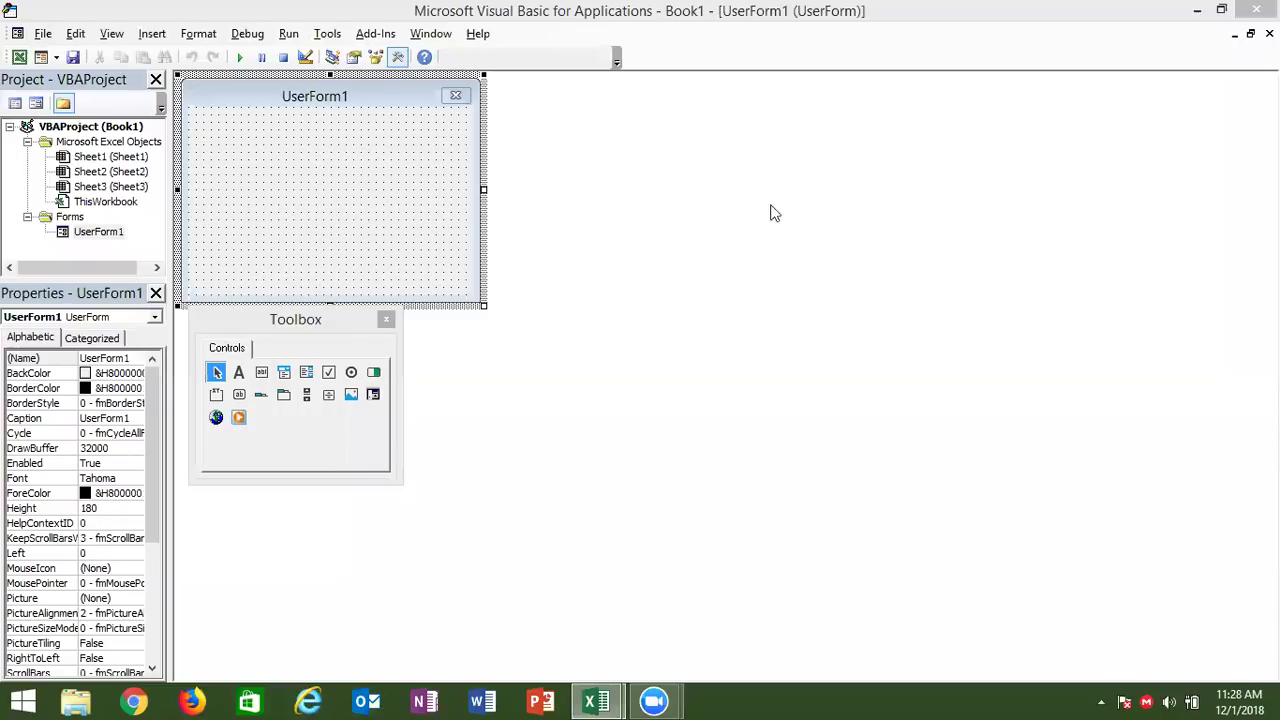
- Enlarge UserForm1 to about 780 by 415 and move the Toolbox clear of the form
left_click(479, 305)
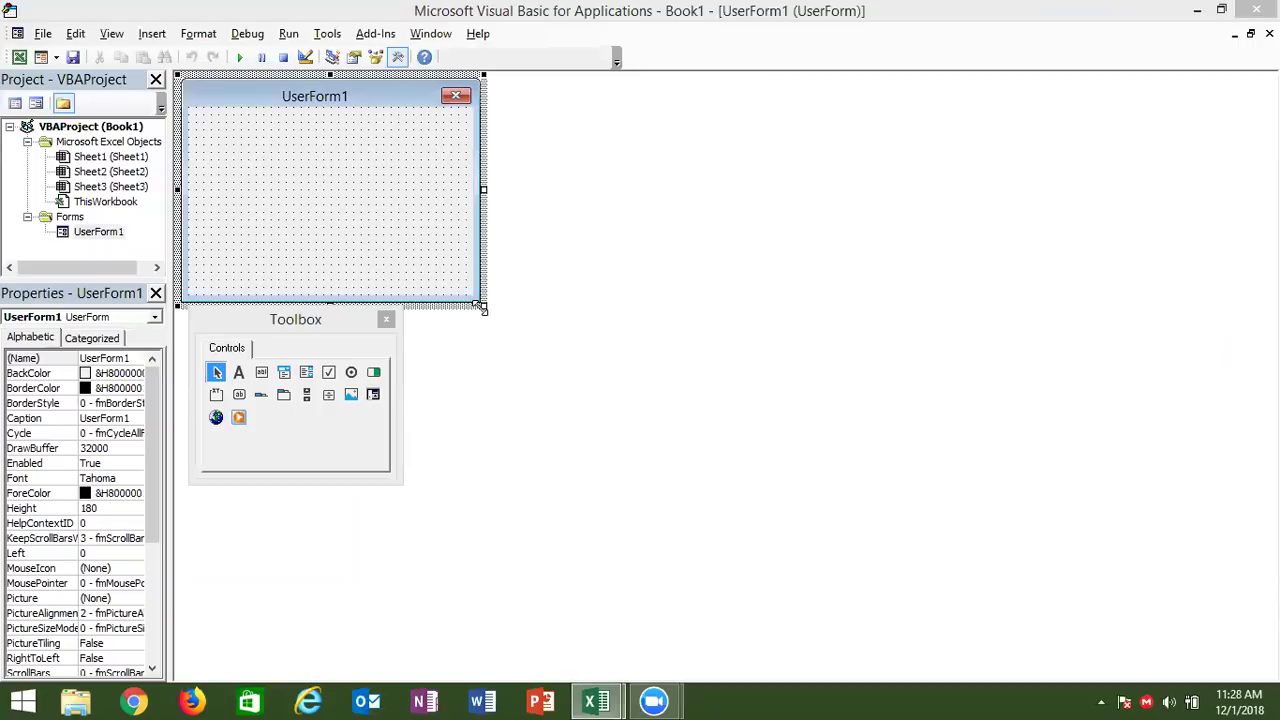
left_click_drag(481, 307, 781, 416)
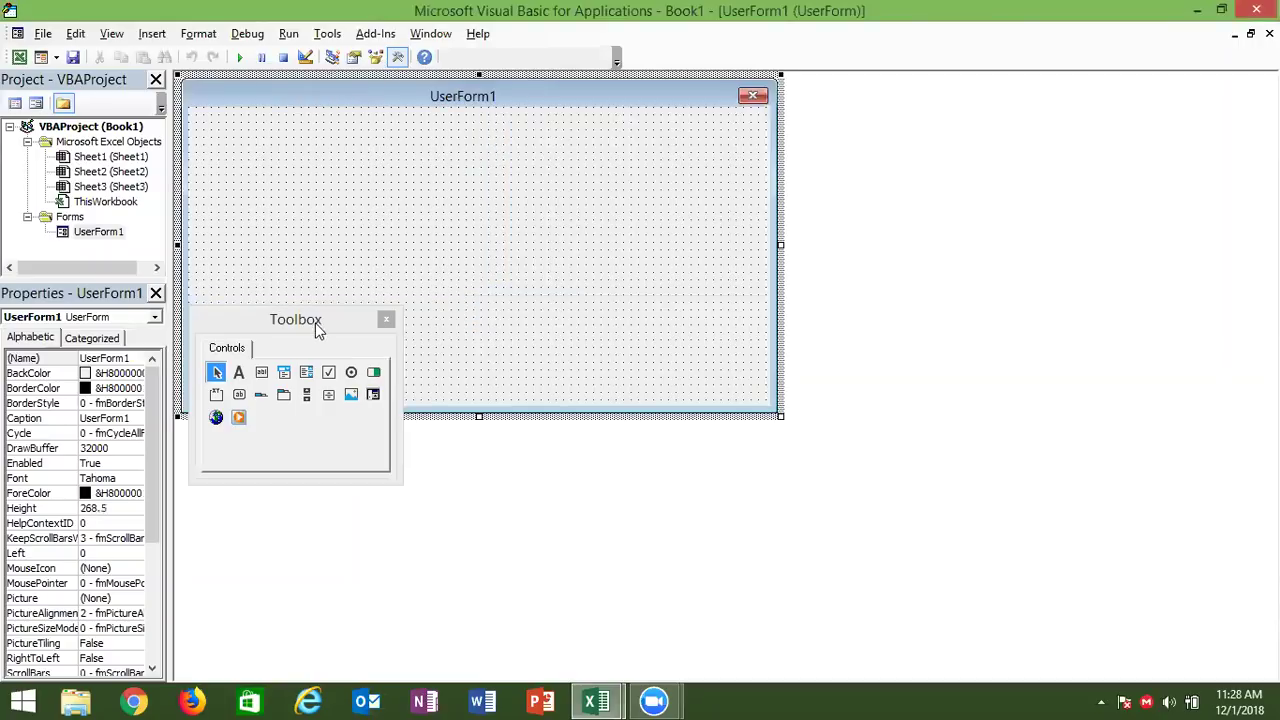
left_click(310, 320)
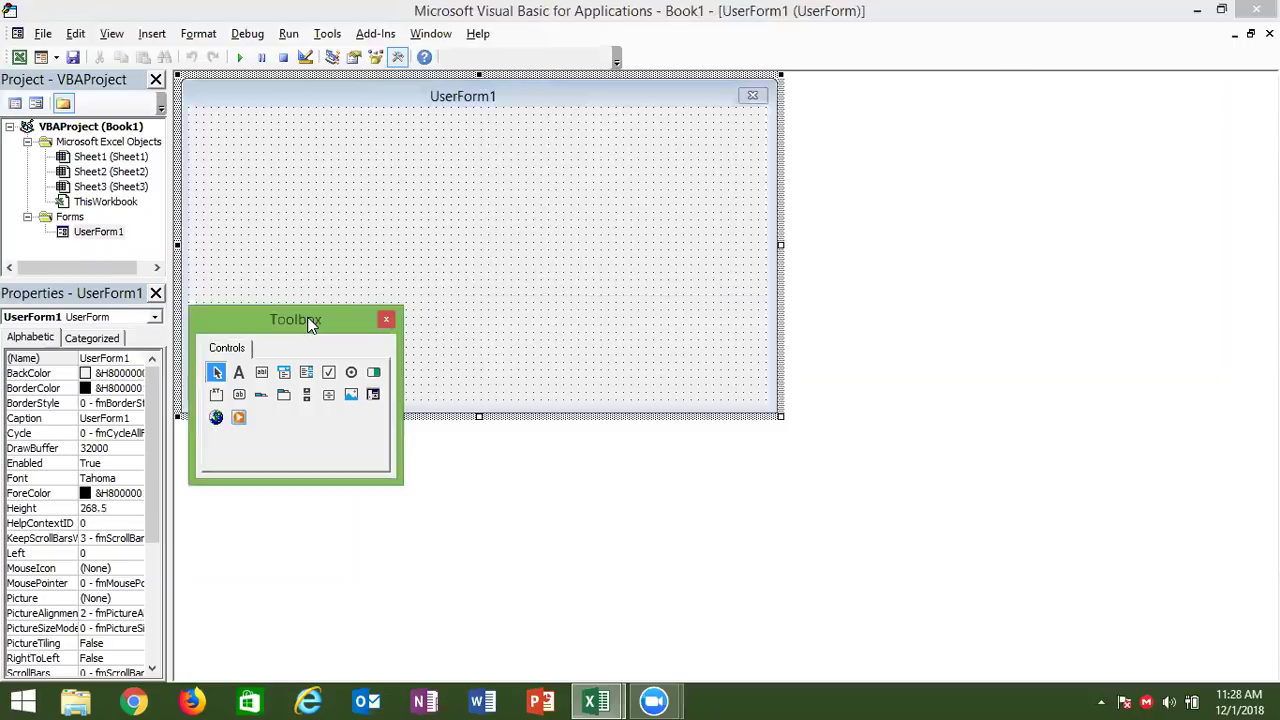
left_click_drag(310, 320, 916, 92)
- Make UserForm1 taller and slightly narrower, about 309 points high
left_click(598, 229)
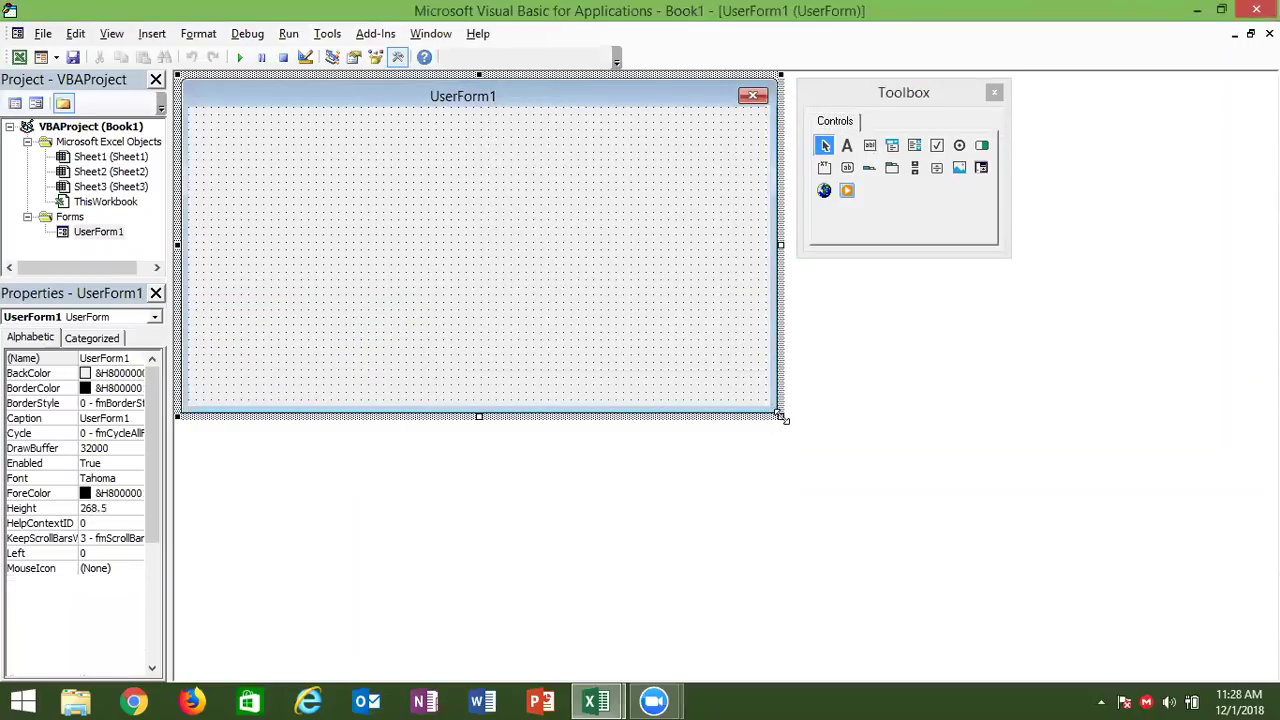
left_click_drag(783, 418, 772, 450)
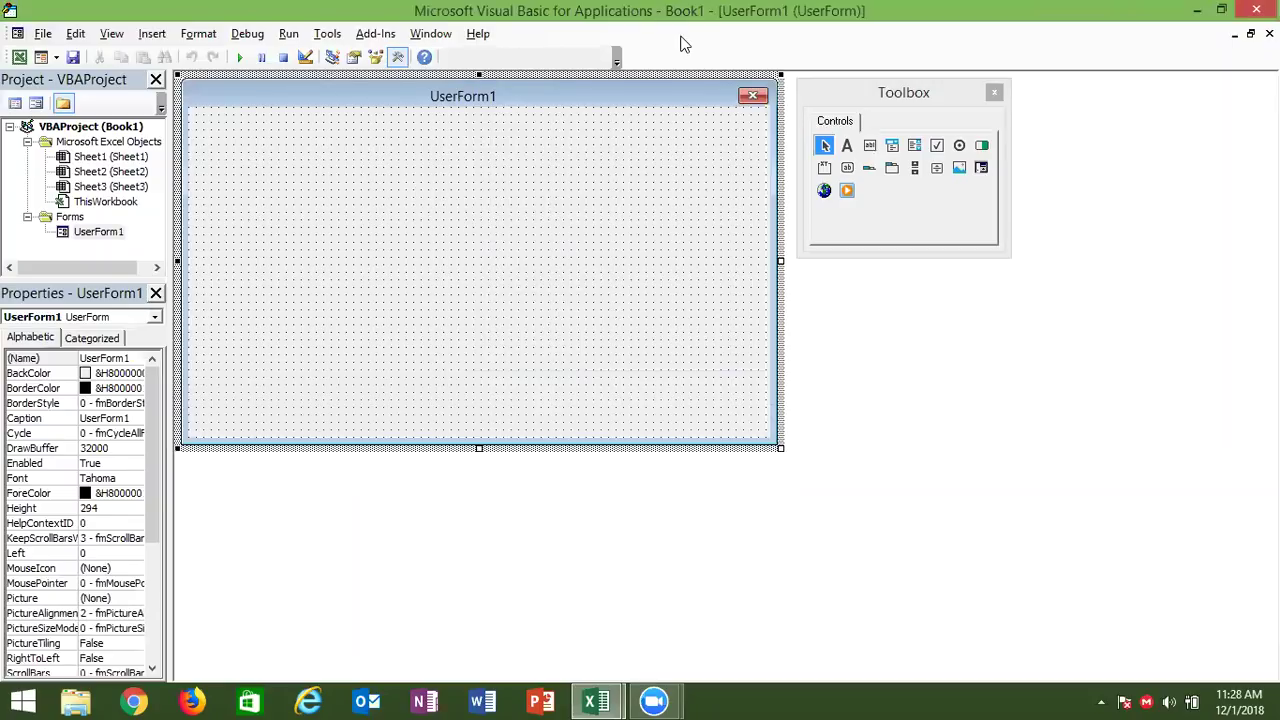
left_click(152, 33)
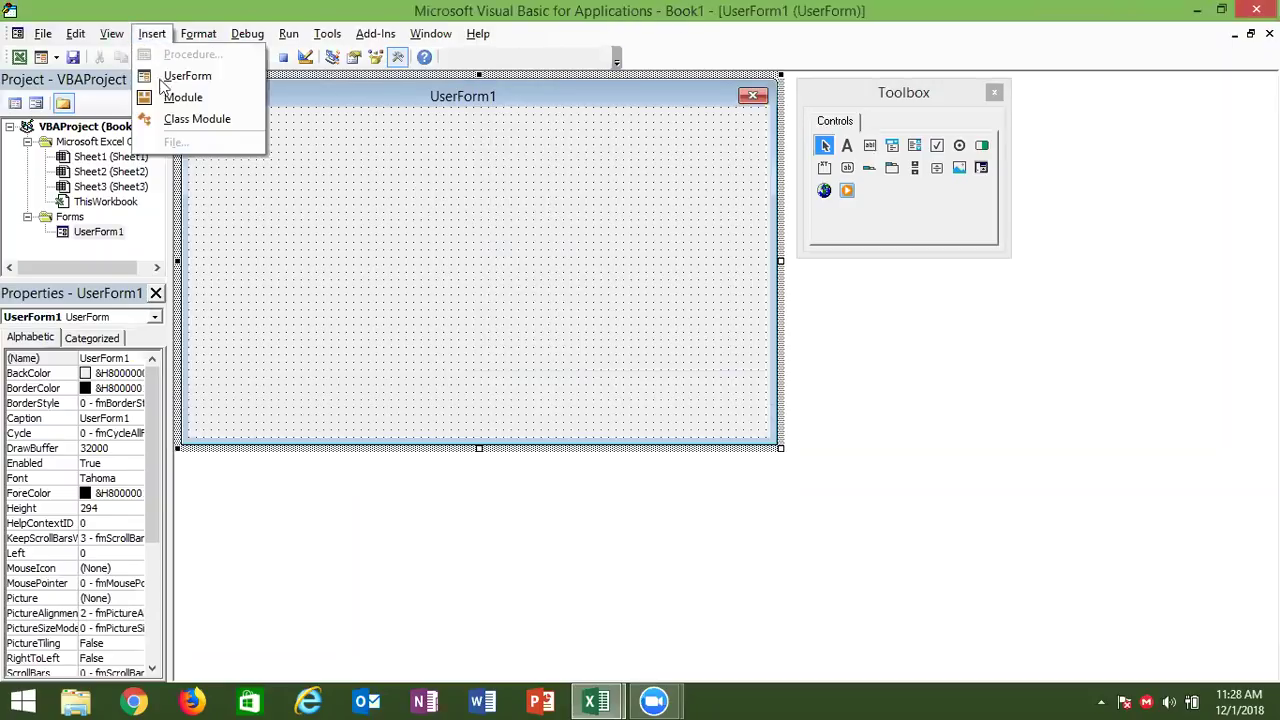
left_click(275, 278)
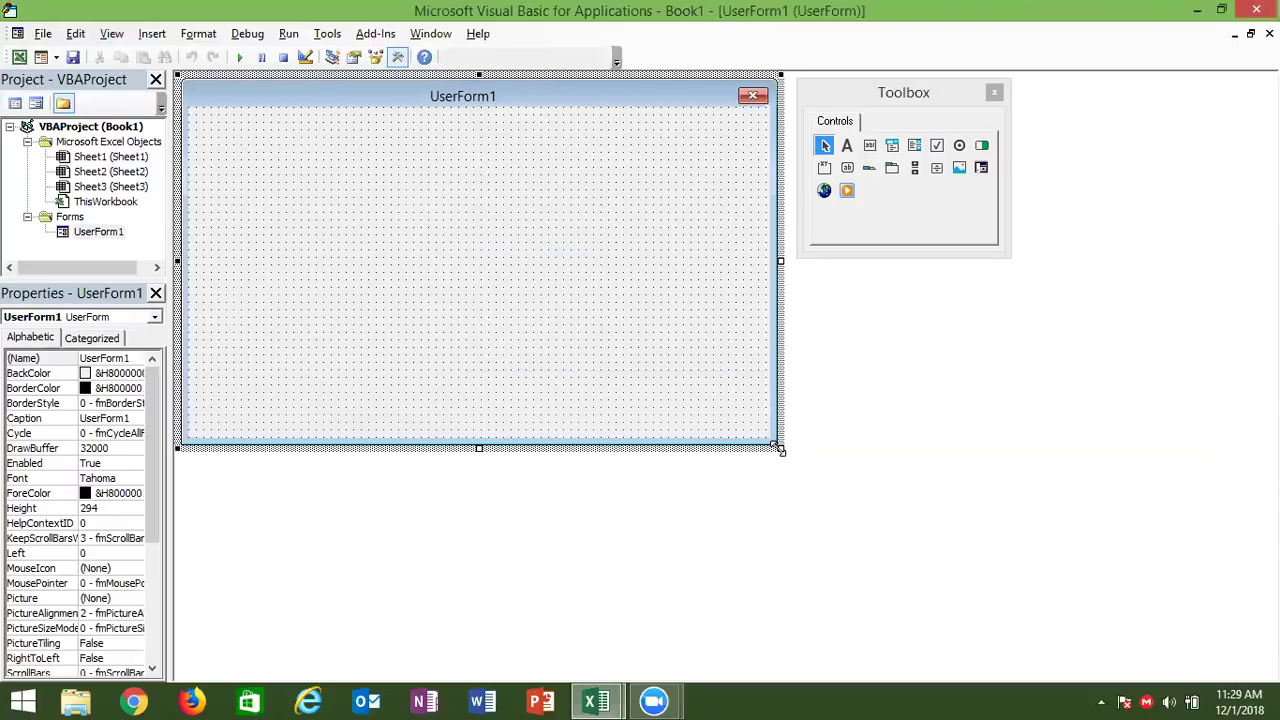
left_click_drag(780, 450, 758, 468)
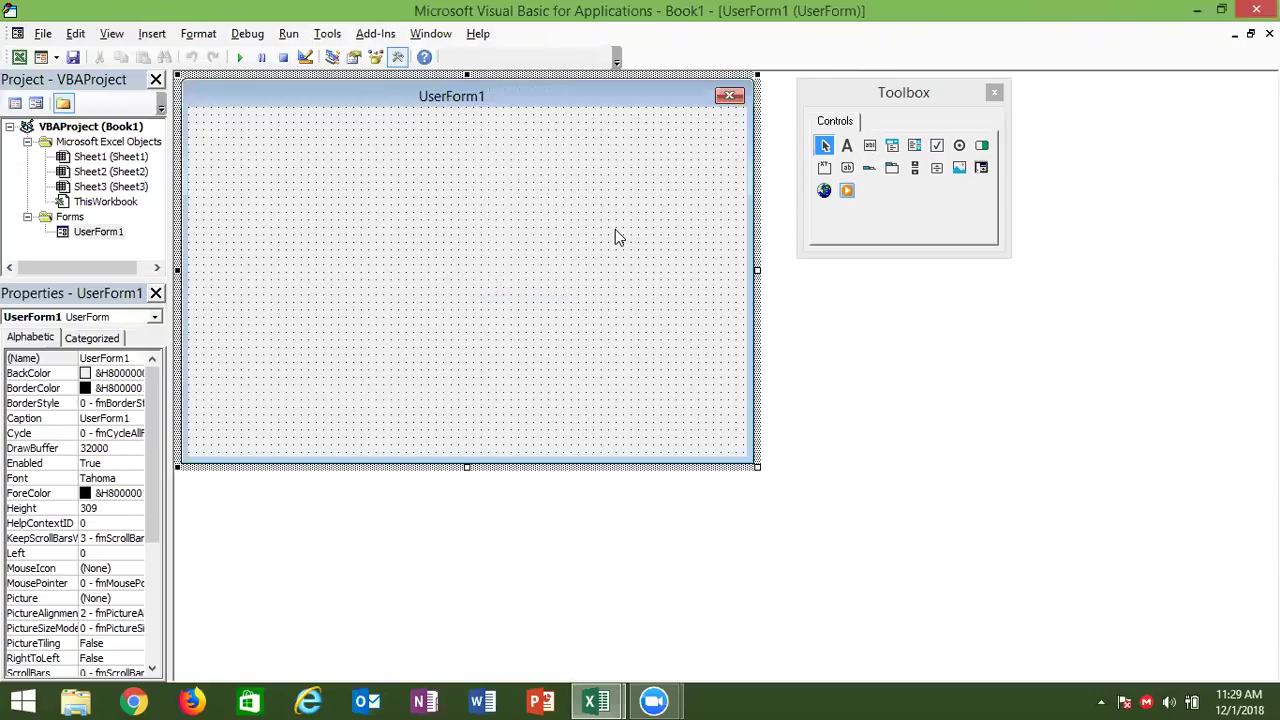
- Draw a list box on UserForm1, then make it narrower and shorter
left_click(914, 146)
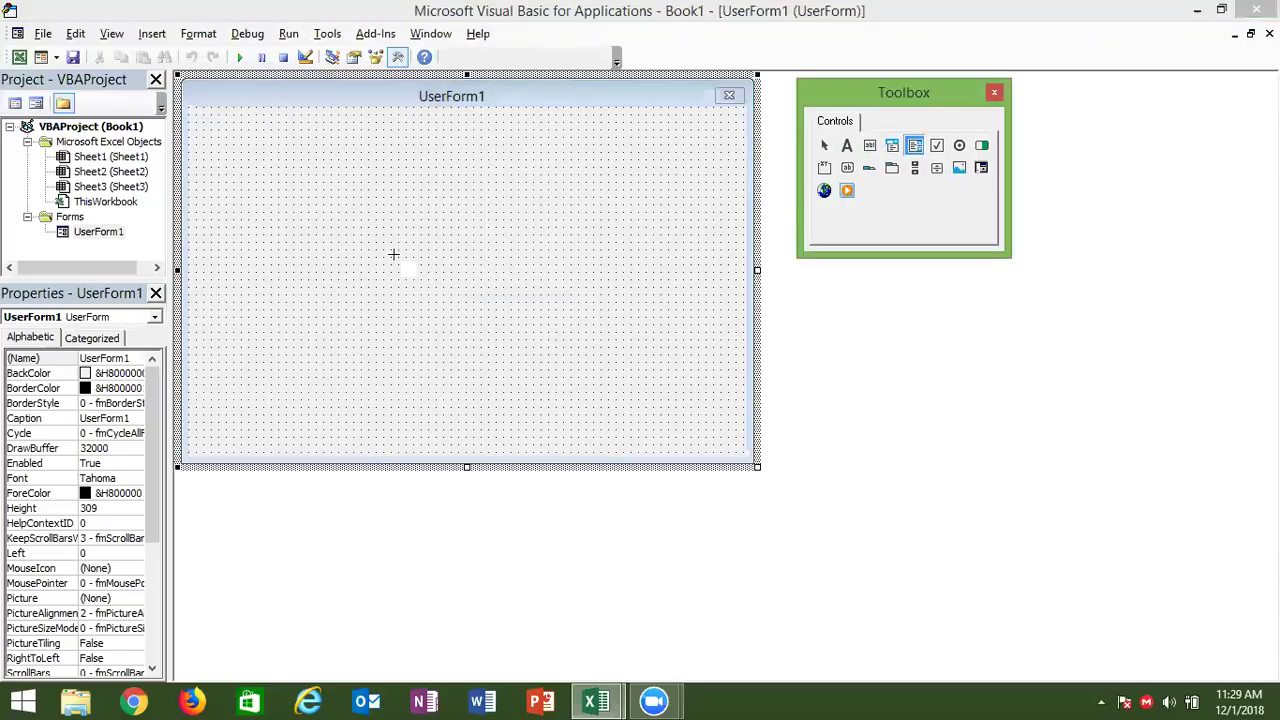
left_click_drag(215, 168, 564, 361)
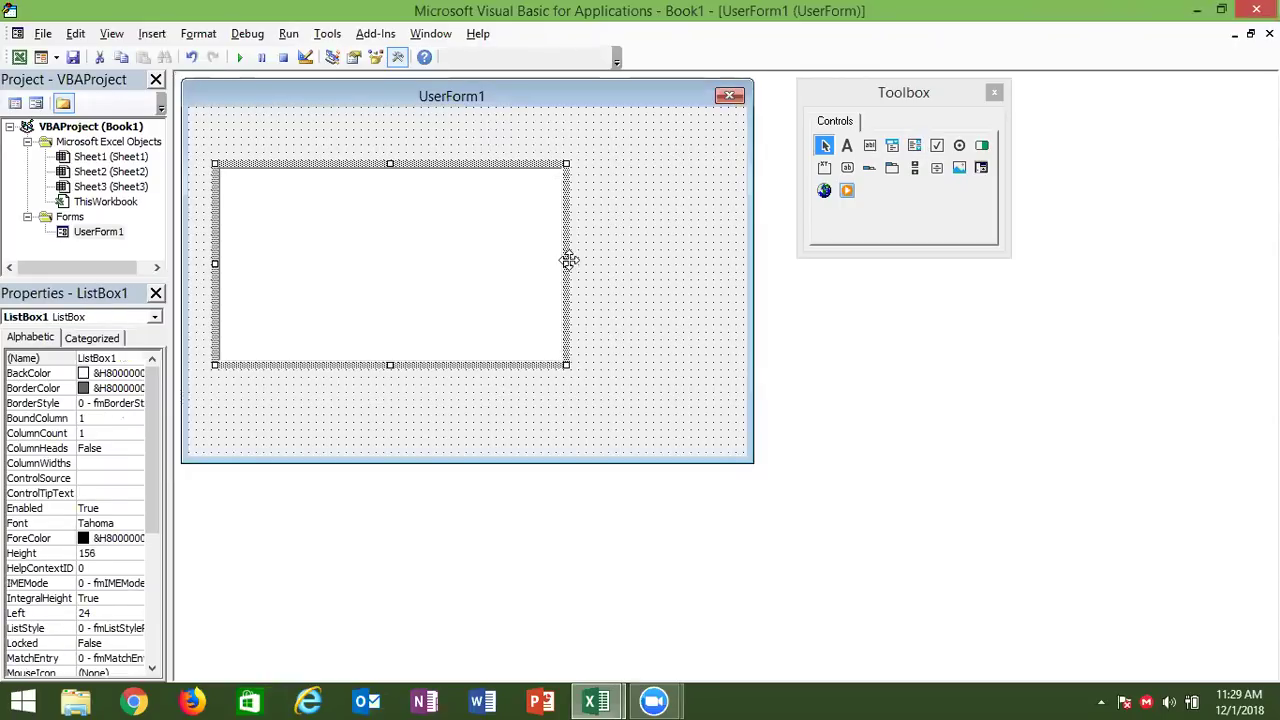
left_click_drag(566, 263, 393, 262)
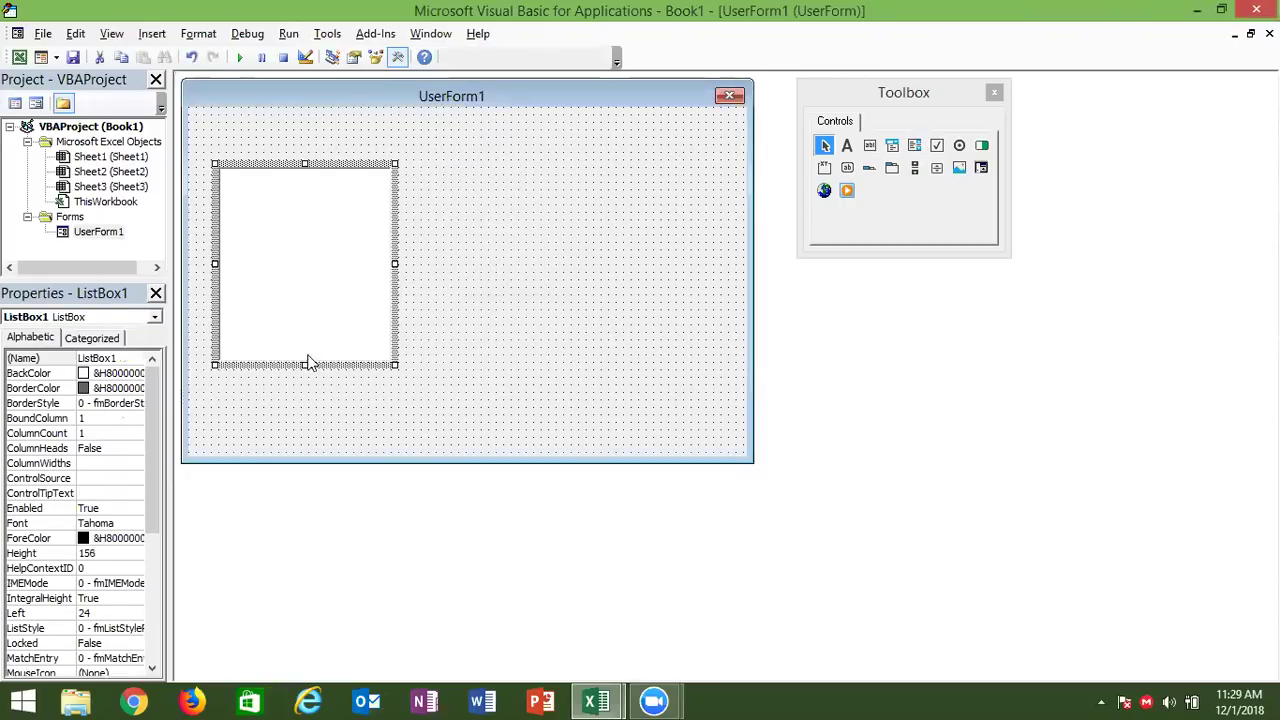
left_click_drag(305, 364, 305, 333)
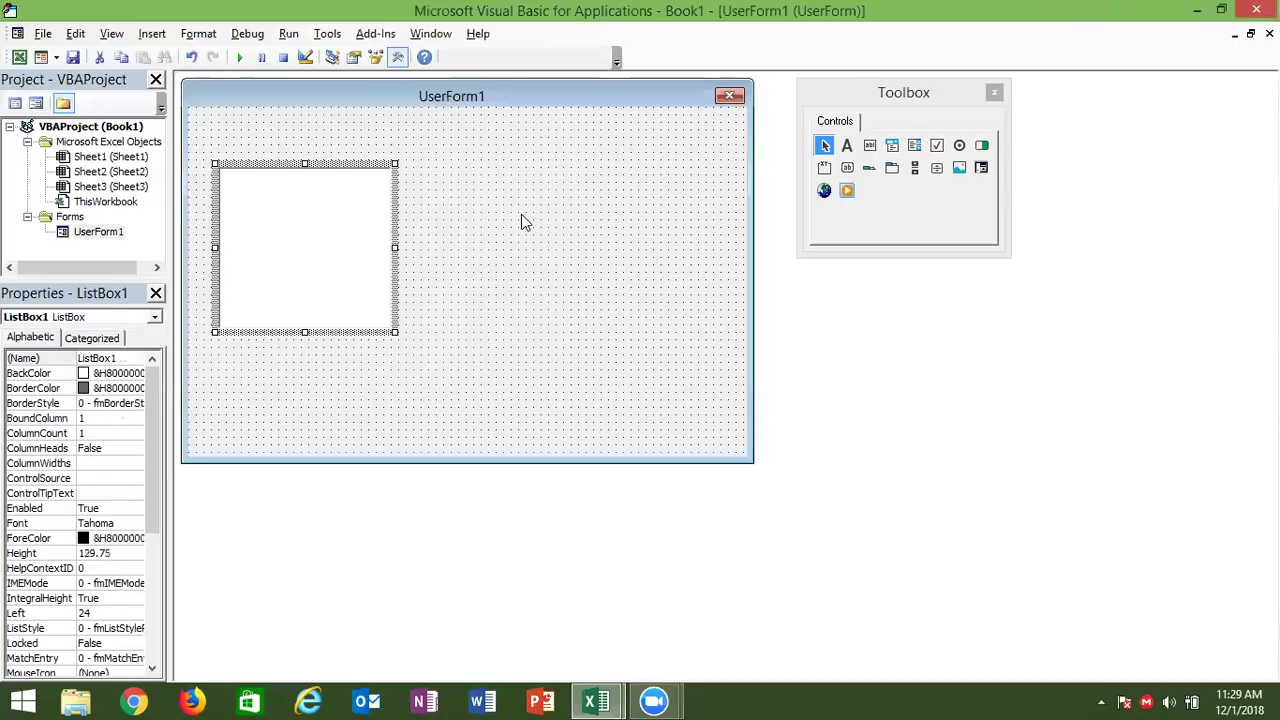
left_click(521, 214)
- Add a label captioned 'Select City', autofit it, and place it just above the list box
left_click(849, 148)
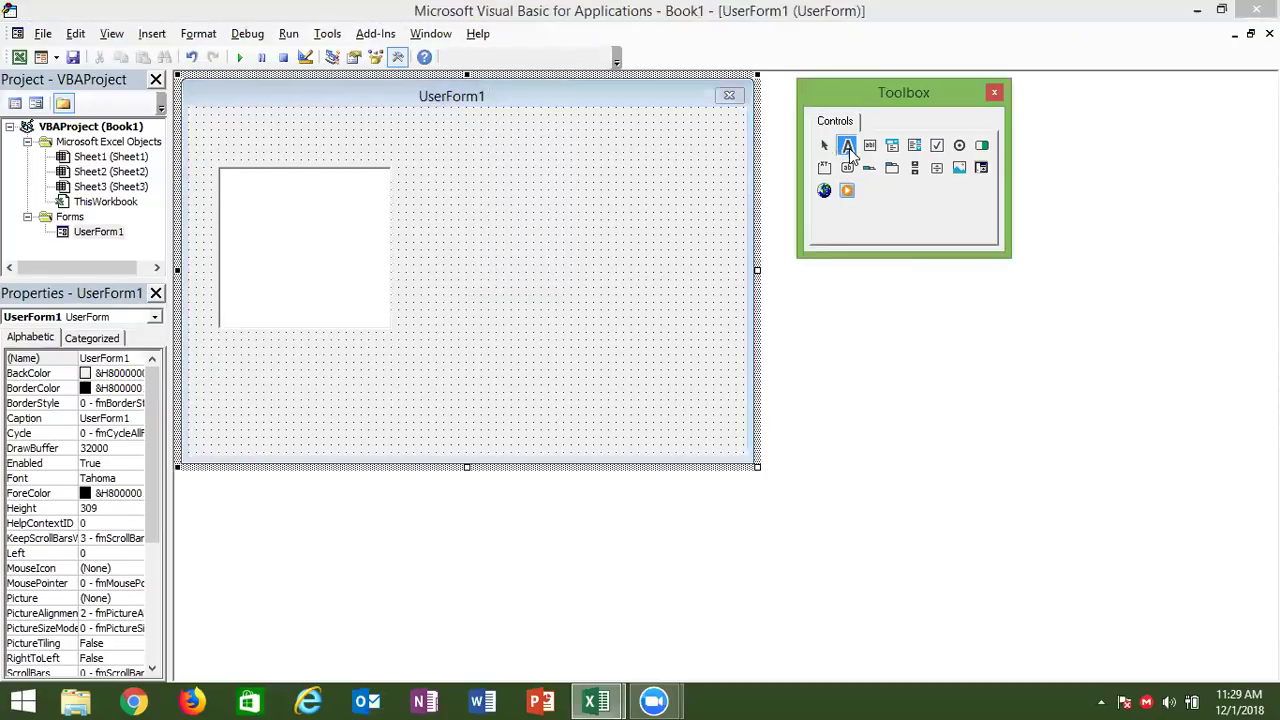
mouse_move(224, 128)
left_mouse_down()
mouse_move(353, 113)
mouse_move(385, 161)
left_mouse_up()
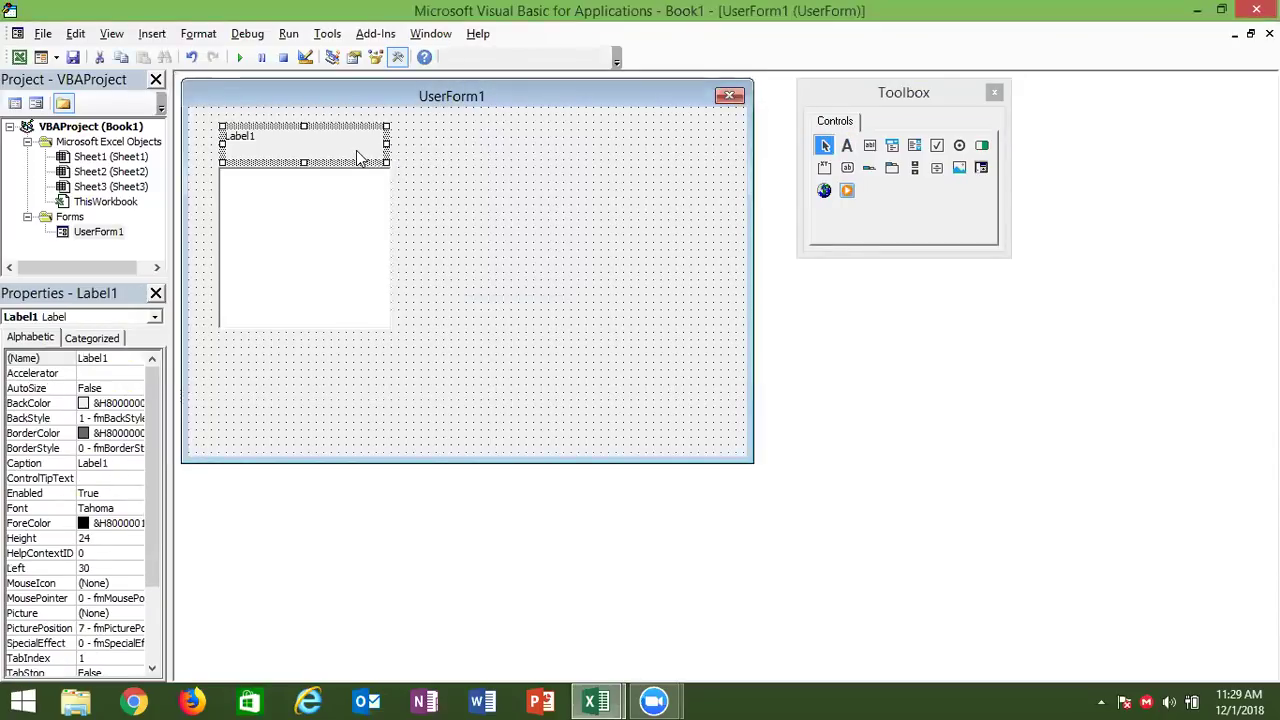
left_click(356, 150)
key("BackSpace")
key("BackSpace")
key("BackSpace")
key("BackSpace")
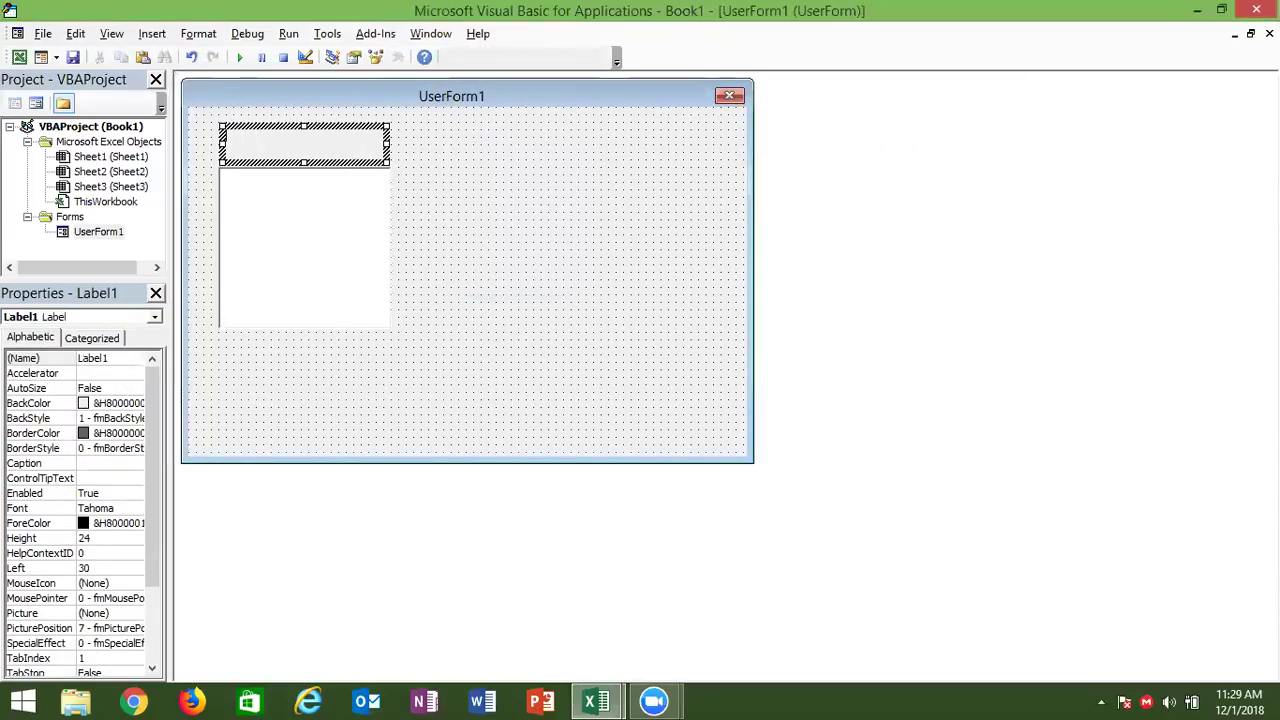
type("Select City")
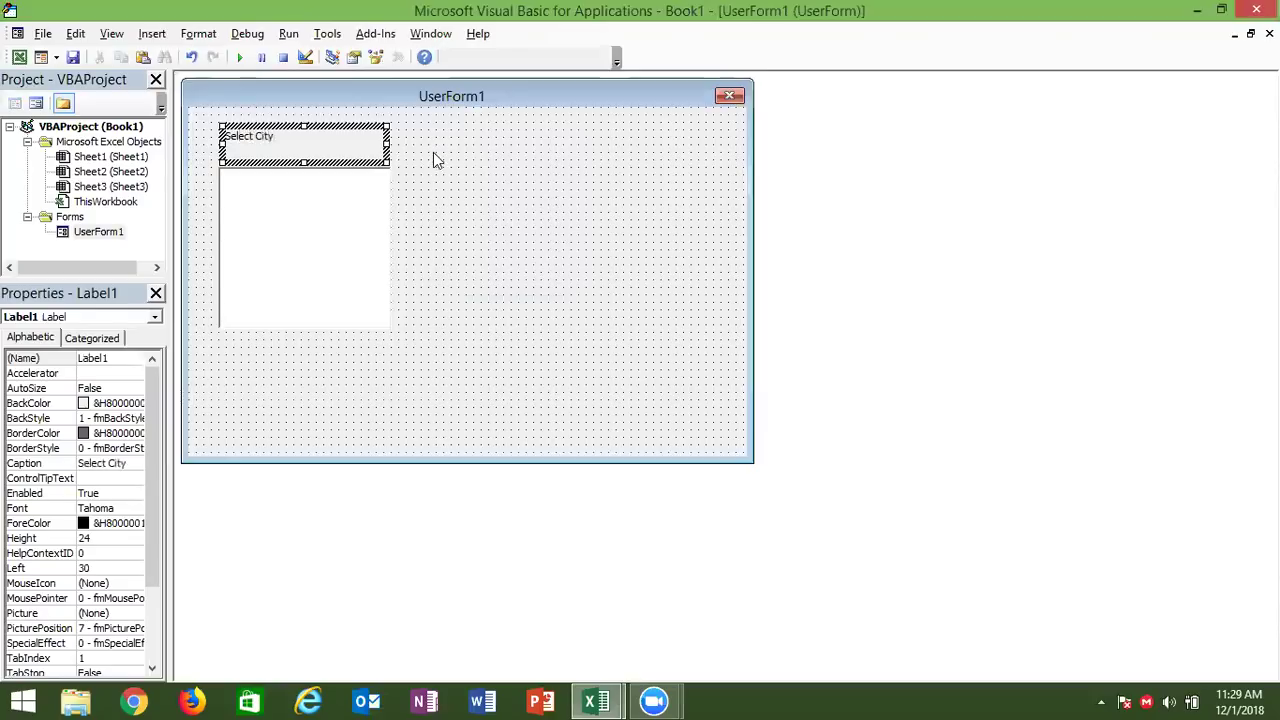
left_click(385, 160)
double_click(386, 161)
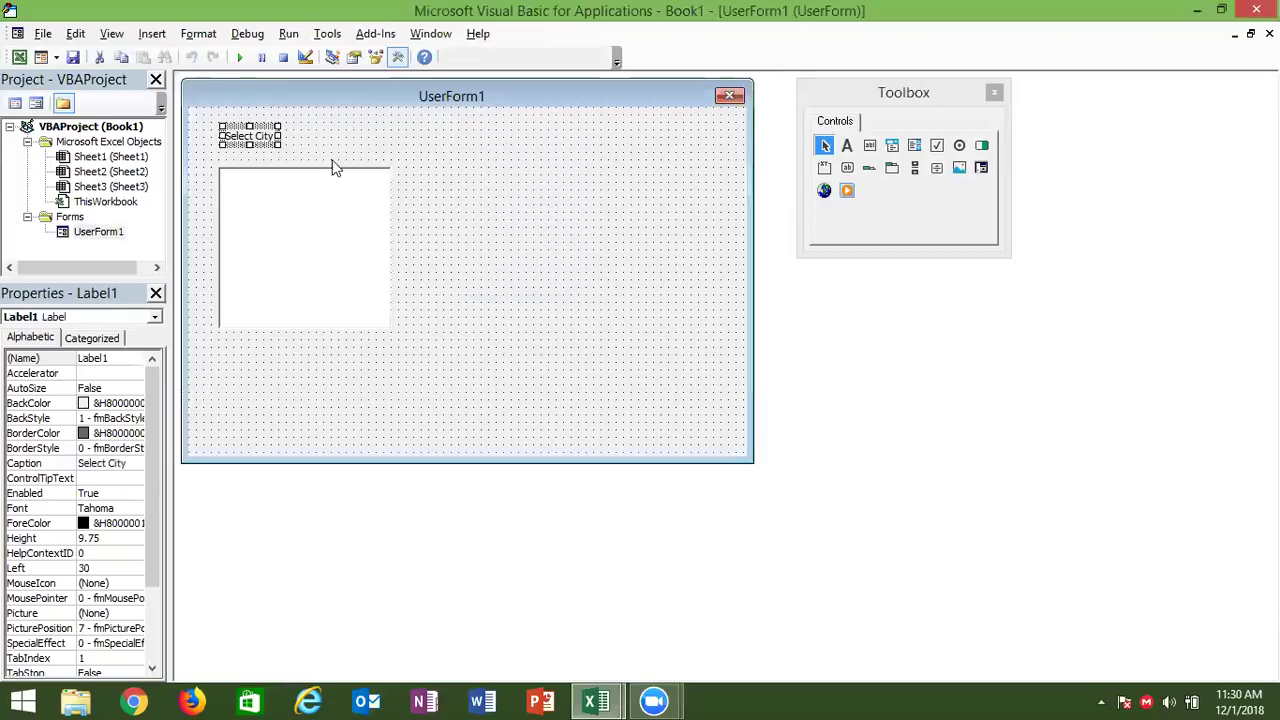
left_click_drag(265, 147, 266, 175)
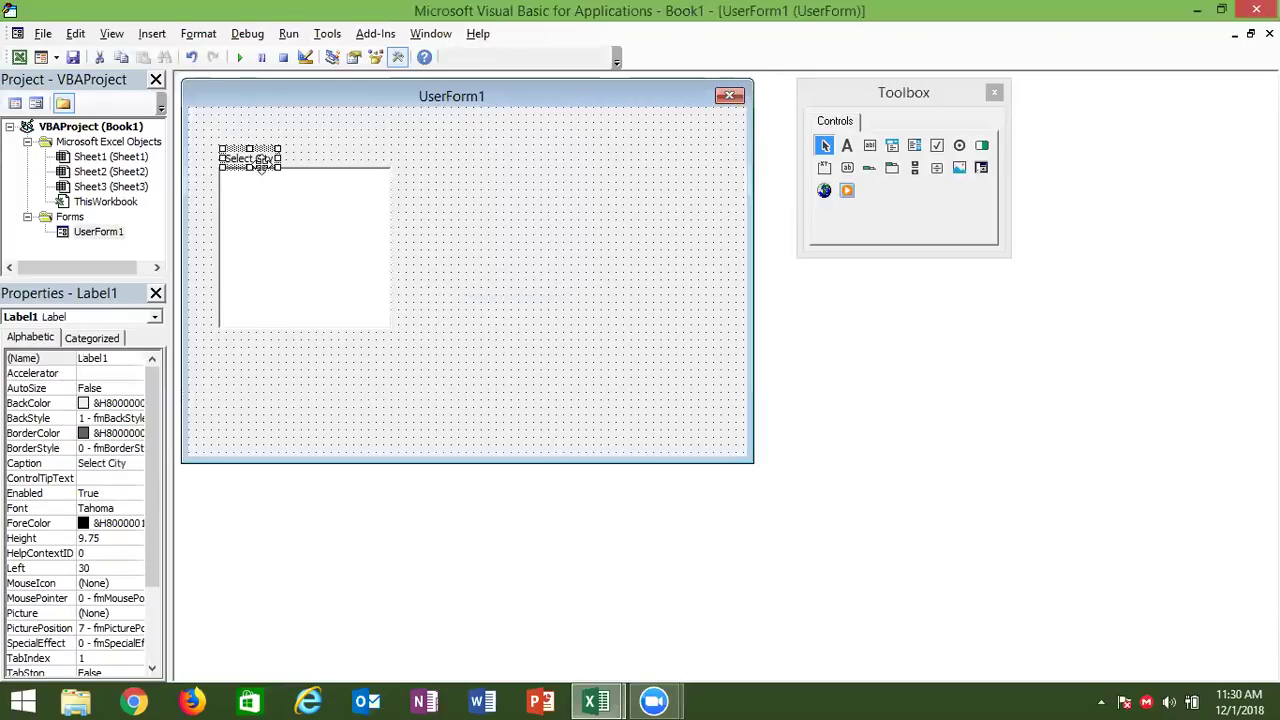
left_click(563, 300)
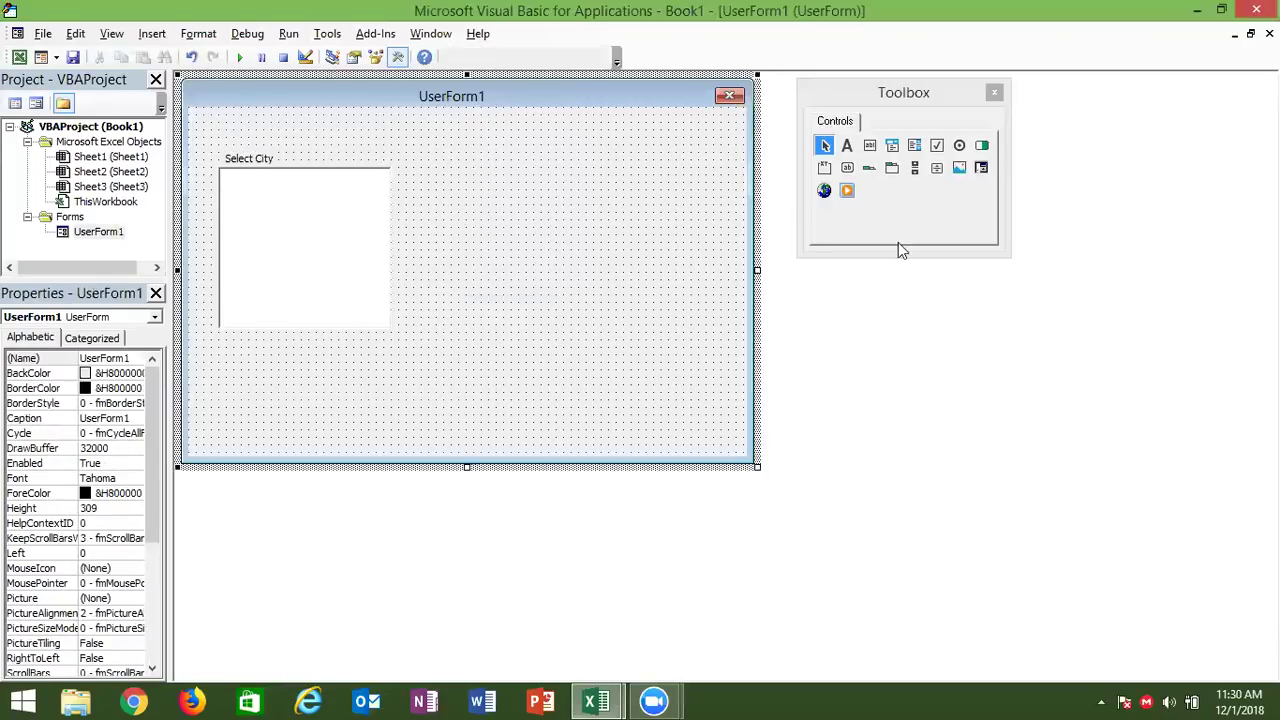
- Draw a command button below the list box and caption it 'OK'
left_click(847, 170)
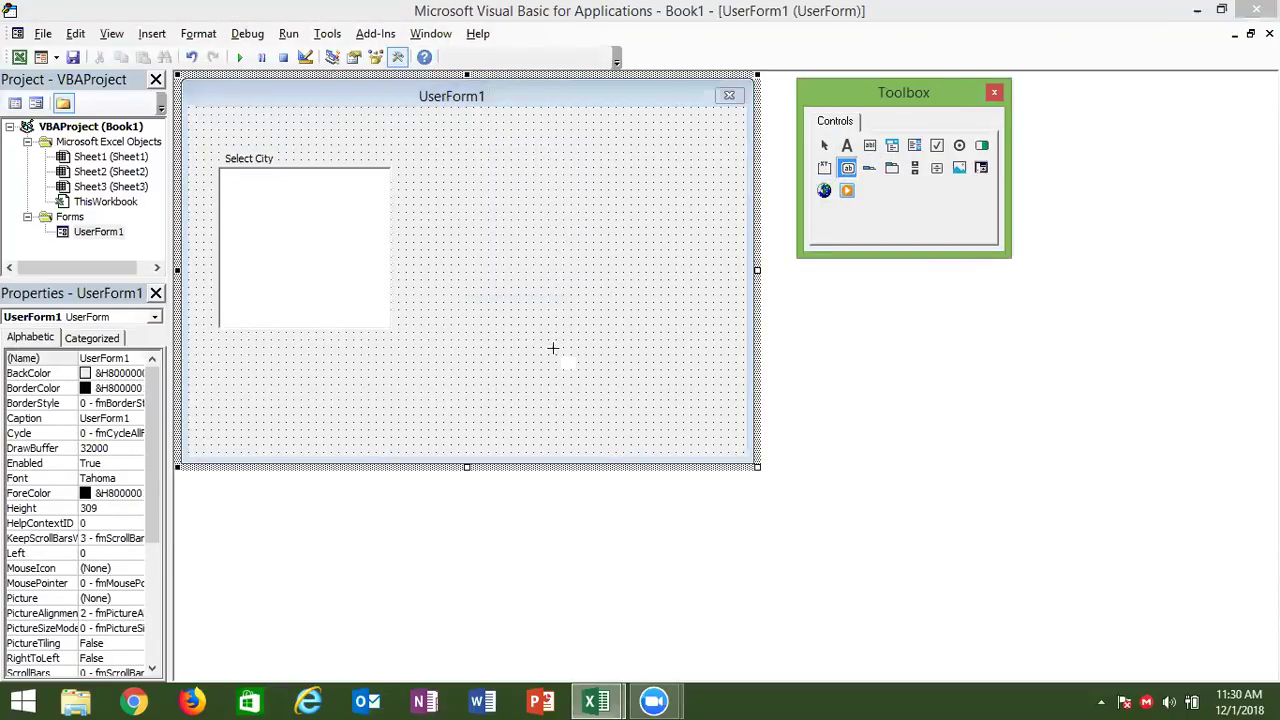
left_click_drag(414, 349, 559, 387)
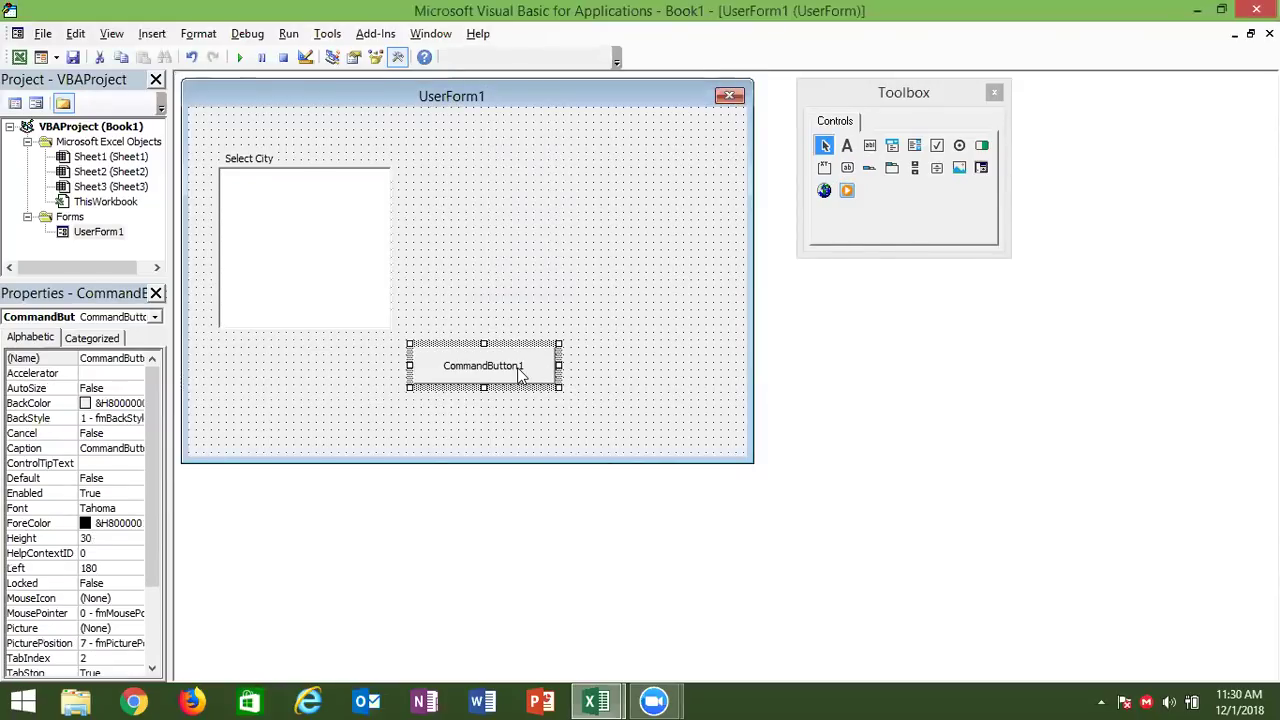
left_click(519, 368)
double_click(519, 366)
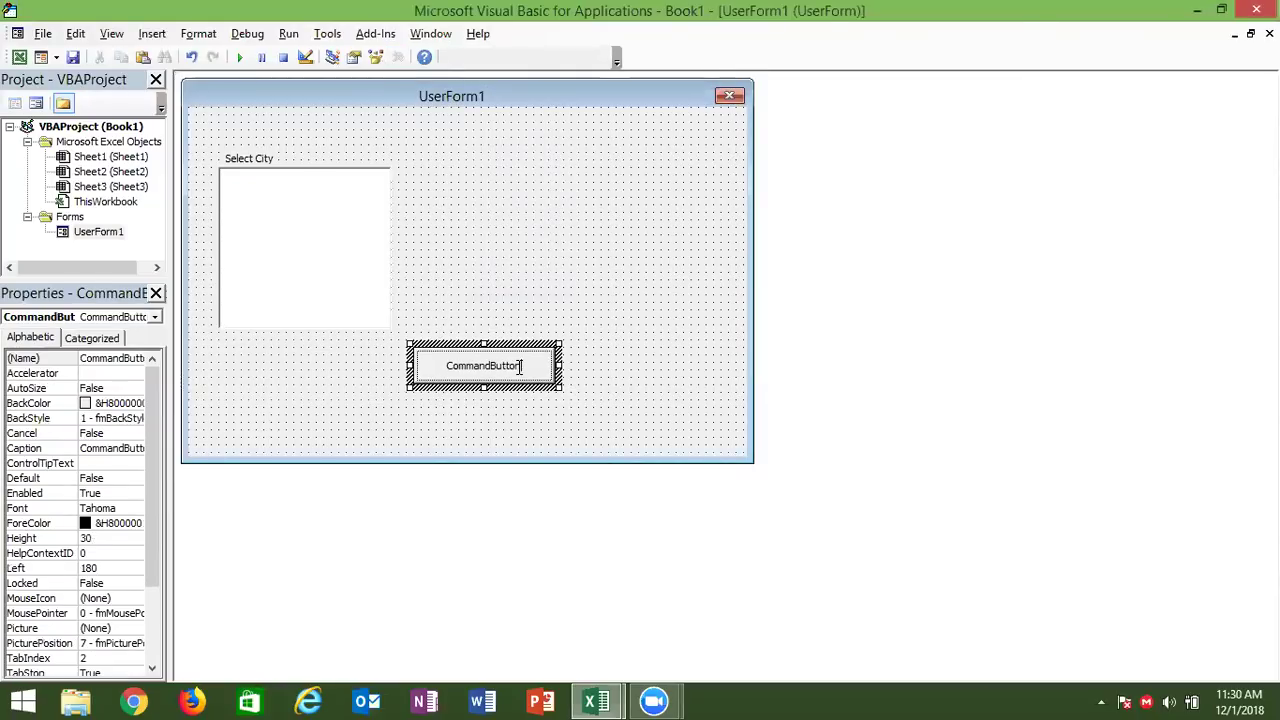
key("BackSpace")
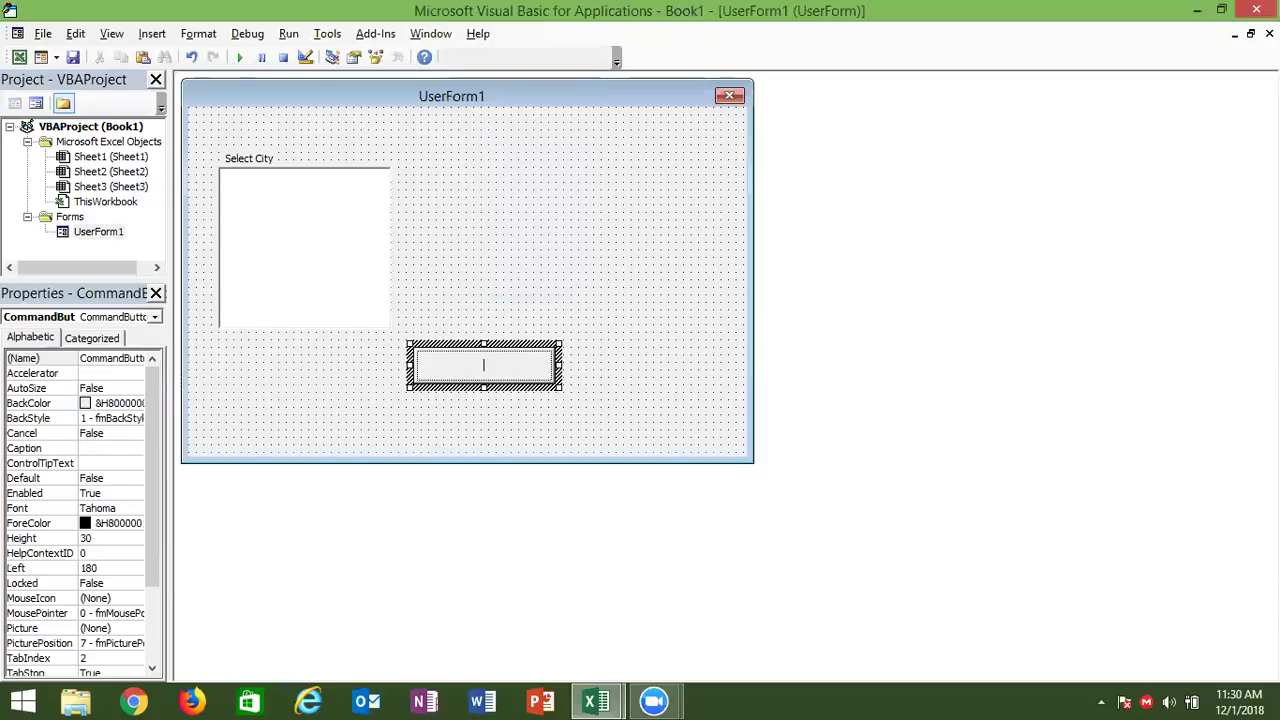
type("OK")
left_click(505, 289)
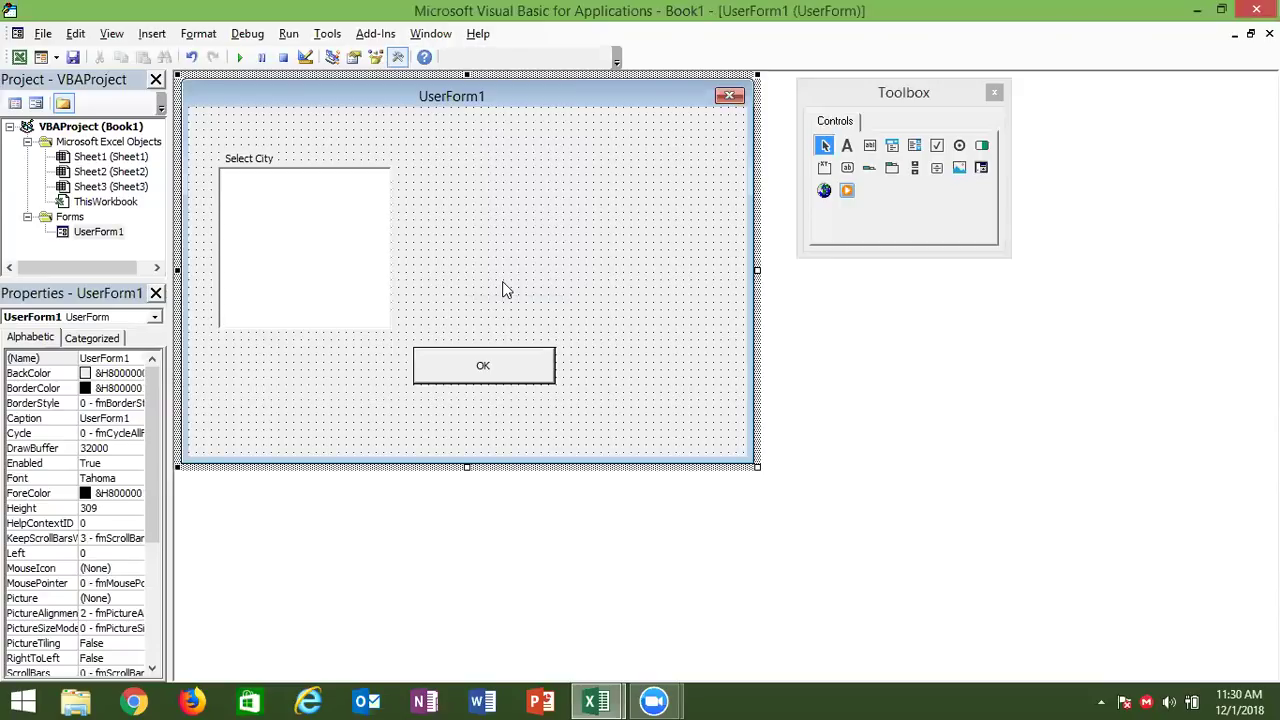
- Select the OK button and widen the Properties window to read its values
left_click(485, 360)
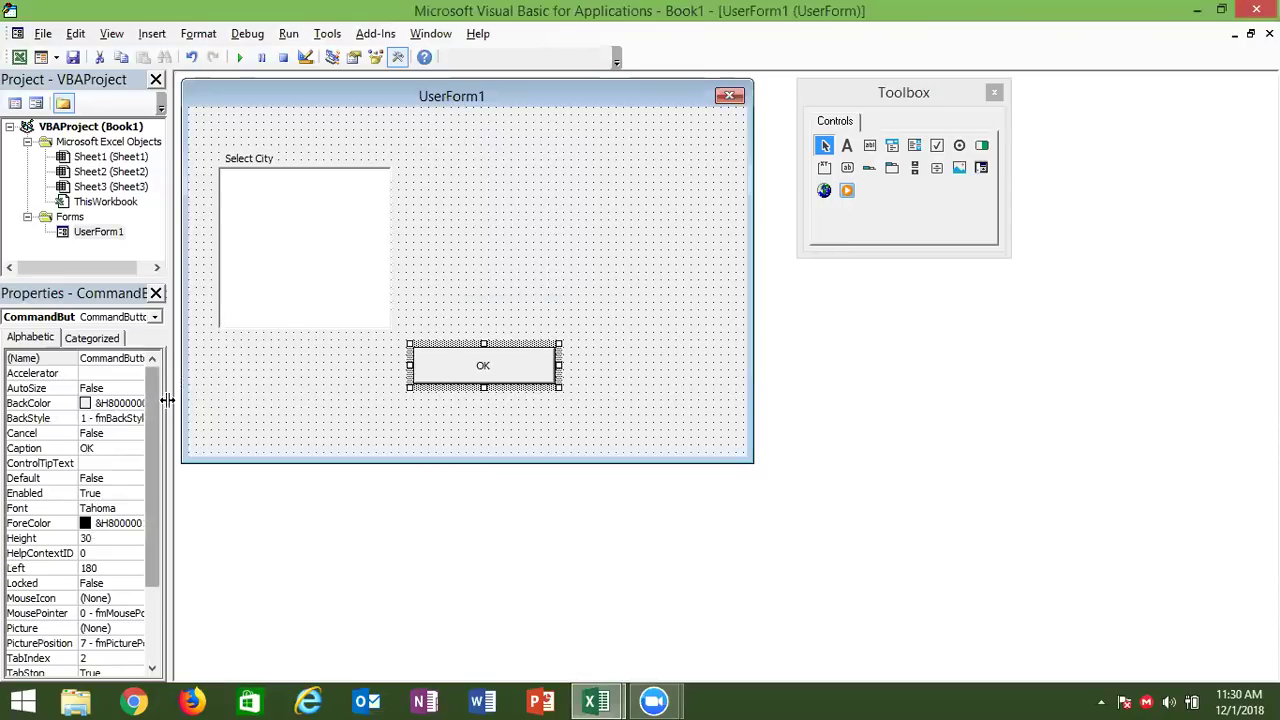
left_click_drag(169, 403, 184, 405)
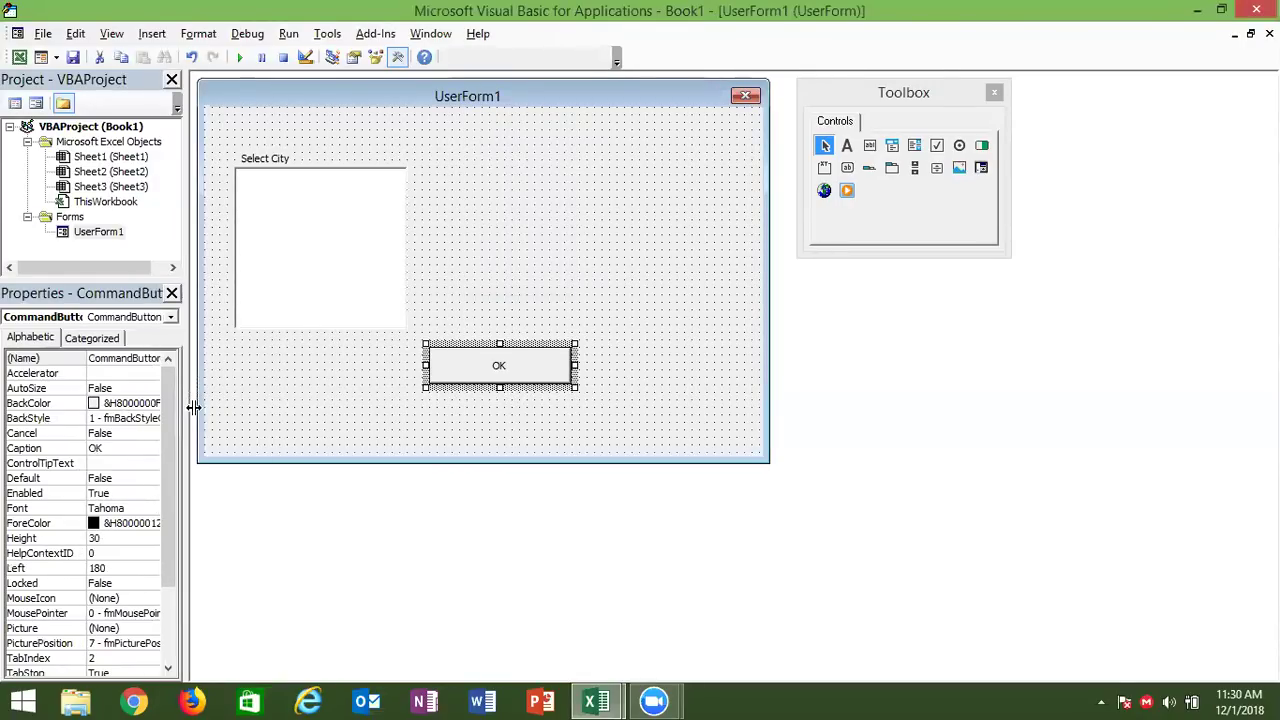
left_click_drag(184, 405, 193, 407)
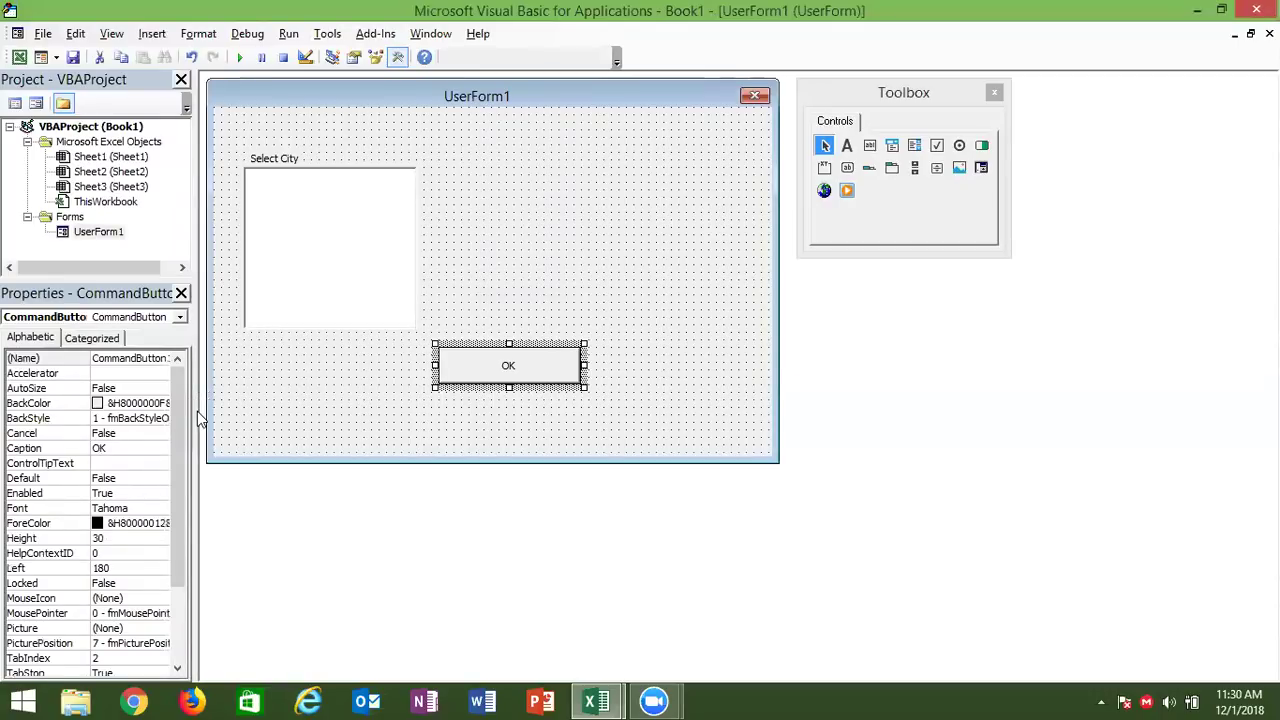
left_click(597, 700)
left_click(519, 617)
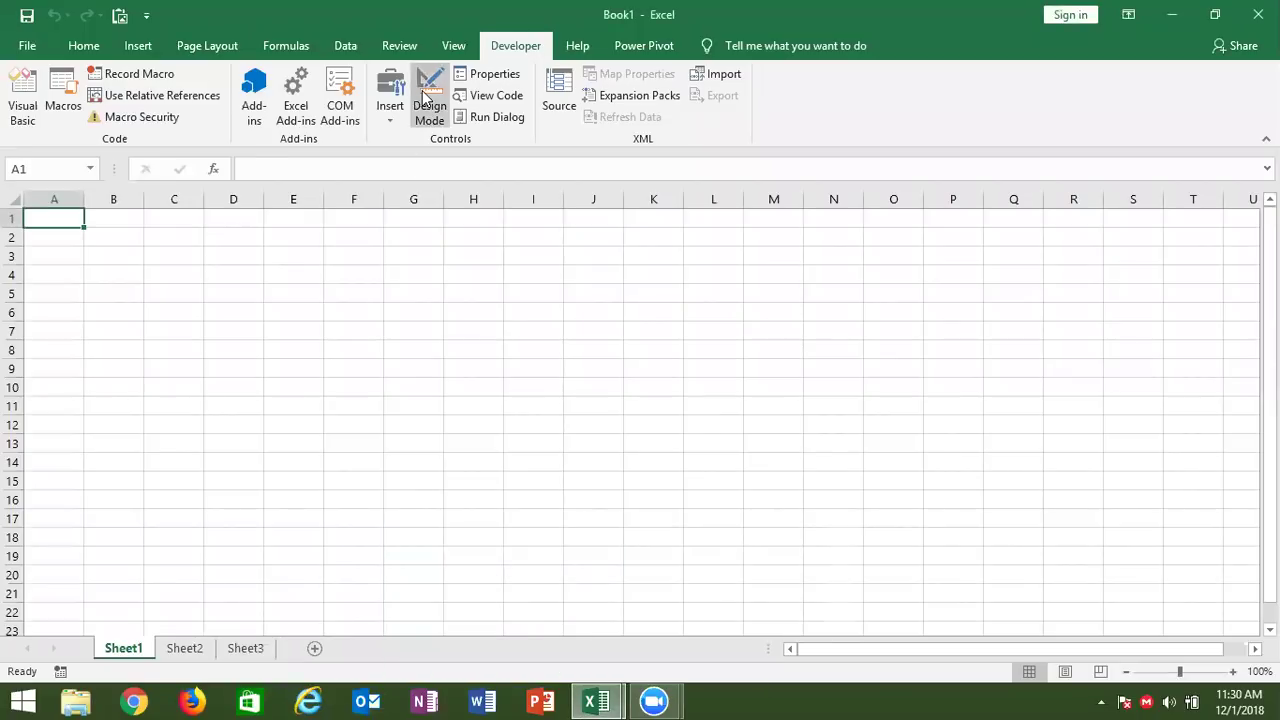
left_click(399, 116)
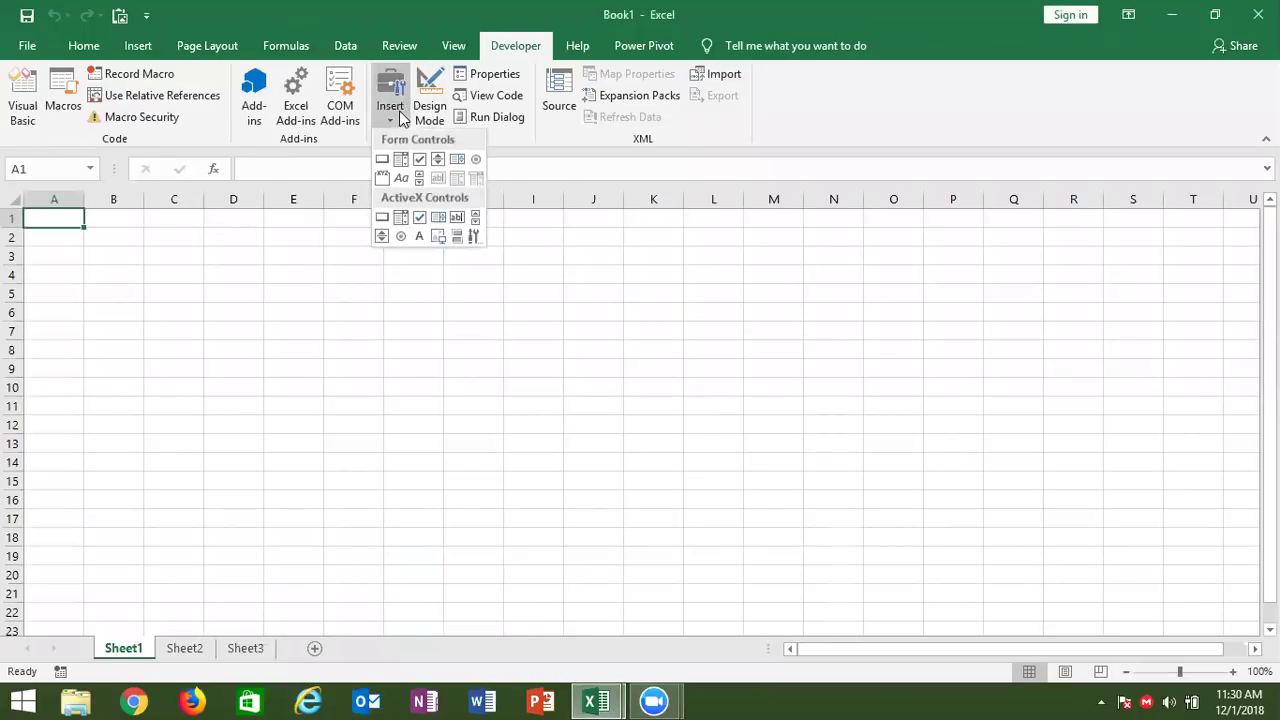
left_click(380, 162)
mouse_move(357, 251)
left_mouse_down()
mouse_move(495, 317)
mouse_move(506, 302)
left_mouse_up()
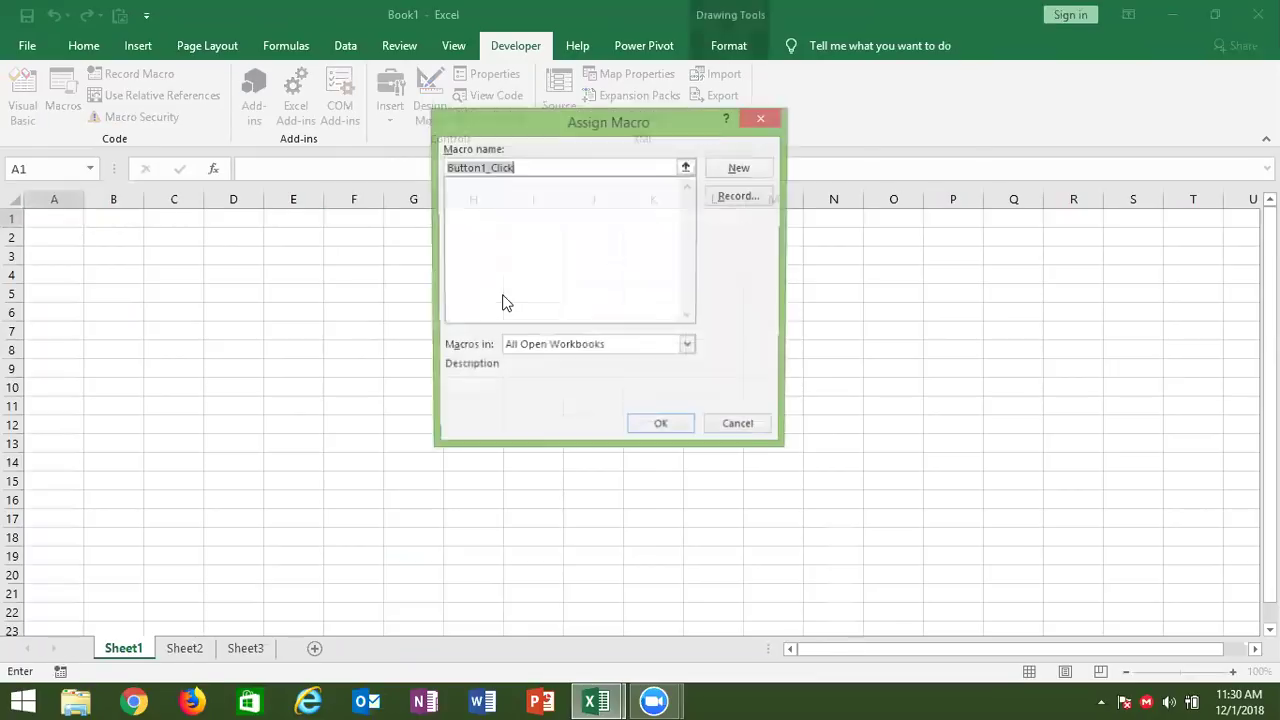
left_click(763, 120)
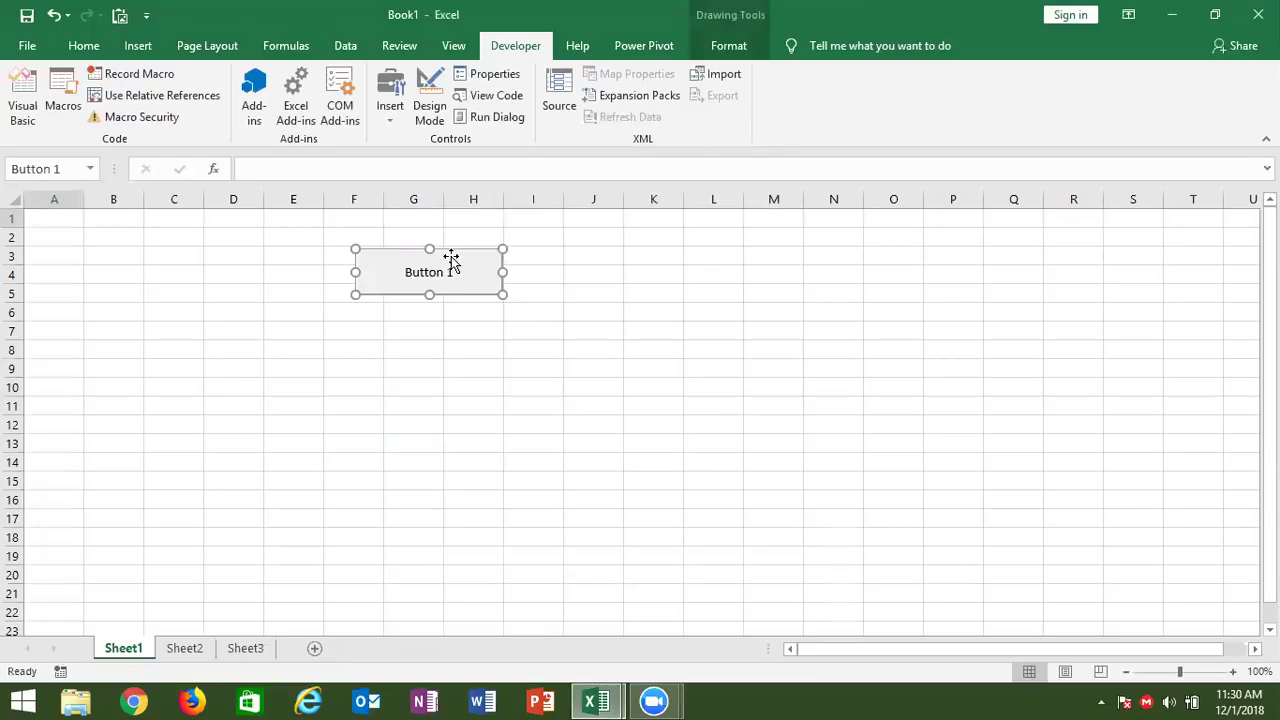
left_click(477, 76)
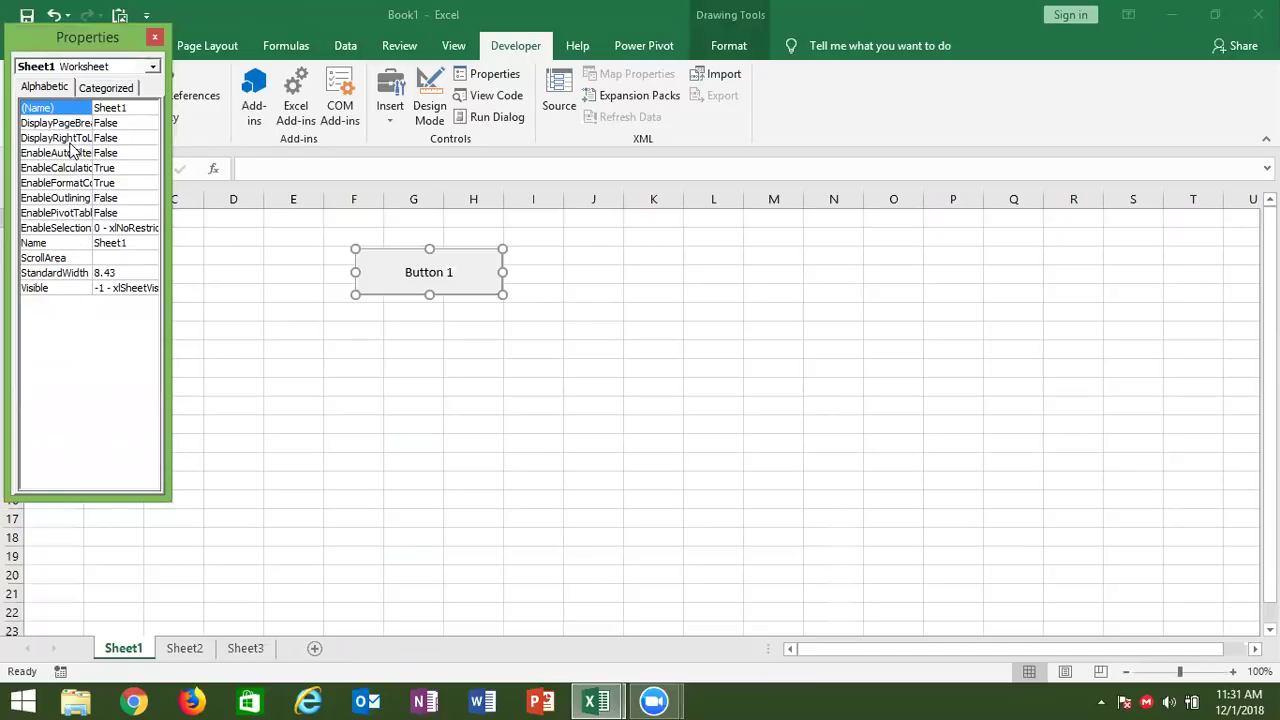
left_click(153, 66)
left_click(153, 66)
left_click(128, 88)
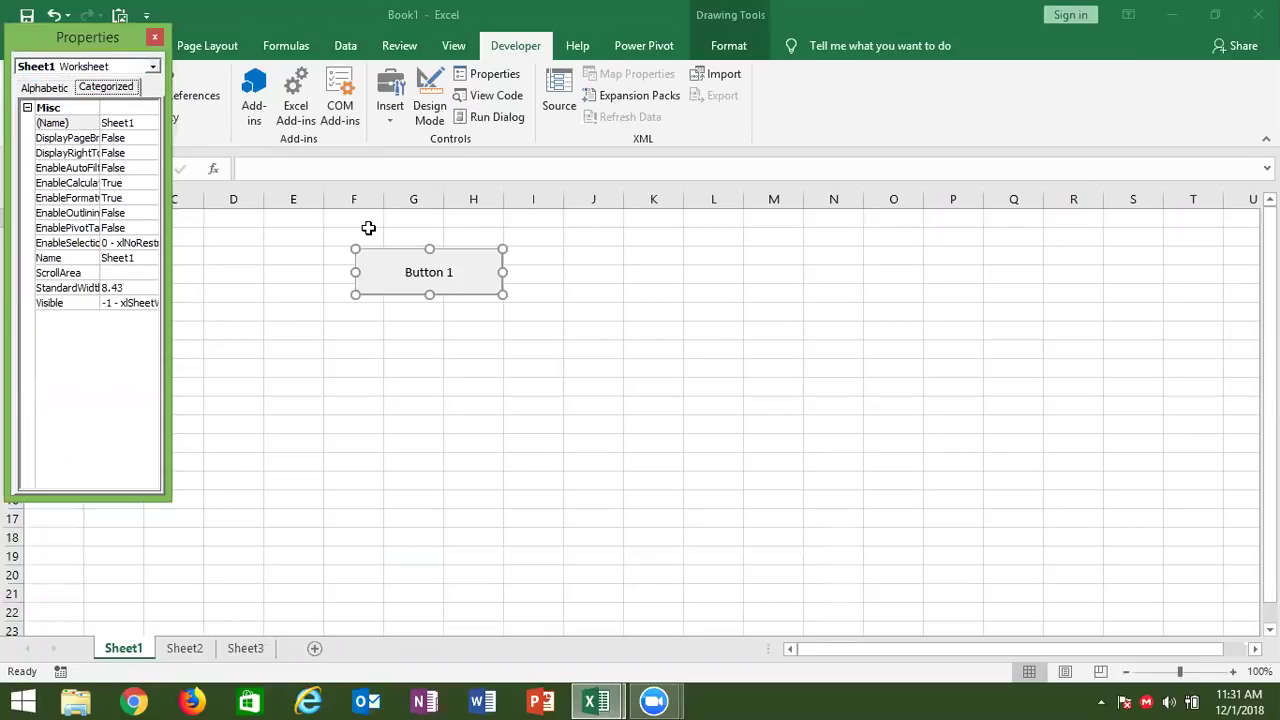
left_click(154, 38)
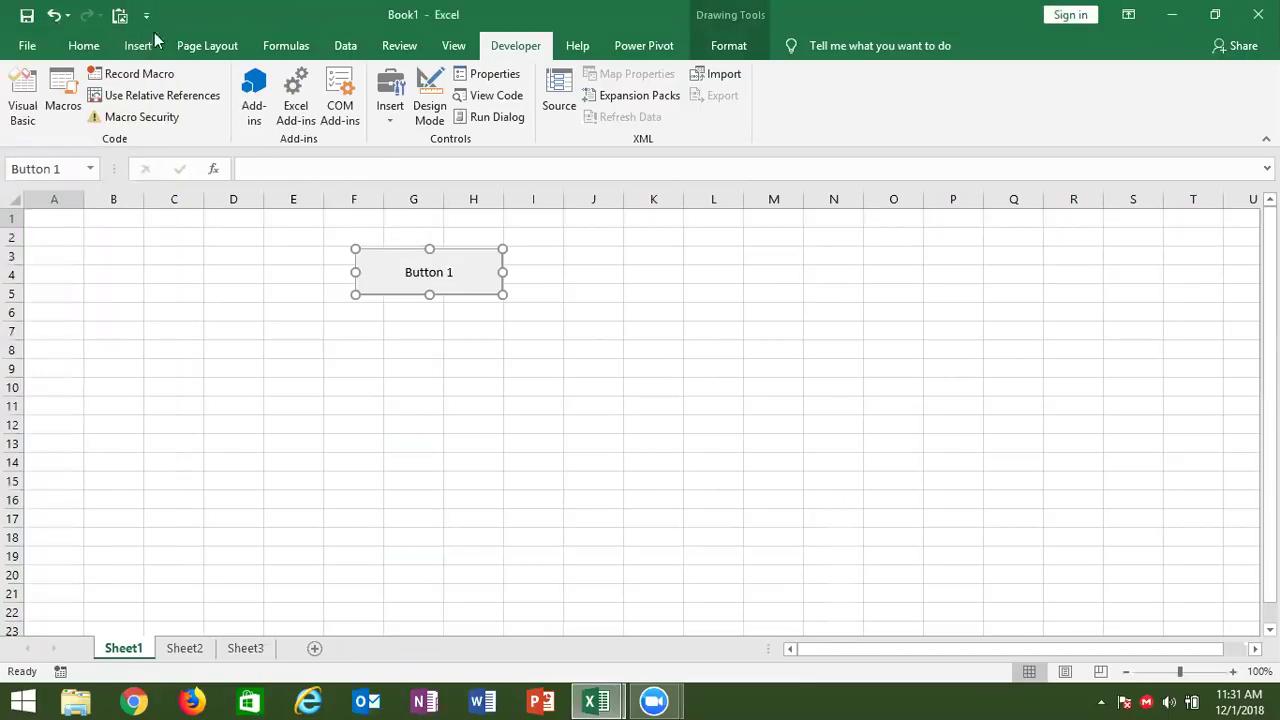
left_click(728, 50)
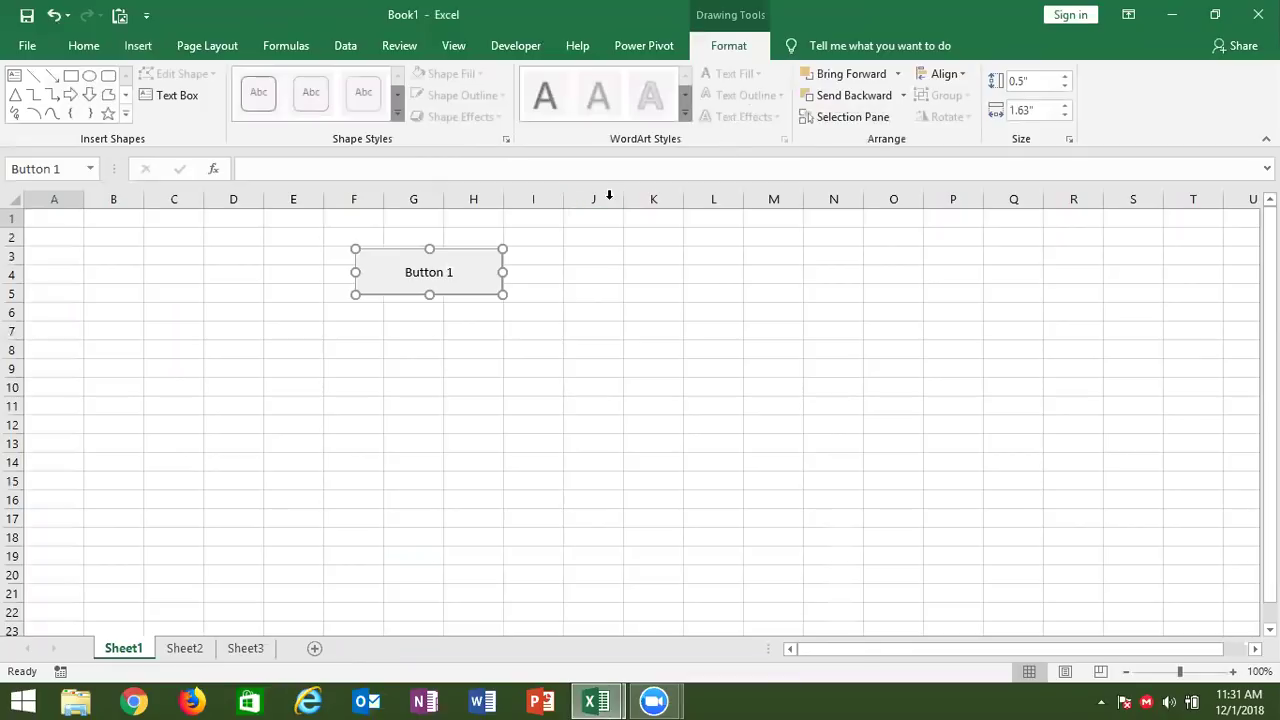
- Delete Button 1, draw a rectangle shape from F2 to H4, and open its context menu
key("Delete")
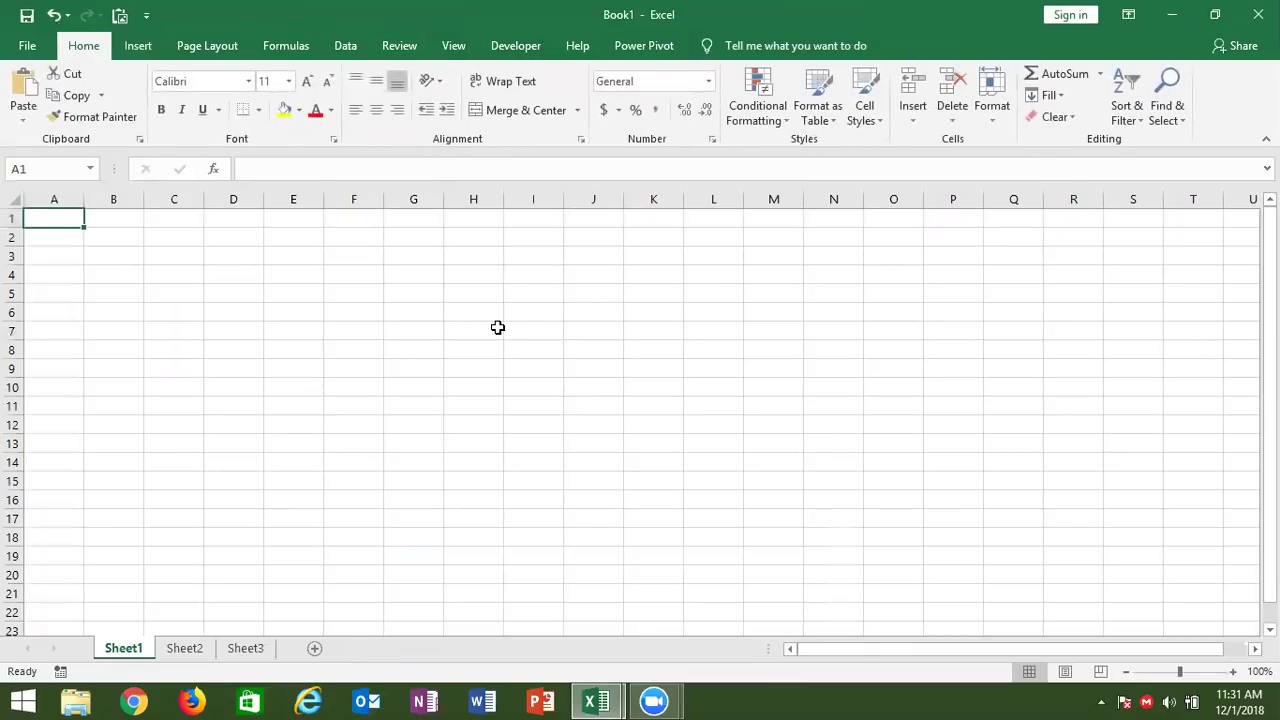
left_click(138, 46)
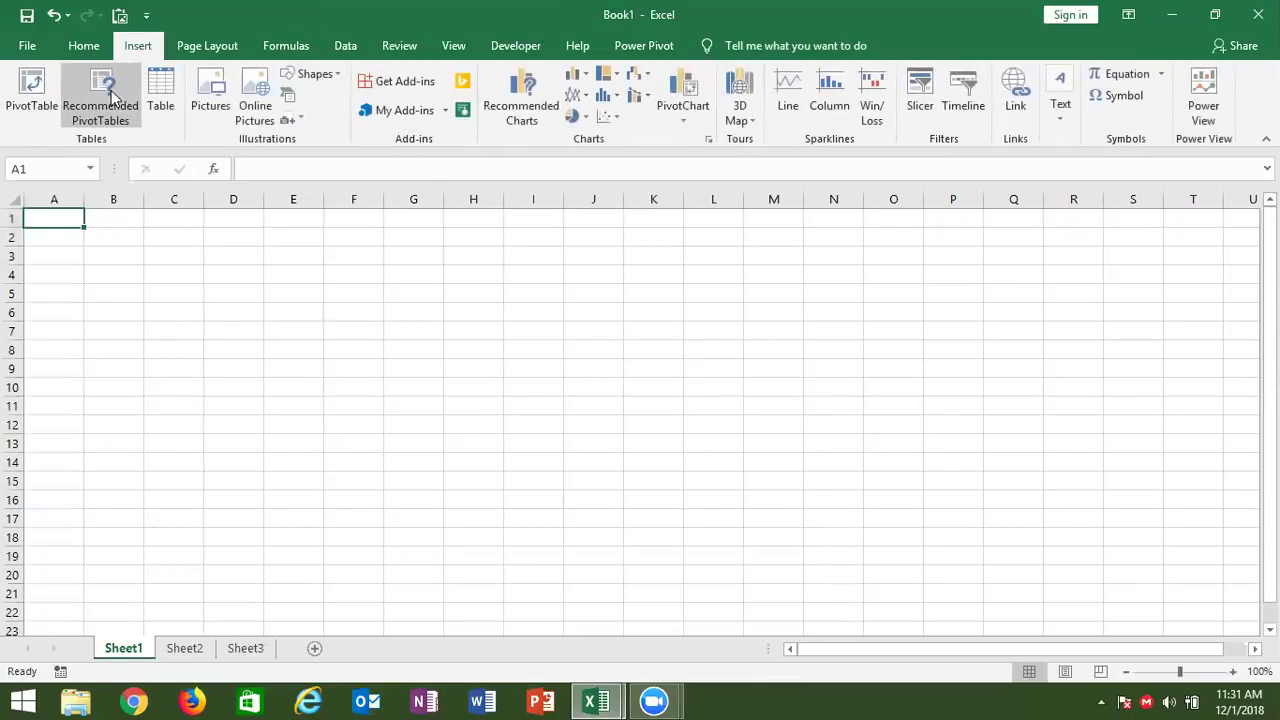
left_click(338, 78)
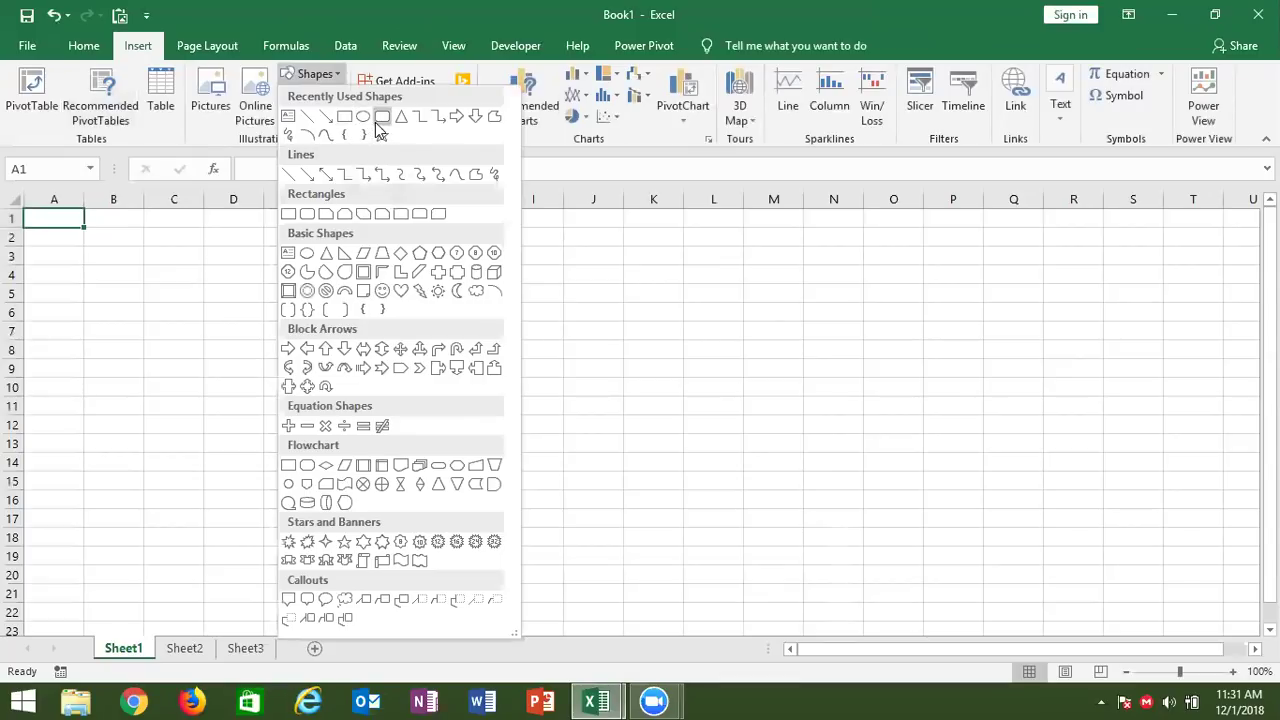
left_click(346, 118)
left_click_drag(346, 231, 553, 292)
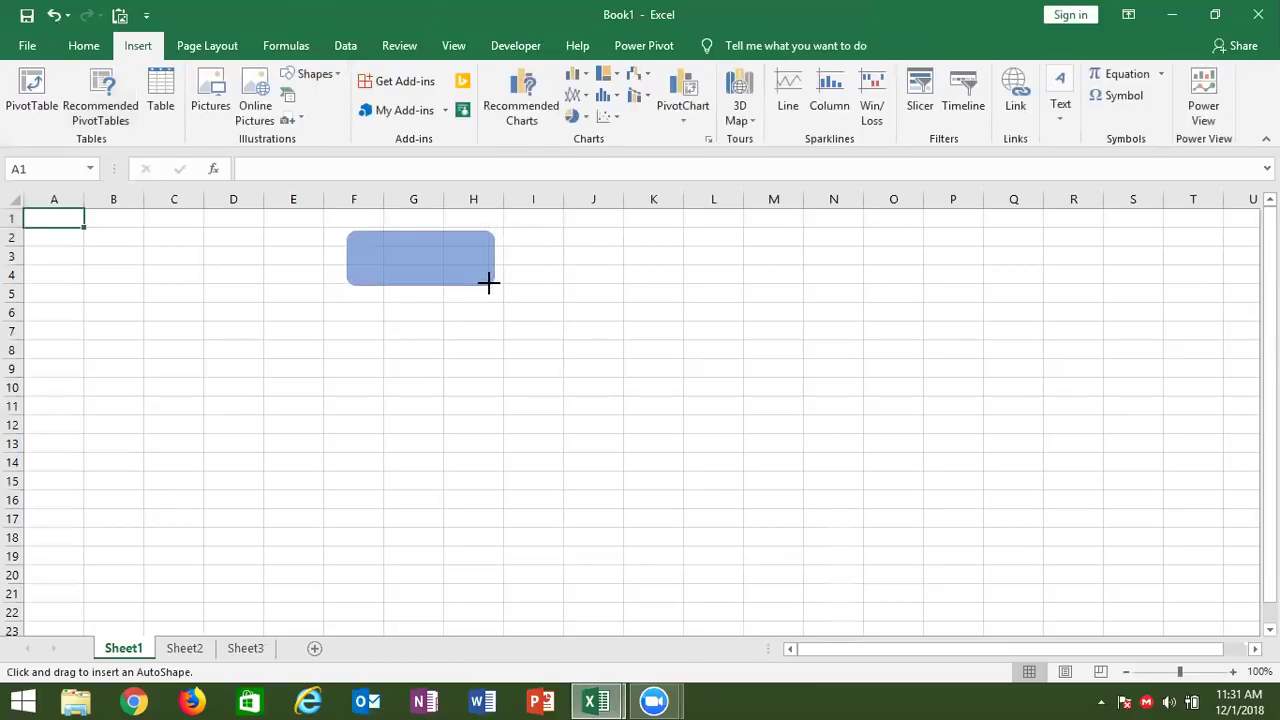
left_click_drag(553, 292, 496, 283)
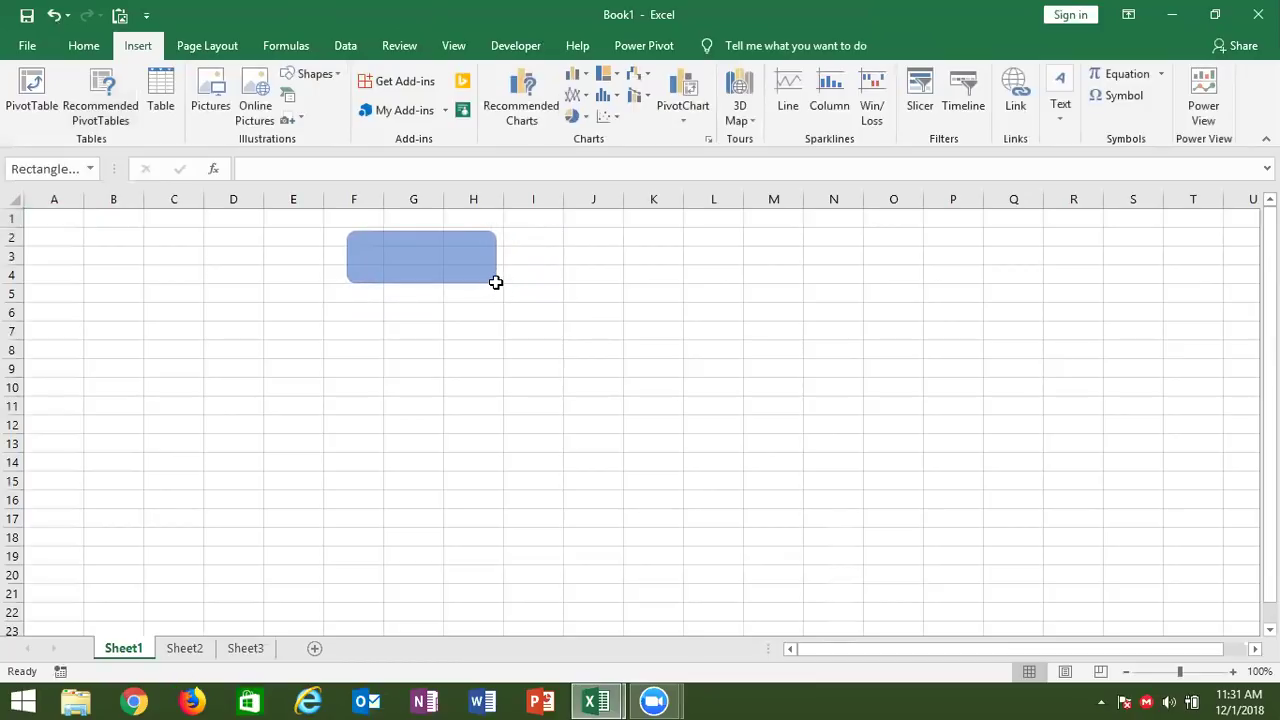
left_click(559, 311)
right_click(453, 260)
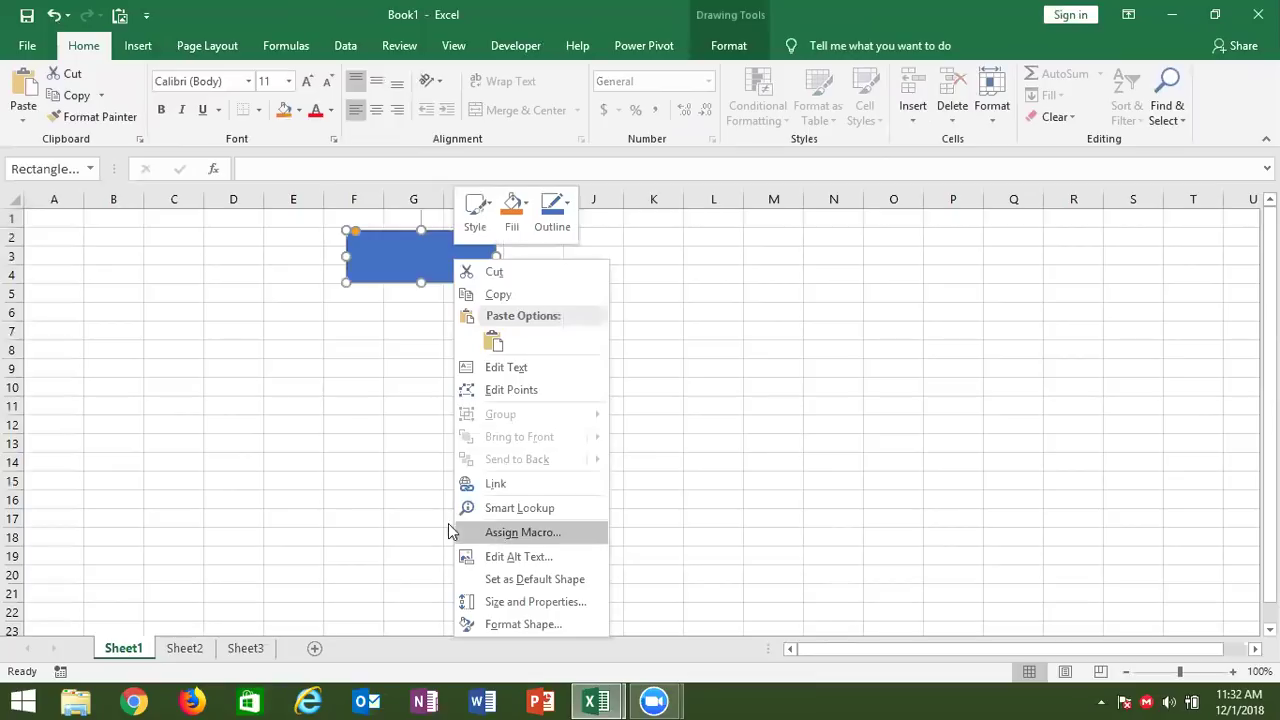
- Delete the blue rectangle, then switch to the VBA editor and back with Alt+F11
left_click(423, 506)
key("Delete")
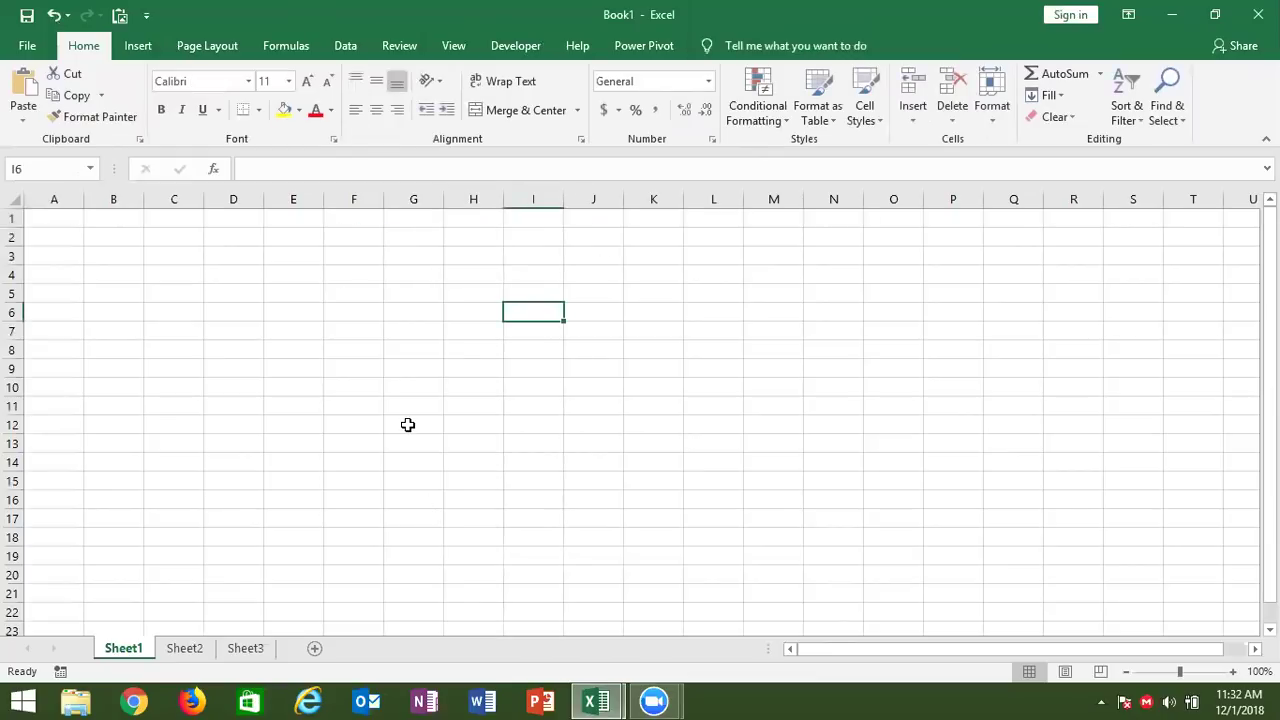
key("alt+F11")
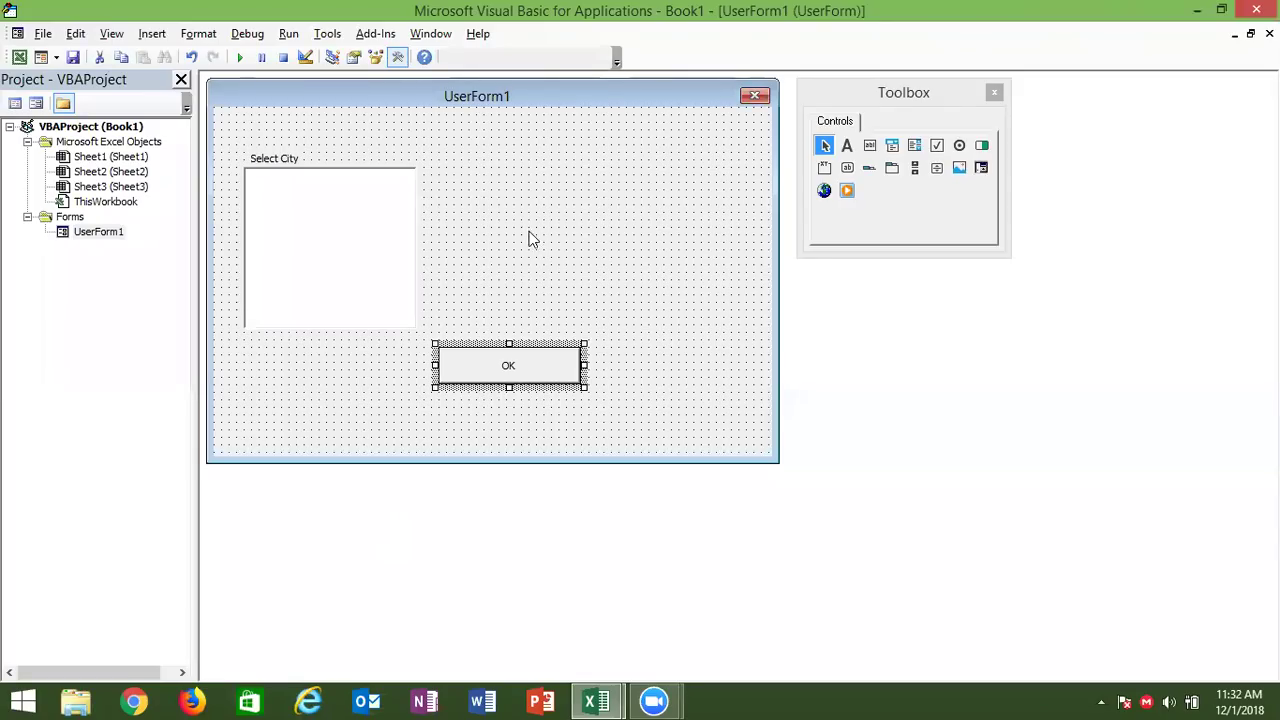
key("alt+F11")
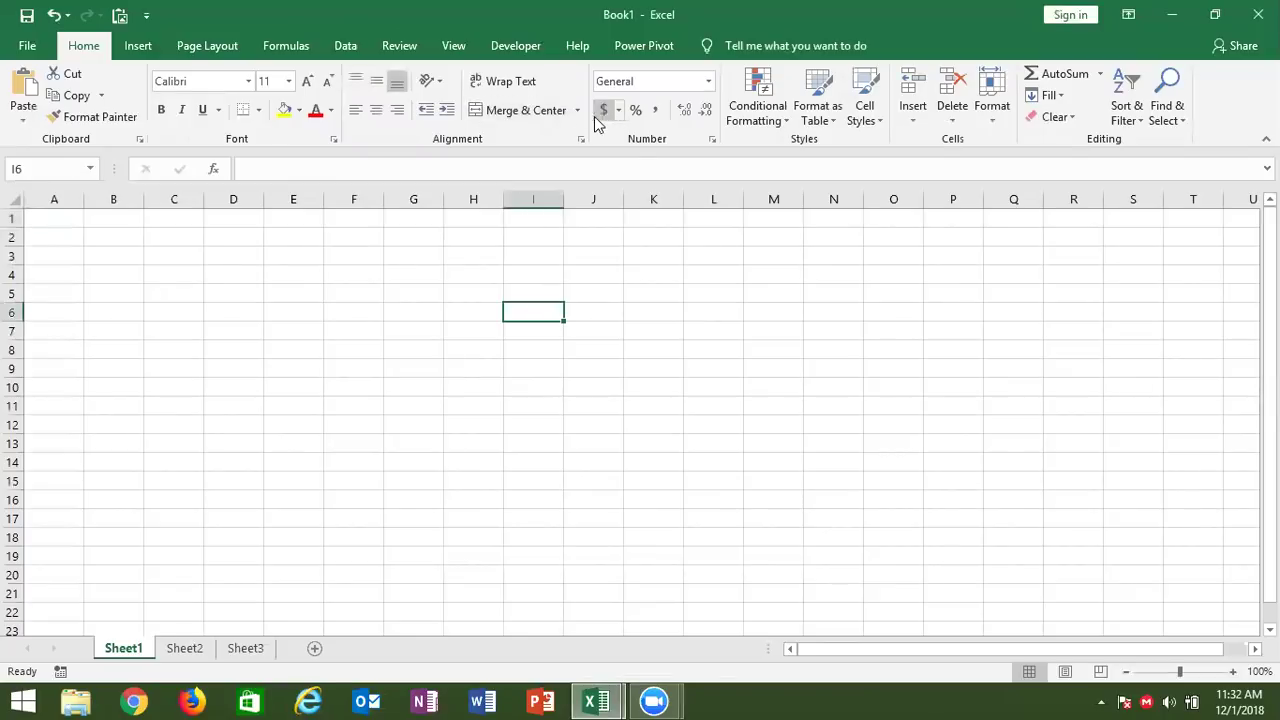
- Choose an ActiveX control from the Developer tab's Insert gallery
left_click(514, 48)
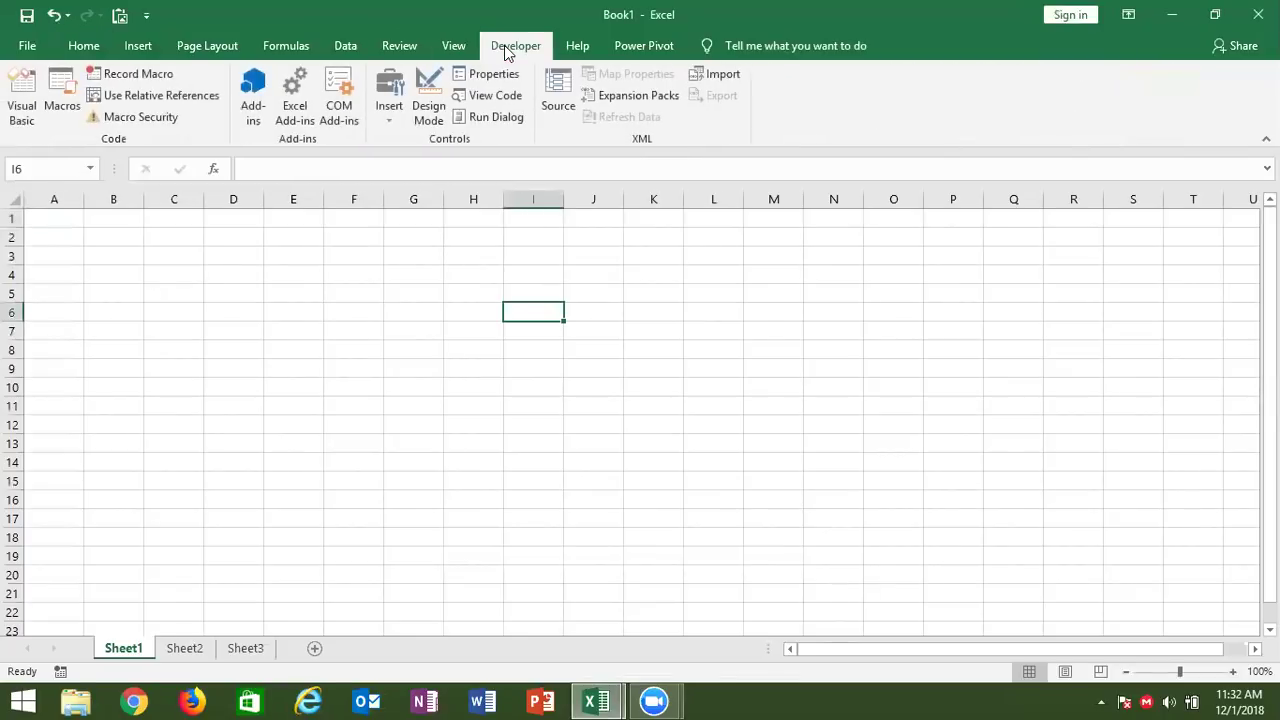
left_click(392, 118)
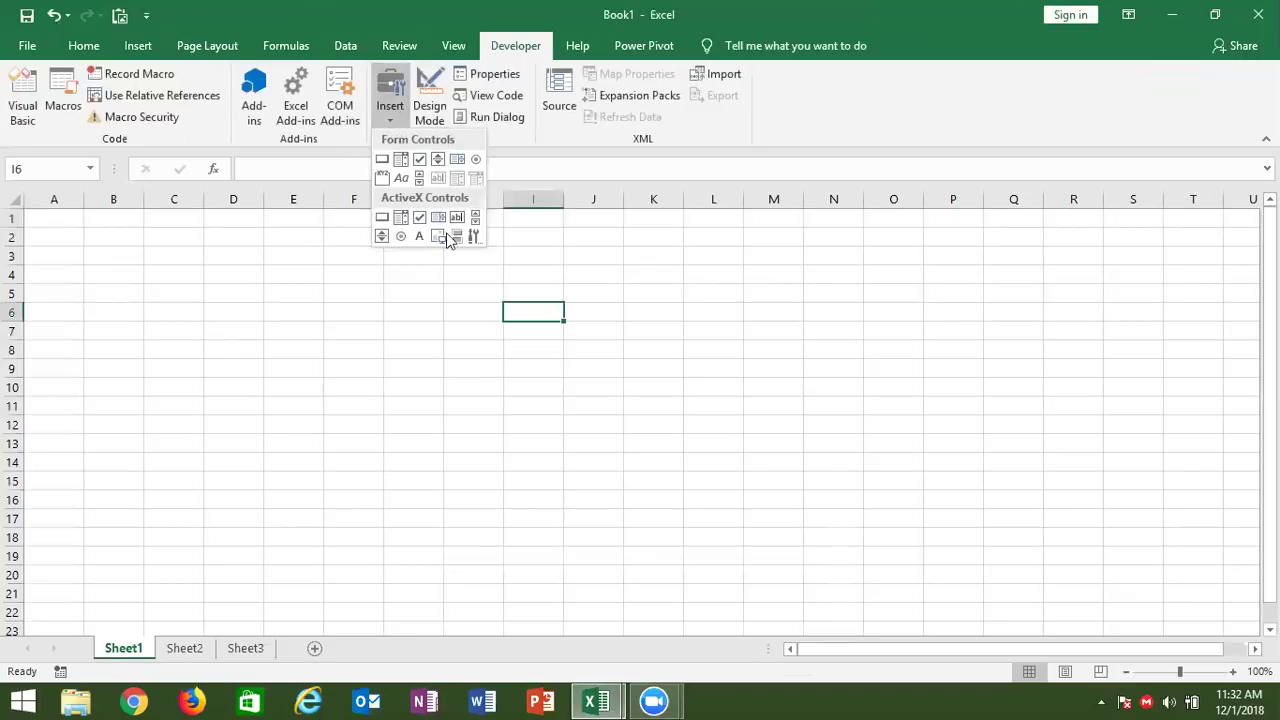
left_click(381, 217)
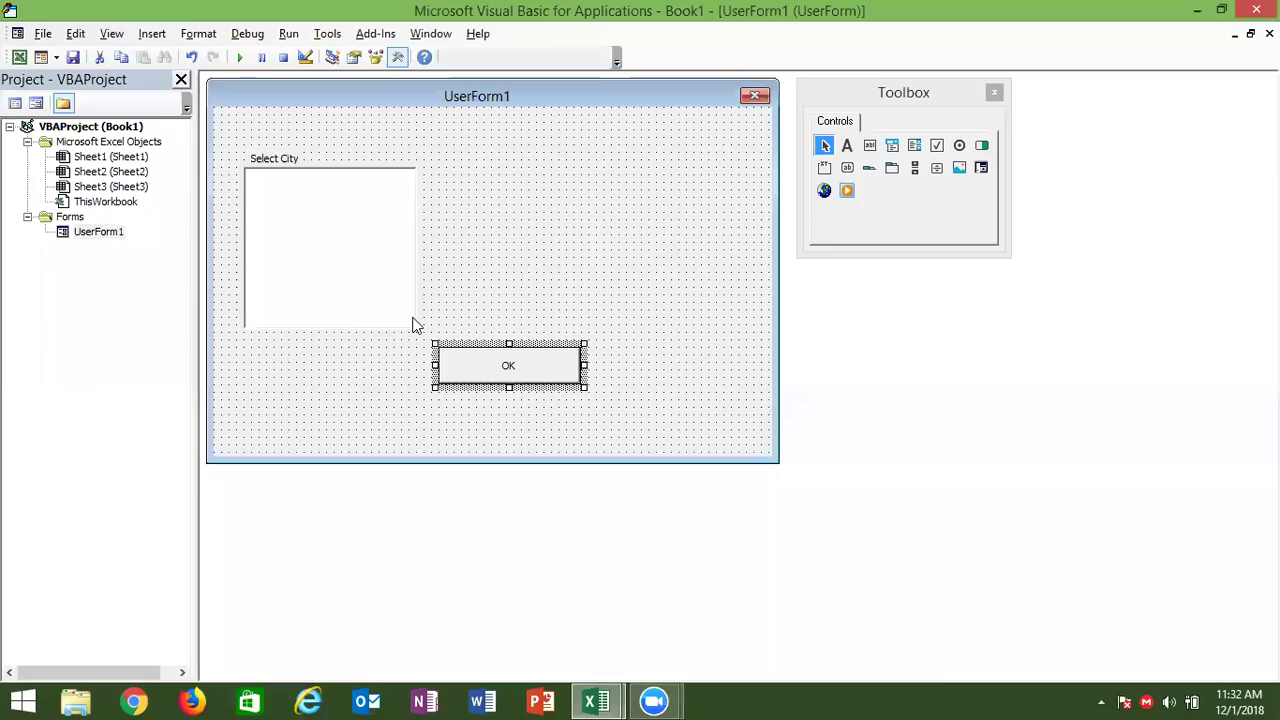
- Set UserForm1's Caption property to 'List Box Techq'
left_click(607, 253)
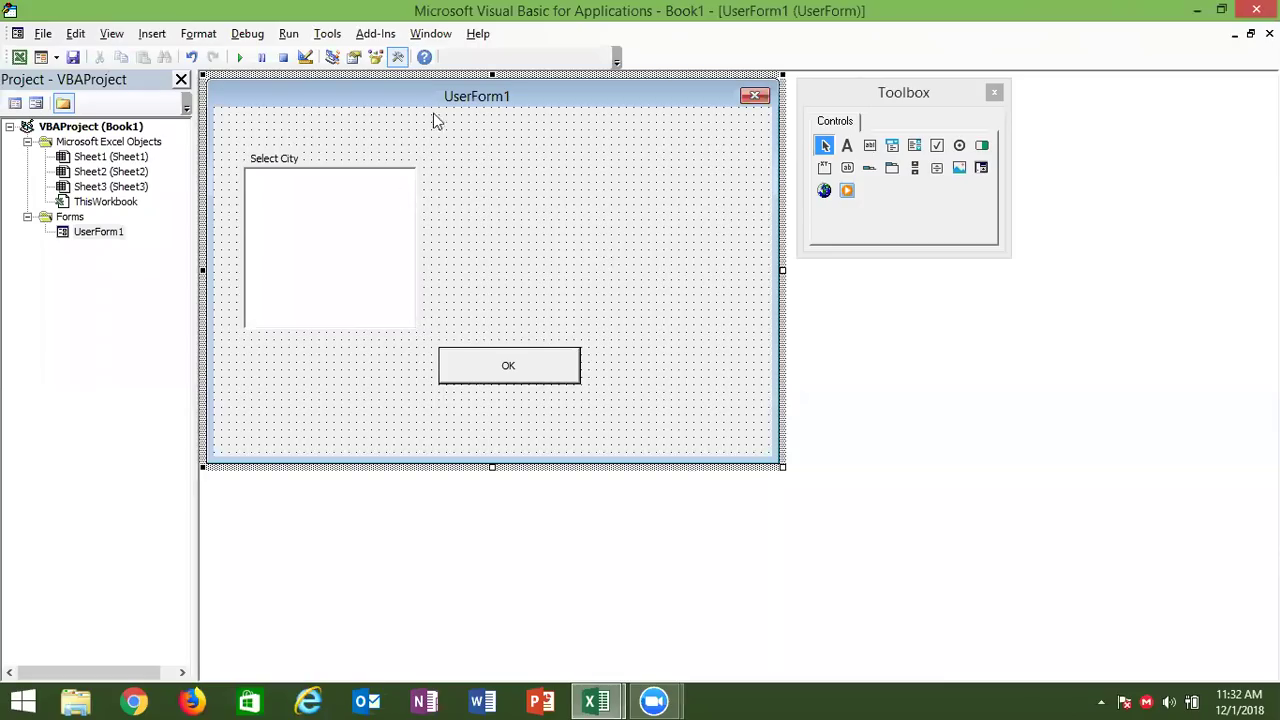
left_click(352, 58)
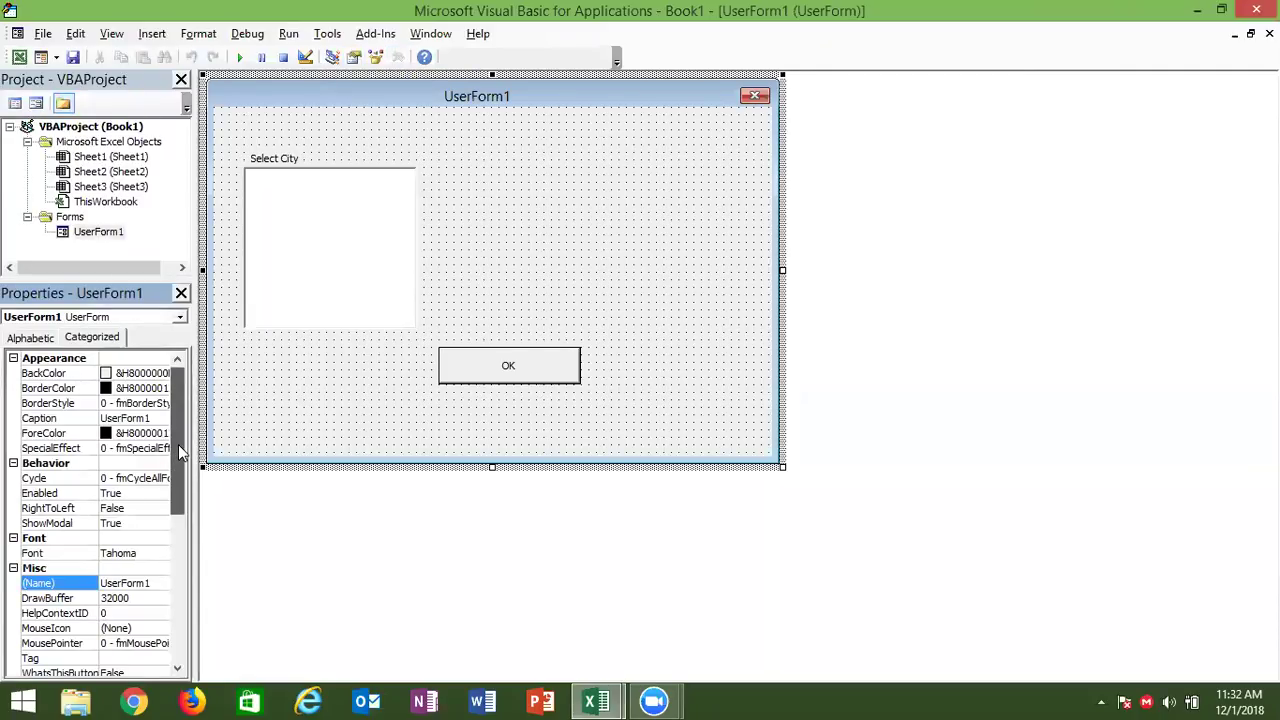
left_click(160, 419)
left_click(91, 424)
key("Delete")
type("List Box TEch")
key("BackSpace")
key("BackSpace")
key("BackSpace")
type("e")
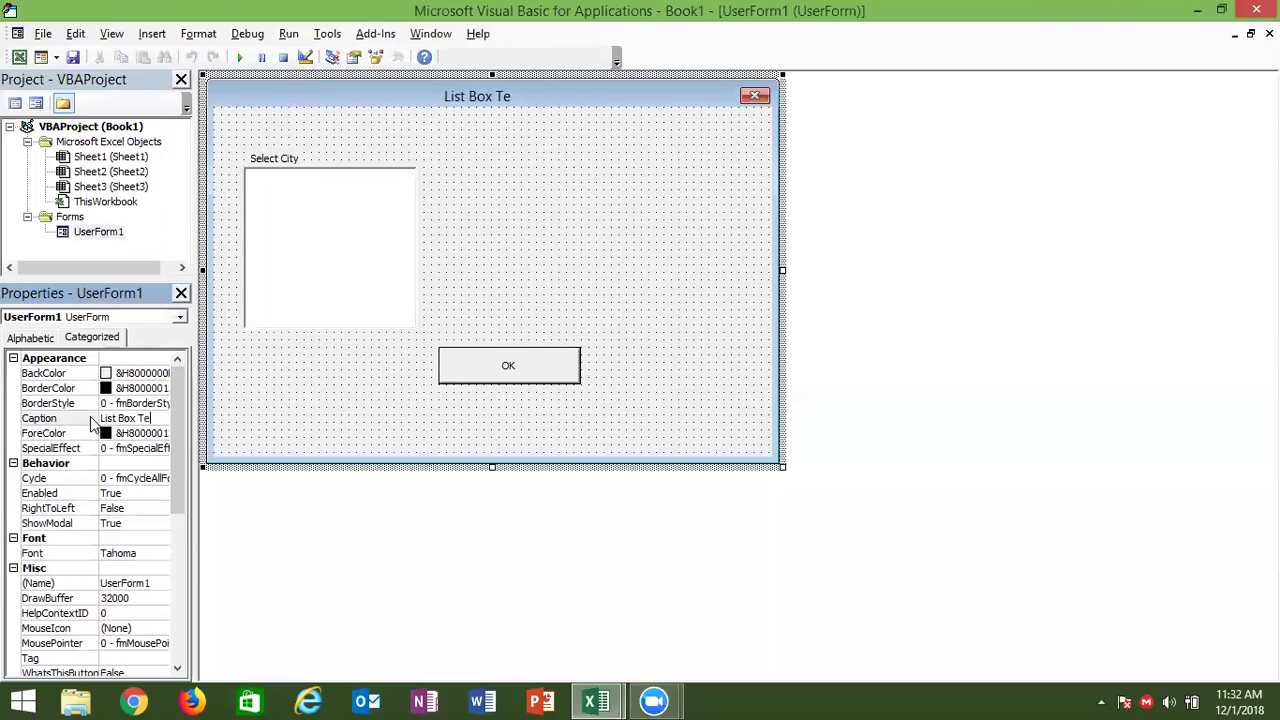
type("chq")
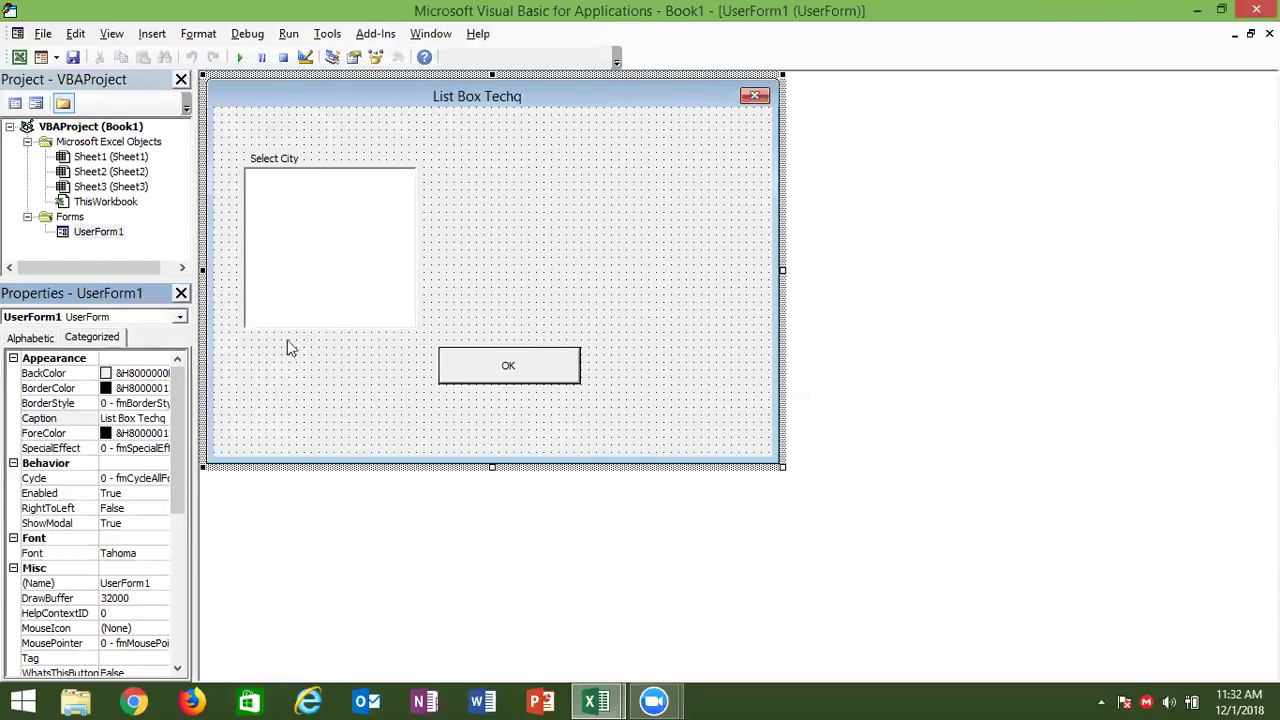
left_click(330, 327)
- Create a UserForm_Initialize procedure and delete the unused UserForm_Click procedure
double_click(549, 236)
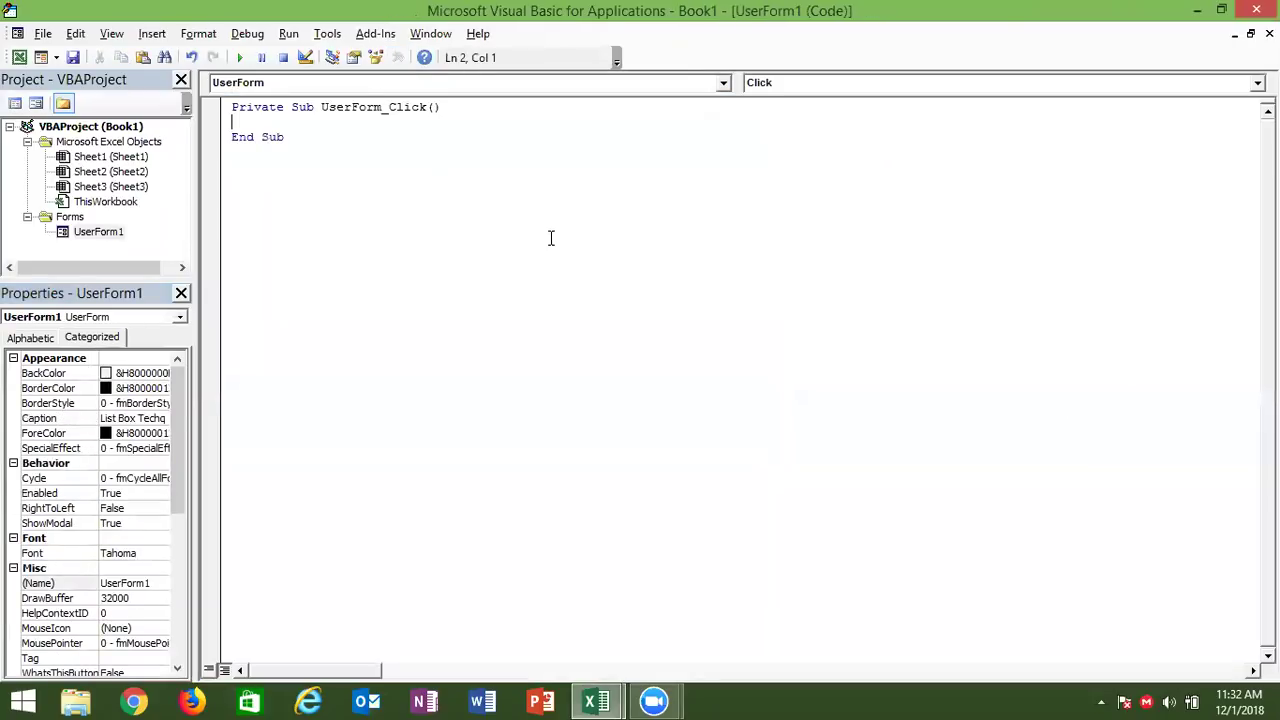
left_click(786, 86)
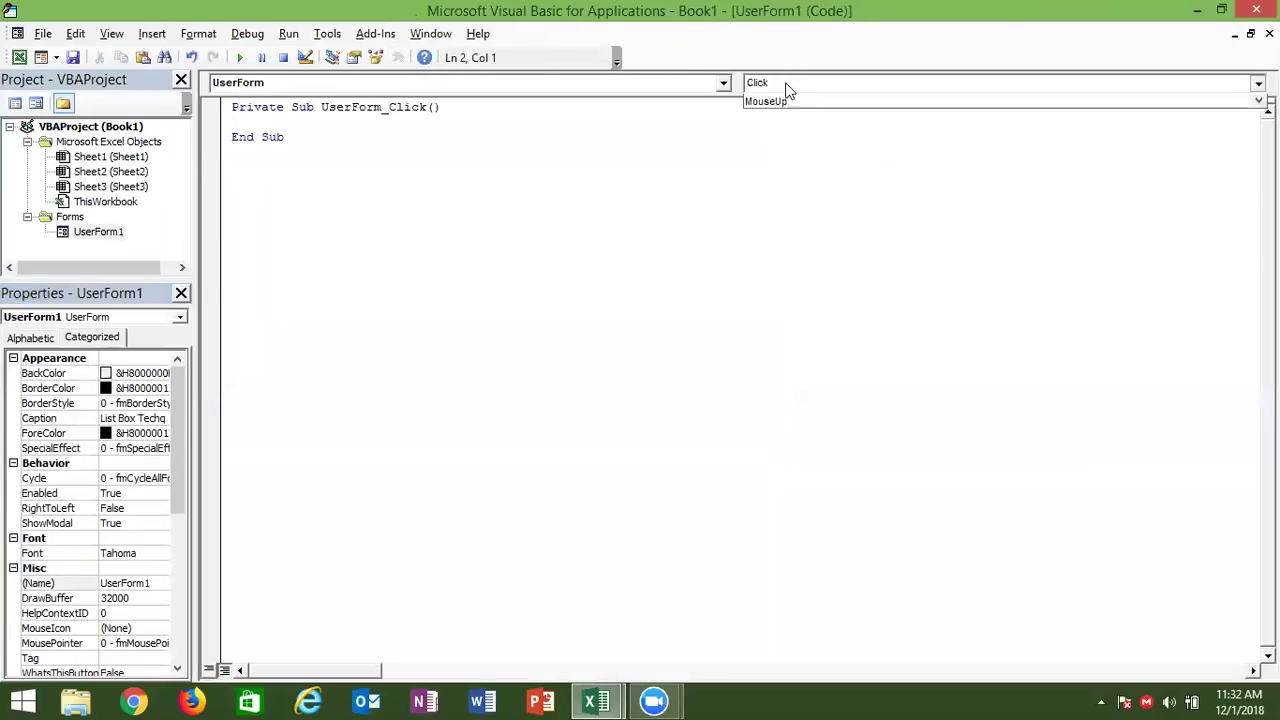
left_click(778, 154)
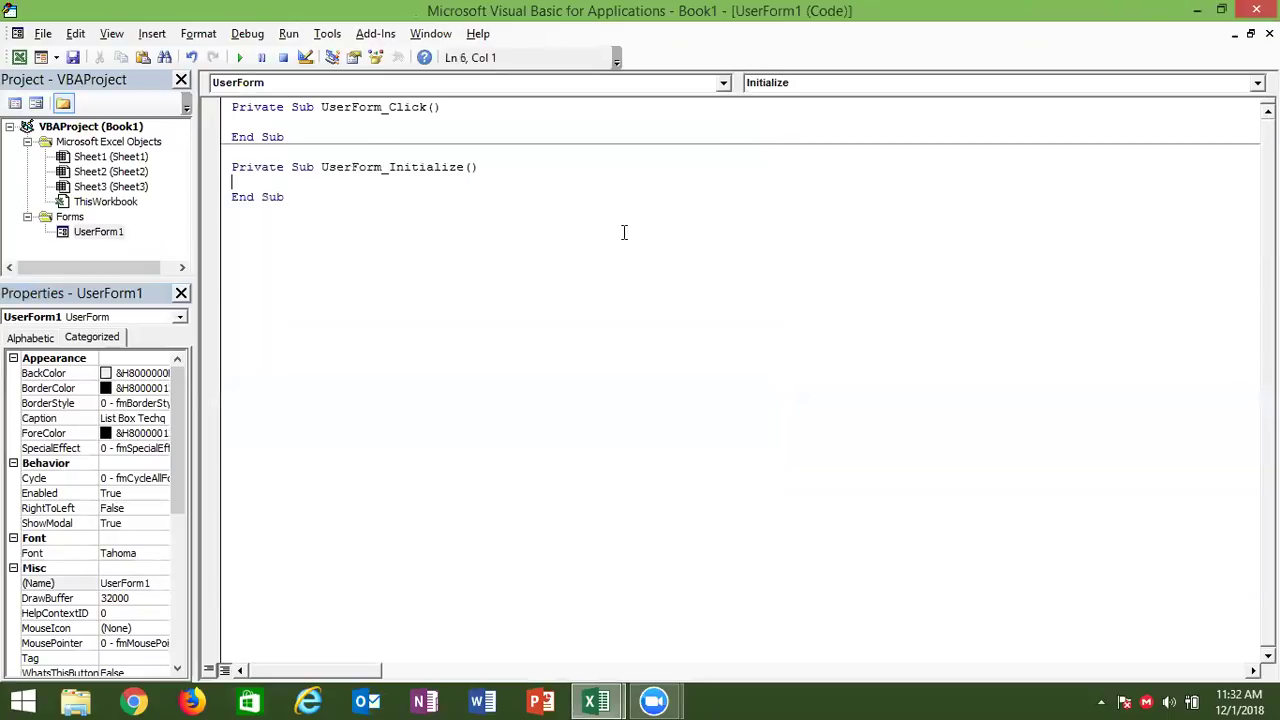
left_click_drag(295, 150, 215, 105)
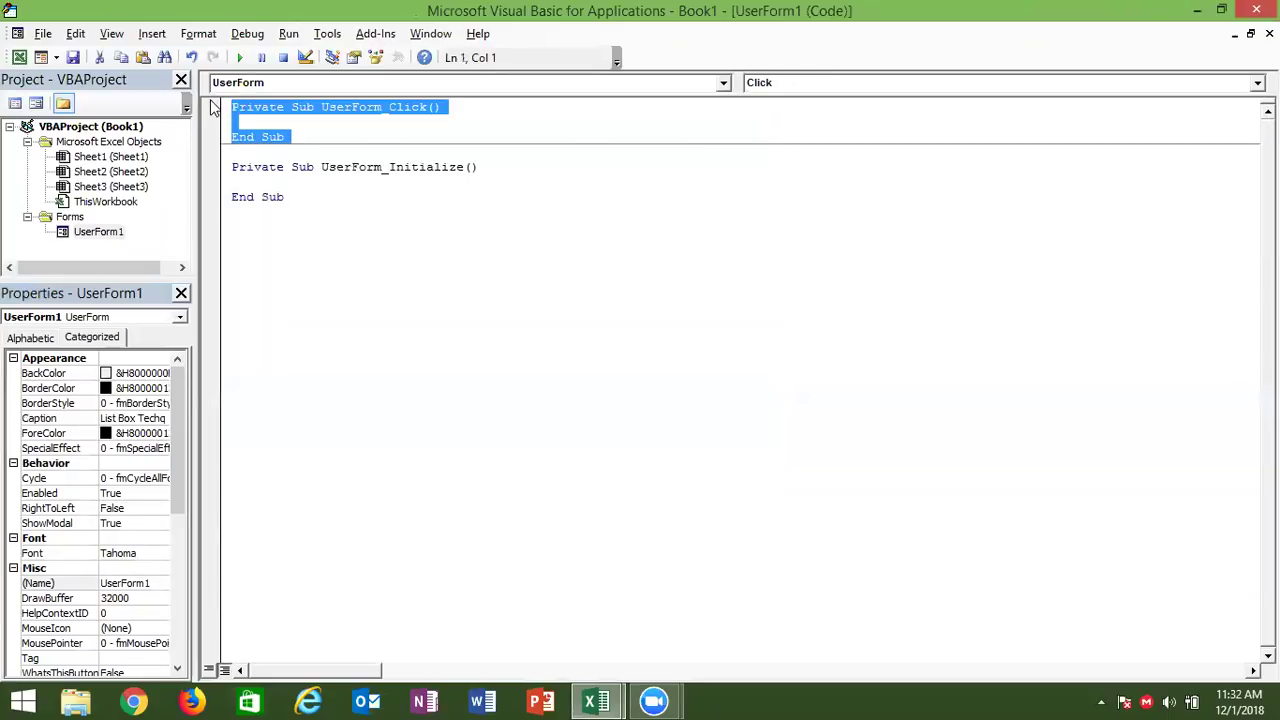
key("Delete")
left_click(242, 135)
key("Return")
key("Return")
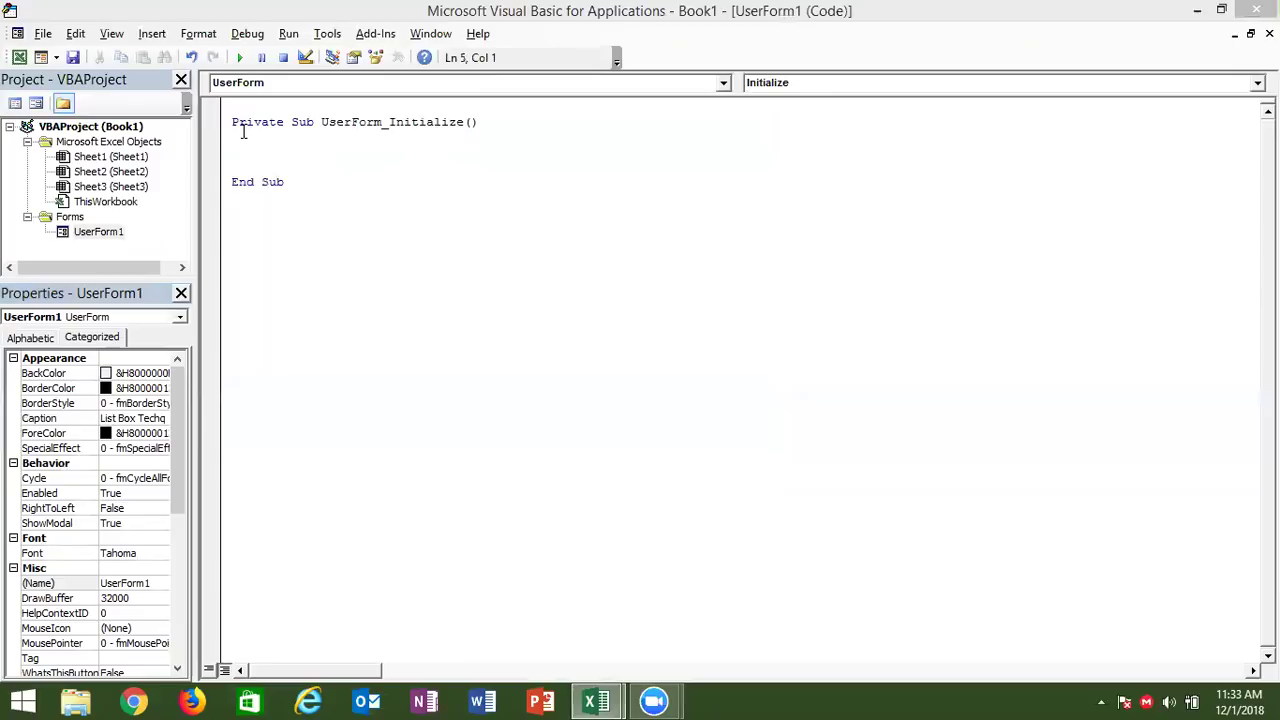
left_click(569, 114)
key("Return")
key("Return")
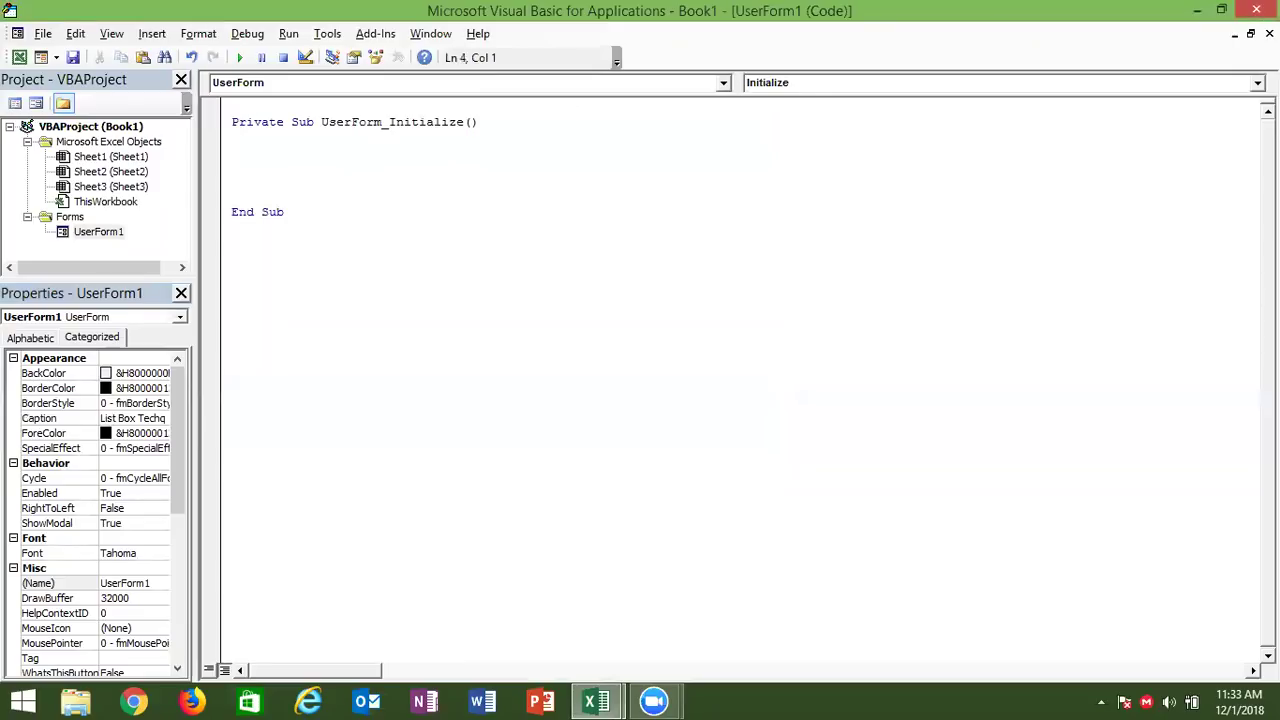
- Start a With Me.ListBox1 block adding "Delhi" and "Pune" with .AddItem
type("with me")
type(".Li")
key("Tab")
key("Return")
type(".ad")
key("Tab")
type("\"City")
key("BackSpace")
key("BackSpace")
key("BackSpace")
key("BackSpace")
type("Delhi\"")
key("Return")
type(".")
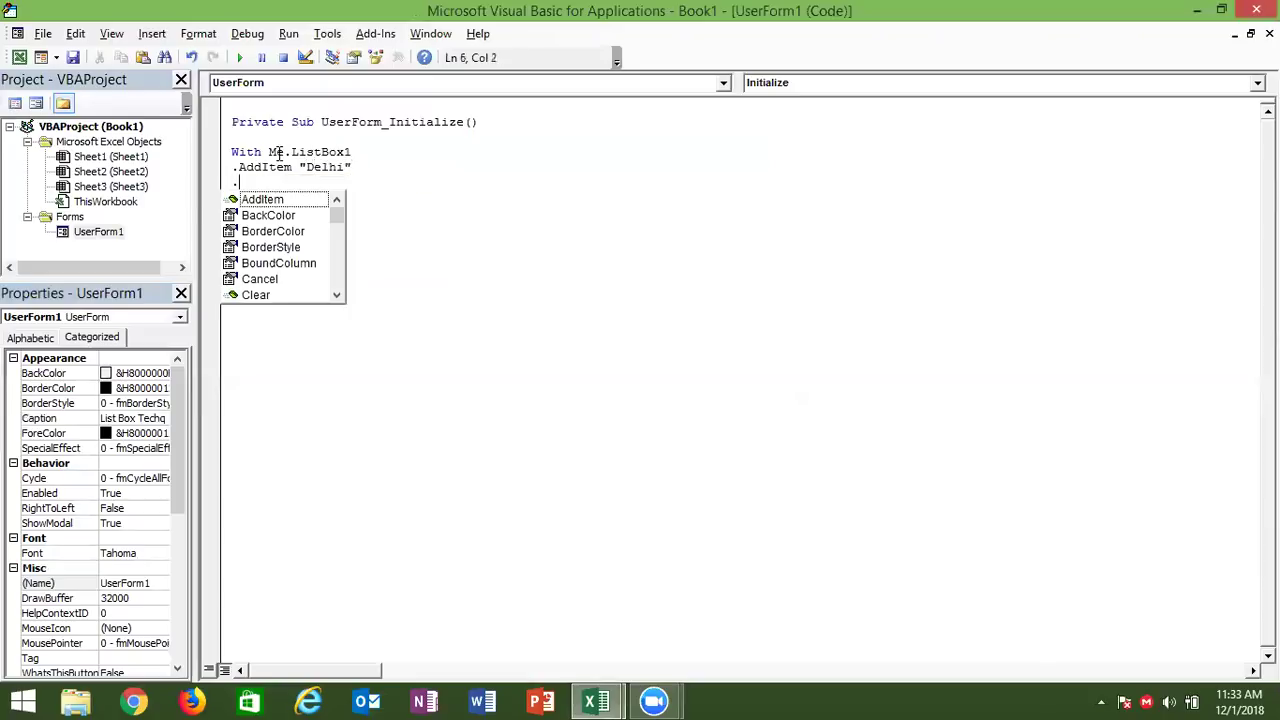
key("Tab")
type("\"Pune")
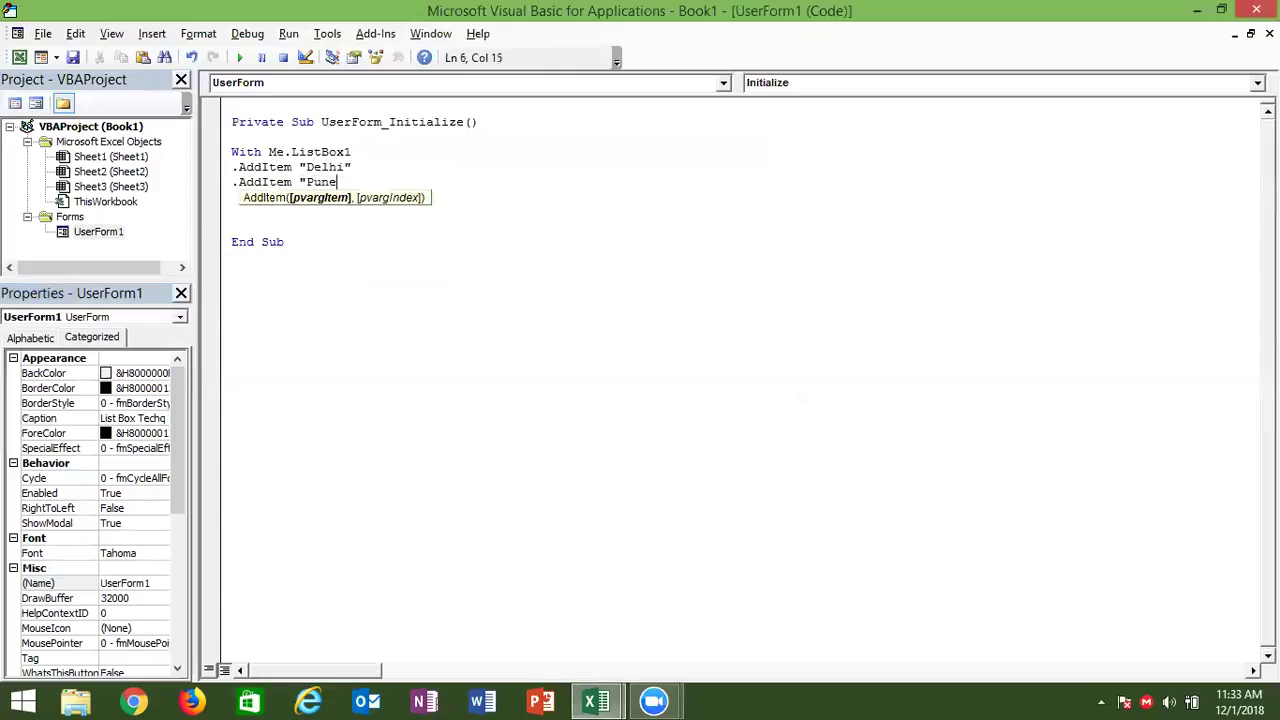
key("Return")
- Add .AddItem lines for "Noida" and "Udaypur"
type(".a")
key("Down")
key("Tab")
key("BackSpace")
key("BackSpace")
key("BackSpace")
key("BackSpace")
key("BackSpace")
key("BackSpace")
key("BackSpace")
type(".")
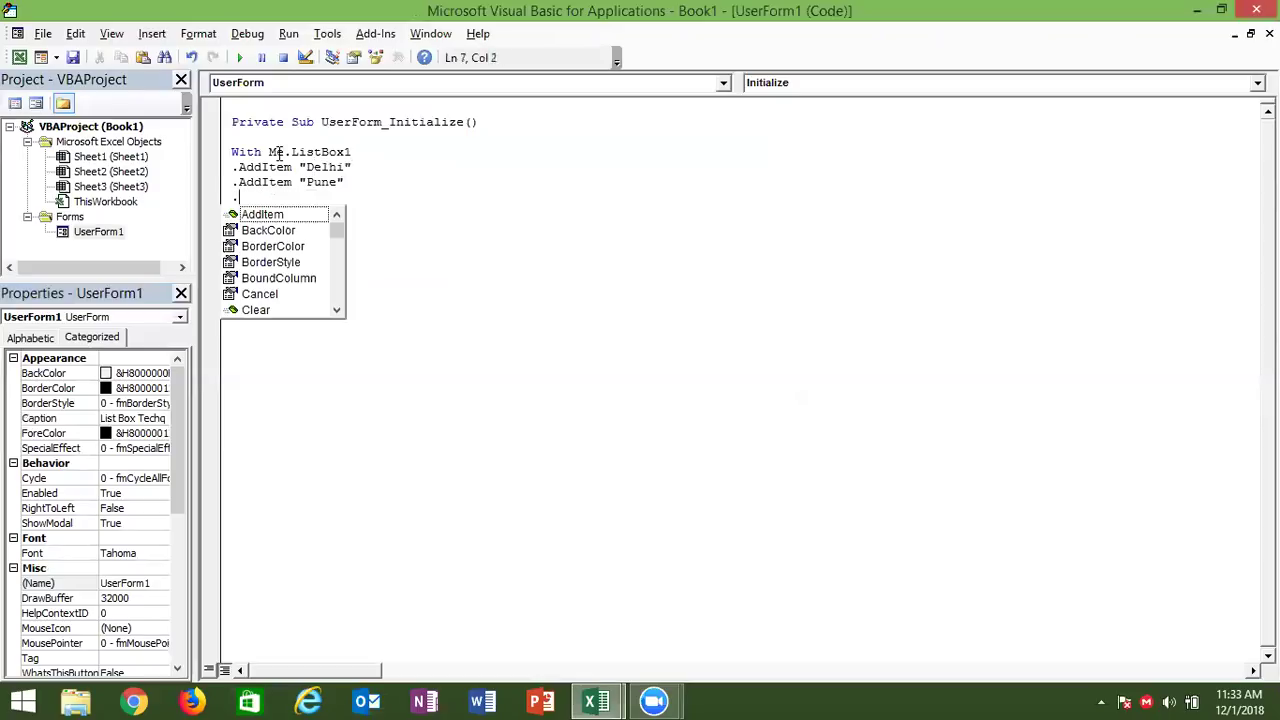
type("a")
key("Tab")
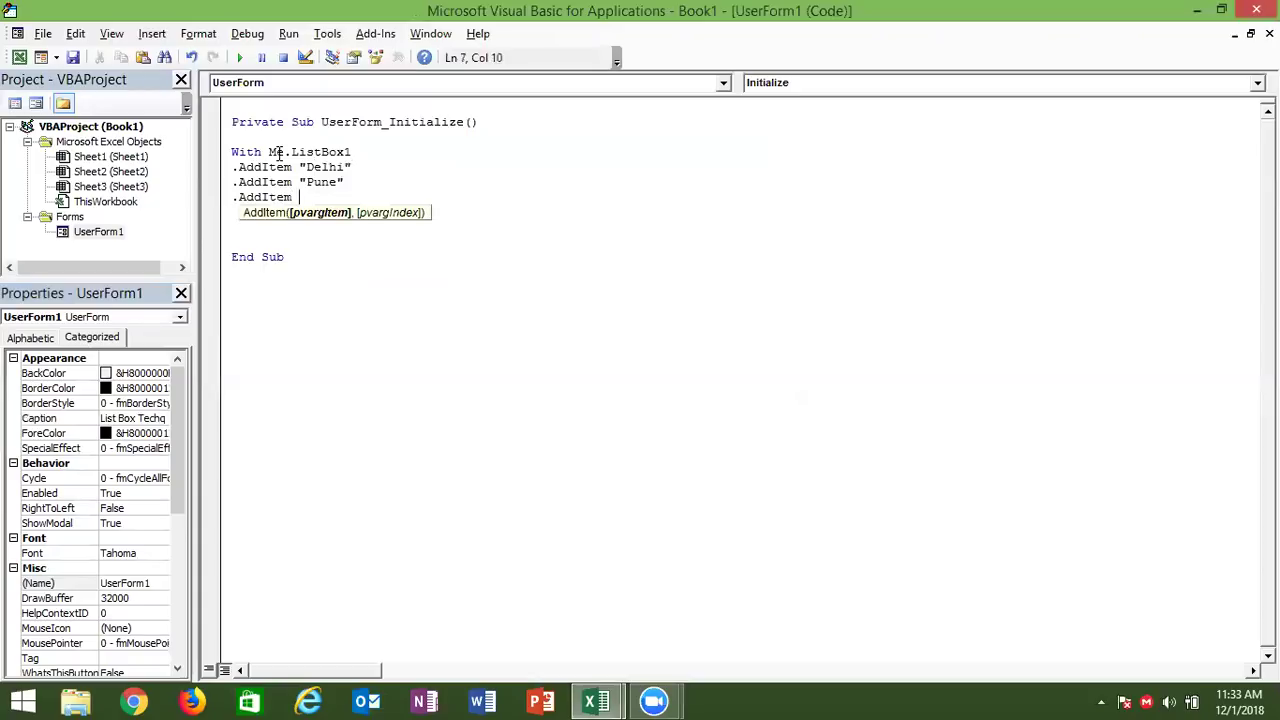
type("\"")
type("Noida")
type("\"")
key("Return")
type(".")
key("Tab")
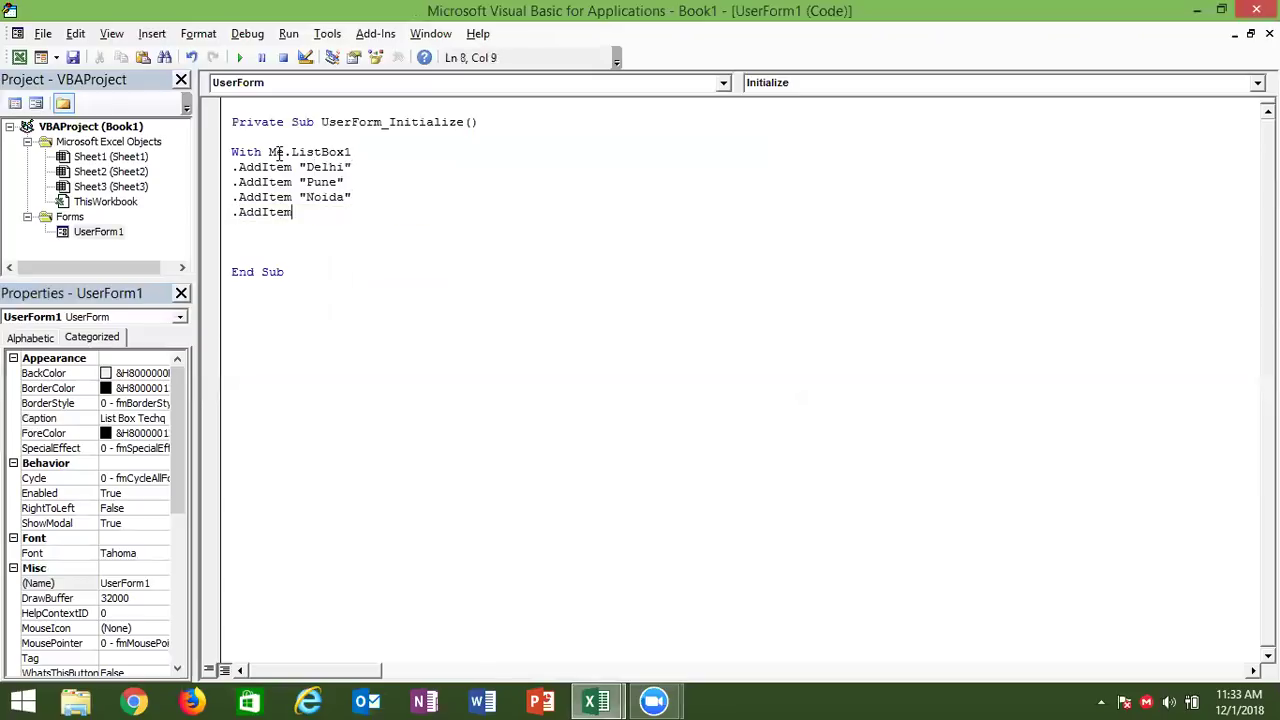
type("\"")
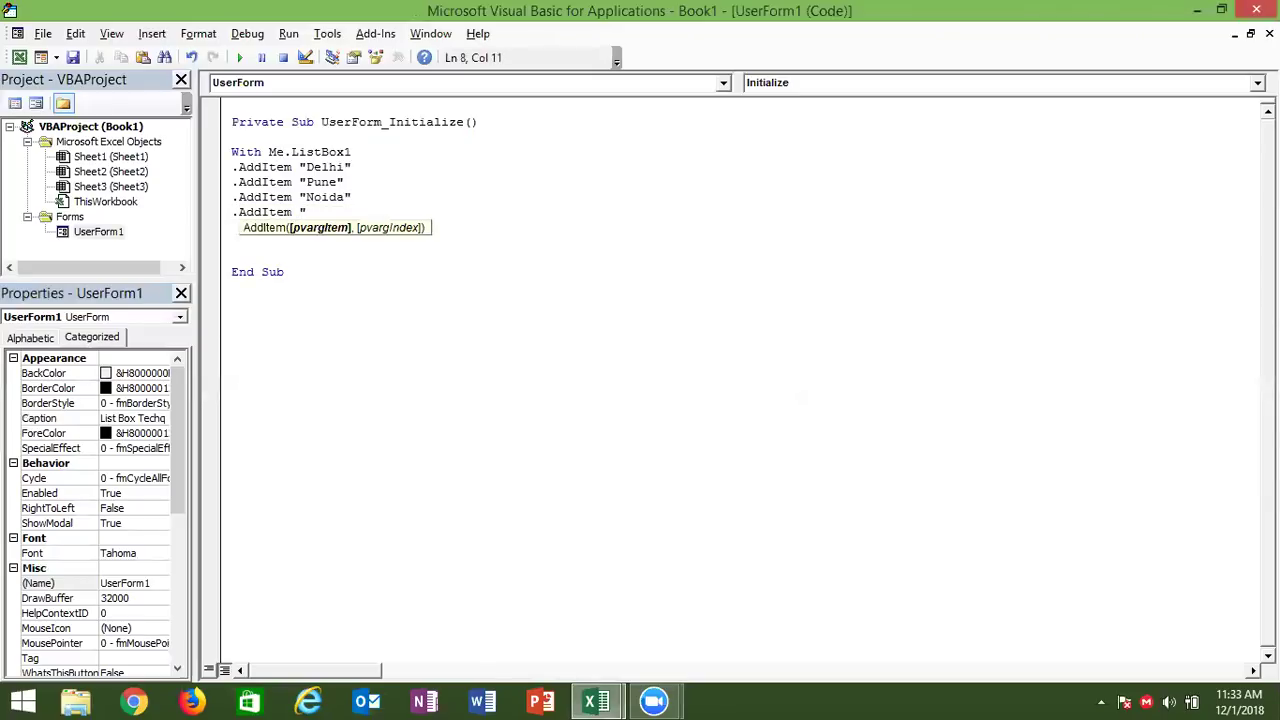
type("Udaypu")
type("r\"")
key("Return")
- Add .AddItem lines for "Patna:" and "Kanpur", then close the block with End With
type(".ad")
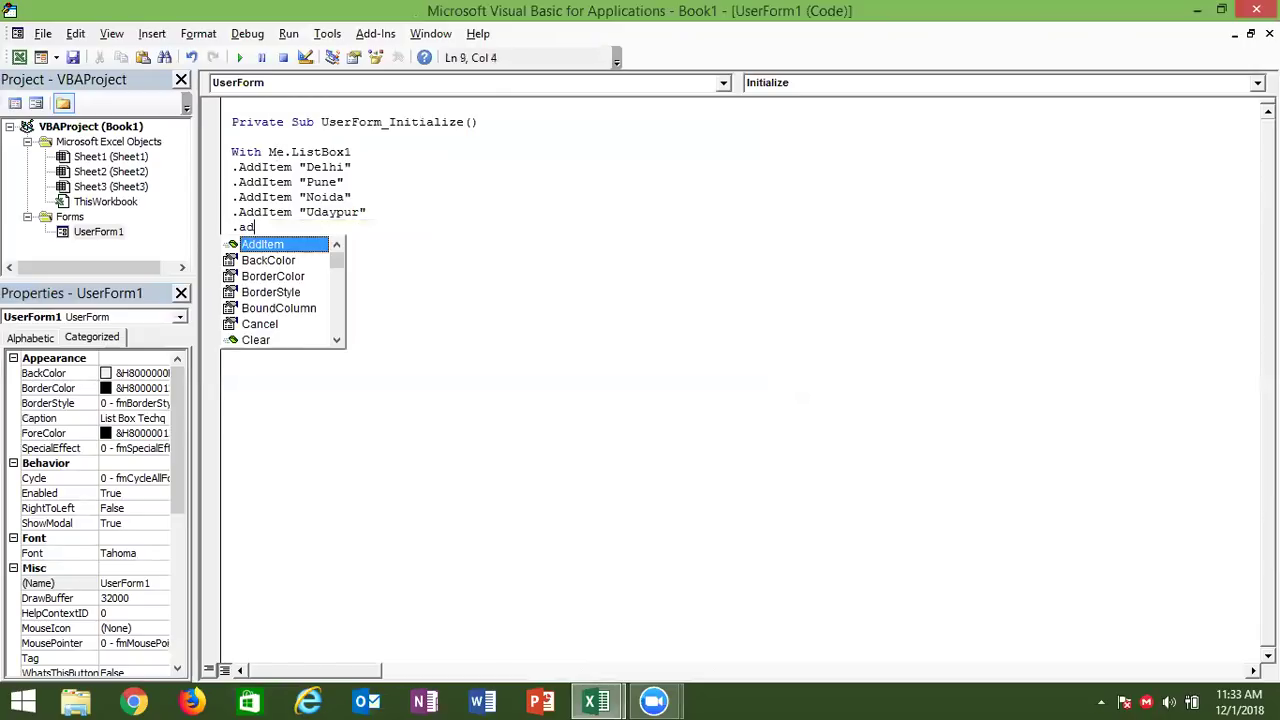
key("space")
type("\"Patna:\"")
key("Return")
type(".a")
key("Tab")
key("space")
type("\"")
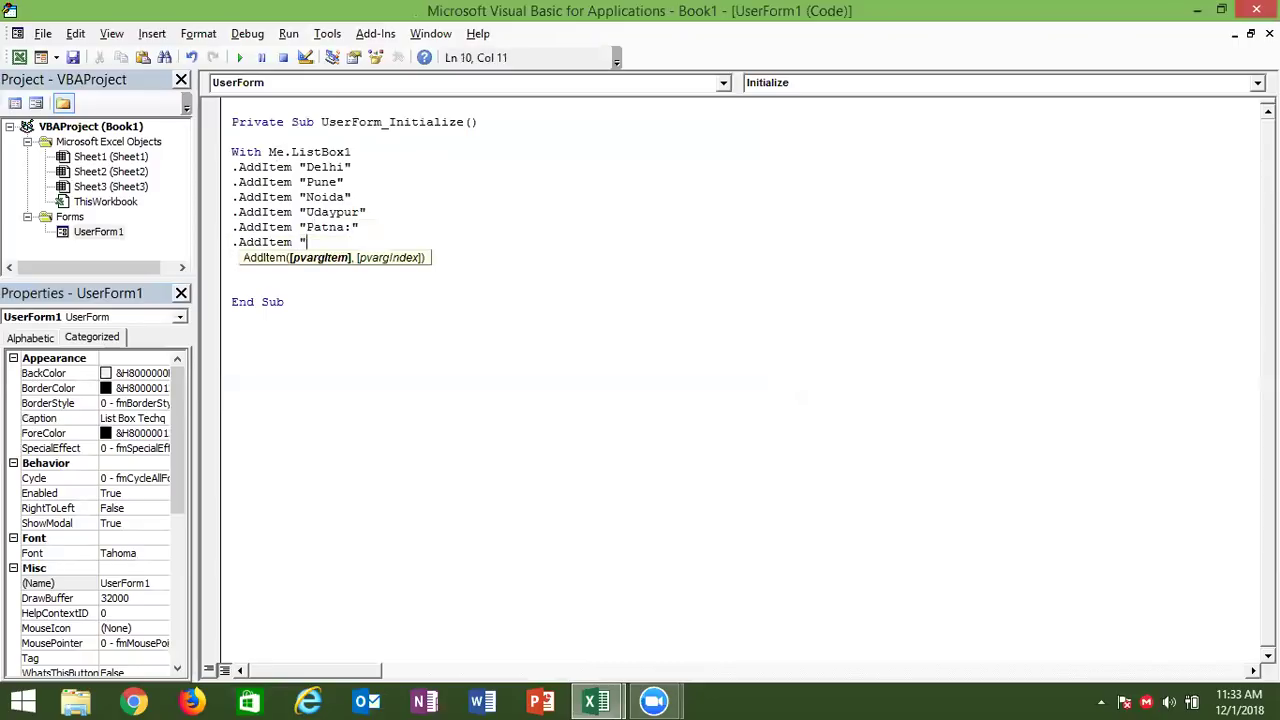
type("Kanpur\"")
key("Return")
type("end with")
key("Return")
key("Return")
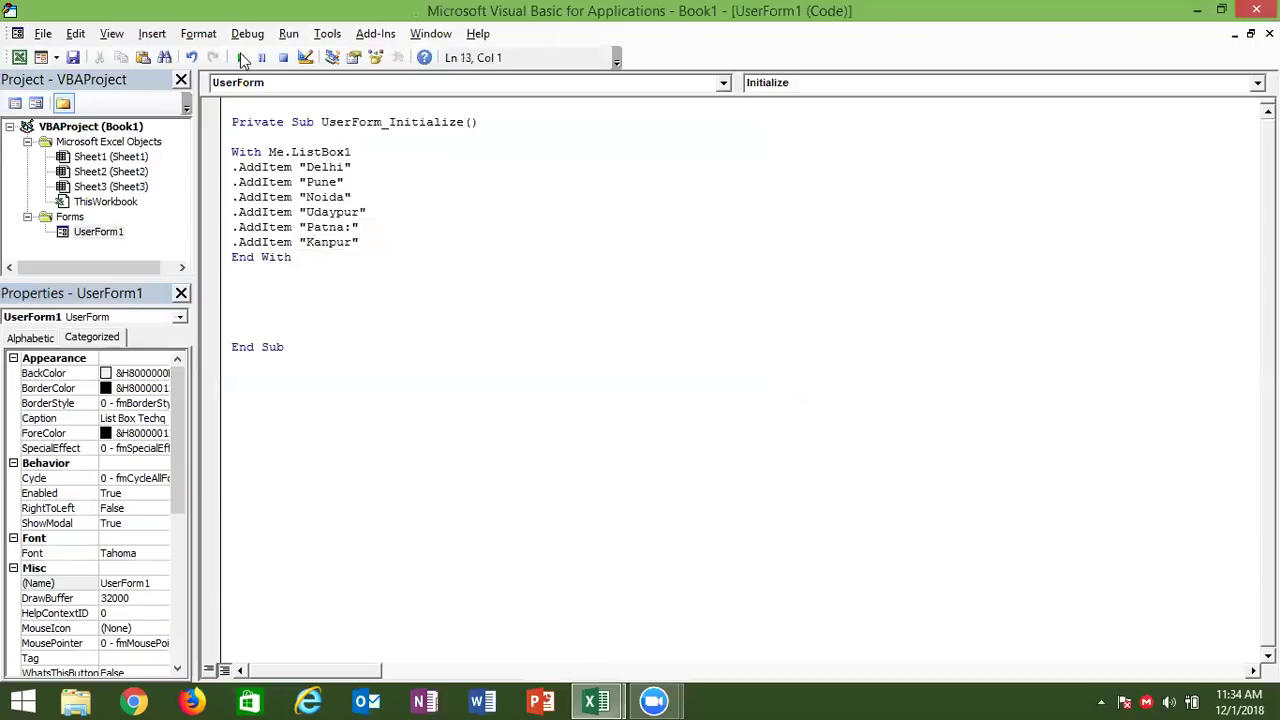
- Run the form, select Pune, Udaypur and Noida in the list, then close it
left_click(243, 58)
left_click(416, 258)
left_click(420, 282)
left_click(421, 260)
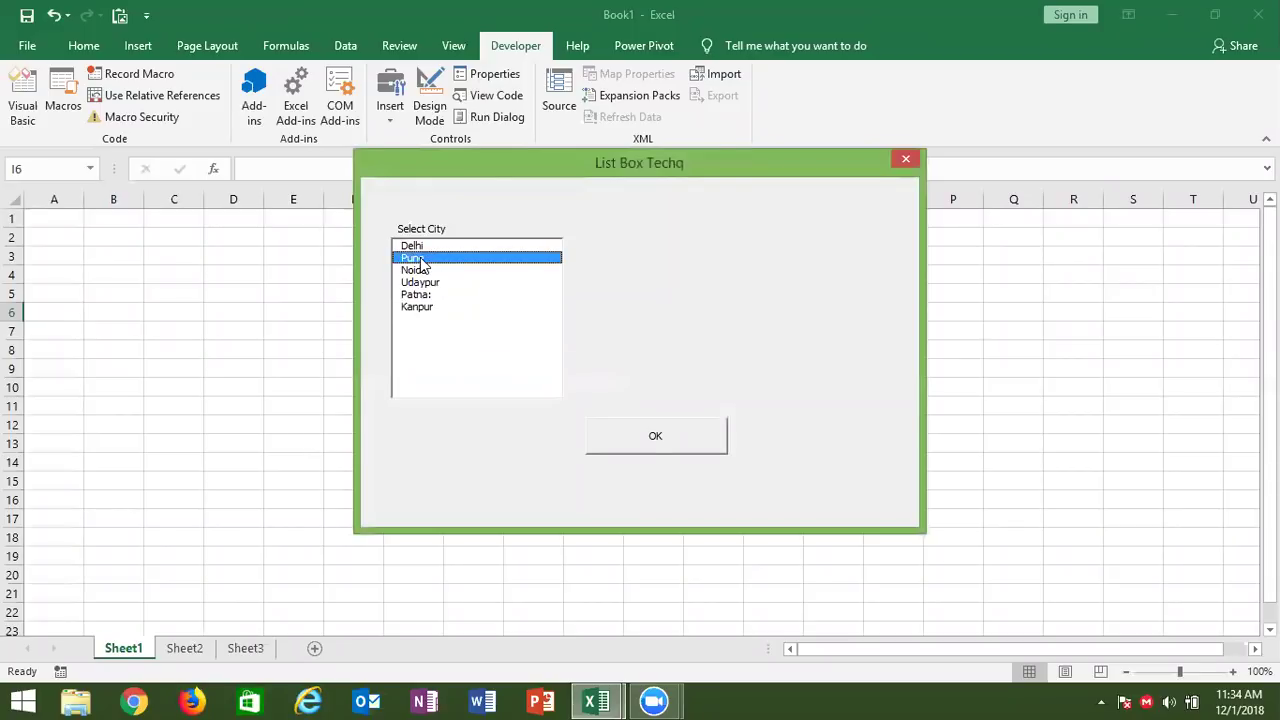
left_click(421, 270)
left_click(420, 284)
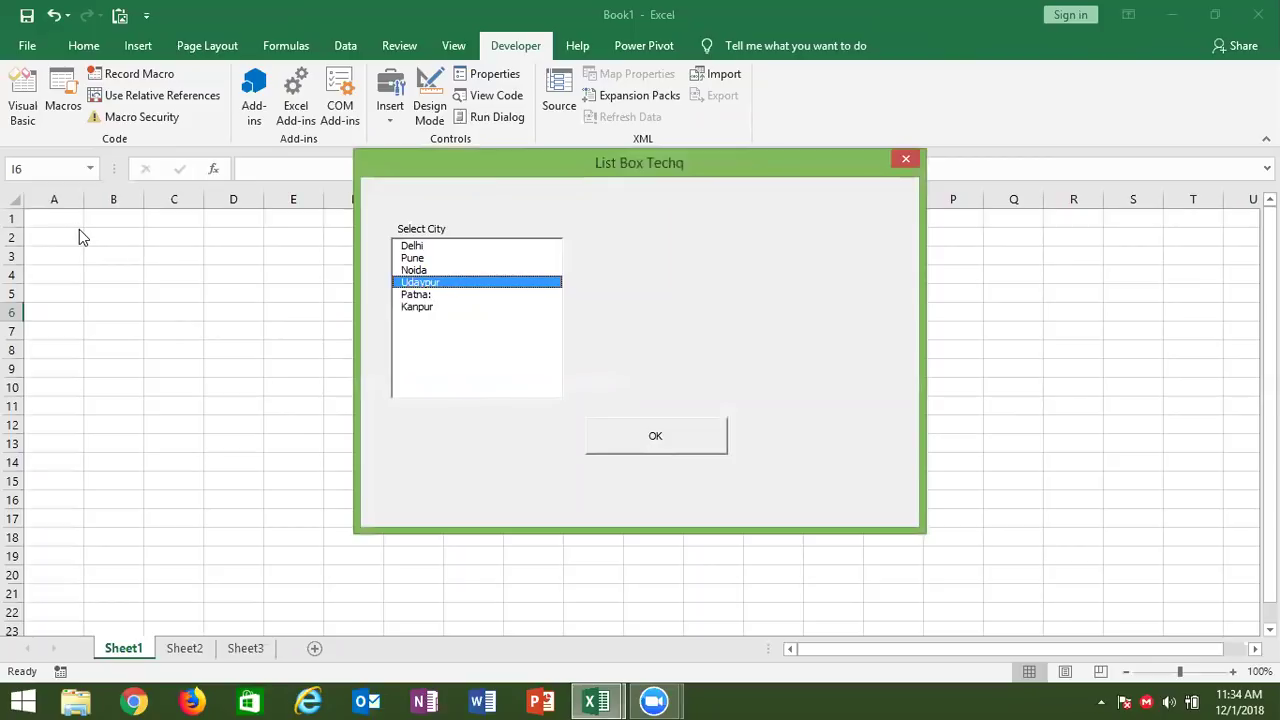
left_click(906, 162)
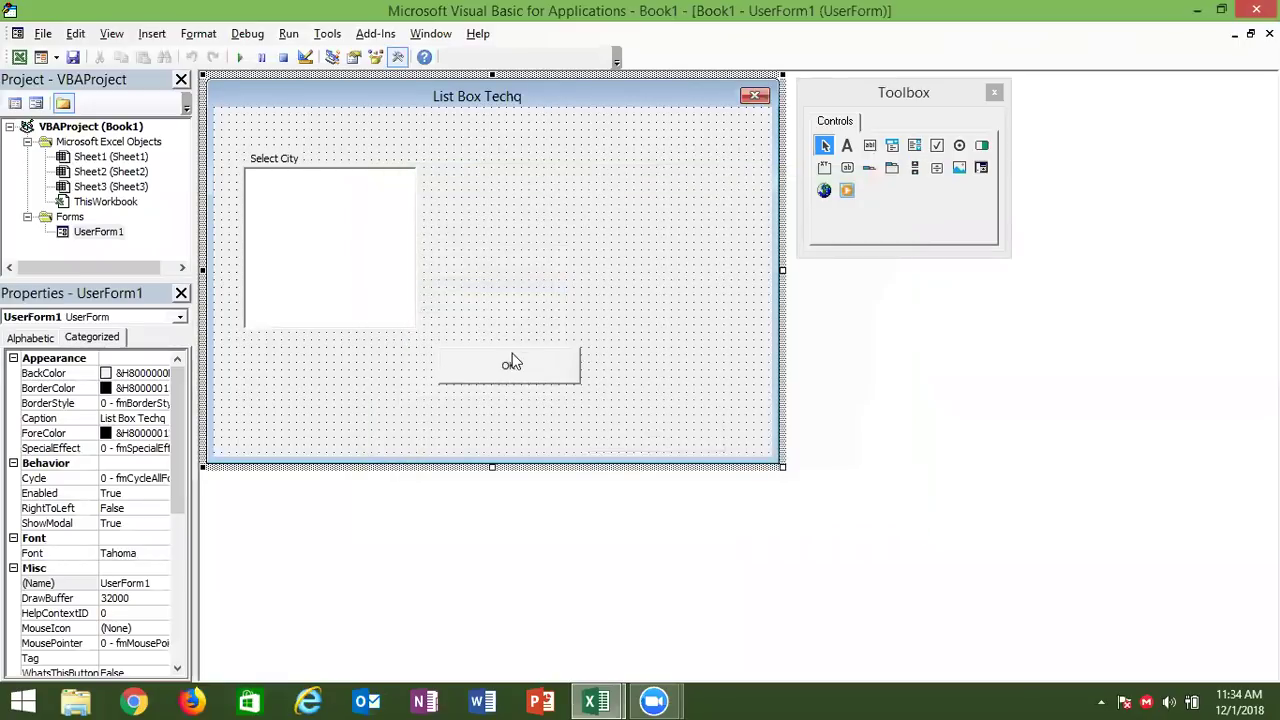
- In CommandButton1_Click, write Range("A1").Value = Me.ListBox1.Value
double_click(510, 357)
type("range(\"A1")
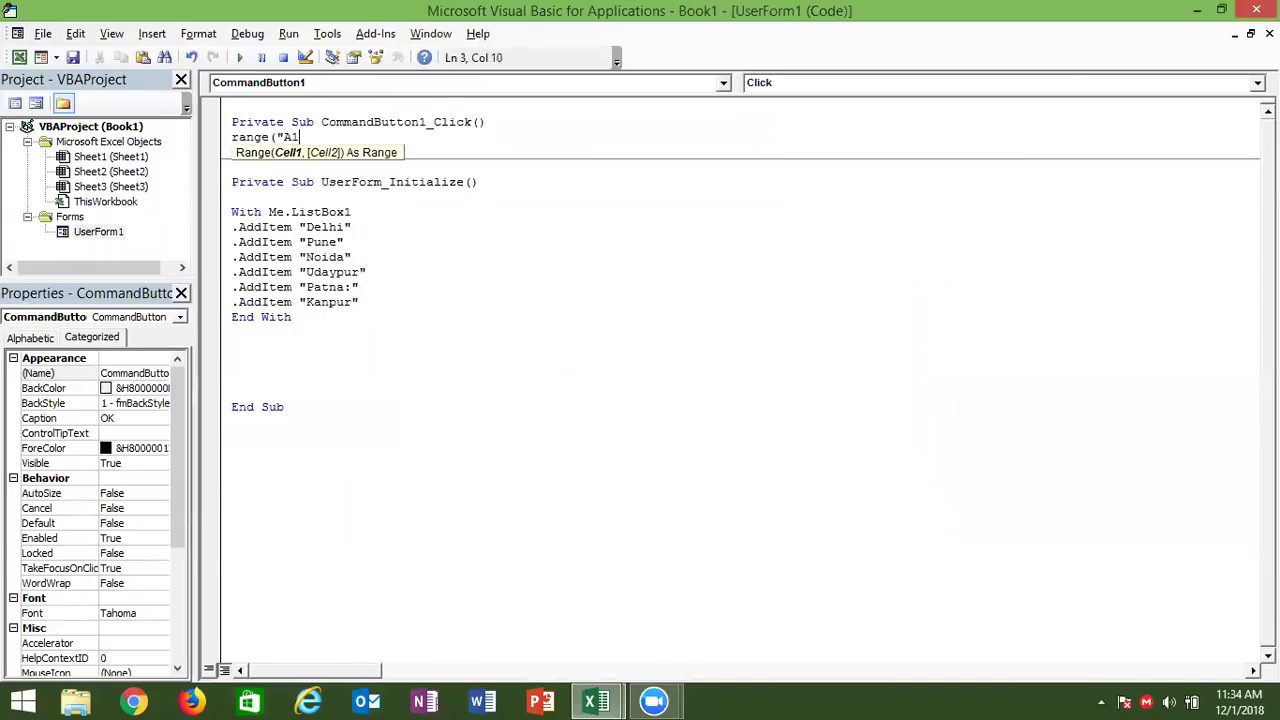
type("\").valu")
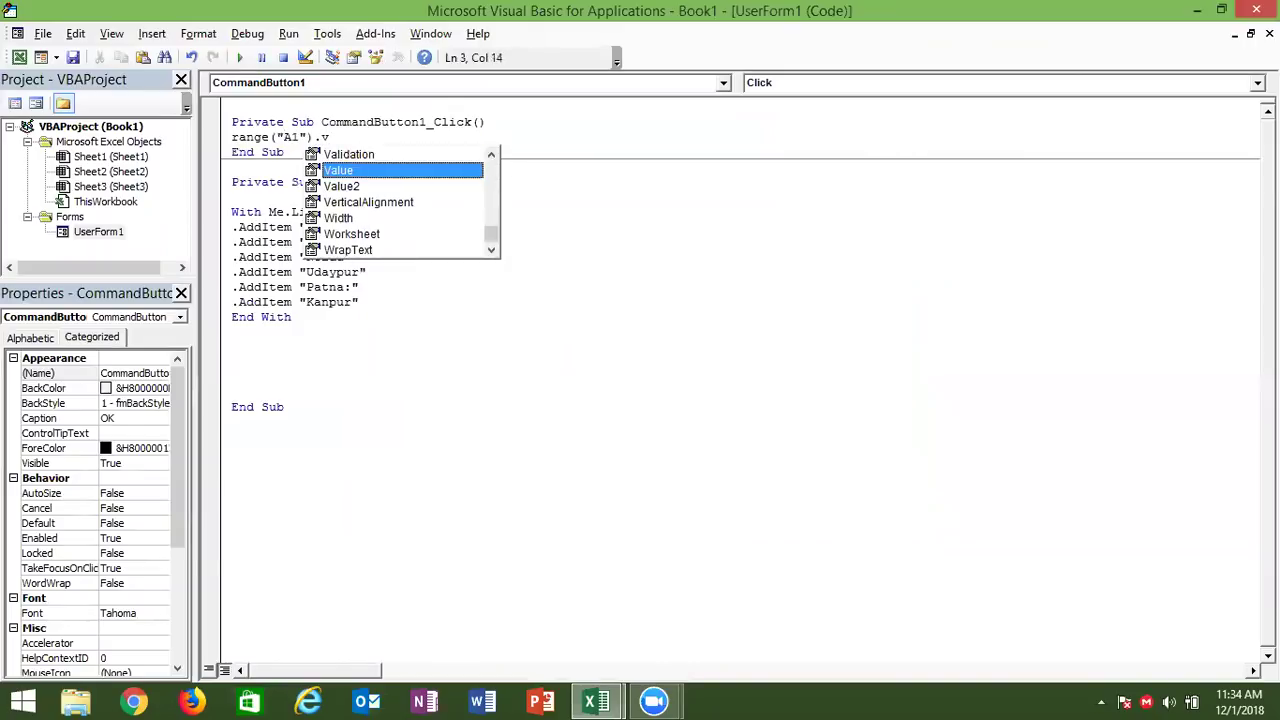
key("Tab")
type("= ")
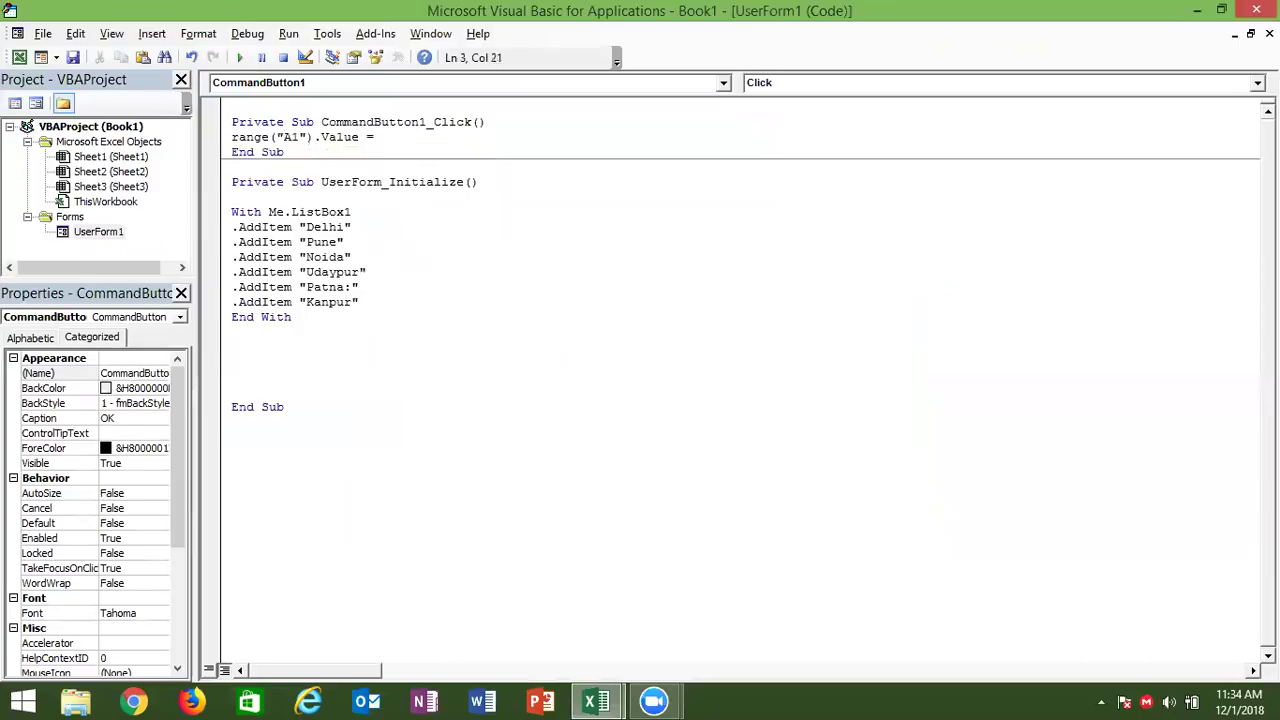
type("\"")
type("Pua")
key("BackSpace")
key("BackSpace")
key("BackSpace")
key("BackSpace")
type("me.te")
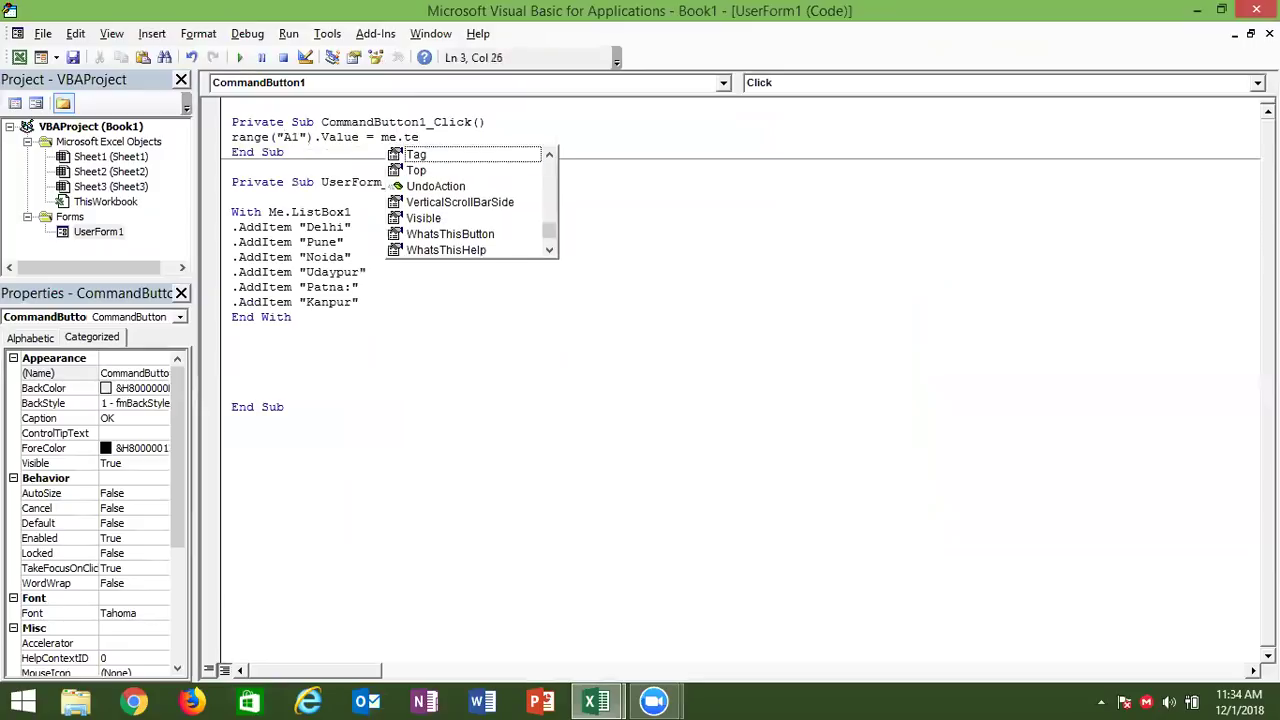
key("BackSpace")
key("BackSpace")
type("l")
key("Tab")
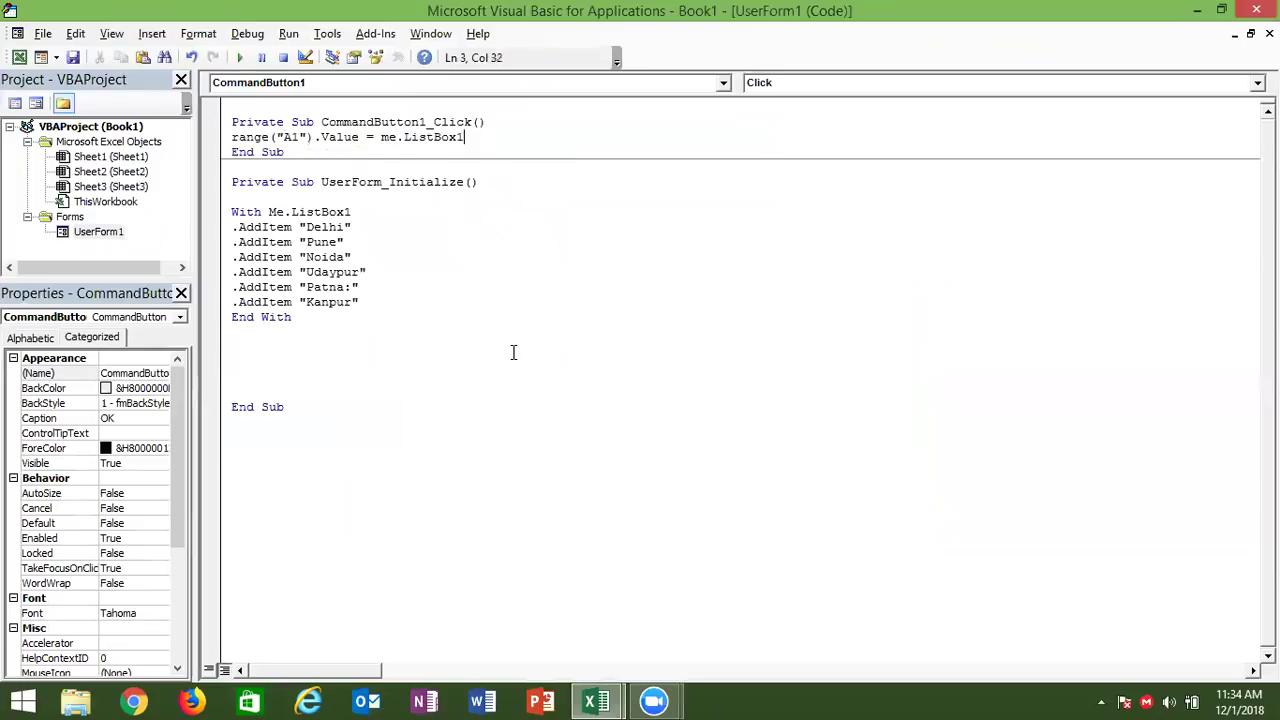
type(".v")
key("Tab")
left_click(499, 285)
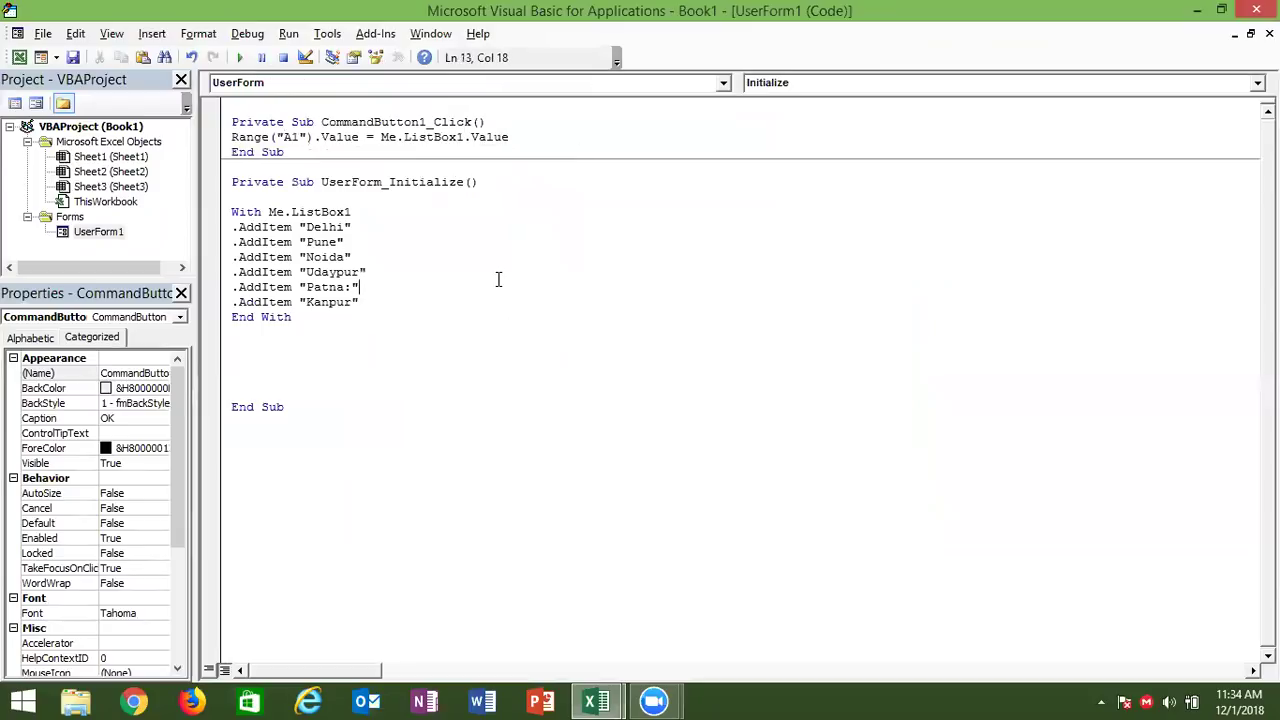
- Run the form, send Pune, Noida, then Patna: to A1 with OK, and close it
left_click(243, 57)
left_click(432, 259)
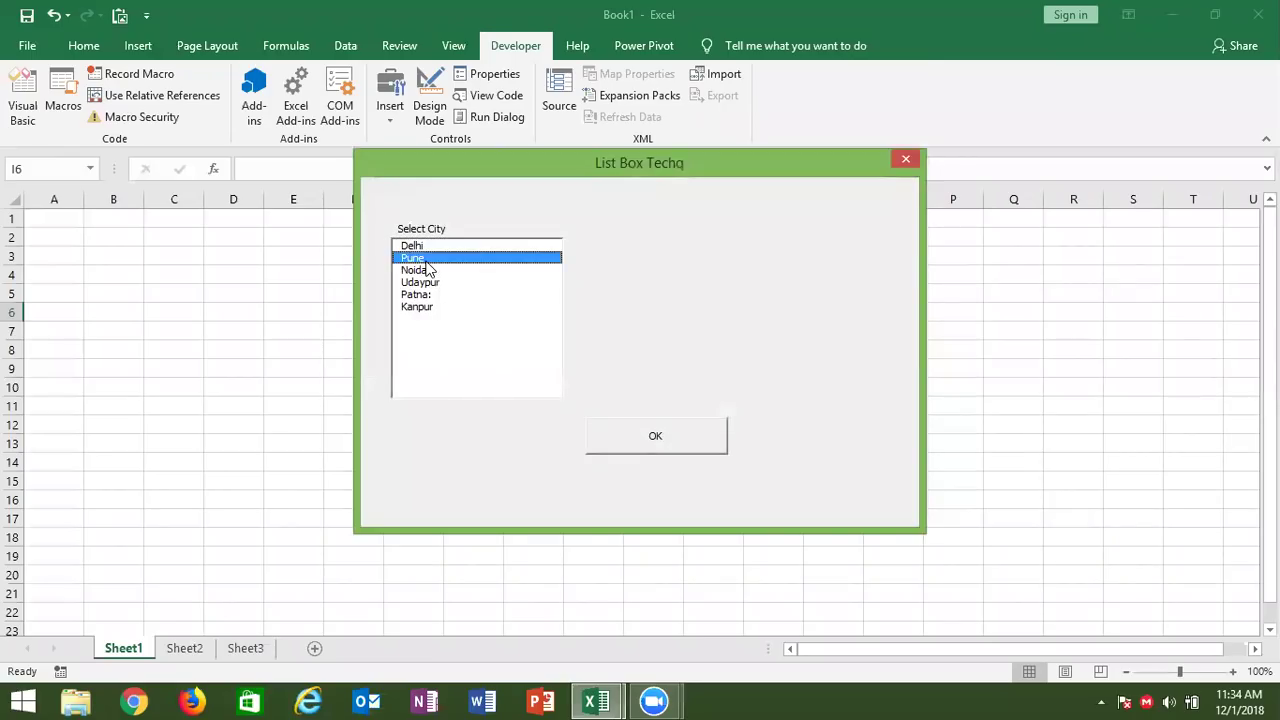
left_click(653, 448)
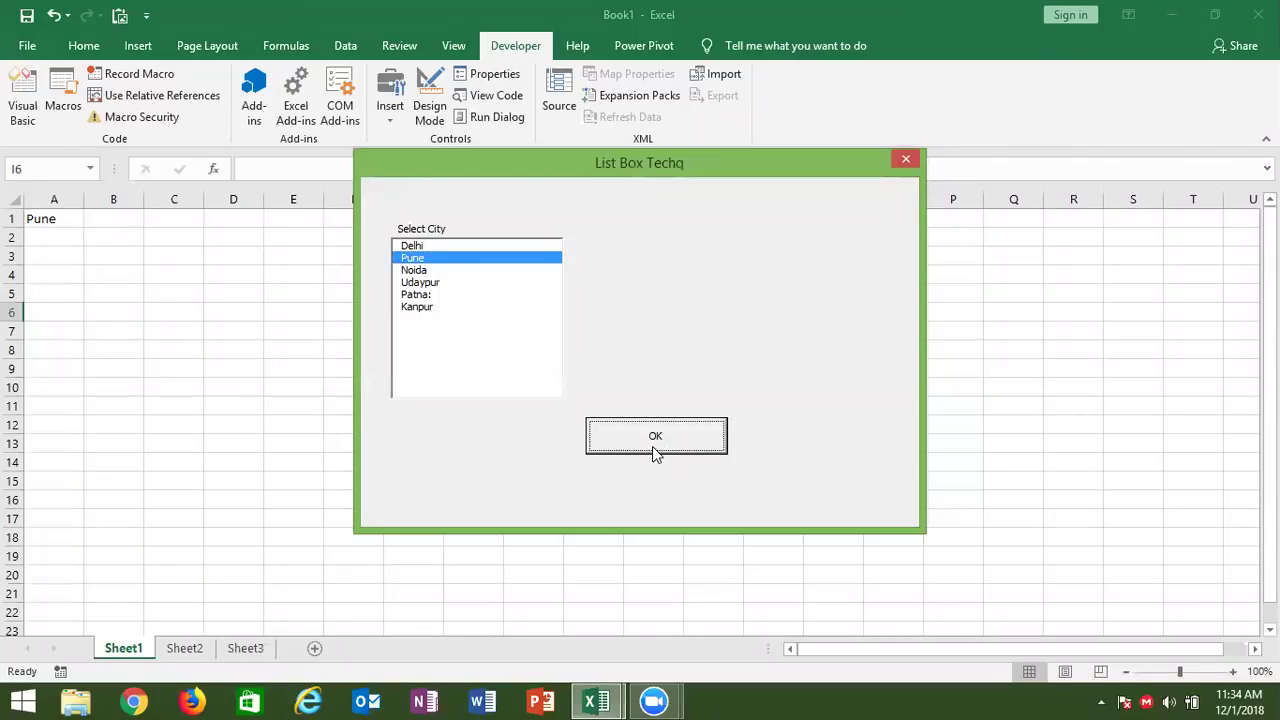
left_click(422, 270)
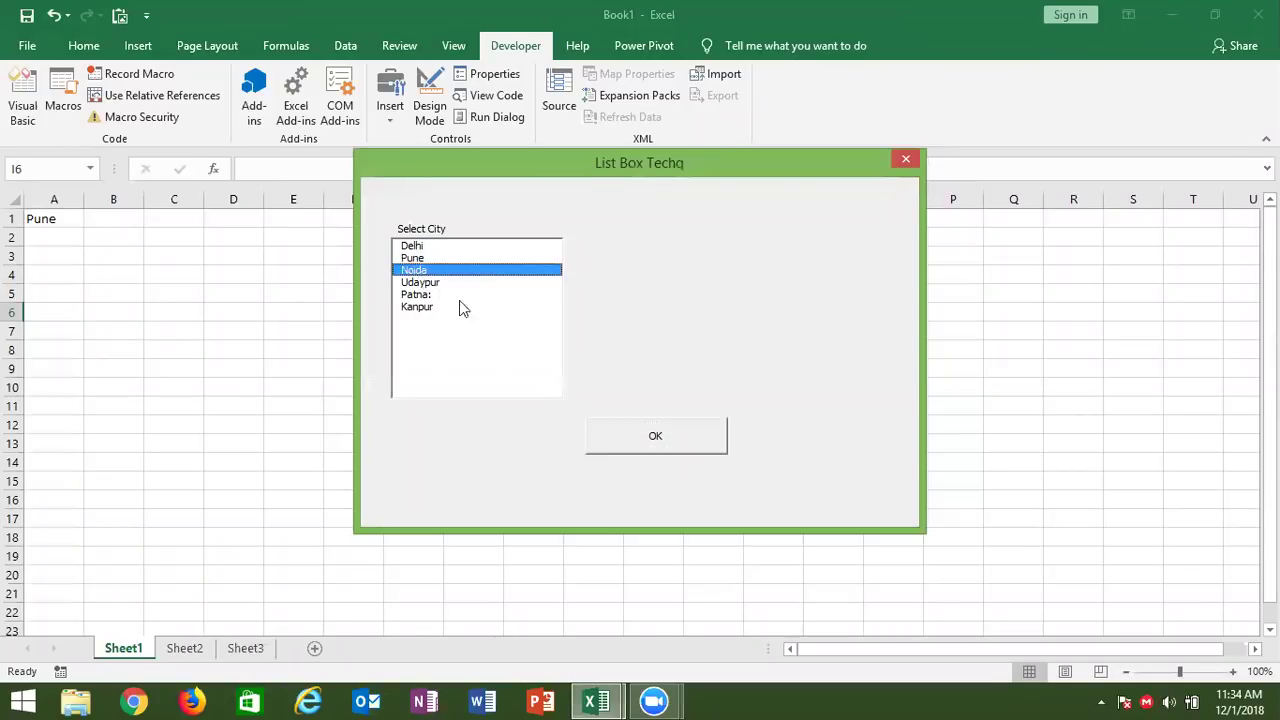
left_click(607, 440)
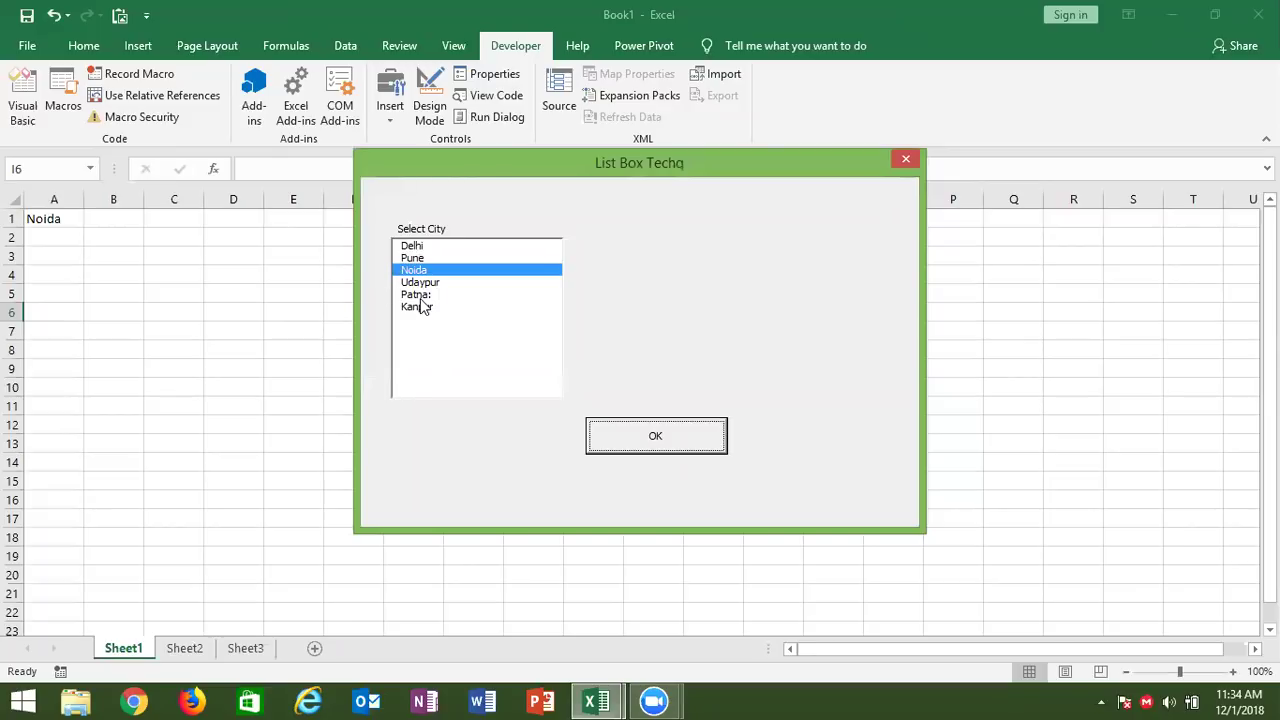
left_click(420, 295)
left_click(596, 437)
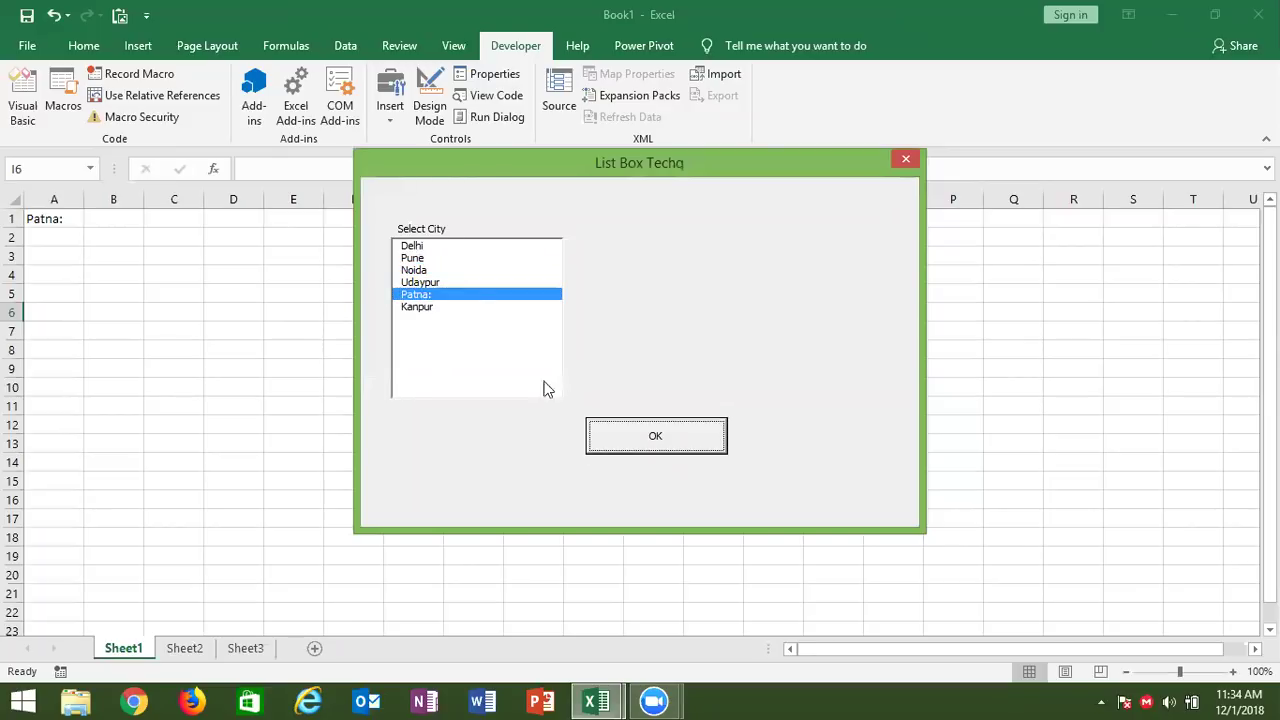
left_click(437, 269)
left_click(436, 258)
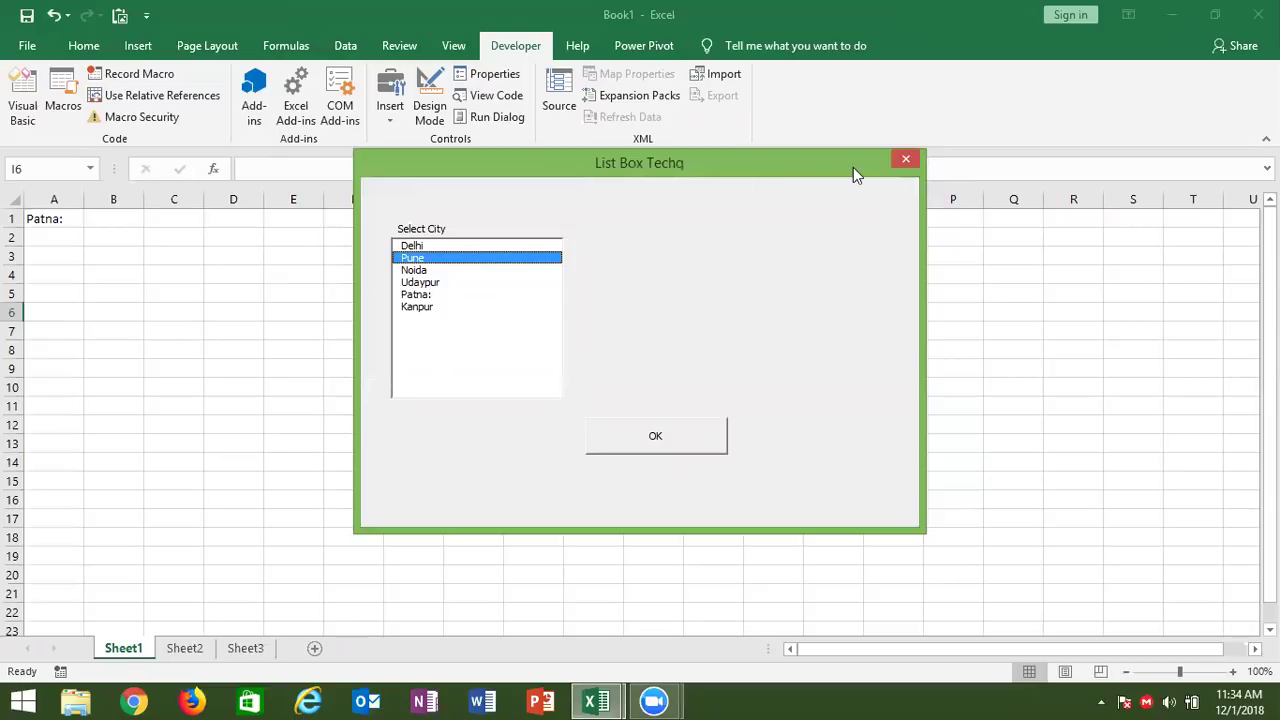
left_click(906, 159)
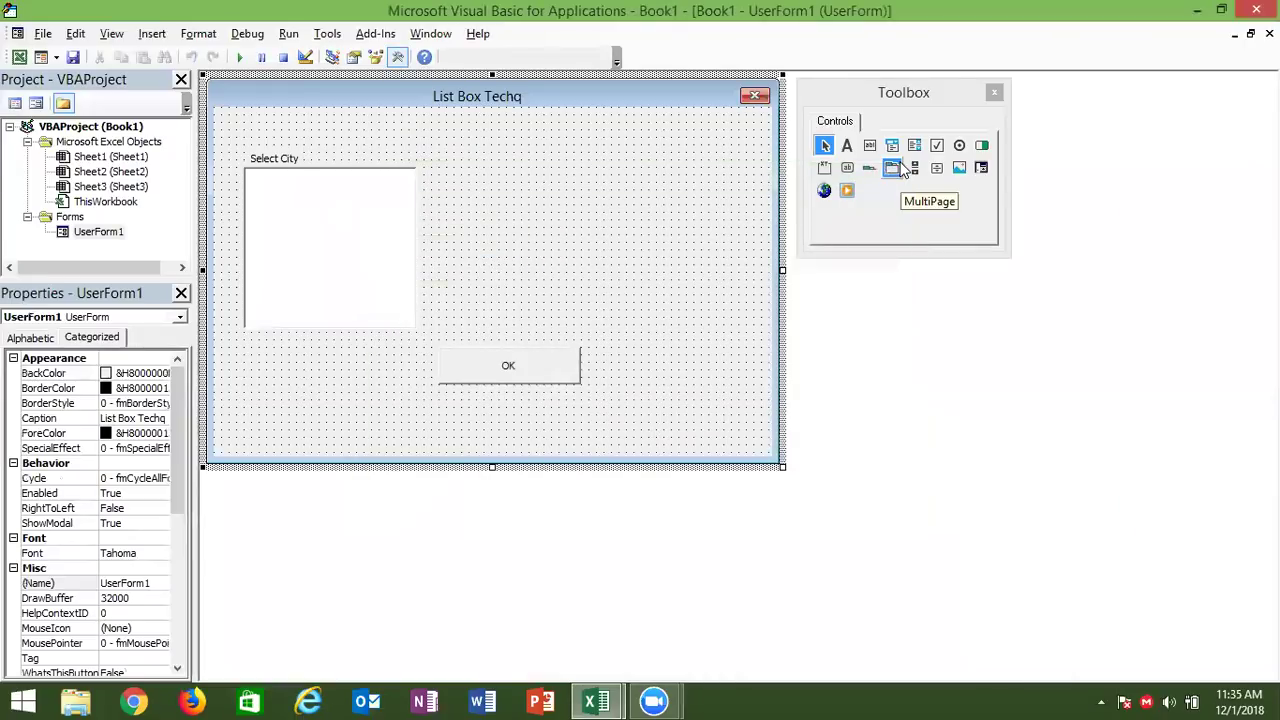
- Set ListBox1's MultiSelect property to 1 - fmMultiSelectMulti in the alphabetical Properties list
left_click(306, 270)
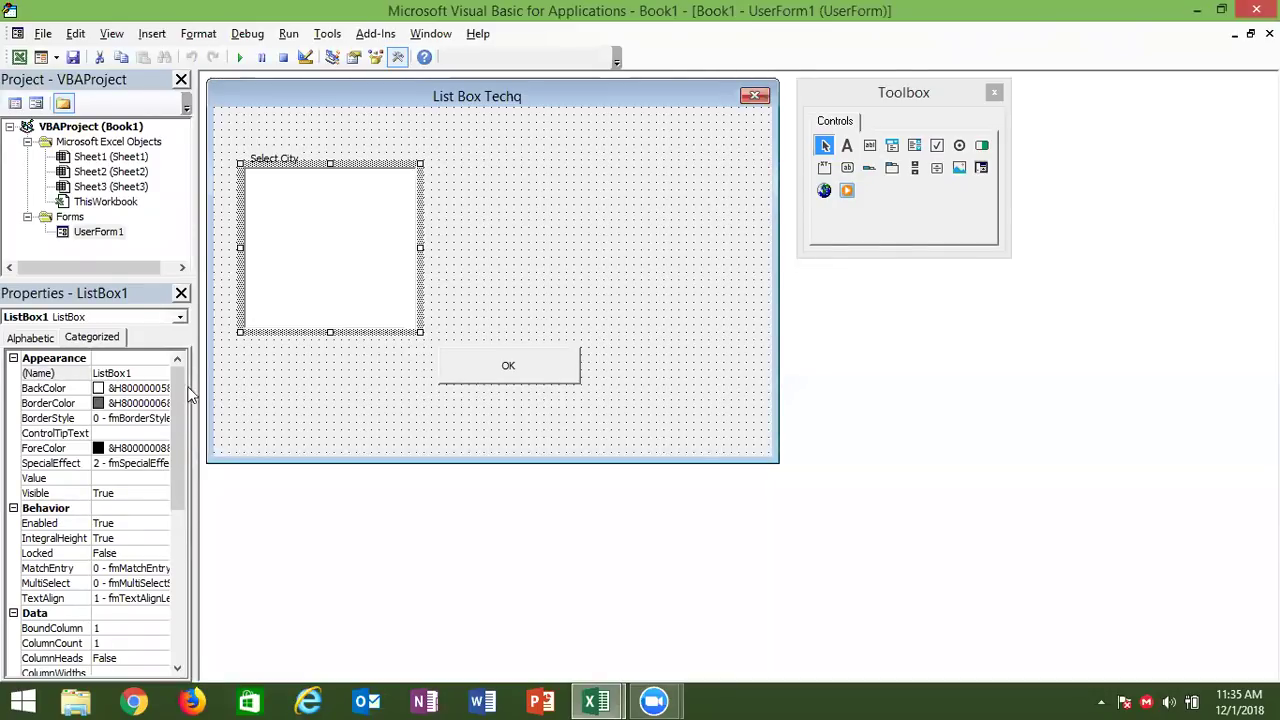
left_click_drag(171, 422, 165, 456)
scroll(165, 456, "down", 2)
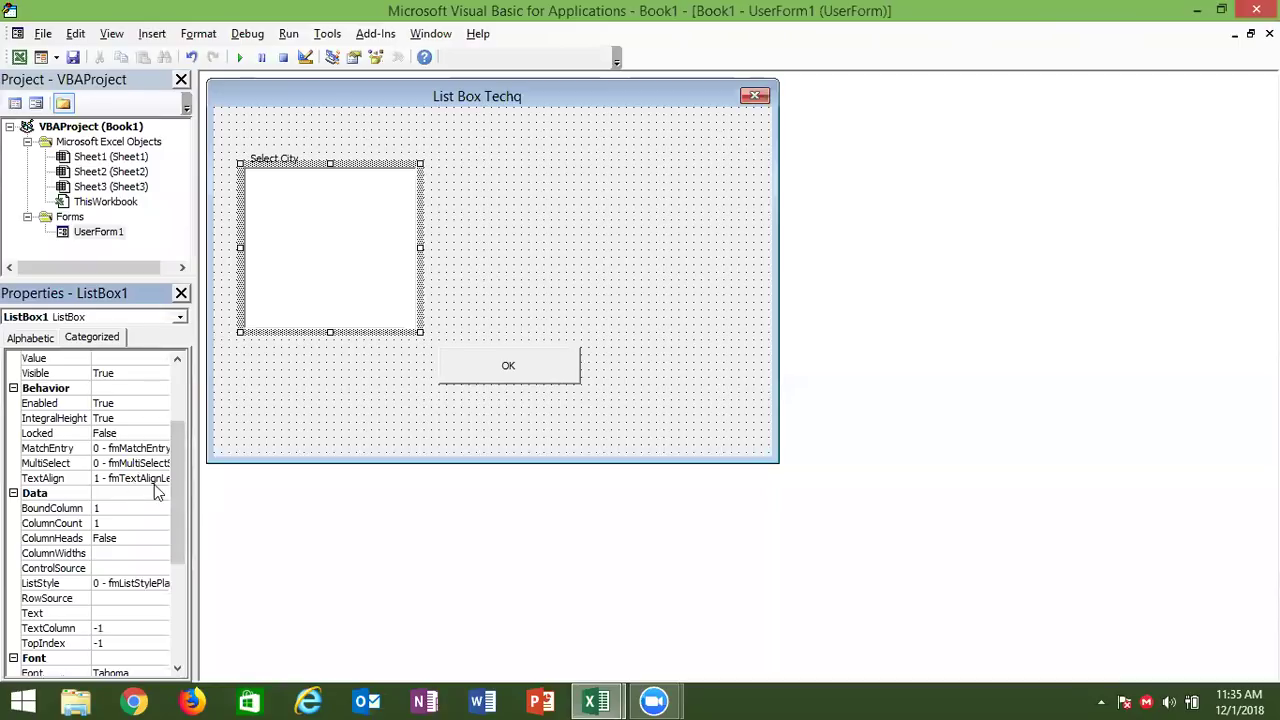
left_click(47, 340)
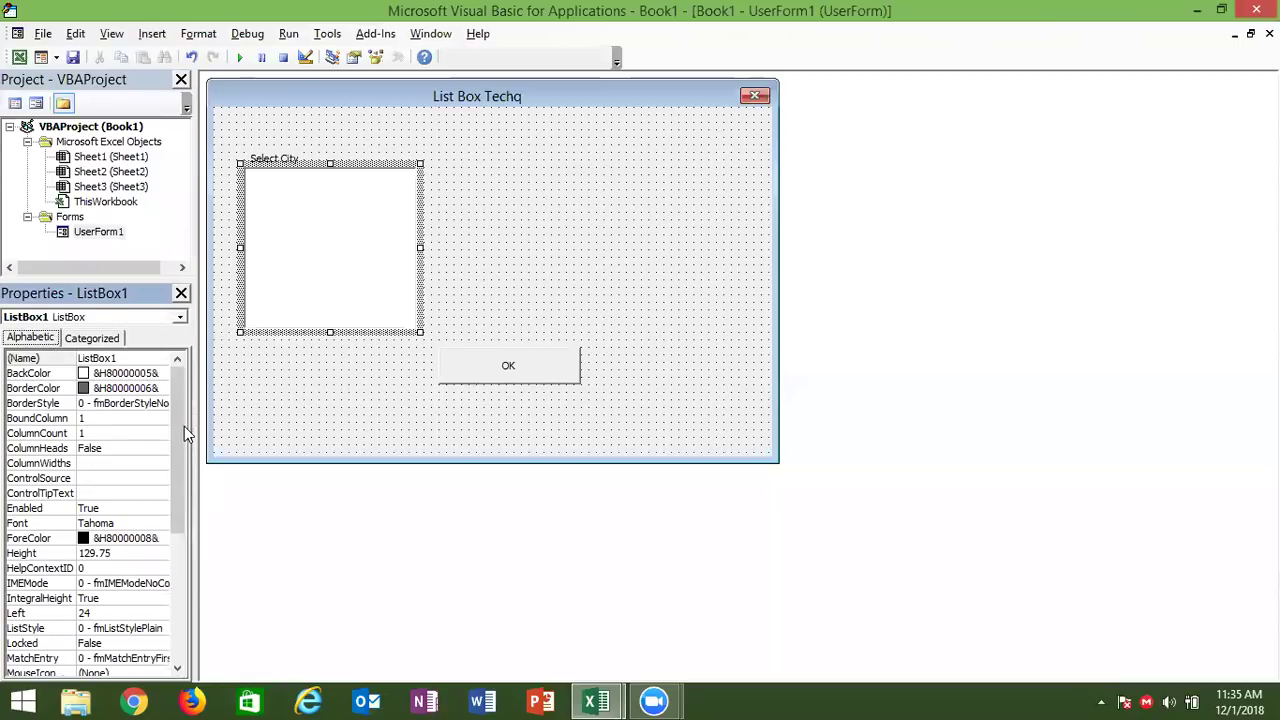
left_click_drag(184, 426, 184, 465)
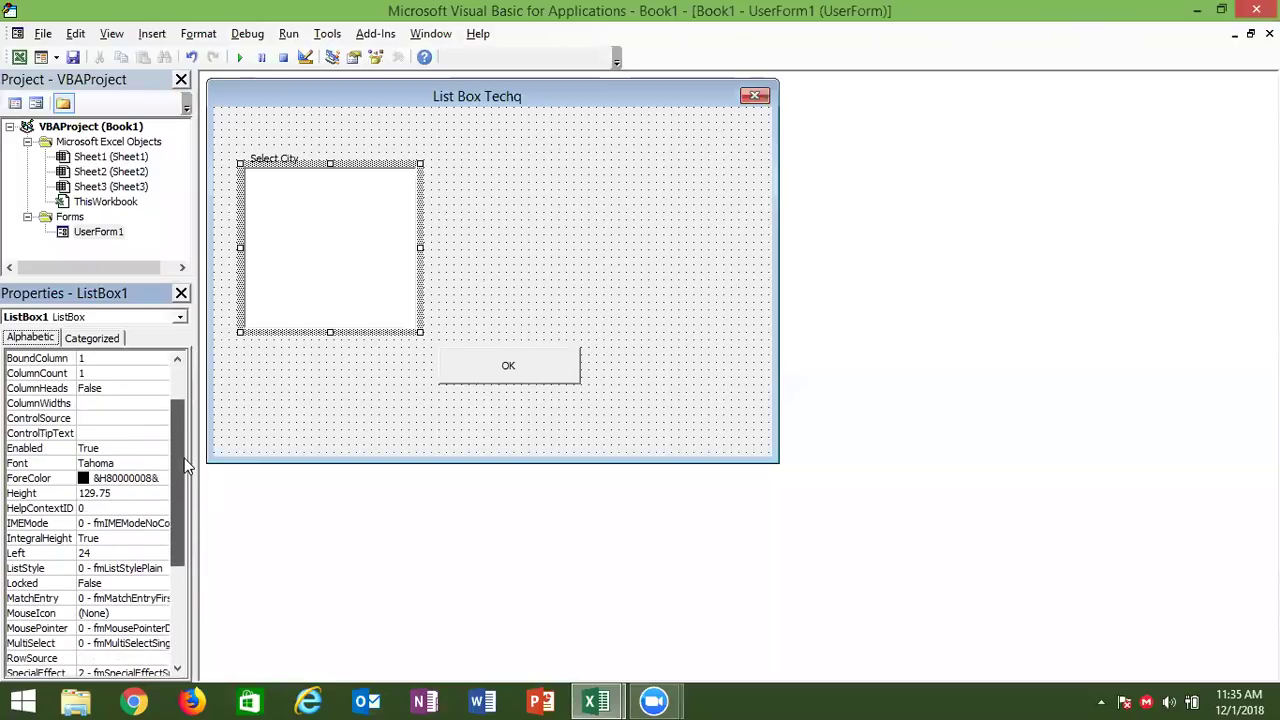
left_click(145, 643)
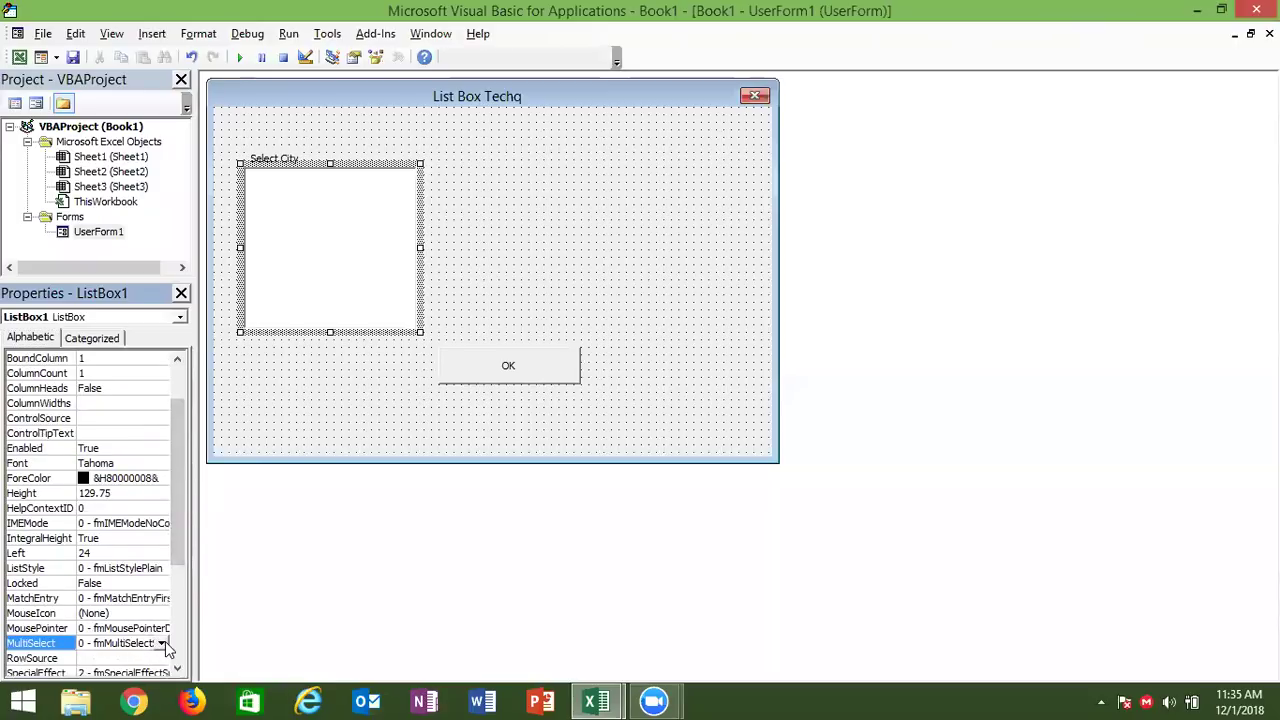
left_click(162, 643)
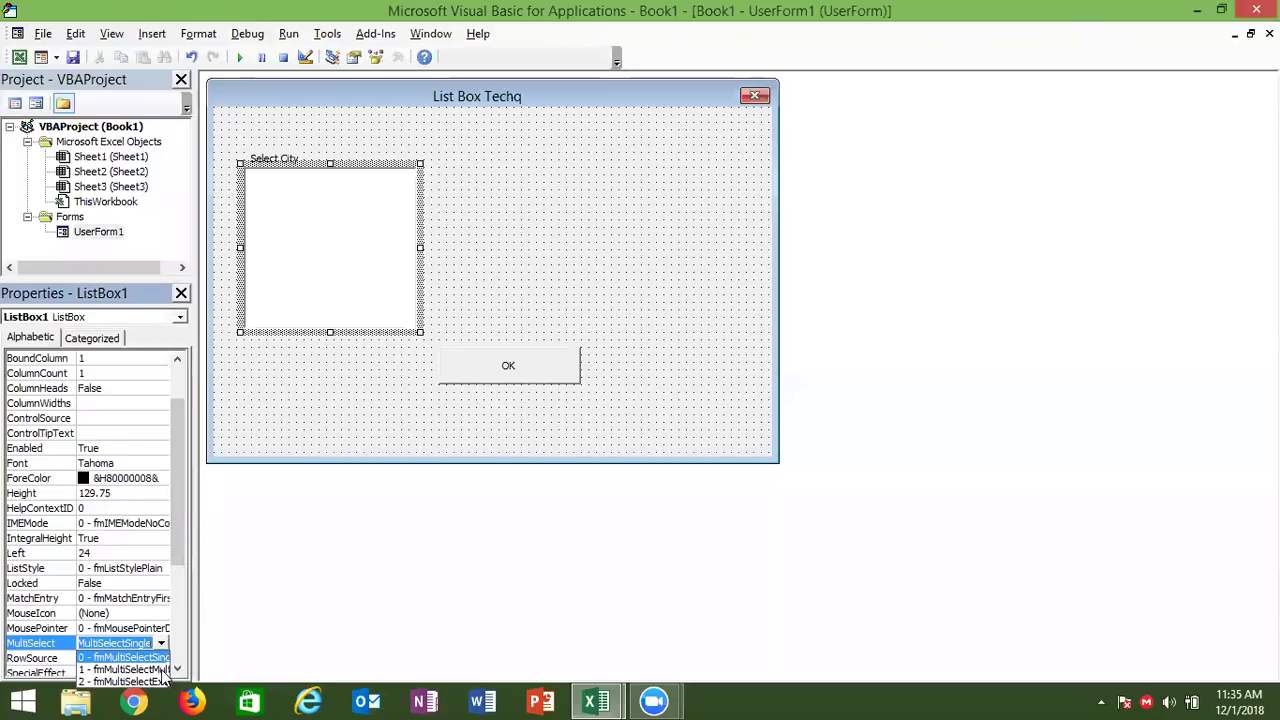
left_click(161, 670)
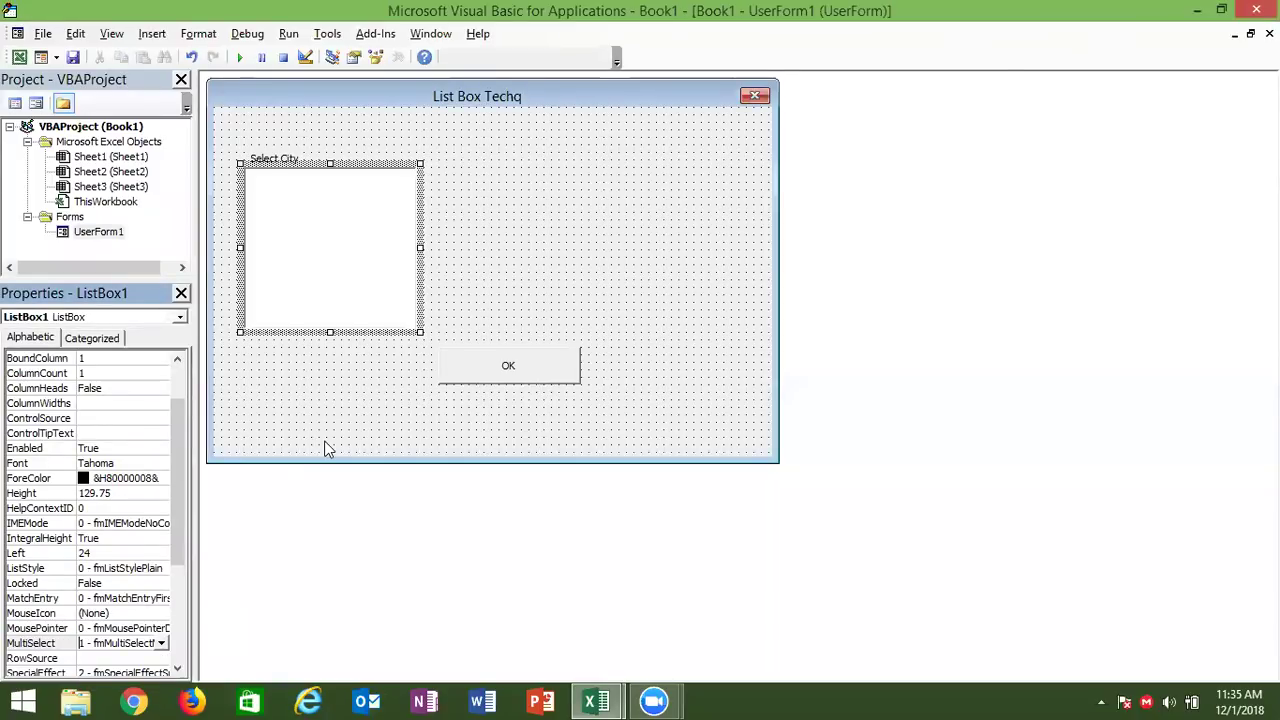
left_click(326, 447)
- Test the form by picking Pune, Patna and Udaypur together, pressing OK, then closing it
left_click(240, 57)
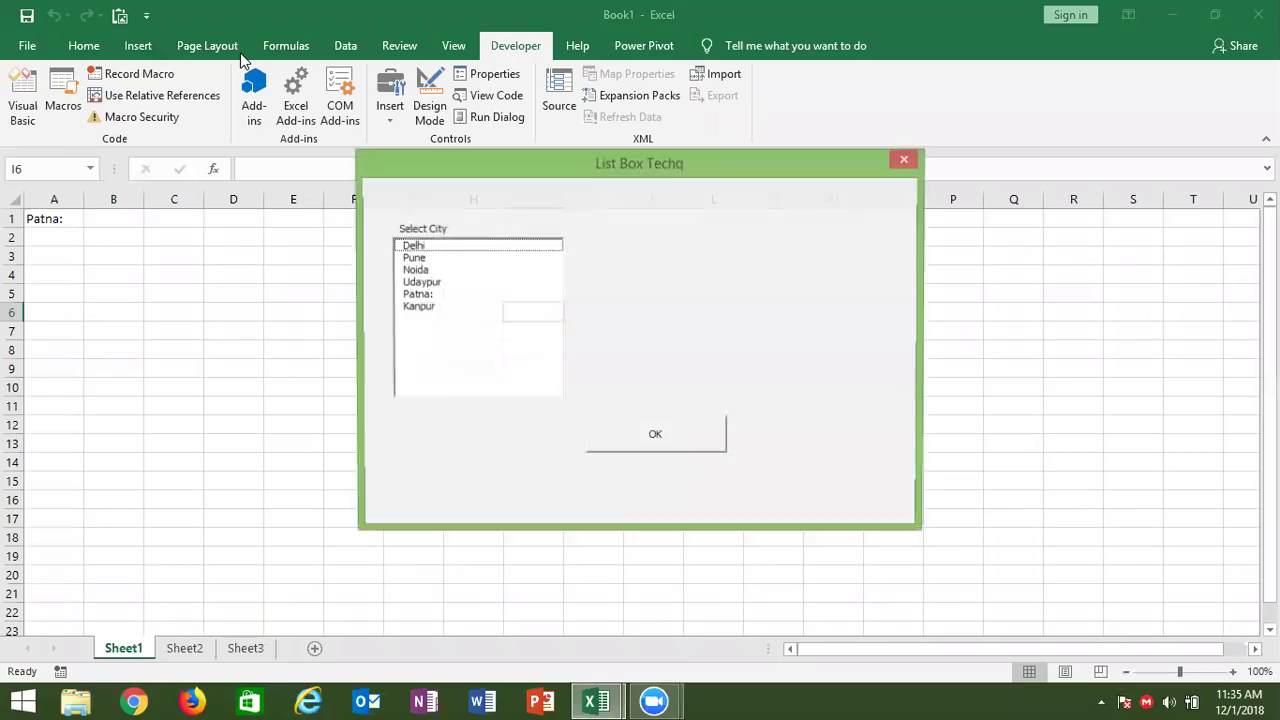
left_click(416, 257)
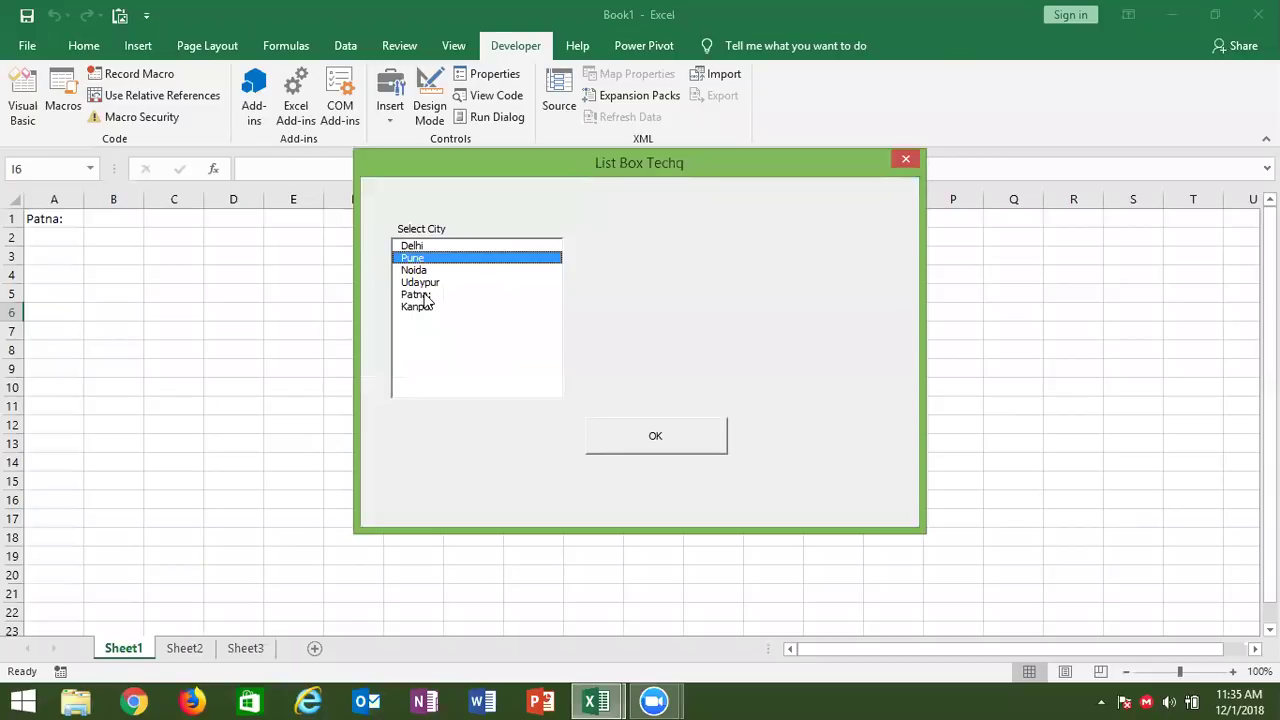
left_click(425, 293)
left_click(424, 282)
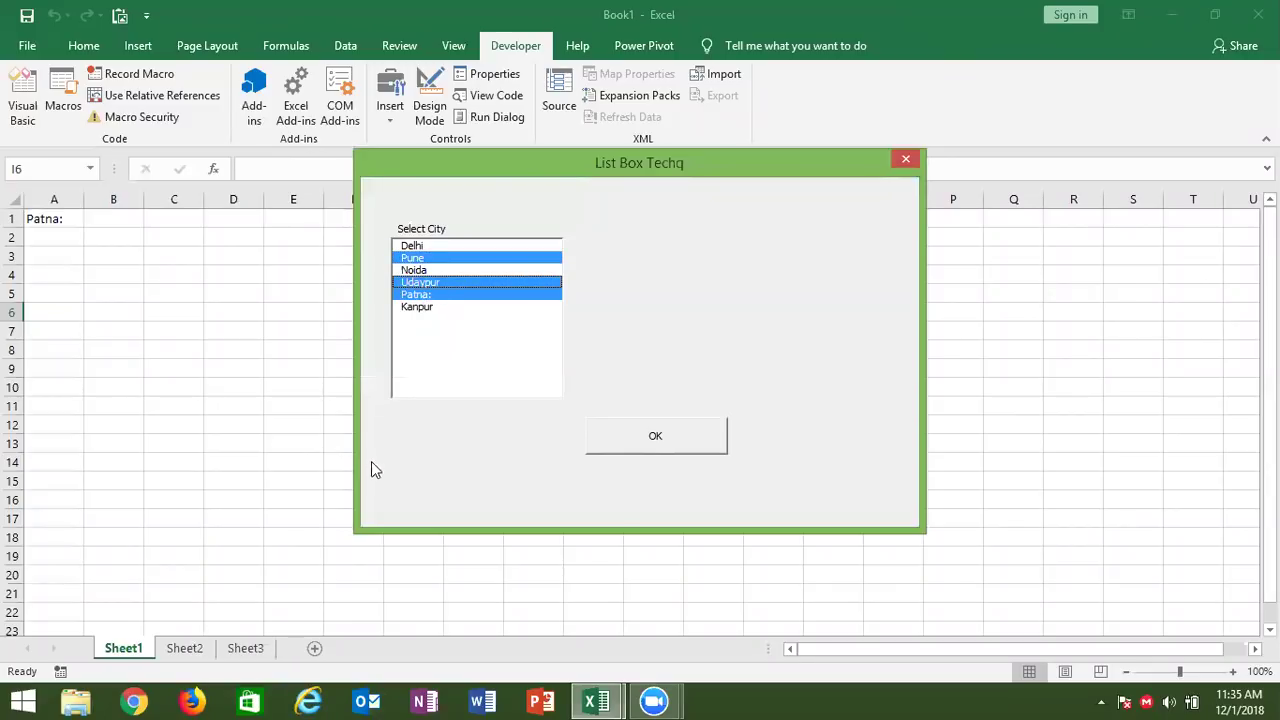
left_click(617, 443)
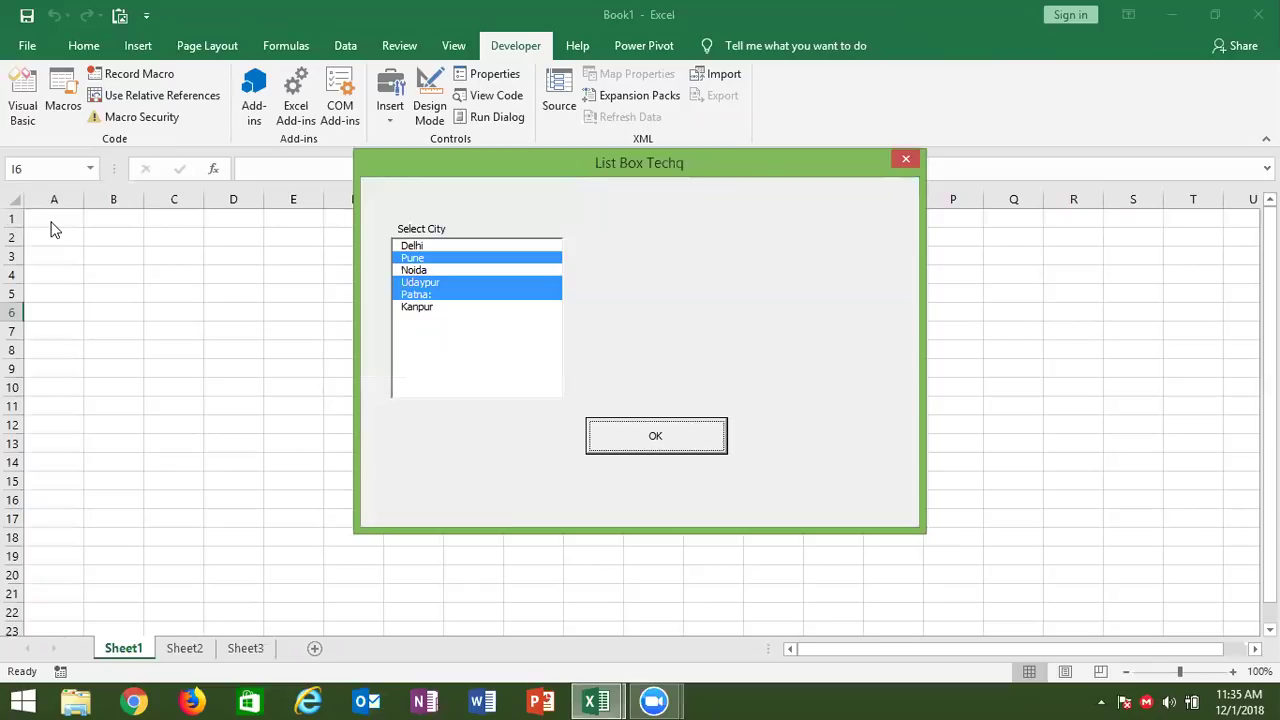
left_click(905, 161)
left_click(388, 258)
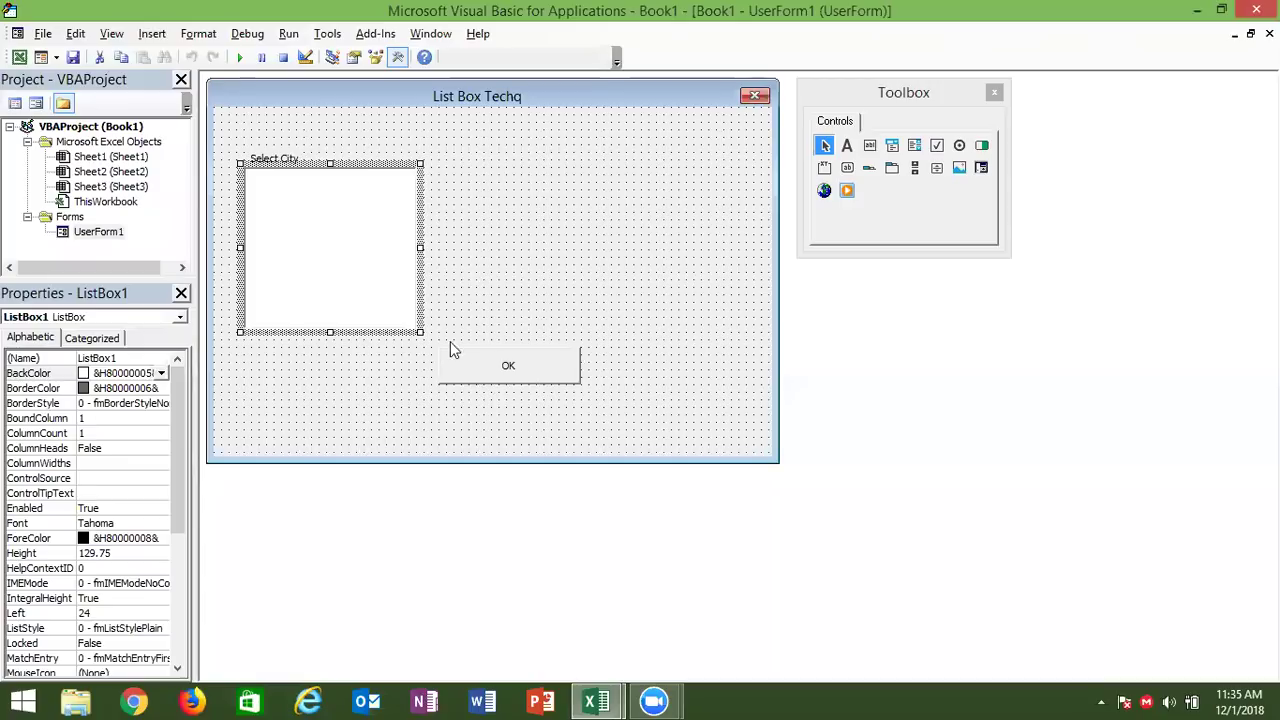
- Open the OK button's click code and cut the Range("A1") line, leaving blank lines
double_click(480, 372)
key("Down")
key("Return")
key("Return")
key("Return")
key("Up")
key("Up")
key("Up")
key("Up")
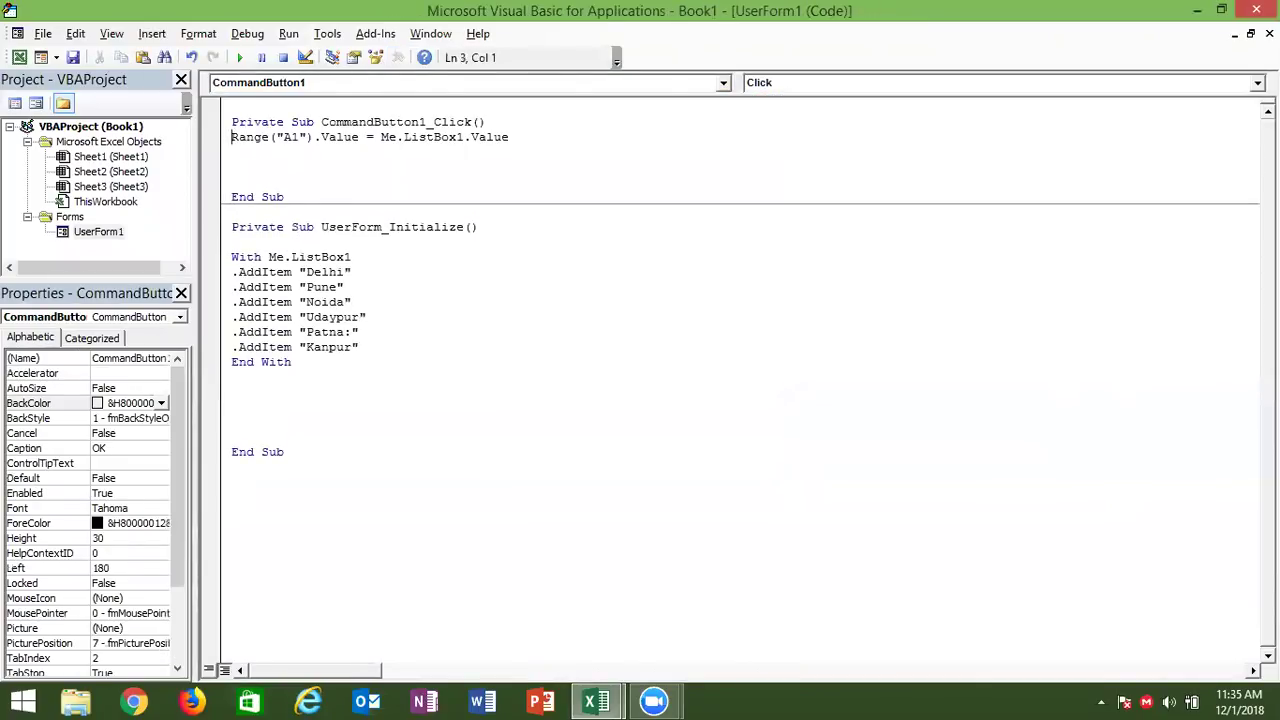
key("shift+Down")
key("ctrl+x")
key("Return")
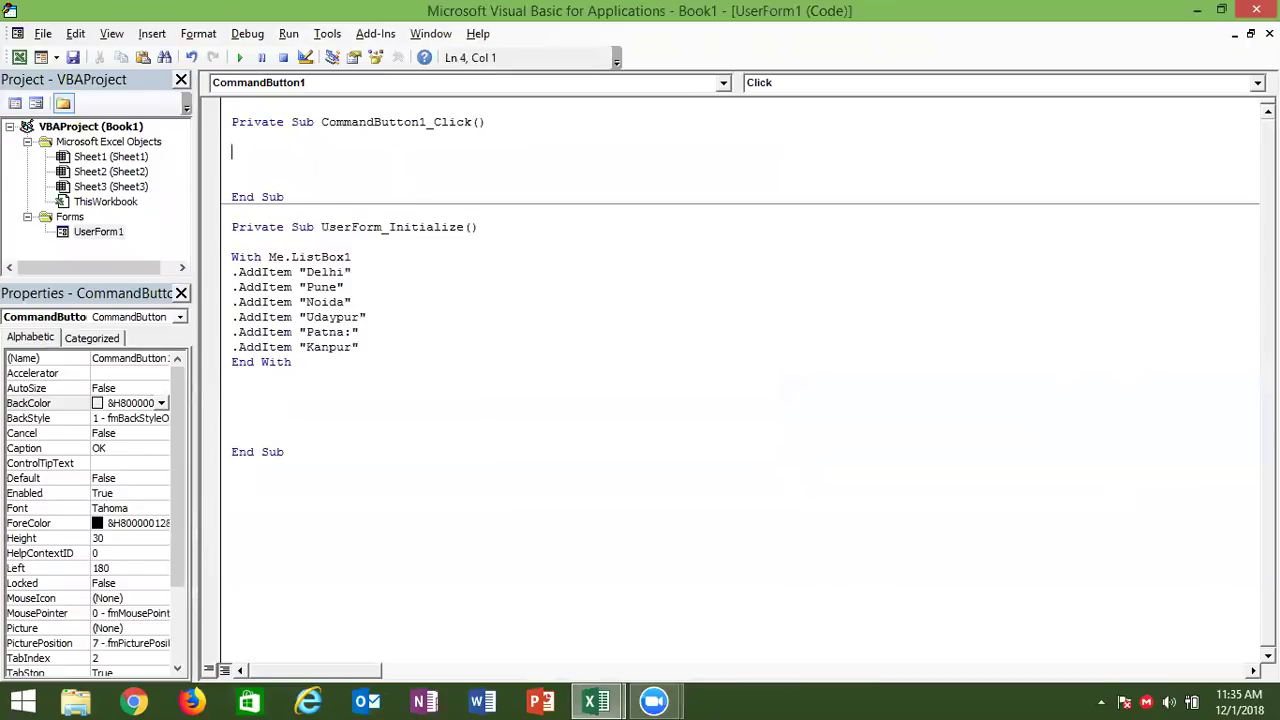
key("Return")
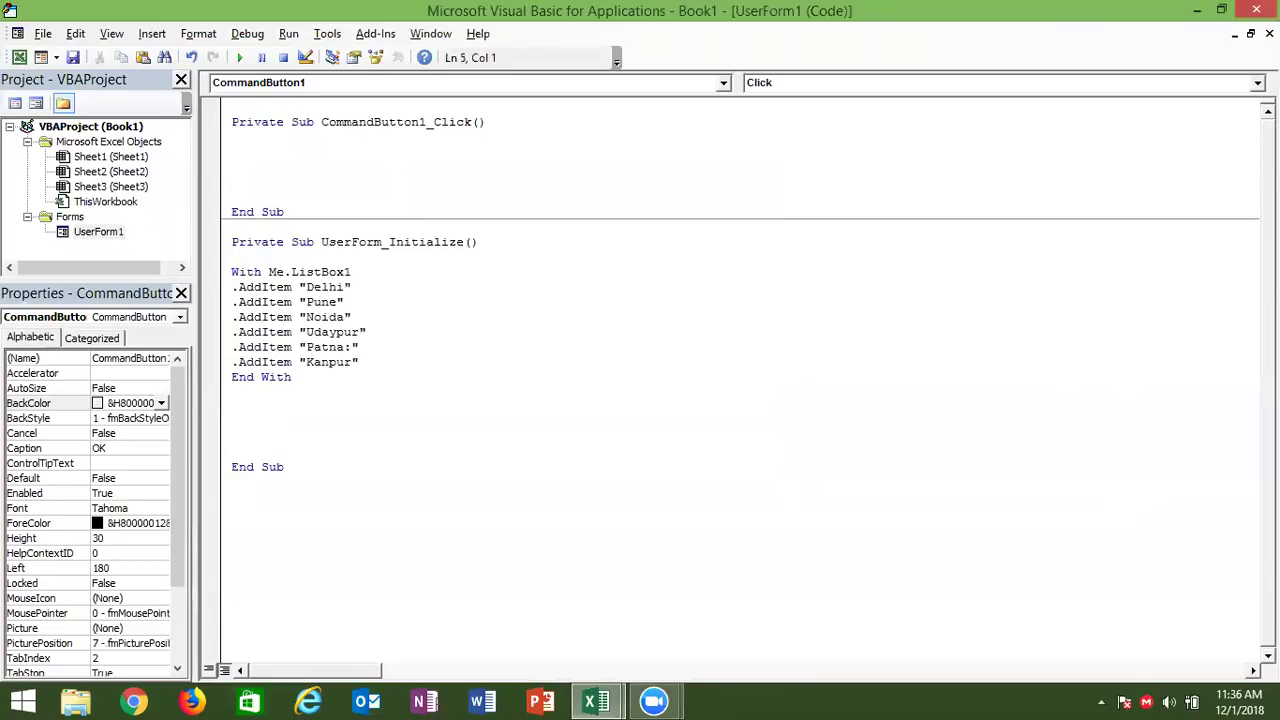
key("Return")
key("Up")
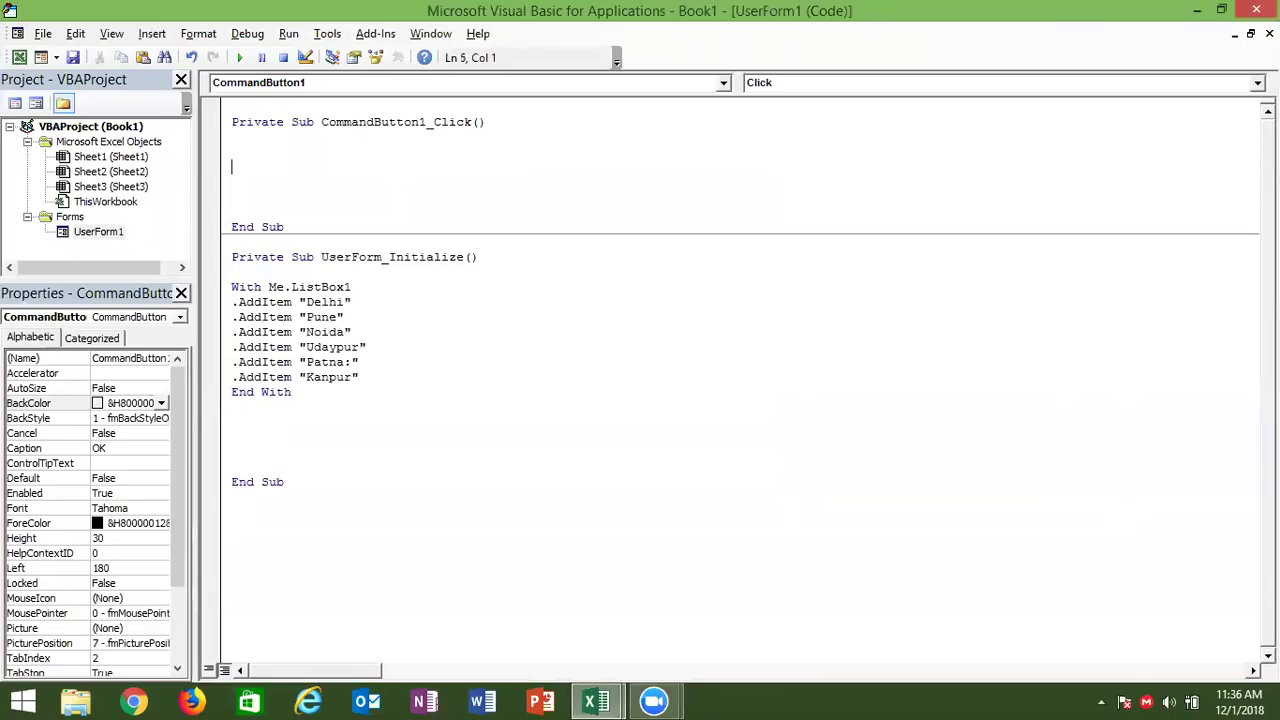
- Type For i = 0 To ListBox1.ListCount - 1 and begin If Me.ListBox1
type("for i =")
type(" 0 to list")
type("box1.")
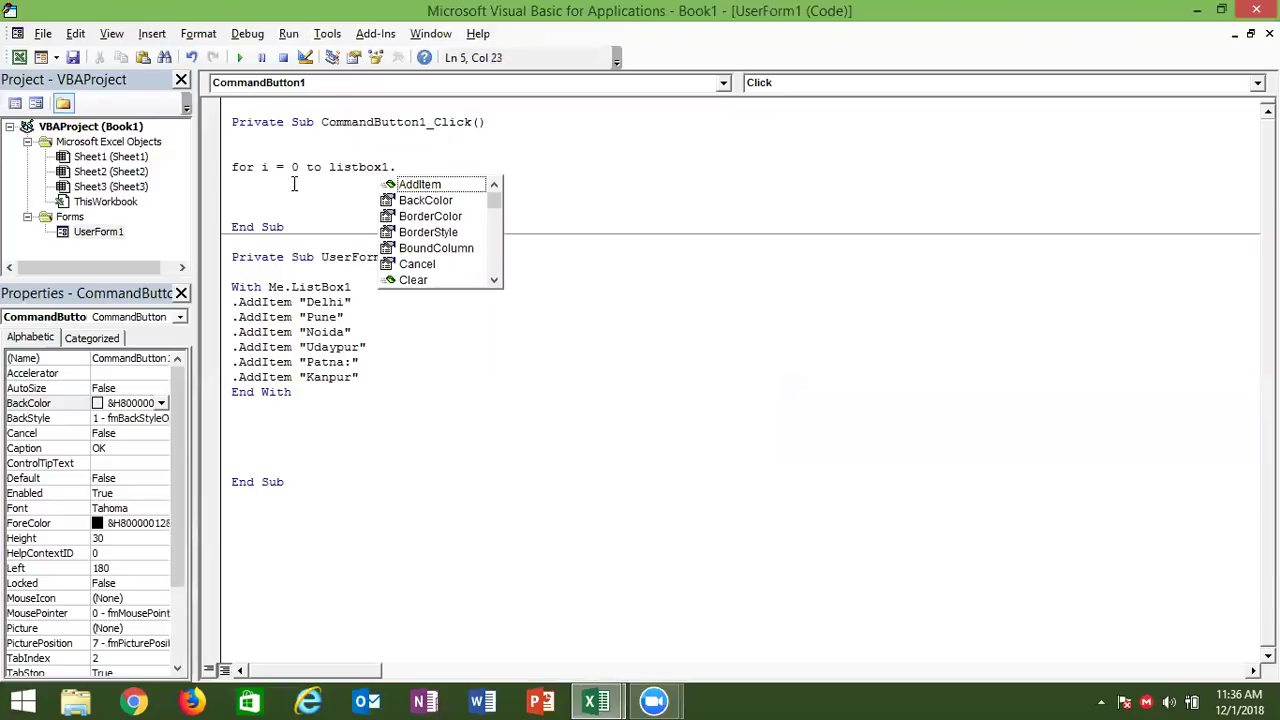
type("li")
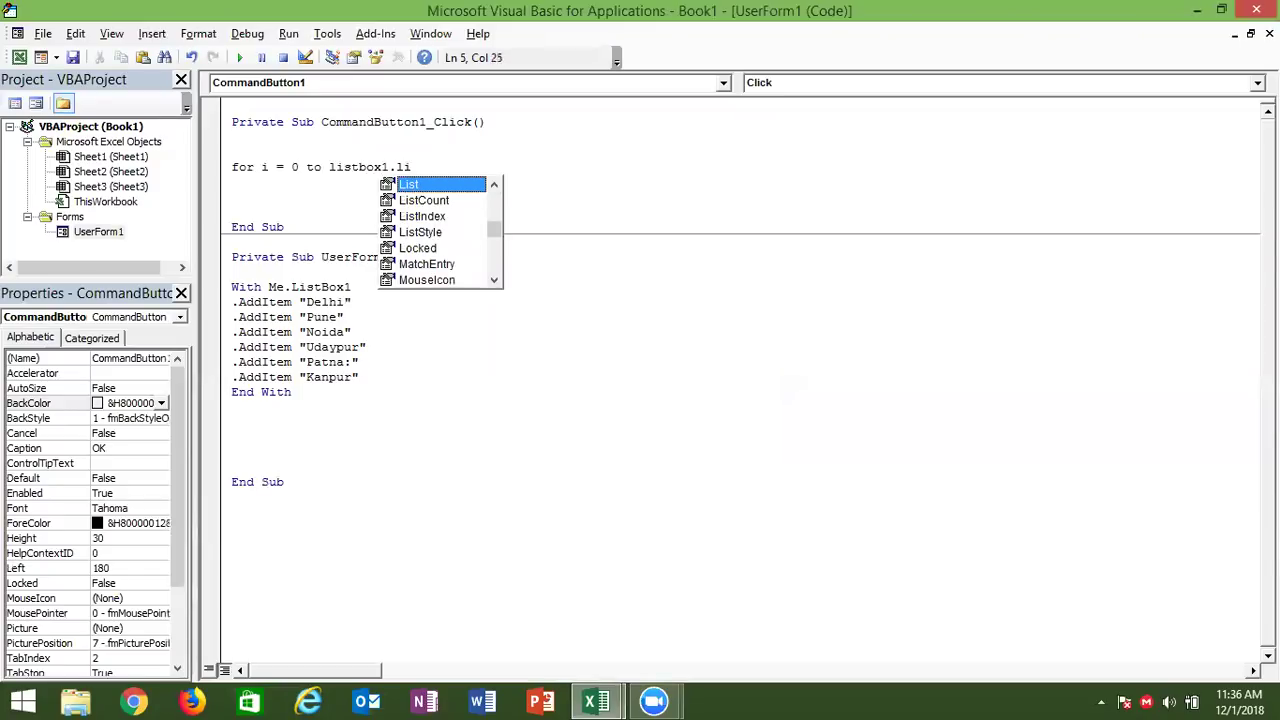
key("Down")
key("Tab")
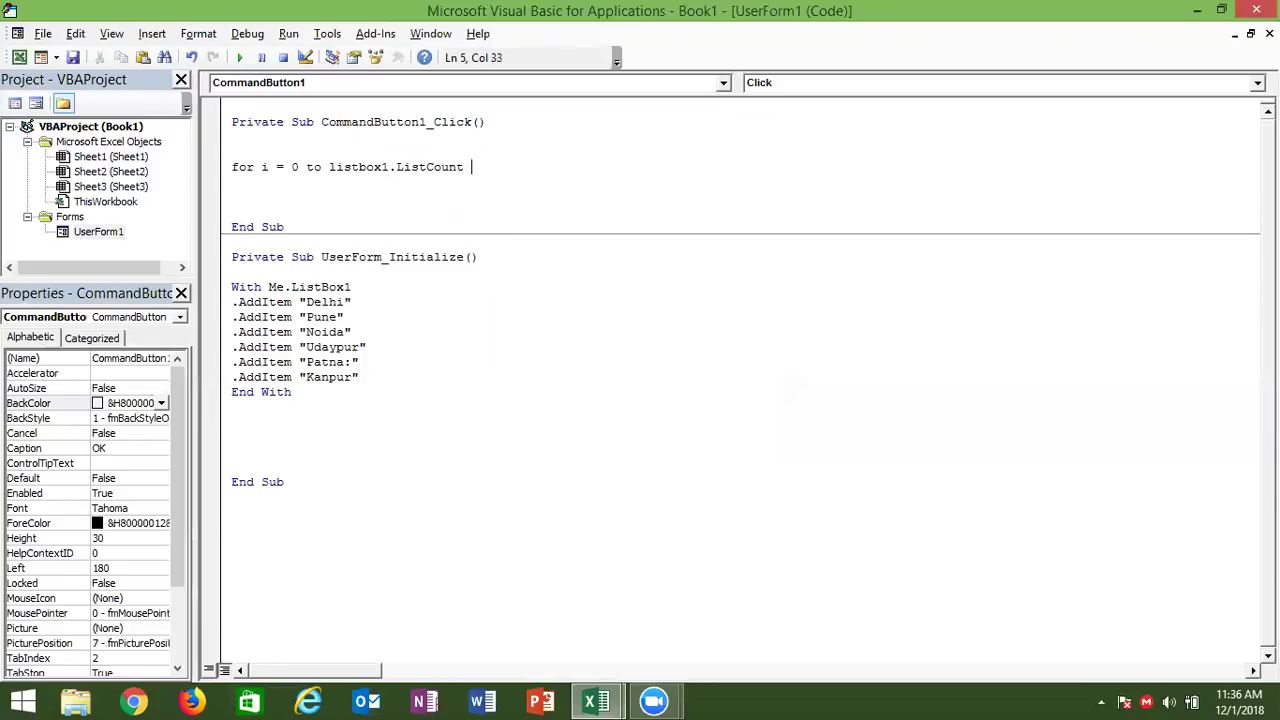
type("-1")
key("Return")
key("Return")
key("Return")
key("Up")
type("if me.li")
key("Tab")
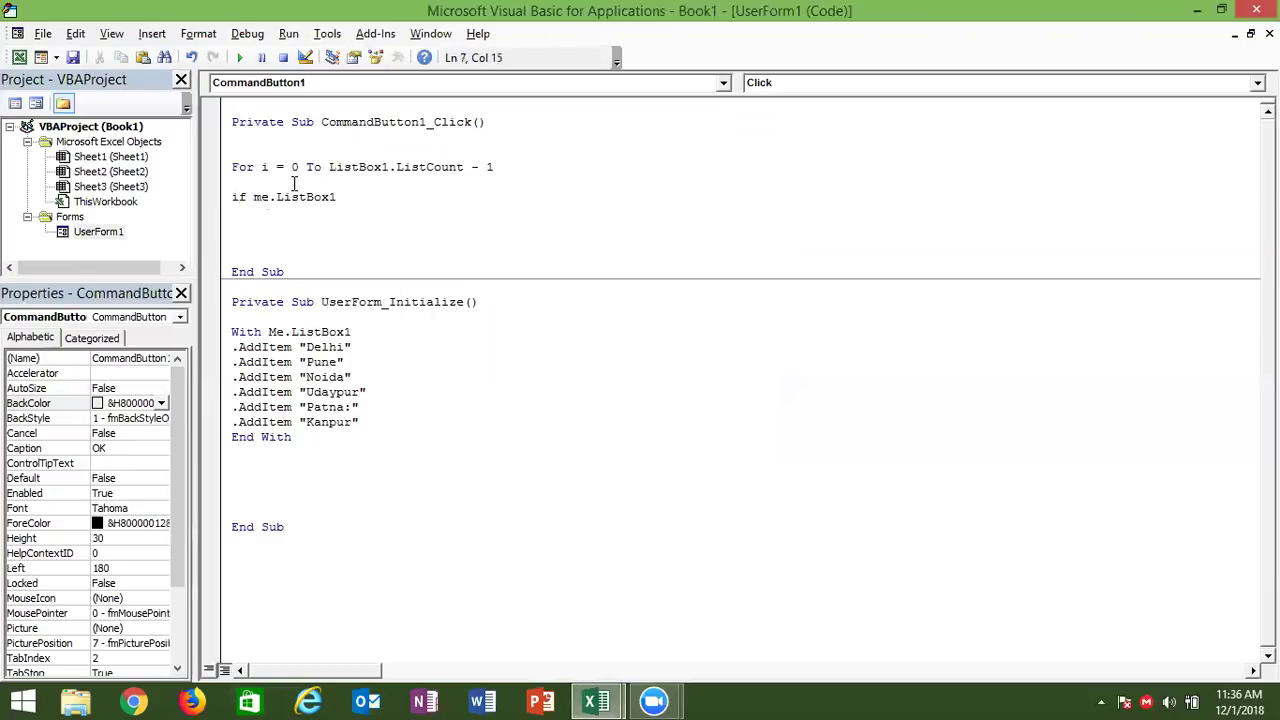
- Finish the If line as If Me.ListBox1.Selected(i) Then
type(".Lis")
key("Tab")
type("(i")
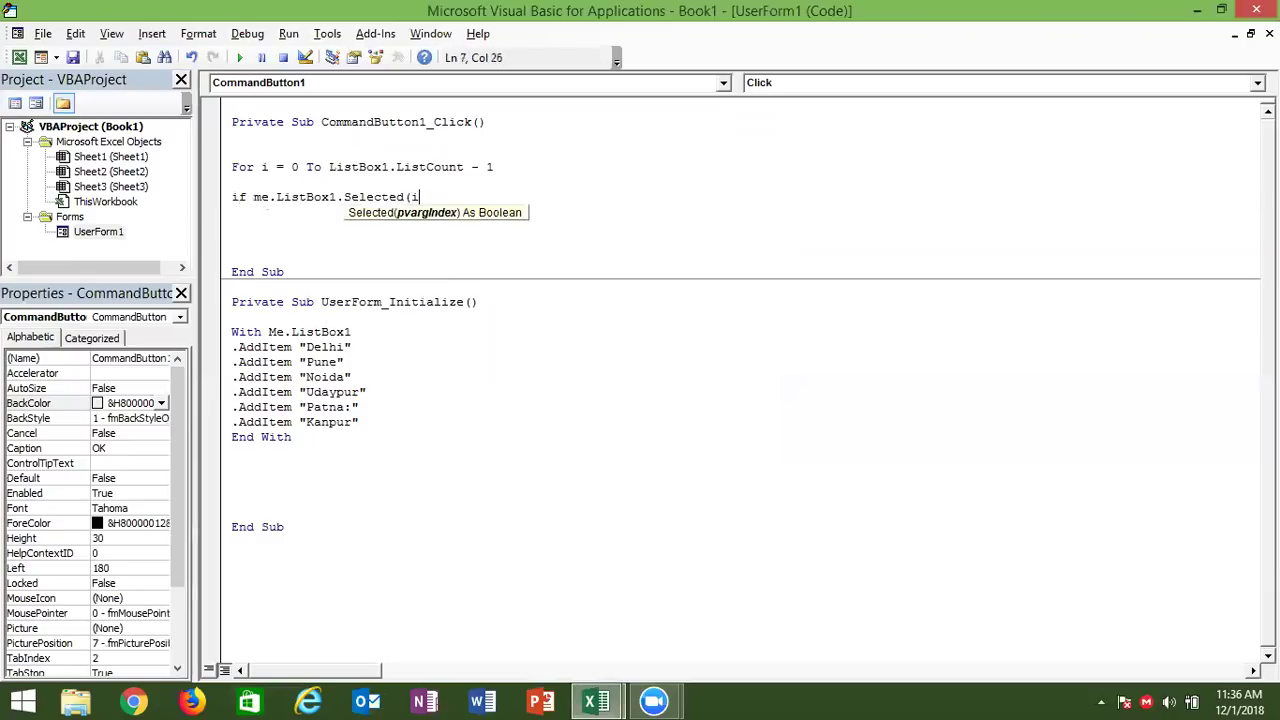
type(")")
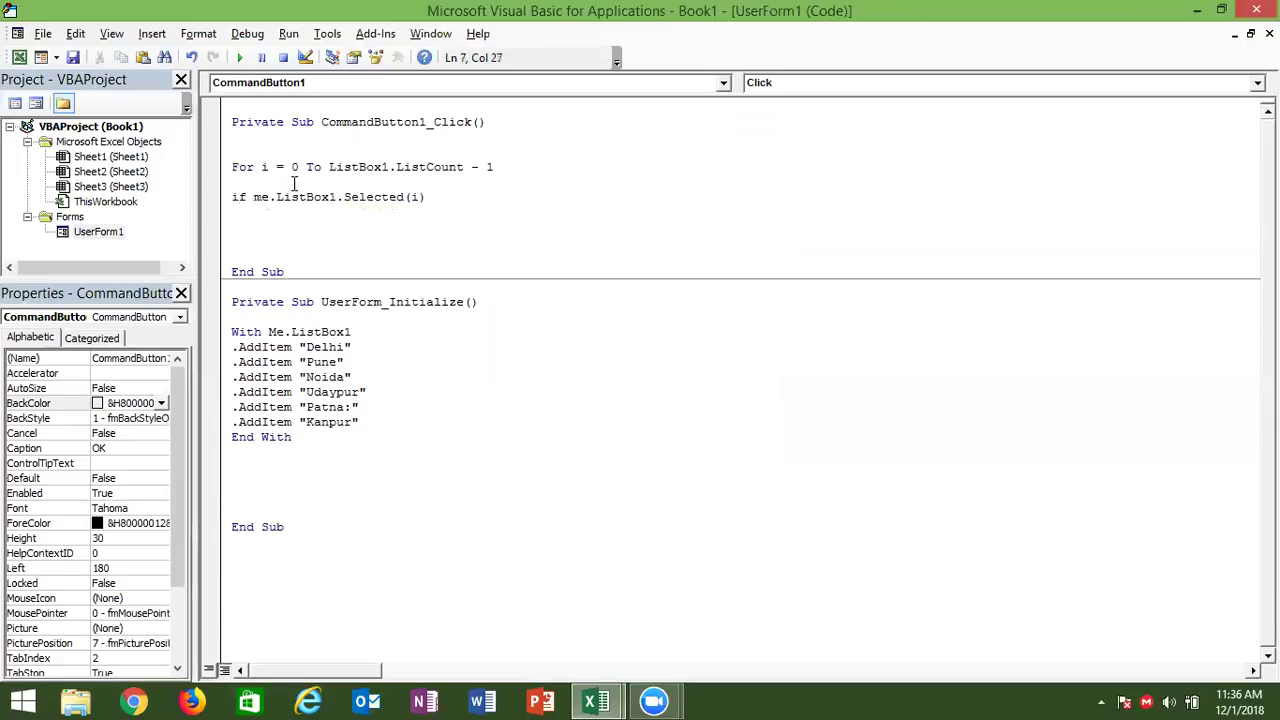
type(" then")
key("Return")
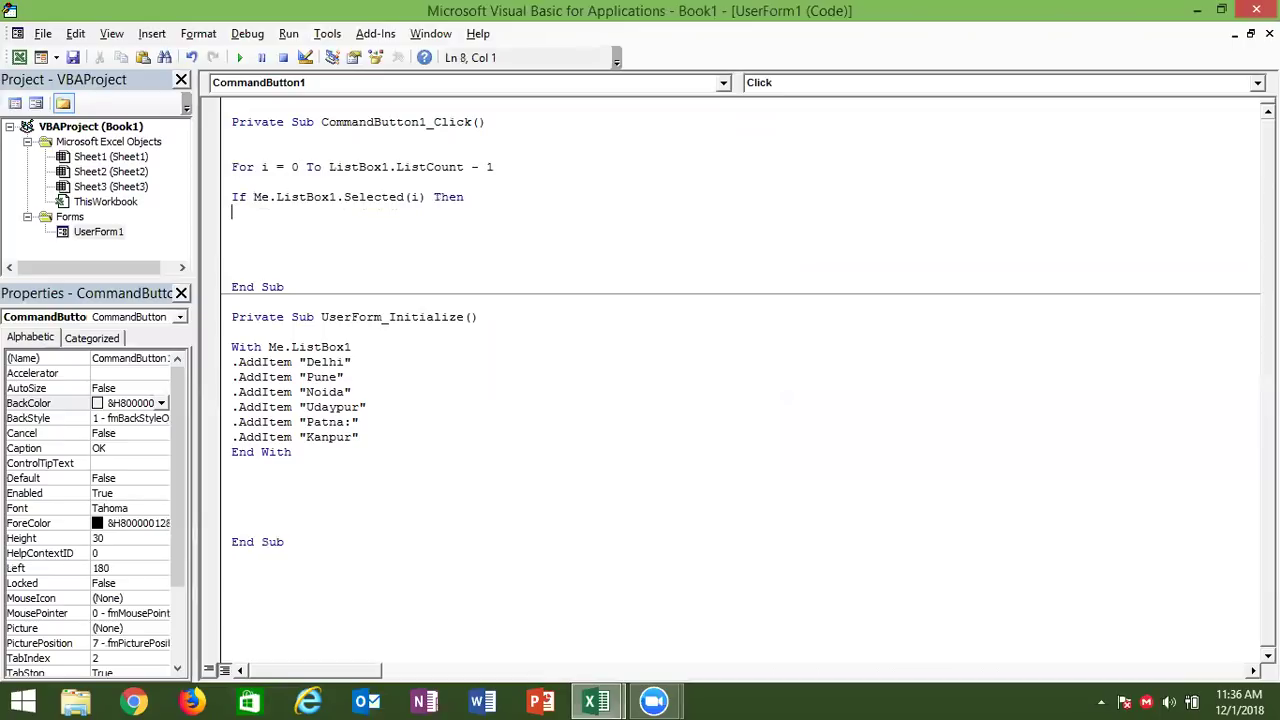
- Write Range("A65000").End(xlUp).Offset(1, 0).Value on the line inside the If
type("range(")
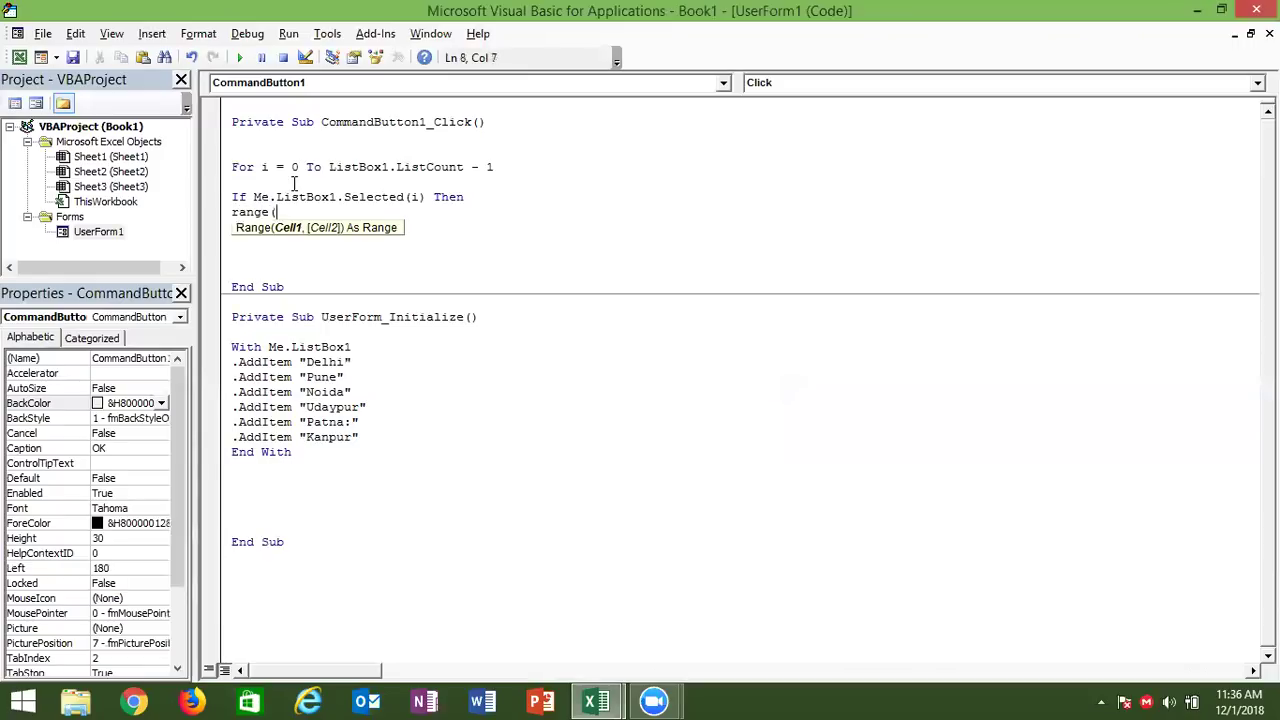
type("\"")
key("BackSpace")
type("\"A6500")
type("0\"")
type(").en")
key("Tab")
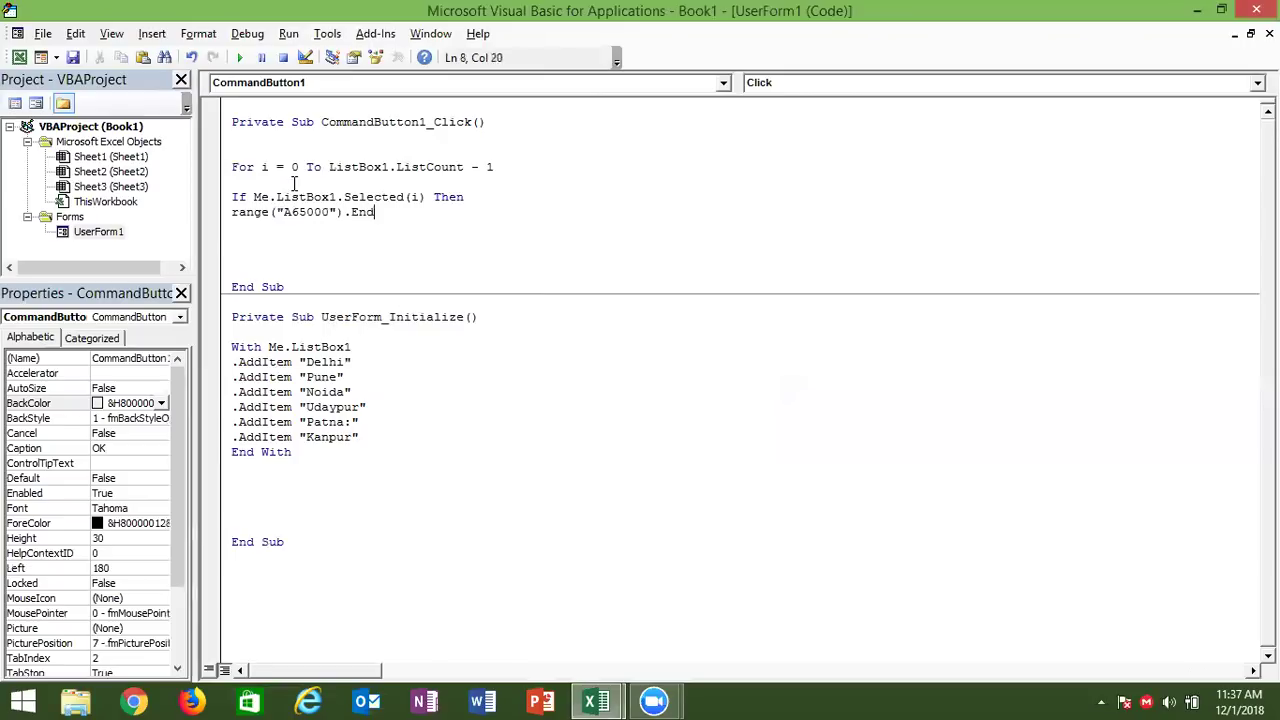
type("(")
key("Down")
key("Down")
key("Down")
key("Down")
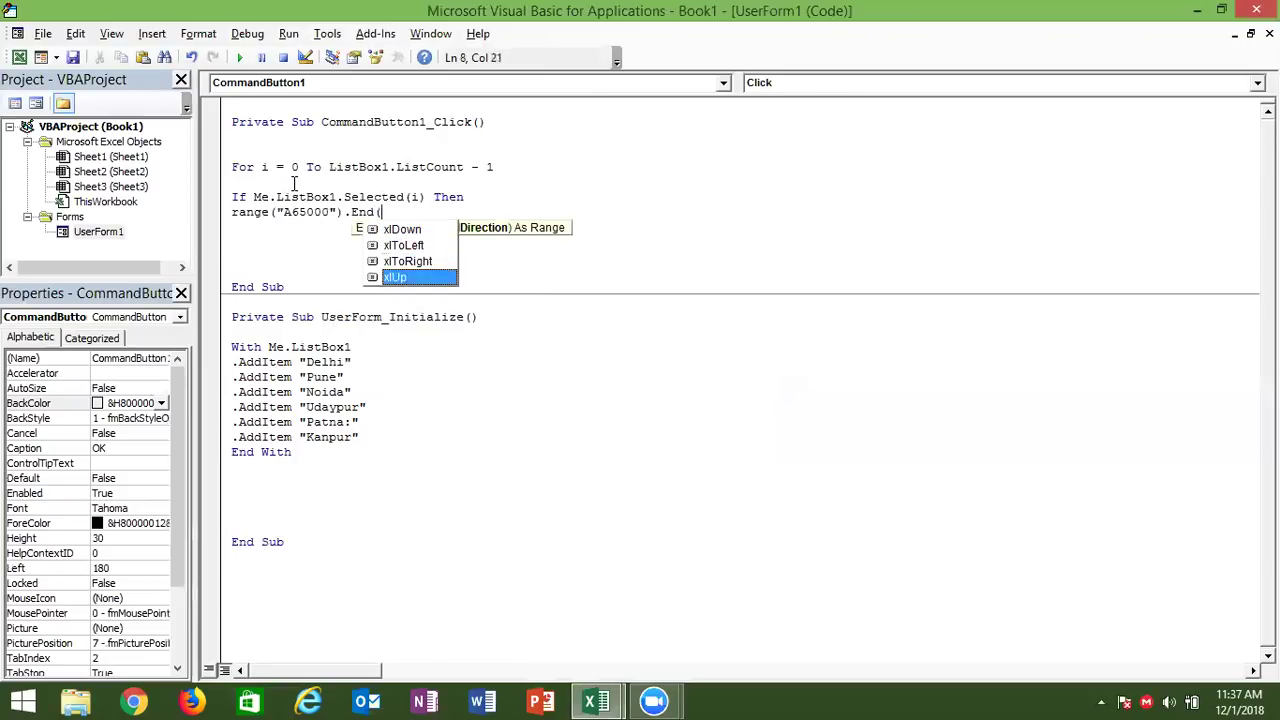
key("Tab")
type(").o")
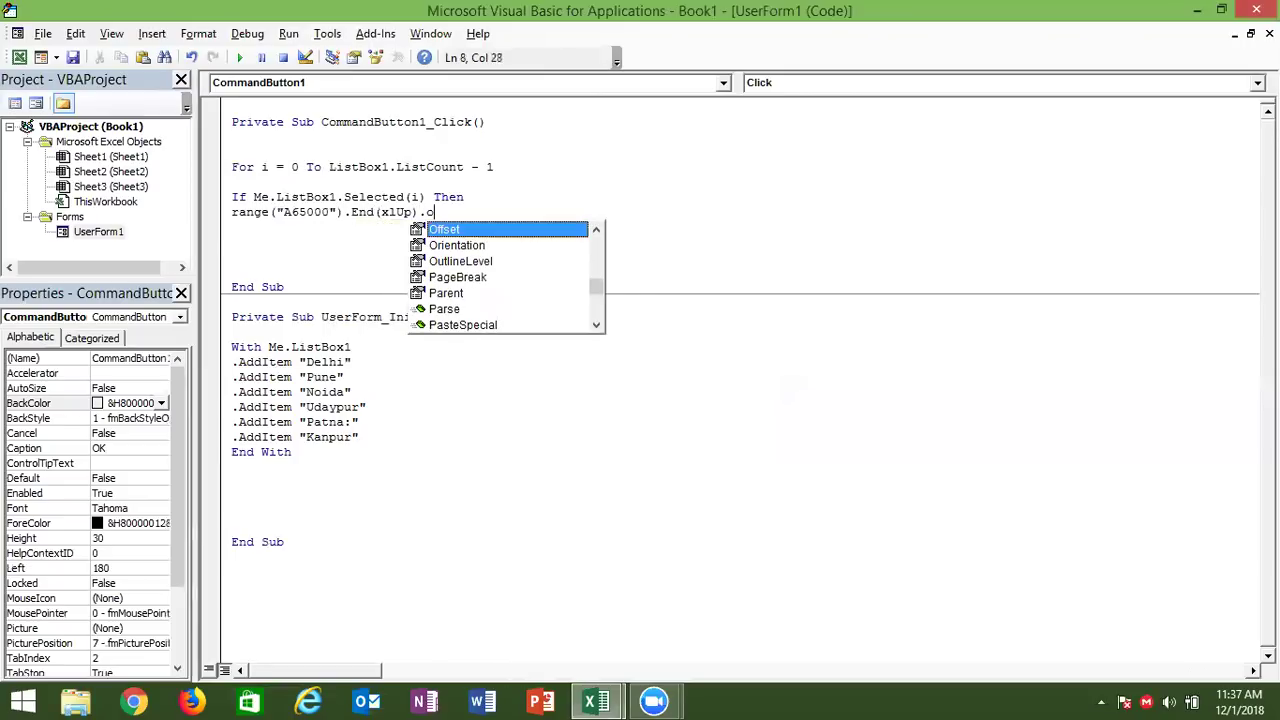
key("Tab")
type("(1,0)")
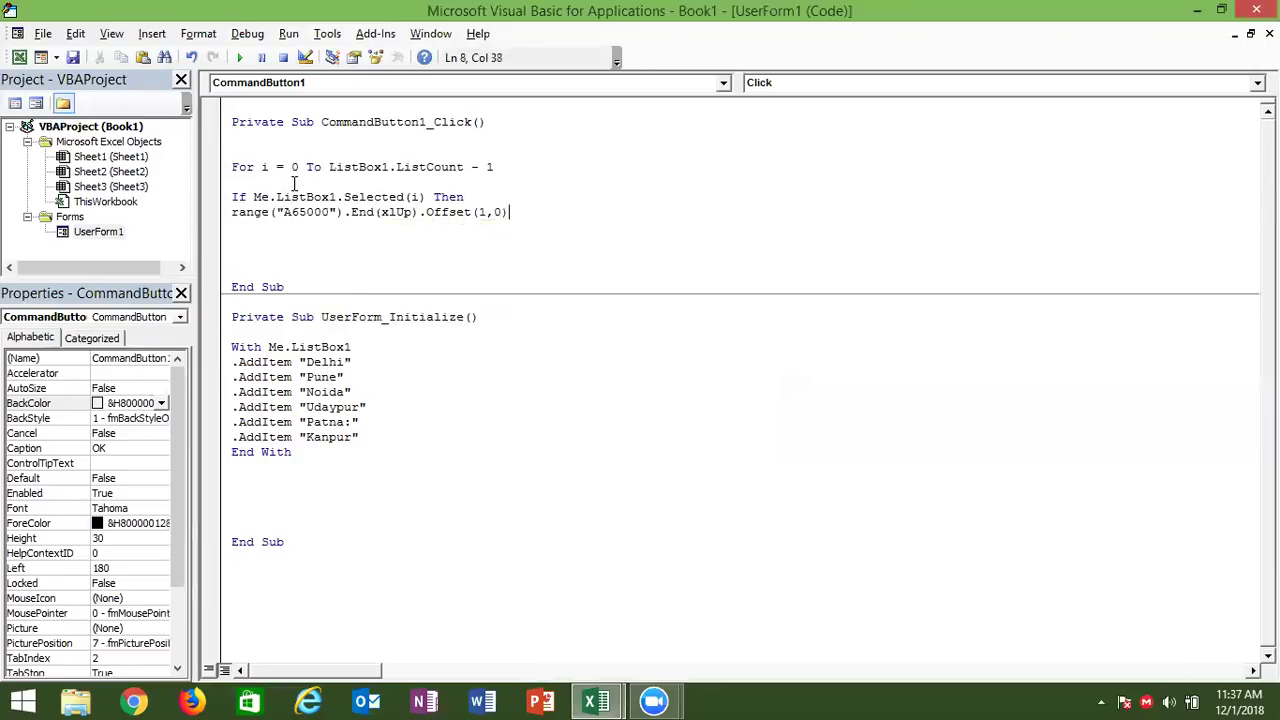
type(".v")
key("Tab")
- Set that cell's value equal to Me.ListBox1.List(i)
type("=")
type("Li")
key("BackSpace")
key("BackSpace")
type("me.li")
key("Tab")
type(".li")
key("Tab")
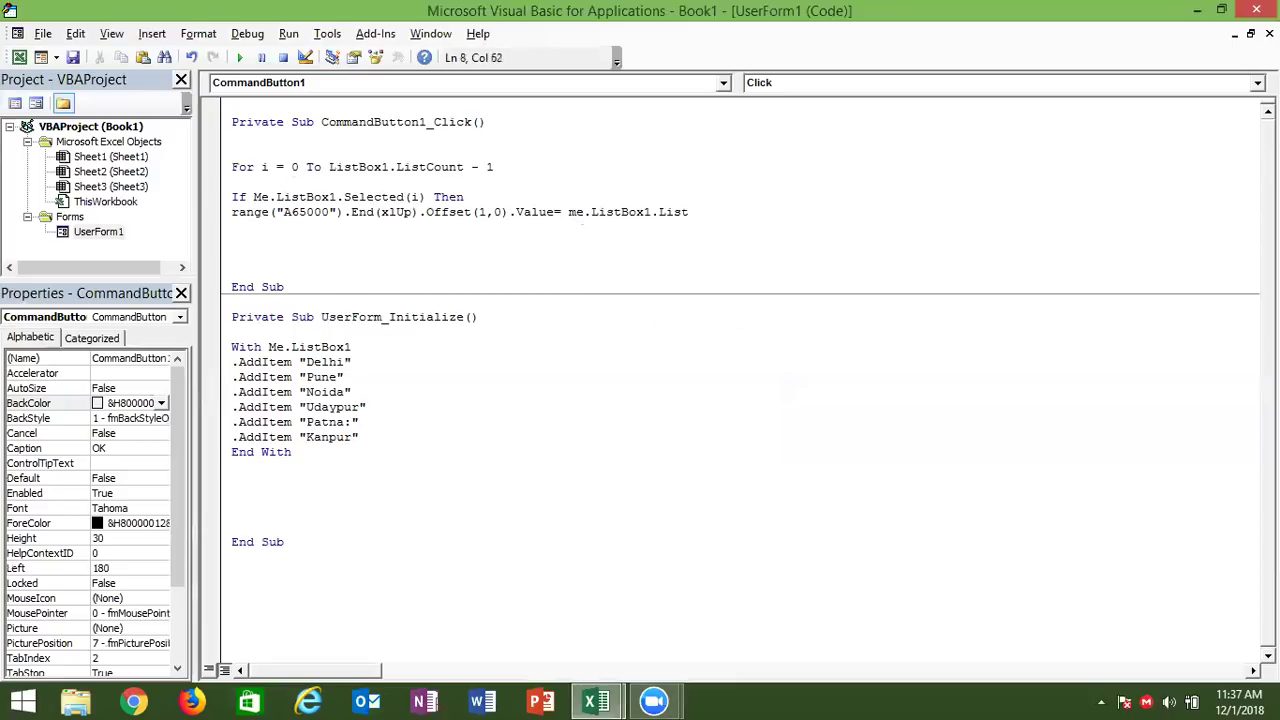
type("(i")
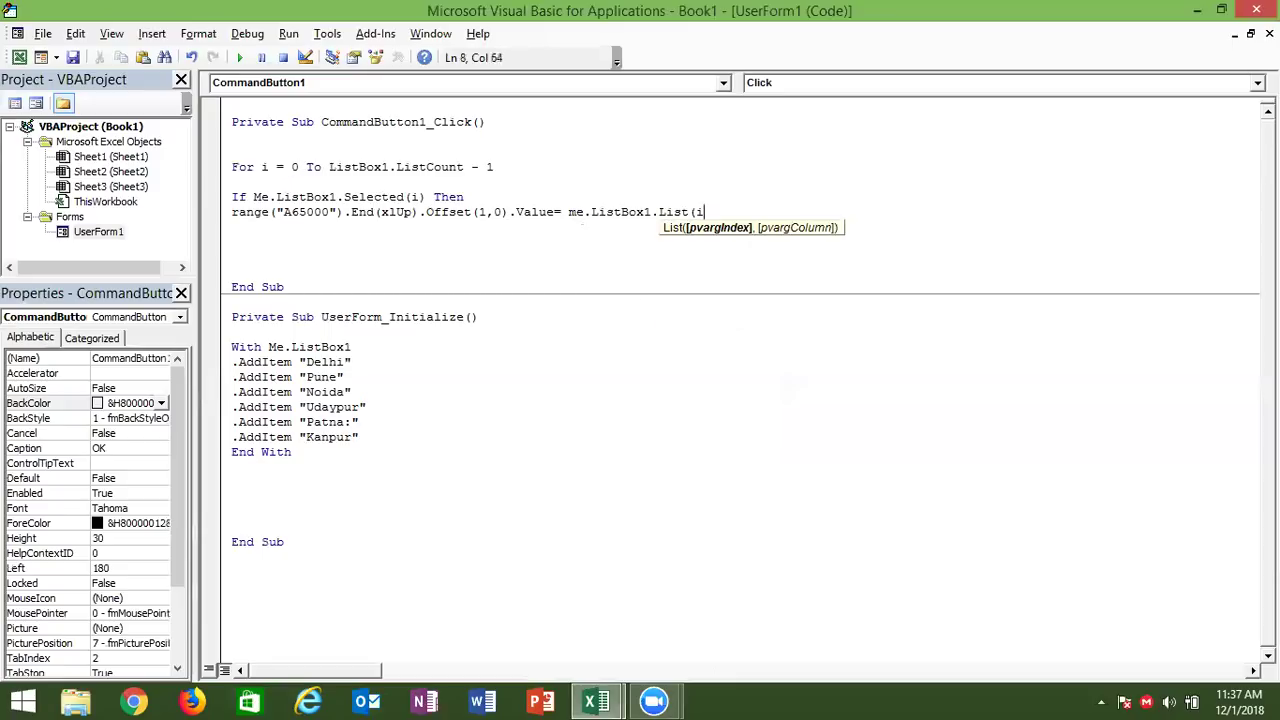
type(")")
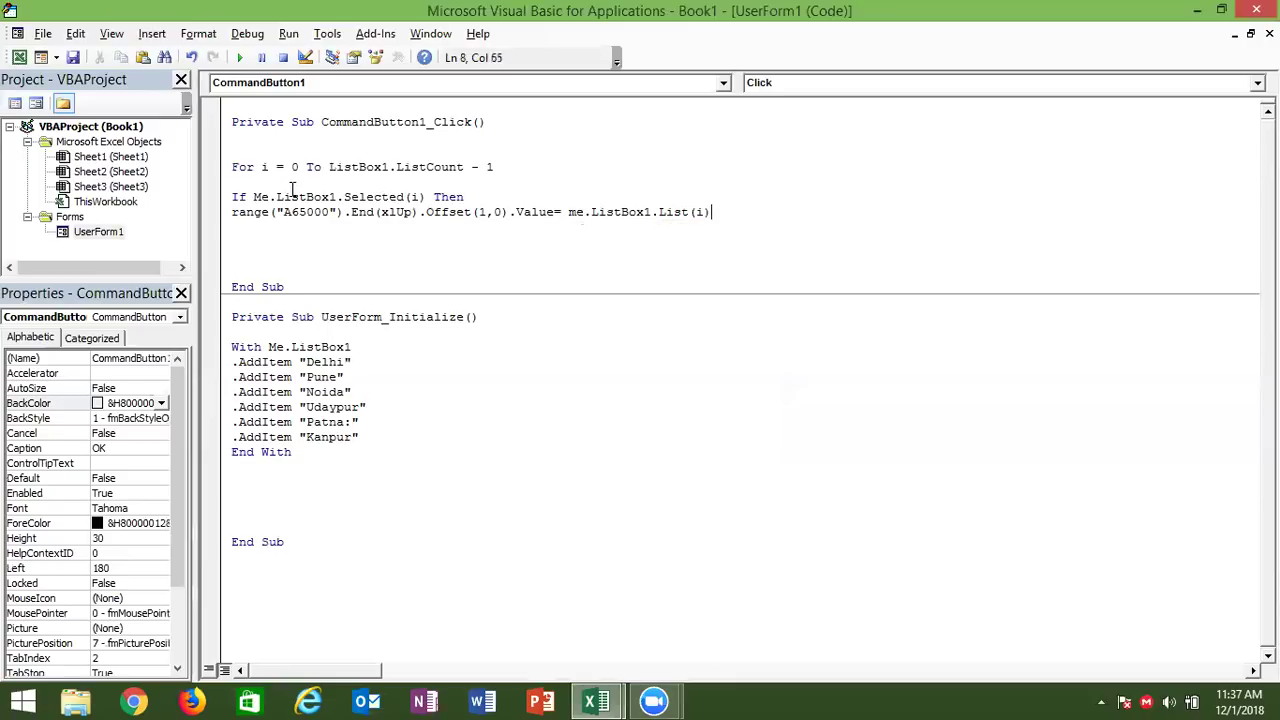
- Close the block with End If followed by Next i
key("Return")
type("end xif")
key("Return")
key("BackSpace")
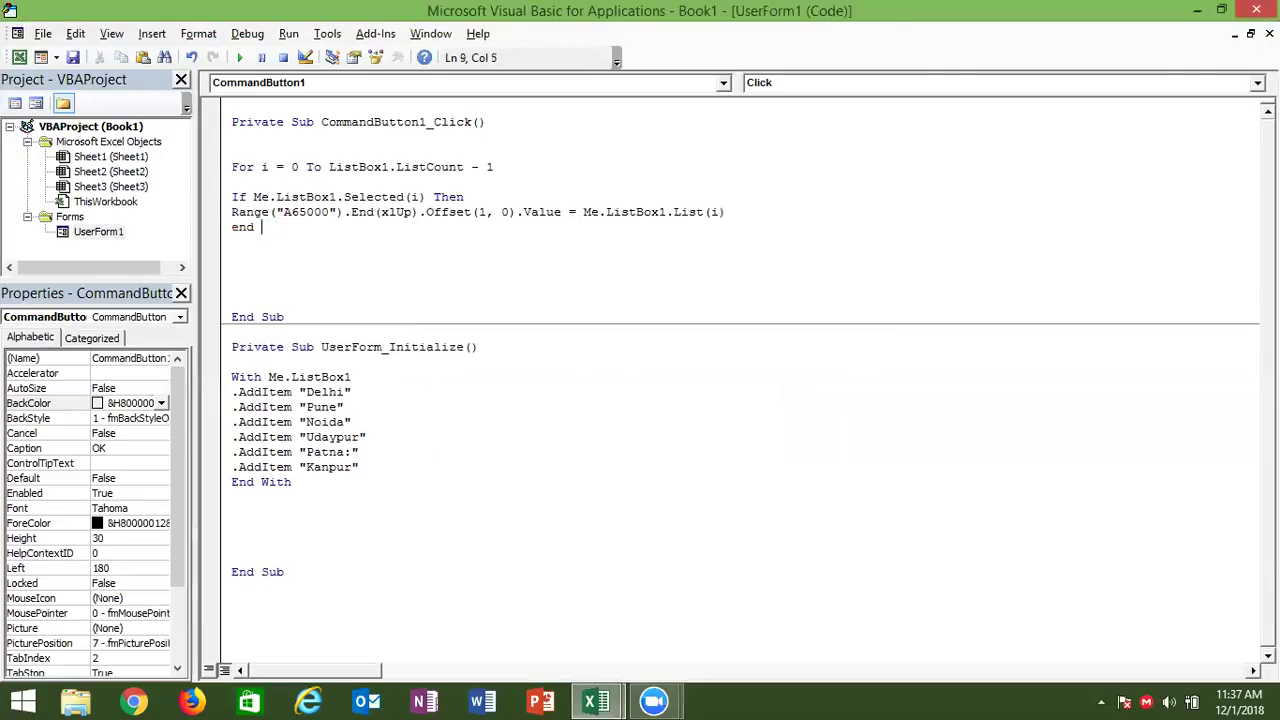
type("if")
key("Return")
key("Return")
type("next i")
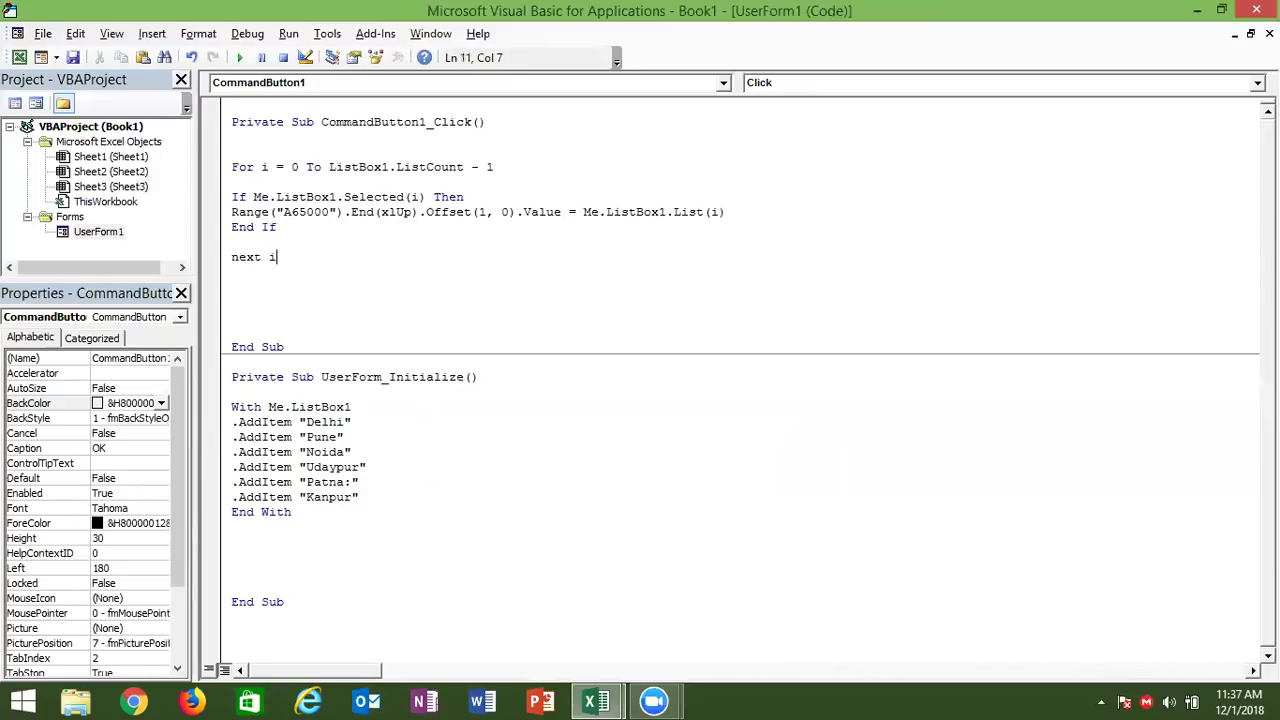
key("Return")
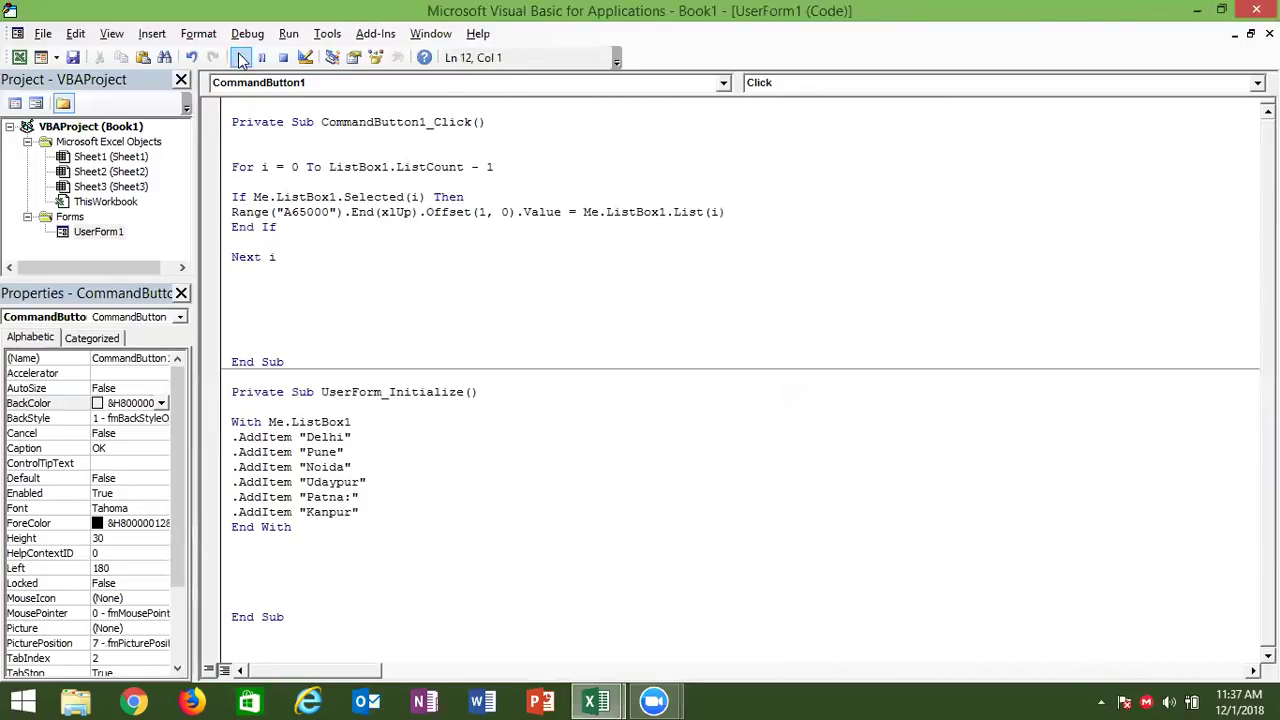
- Run the form, select Delhi, Udaypur and Kanpur, press OK, and close it
left_click(240, 57)
left_click(433, 250)
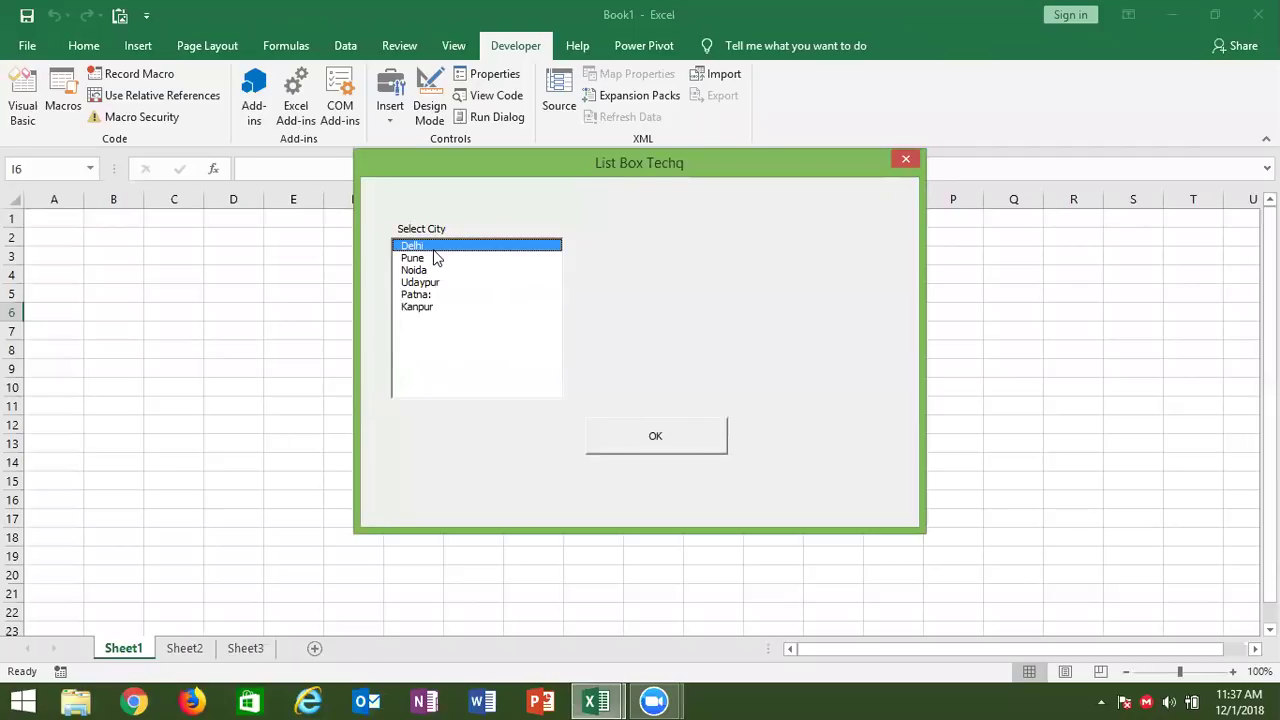
left_click(428, 283)
left_click(421, 311)
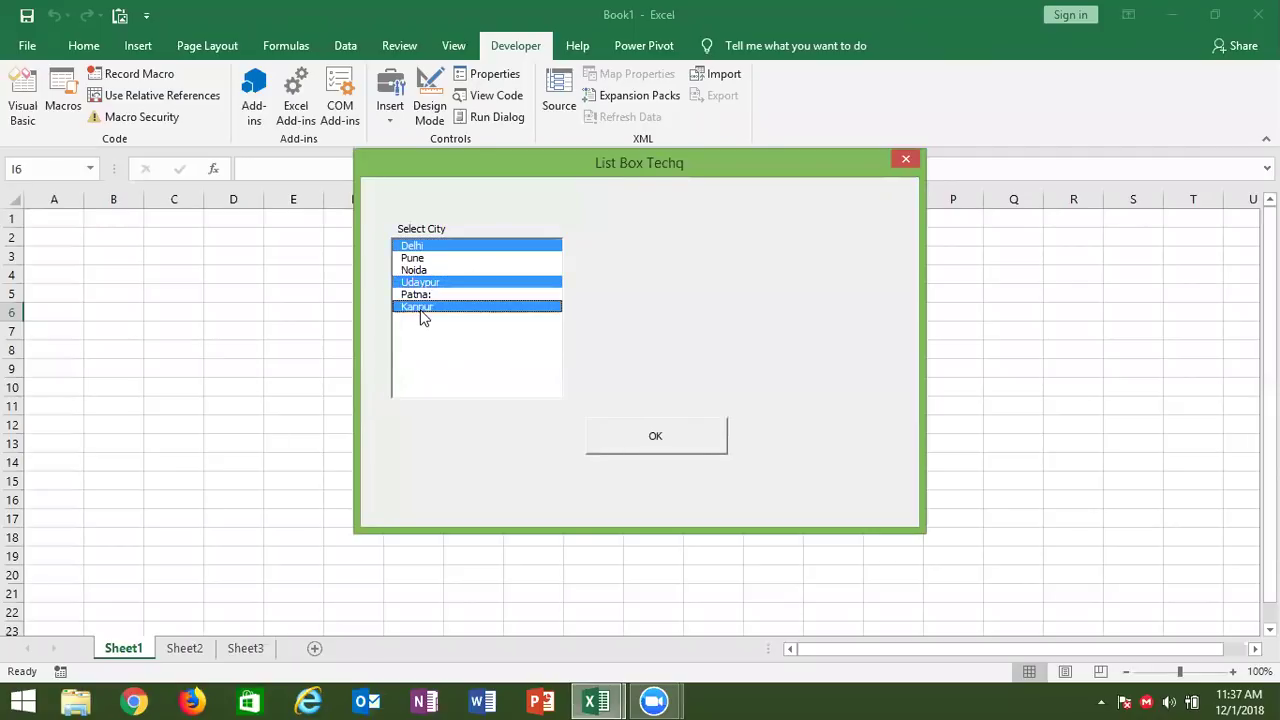
left_click(683, 456)
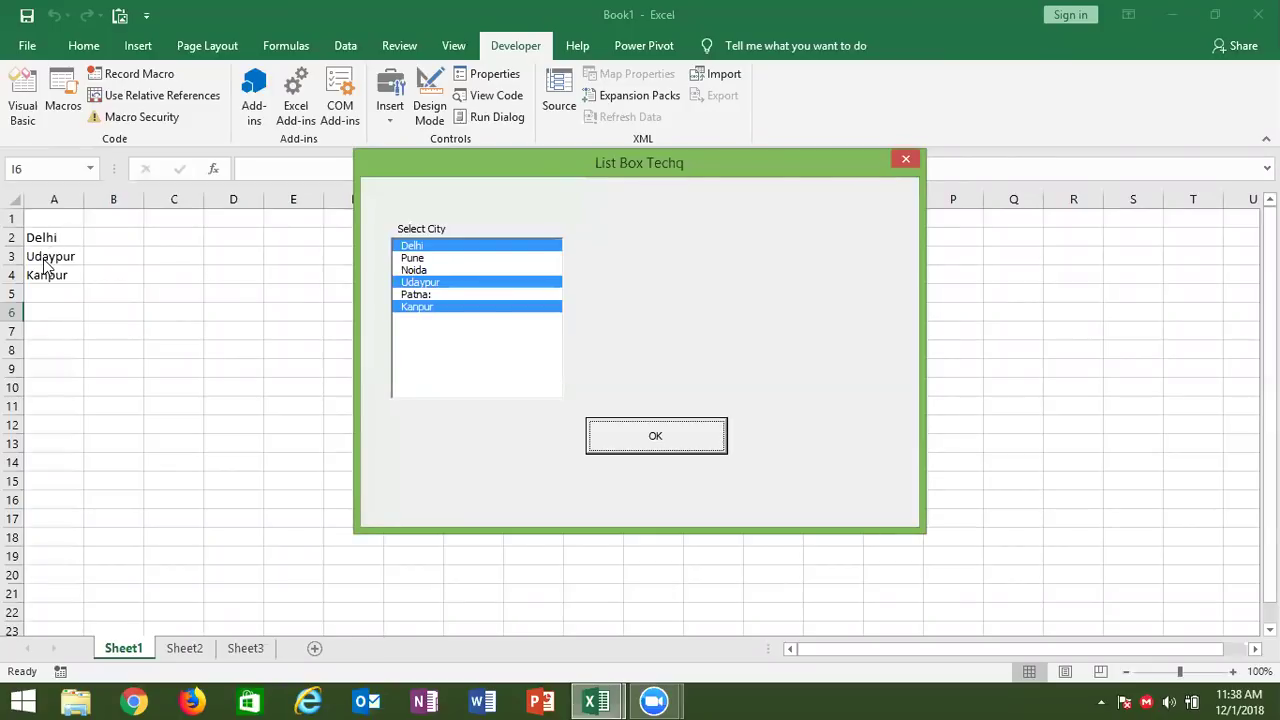
left_click(899, 162)
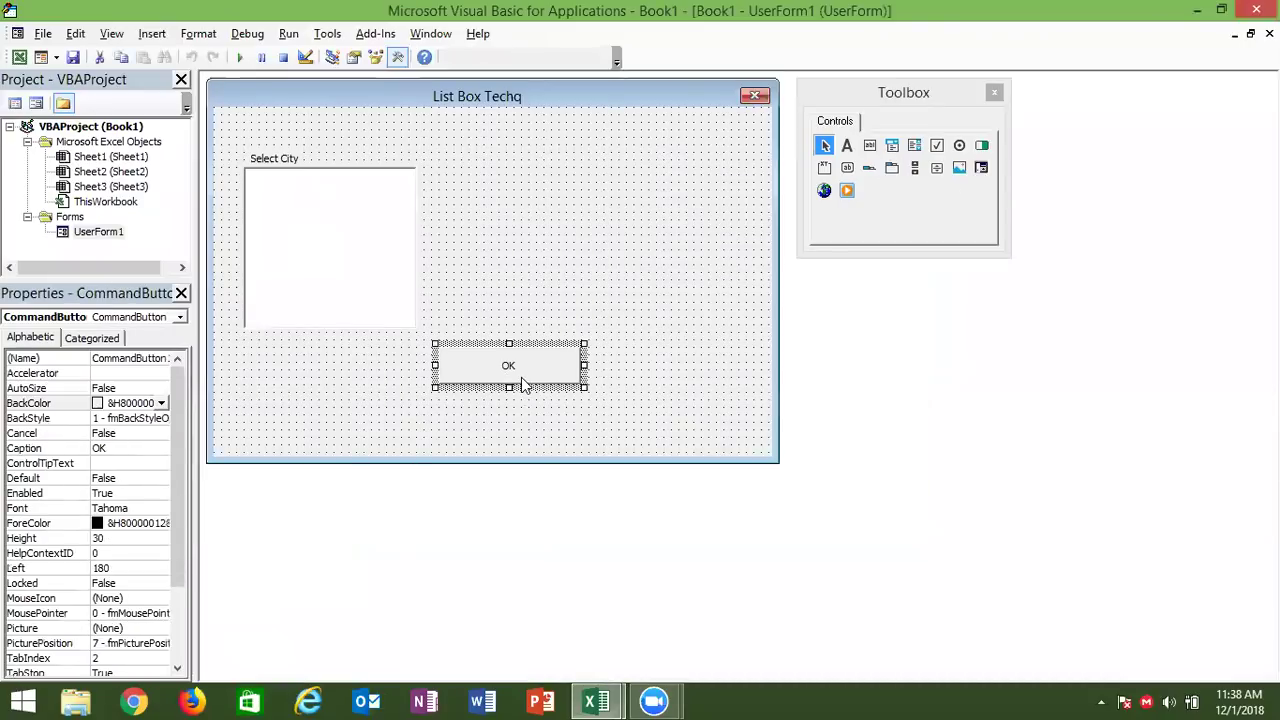
- Check in the Excel sheet that Delhi was written into cell A2
double_click(506, 377)
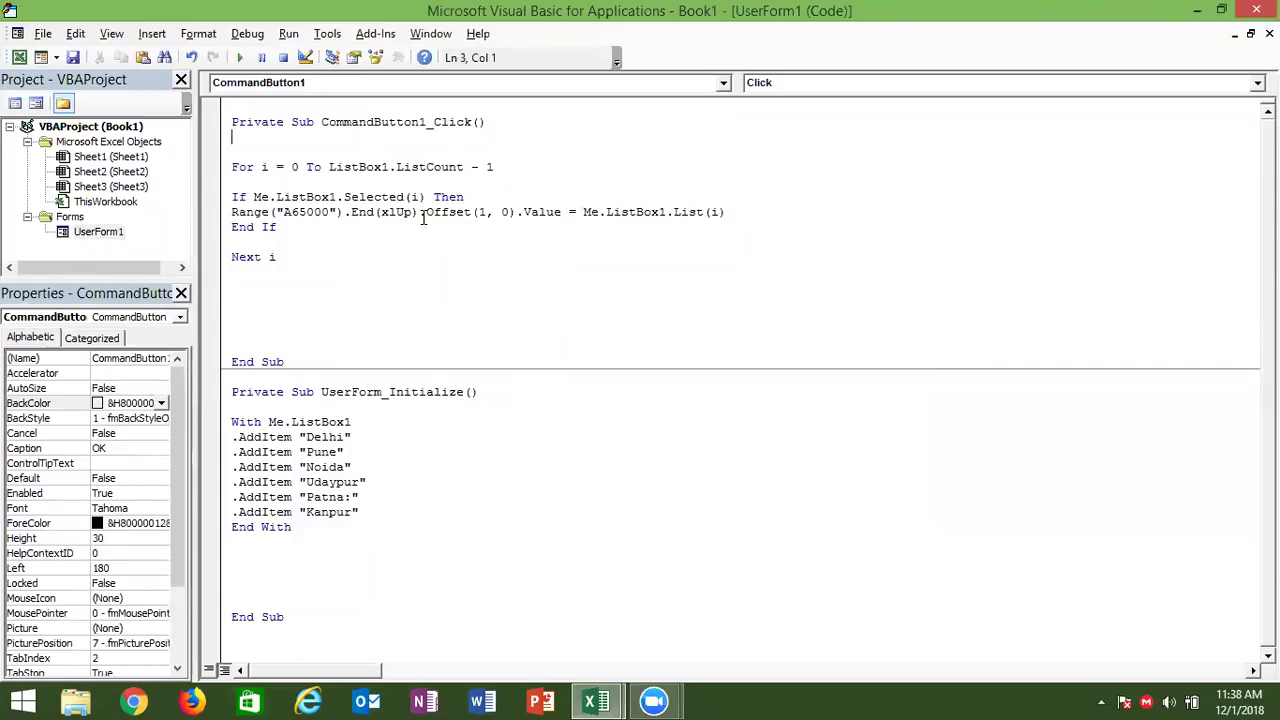
key("alt+Tab")
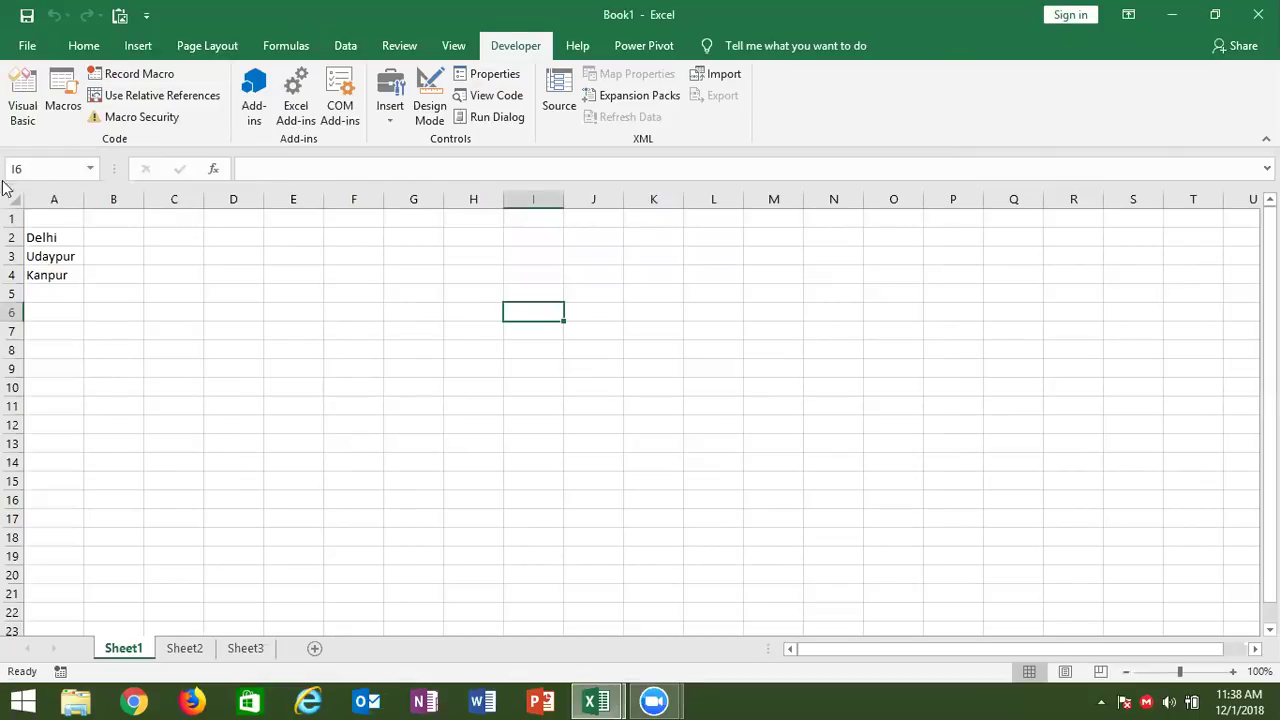
left_click(28, 236)
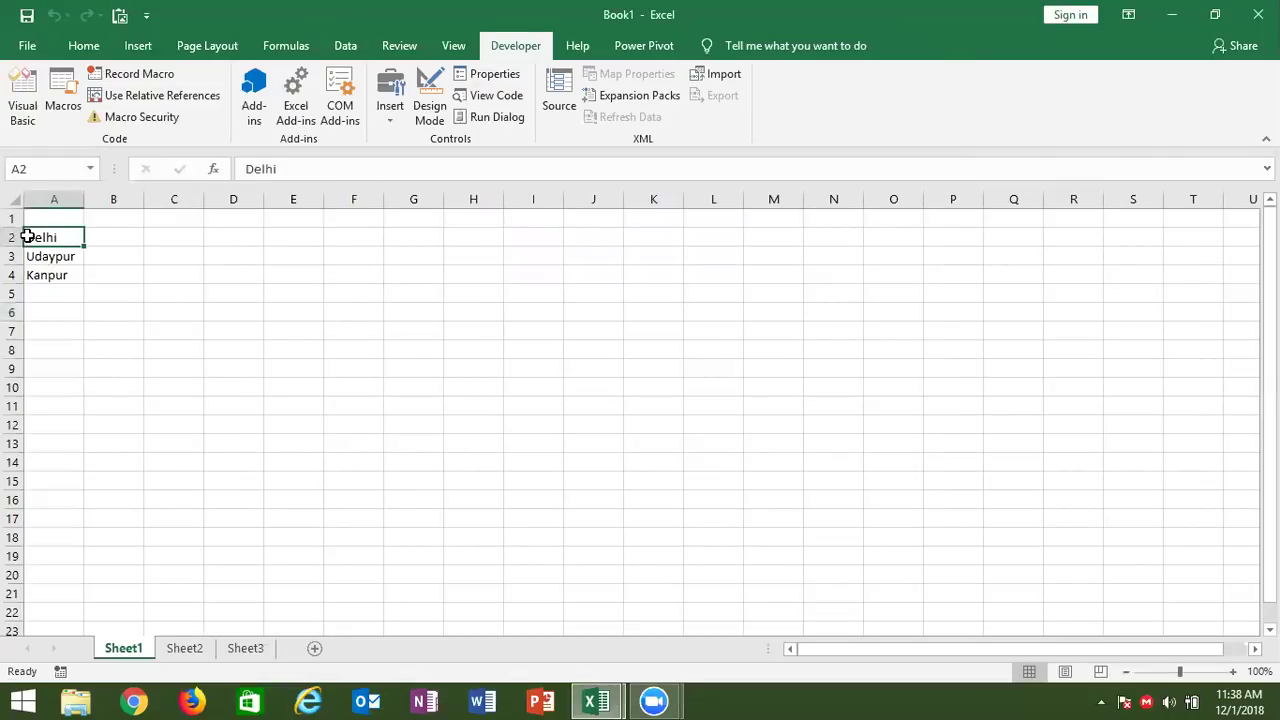
- Declare Dim r As Integer under the CommandButton1_Click header
key("alt+Tab")
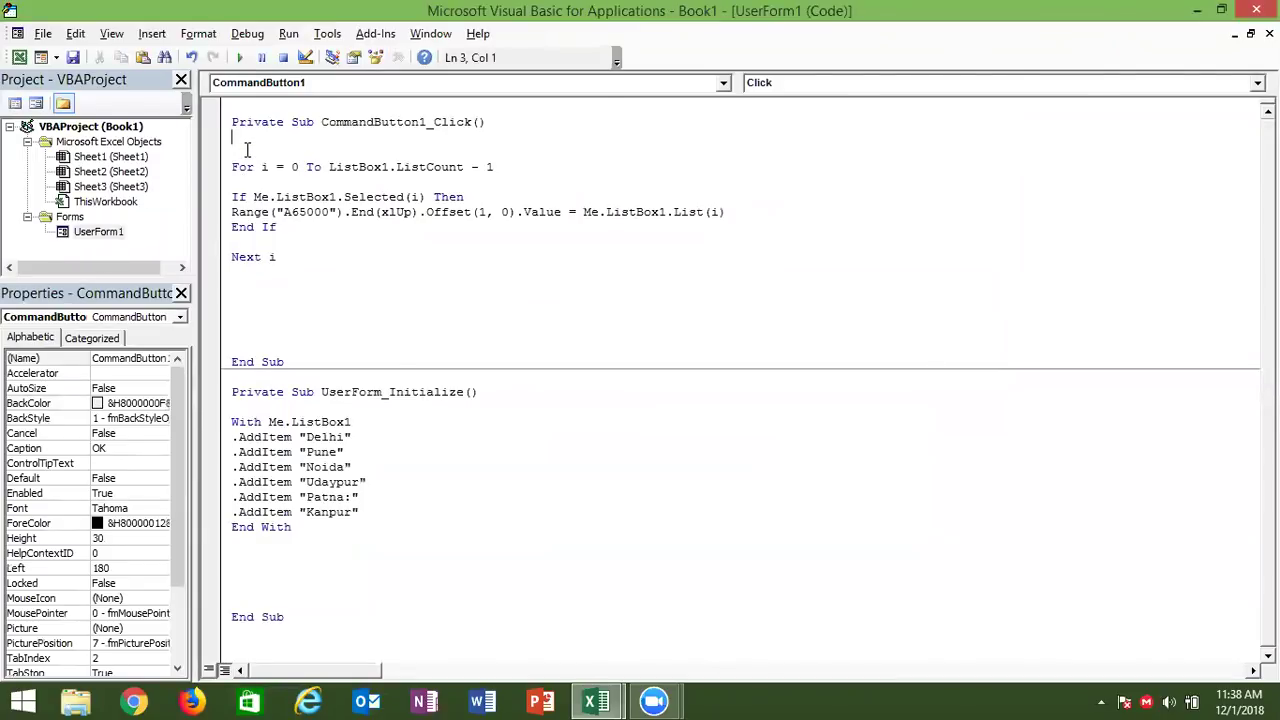
type("min")
key("BackSpace")
key("BackSpace")
key("BackSpace")
key("BackSpace")
type("dim r asd")
key("BackSpace")
key("BackSpace")
type("R")
key("Tab")
- Begin an r= line on the blank line inside the loop
key("BackSpace")
key("BackSpace")
key("BackSpace")
key("BackSpace")
key("BackSpace")
key("ctrl+space")
type("Integer")
key("Tab")
left_click(258, 182)
type("r=")
key("BackSpace")
key("BackSpace")
- In Excel, jump from A19 up to Kanpur in A4, then down to empty A5
left_click(283, 212)
key("alt+F11")
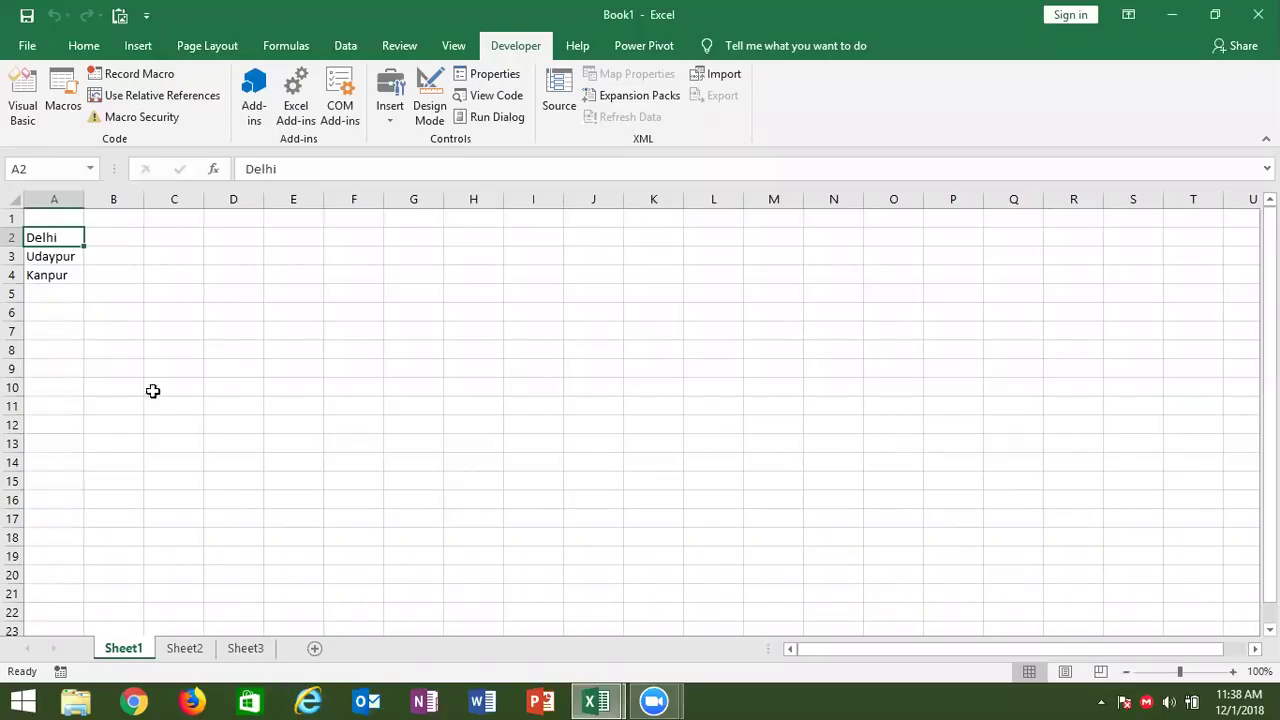
left_click(40, 554)
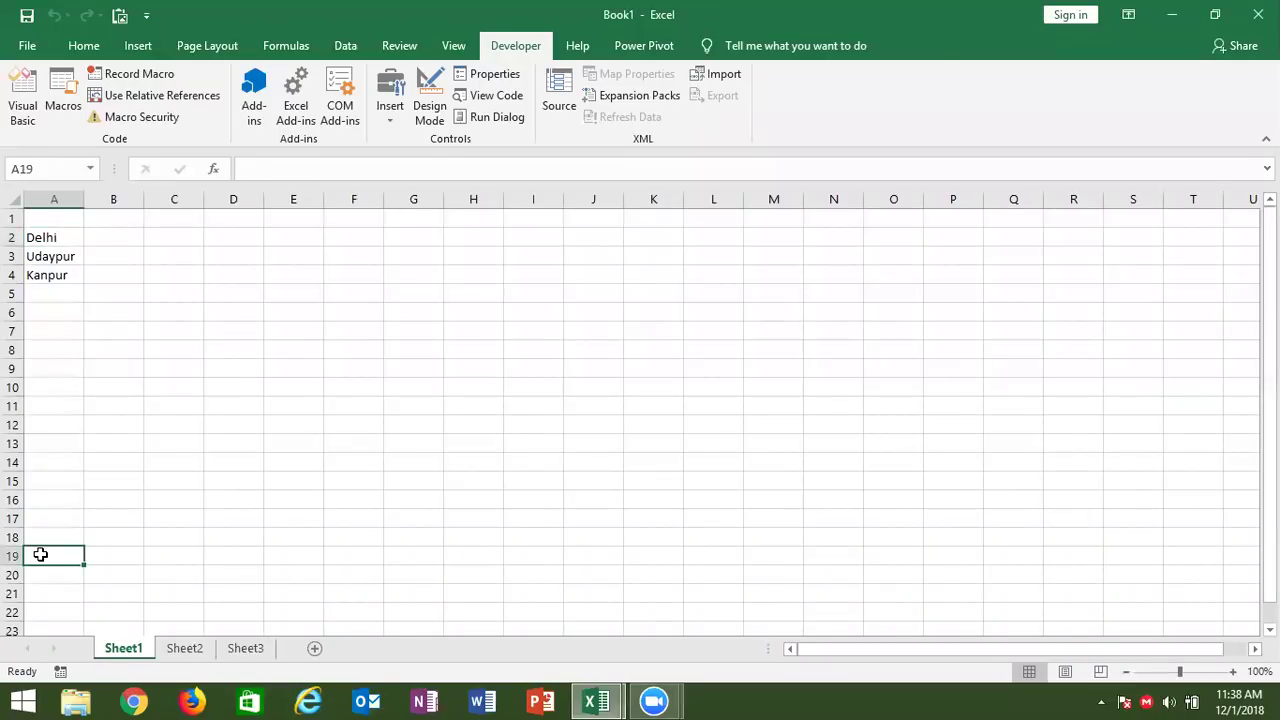
key("ctrl+Up")
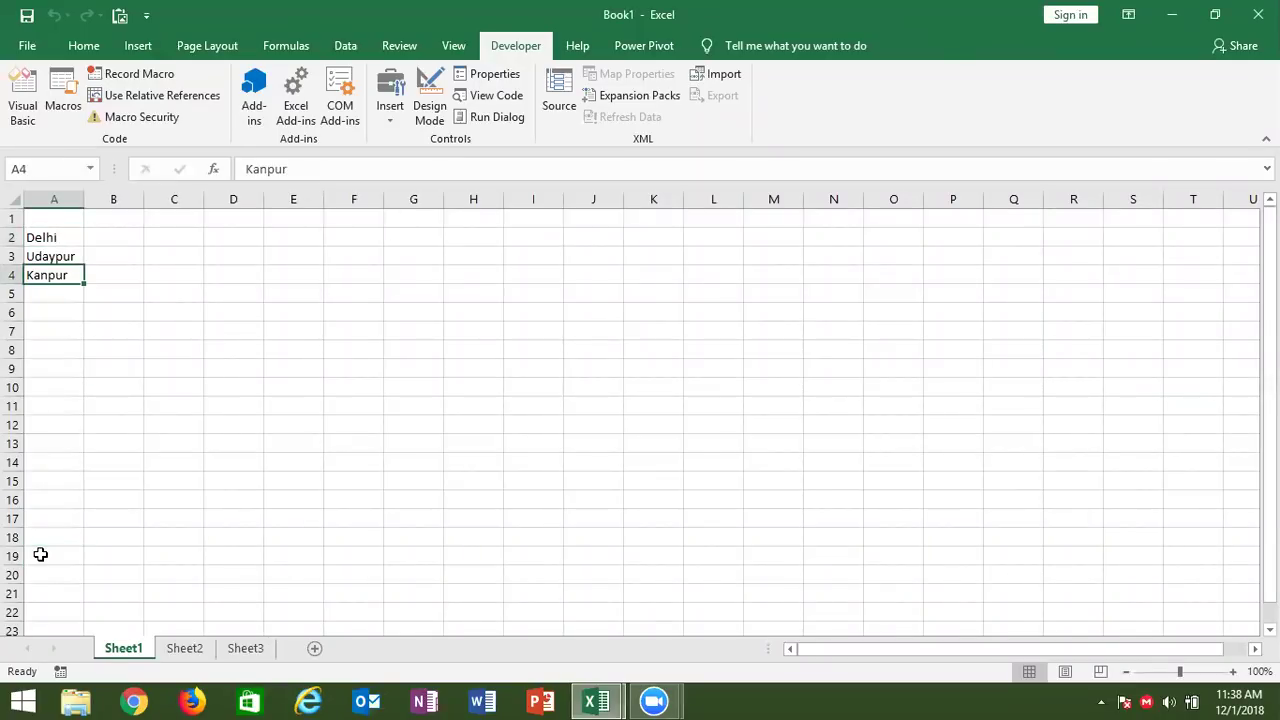
key("Down")
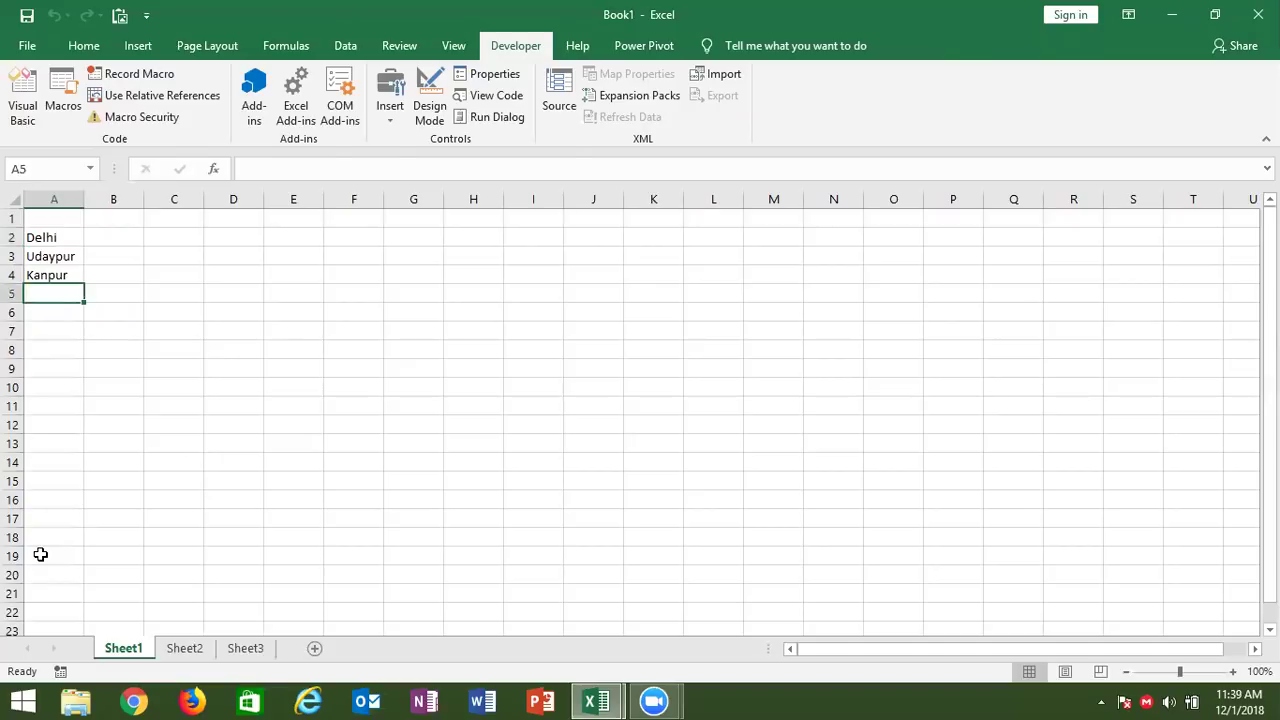
- Comment out the Range("A65000") line and add a blank line before End If
key("alt+F11")
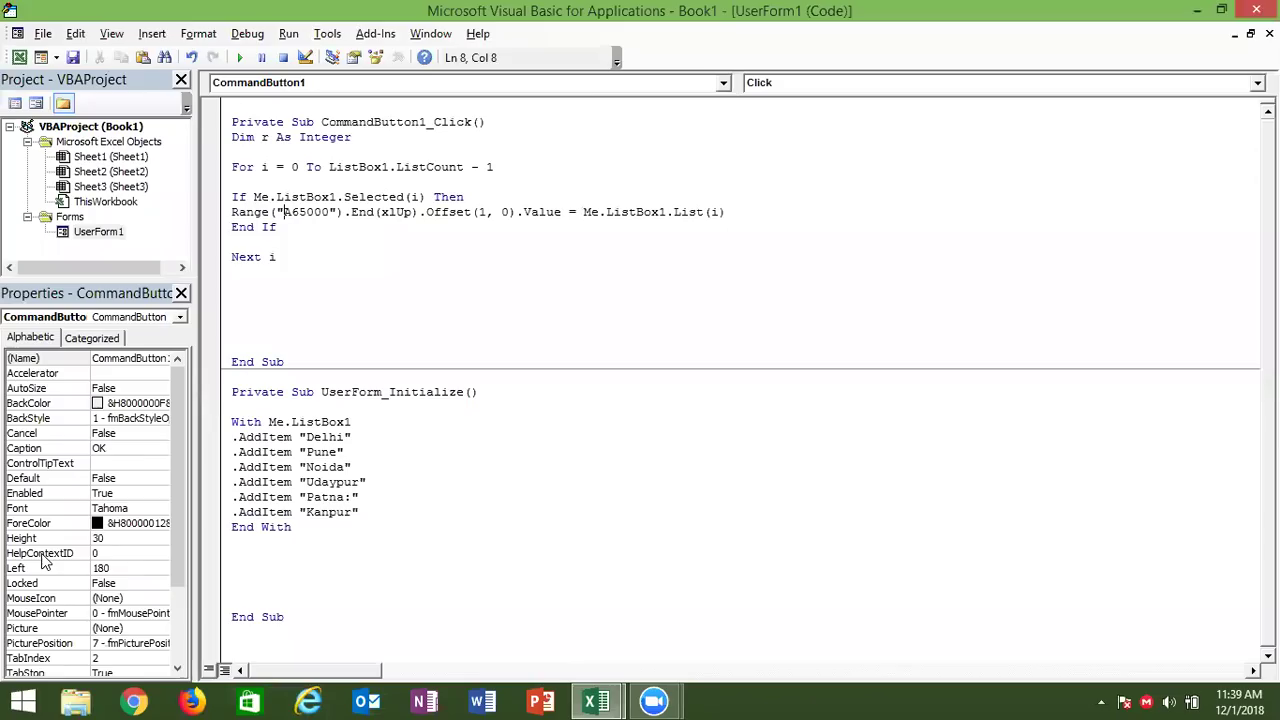
key("Down")
key("Left")
key("Left")
key("Left")
type("'")
key("Down")
key("Left")
key("Return")
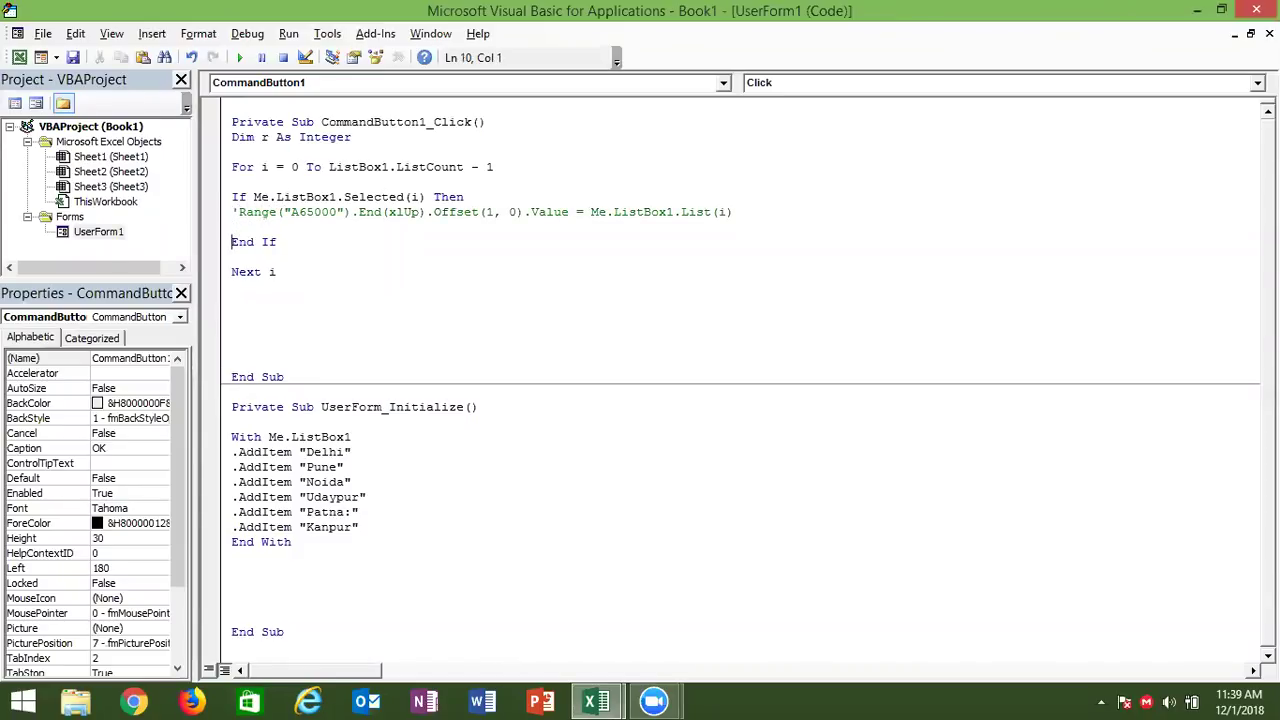
- Add r = r + 1 after the For line and begin range("A" & r) below the comment
key("Up")
key("Up")
key("Up")
key("Up")
type("r=r+")
key("Down")
key("Right")
key("Right")
key("Right")
key("shift+Right")
key("Down")
key("shift+Left")
key("shift+Left")
key("shift+Left")
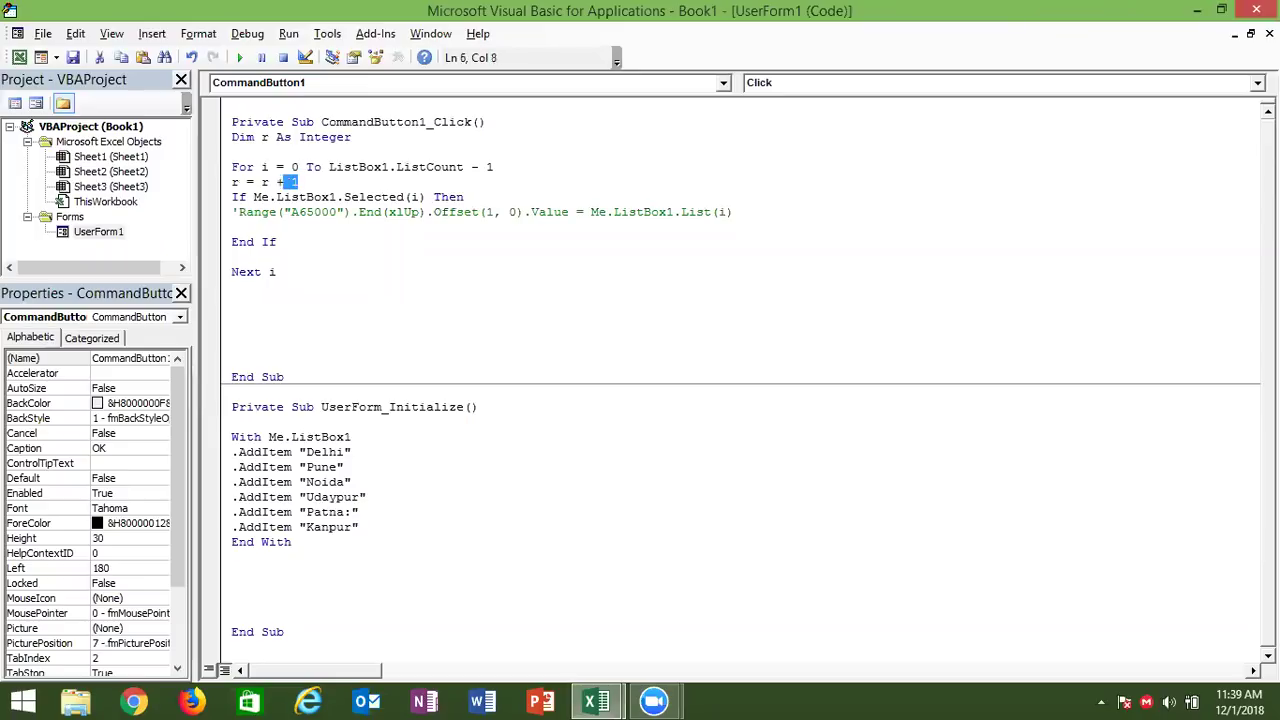
key("shift+Left")
key("shift+Left")
key("shift+Left")
key("shift+Left")
key("Down")
key("Down")
key("Down")
type("range")
type("(\"A\" & r)")
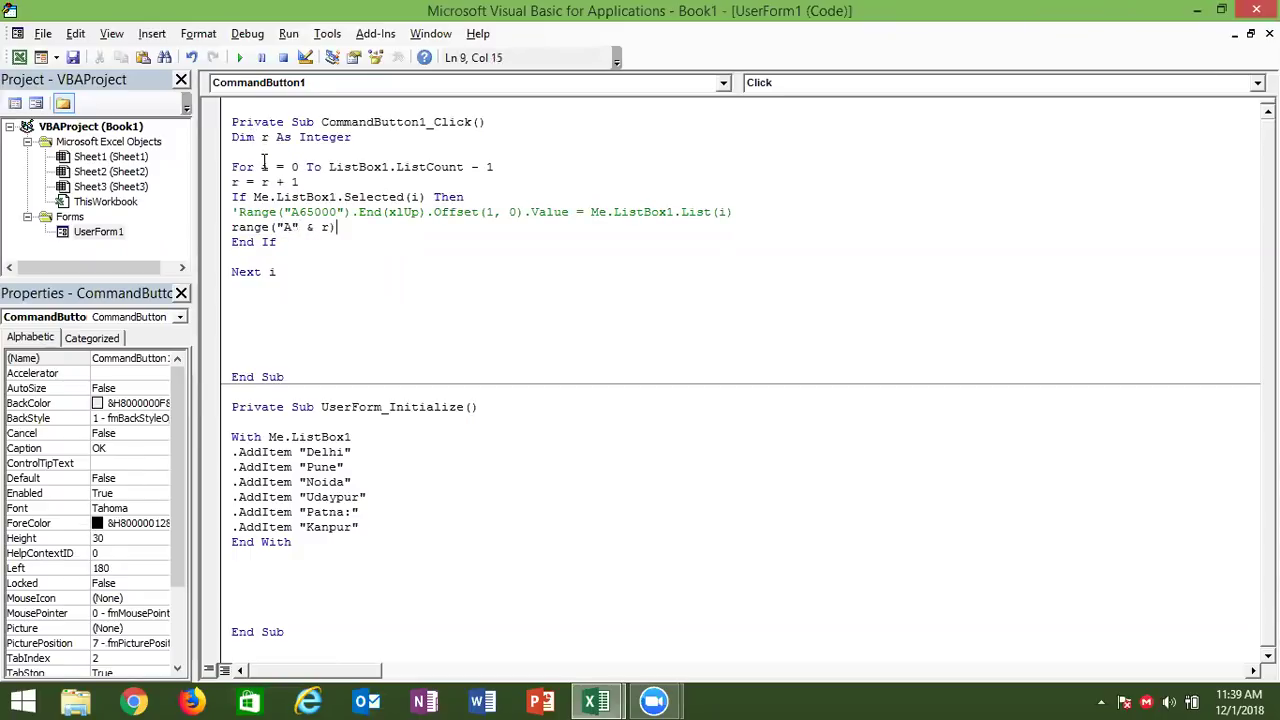
- Append .Value = Me.ListBox1.List(0) to the Range("A" & r) line
type(".V")
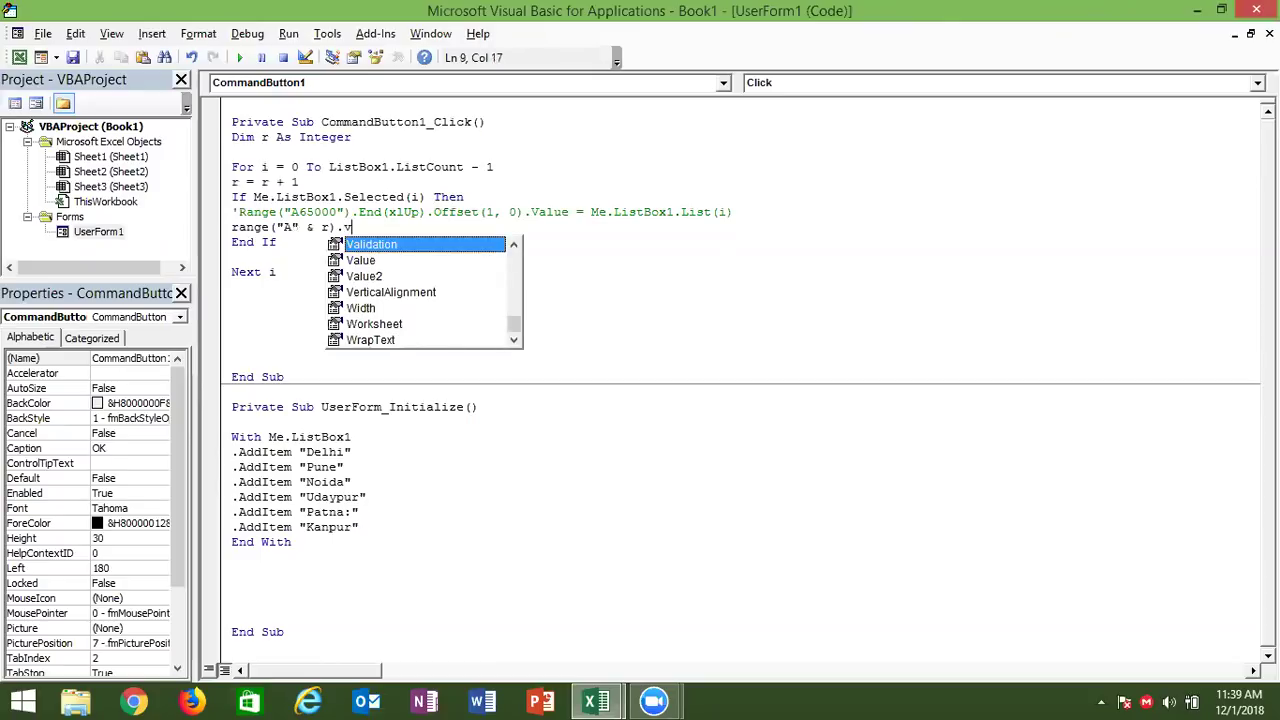
key("Tab")
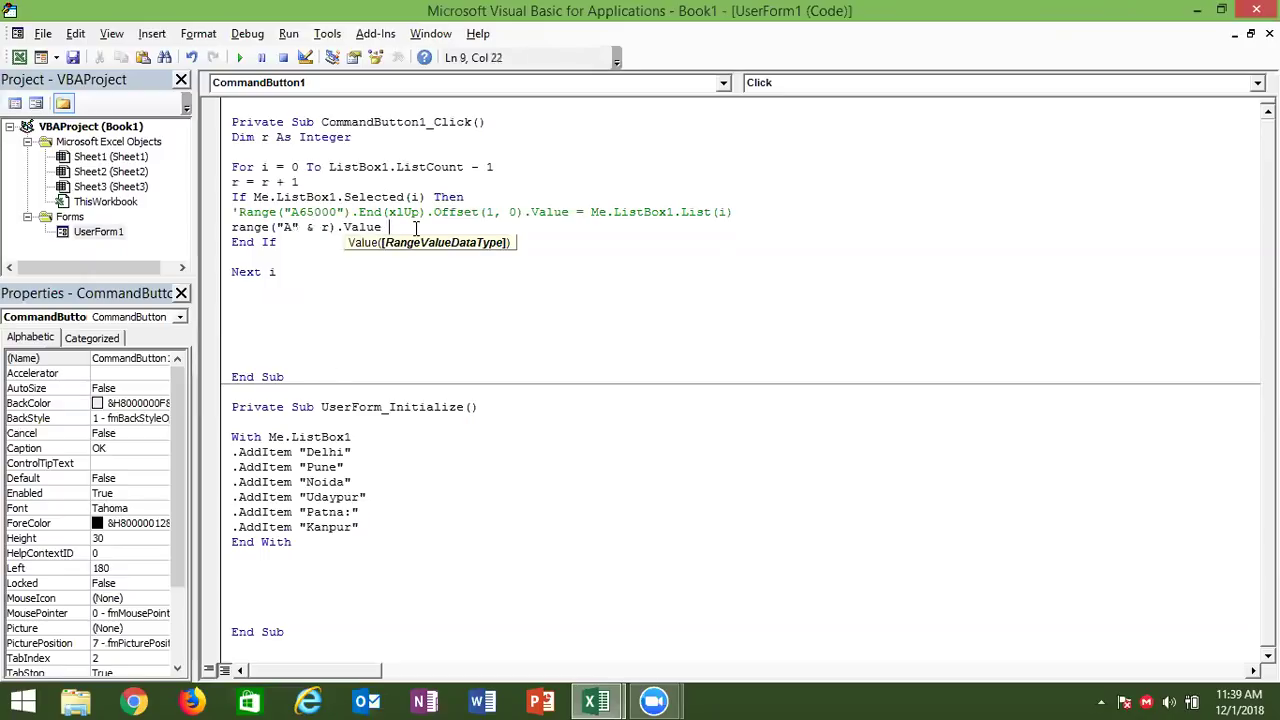
type("=me")
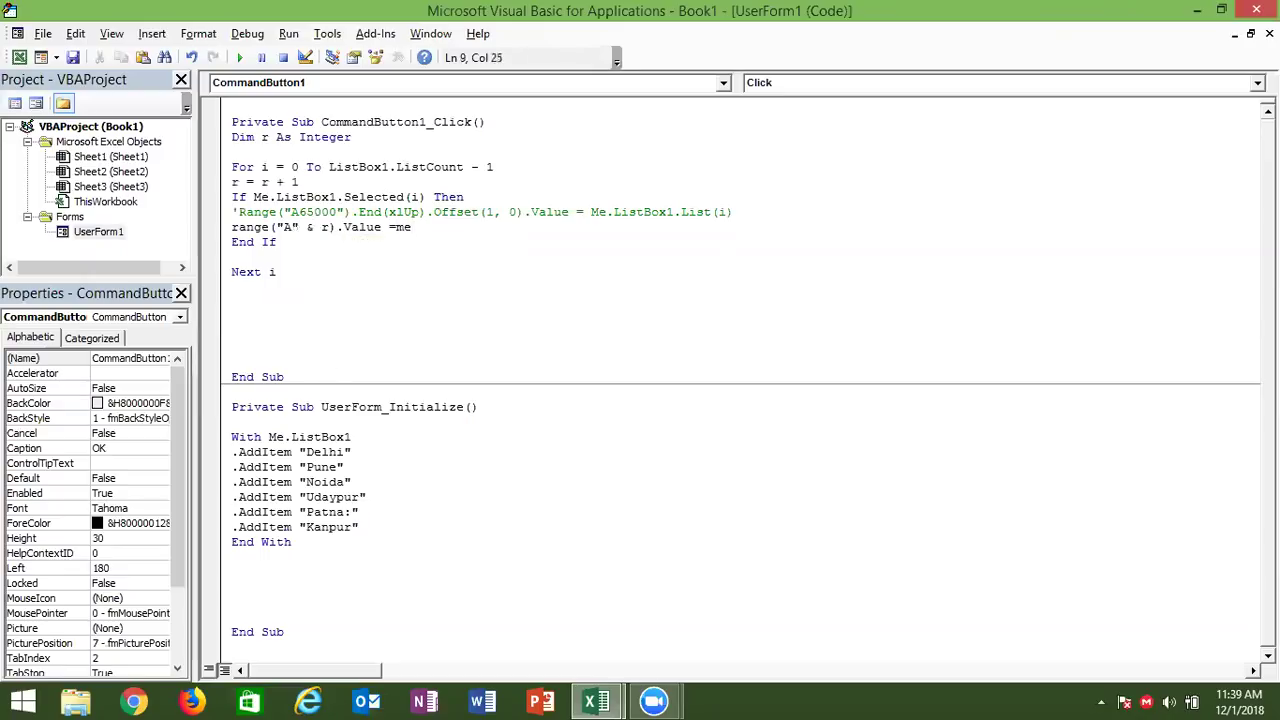
type(".Li")
key("Tab")
type(".Li")
key("Tab")
type("(0)")
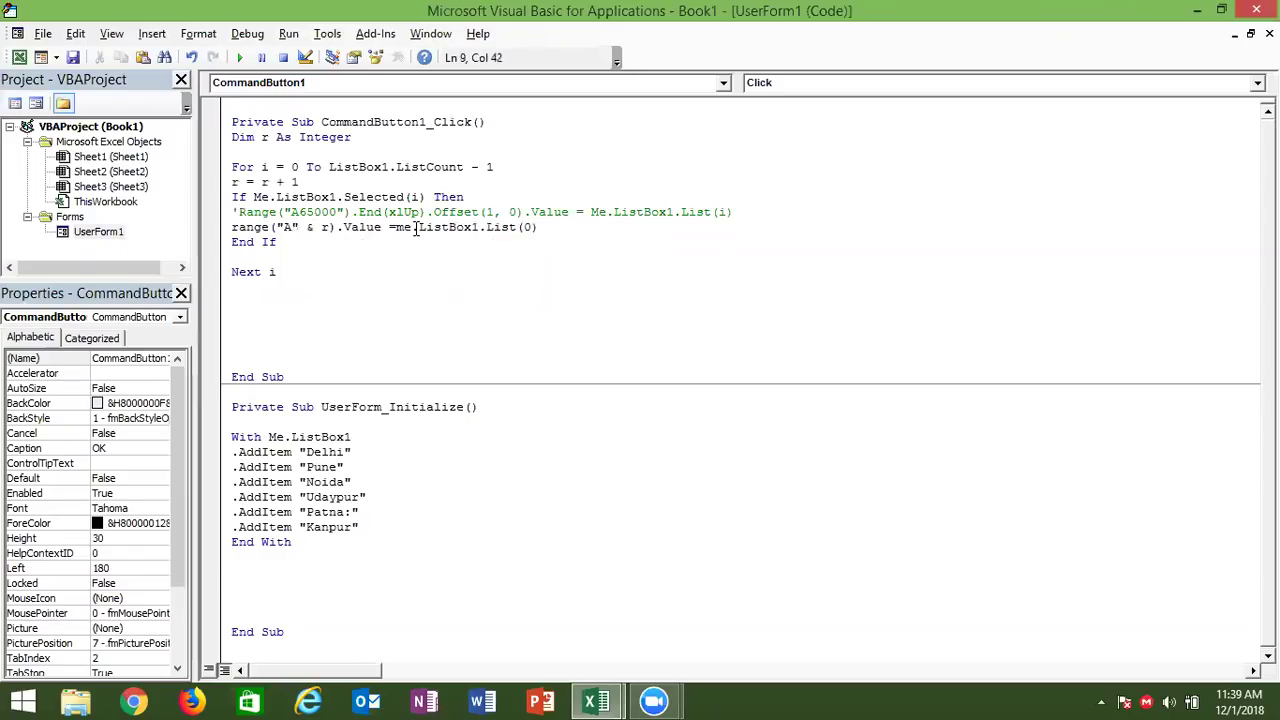
- Highlight List(0) and the loop's starting 0, then return to the Range line
double_click(511, 228)
double_click(528, 228)
double_click(296, 167)
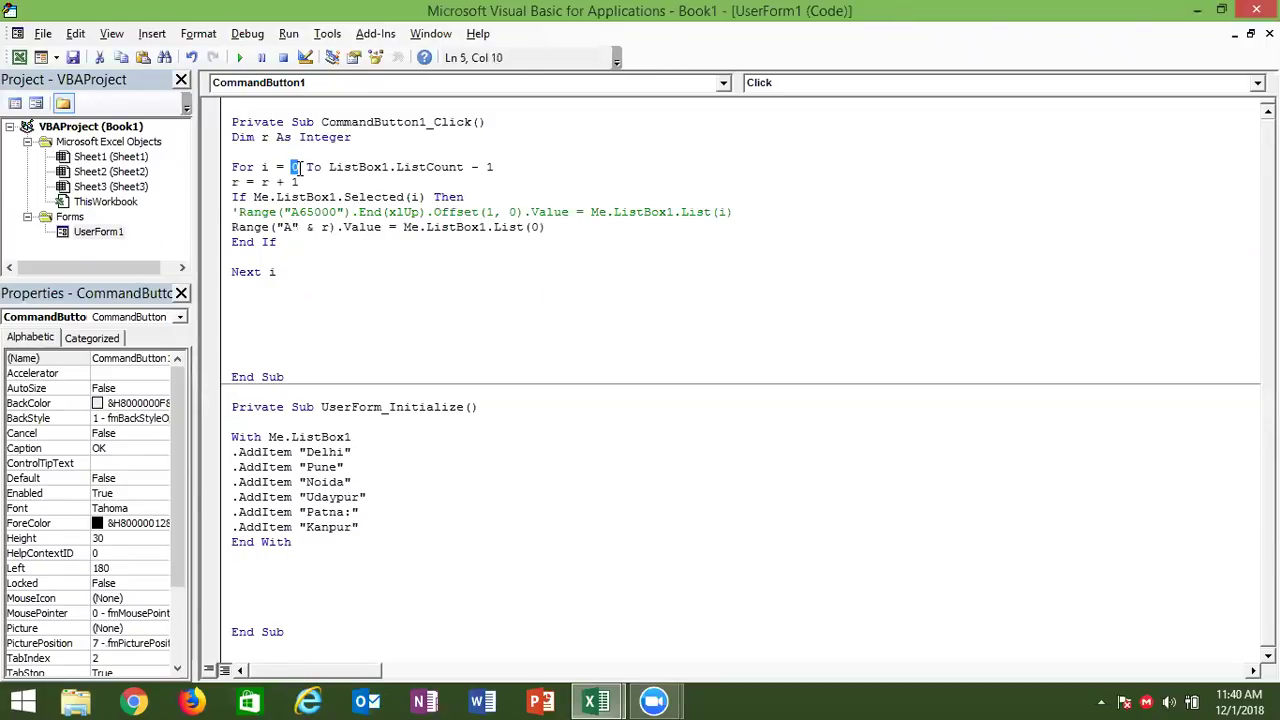
left_click(329, 260)
left_click(232, 227)
- Comment out the Range line and the r = r + 1 line, adding a blank line below
type("'")
left_click(245, 227)
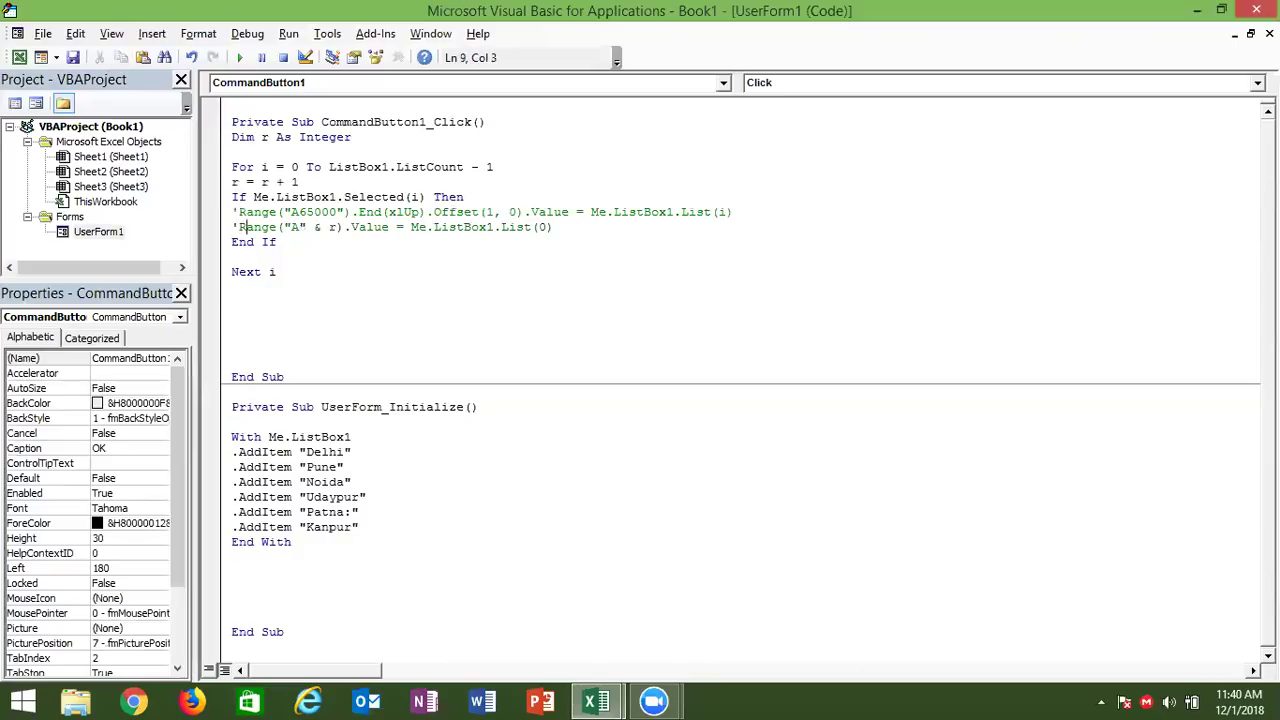
key("End")
key("Return")
key("Return")
key("Return")
double_click(233, 182)
left_click(231, 182)
type("'")
left_click(254, 227)
- Change the loop to run For i = 1 To ListBox1.ListCount
double_click(294, 167)
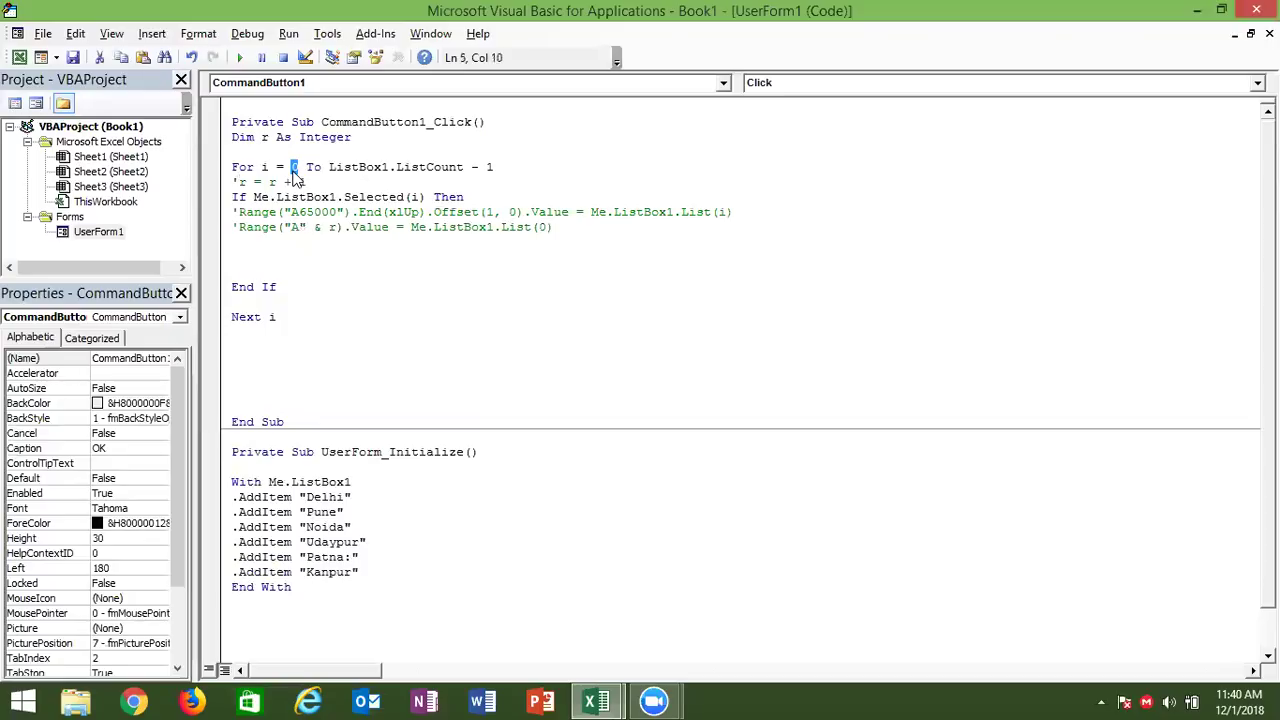
type("1")
left_click_drag(498, 167, 469, 167)
key("BackSpace")
- Duplicate the commented Range("A" & r) line and uncomment the copy
left_click(438, 247)
key("shift+Up")
key("ctrl+c")
key("Right")
key("ctrl+v")
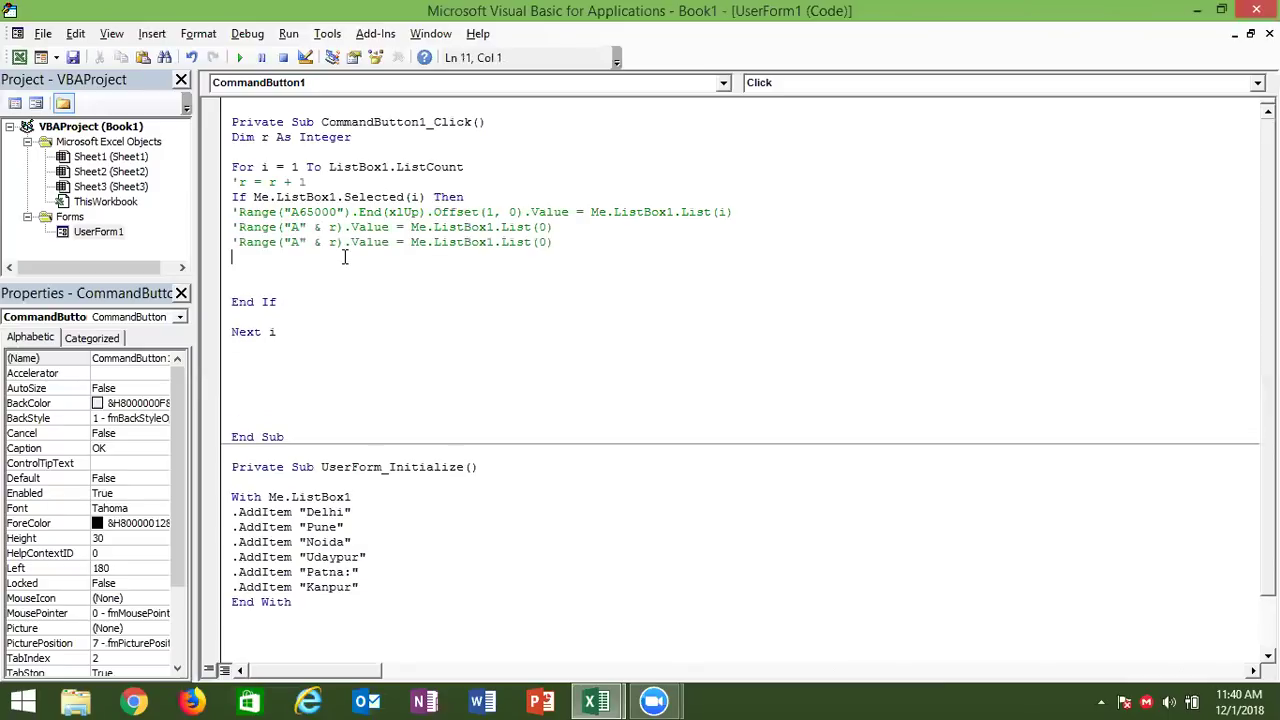
left_click(237, 242)
key("BackSpace")
- Use Selected(i - 1) and List(i - 1) indexes, changing the commented line to List(i)
left_click(421, 196)
type("-1")
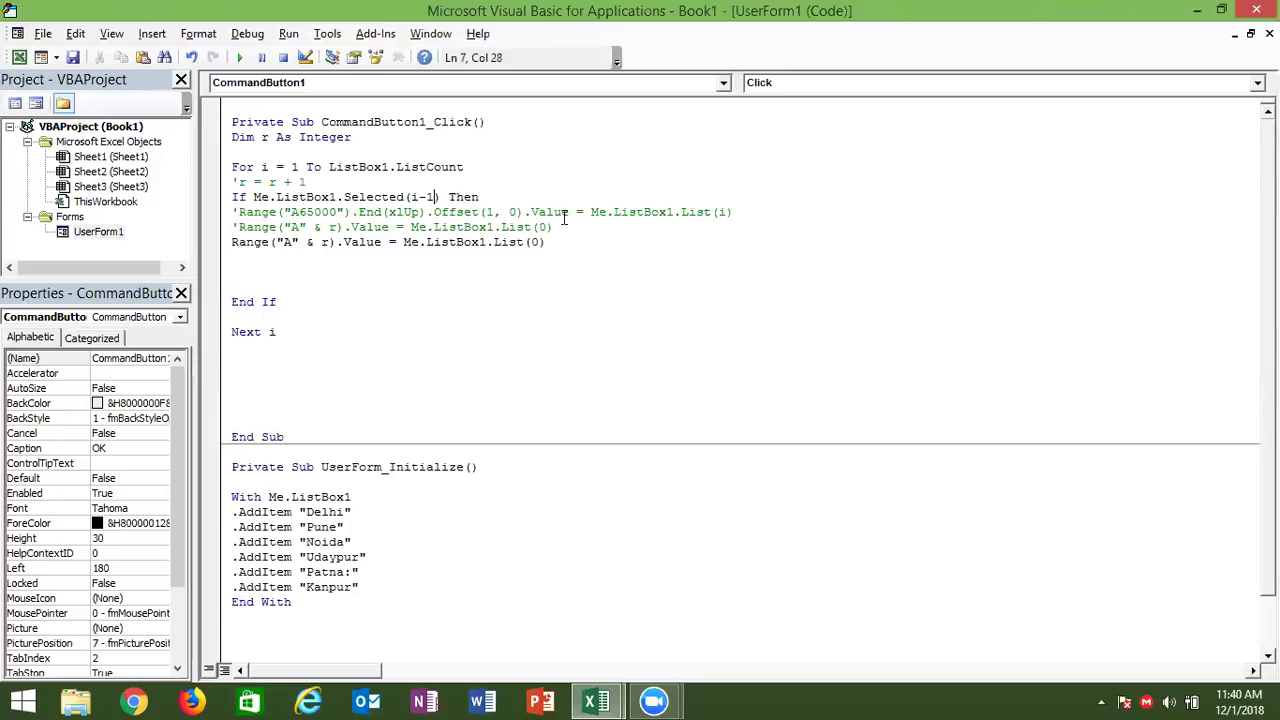
double_click(536, 243)
key("BackSpace")
type("i - 1")
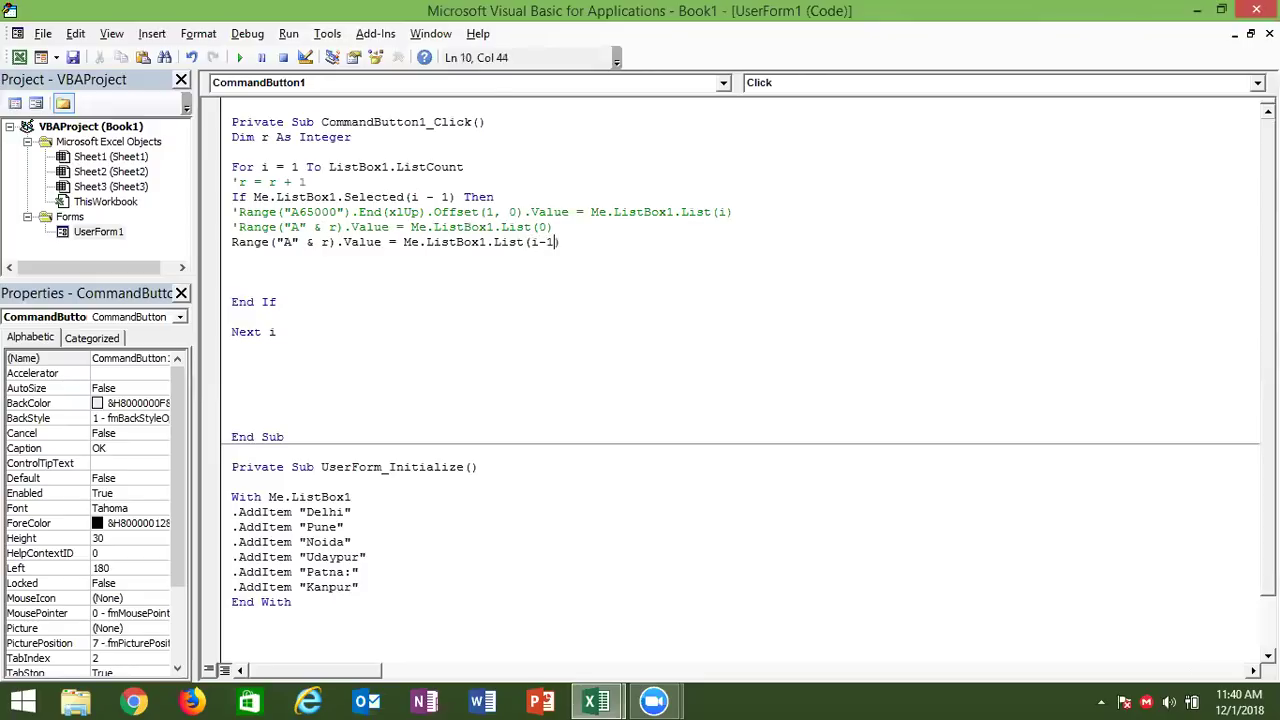
double_click(540, 227)
type("i")
left_click(541, 273)
- Set ListBox1's ListStyle to 1 - fmListStyleOption so cities show checkboxes
double_click(118, 233)
left_click(383, 297)
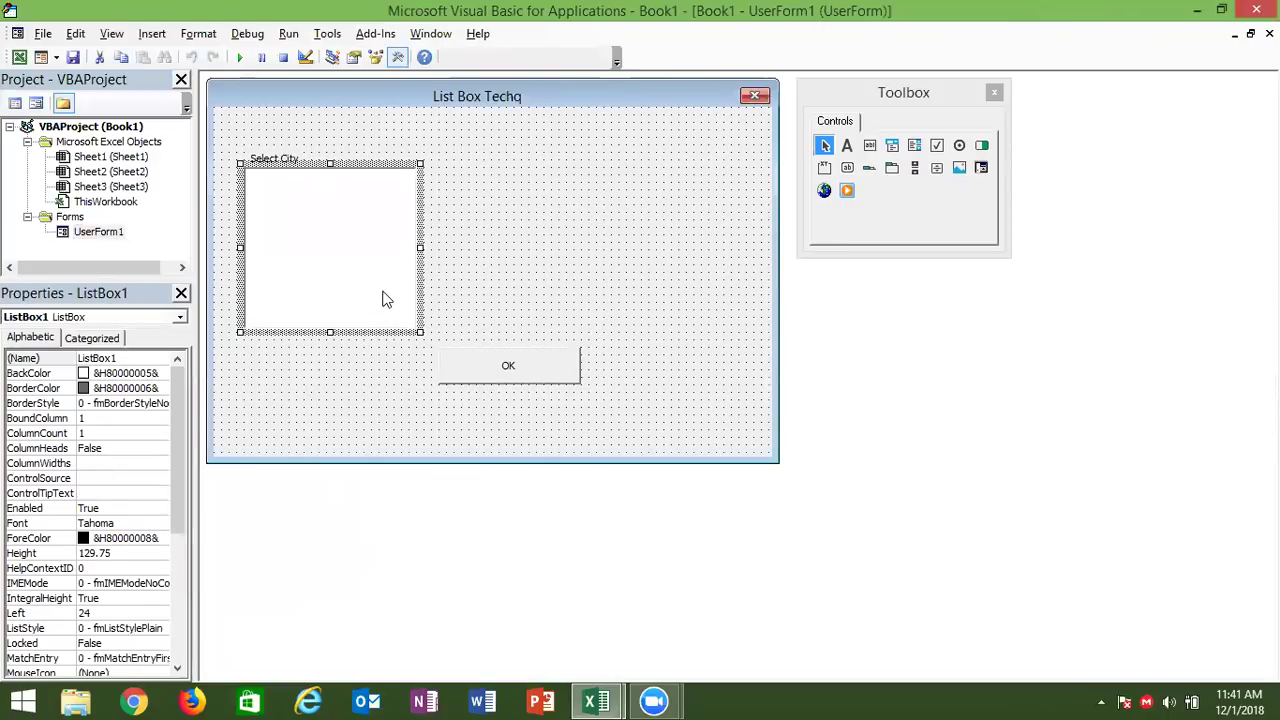
left_click_drag(178, 439, 178, 448)
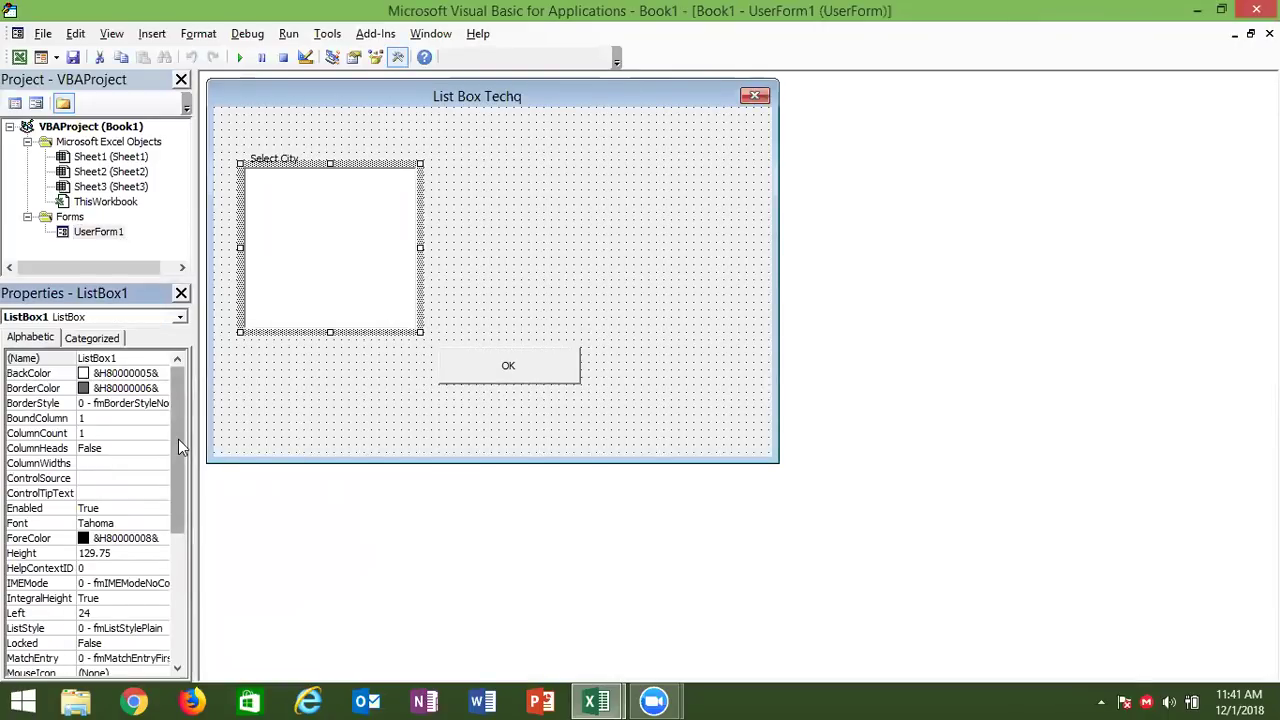
left_click(140, 613)
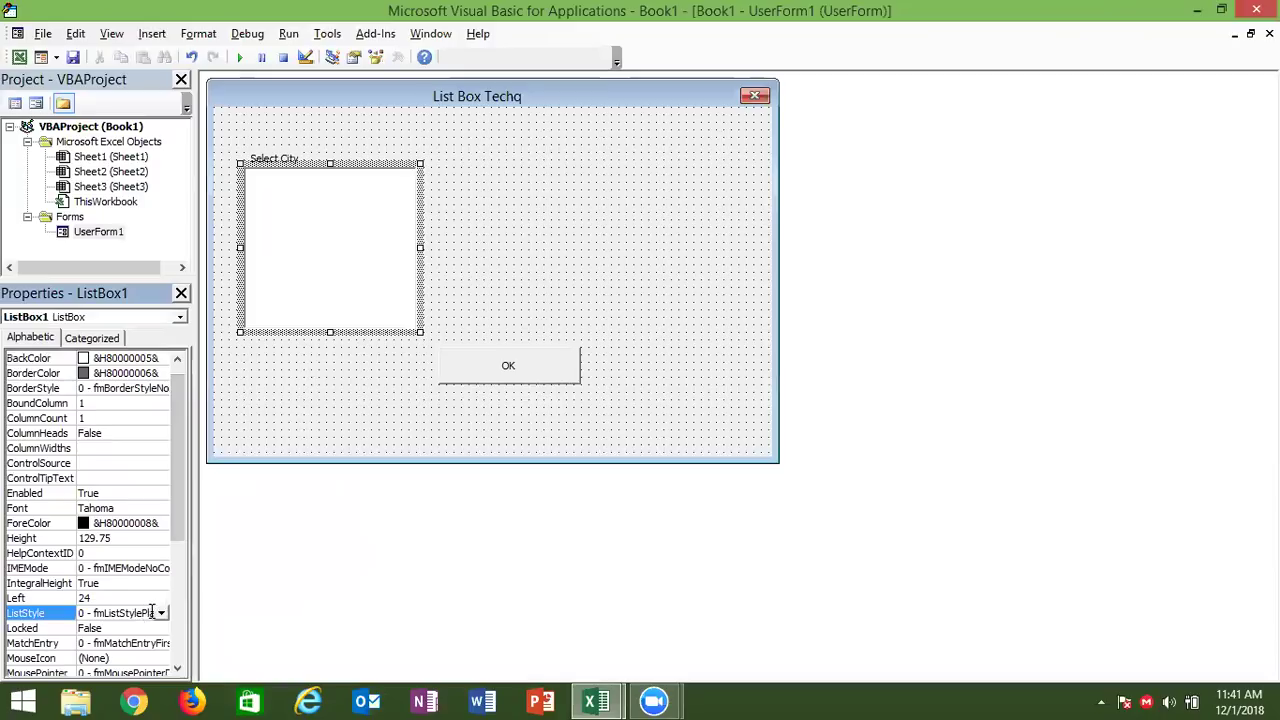
left_click(161, 613)
left_click(163, 639)
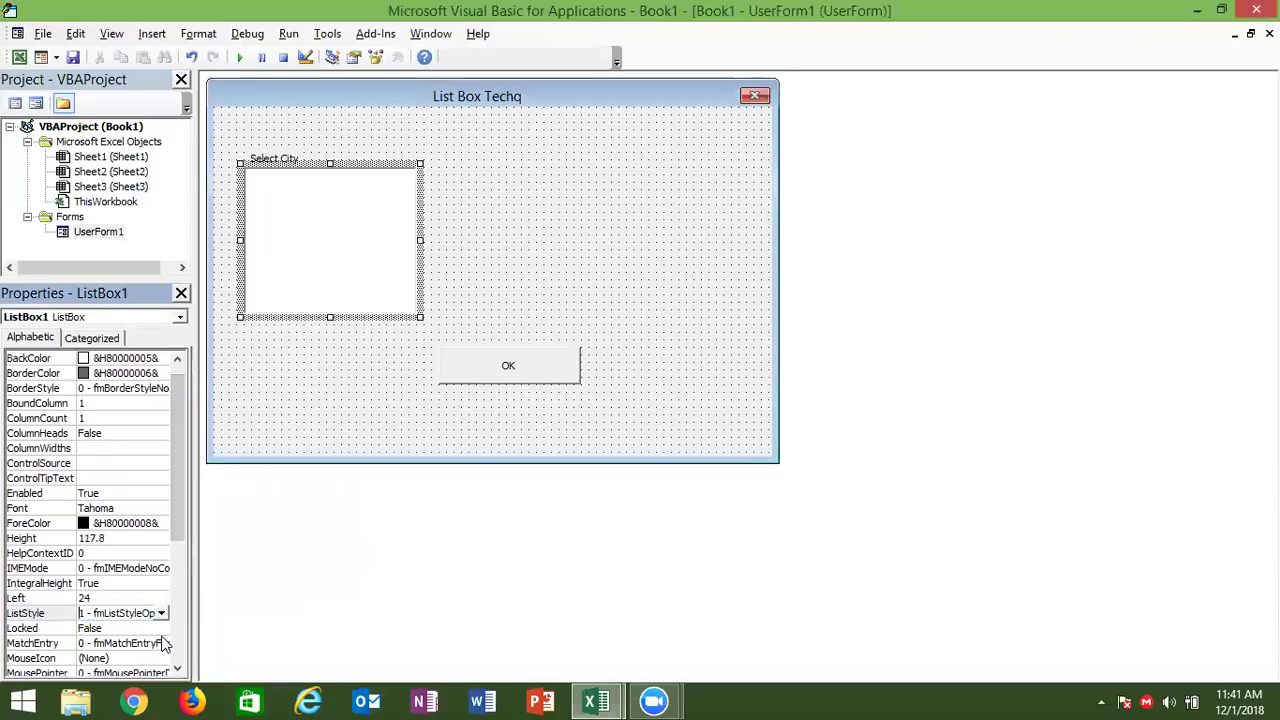
- Run UserForm1 and tick Noida in the city list
left_click(262, 426)
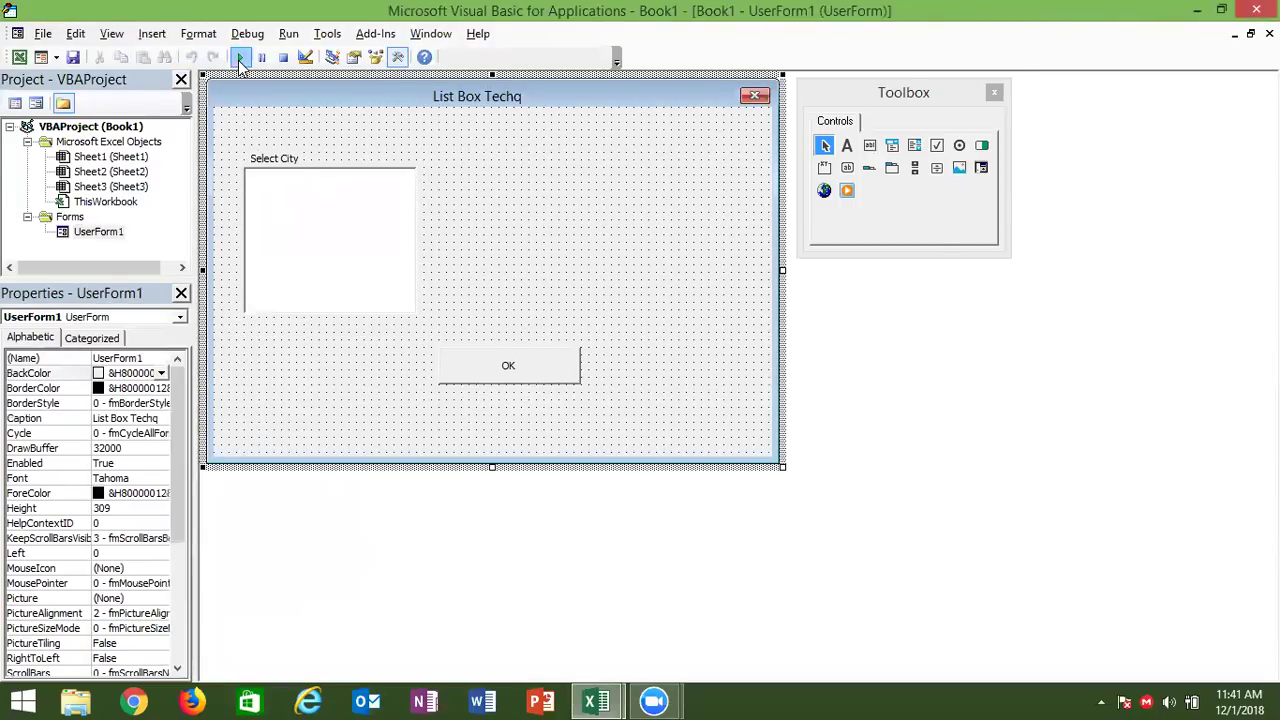
left_click(240, 57)
left_click(400, 279)
- Tick Udaypur and Patna in the running form, then close the form
left_click(400, 294)
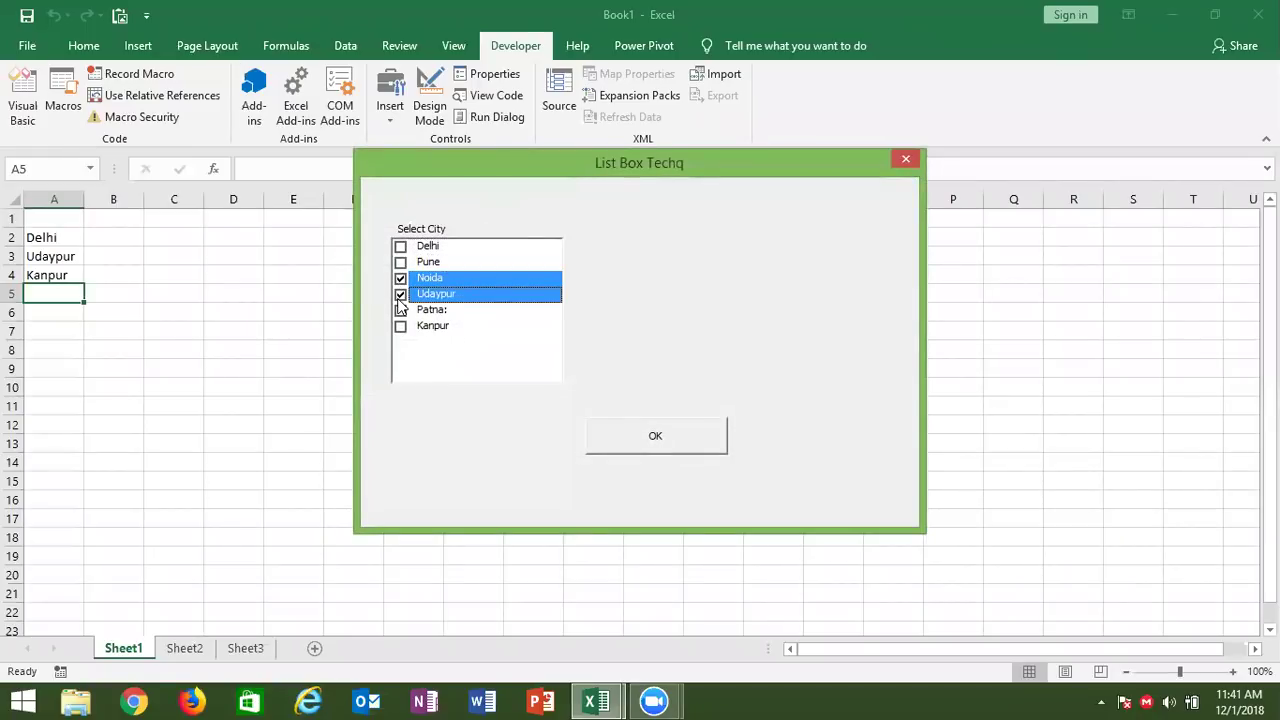
left_click(400, 310)
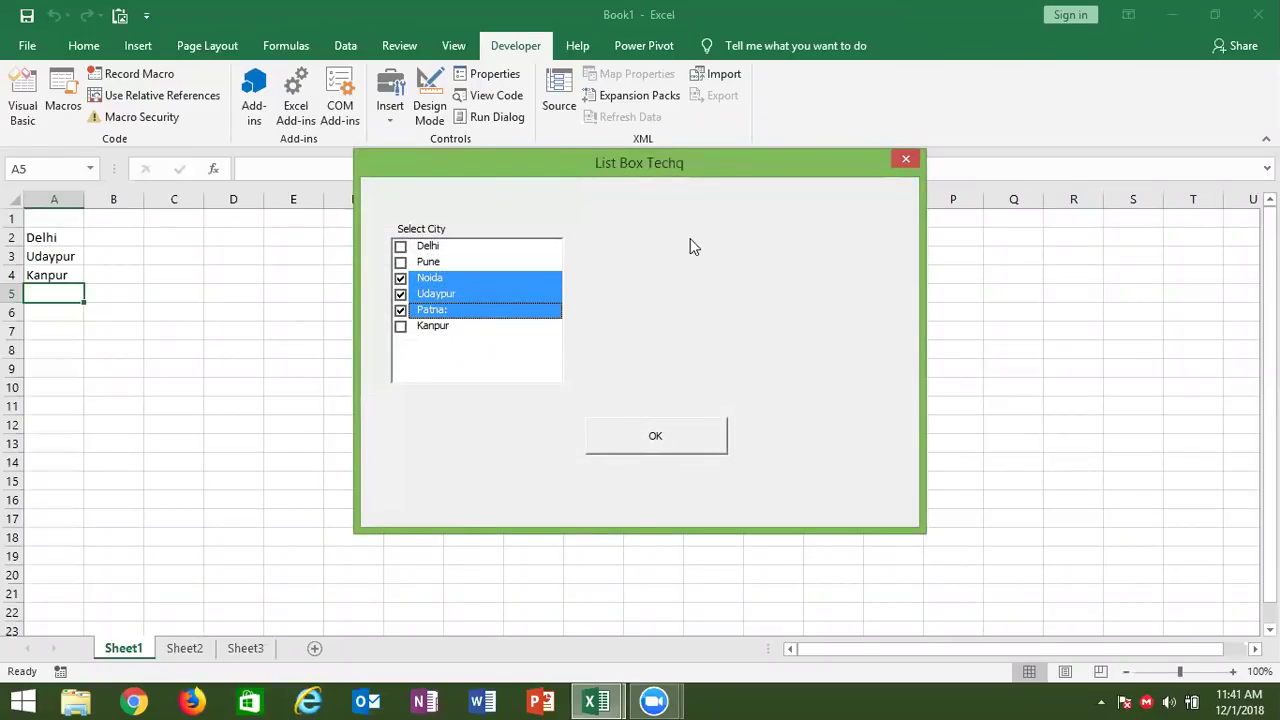
left_click(906, 160)
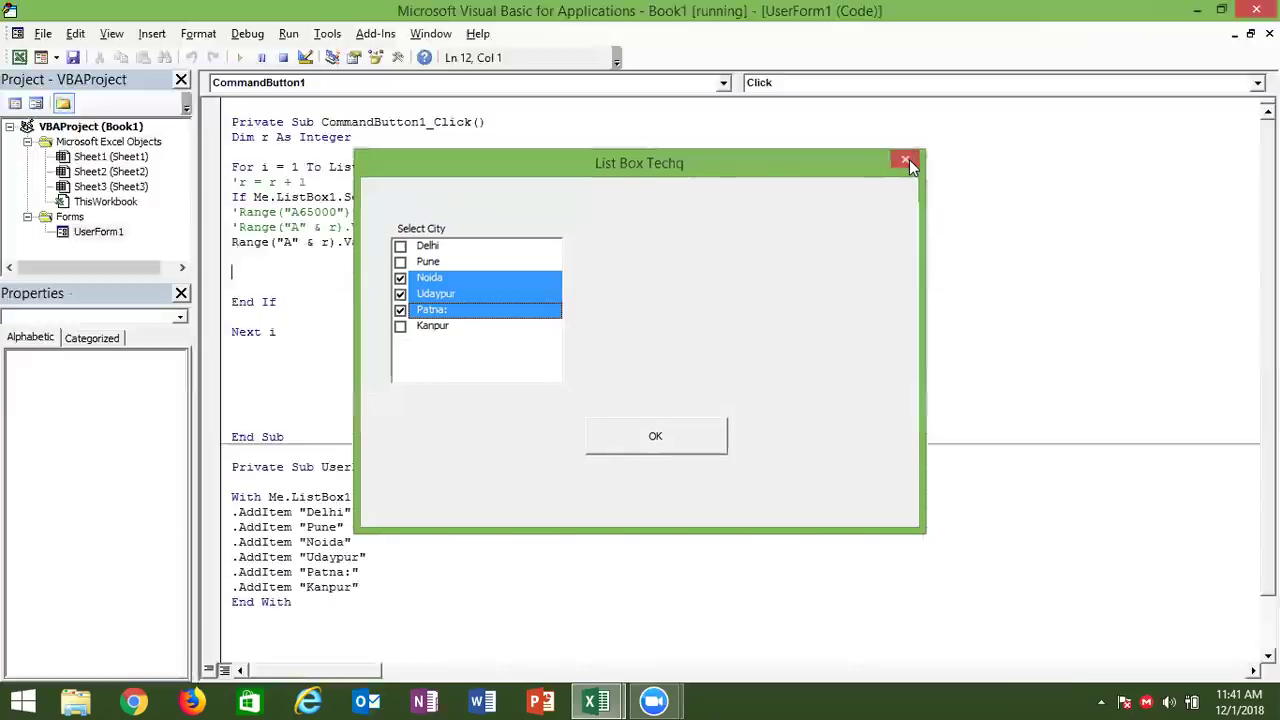
- Switch to the Book1 - Excel window and show its empty Sheet2
left_click(601, 700)
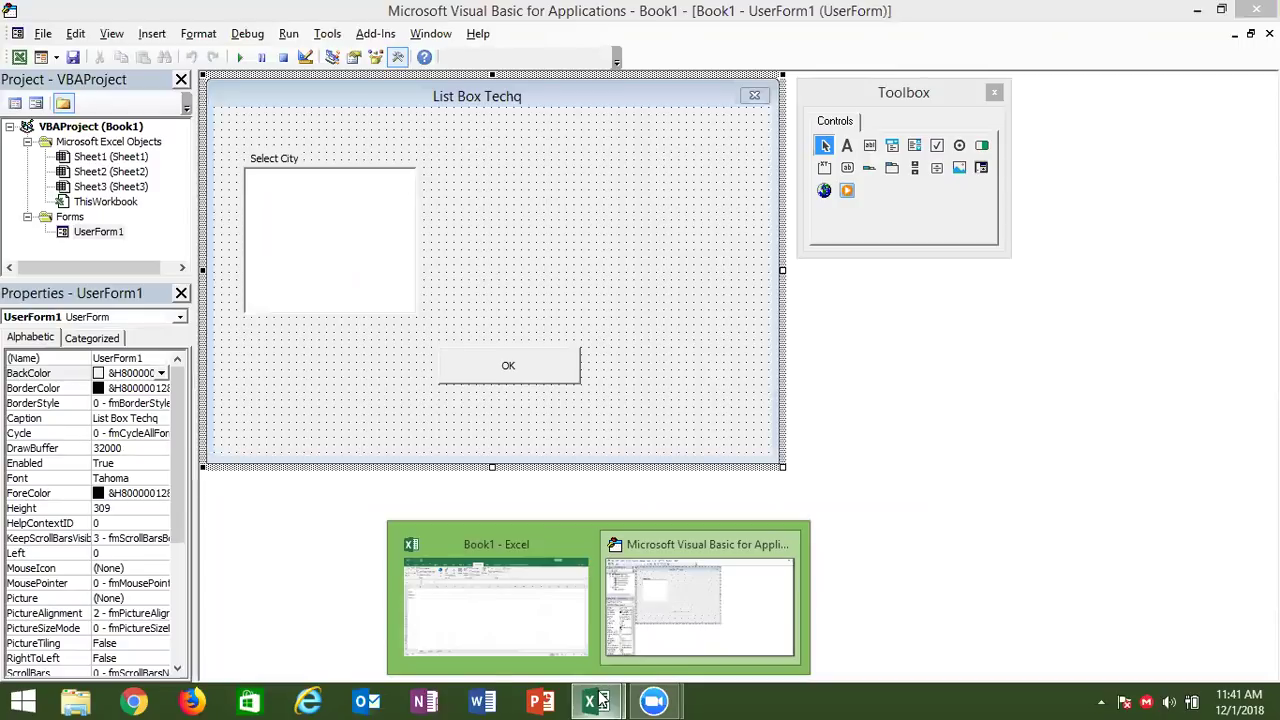
left_click(549, 623)
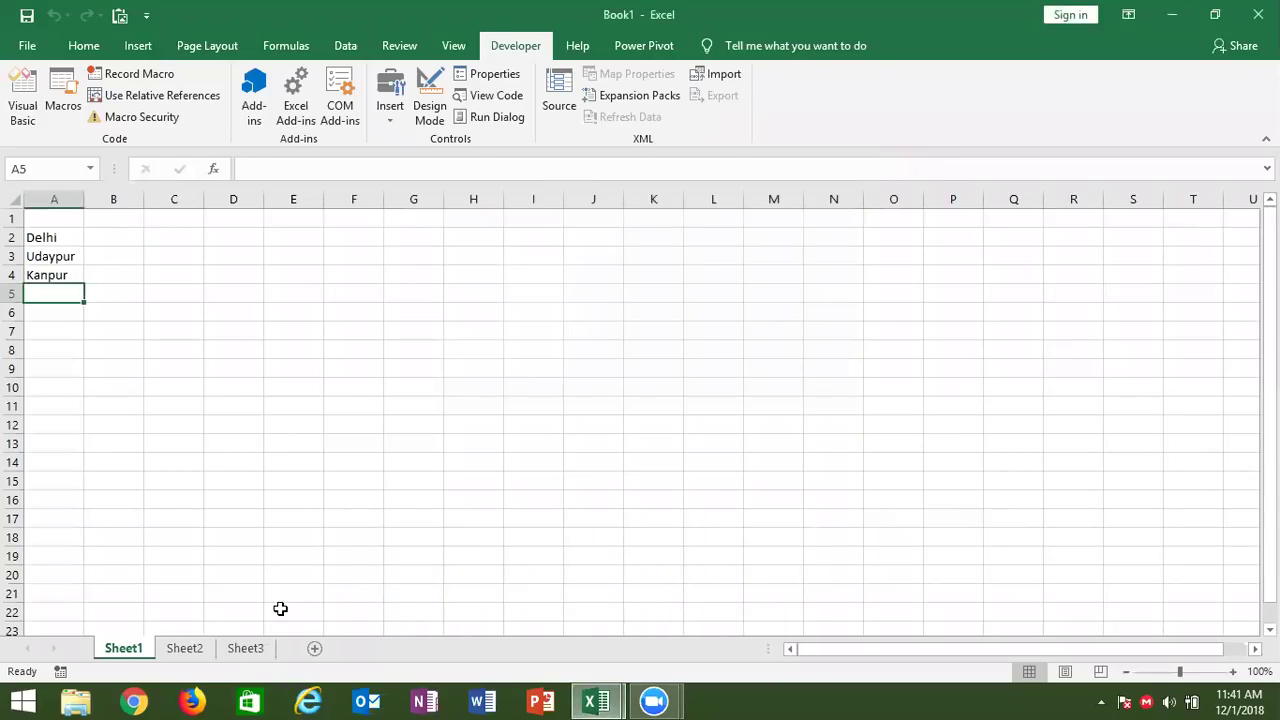
left_click(189, 649)
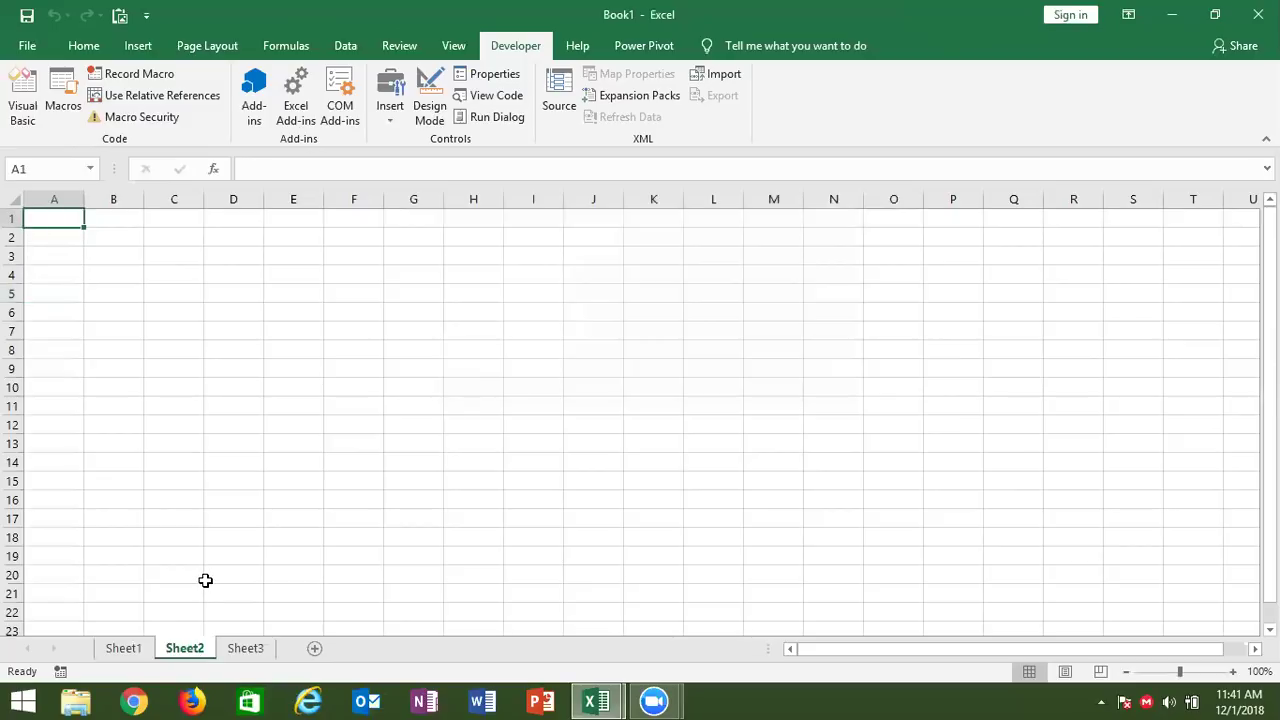
- Open the Class_file workbook
left_click(28, 46)
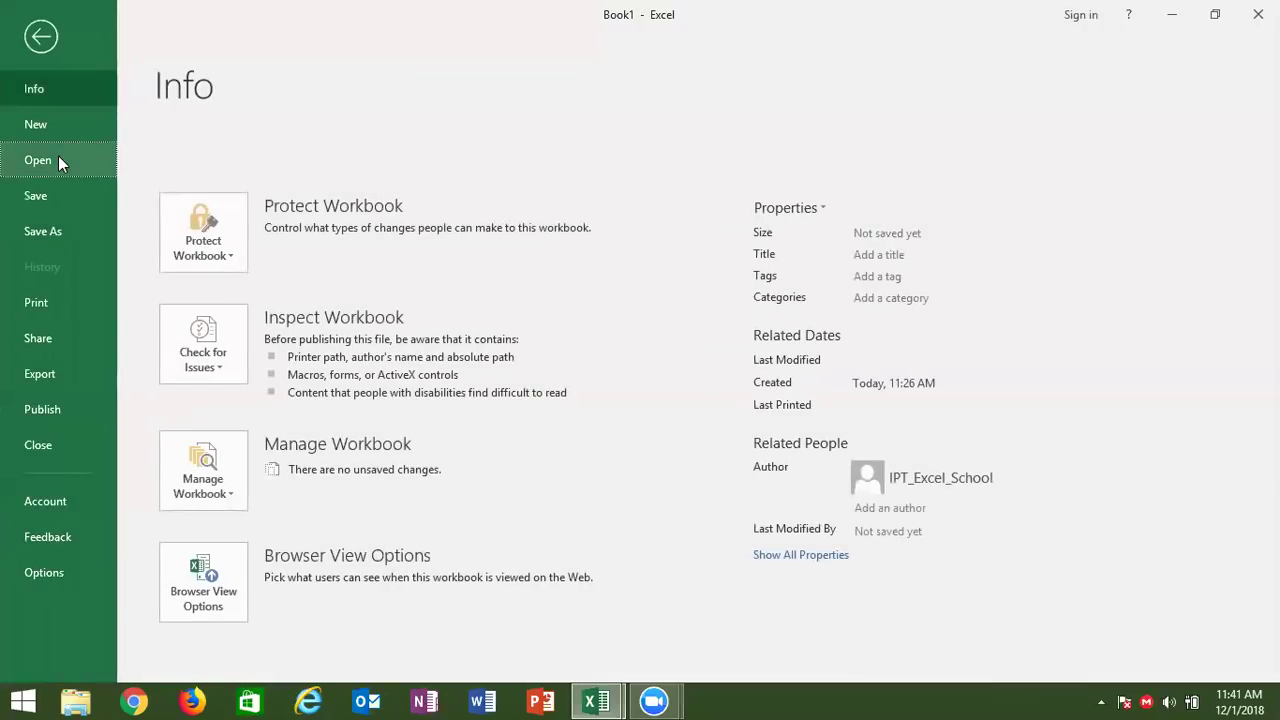
left_click(58, 160)
key("Escape")
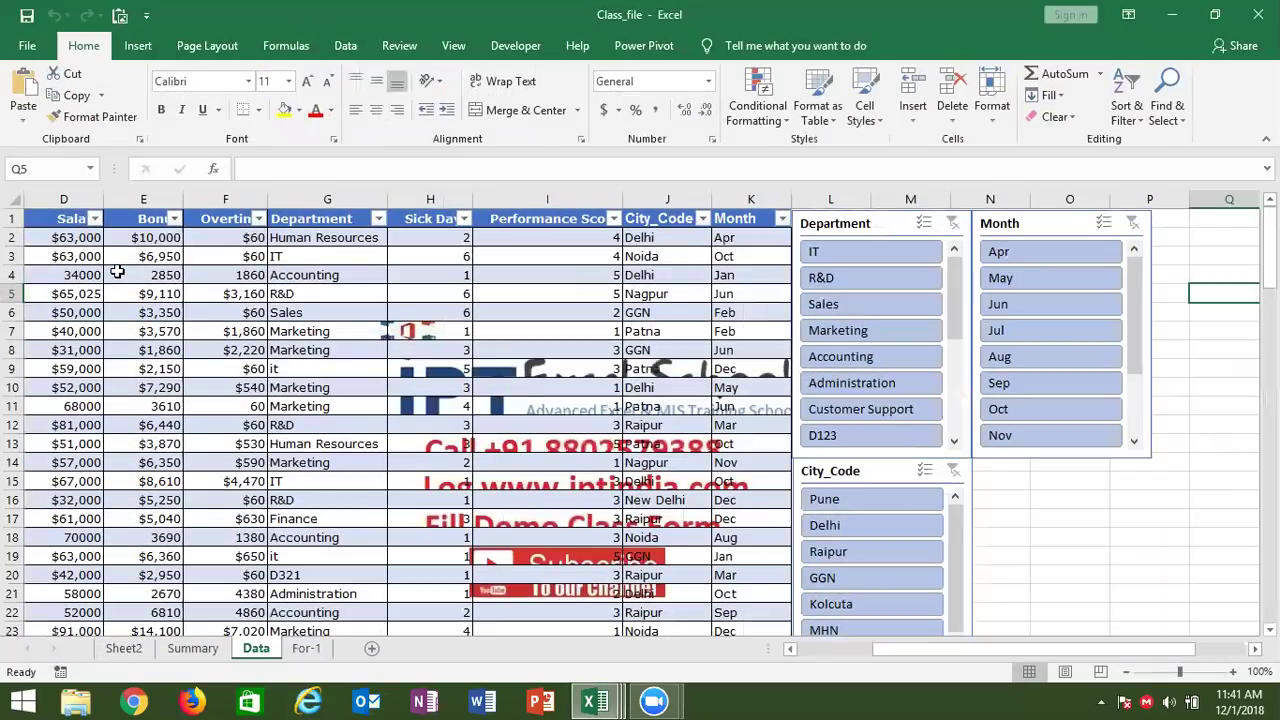
- Select and copy the Data table A1:K109, then return to Book1
left_click(117, 274)
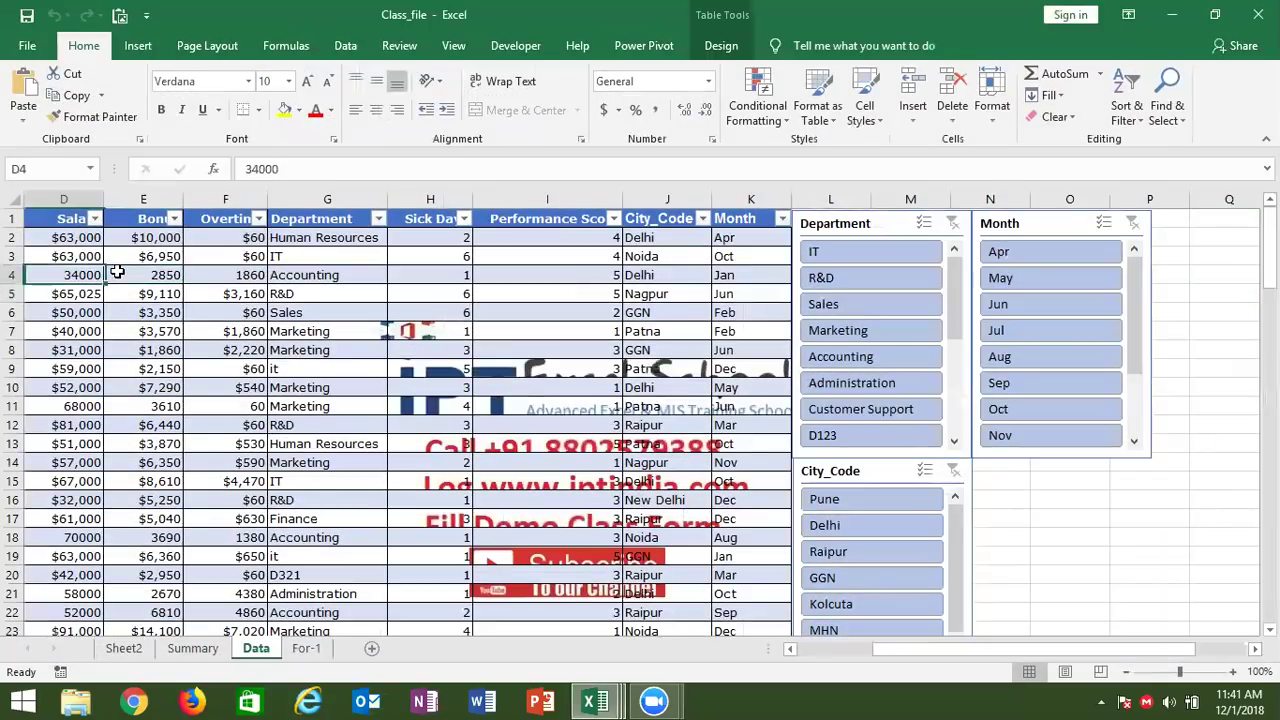
key("Home")
key("Up")
key("Up")
key("Up")
key("shift+Right")
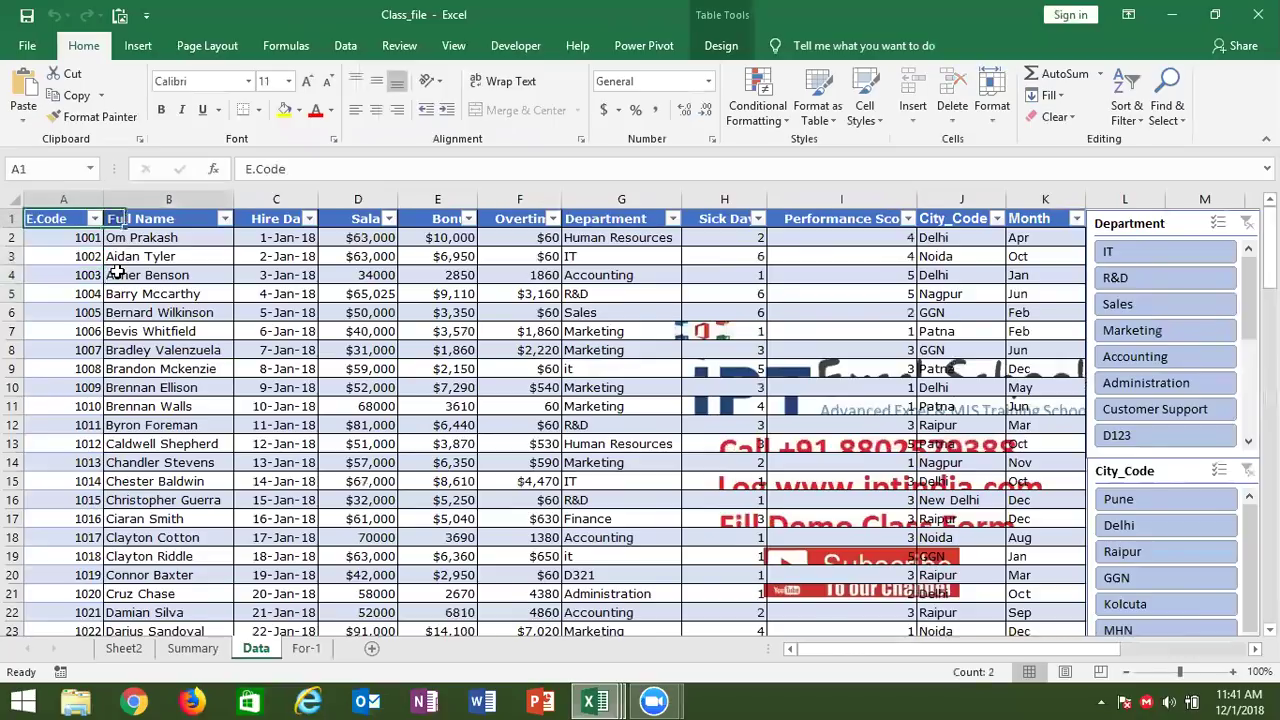
key("shift+Right")
key("shift+Right")
key("shift+Right")
key("shift+Right")
key("shift+Right")
key("shift+Right")
key("shift+Right")
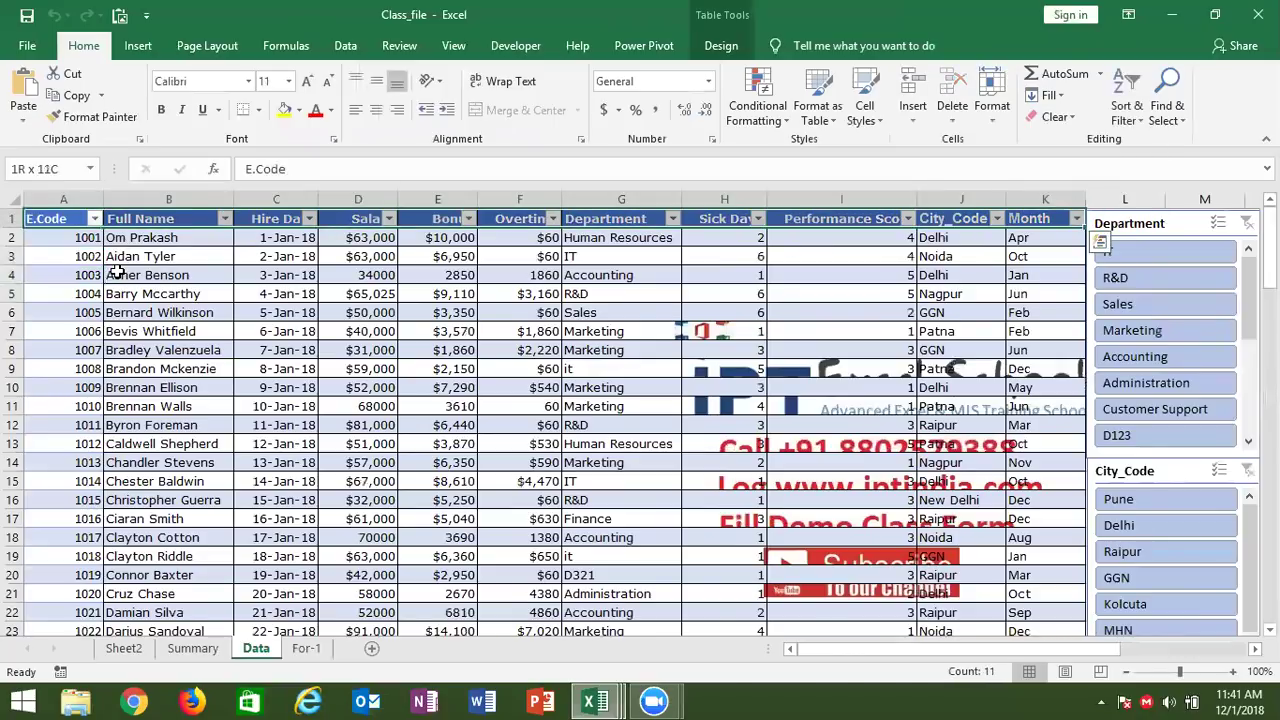
key("shift+Down")
key("shift+Down")
key("shift+Down")
key("shift+Down")
key("shift+Down")
key("shift+Down")
key("shift+Down")
key("shift+Down")
key("shift+Down")
key("shift+Down")
key("shift+Down")
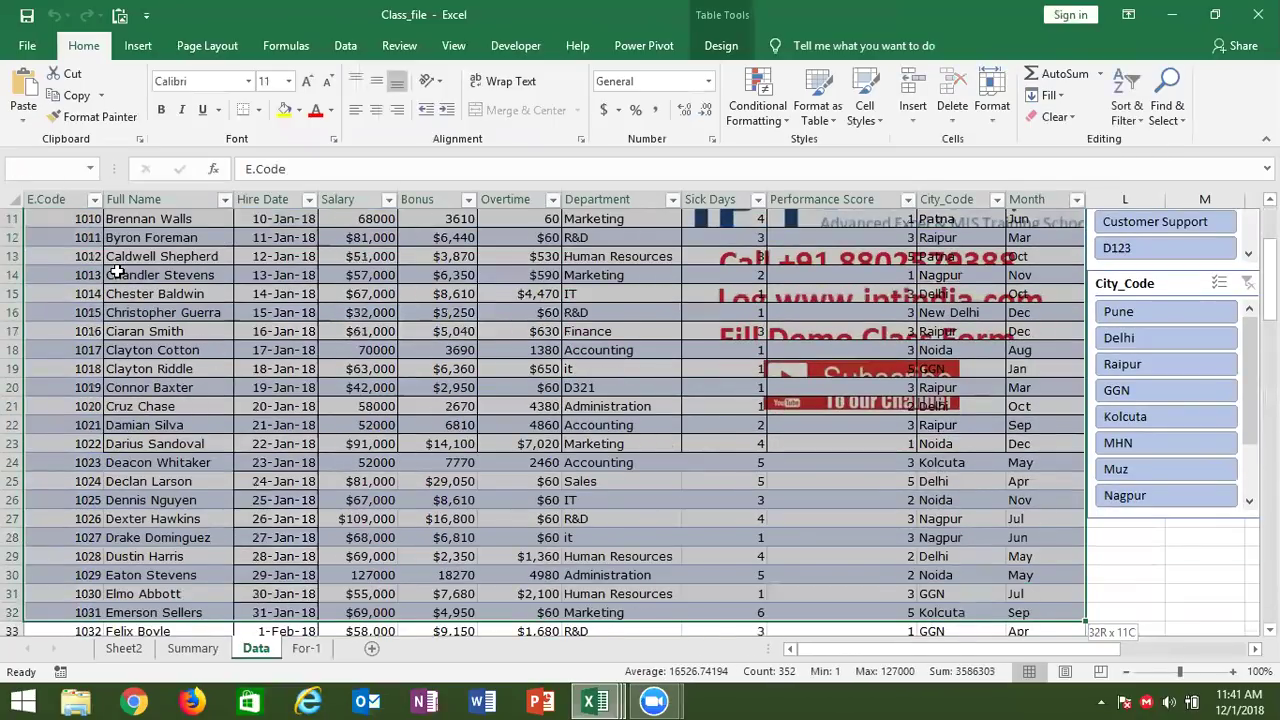
key("shift+Down")
key("shift+Down")
key("shift+Down")
key("shift+Down")
key("shift+Down")
key("shift+Down")
key("shift+Down")
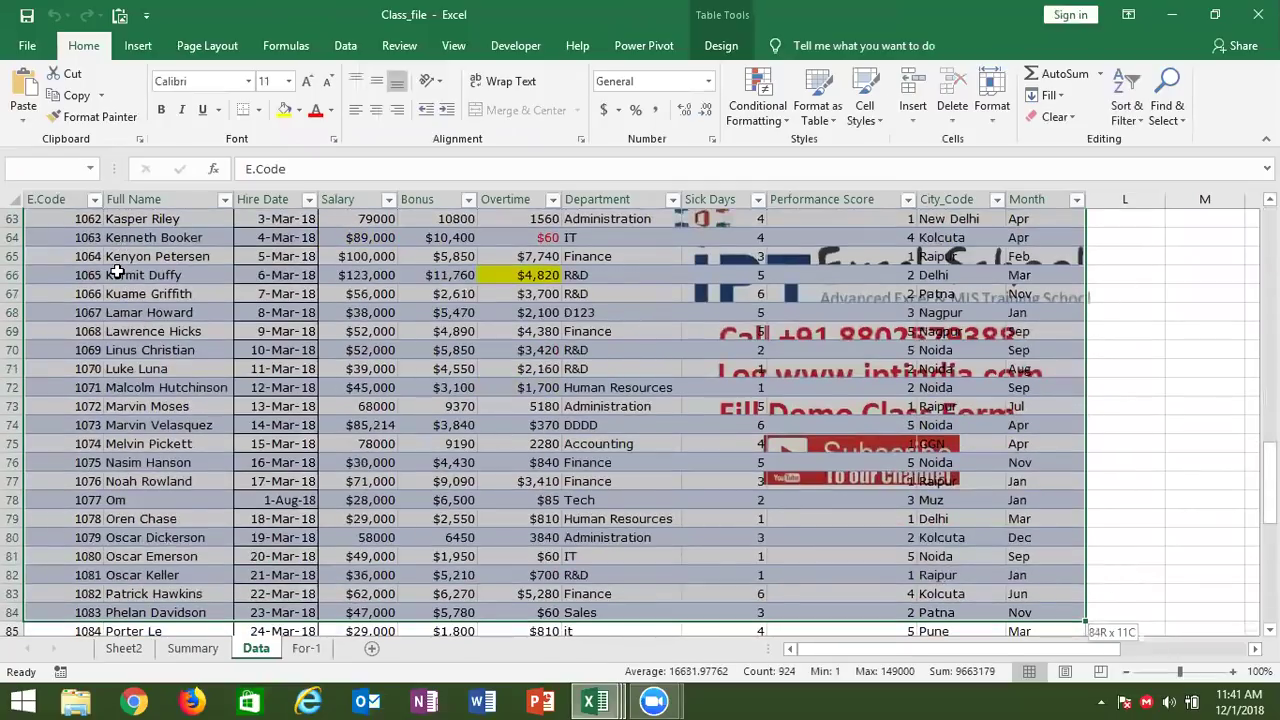
key("shift+Down")
key("shift+Down")
key("shift+Down")
key("ctrl+c")
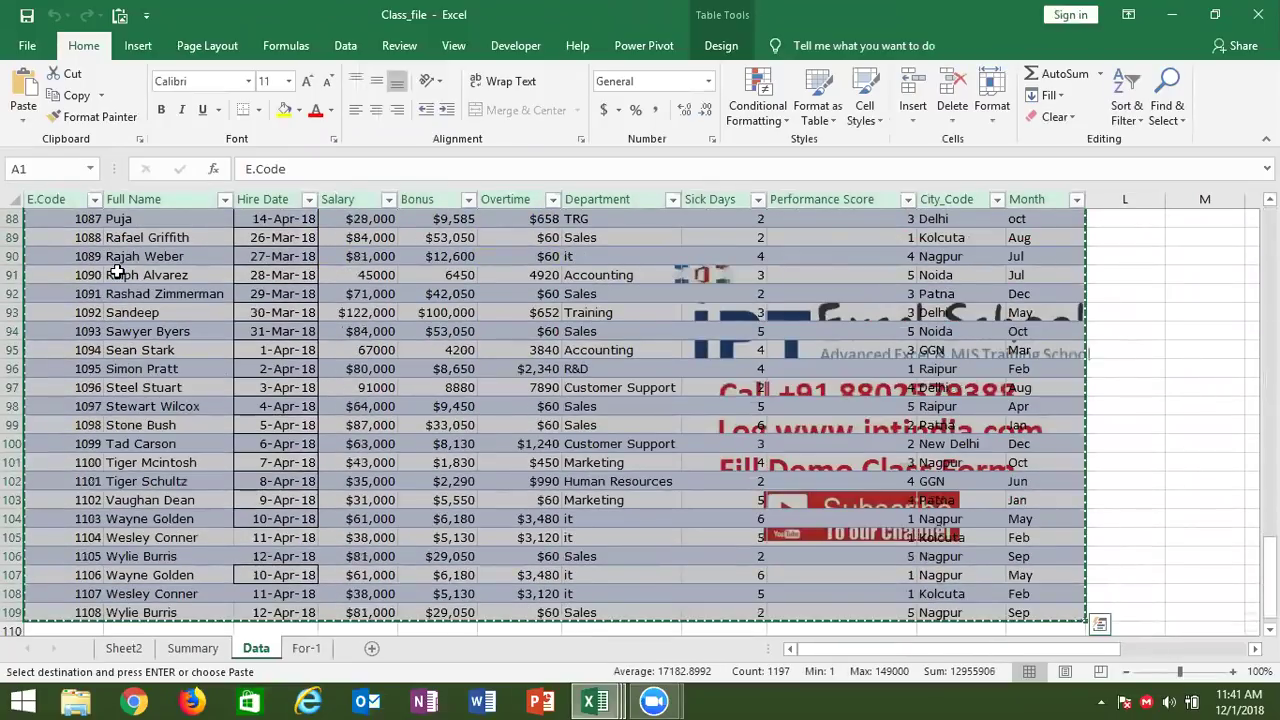
key("ctrl+Tab")
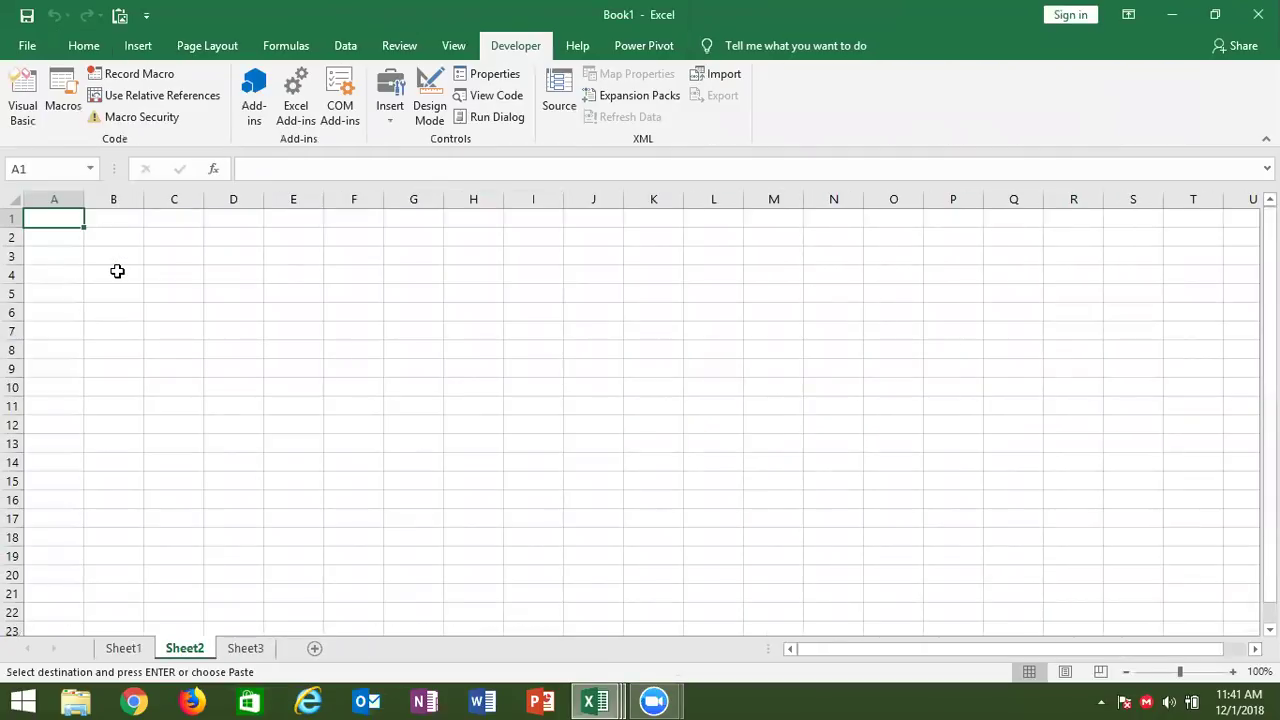
- Paste the table as values at A1, format Hire Date as dates, and autofit Full Name
left_click(88, 48)
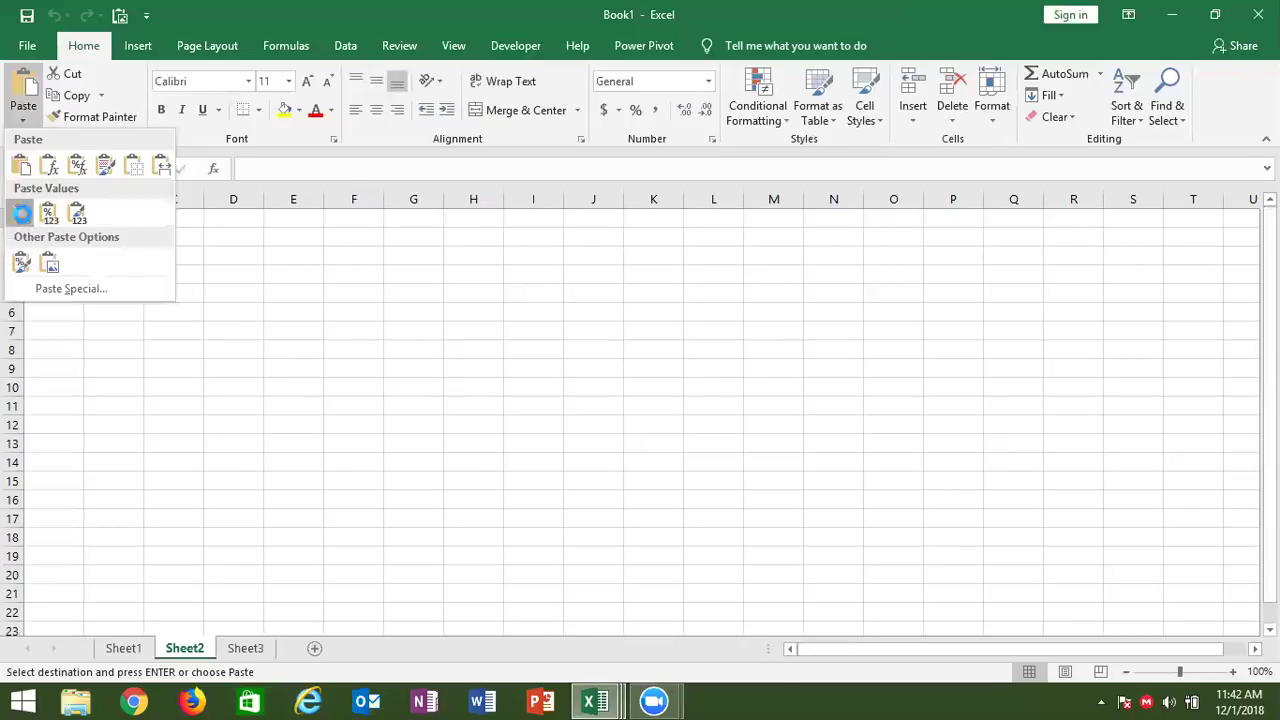
left_click(21, 215)
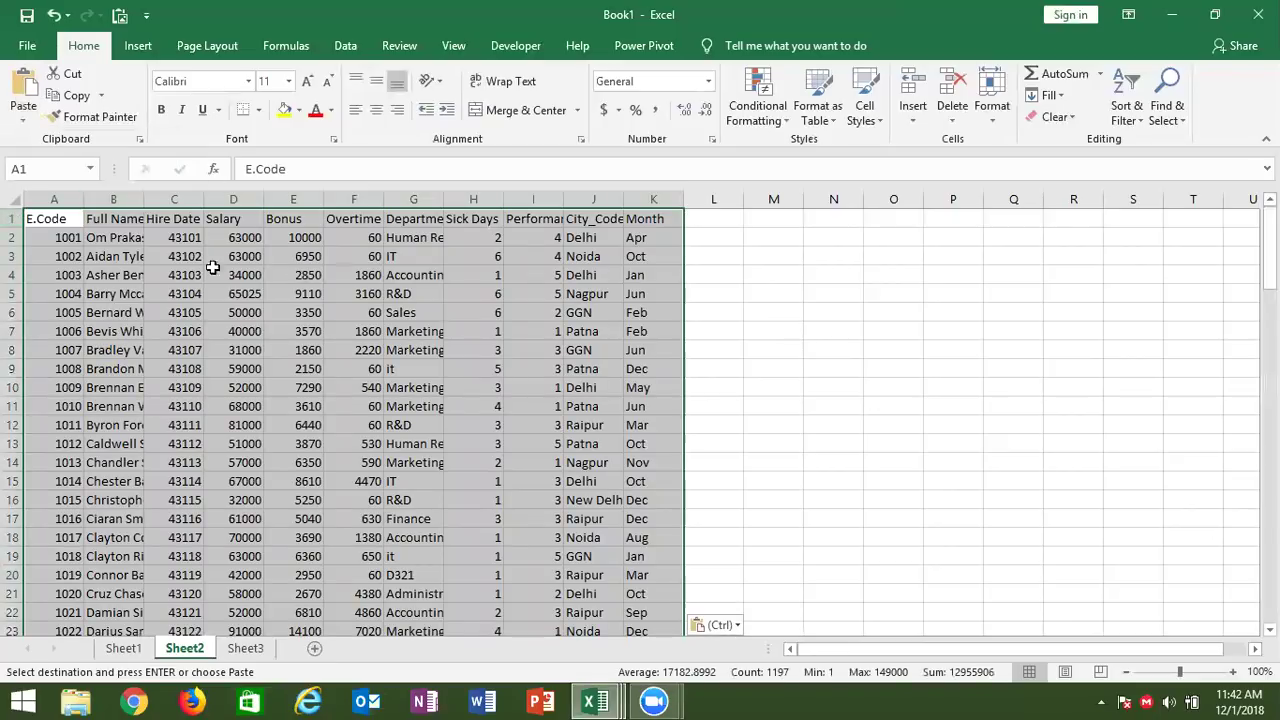
left_click(130, 257)
left_click(181, 195)
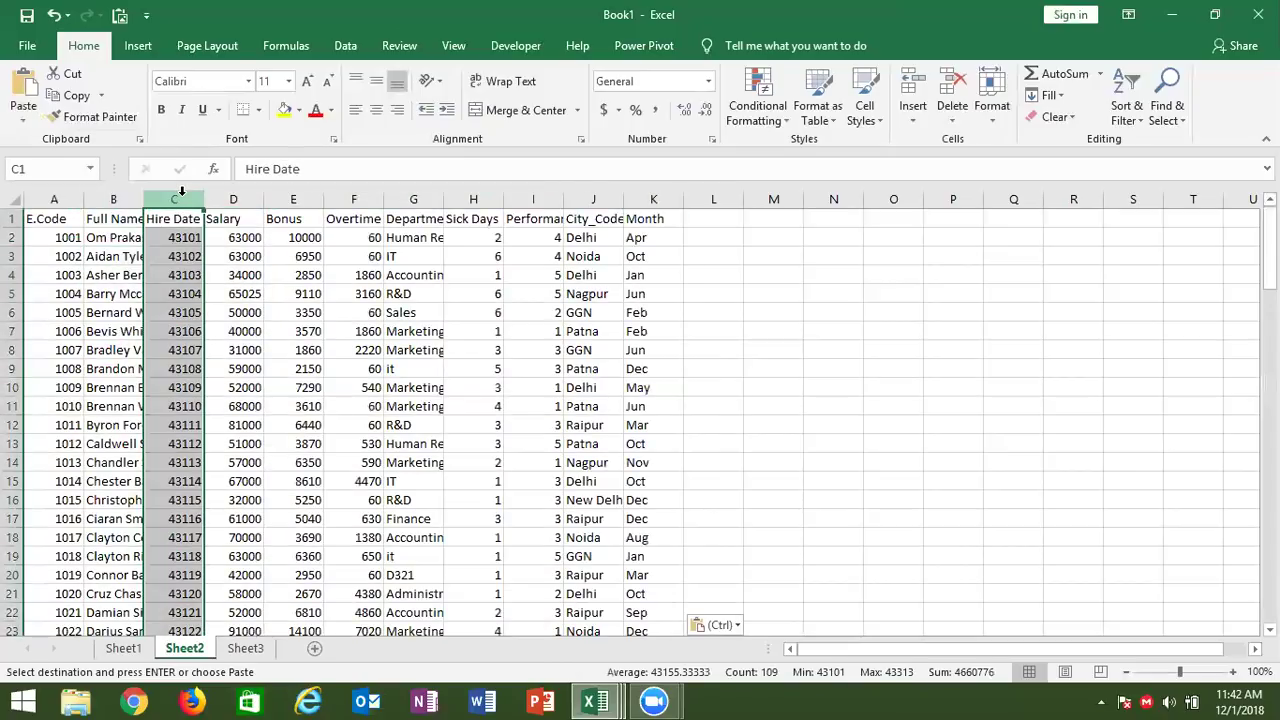
key("ctrl+shift+numbersign")
left_click(121, 255)
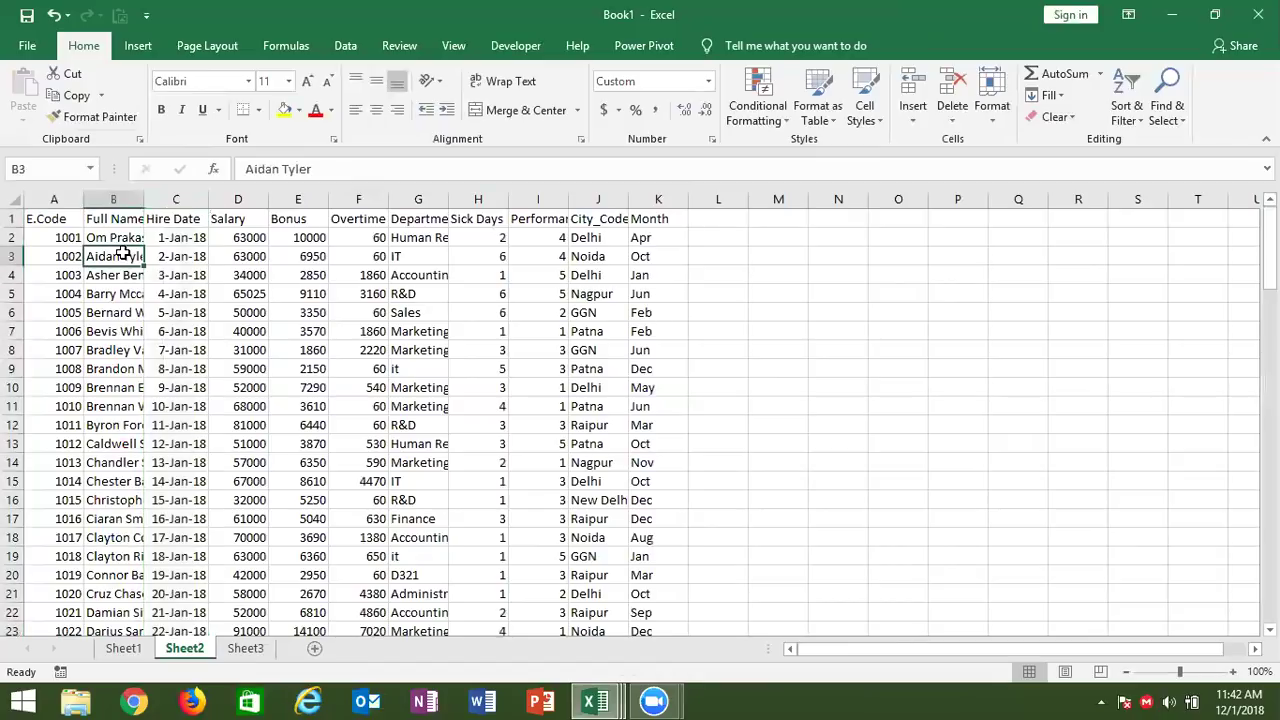
double_click(145, 199)
left_click(213, 289)
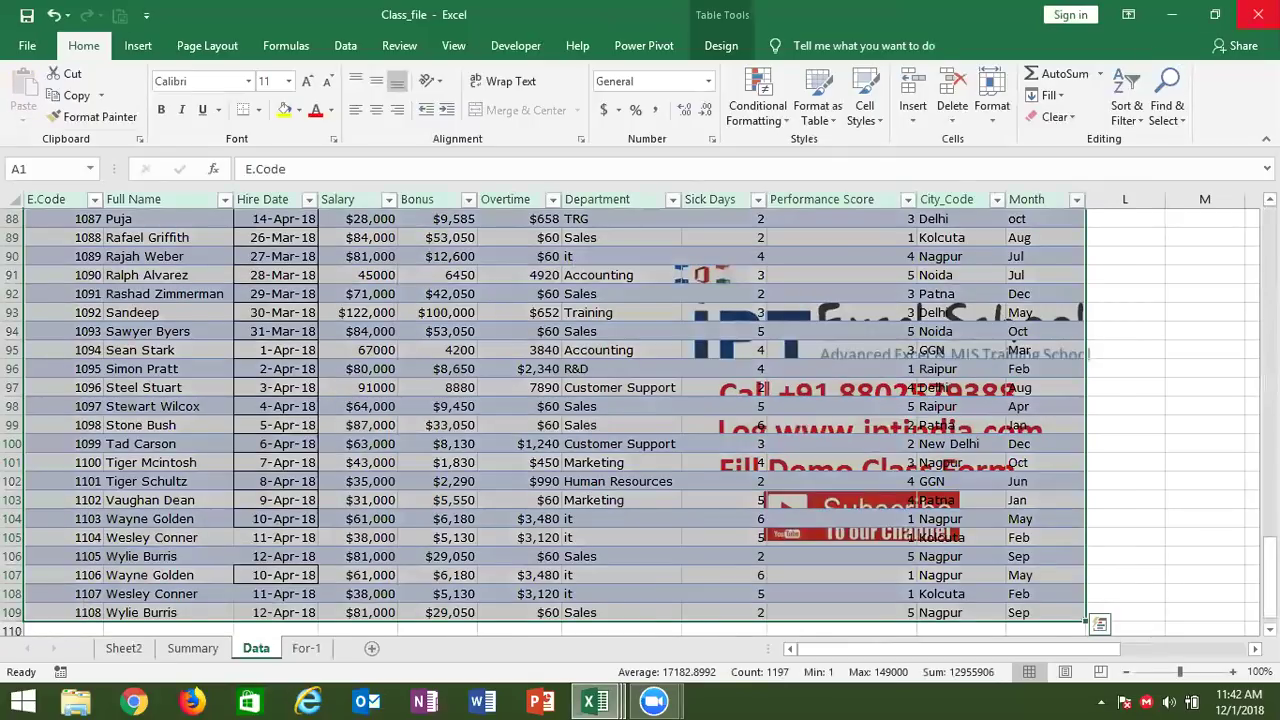
- Close Class_file while keeping Book1 open, then check the Overtime value in F9
left_click(1257, 14)
left_click(1257, 14)
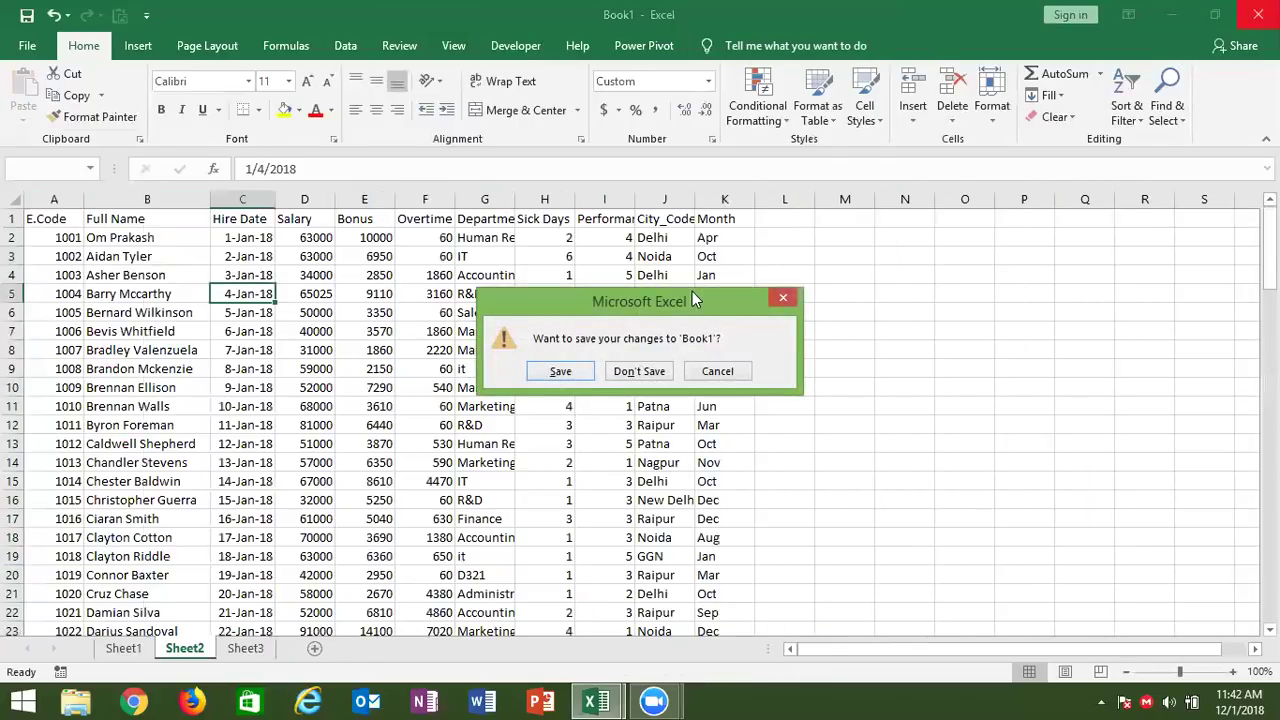
left_click(714, 371)
key("alt+F11")
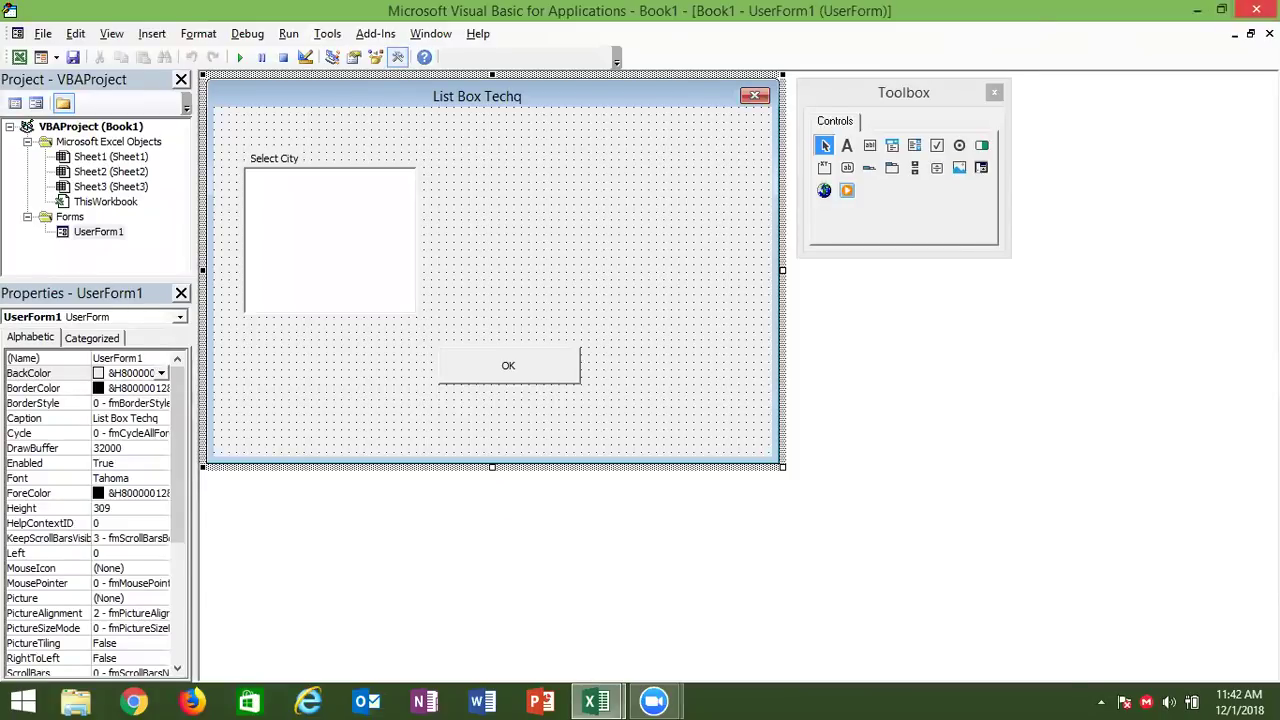
left_click(1256, 10)
left_click(413, 365)
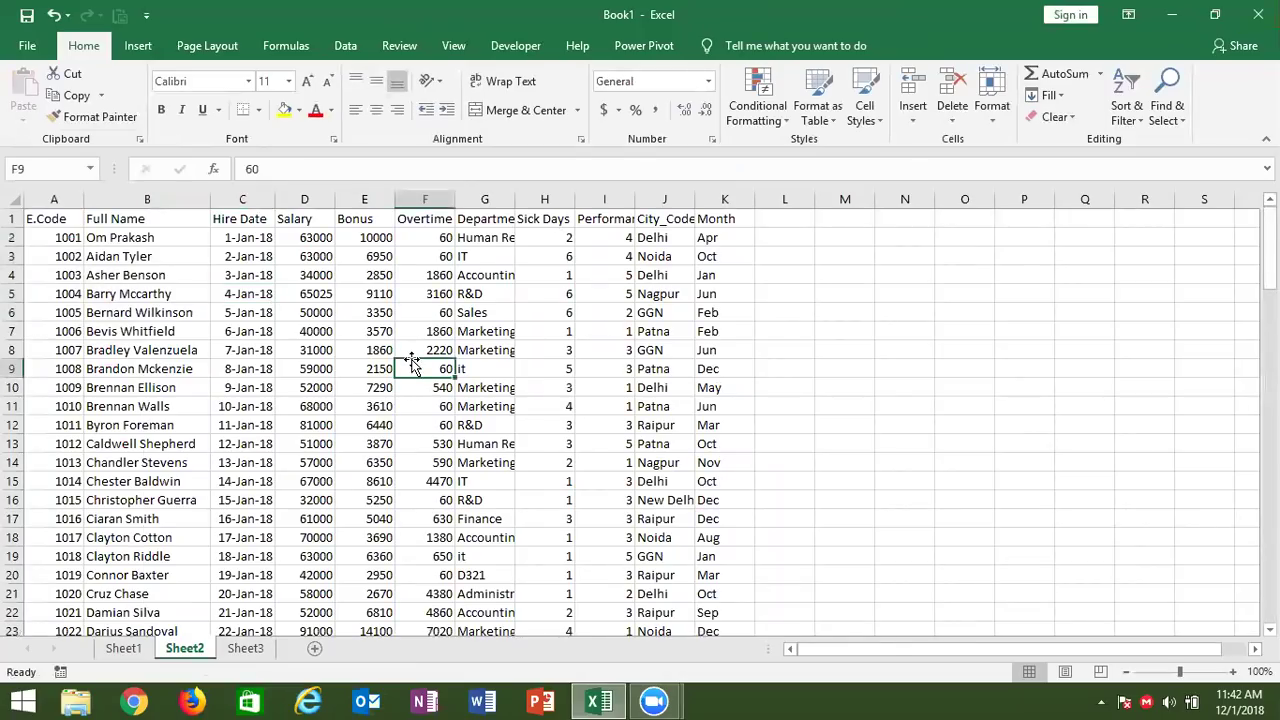
- Review the employee table by selecting its full range, then selecting row 3
left_click(268, 276)
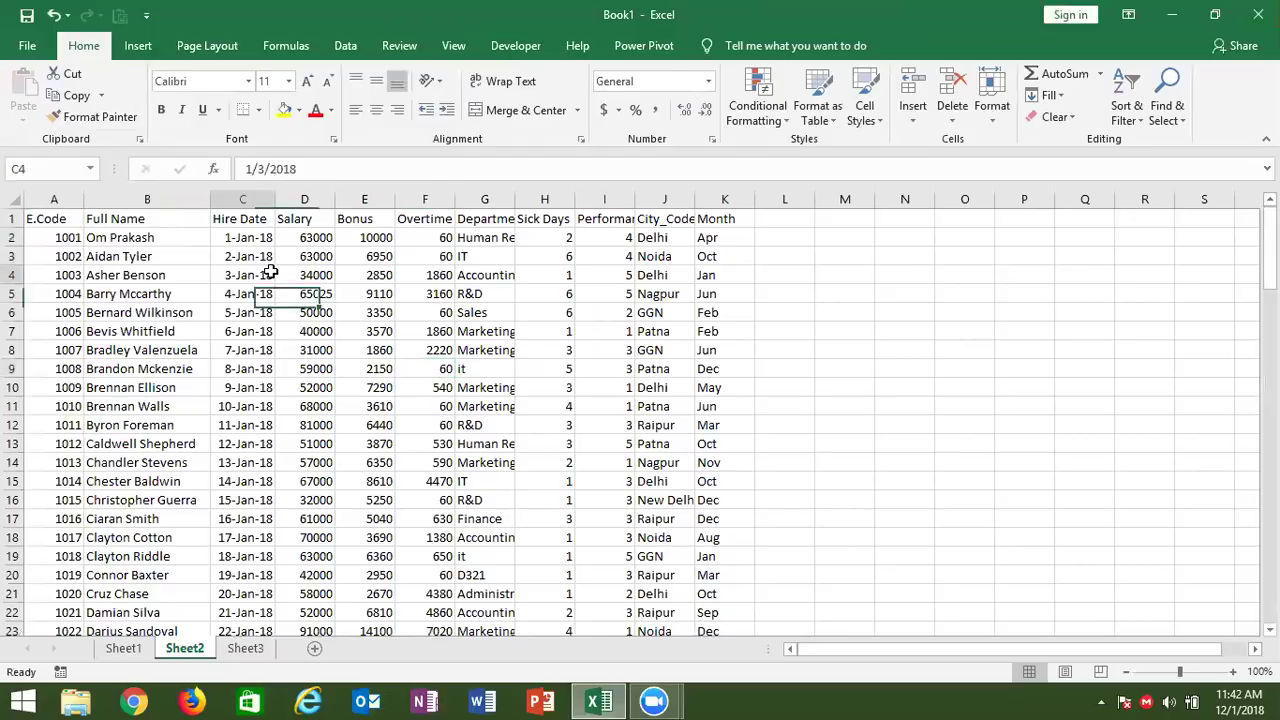
left_click(52, 213)
key("ctrl+shift+Right")
key("ctrl+shift+Down")
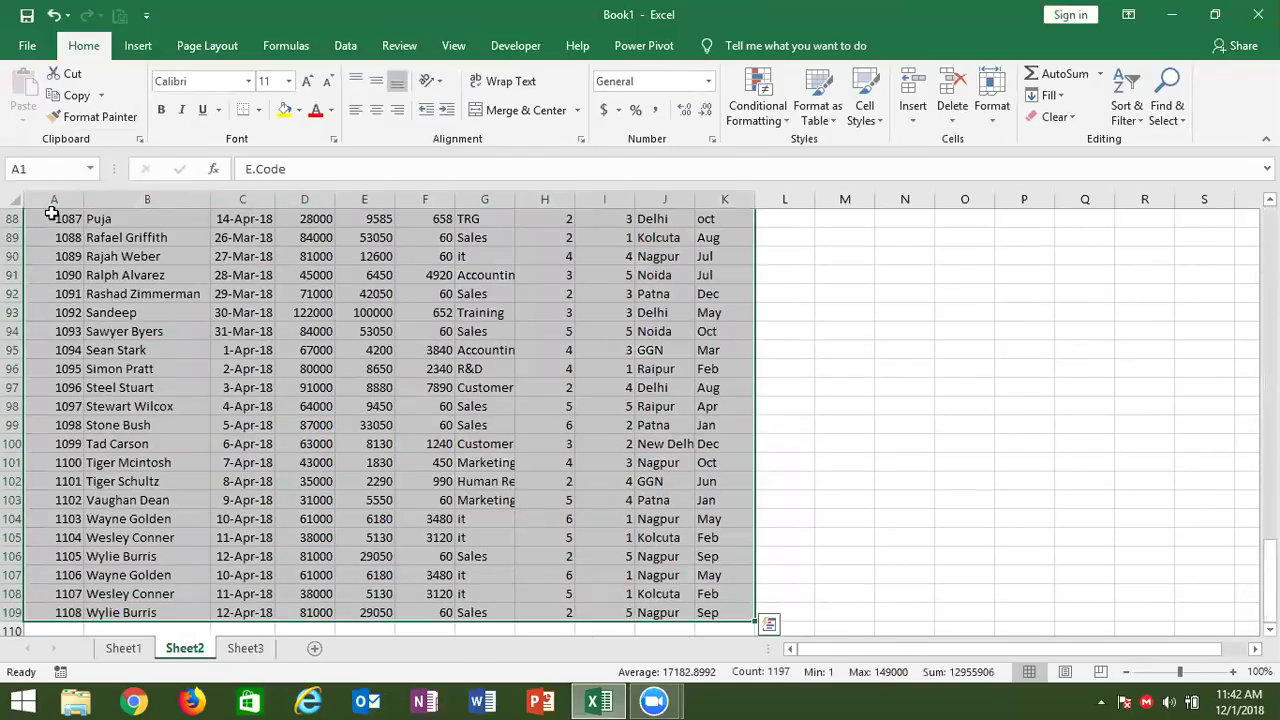
key("ctrl+Home")
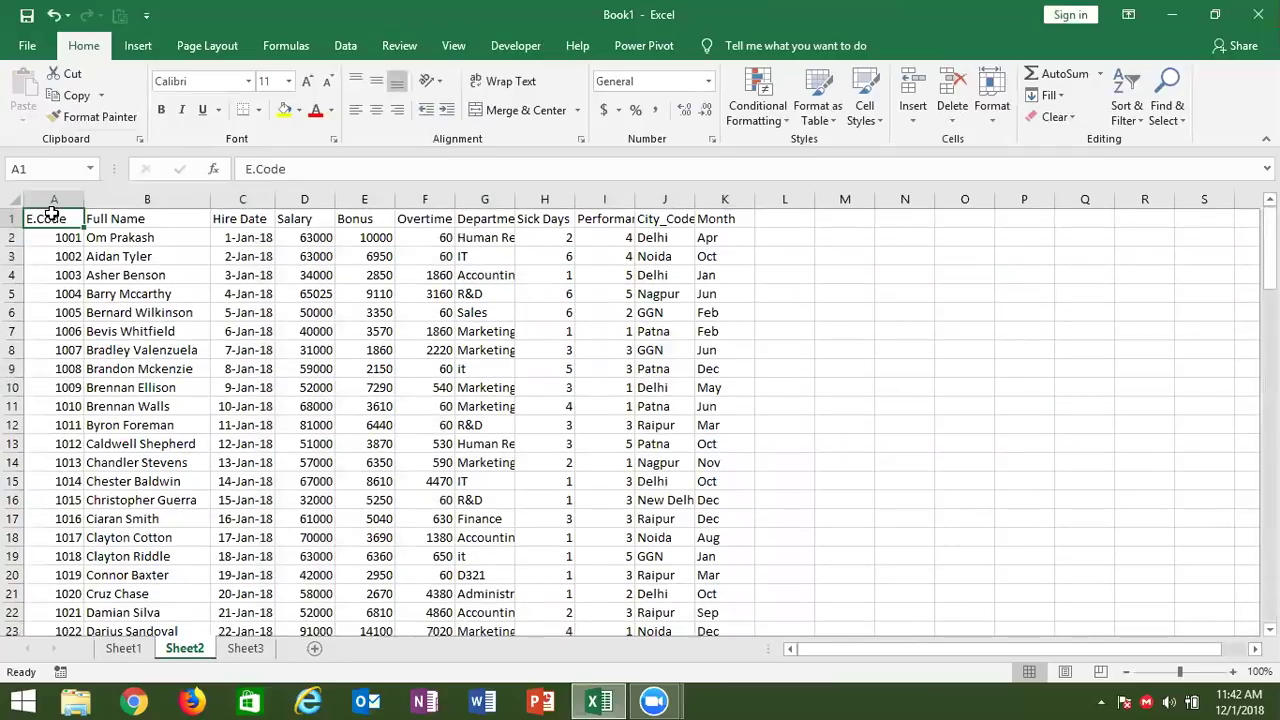
left_click(14, 256)
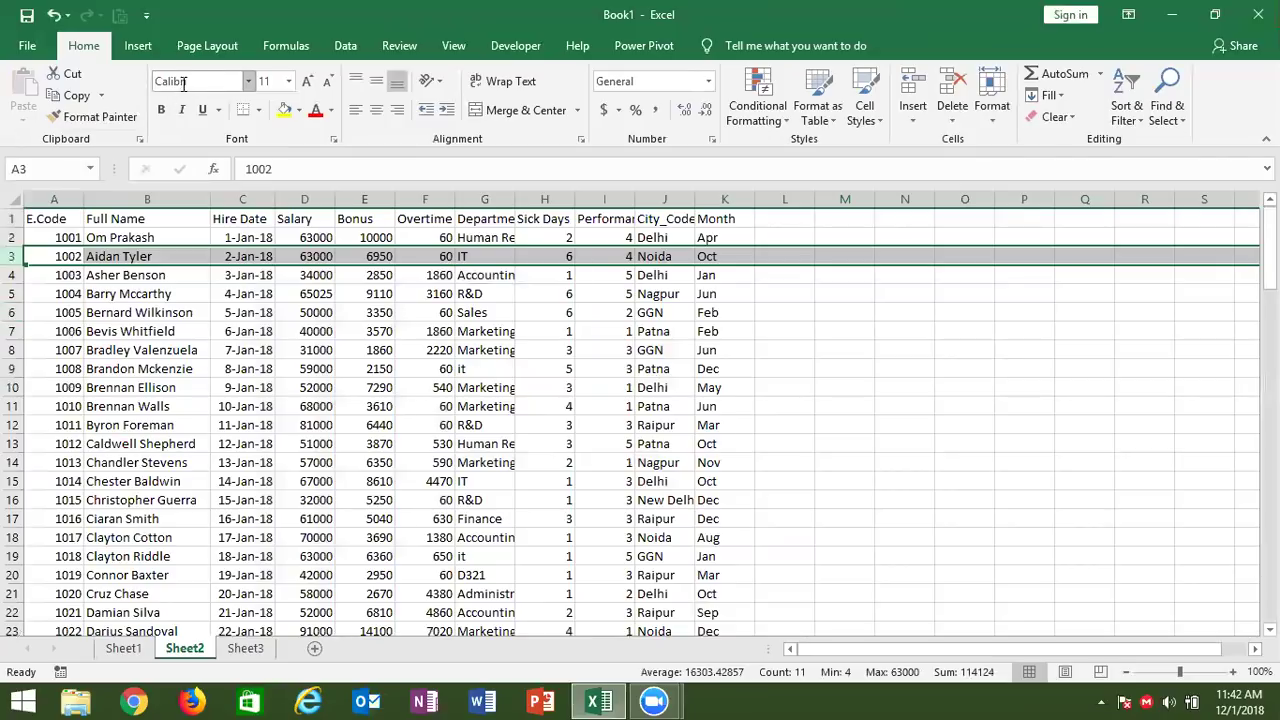
- Open and cancel the Insert PivotTable dialog, then show the Developer tab
left_click(150, 54)
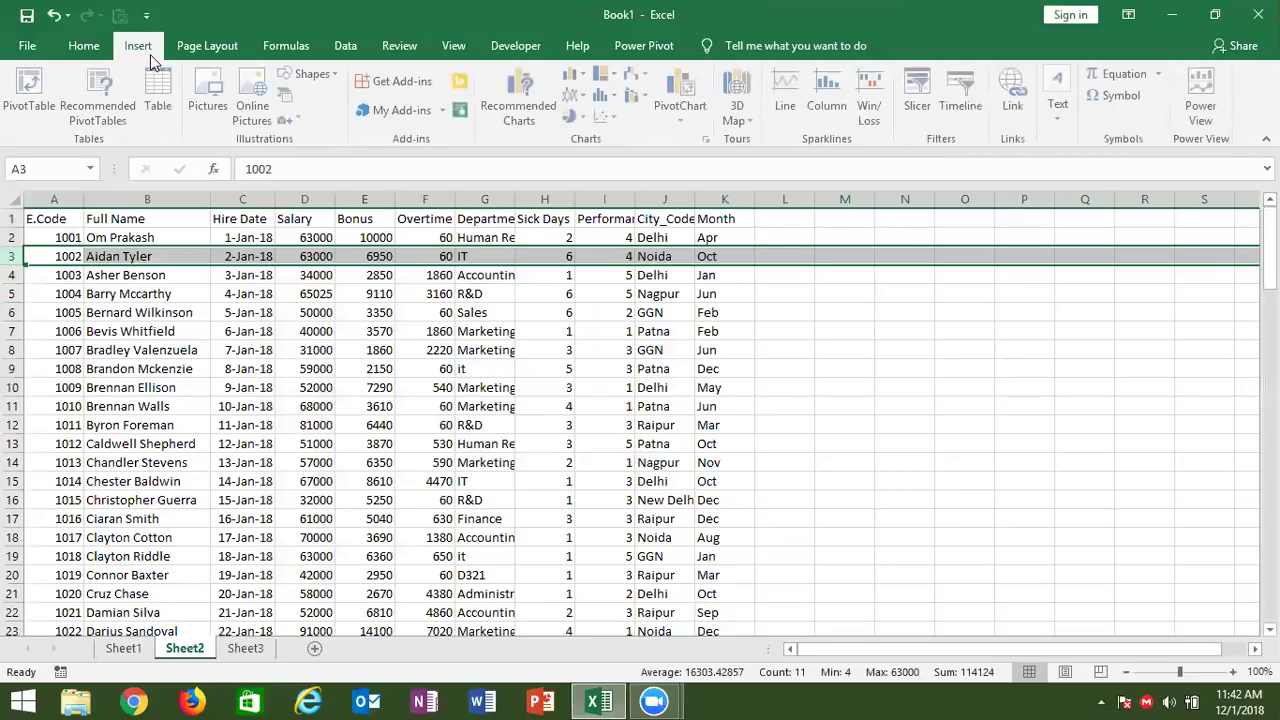
left_click(45, 90)
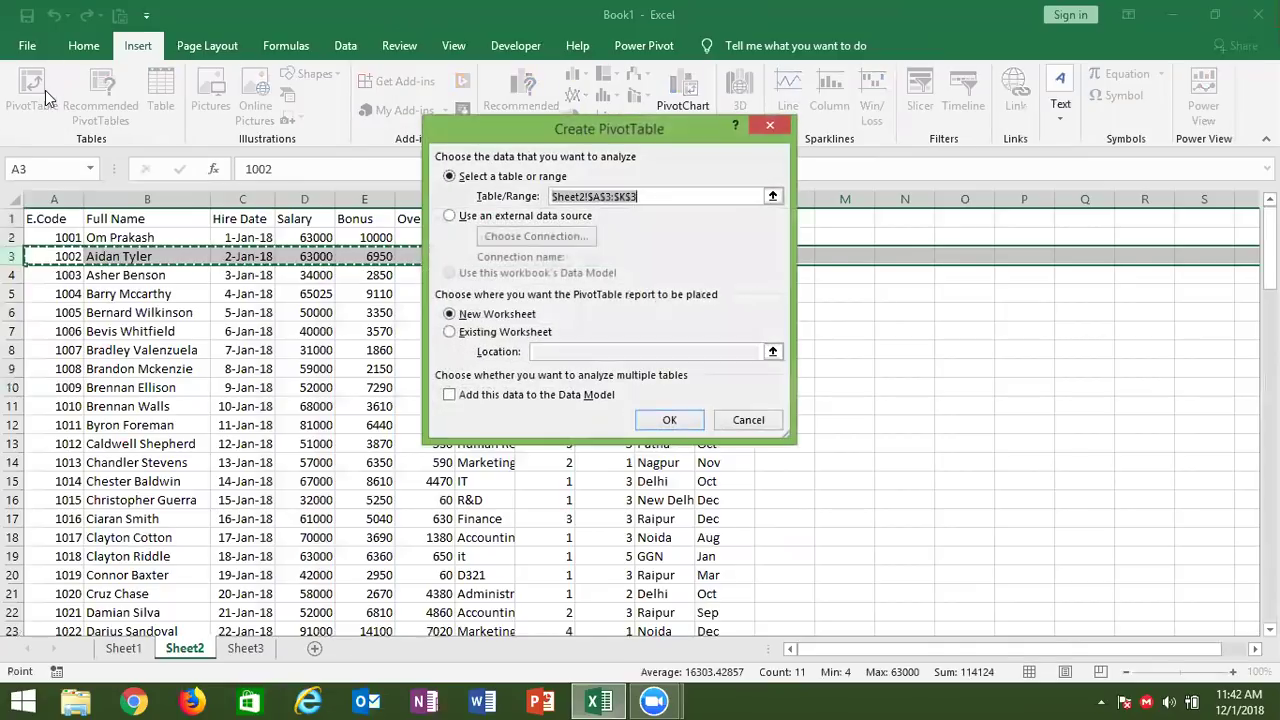
key("Escape")
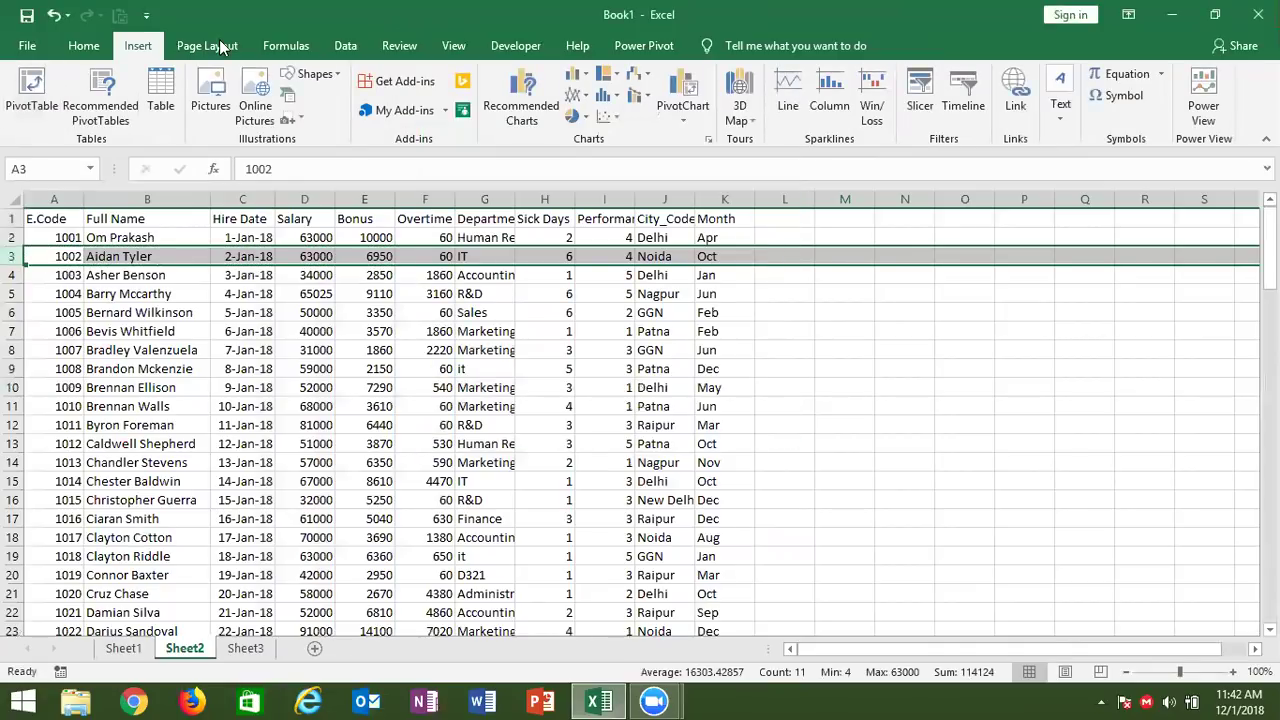
left_click(515, 45)
- Insert a new UserForm2 and enlarge it to fill the workspace
left_click(22, 110)
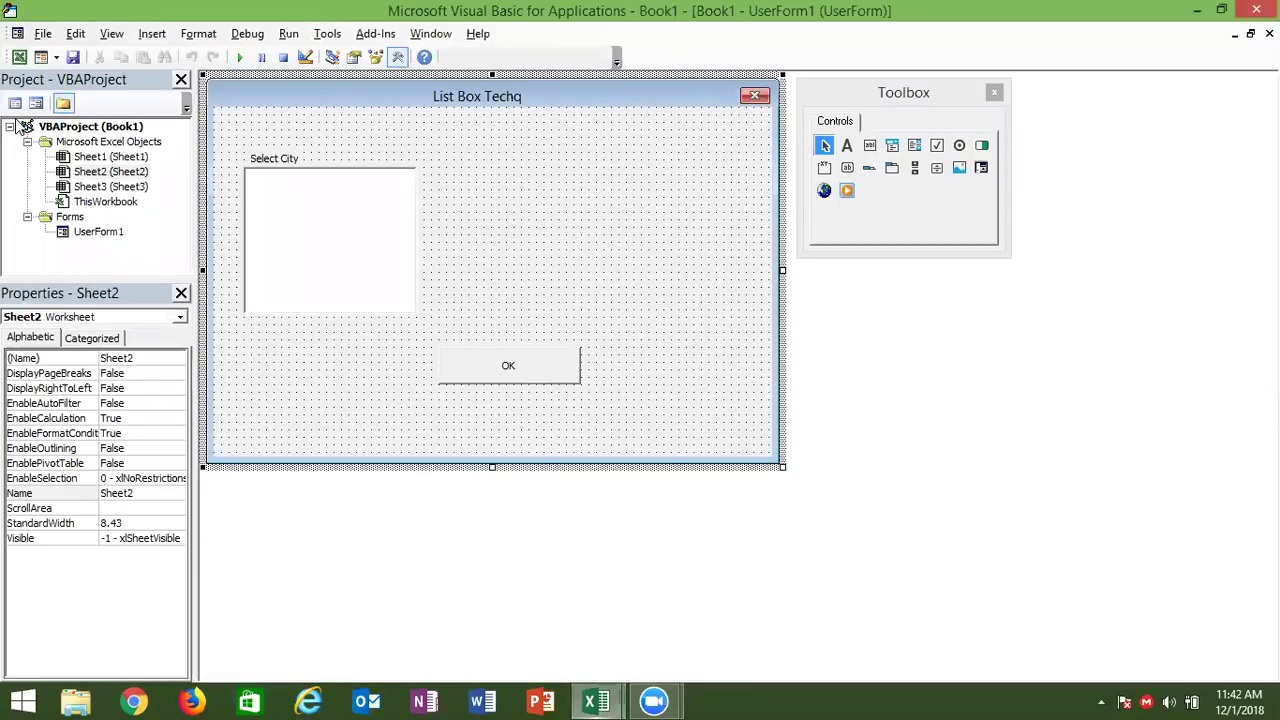
left_click(152, 33)
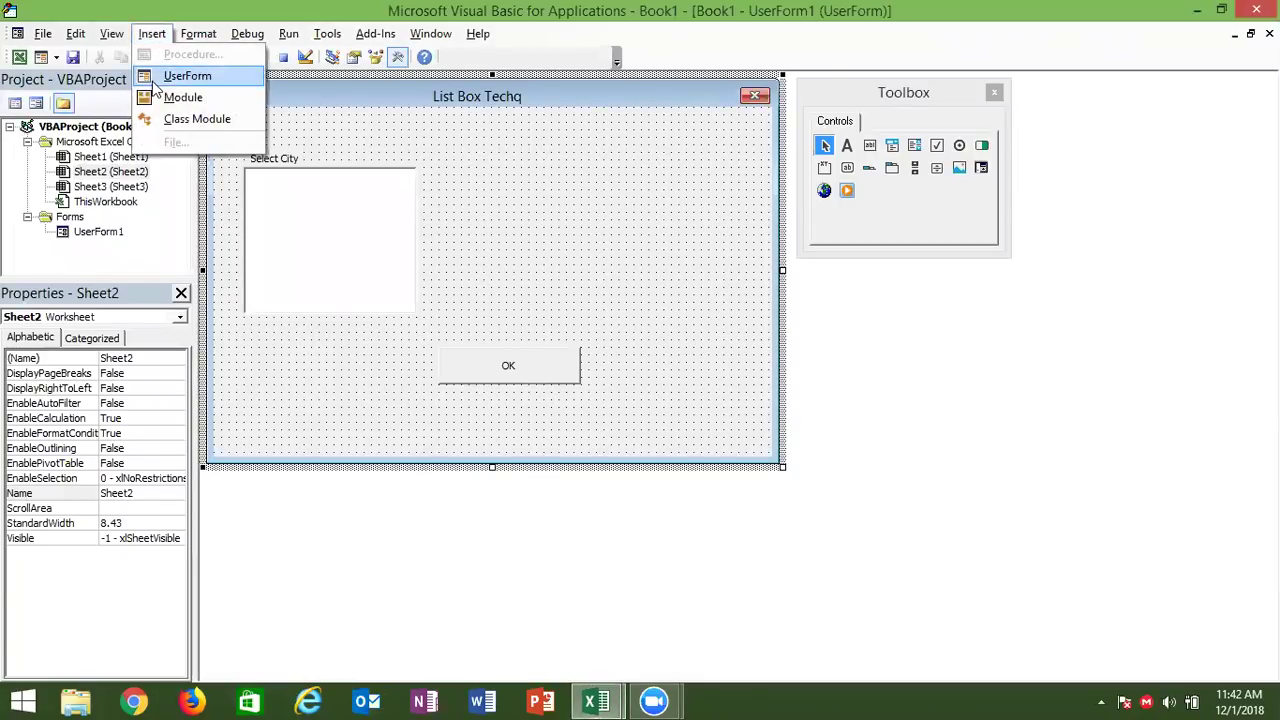
left_click(165, 78)
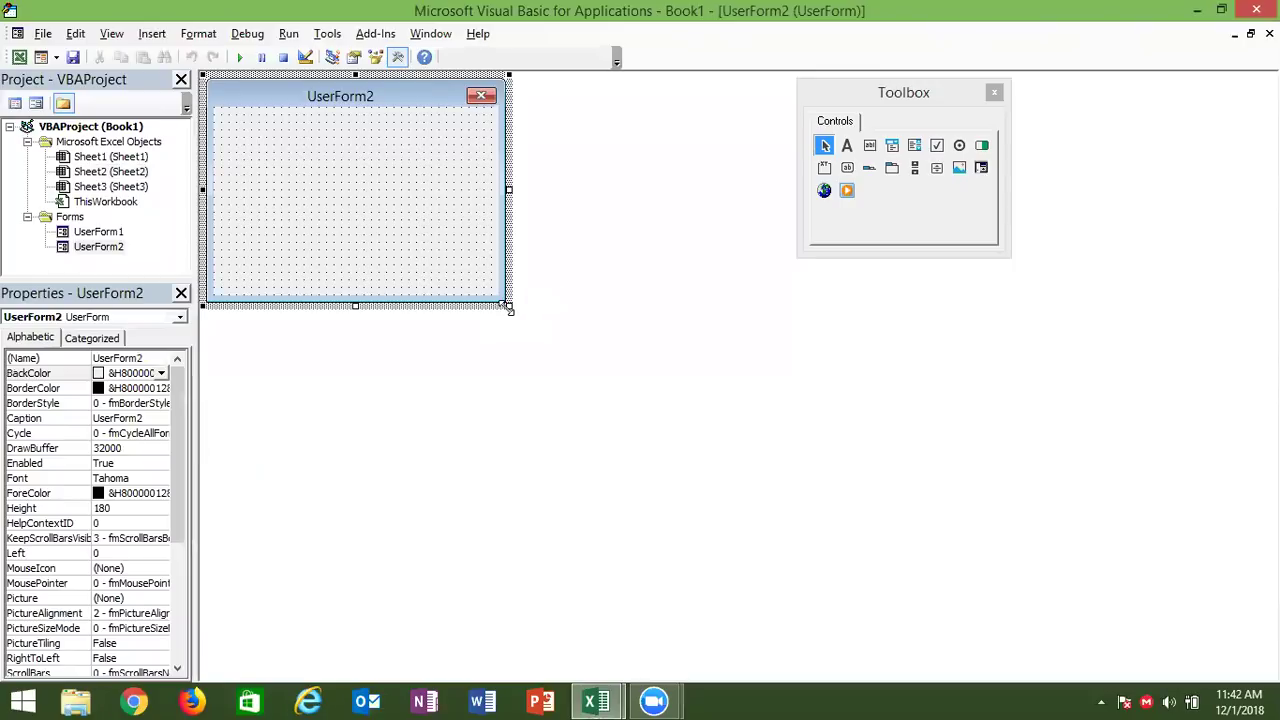
left_click_drag(508, 308, 1272, 642)
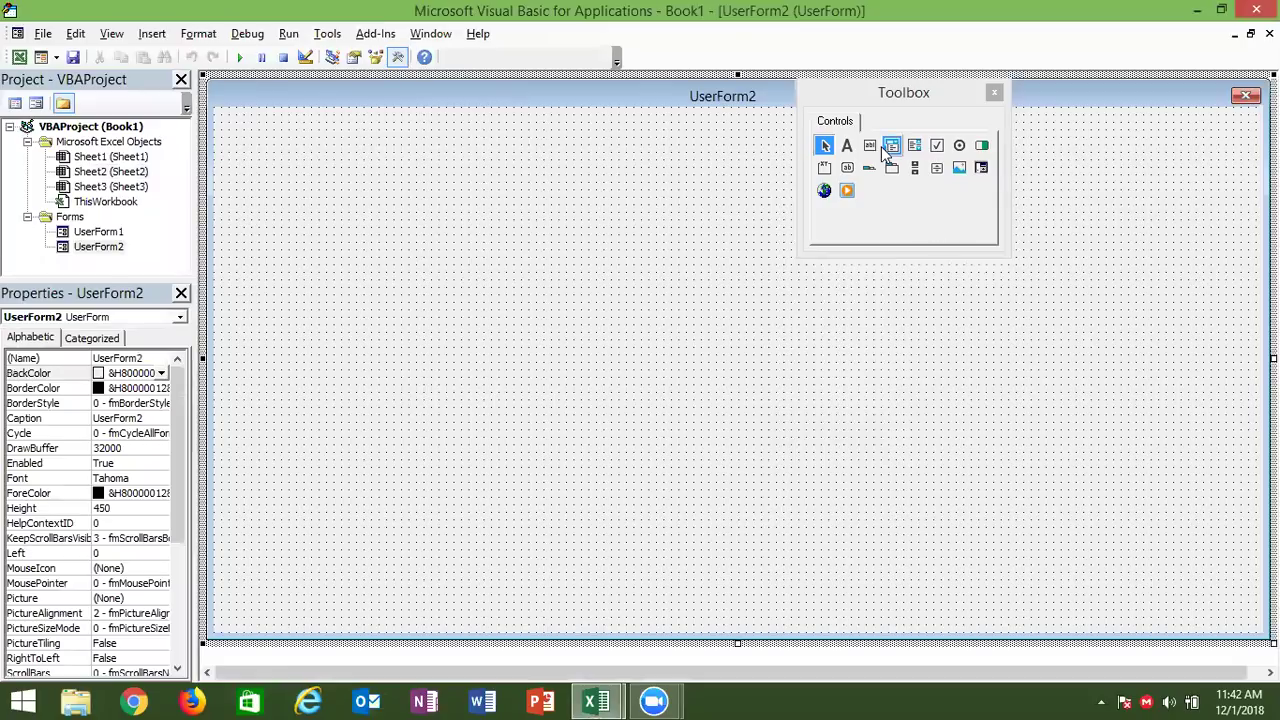
- Draw a ListBox from the Toolbox across most of UserForm2
left_click(870, 147)
left_click(892, 146)
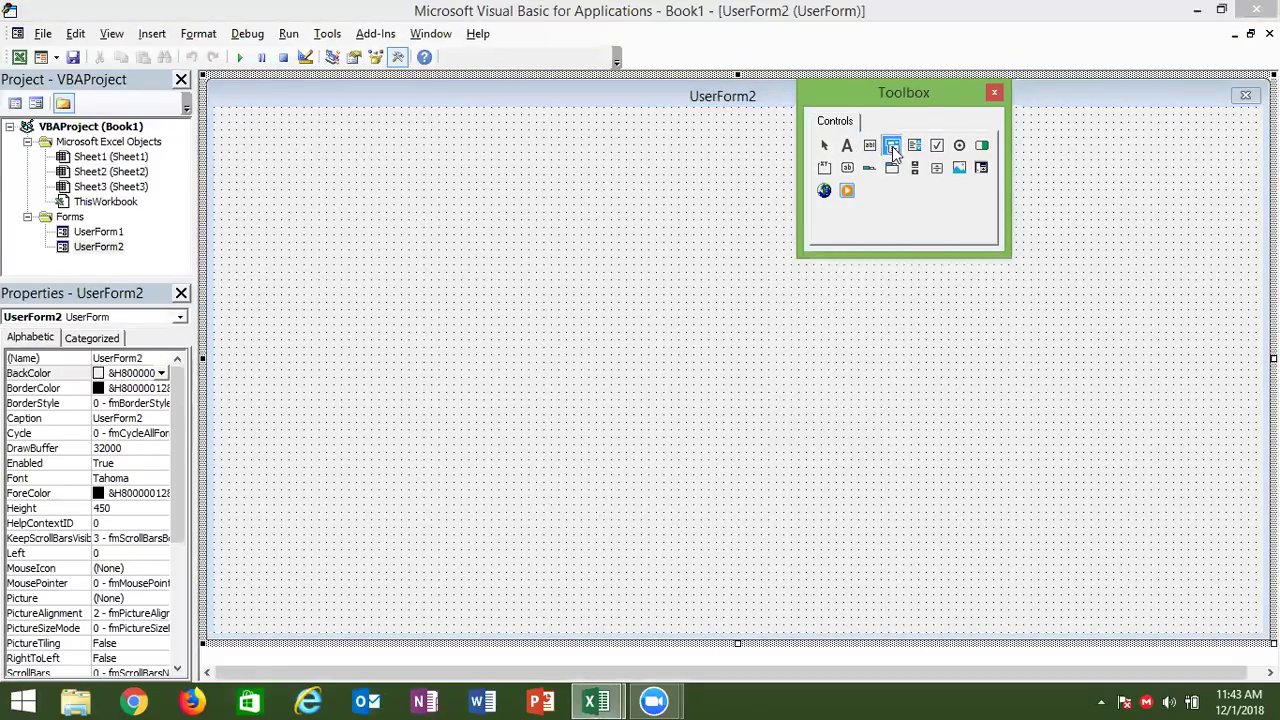
left_click(916, 147)
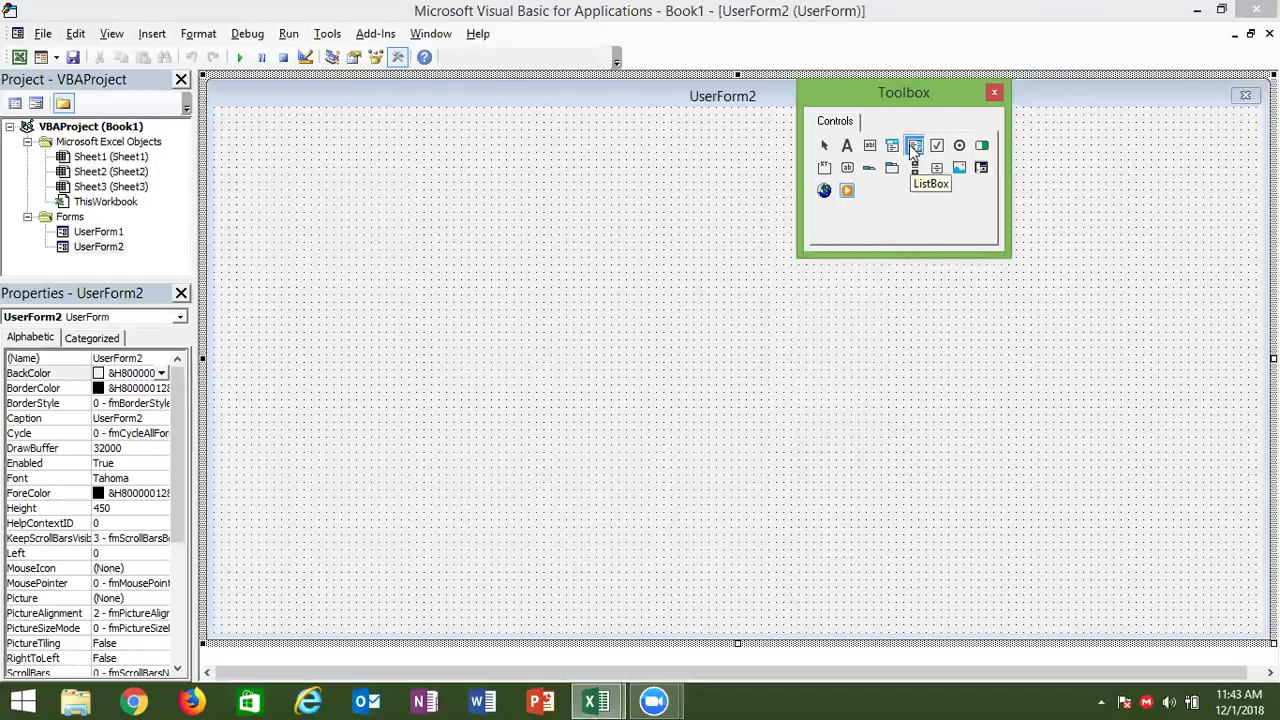
mouse_move(223, 159)
left_mouse_down()
mouse_move(1246, 447)
mouse_move(1258, 605)
left_mouse_up()
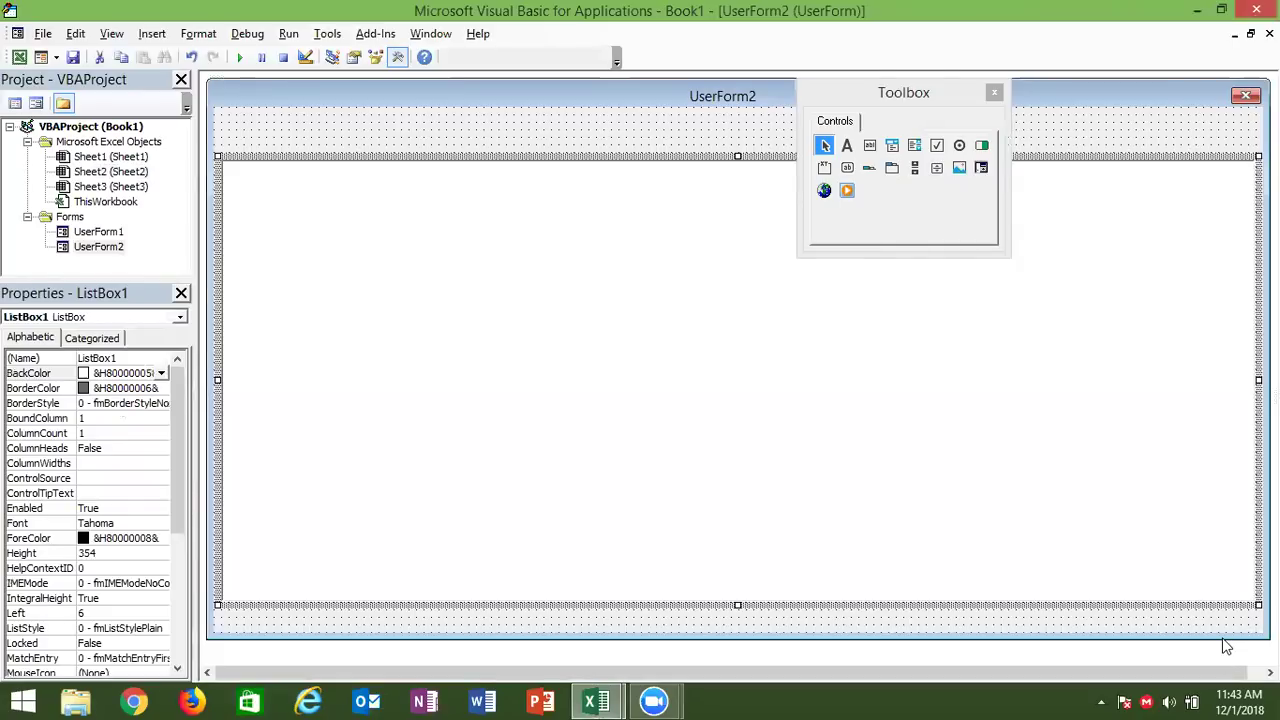
- Count the Sheet2 headers by selecting A1:K1 in Excel
key("alt+F11")
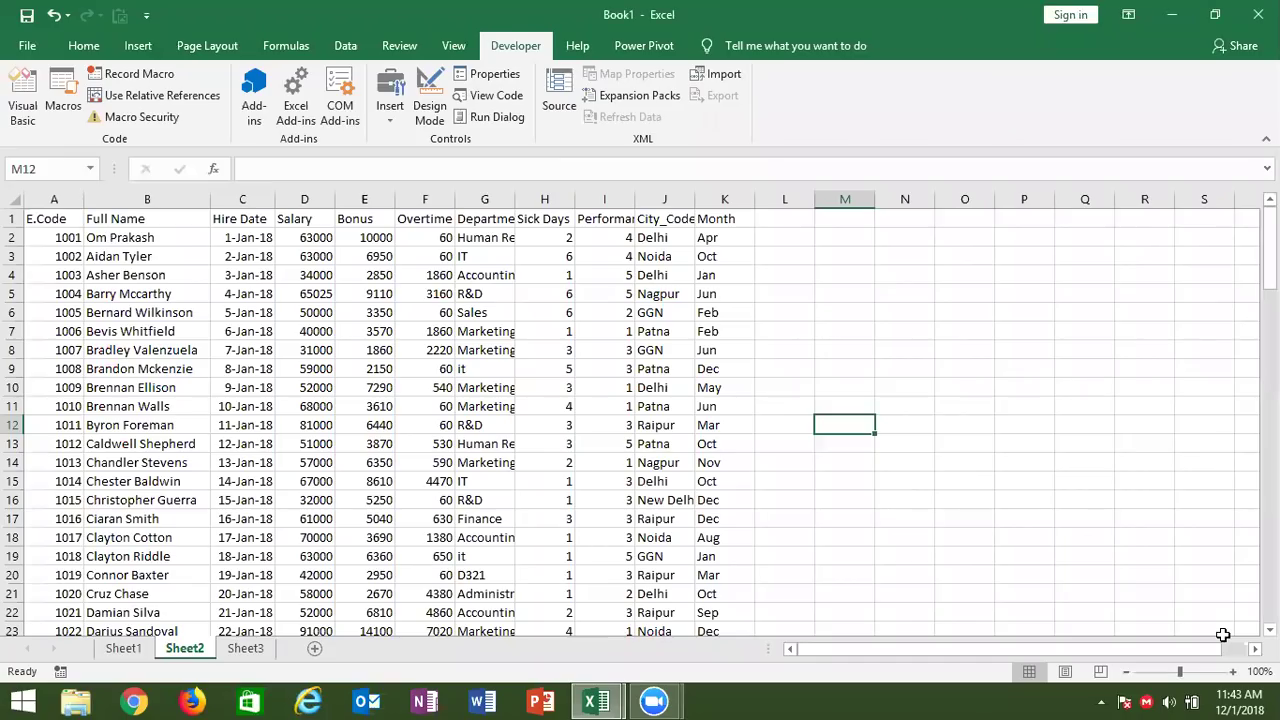
left_click(32, 218)
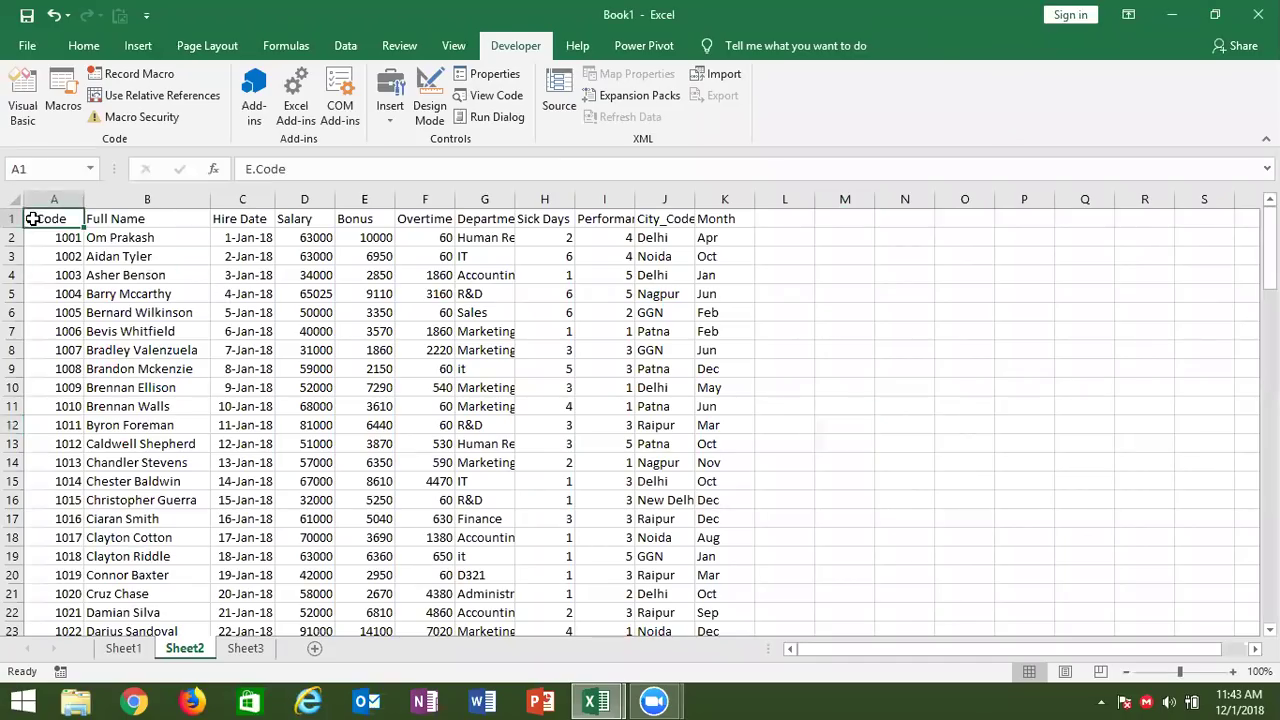
key("ctrl+shift+Right")
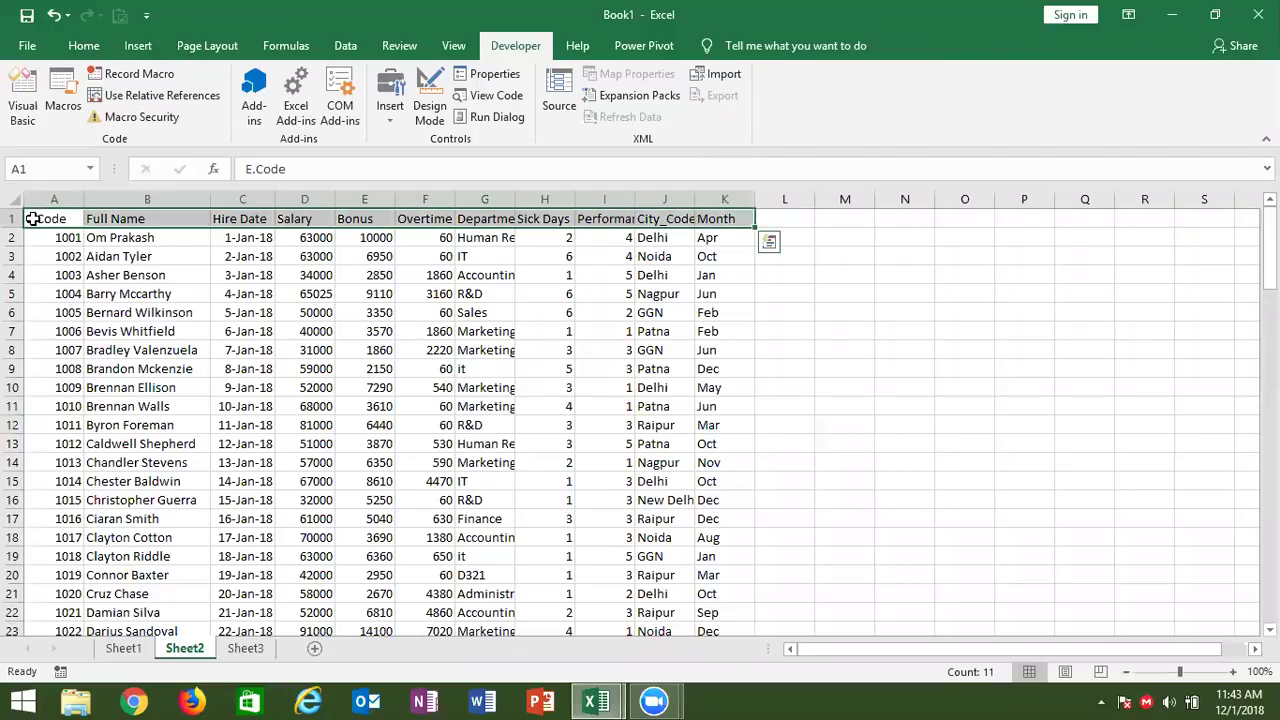
key("alt+F11")
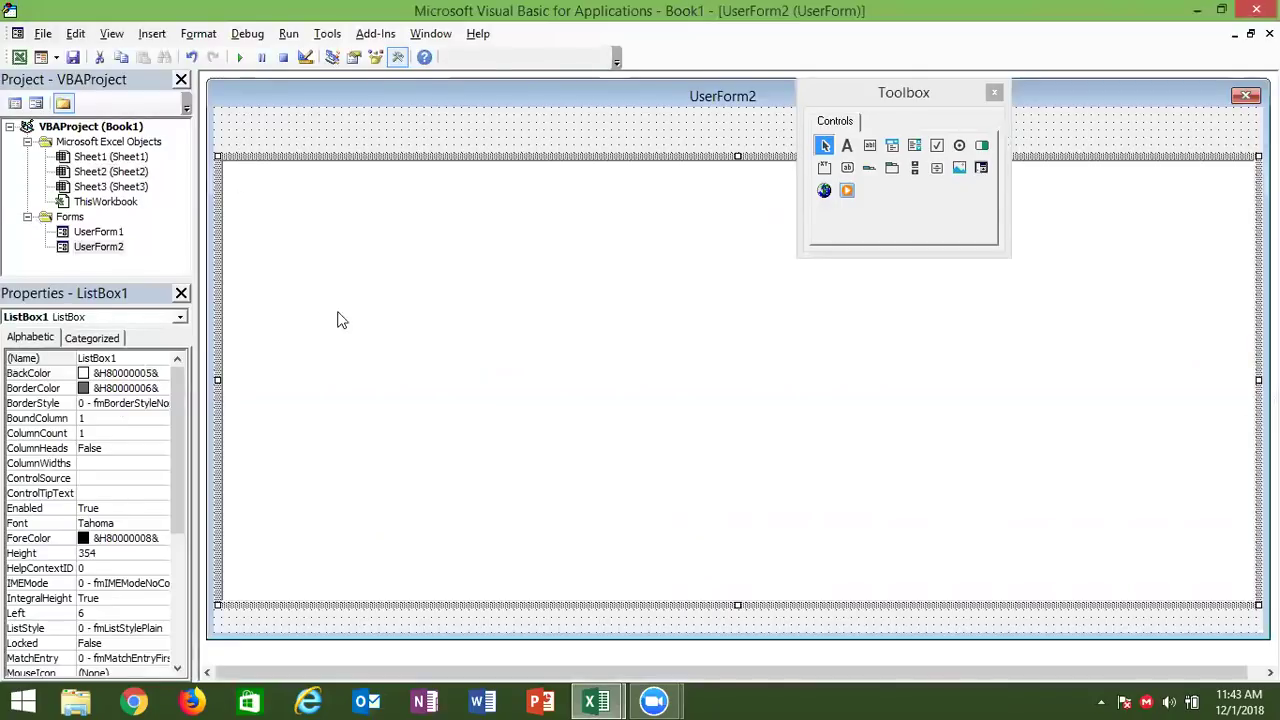
- Set ListBox1's ColumnCount to 11 in the Properties window
left_click_drag(178, 409, 176, 536)
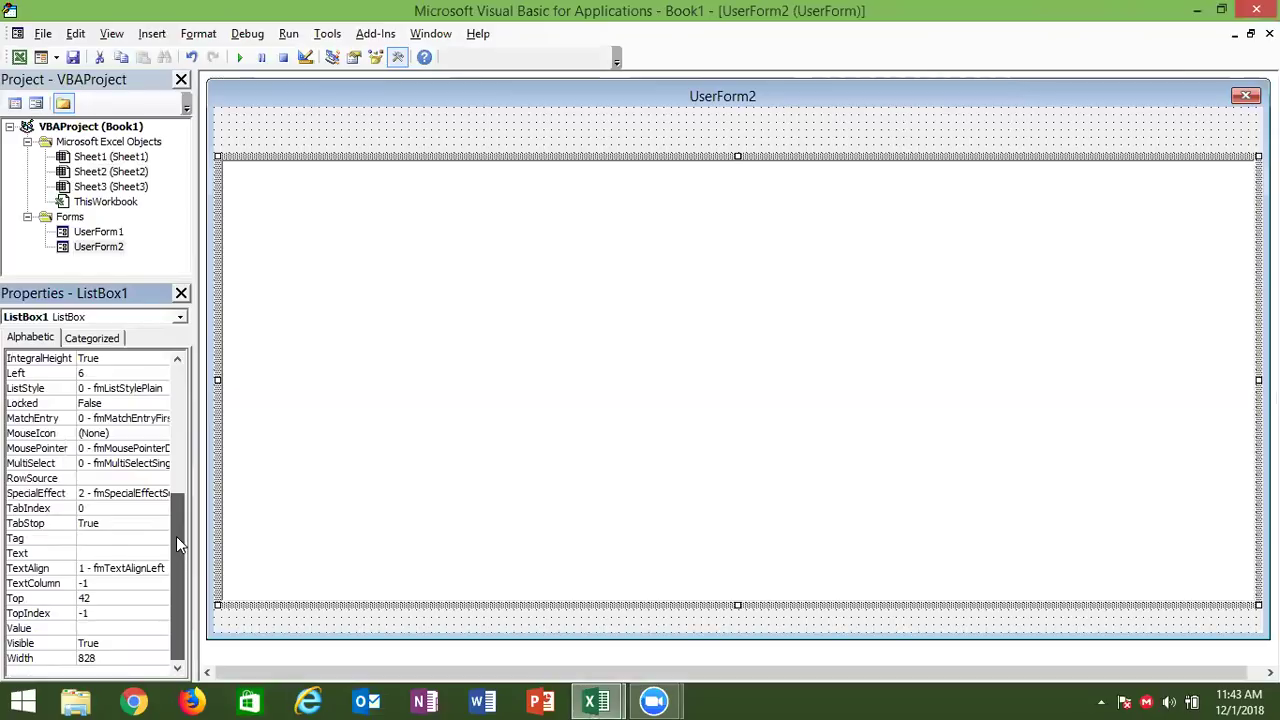
left_click_drag(174, 560, 172, 436)
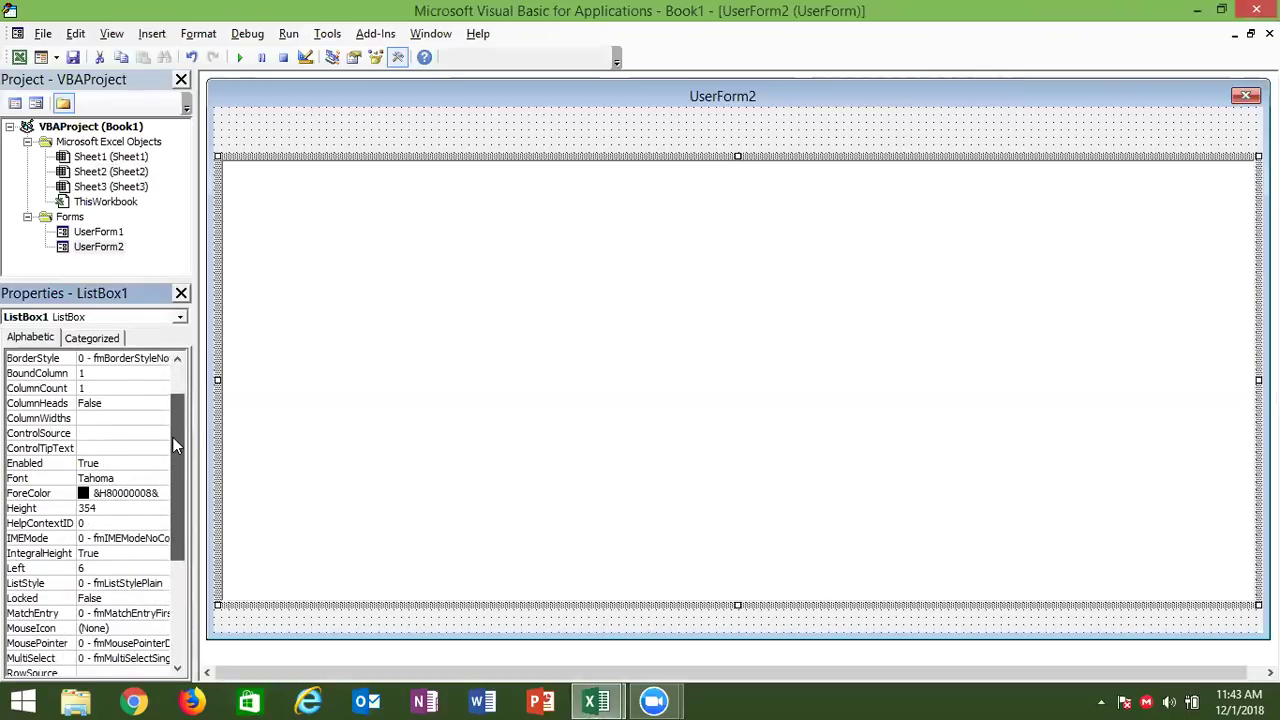
left_click(97, 388)
key("alt+Tab")
key("alt+Tab")
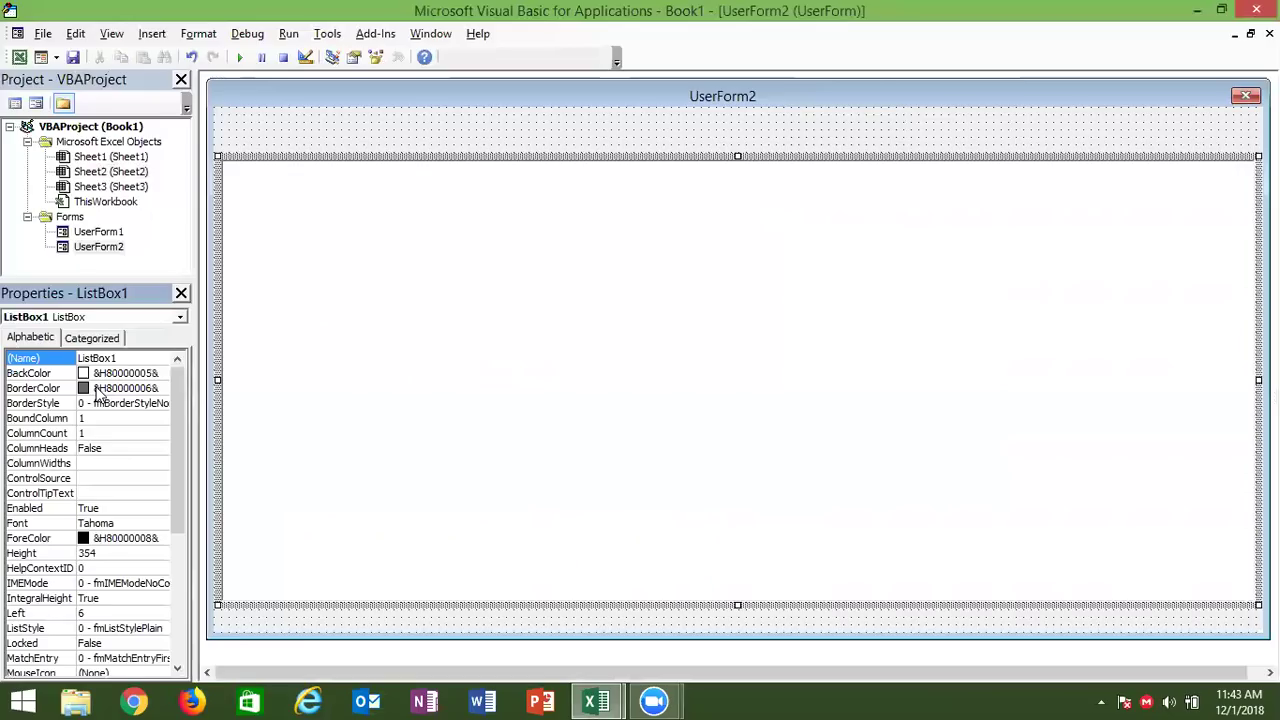
left_click(88, 431)
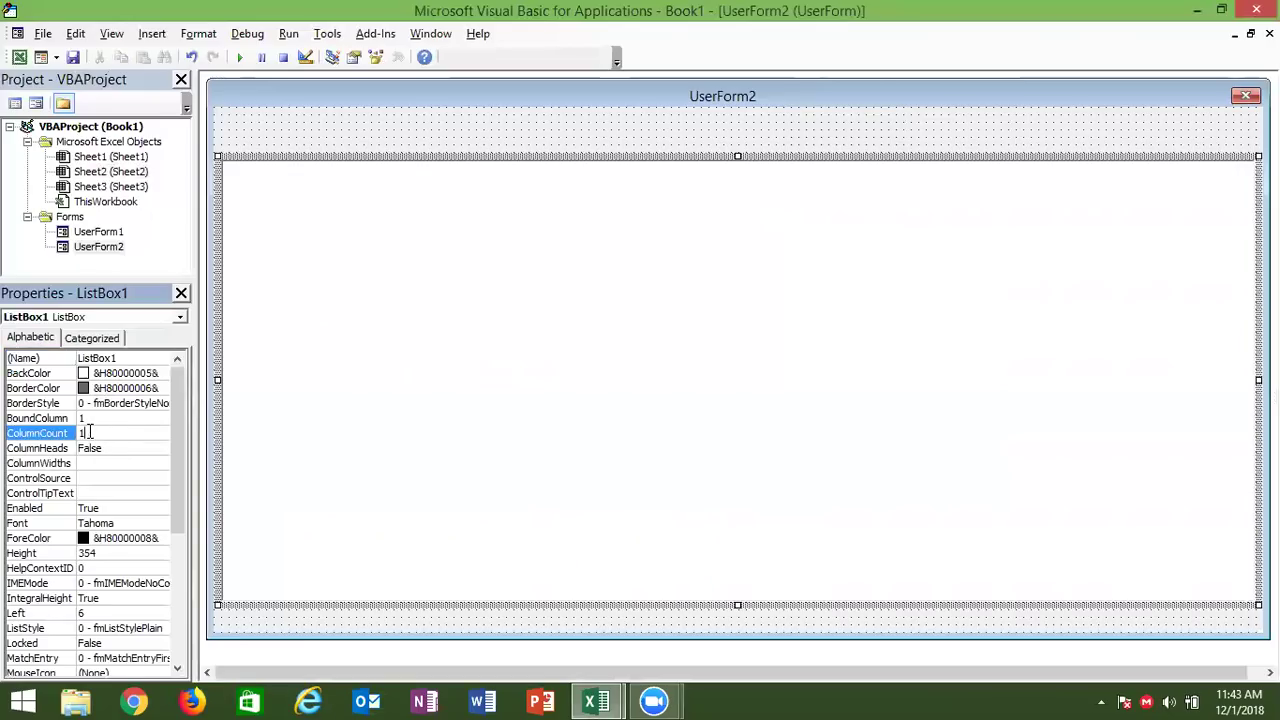
type("1")
left_click(230, 632)
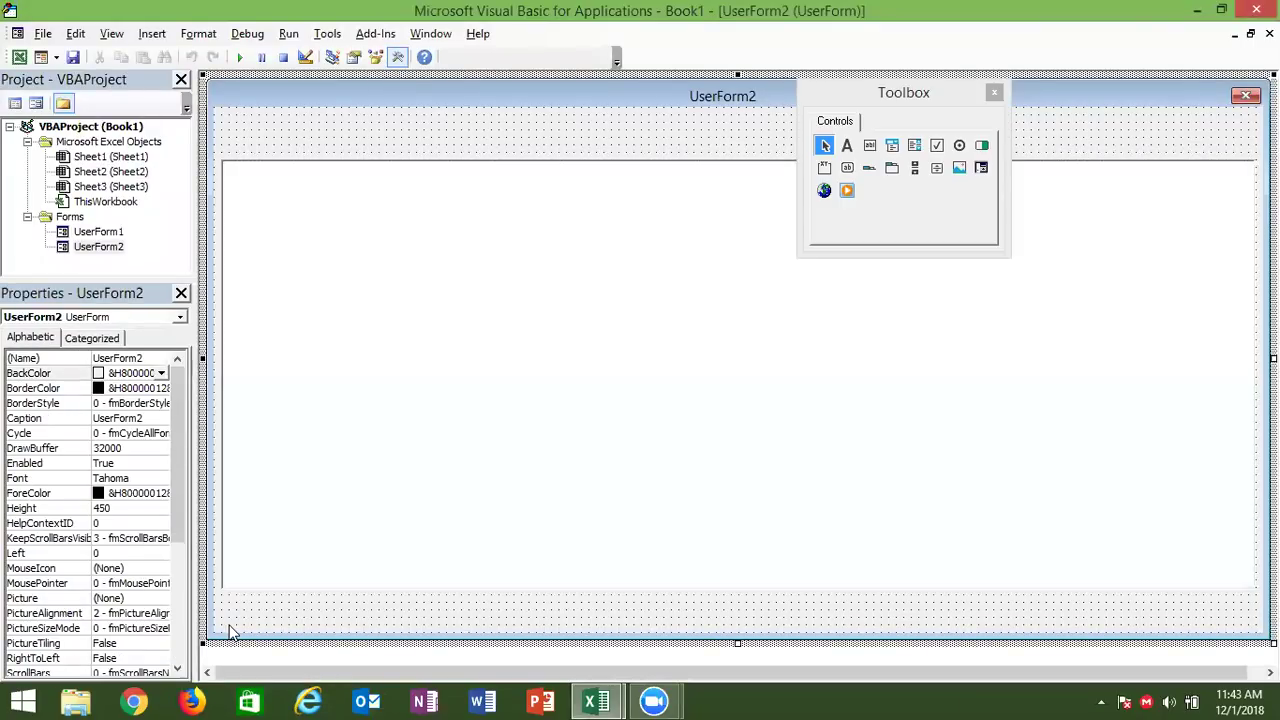
key("alt+F11")
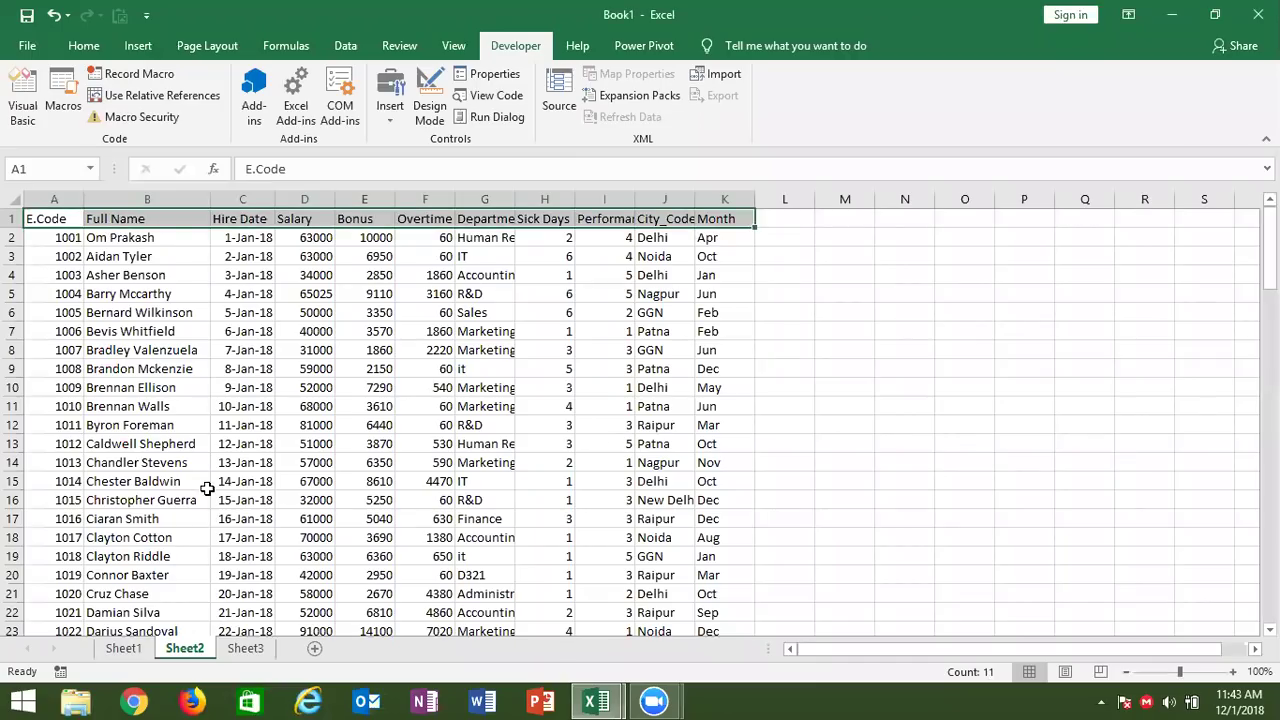
key("ctrl+q")
key("Right")
key("Right")
key("Right")
key("Escape")
key("ctrl+Home")
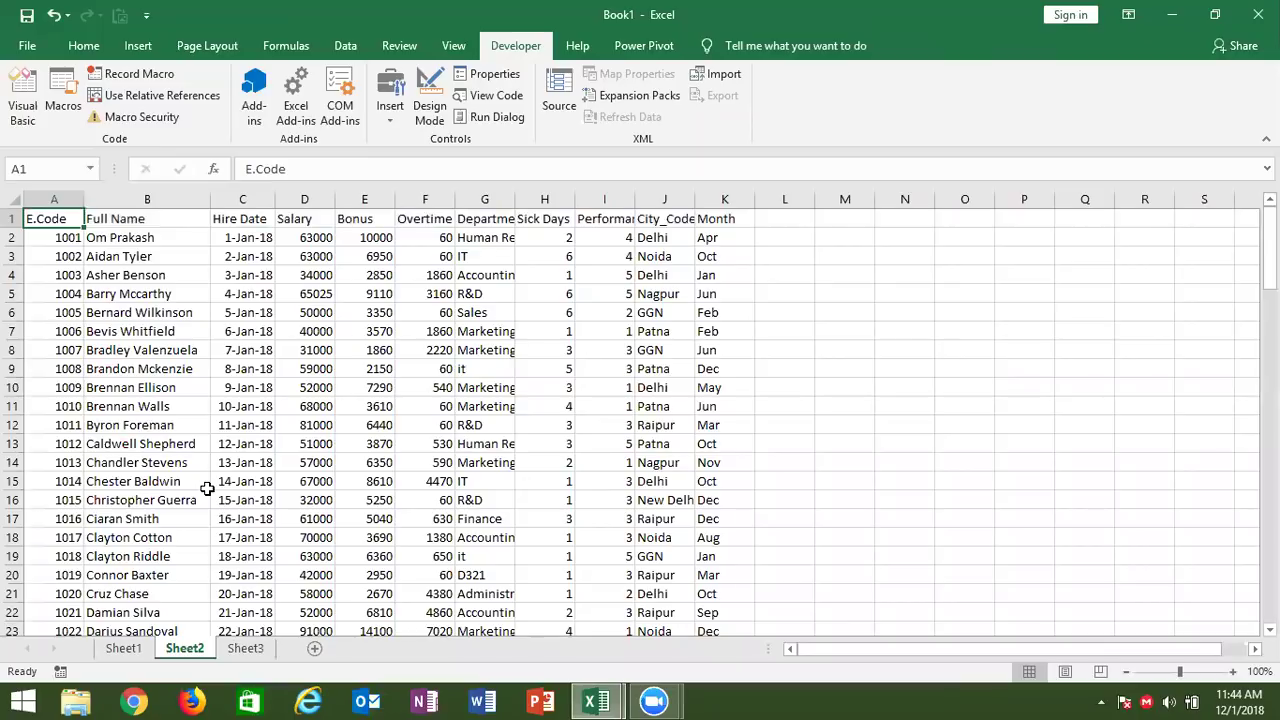
key("ctrl+Down")
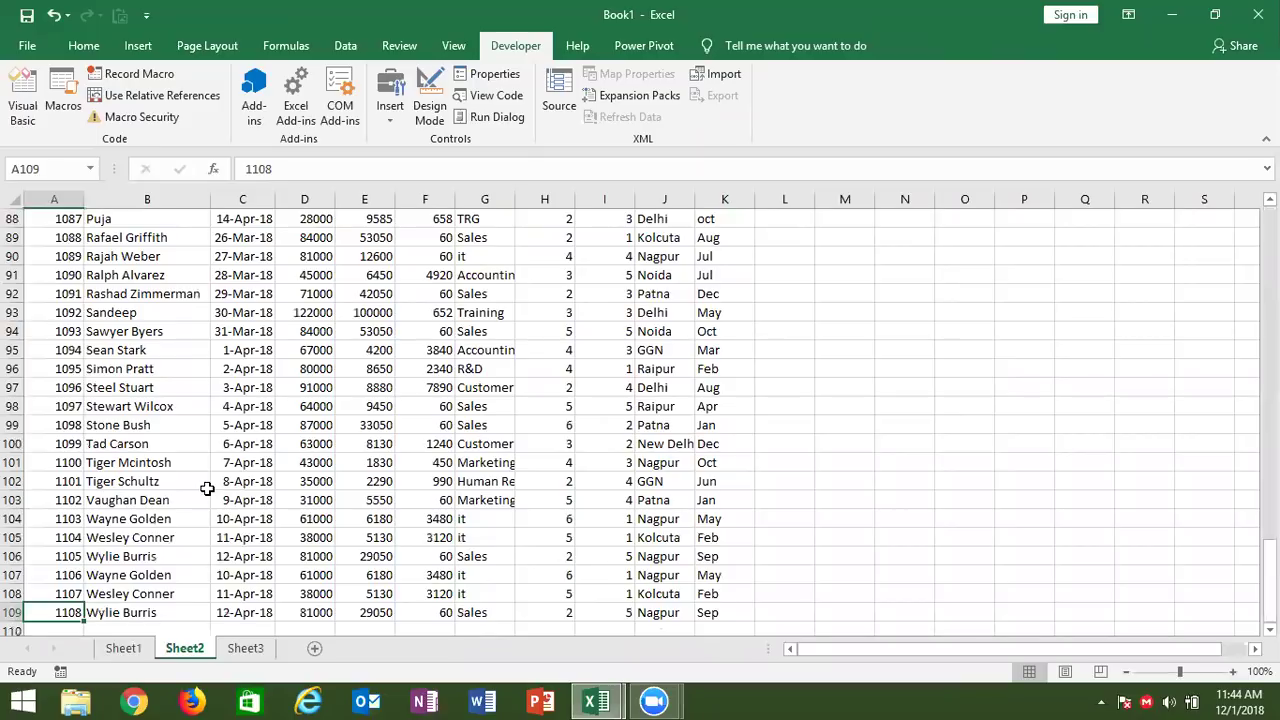
key("alt+F11")
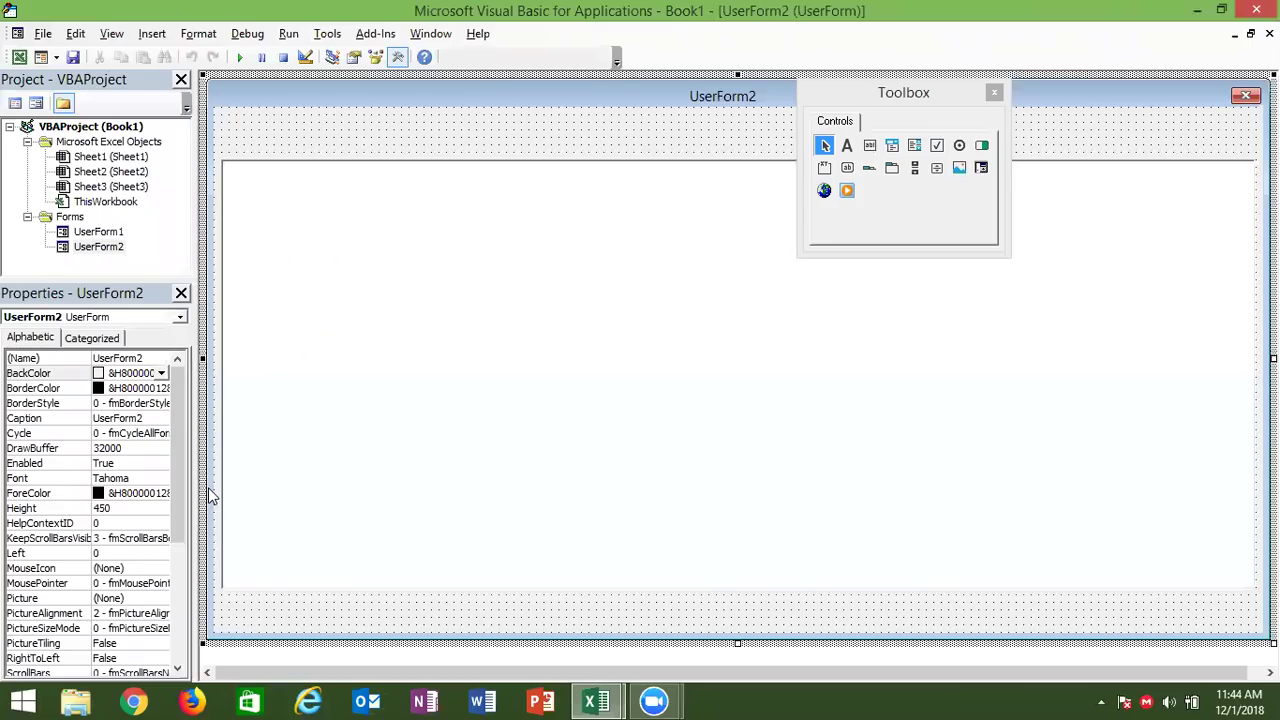
left_click_drag(174, 510, 174, 590)
left_click(249, 558)
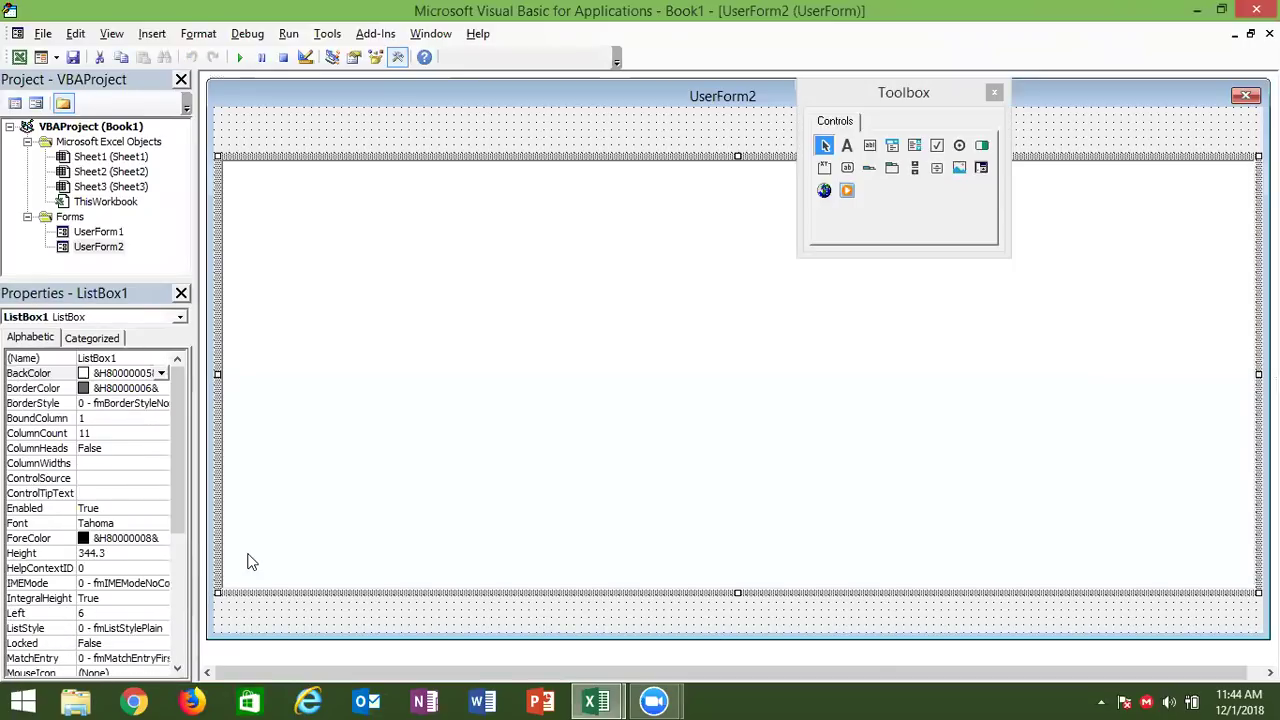
left_click(183, 526)
left_click_drag(183, 526, 173, 651)
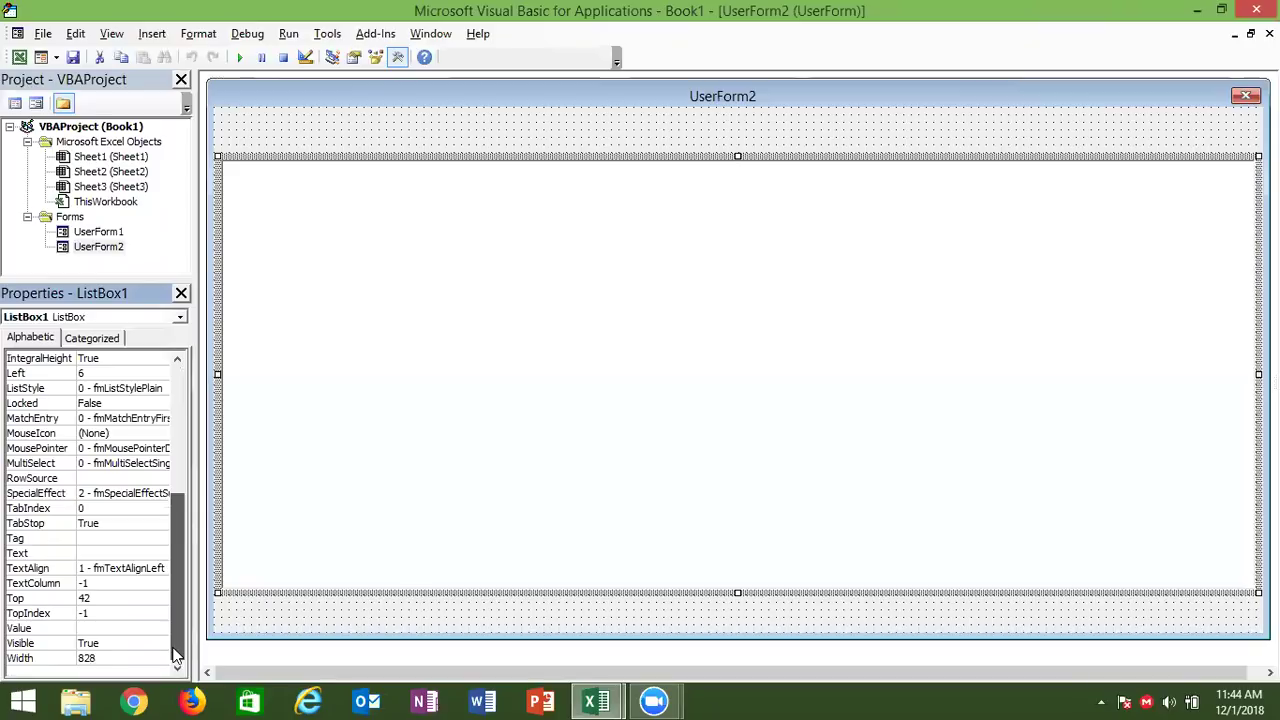
left_click_drag(176, 655, 176, 640)
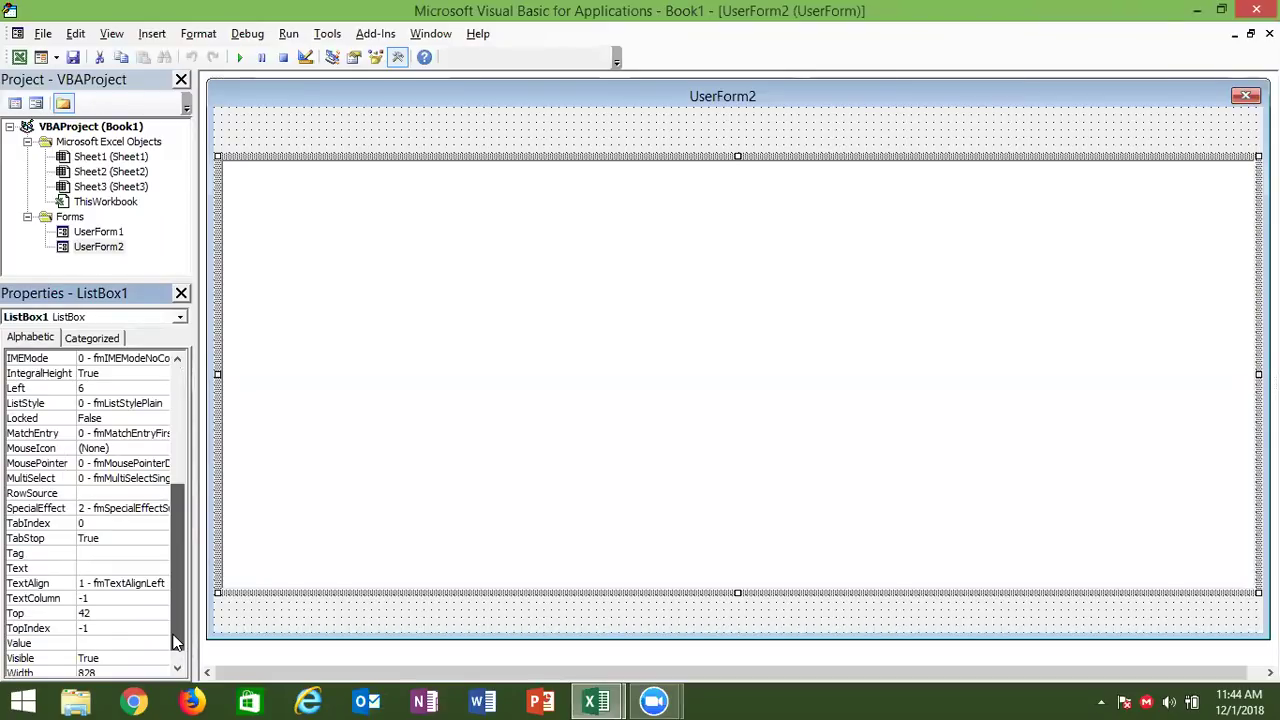
- Set ListBox1's RowSource to sheet2!a1:k109
left_click_drag(176, 642, 176, 630)
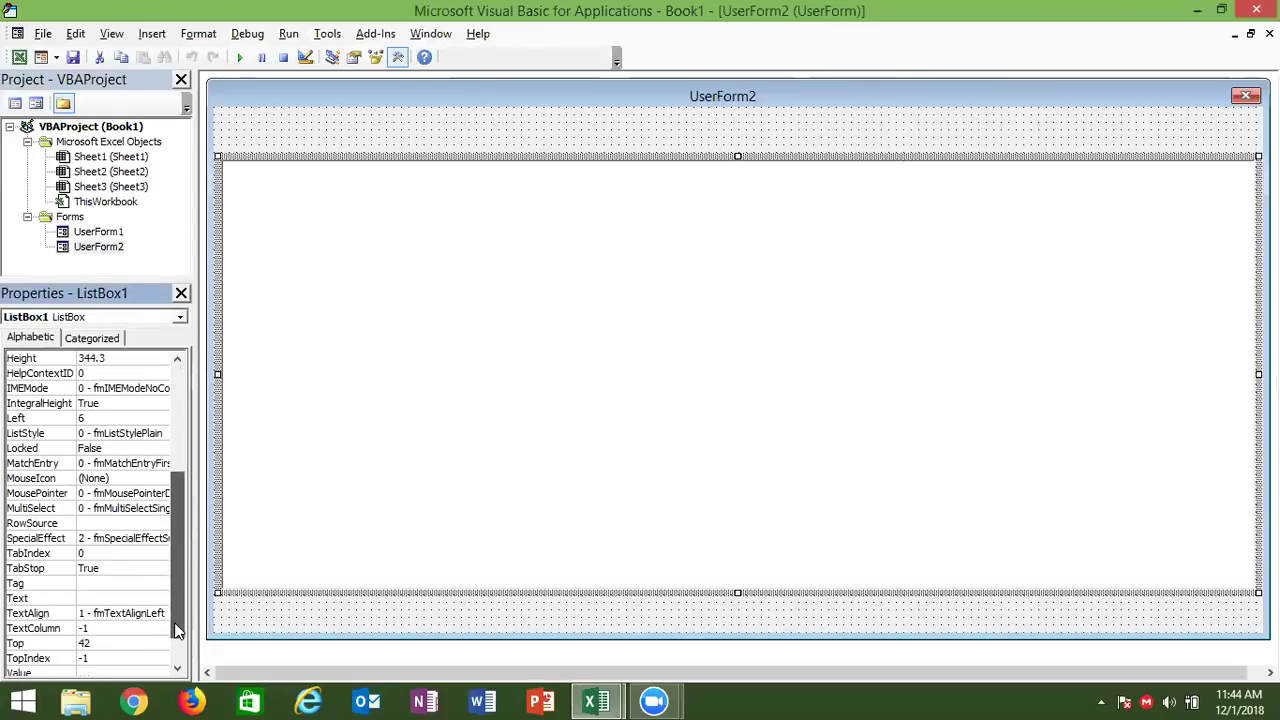
left_click(107, 524)
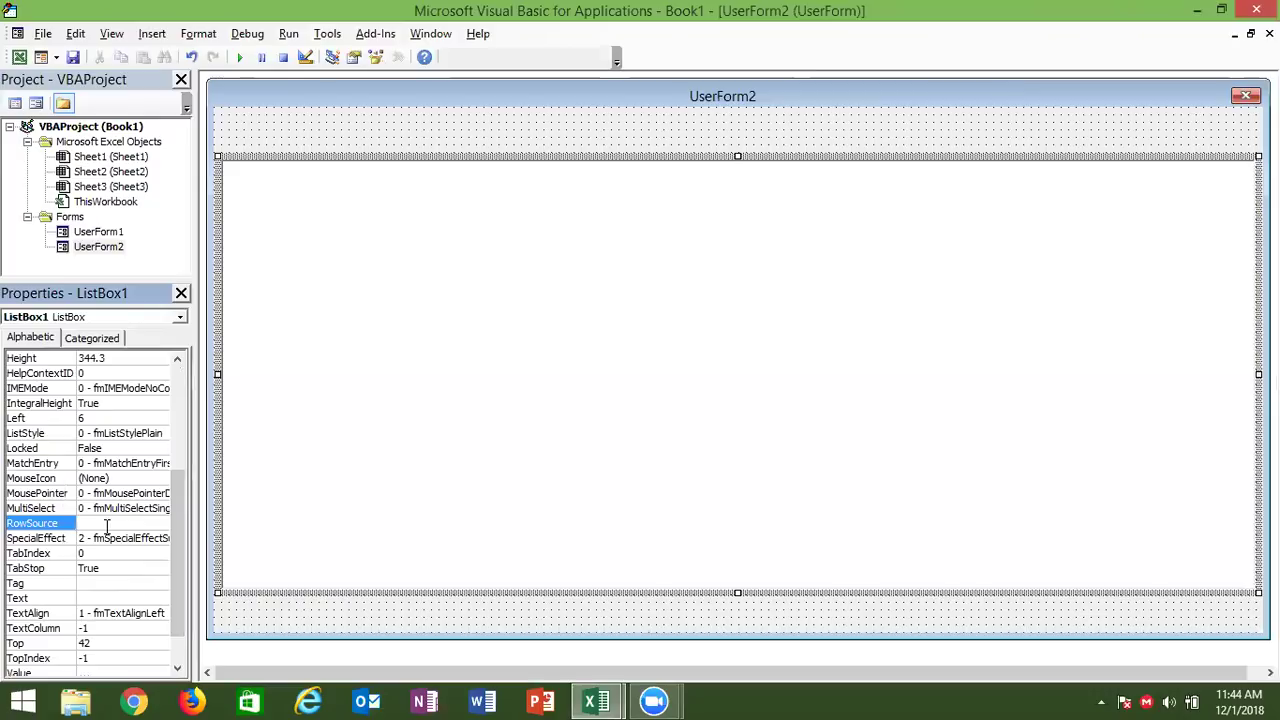
type("sheet")
type("2!a")
type("1:k1")
type("09")
key("Return")
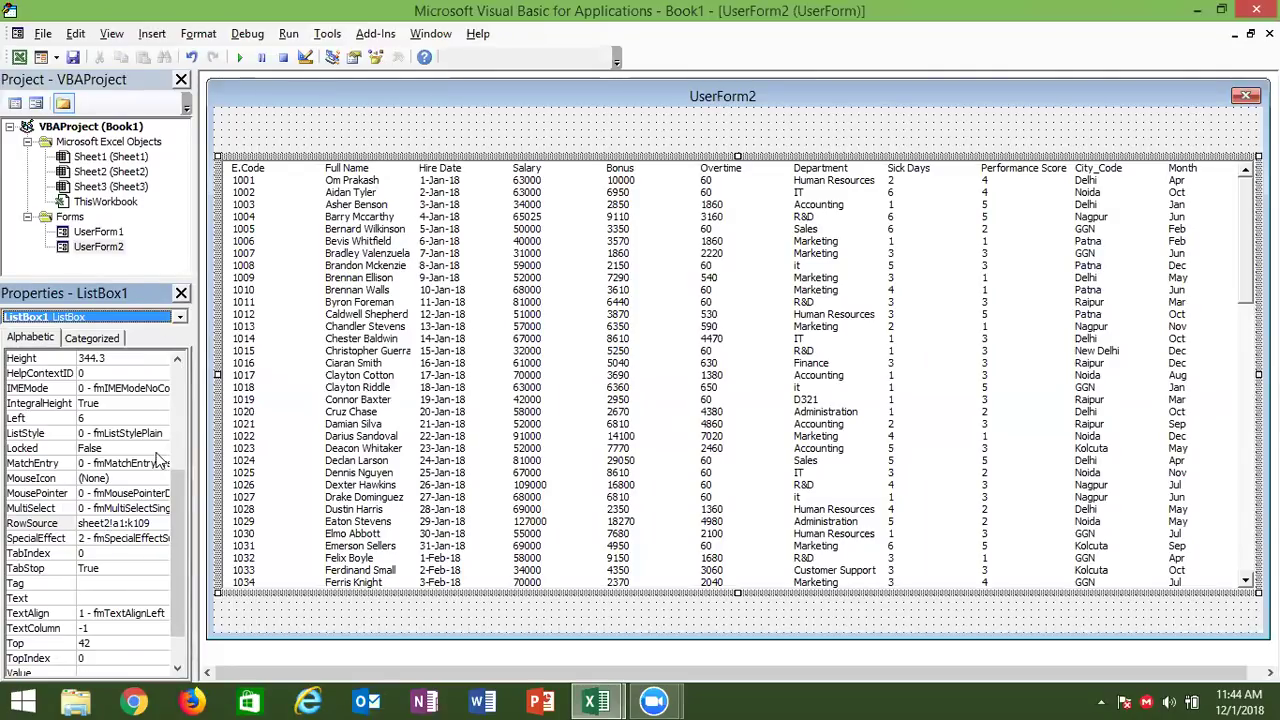
- Set MultiSelect to 1 - fmMultiSelectMulti and ListStyle to 1 - fmListStyleOption, then run the form
scroll(176, 550, "down", 1)
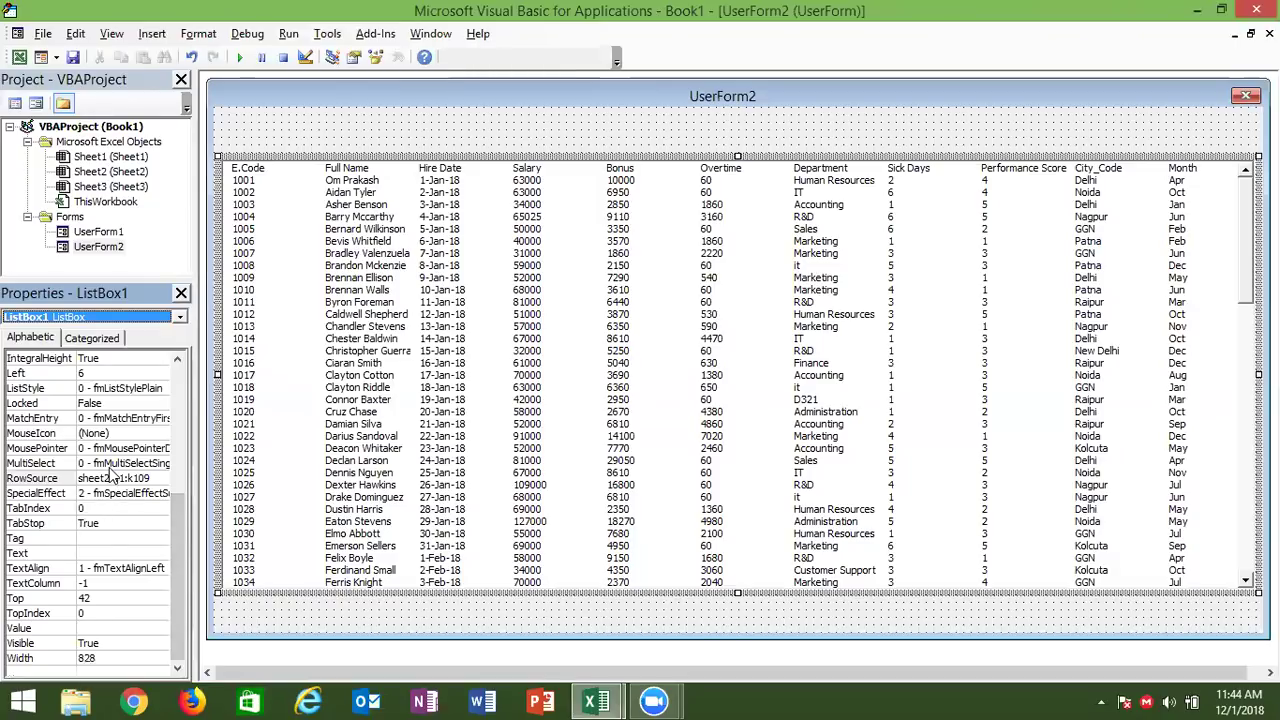
left_click(112, 463)
left_click(161, 464)
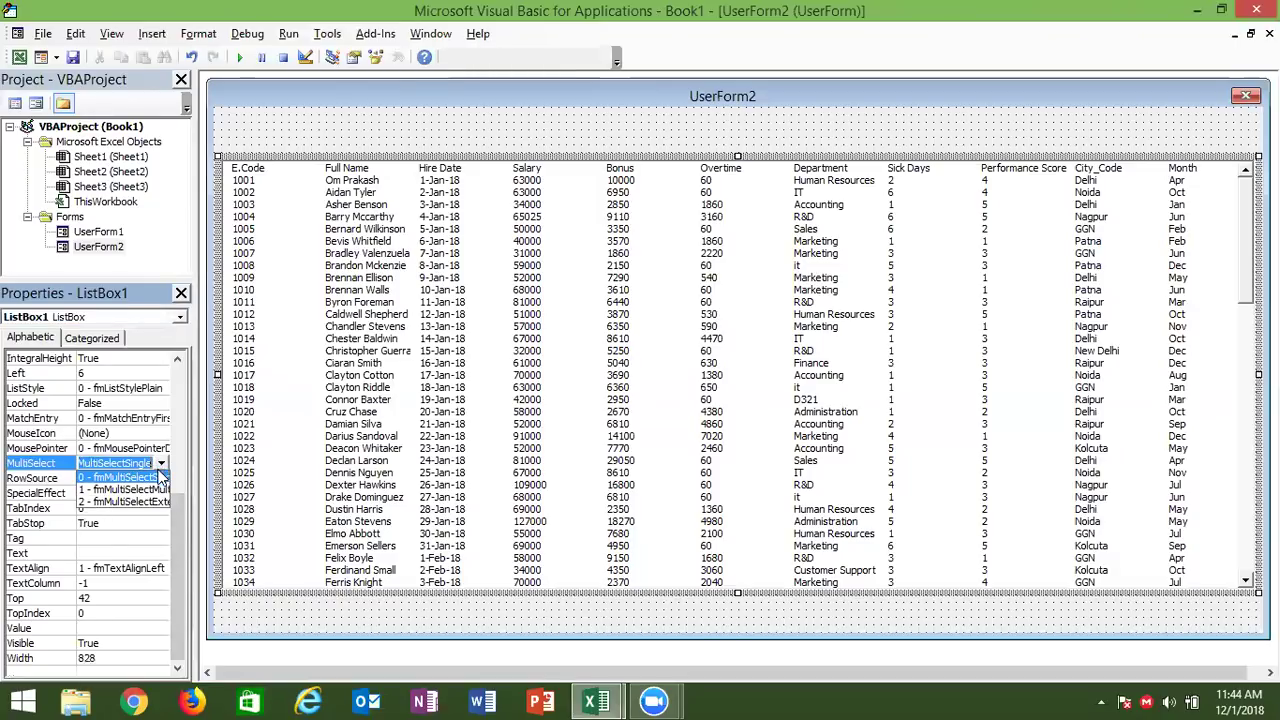
left_click(146, 490)
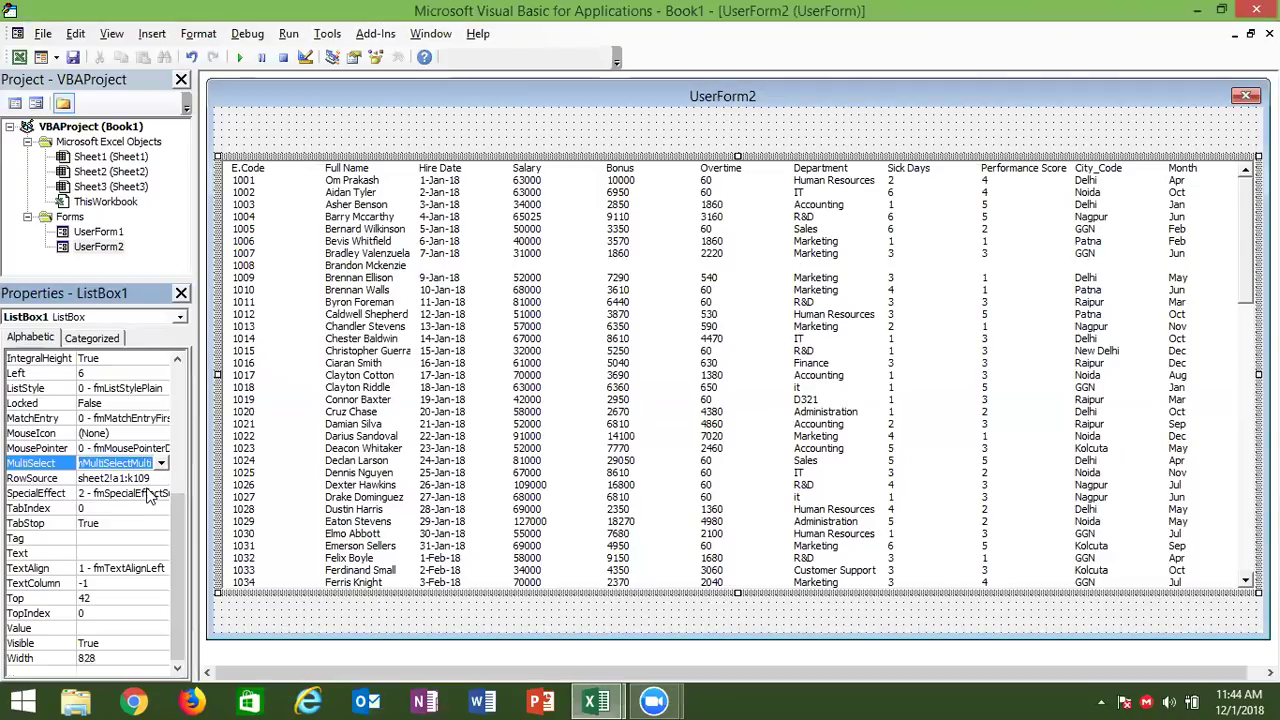
left_click(123, 389)
left_click(161, 388)
left_click(148, 418)
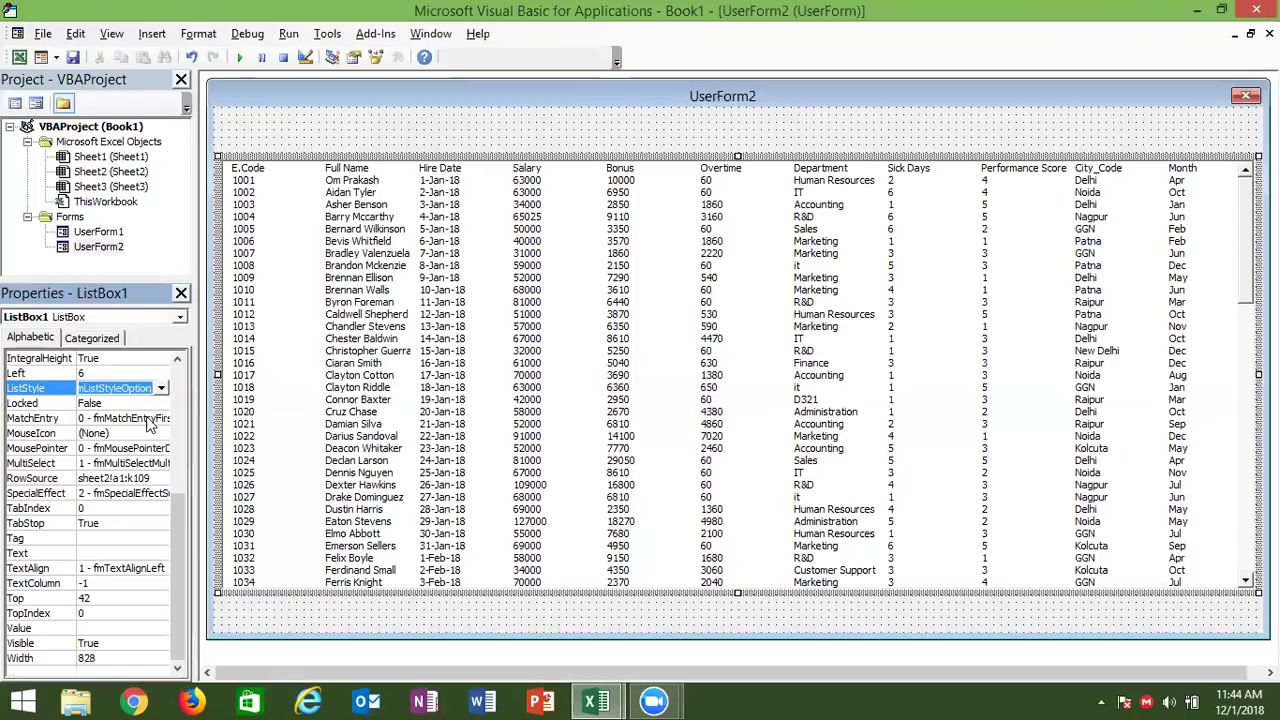
left_click(239, 59)
key("Escape")
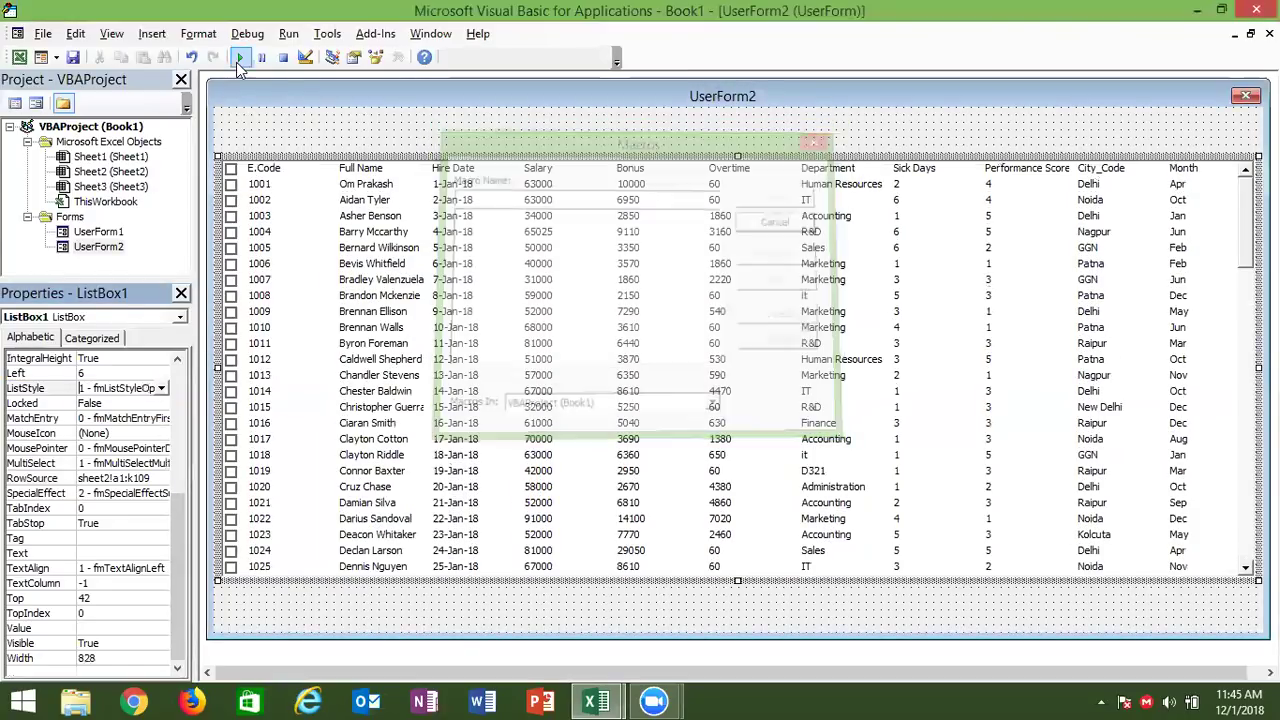
left_click(240, 58)
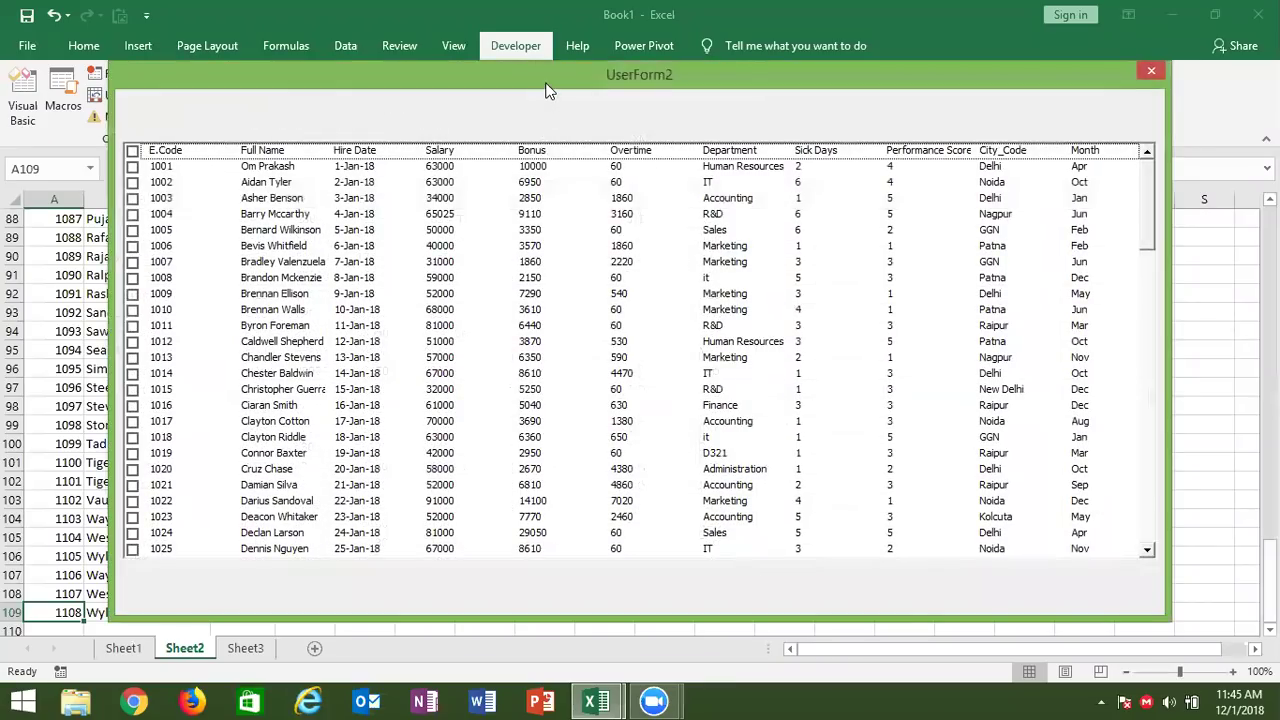
left_click_drag(547, 88, 691, 78)
left_click(277, 221)
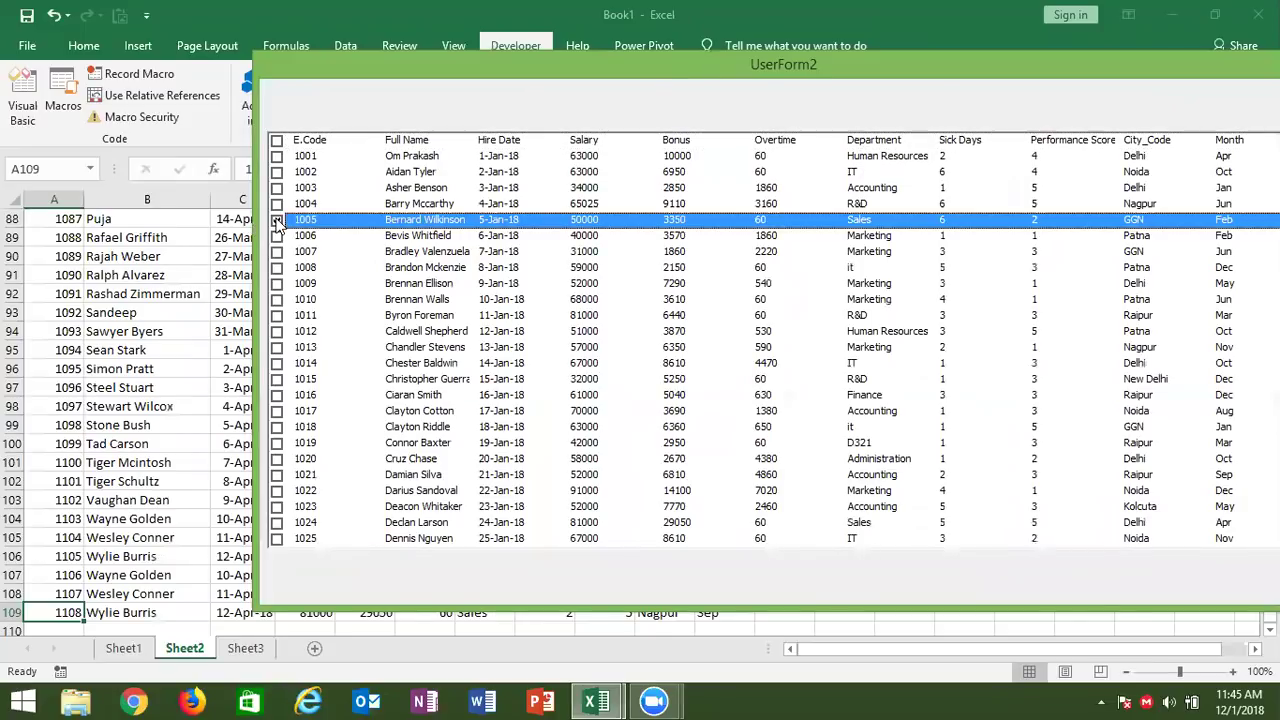
left_click(277, 237)
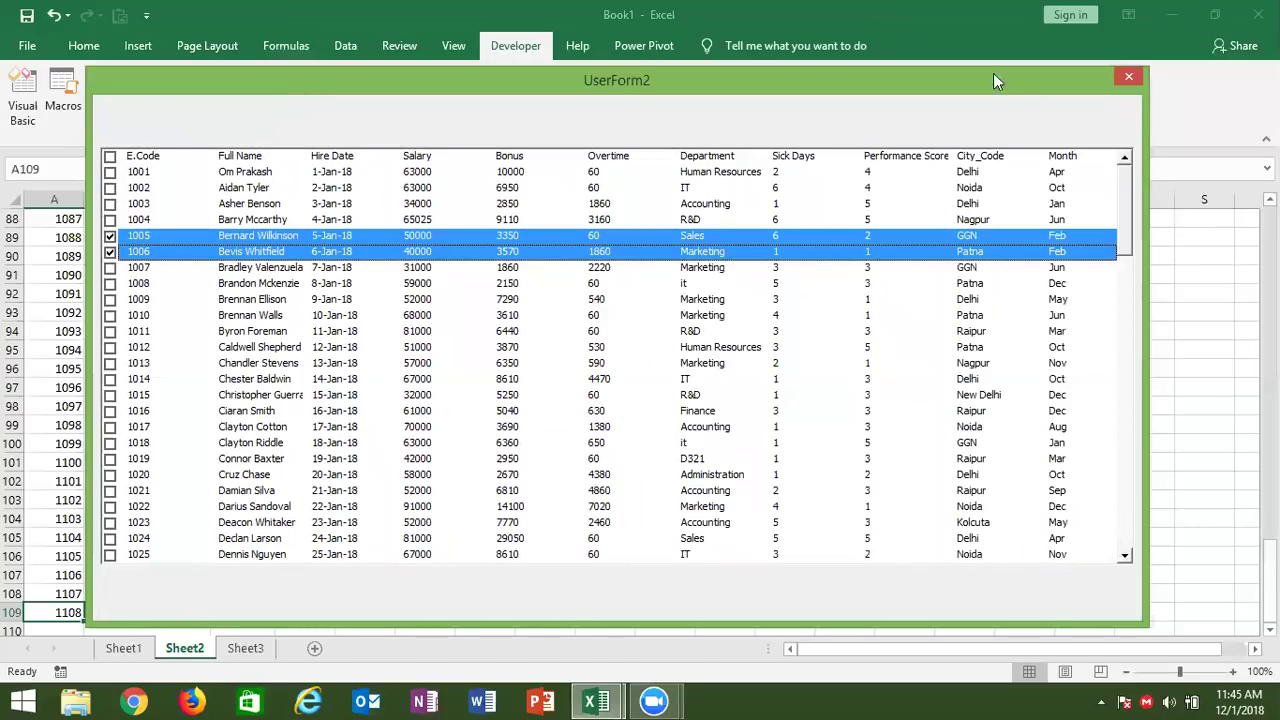
left_click(1129, 84)
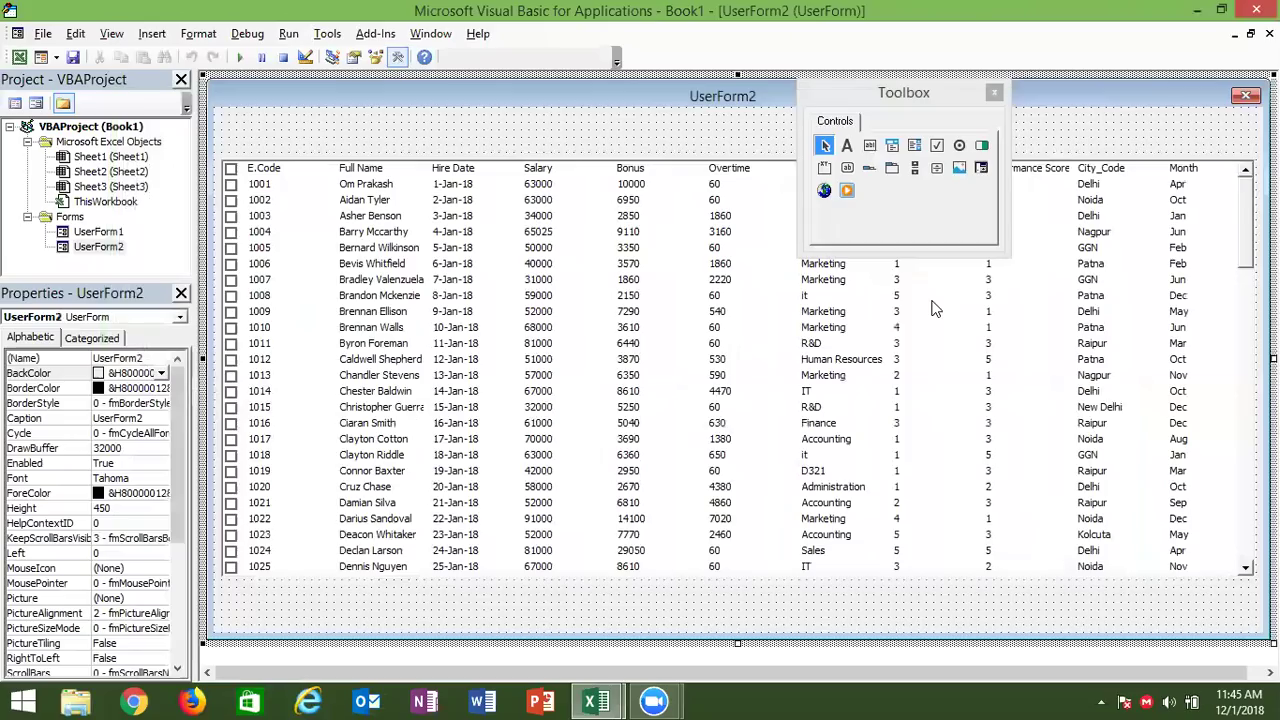
key("alt+F11")
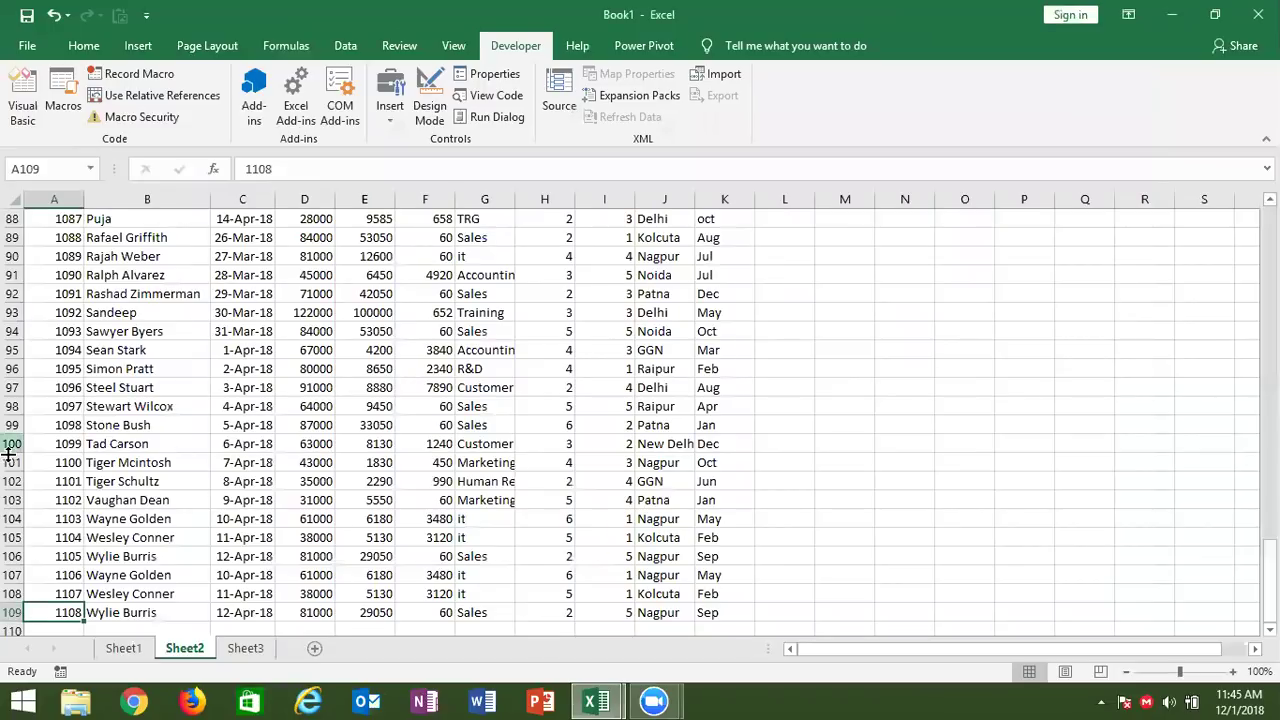
key("ctrl+Home")
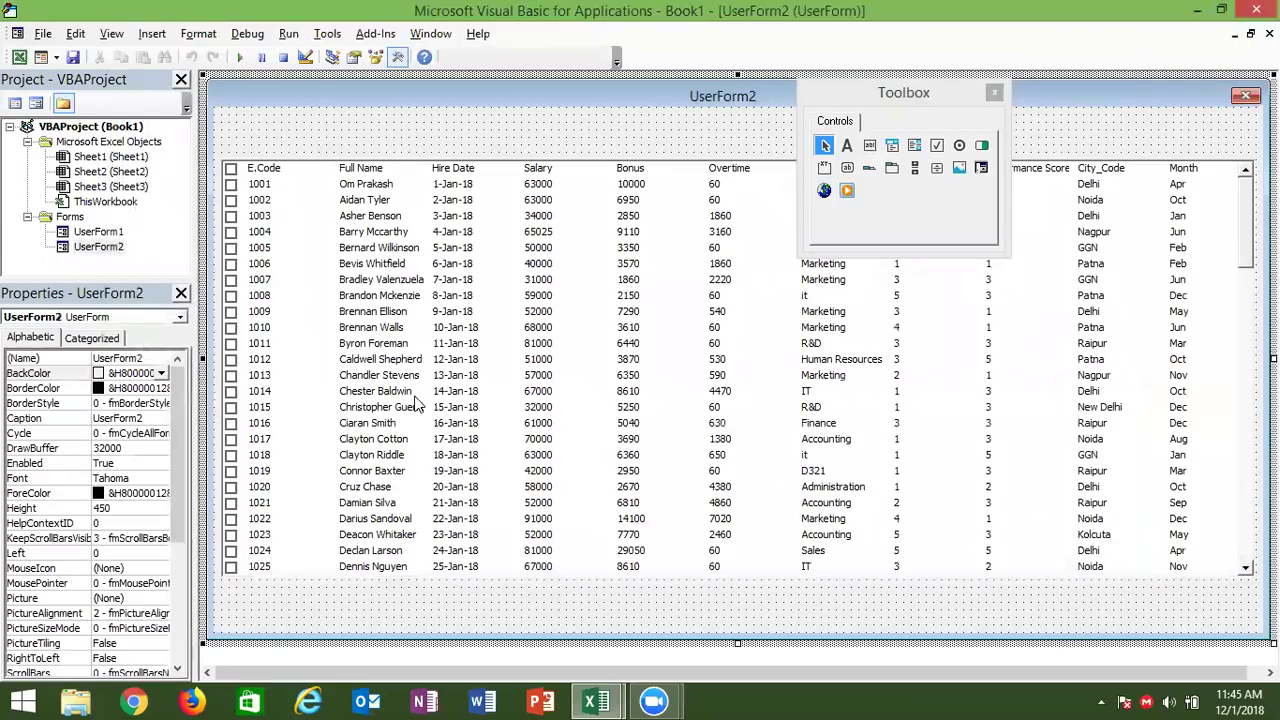
left_click(438, 527)
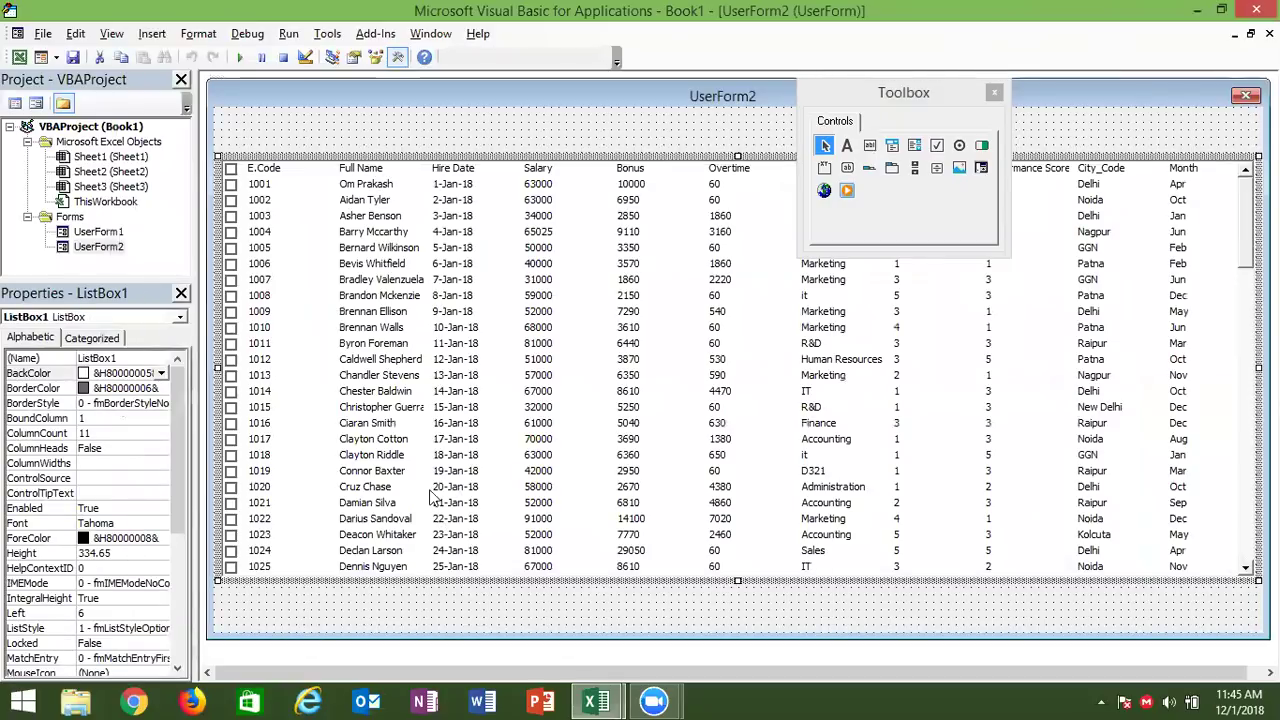
- Open the ListBox1_Click procedure and add blank lines inside it
double_click(428, 215)
key("Return")
key("Return")
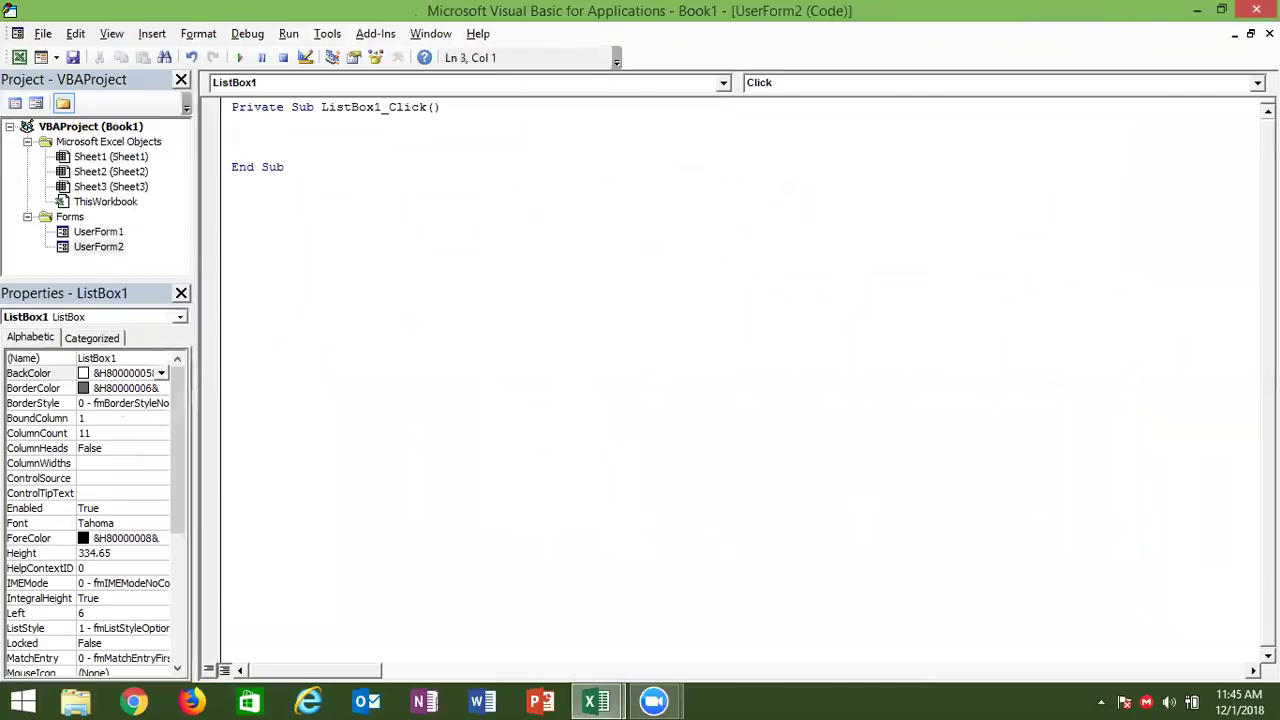
key("Return")
left_click(232, 136)
- Write the loop header For i = 1 To Me.ListBox1.ListCount
type("for")
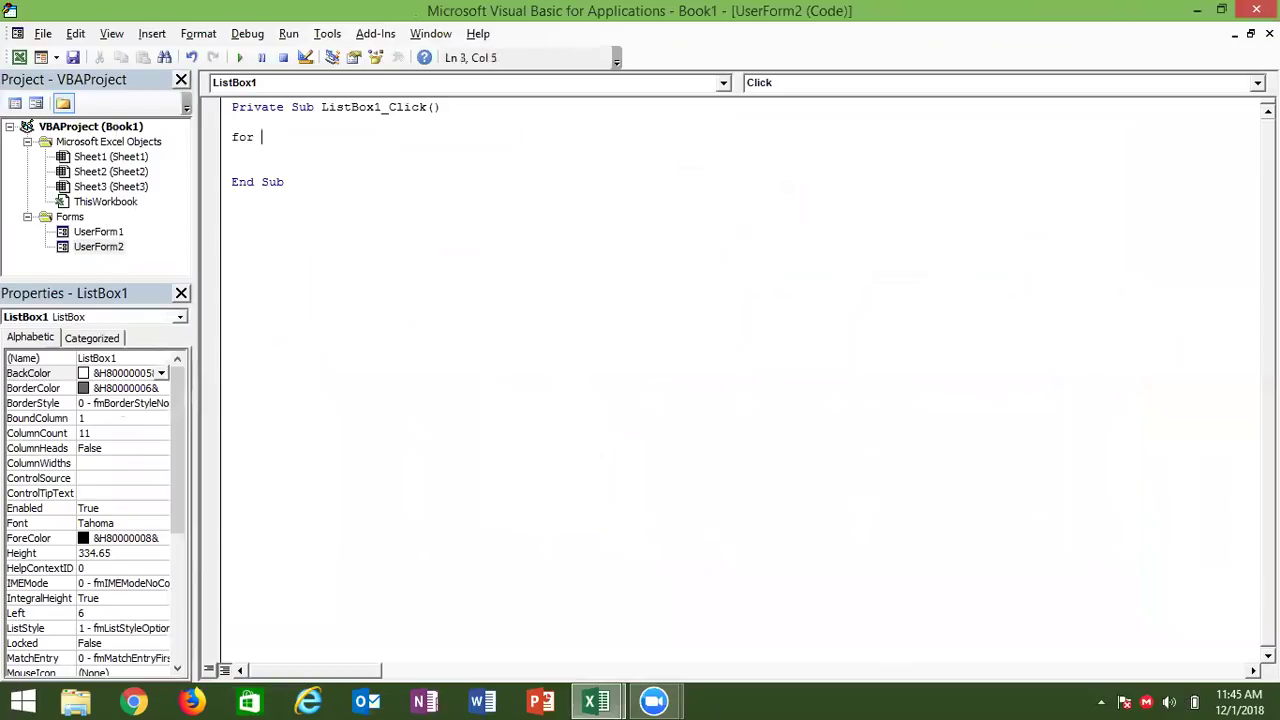
left_click(330, 177)
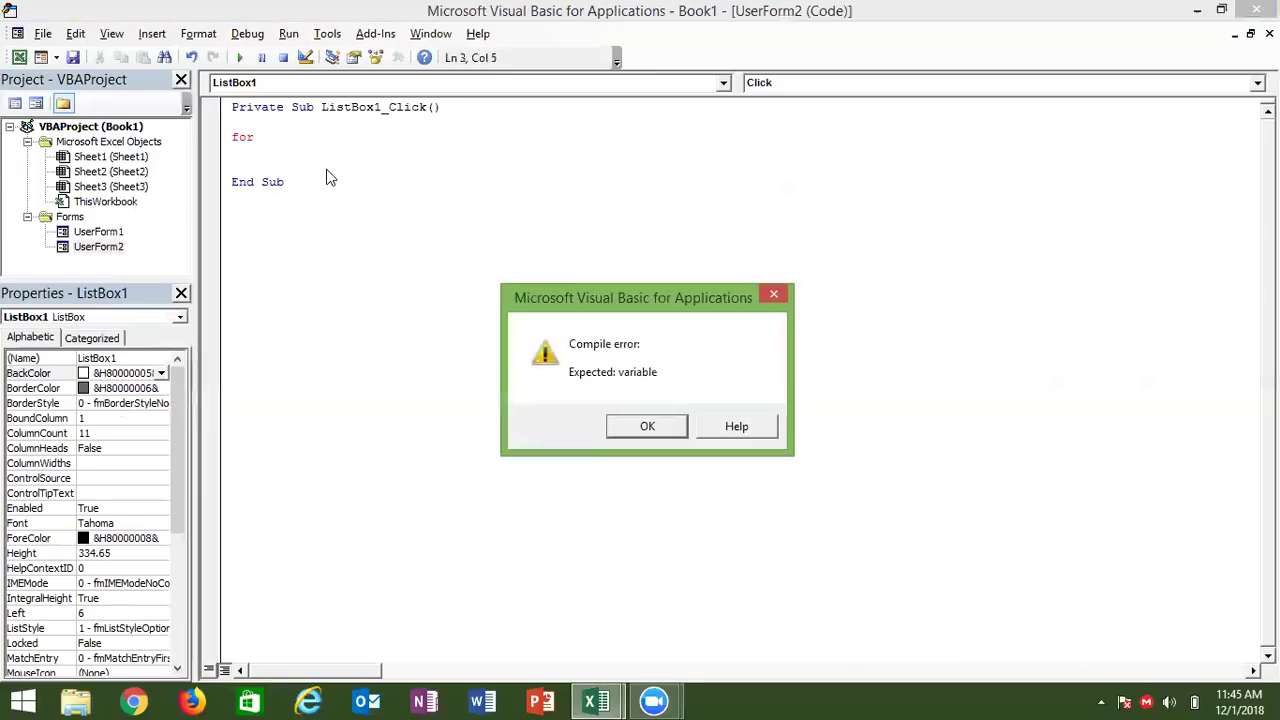
key("Return")
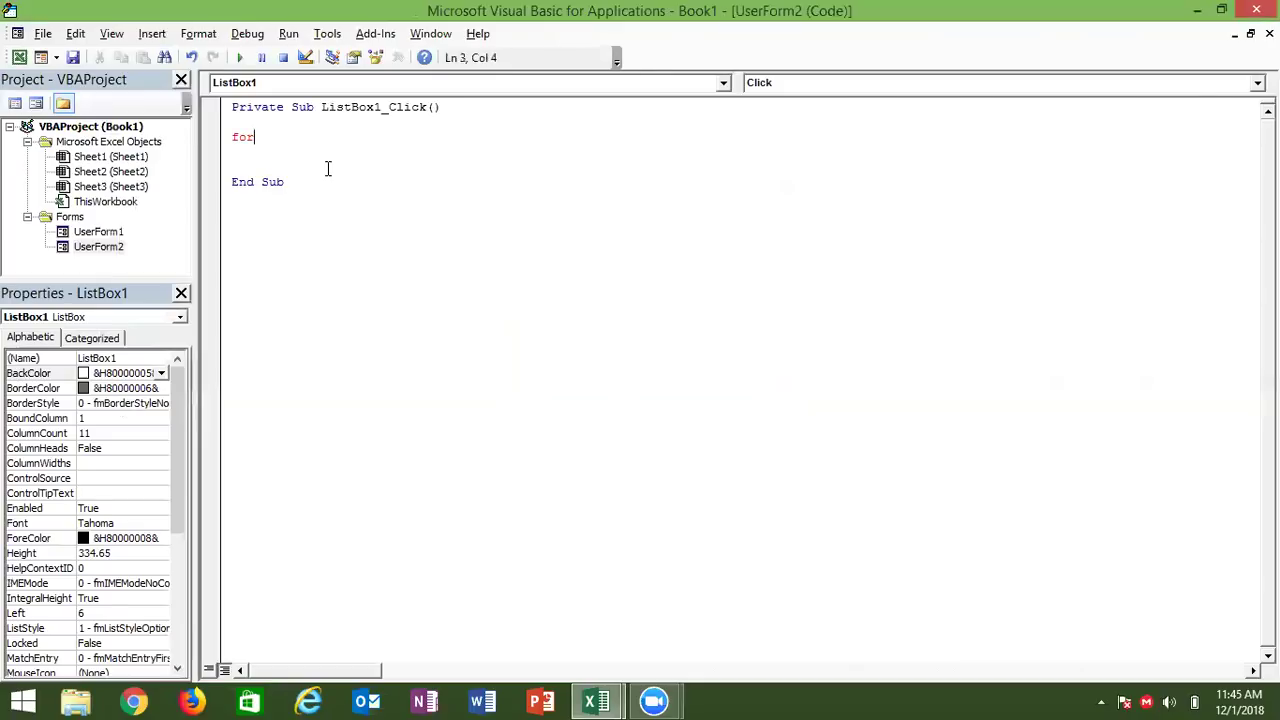
type("i ")
type("= ")
type("0 t")
key("BackSpace")
key("BackSpace")
key("BackSpace")
type("1 to me")
type(".li")
key("Tab")
type(".")
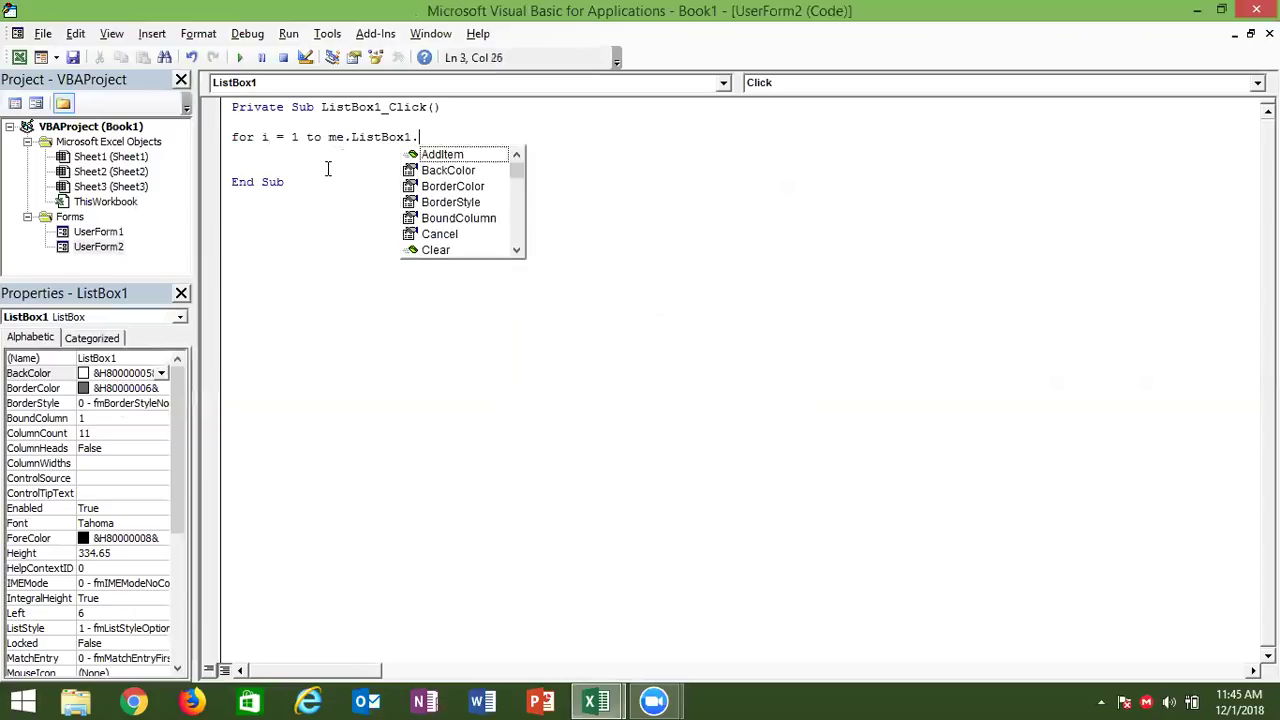
type("co")
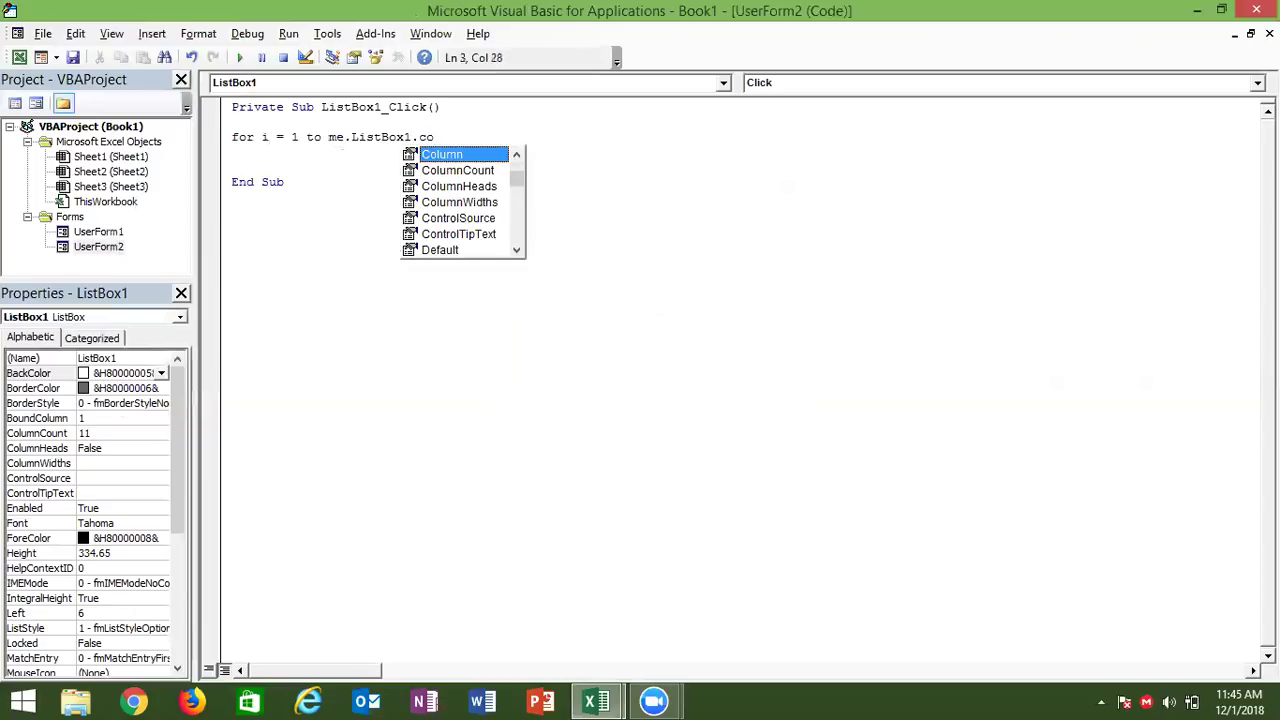
key("BackSpace")
key("BackSpace")
type("li")
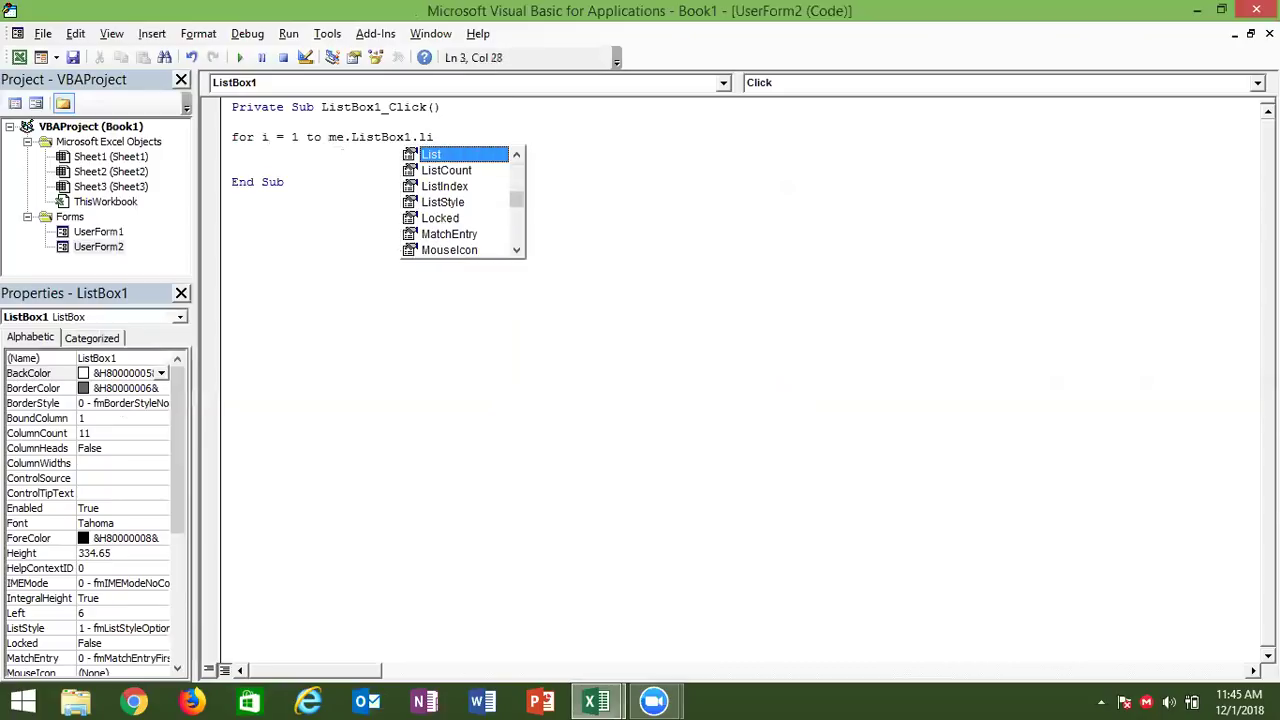
key("Down")
key("Tab")
- Close the loop with Next i and leave blank lines for its body
key("Return")
key("Return")
type("next i")
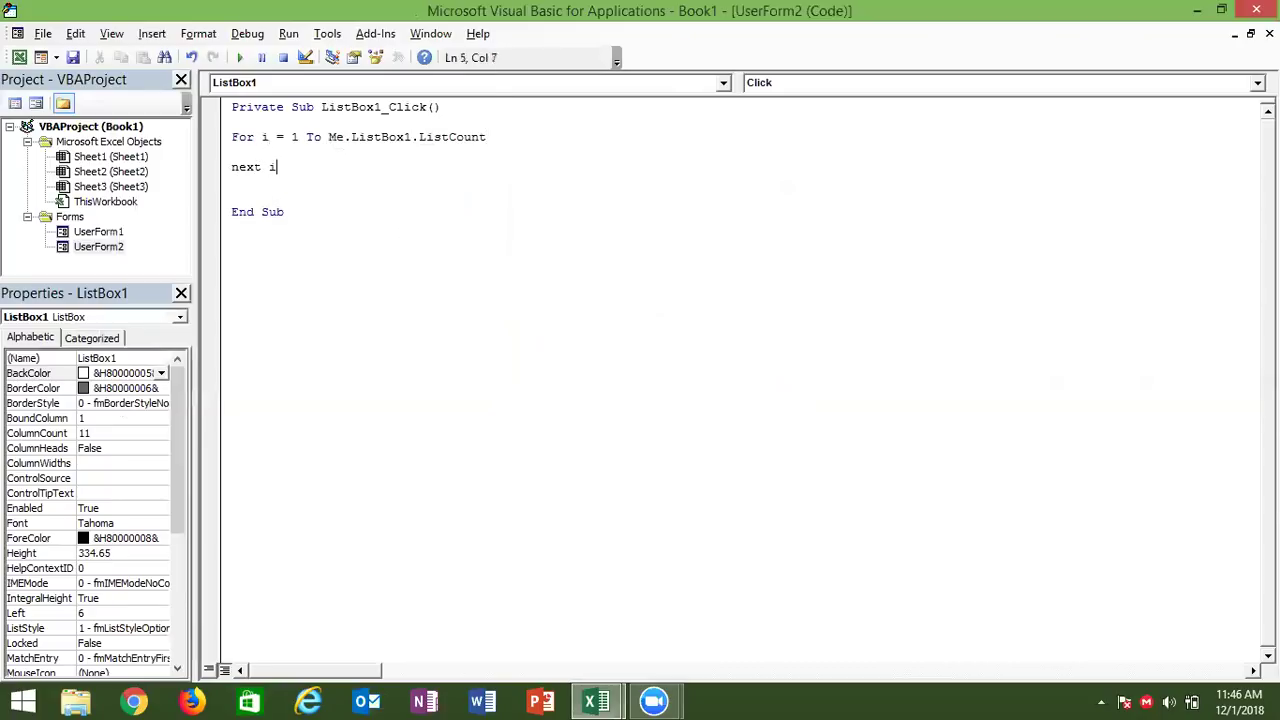
left_click(232, 152)
key("Return")
key("Return")
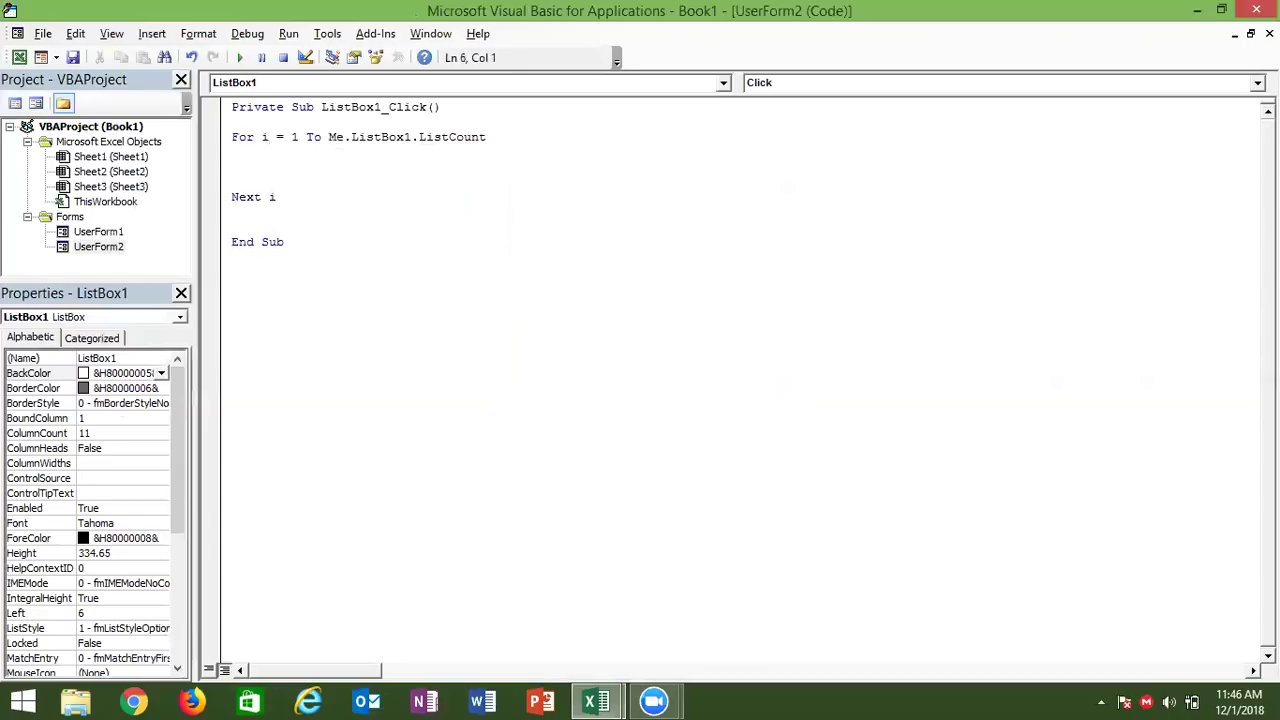
key("Return")
- Add the condition If Me.ListBox1.Selected(i - 1) Then inside the loop
key("Up")
key("Up")
type("if ")
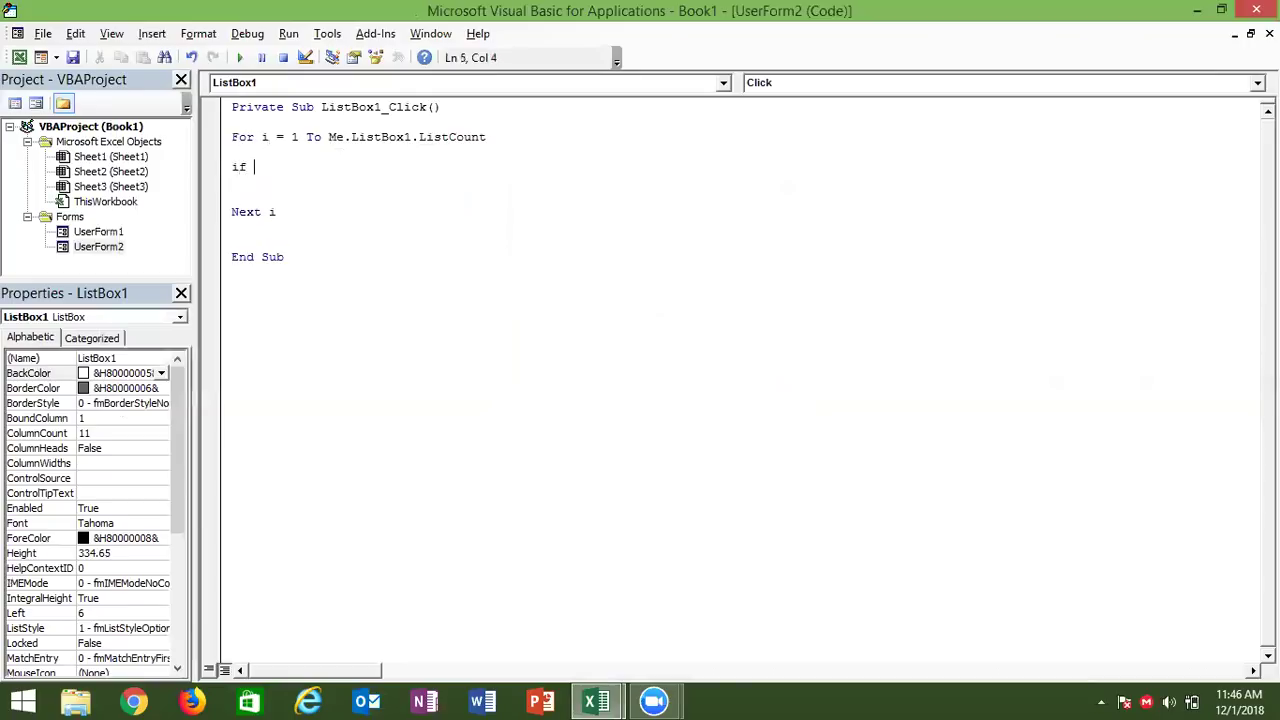
type("me.li")
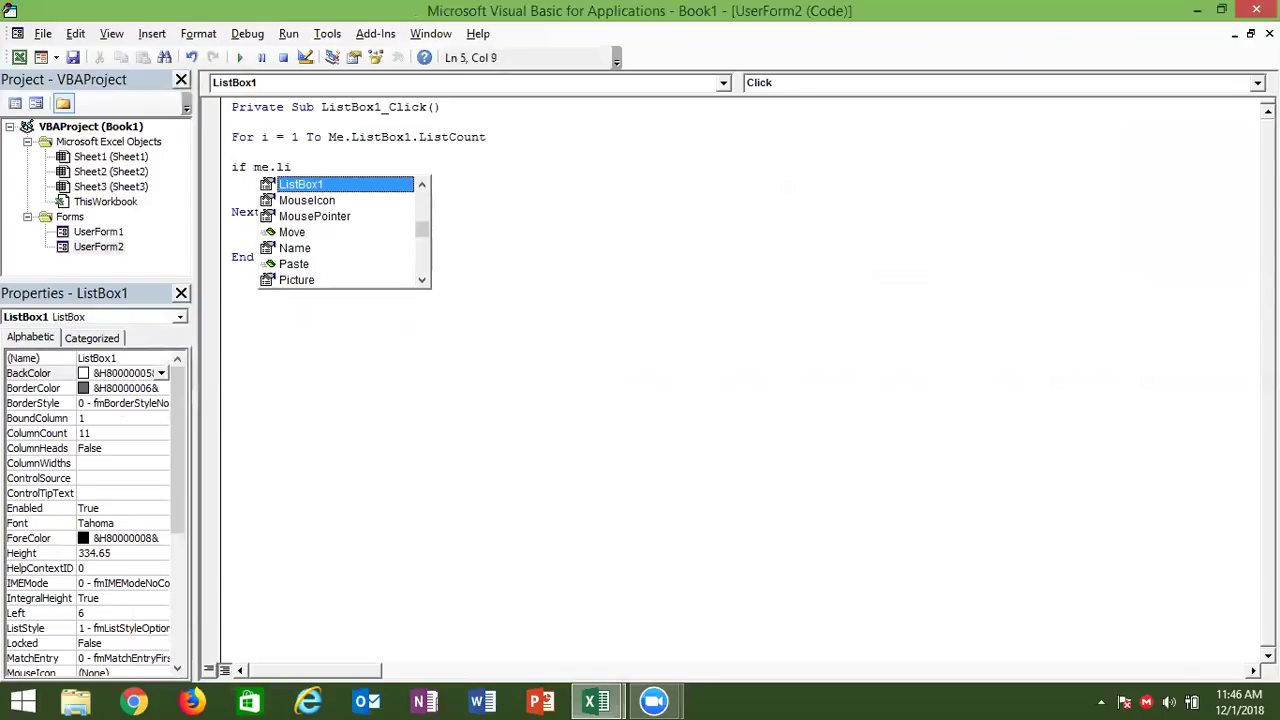
key("Tab")
type(".se")
key("Tab")
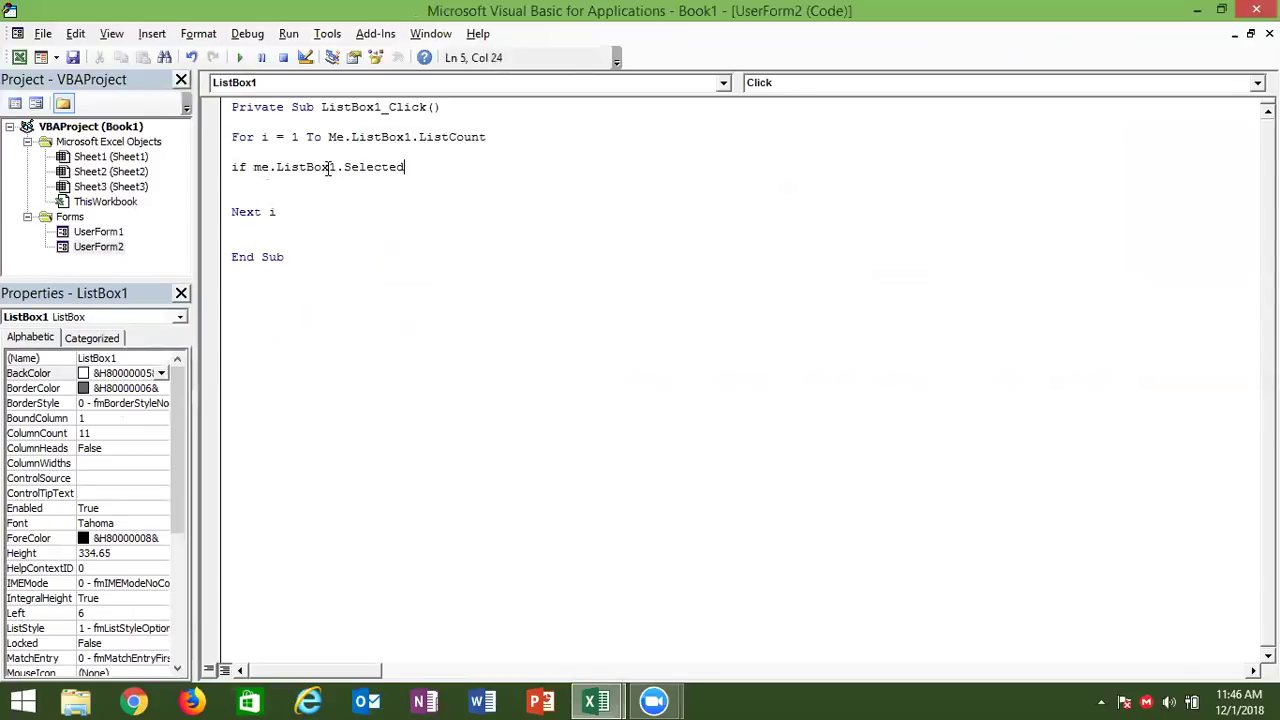
type("(i - 1")
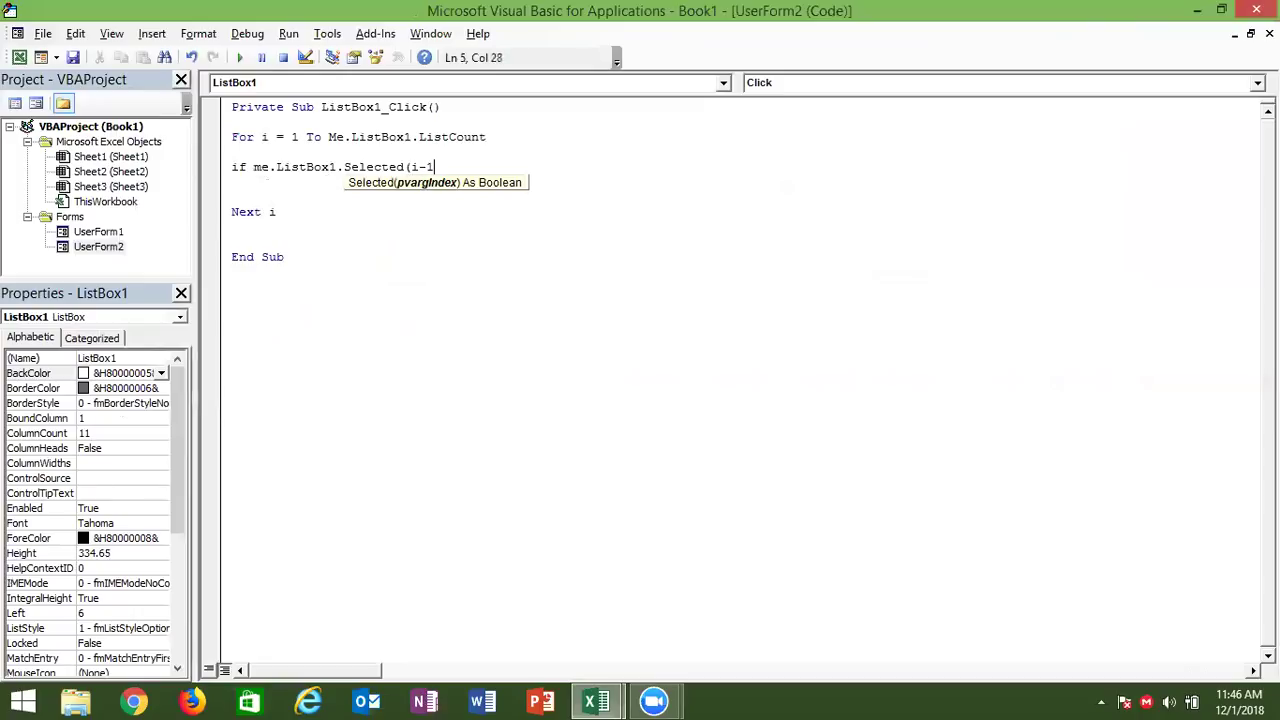
type(")")
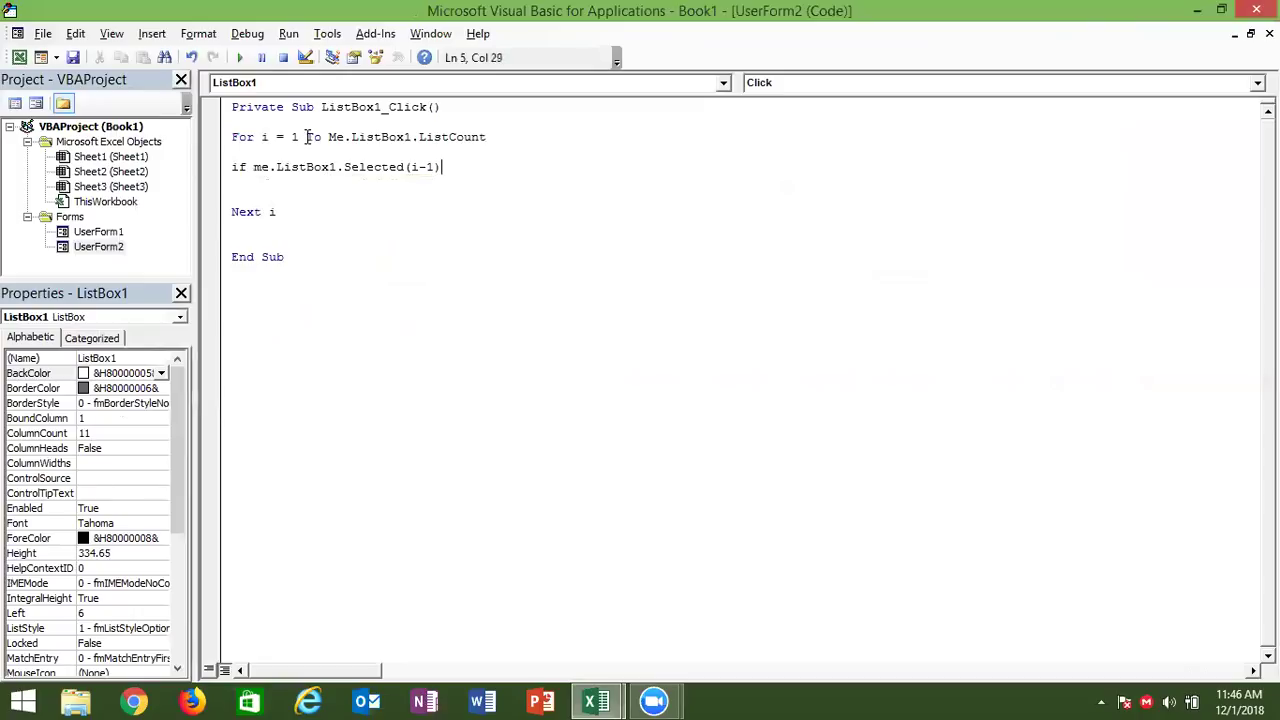
type(" Then")
key("Return")
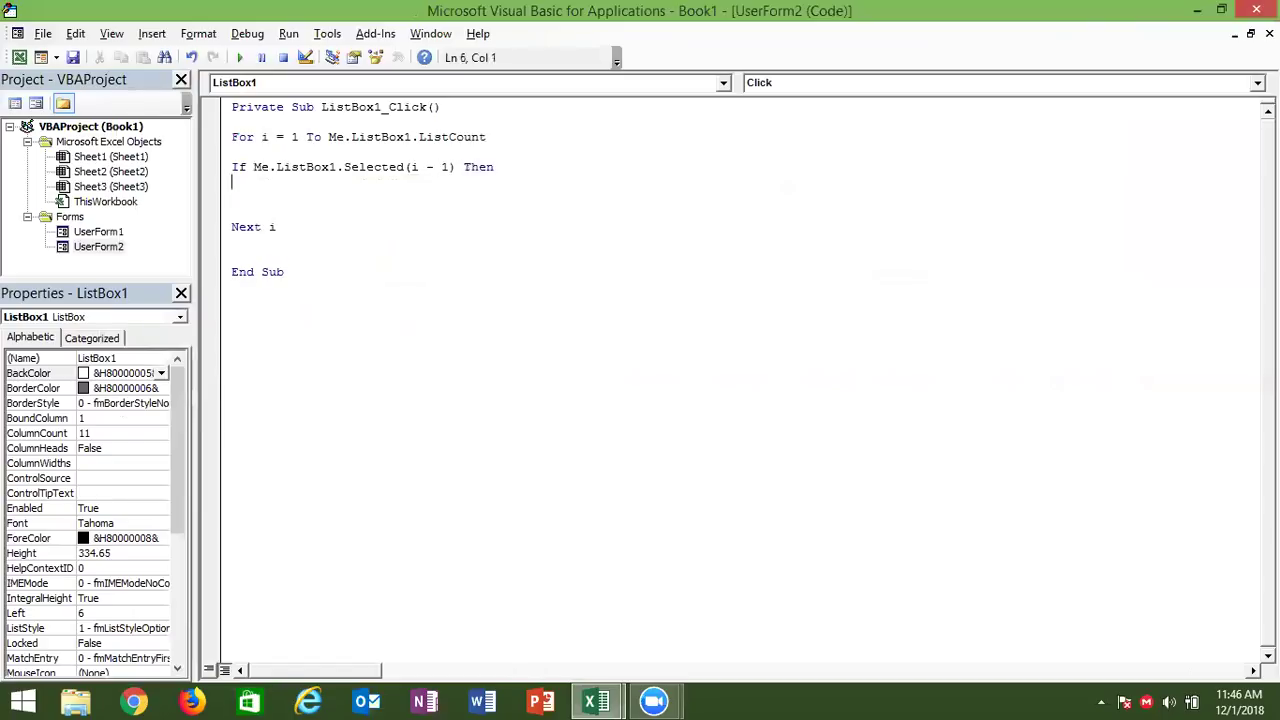
- Start the colouring line as Range("a…, dismissing the compile error it raises
type("sheets")
key("BackSpace")
key("BackSpace")
key("BackSpace")
key("BackSpace")
key("BackSpace")
key("BackSpace")
type("range(\"a")
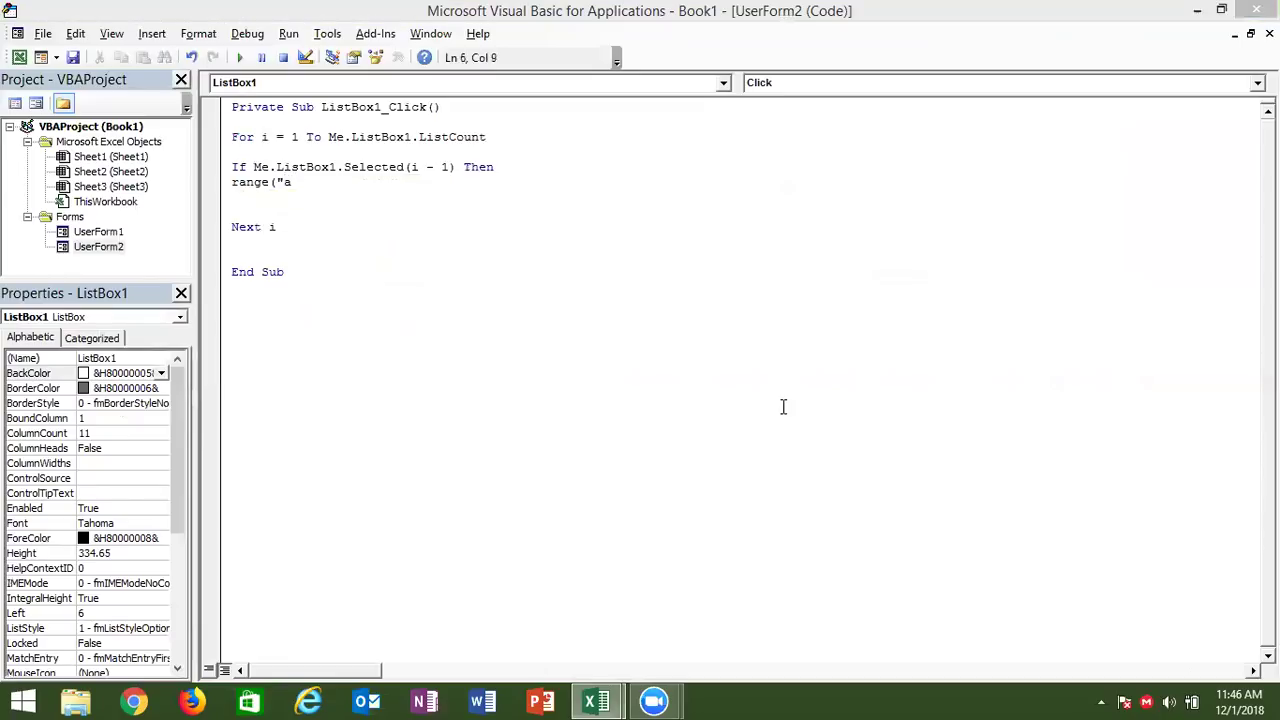
left_click(322, 197)
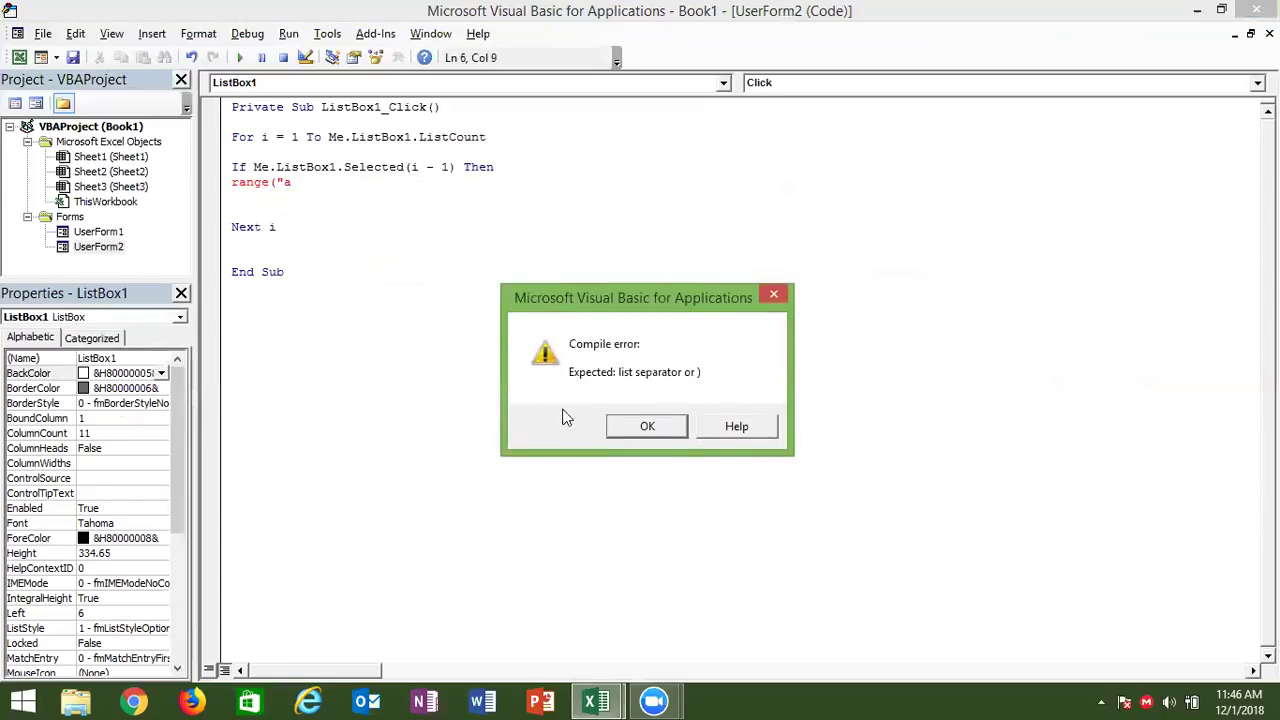
left_click(629, 427)
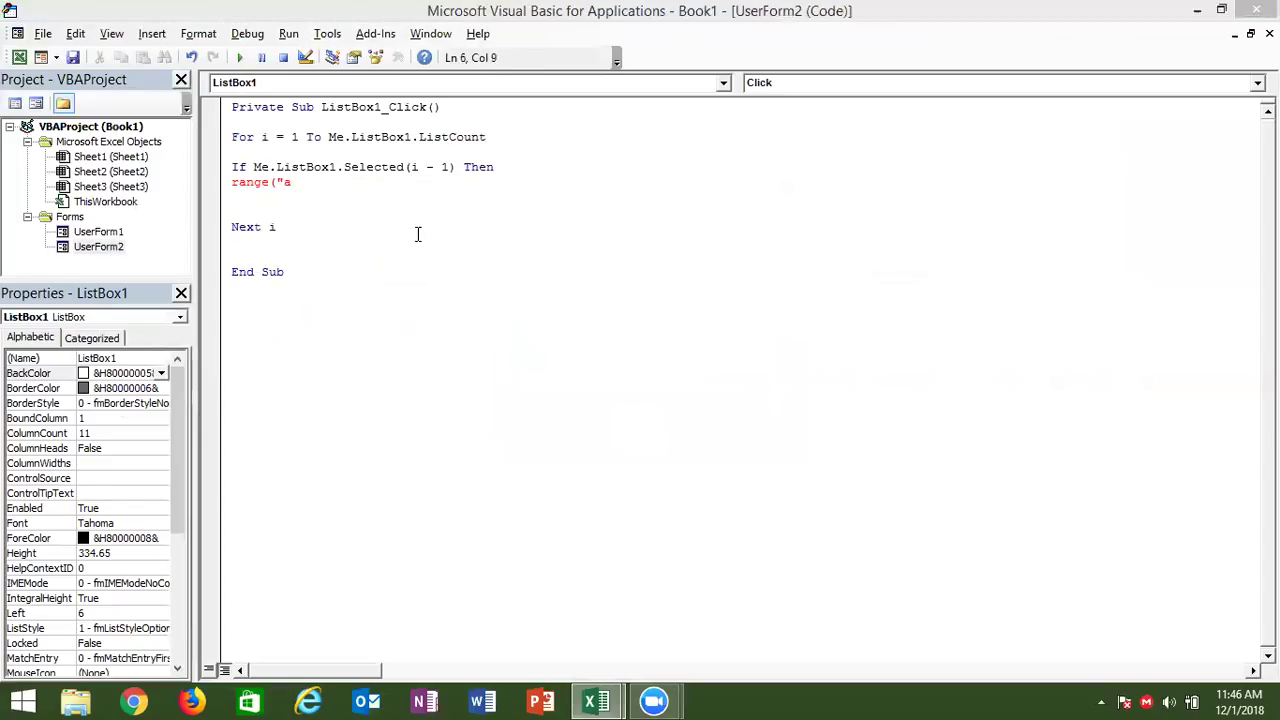
left_click(367, 195)
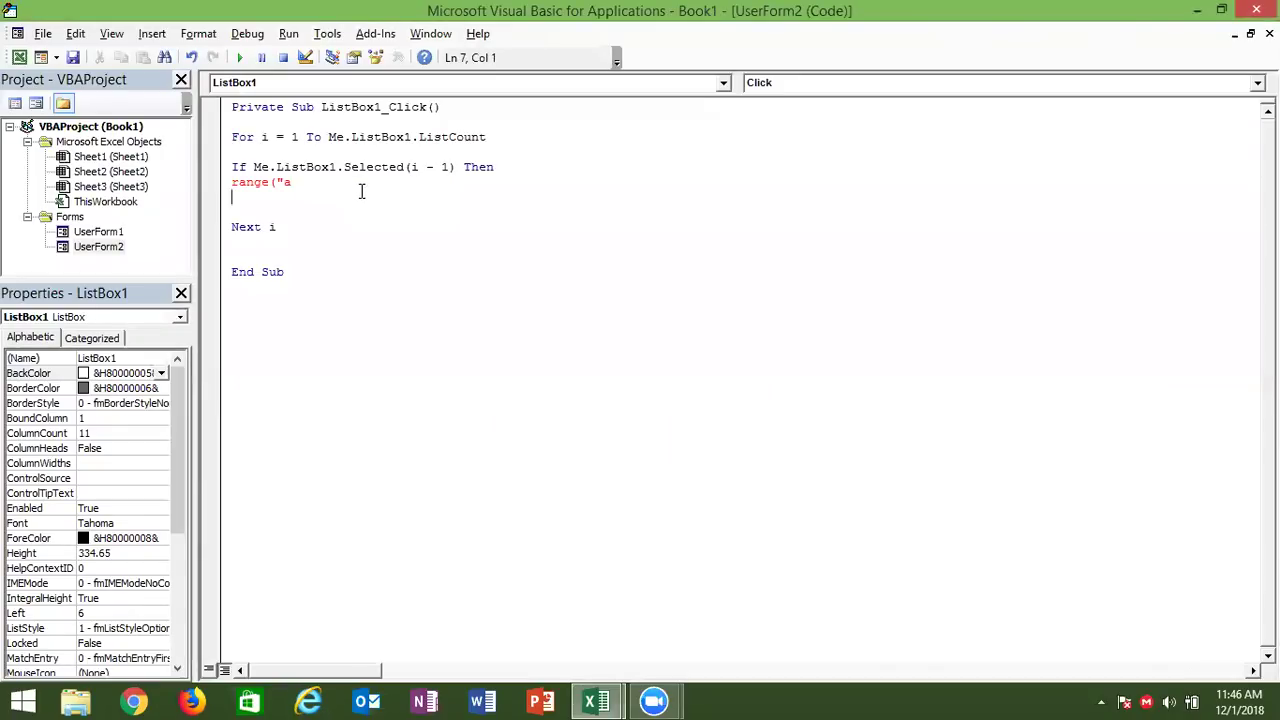
left_click(330, 182)
- Complete the line as Range("a1").Interior.Color = vbGreen
type("1")
type("\").")
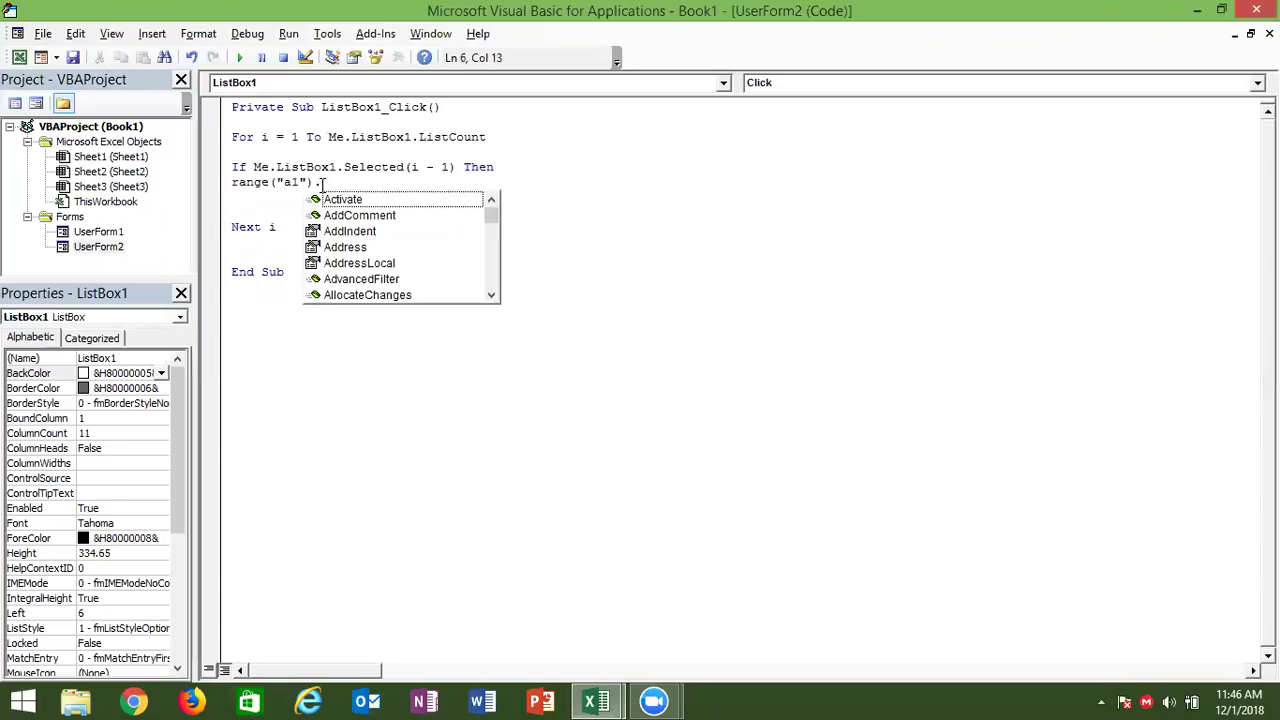
type("en")
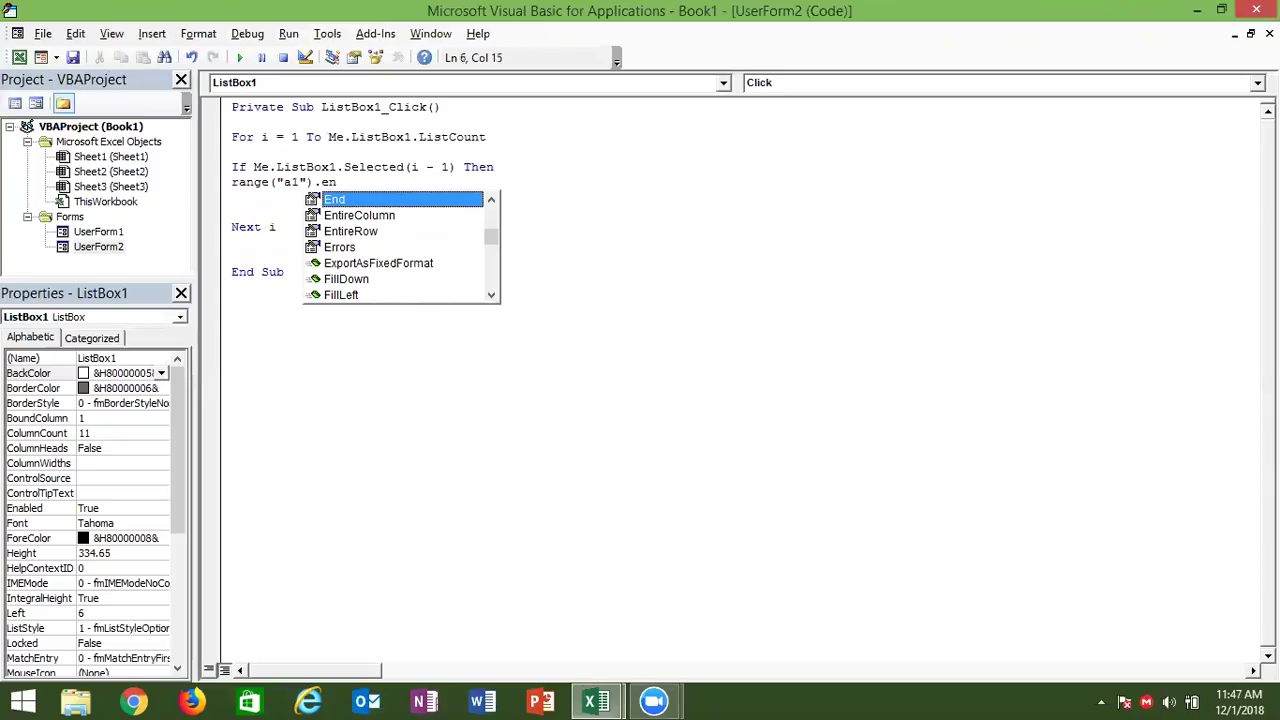
key("Down")
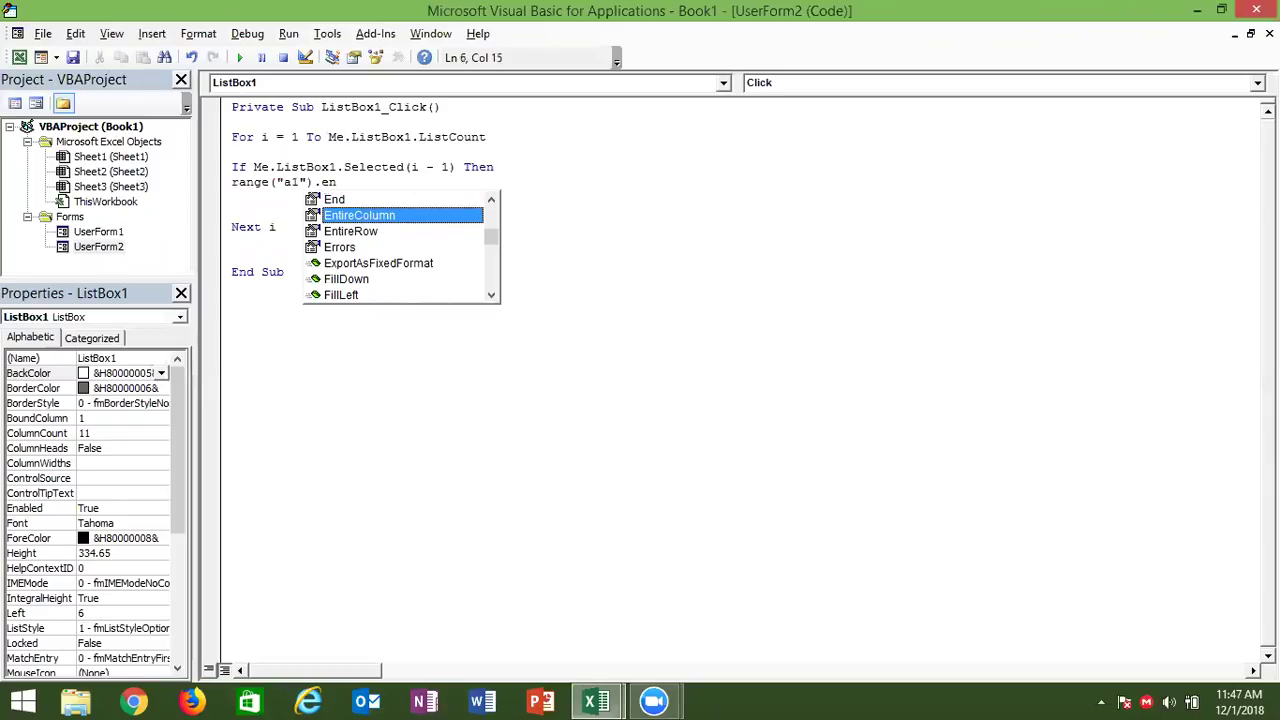
type("\\")
key("BackSpace")
key("BackSpace")
key("BackSpace")
key("BackSpace")
key("BackSpace")
key("BackSpace")
key("BackSpace")
key("BackSpace")
key("BackSpace")
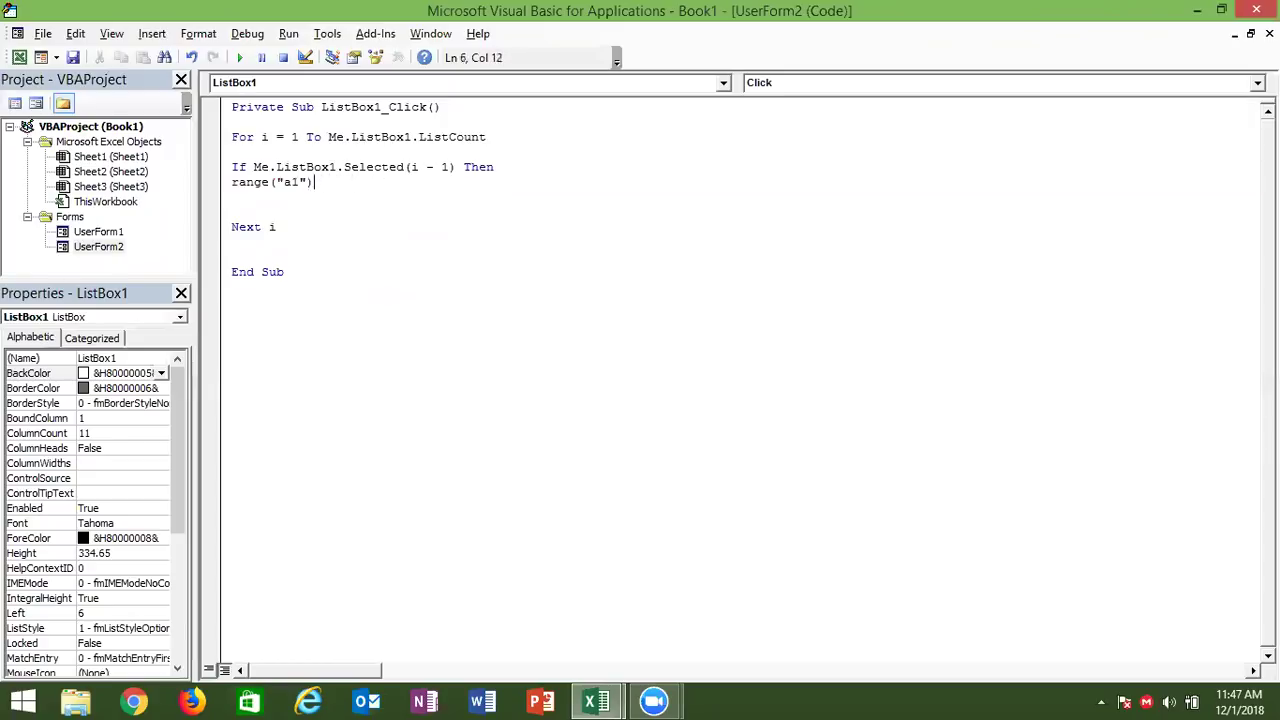
type(".")
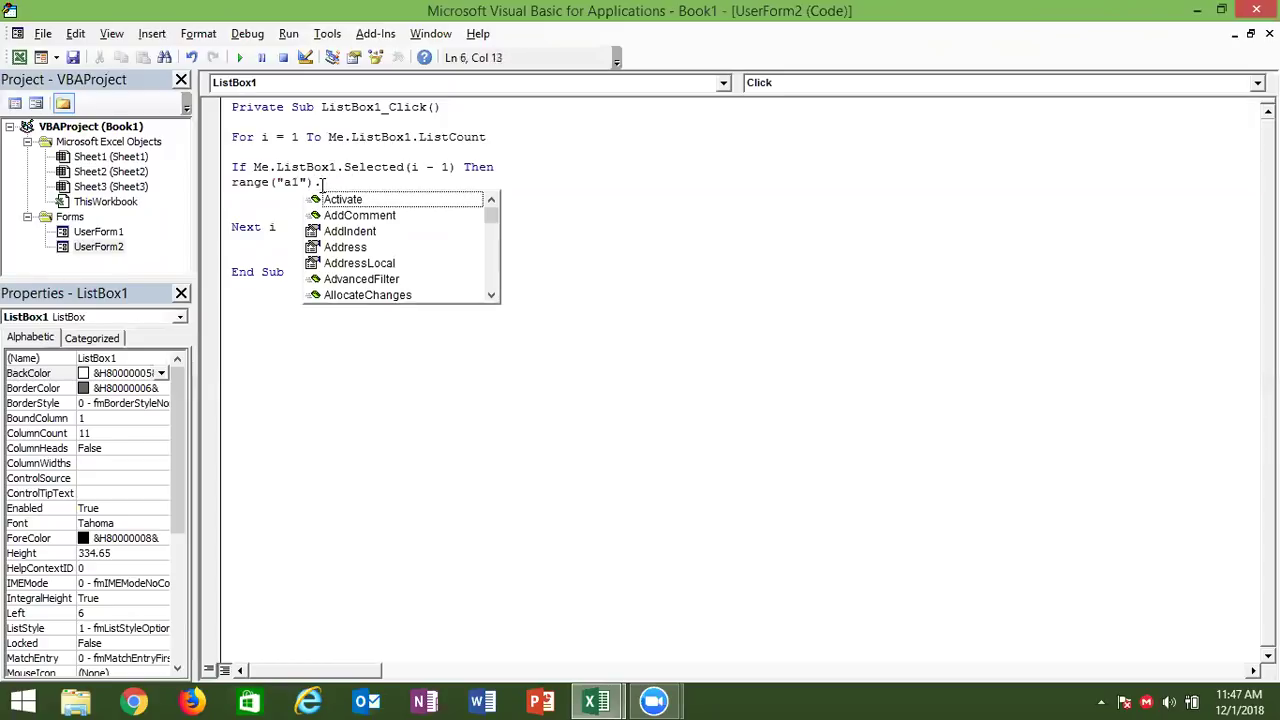
type("in")
key("Down")
key("Down")
key("Down")
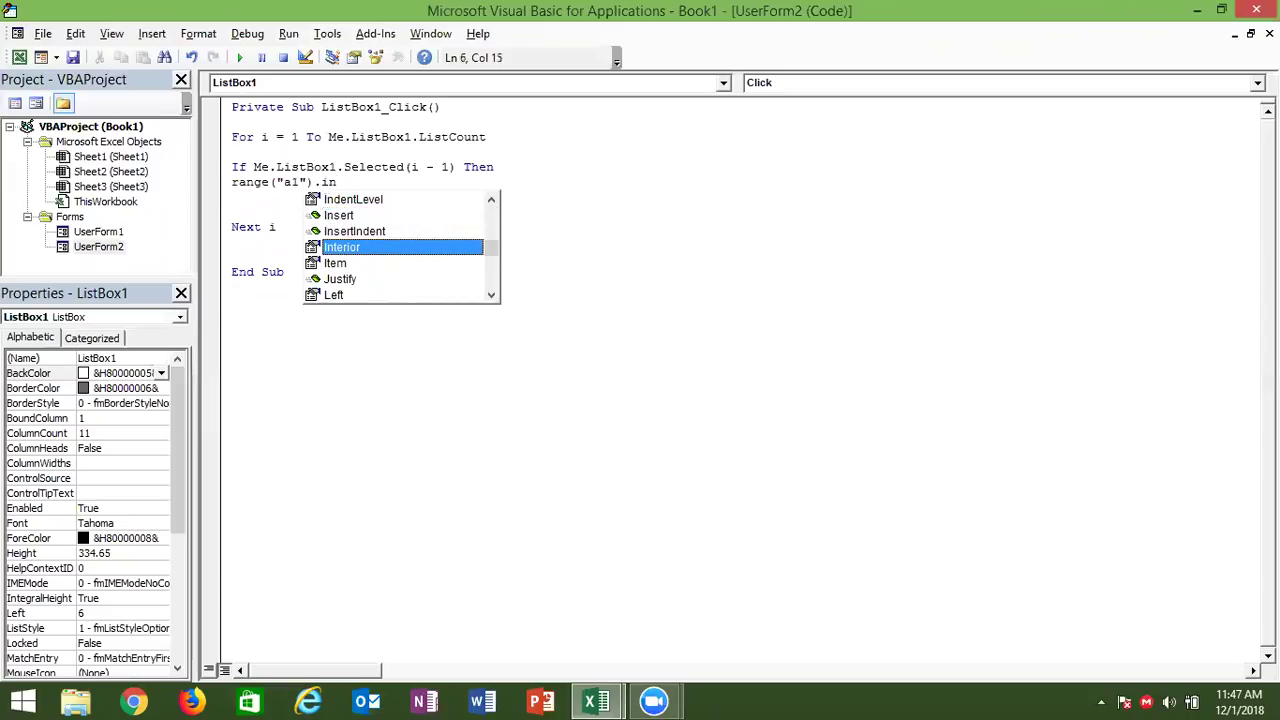
key("Tab")
type(".co")
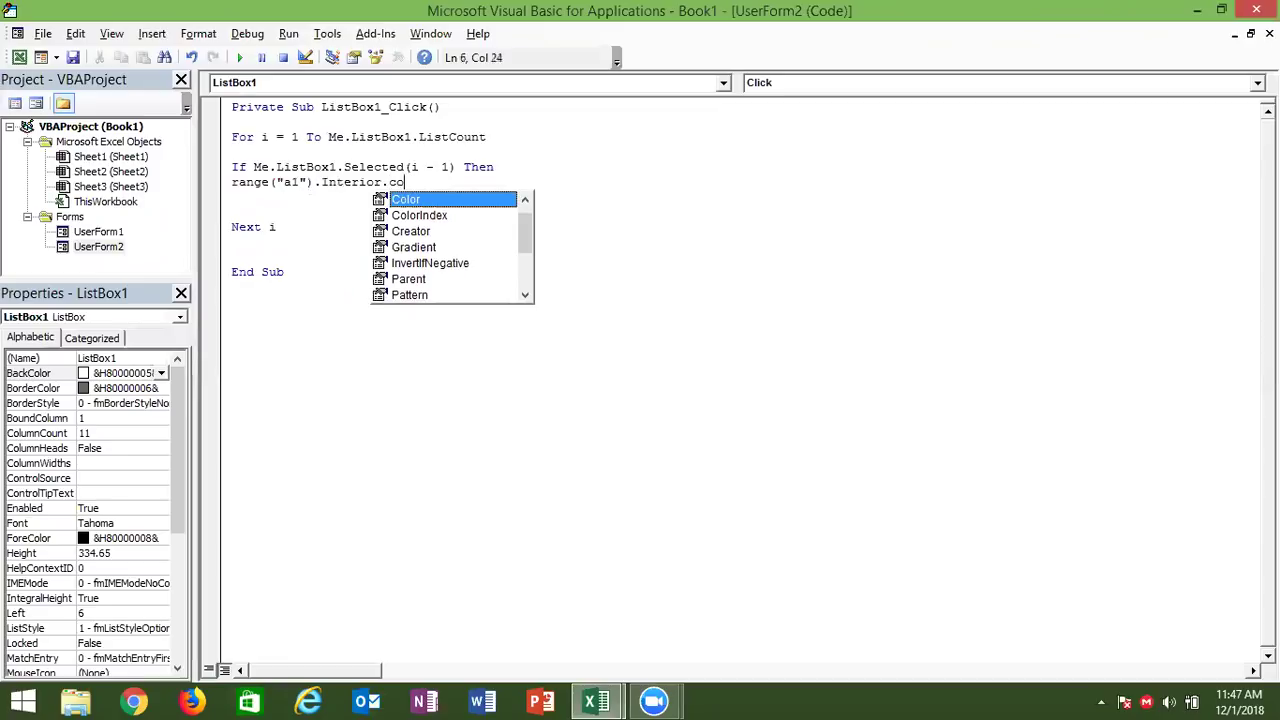
key("Tab")
type("=vbgreen")
left_click(330, 198)
- Change the range to Range(Cells(i, 1), Cells(i, 11)), checking the worksheet's columns
left_click(311, 183)
key("BackSpace")
key("BackSpace")
key("BackSpace")
key("BackSpace")
key("BackSpace")
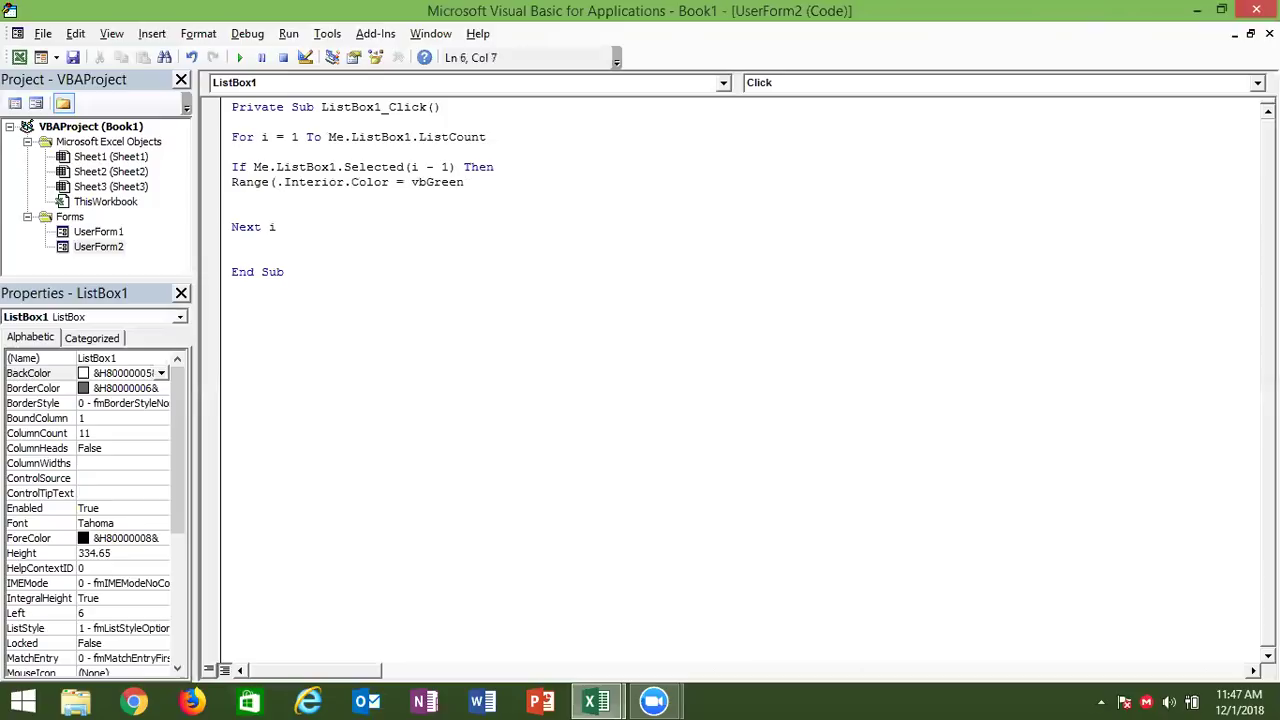
type("cells")
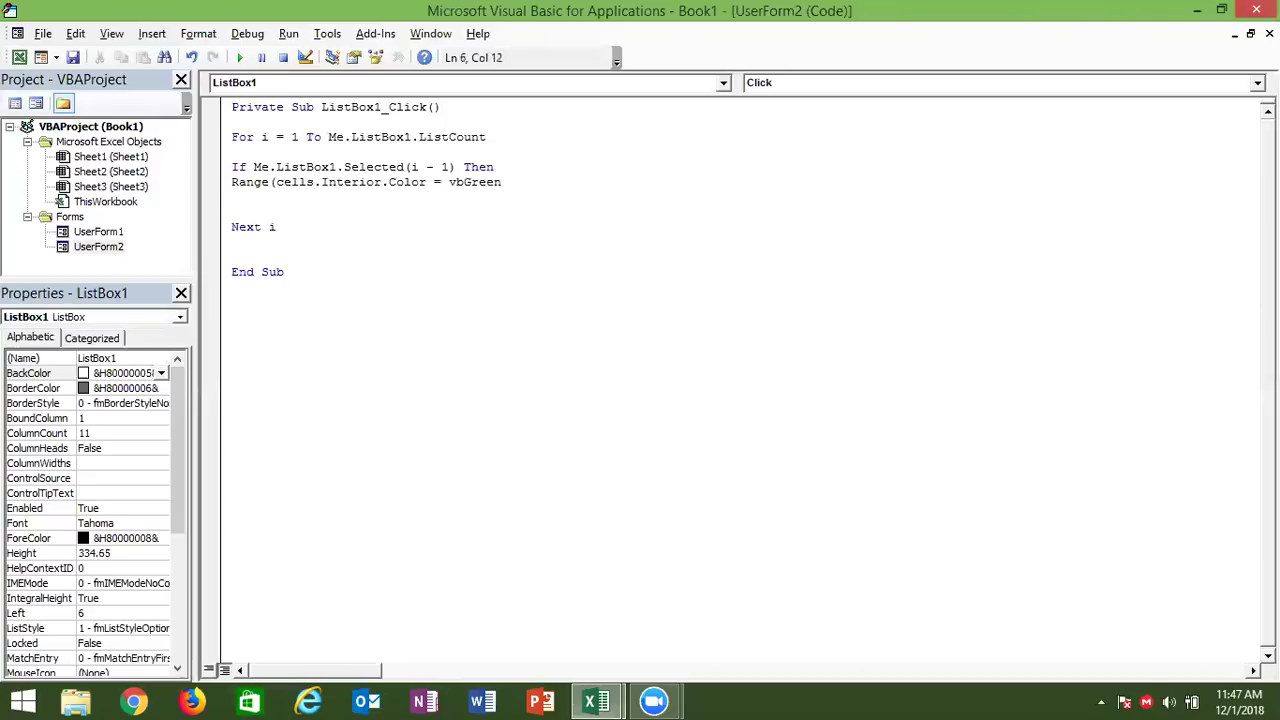
type("(1")
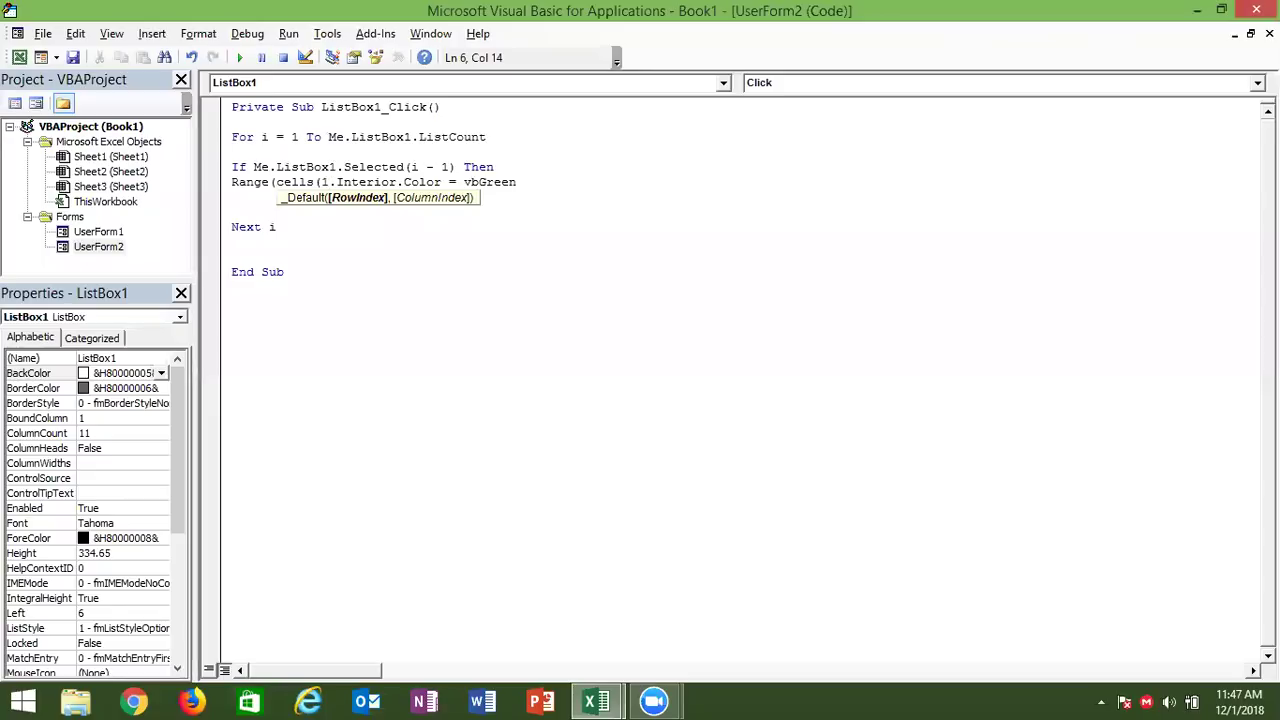
type(",1")
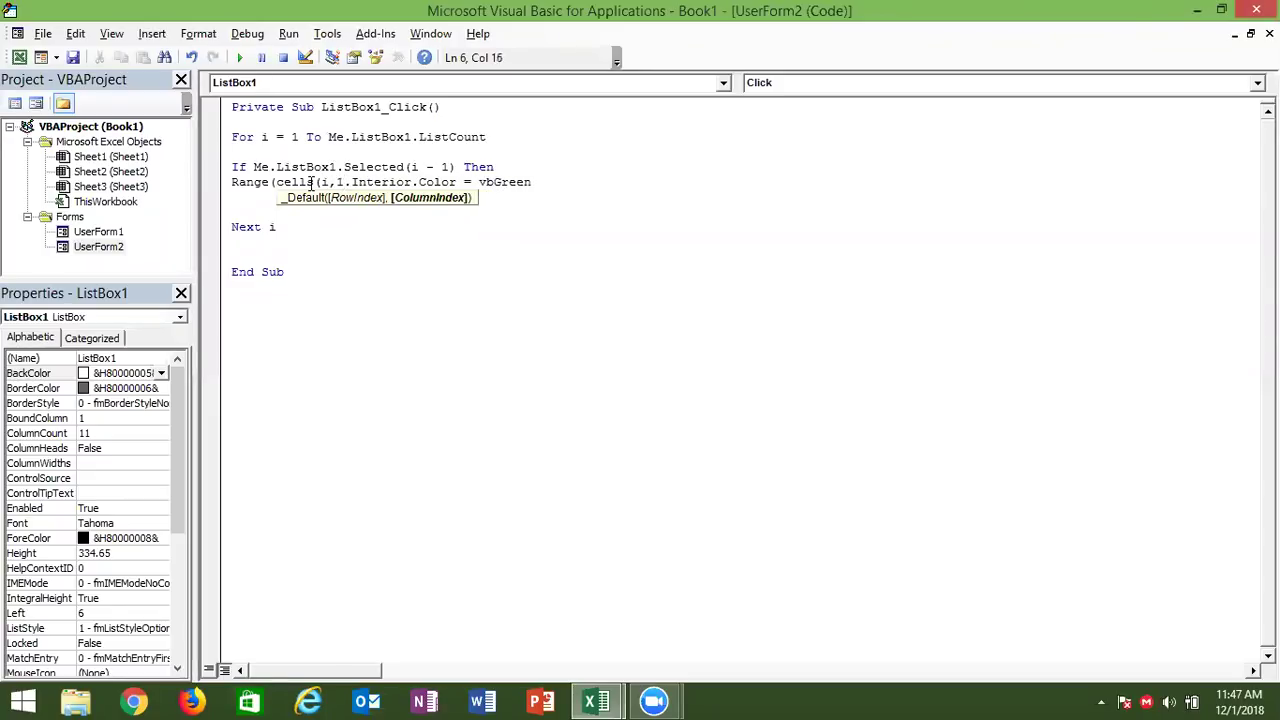
type("),cells(")
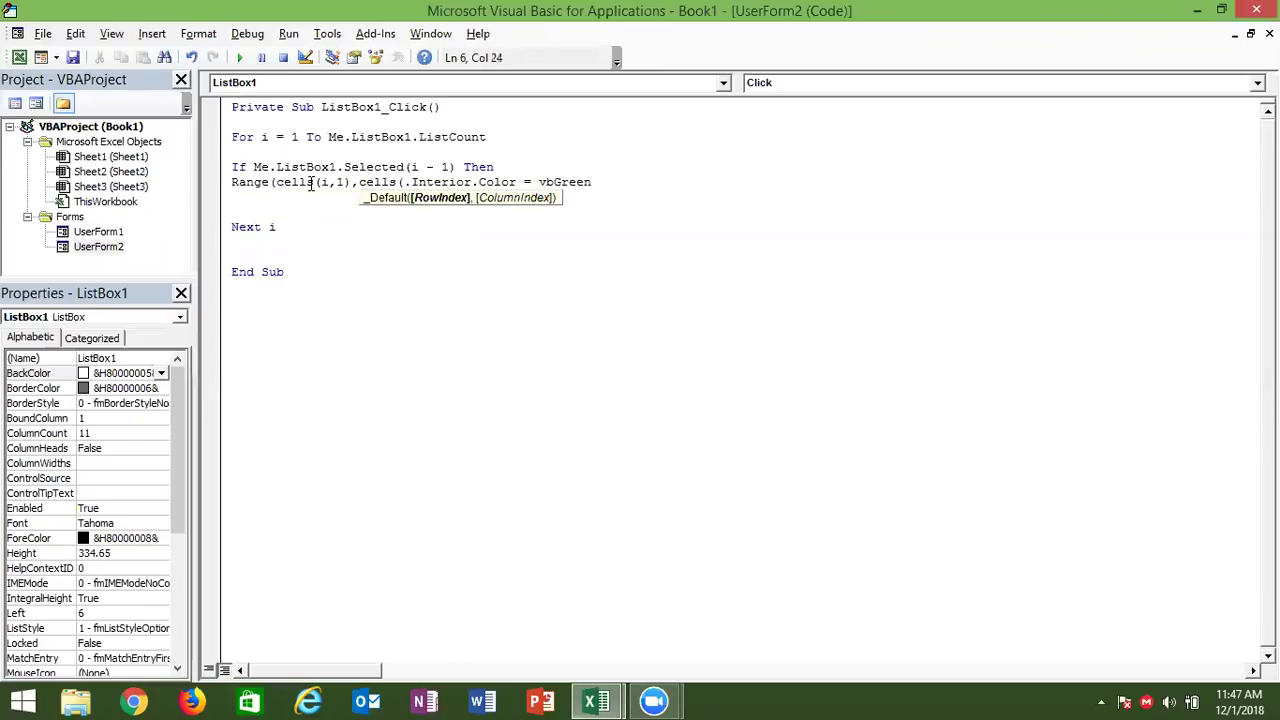
type("i,")
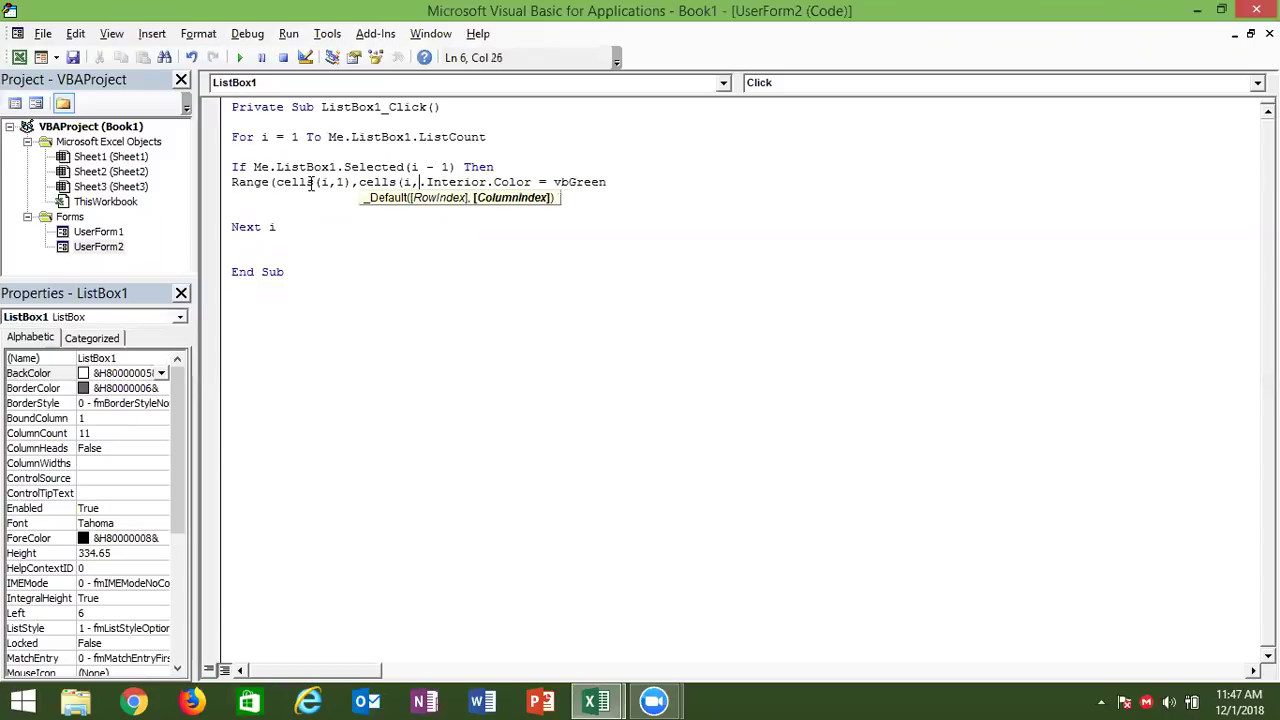
key("alt+Tab")
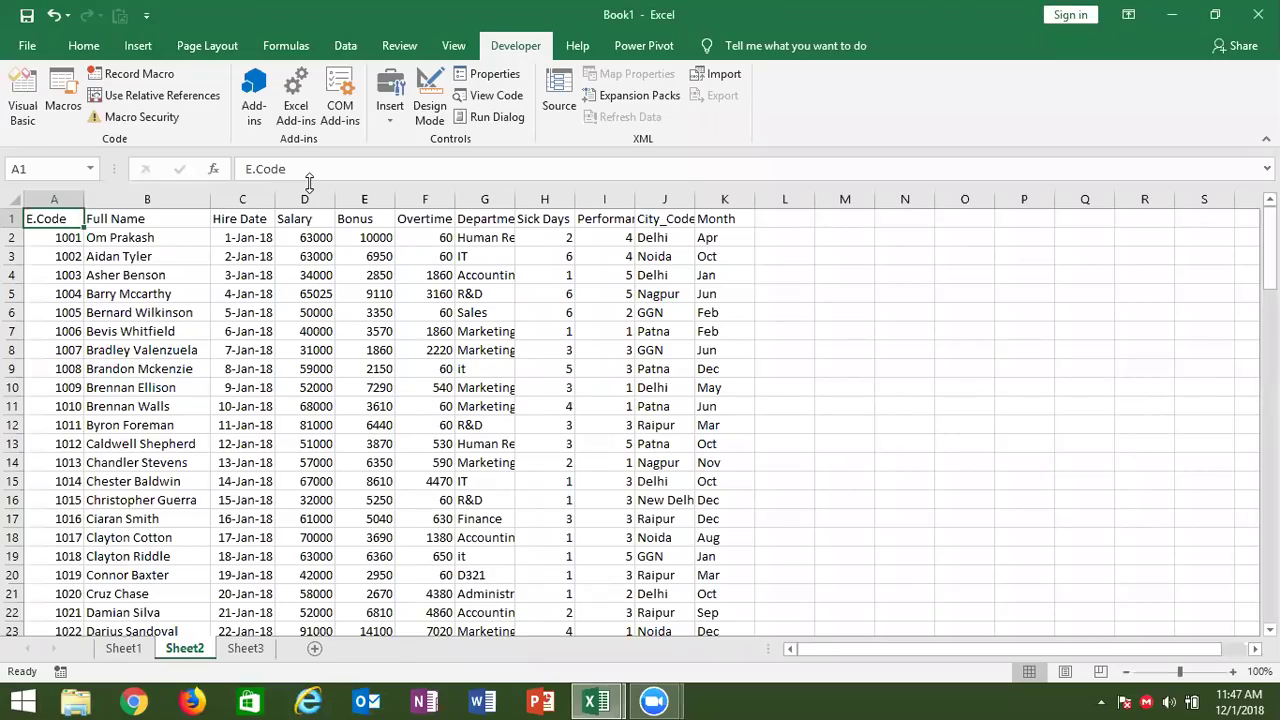
key("alt+Tab")
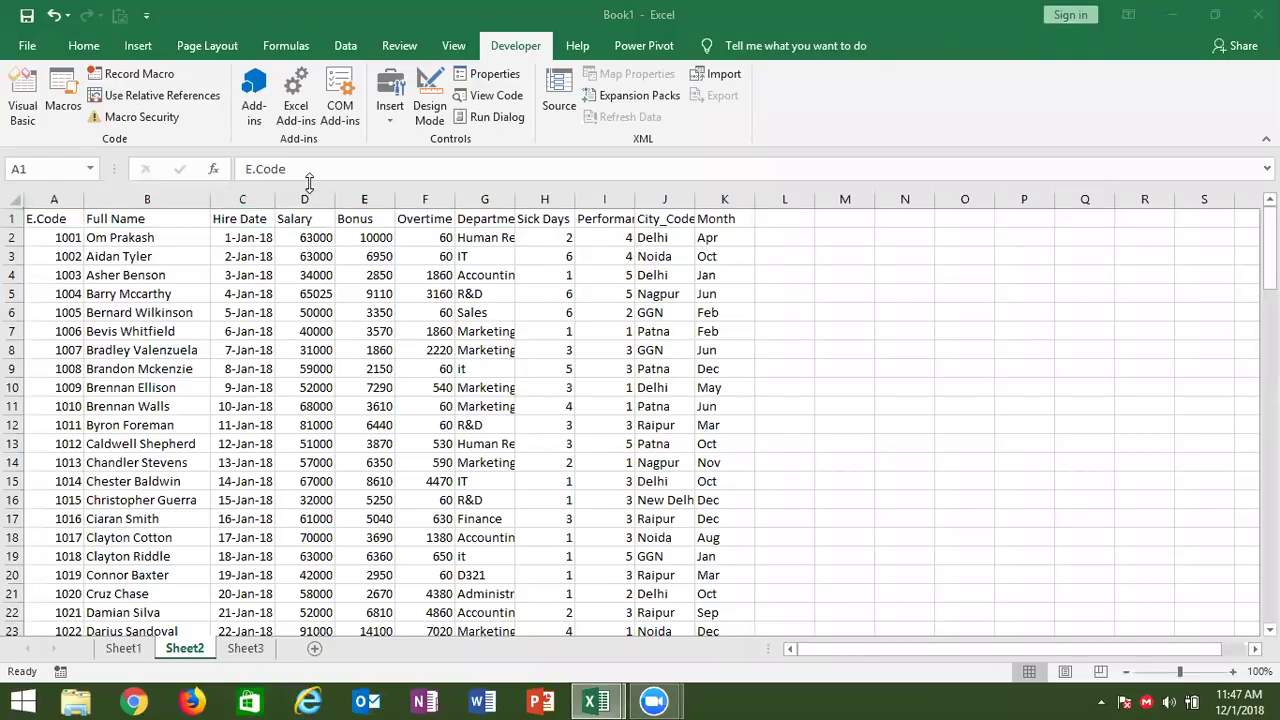
key("alt+Tab")
type("11).Interior.Color = vbGreen")
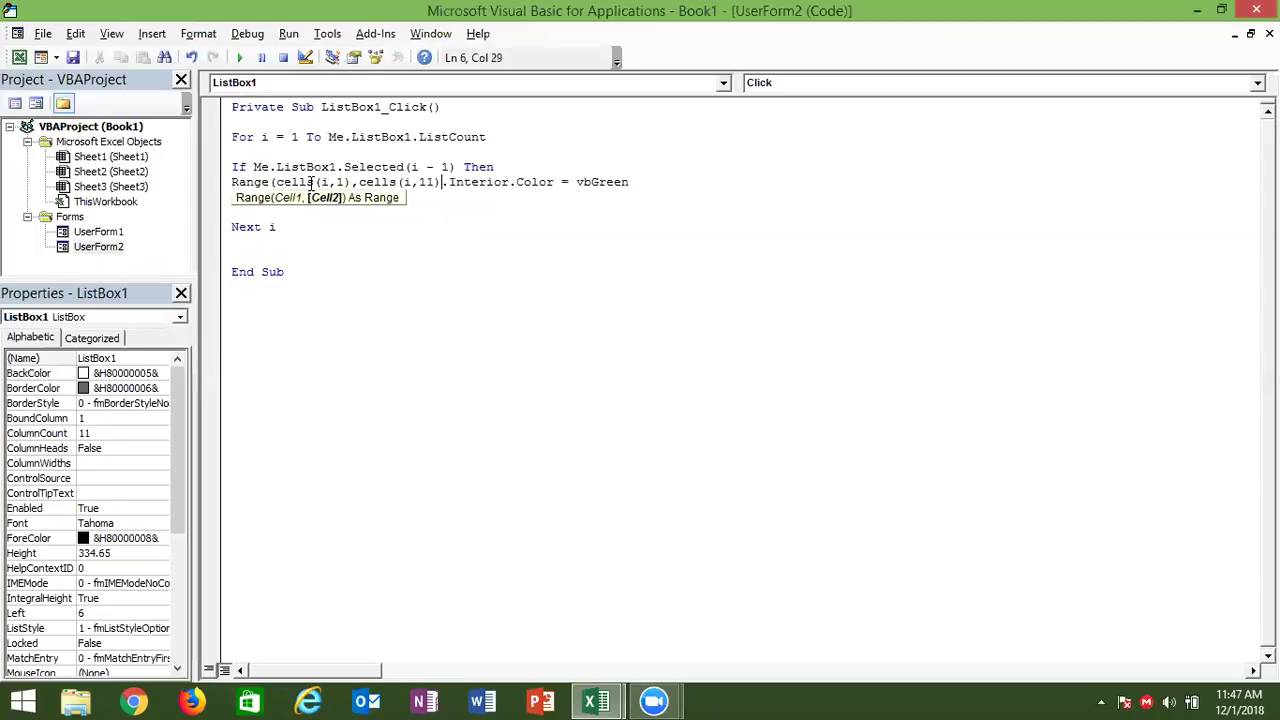
type(")")
left_click(322, 212)
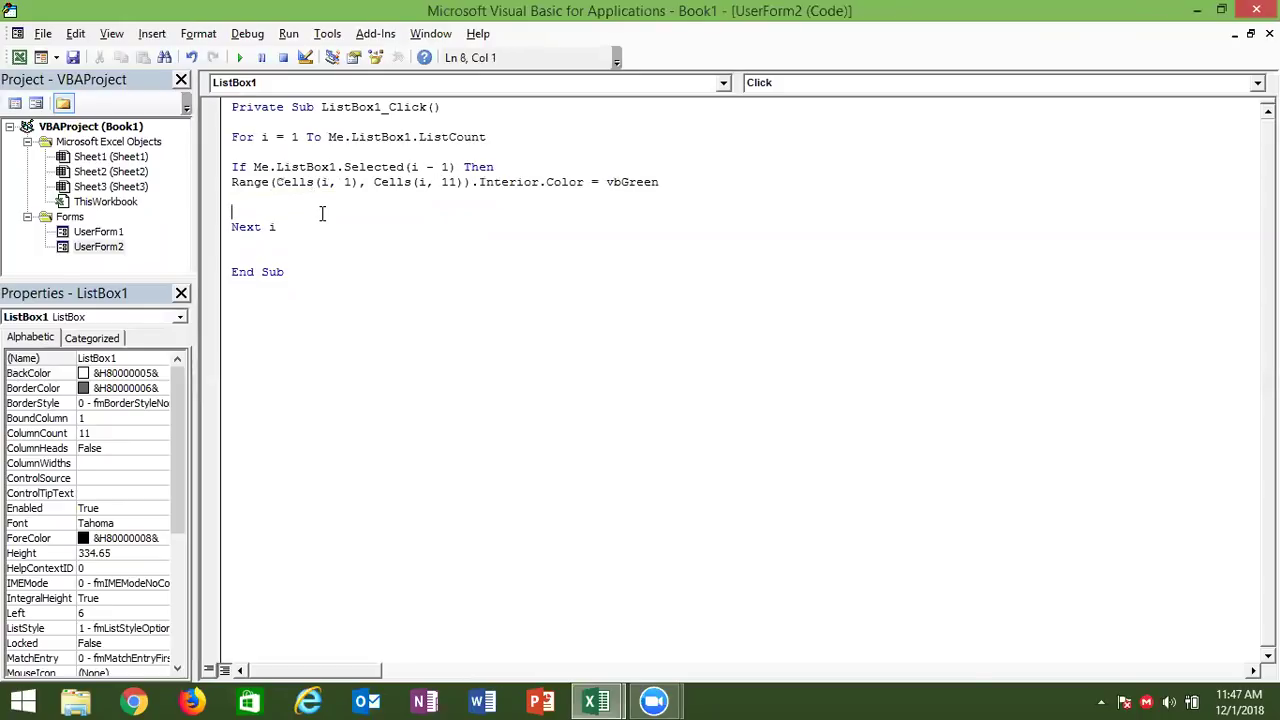
- Review the Cells arguments and close the block with End If
double_click(322, 182)
double_click(348, 183)
double_click(450, 182)
left_click(533, 182)
left_click(297, 196)
type("end if")
left_click(254, 248)
left_click(248, 212)
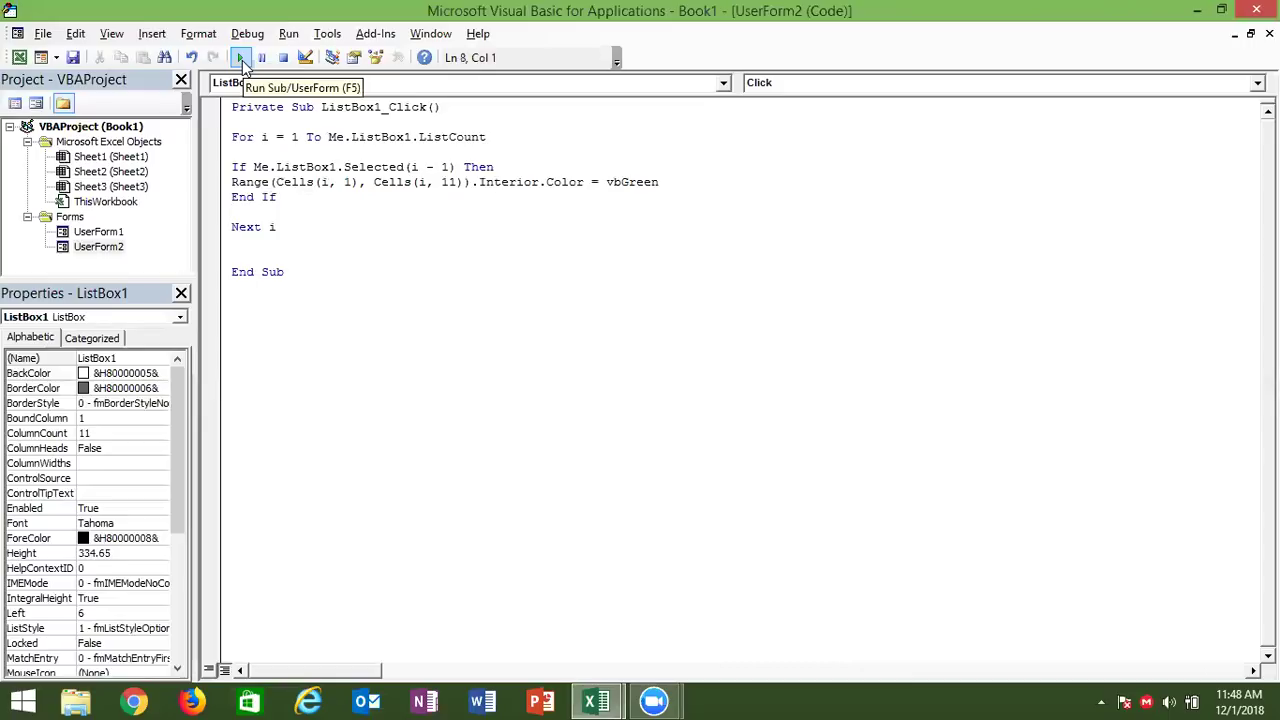
- Test the colouring by running the form, ticking rows 1001–1005, then closing it
left_click(242, 60)
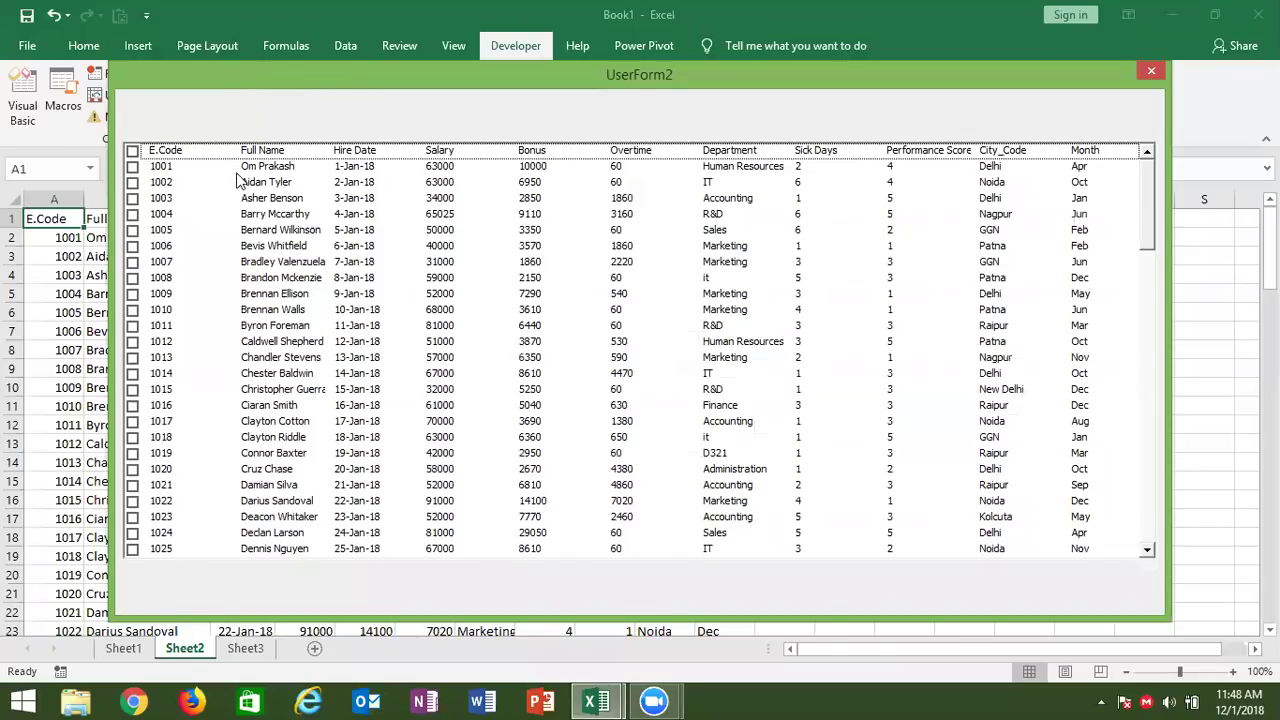
left_click(240, 174)
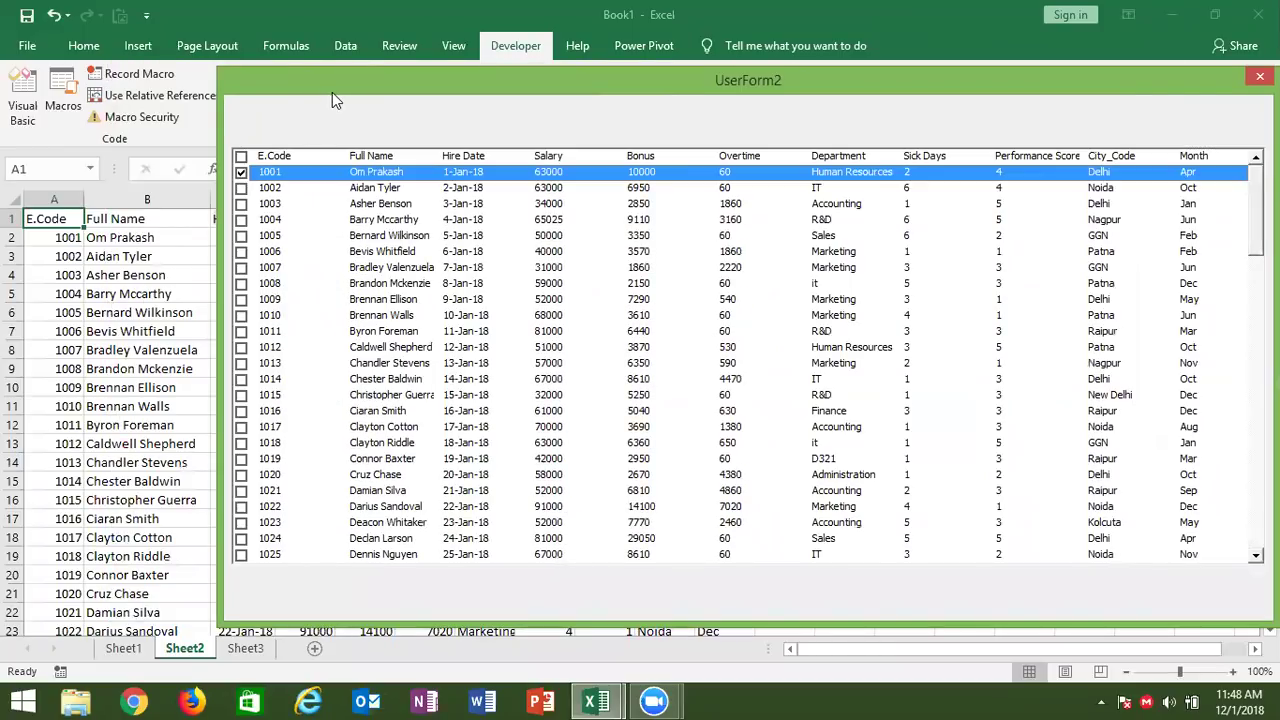
left_click(240, 188)
left_click(240, 204)
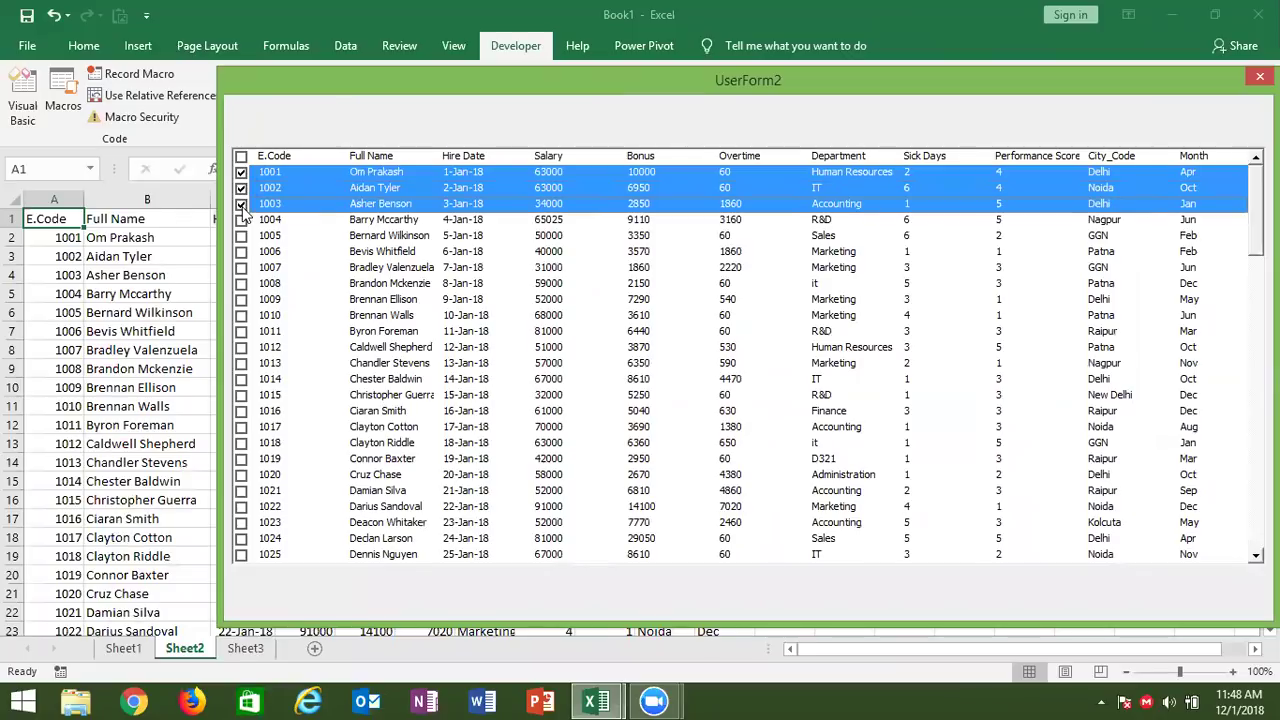
left_click(241, 219)
left_click(241, 235)
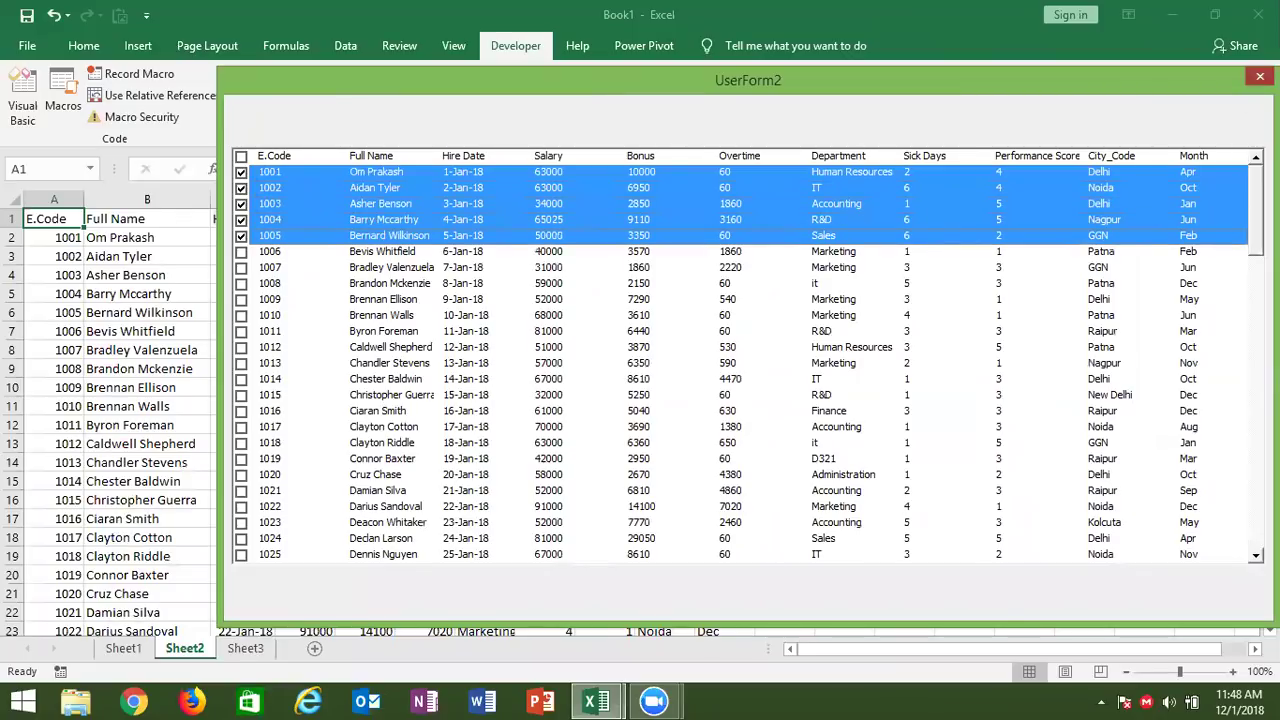
left_click(1259, 76)
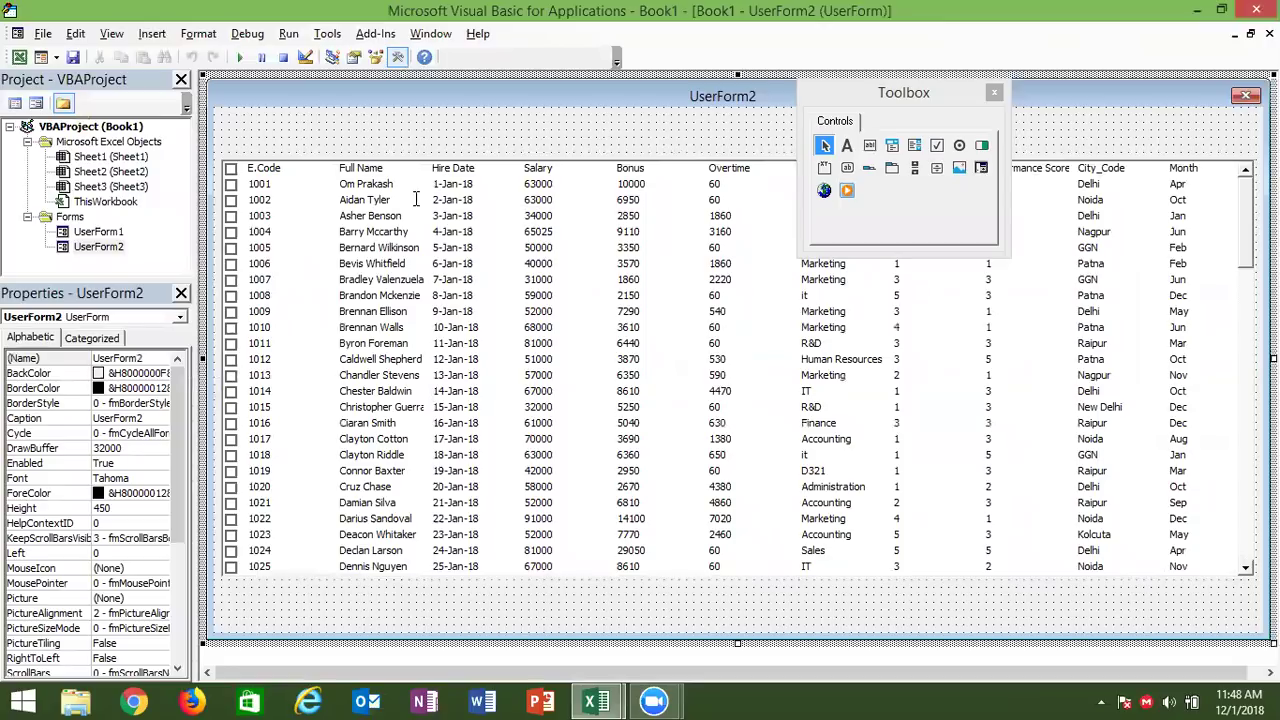
- Open UserForm2's code with F7 and highlight the If…End If block for review
key("F7")
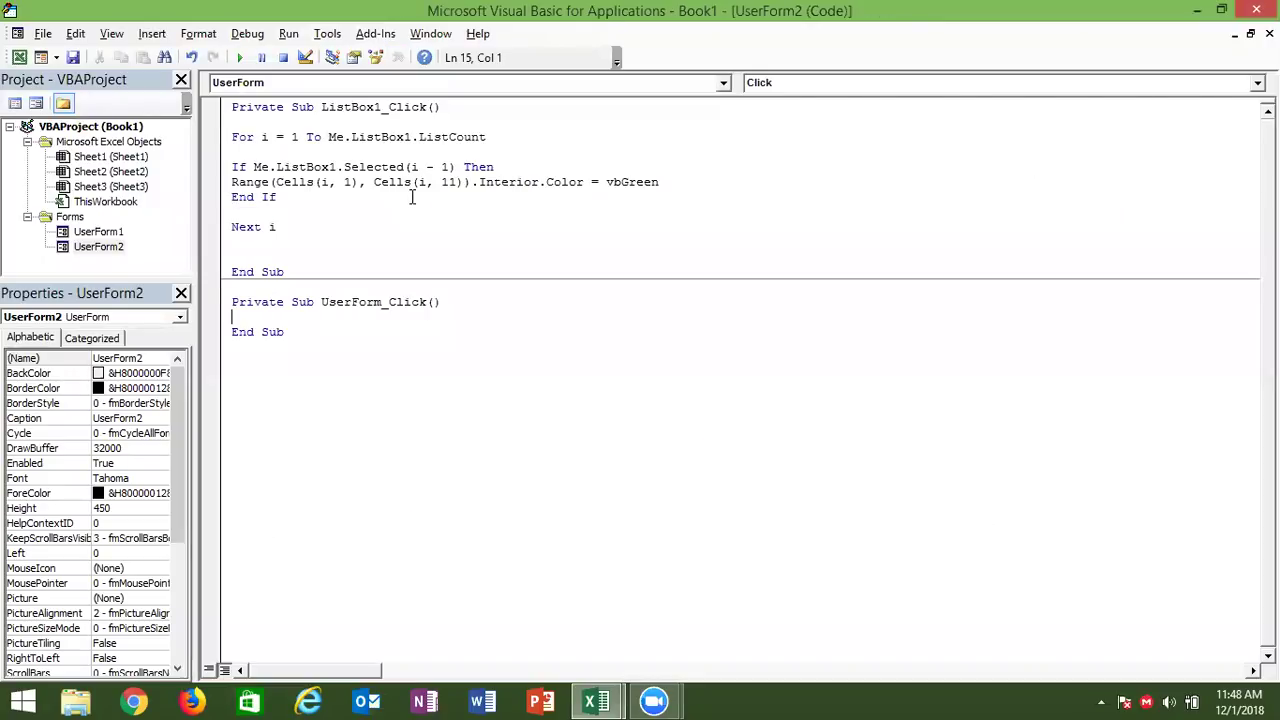
left_click(411, 197)
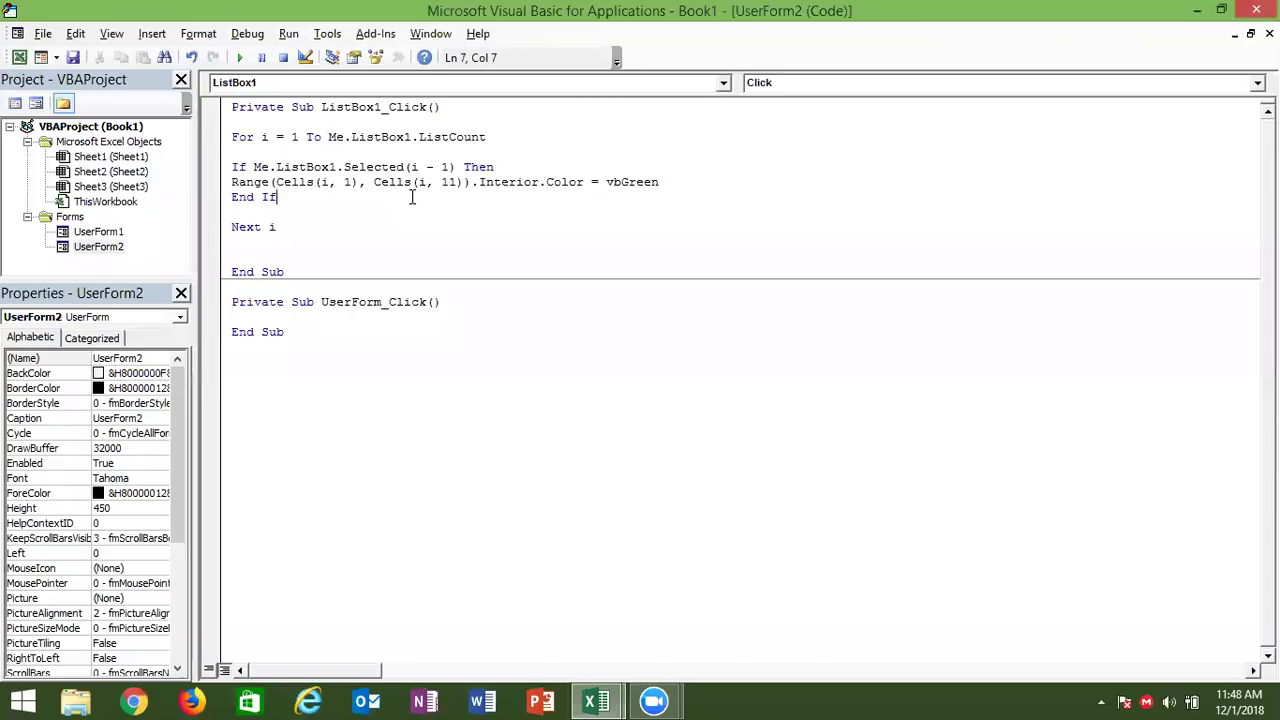
left_click_drag(411, 197, 394, 167)
- Prefix the colouring line with Sheets("Sheet2"). and run UserForm2 again
double_click(280, 183)
left_click(323, 187)
left_click(222, 187)
double_click(233, 183)
left_click(230, 183)
type("sheets(\"A")
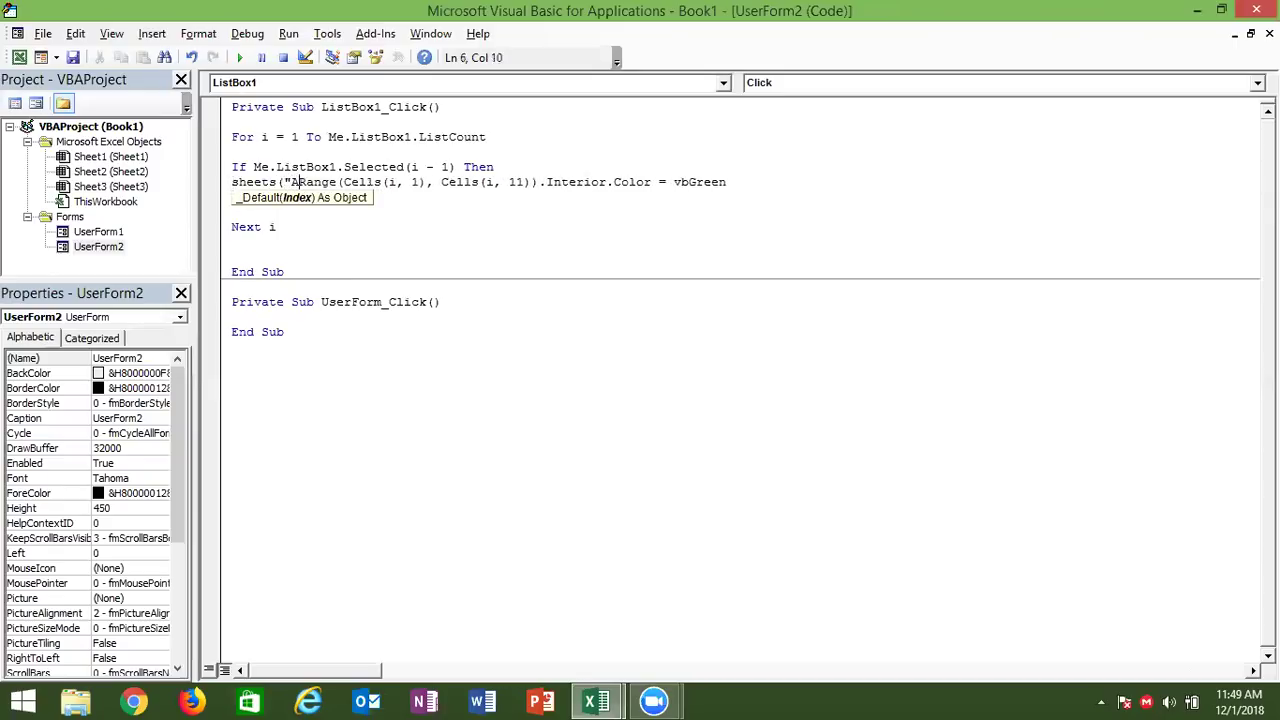
key("BackSpace")
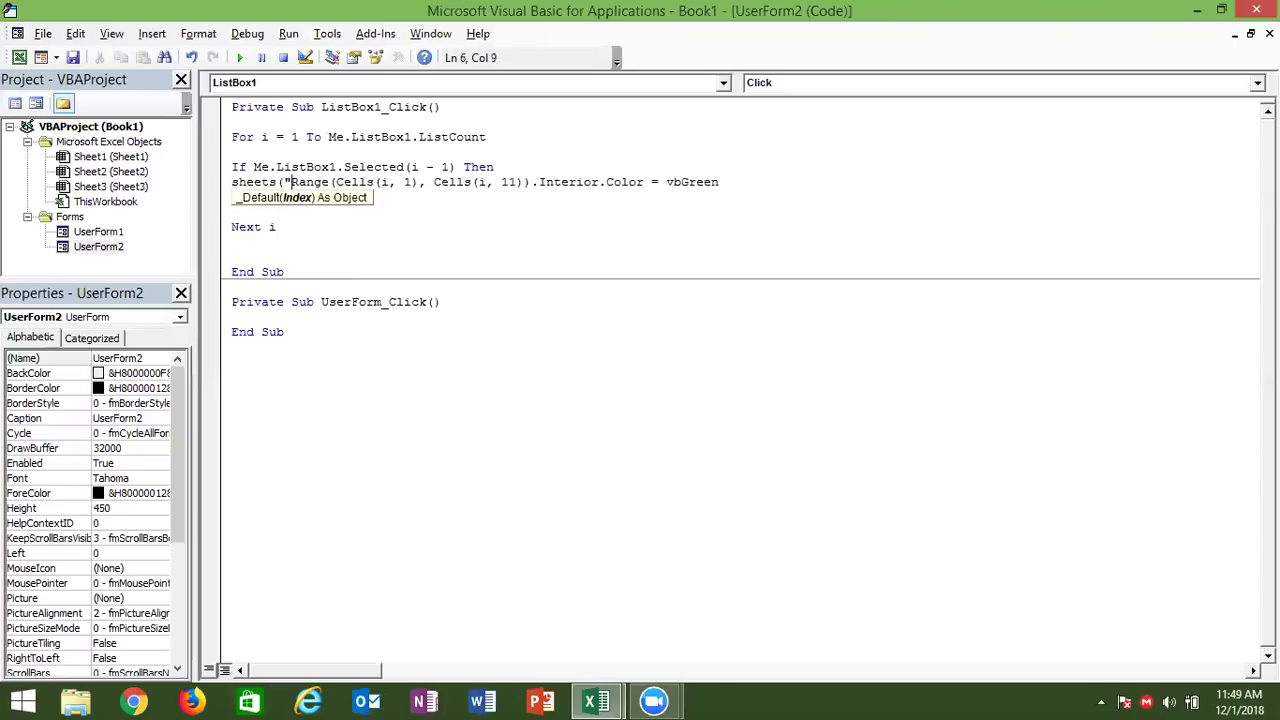
type("Sheet2\").")
left_click(280, 229)
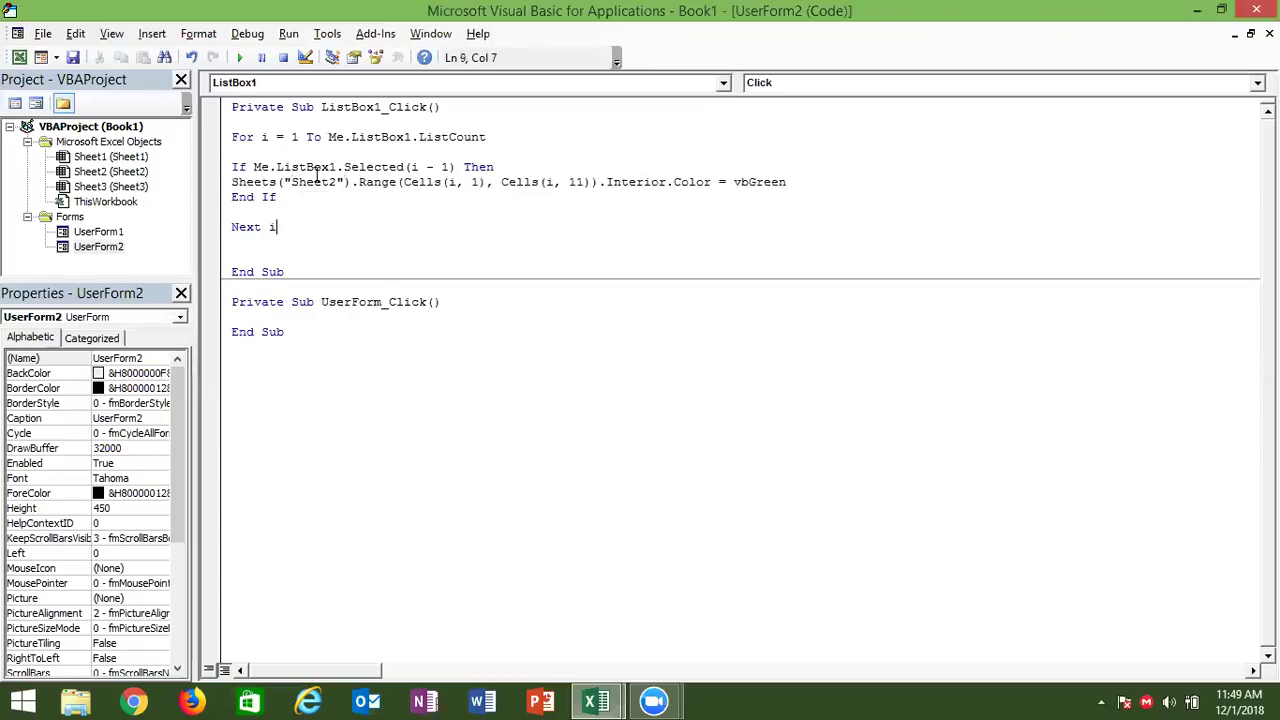
left_click(343, 137)
left_click(243, 58)
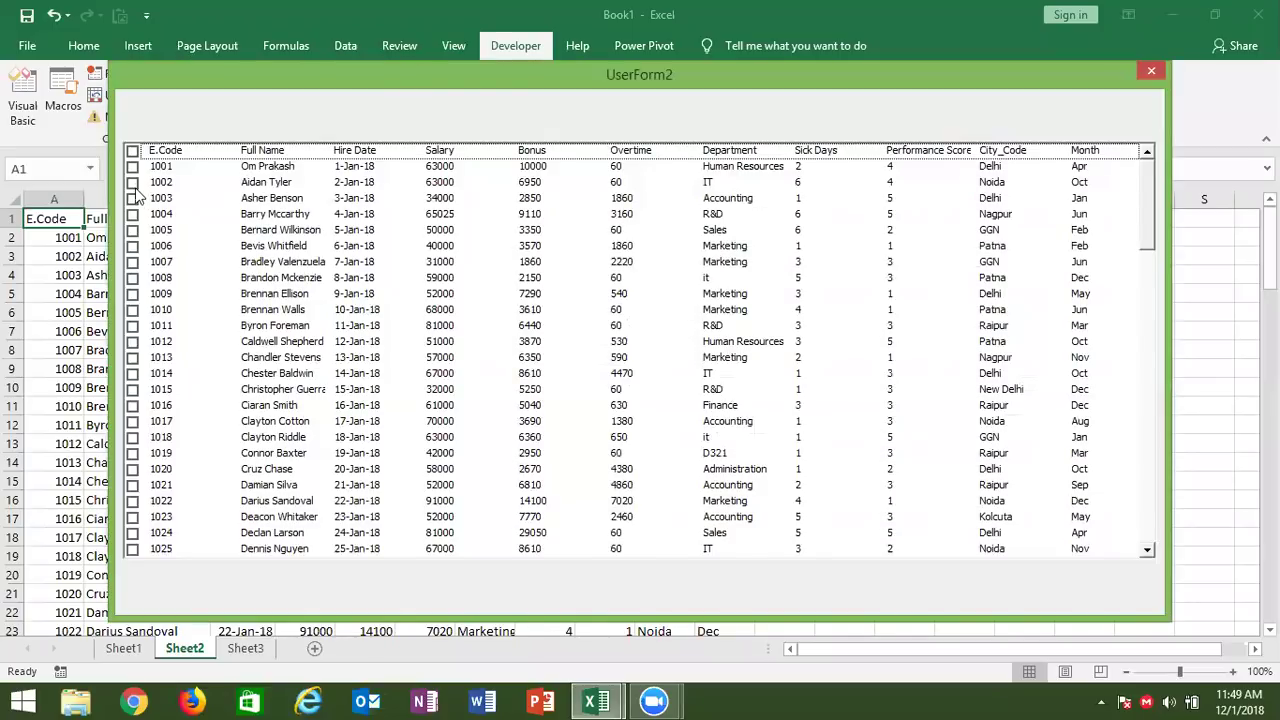
- Tick rows 1002, 1003, 1005–1007 and 1009 in the running form, then close it
left_click(133, 198)
left_click(133, 230)
left_click(133, 246)
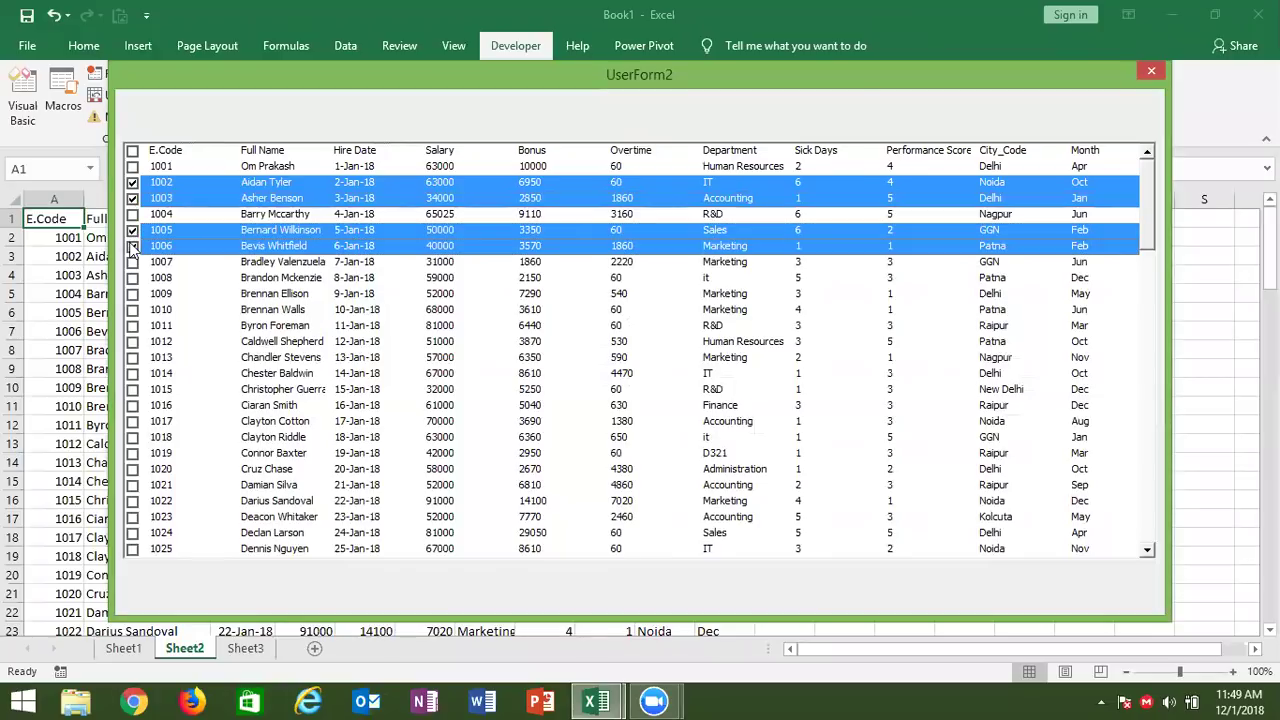
left_click(133, 262)
left_click(133, 294)
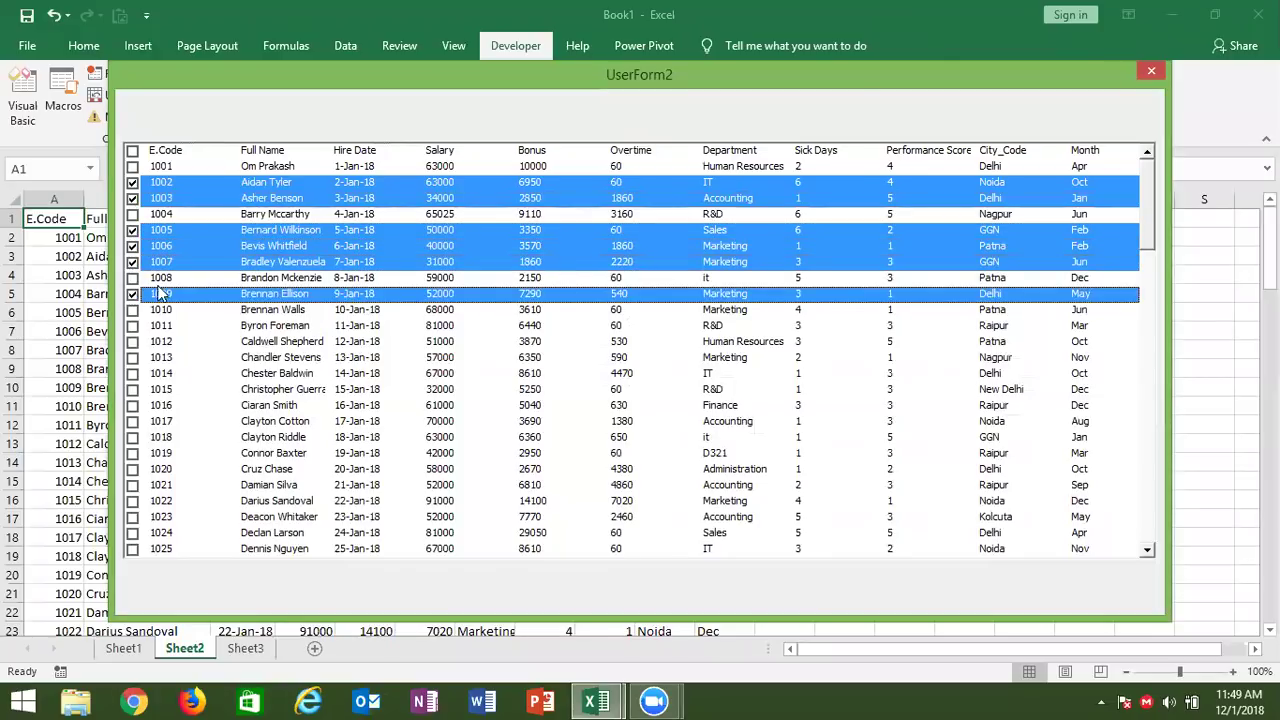
left_click(1150, 72)
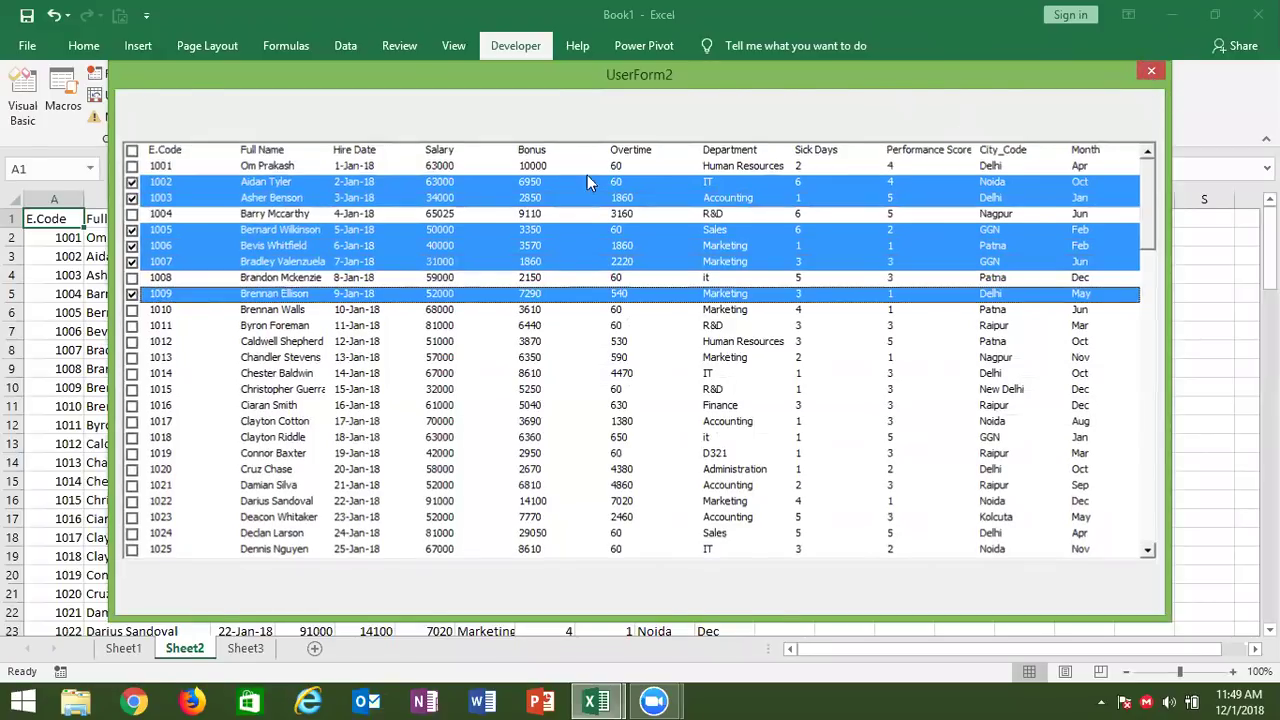
- Inspect Sheet2's employee data in Excel and return to the VBA editor
key("alt+F11")
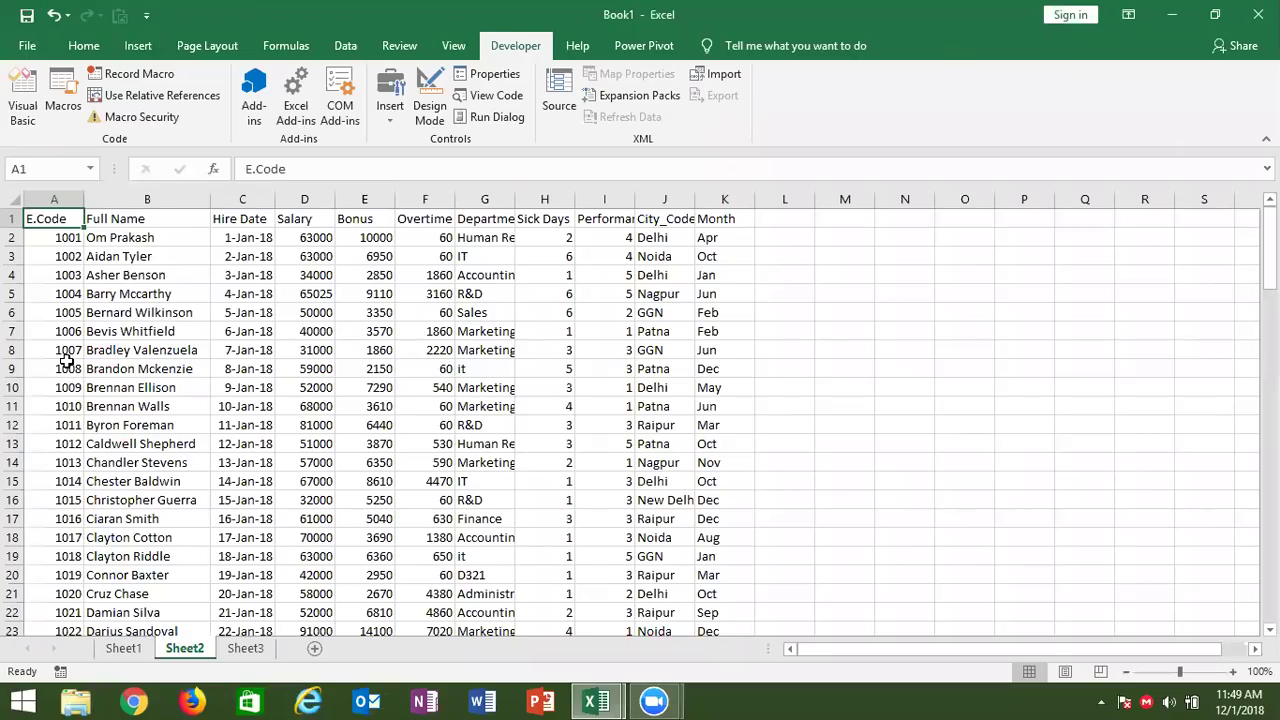
key("ctrl+Home")
key("Down")
key("Down")
key("Down")
key("Down")
key("Down")
key("Down")
key("Down")
key("Down")
key("Down")
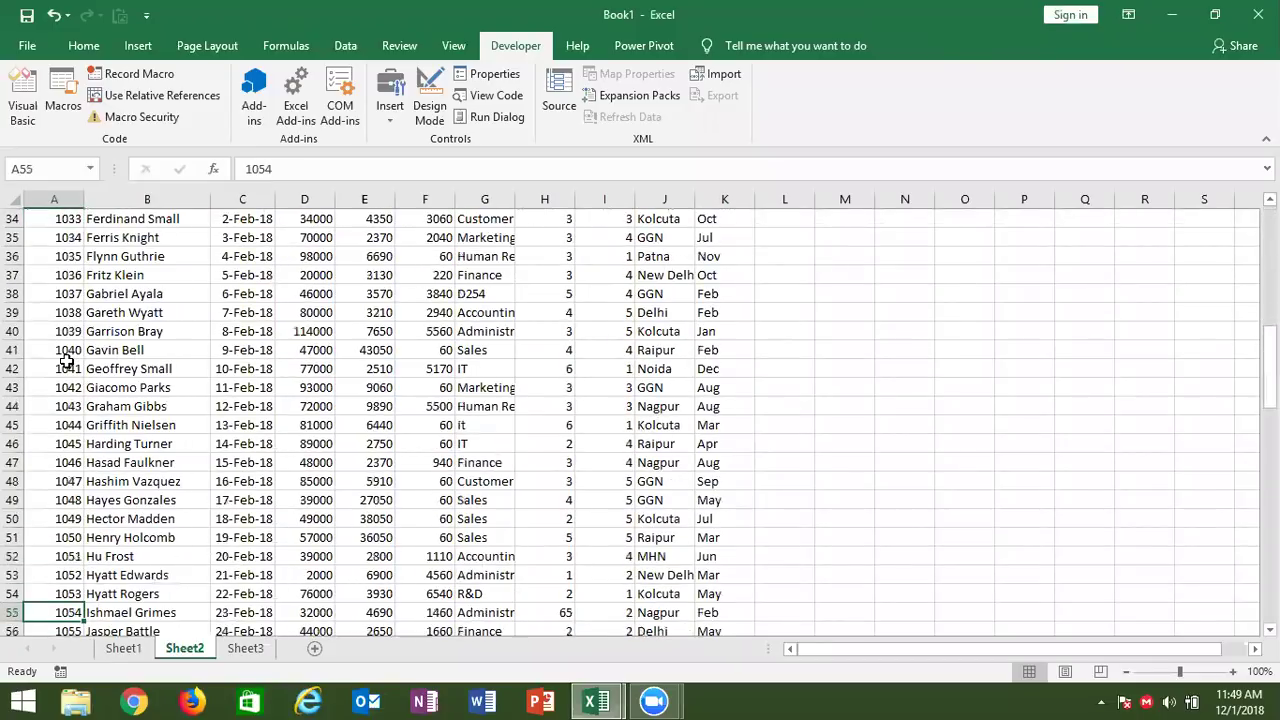
key("ctrl+Home")
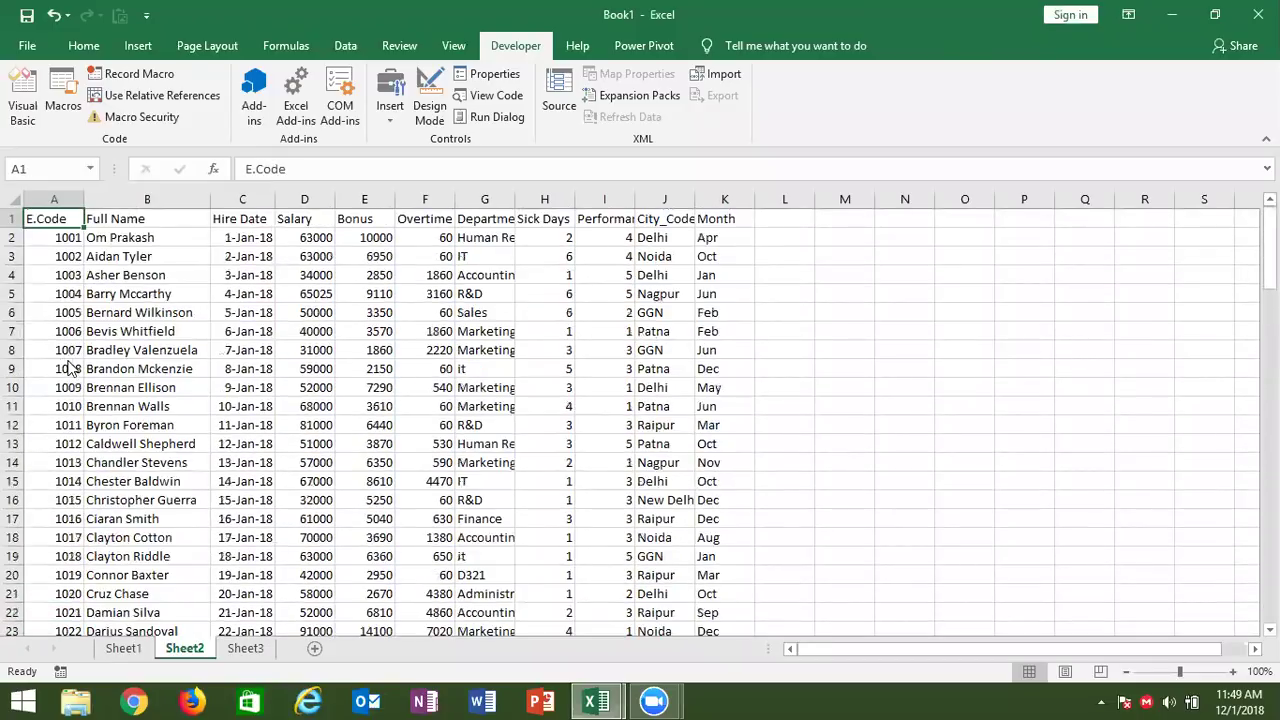
key("alt+F11")
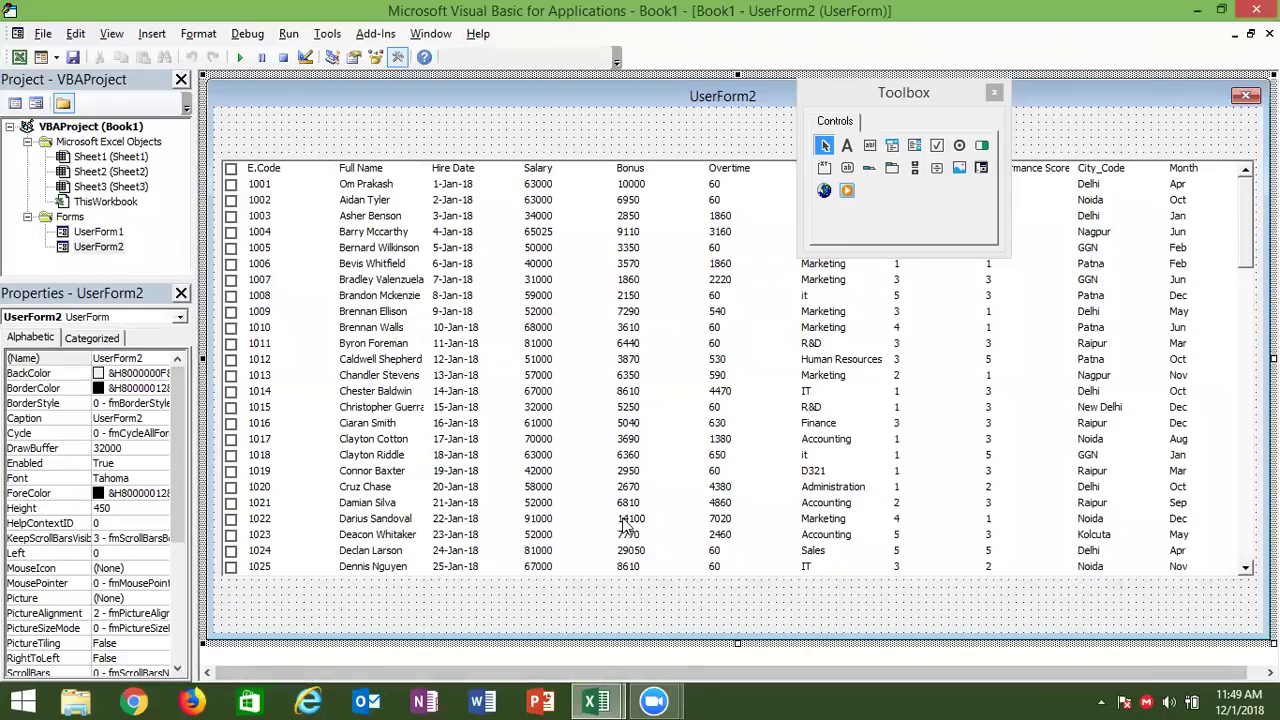
- Delete the empty UserForm_Click procedure and reopen the ListBox1 click code
double_click(608, 594)
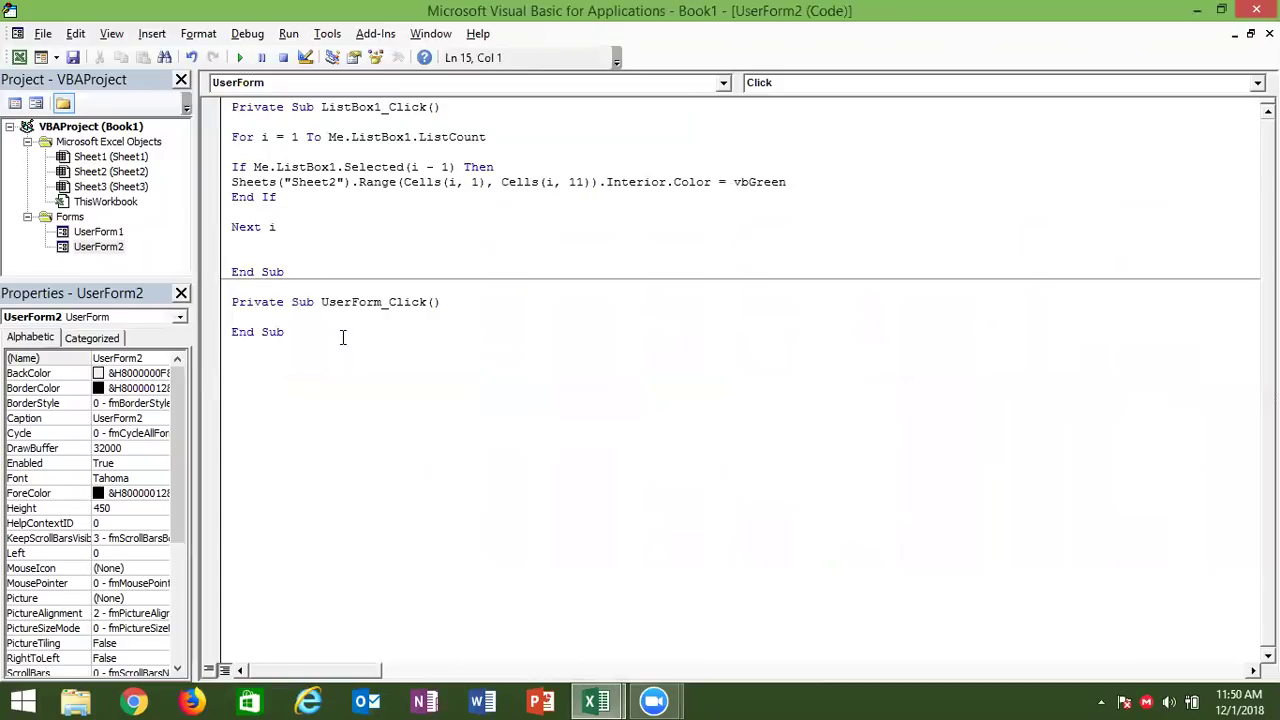
left_click_drag(290, 332, 236, 288)
key("Delete")
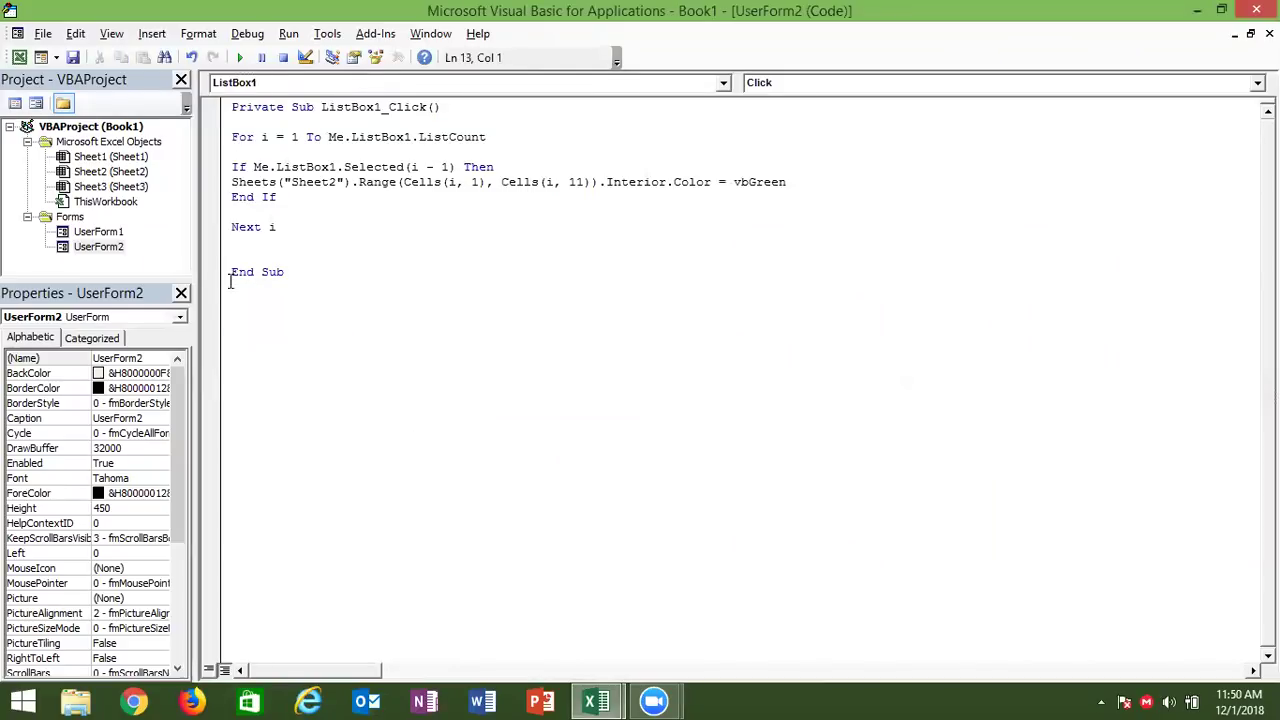
double_click(119, 250)
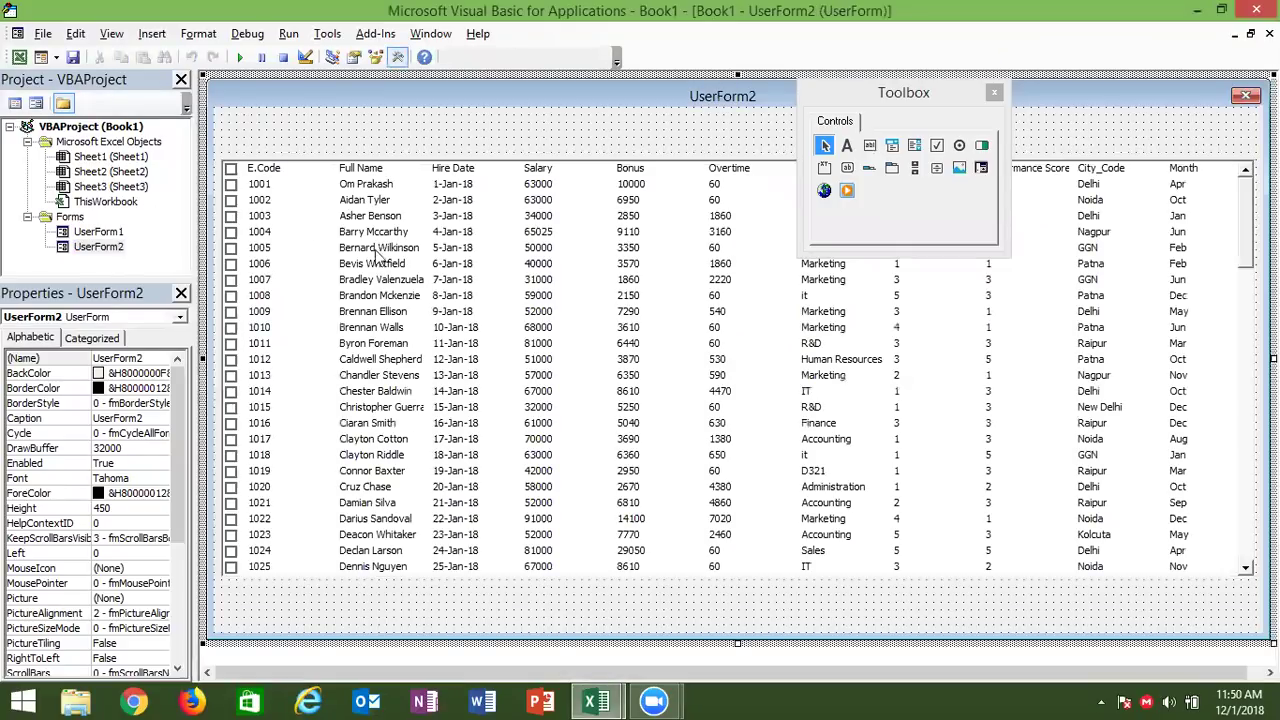
double_click(385, 255)
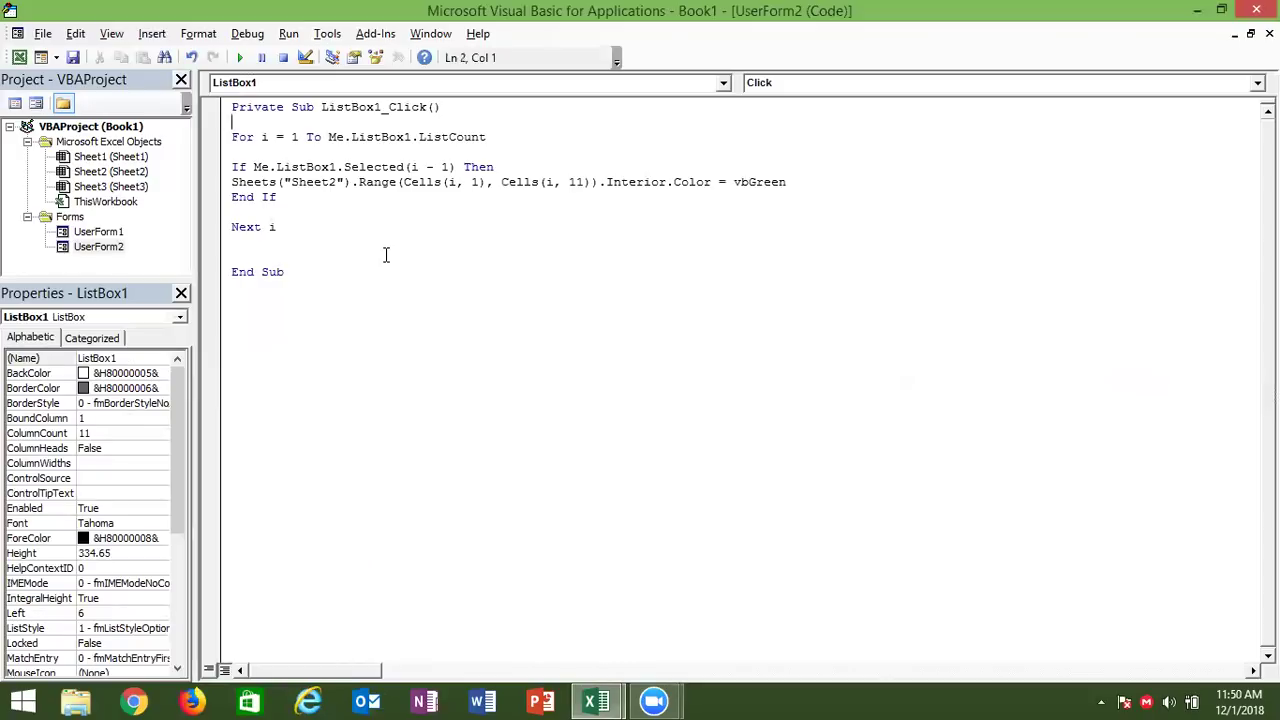
- Add a MsgBox line after Next i
left_click(244, 243)
type("msu")
key("BackSpace")
type("gbox")
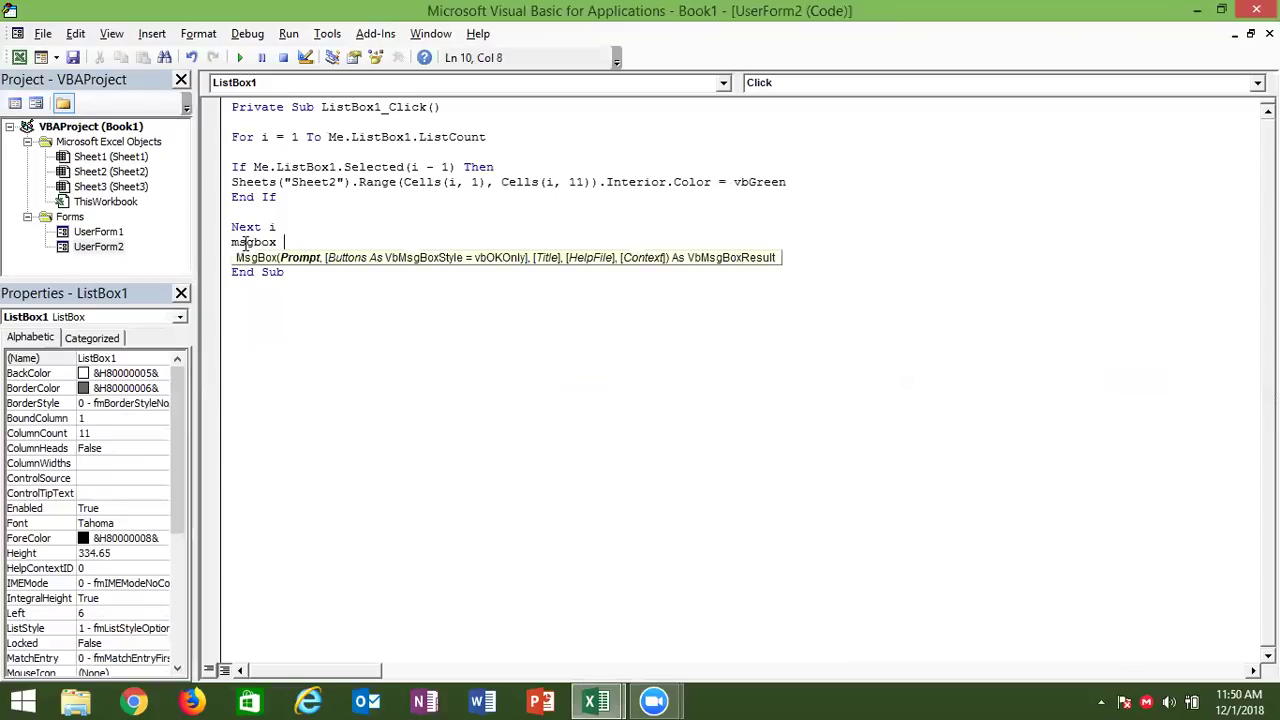
left_click(259, 297)
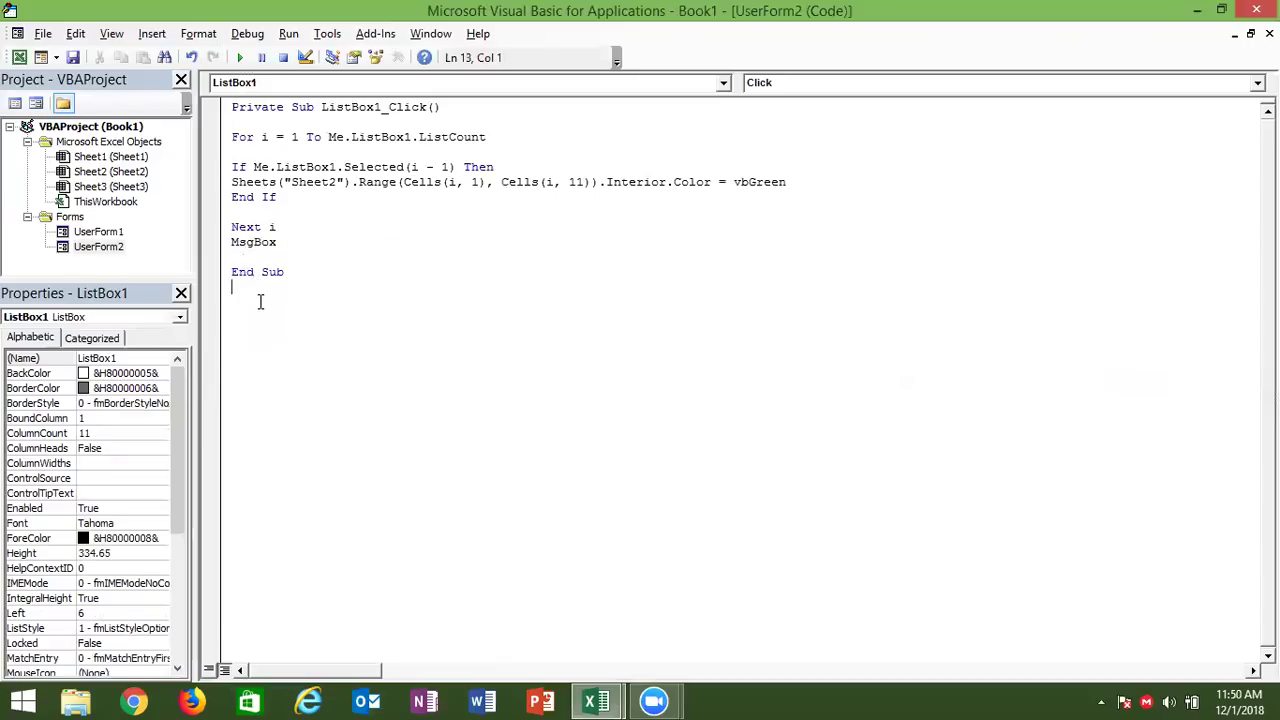
- Insert r = i above End If, make the message box show r, and run the form
left_click(231, 197)
key("Return")
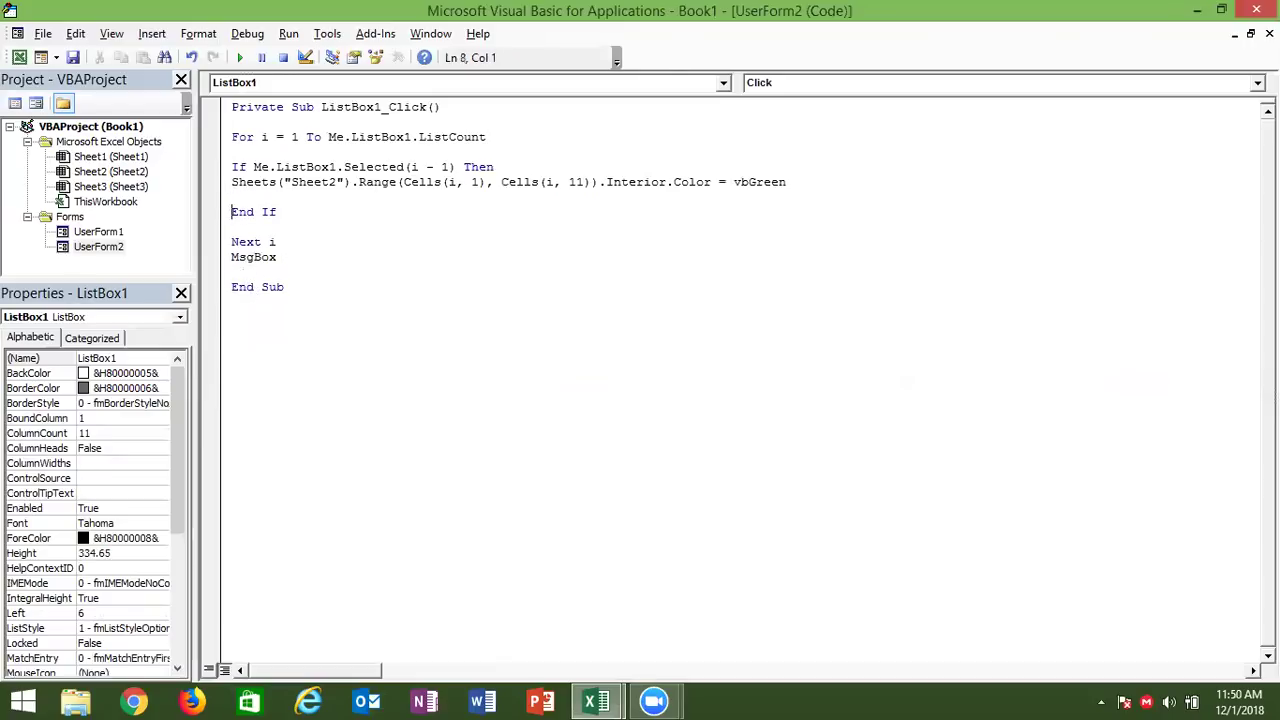
type("r=i")
left_click(286, 286)
left_click(297, 256)
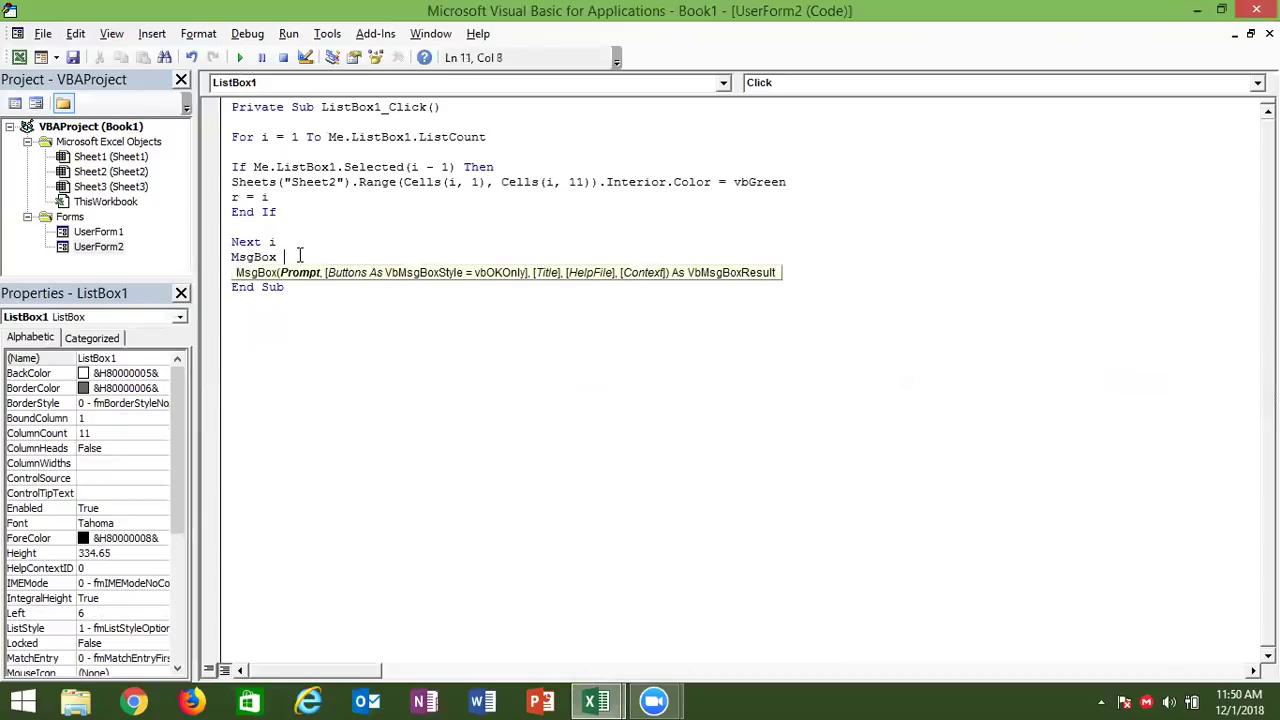
type("r")
left_click(288, 182)
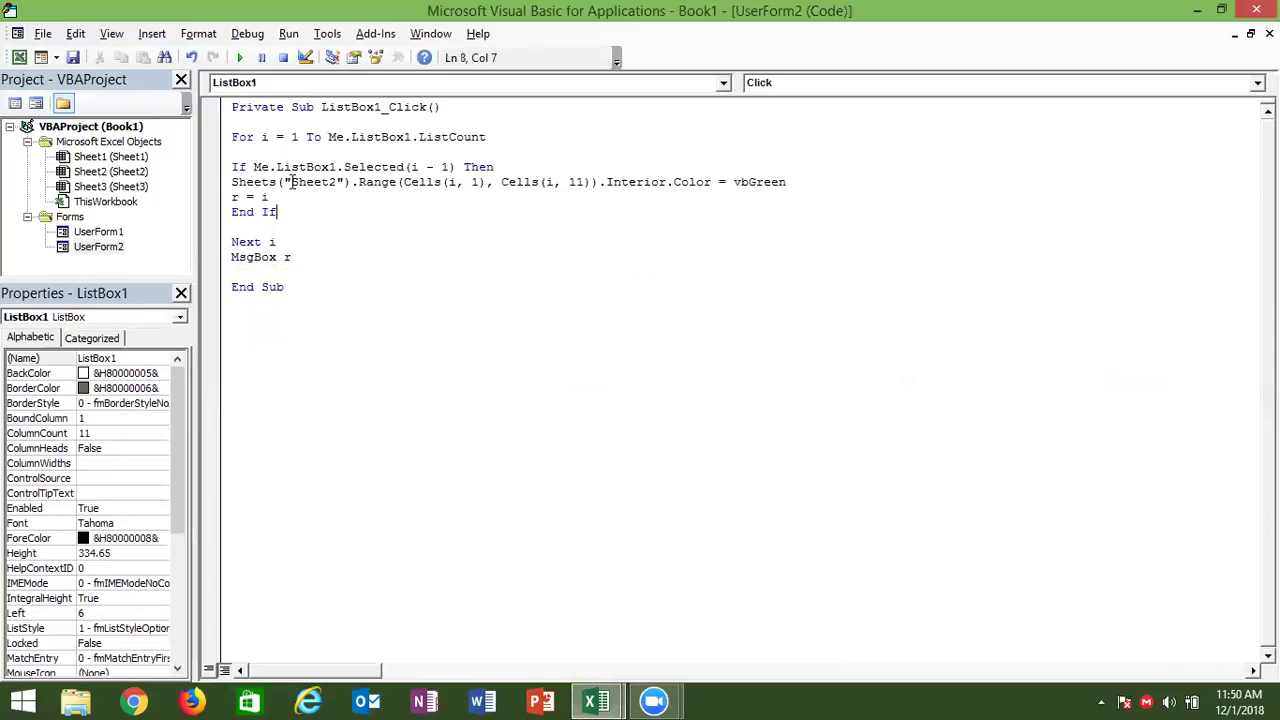
left_click(239, 57)
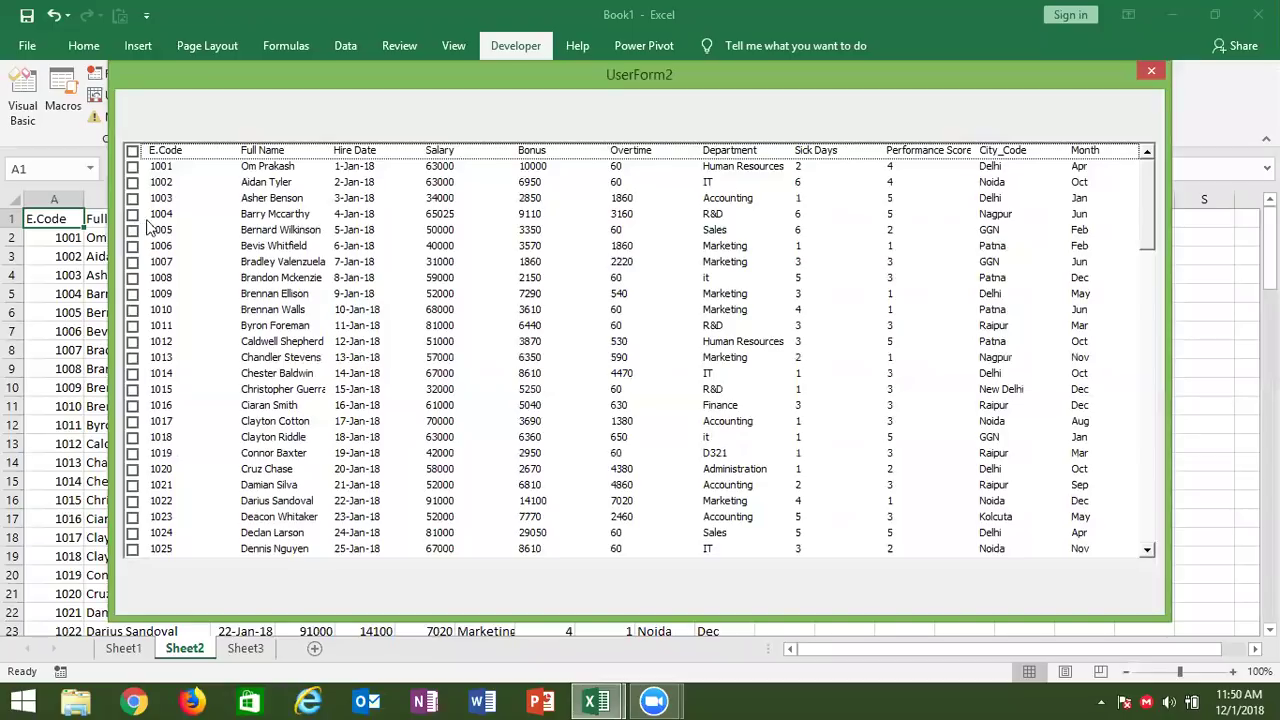
- Tick and untick rows 1004, 1006, 1007 and 1009 until none are checked, then close the form
left_click(290, 214)
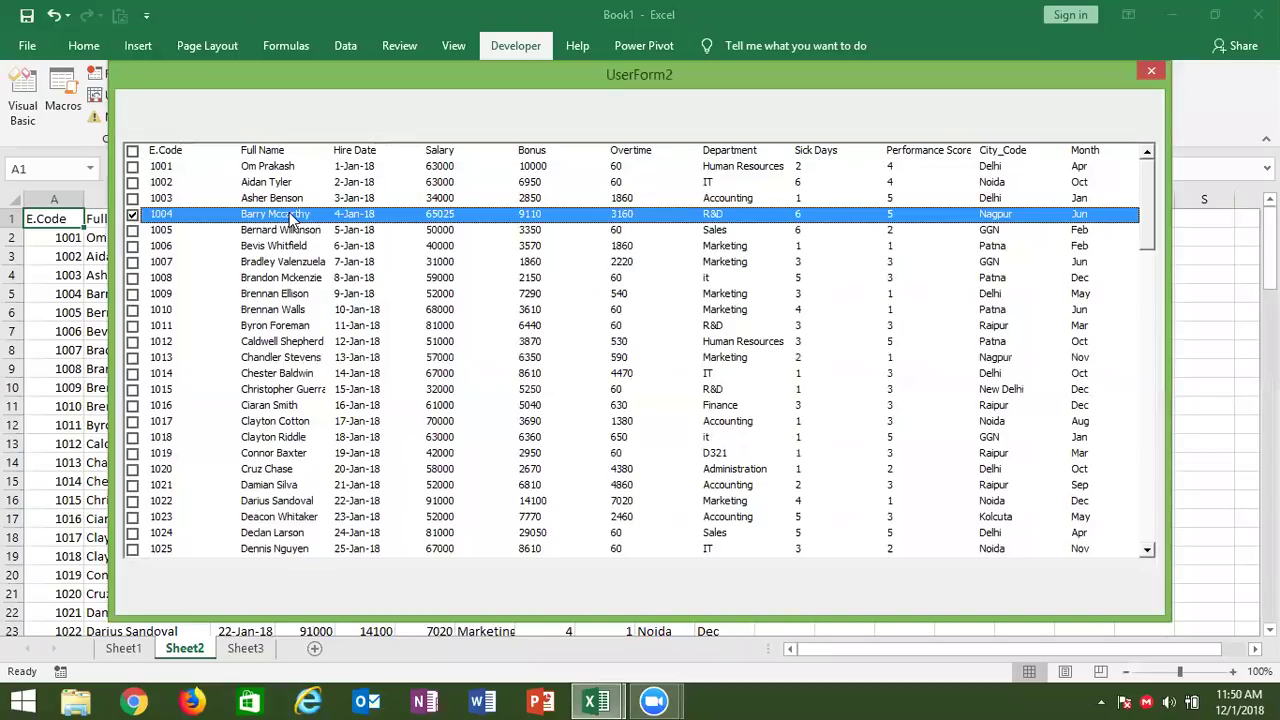
left_click(255, 264)
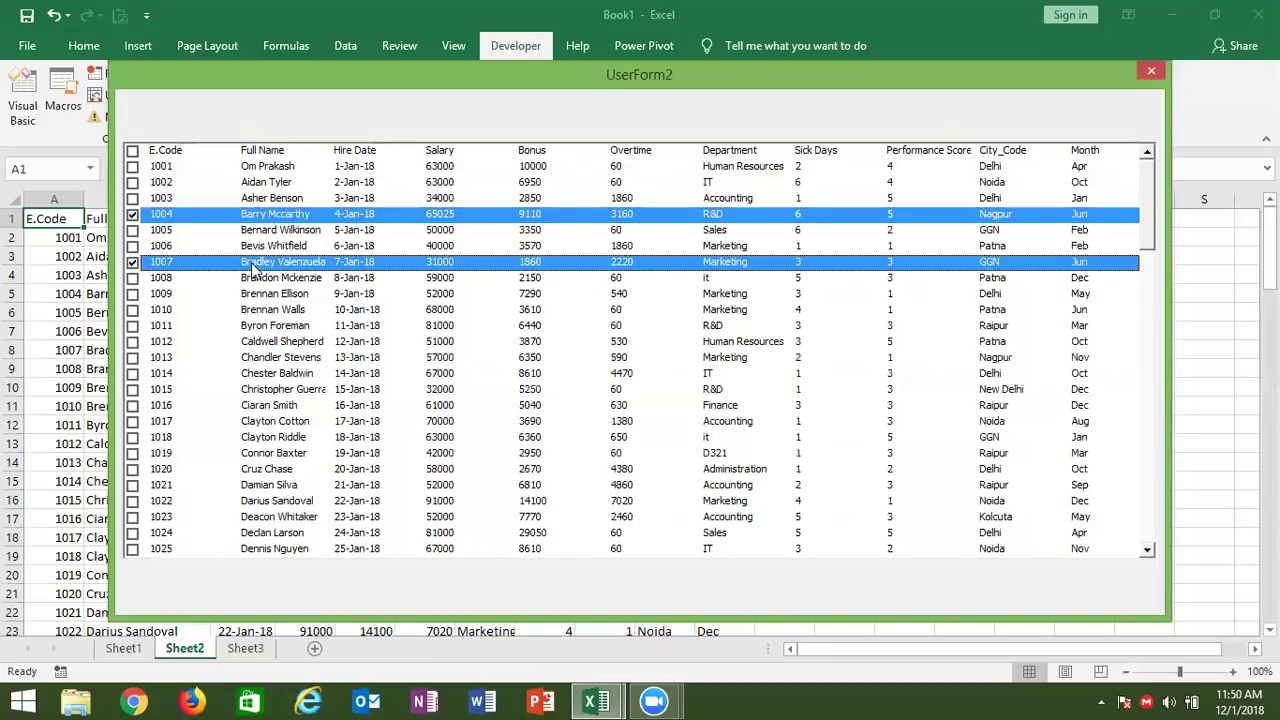
left_click(252, 296)
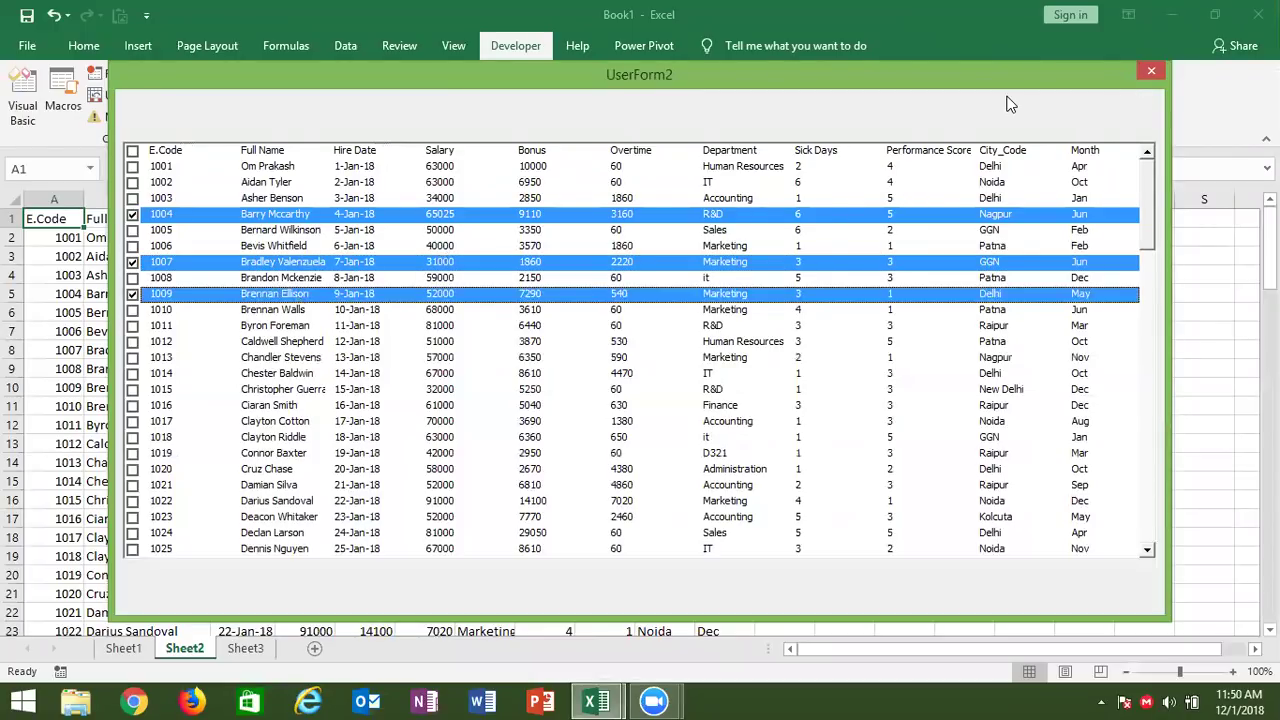
left_click(135, 296)
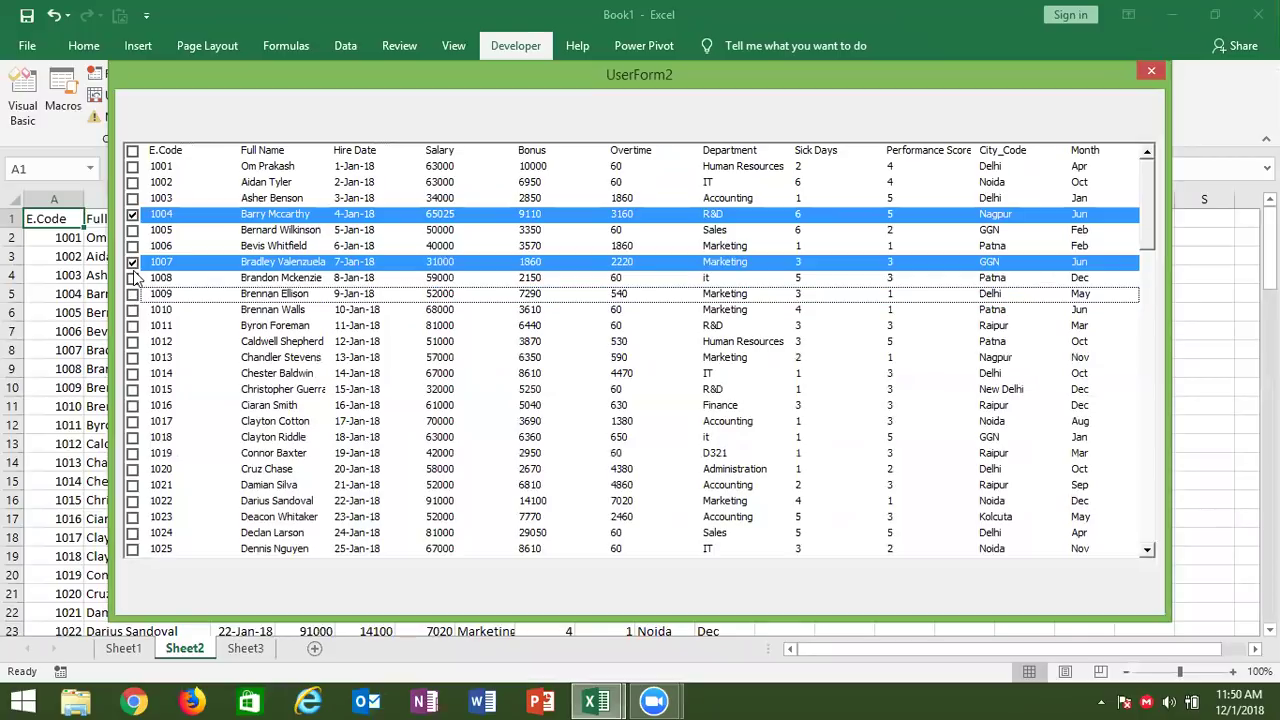
left_click(134, 246)
left_click(134, 262)
left_click(134, 246)
left_click(134, 214)
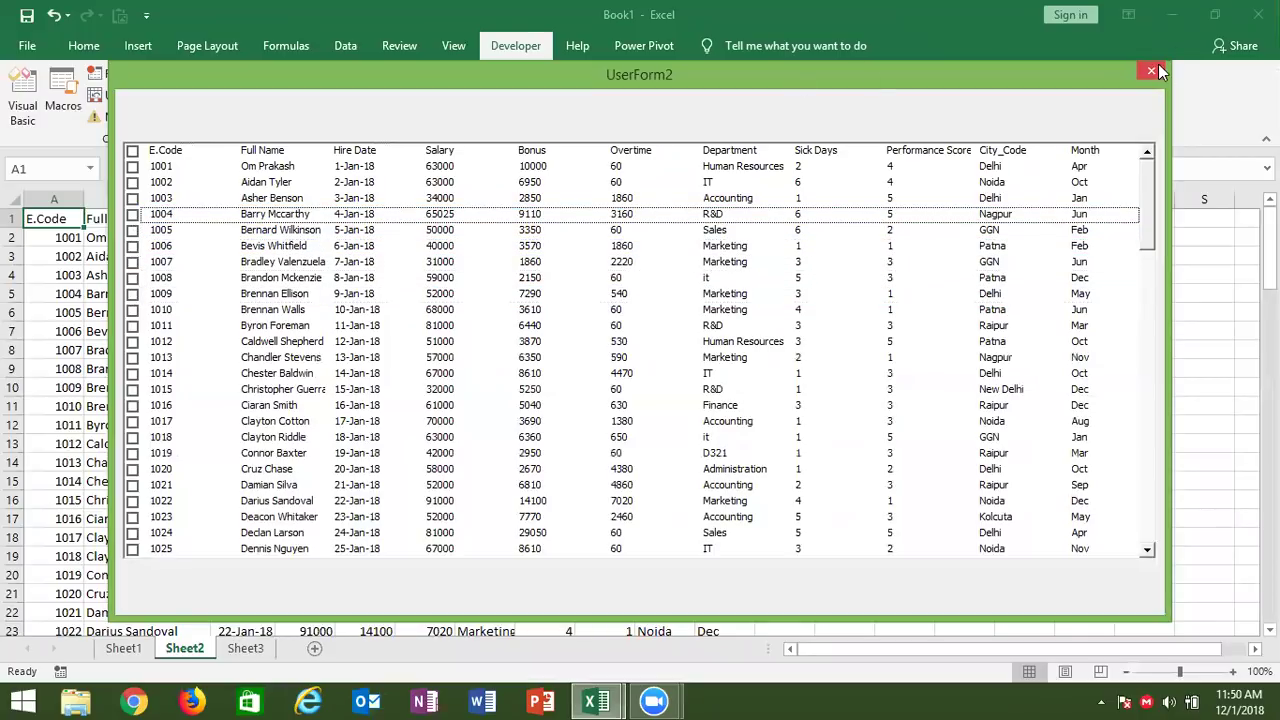
left_click(1151, 70)
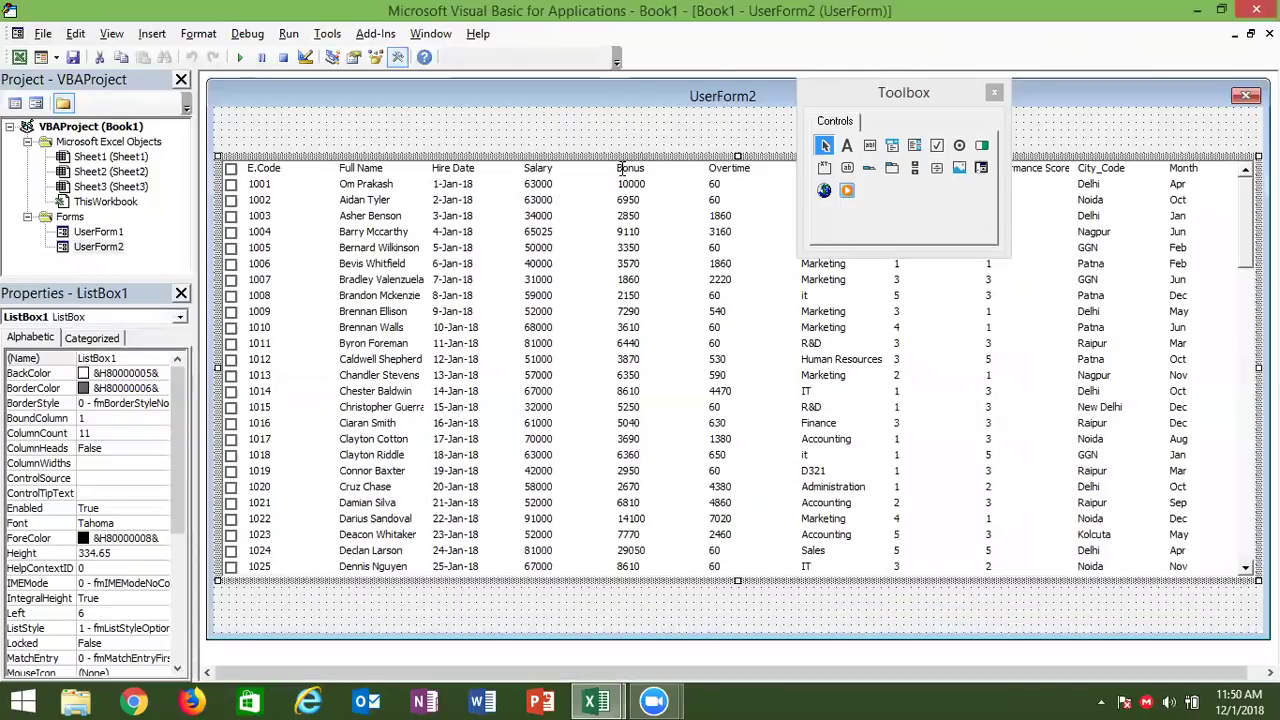
- Move the green-highlighting loop from ListBox1_Click into a new ListBox1_DblClick handler
double_click(621, 168)
left_click(768, 86)
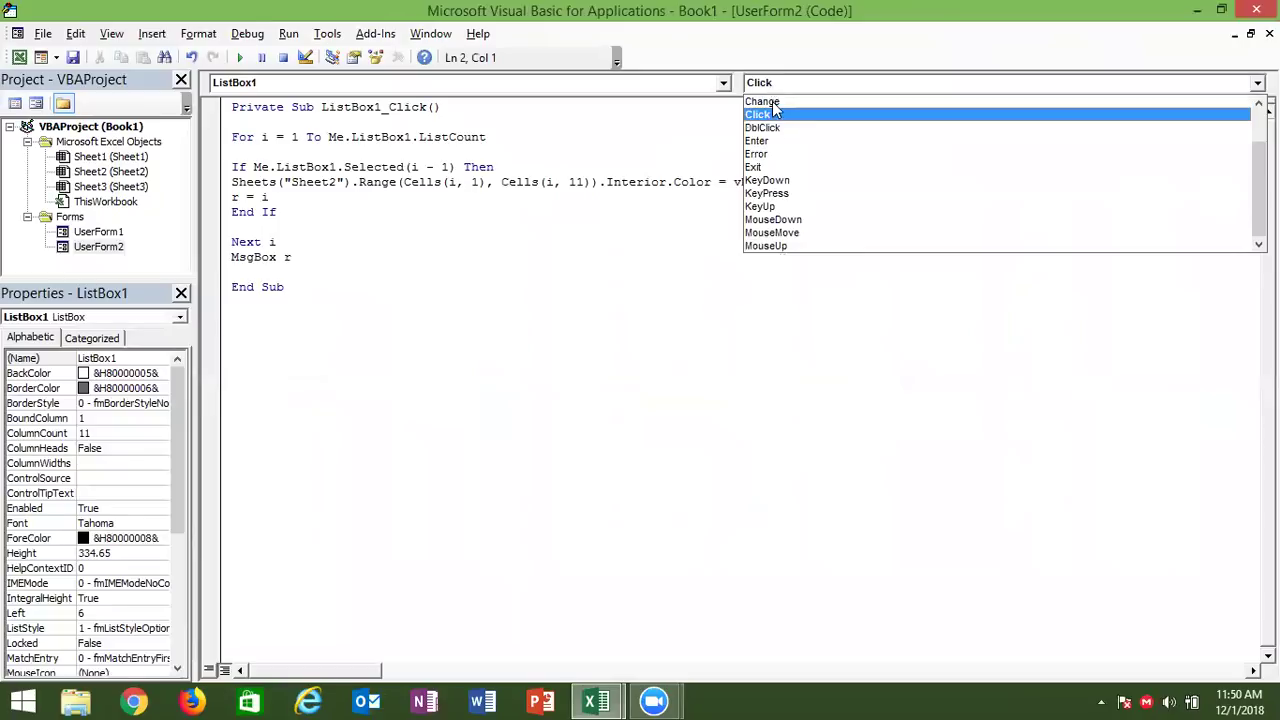
left_click(768, 128)
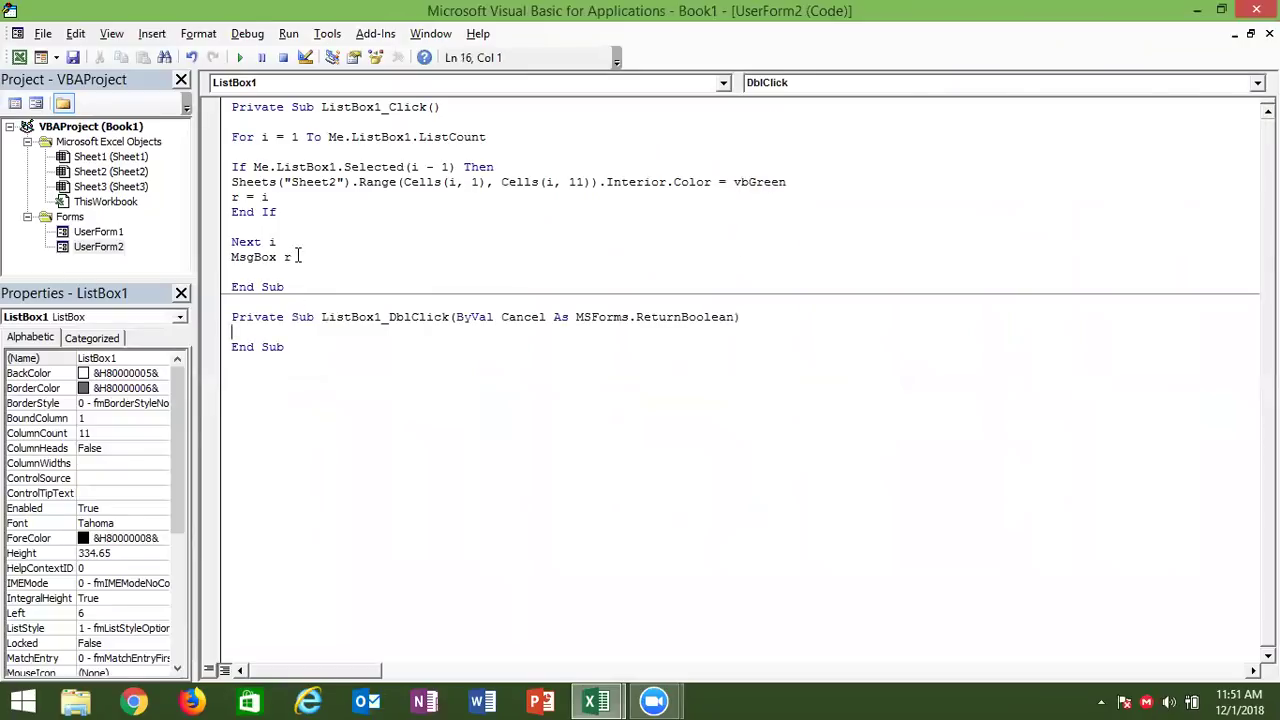
left_click_drag(292, 257, 220, 148)
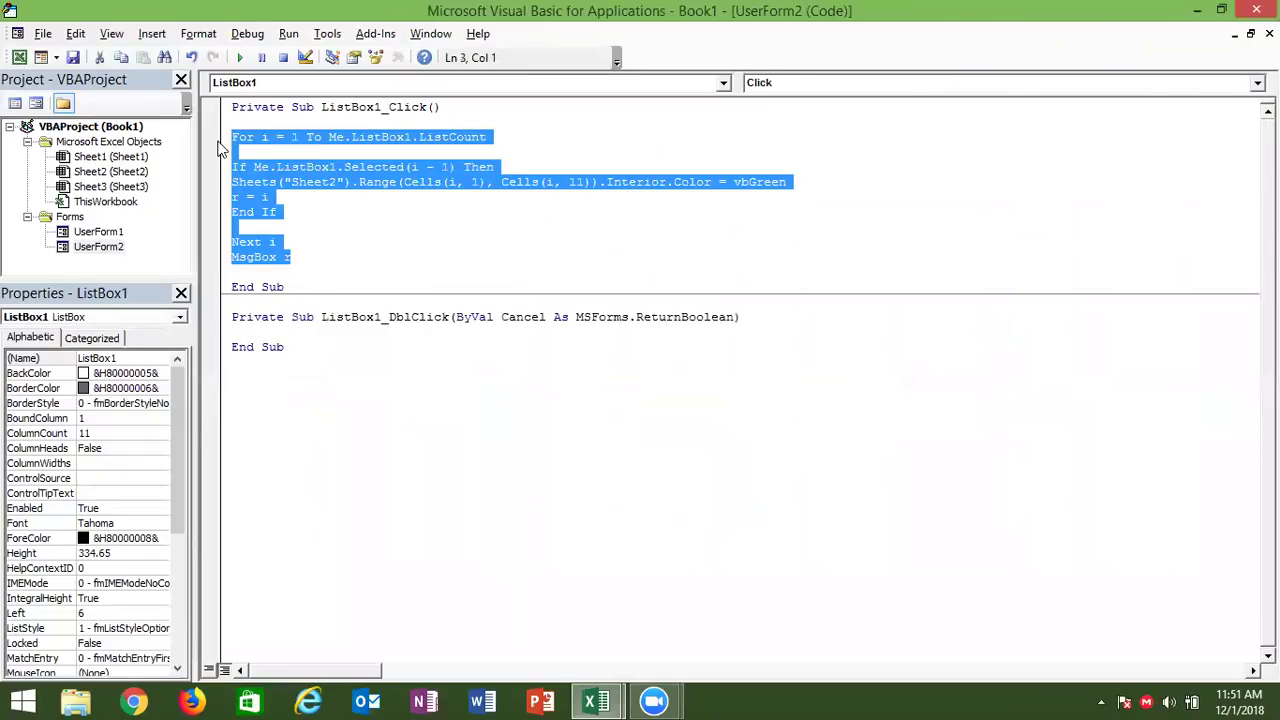
key("Delete")
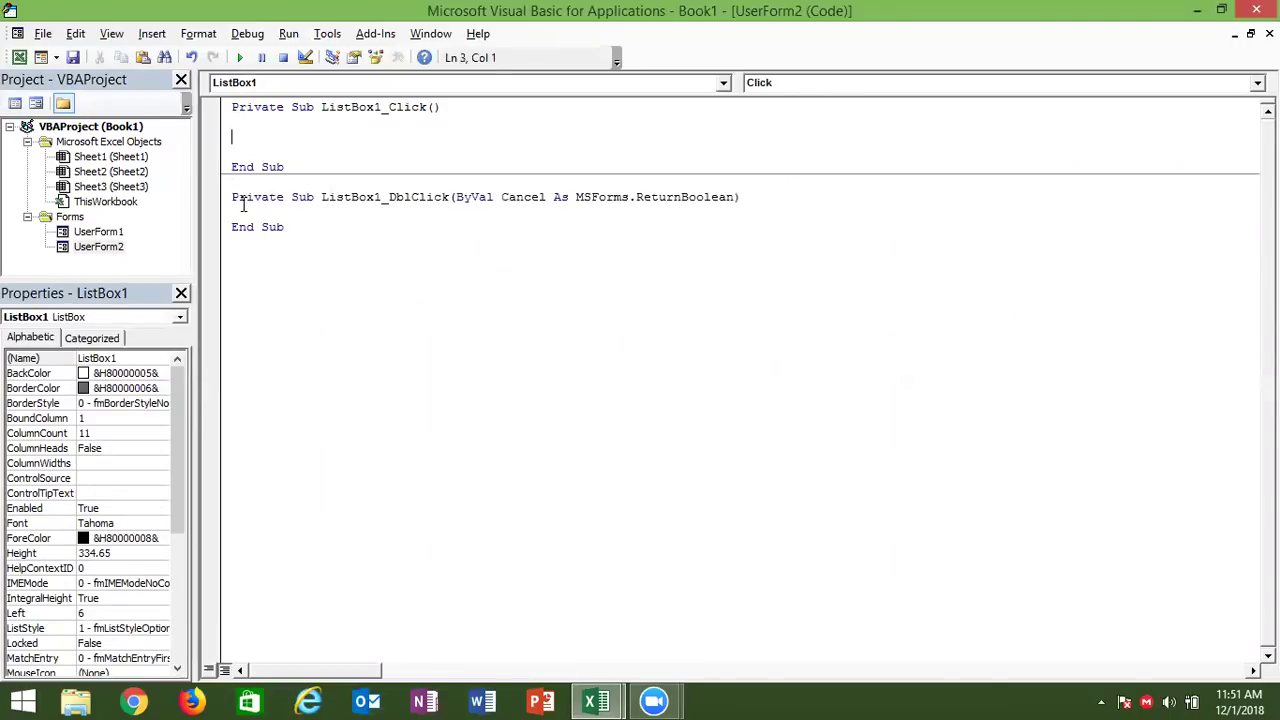
left_click(243, 213)
type("For i = 1 To Me.ListBox1.ListCount  If Me.ListBox1.Selected(i - 1) Then Sheets(\"Sheet2\").Range(Cells(i, 1), Cells(i, 11)).Interior.Color = vbGreen r = i End If  Next i MsgBox r")
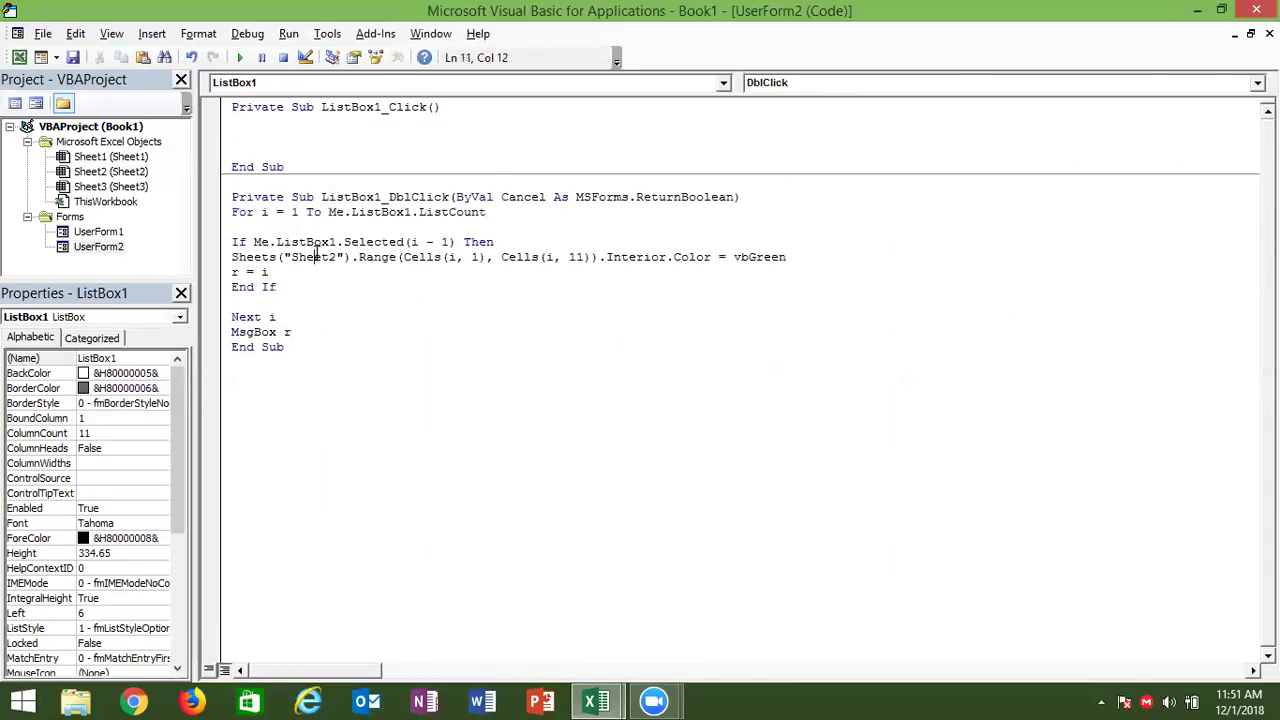
- Run UserForm2, tick rows 1002 and 1004, then close the form
left_click(240, 57)
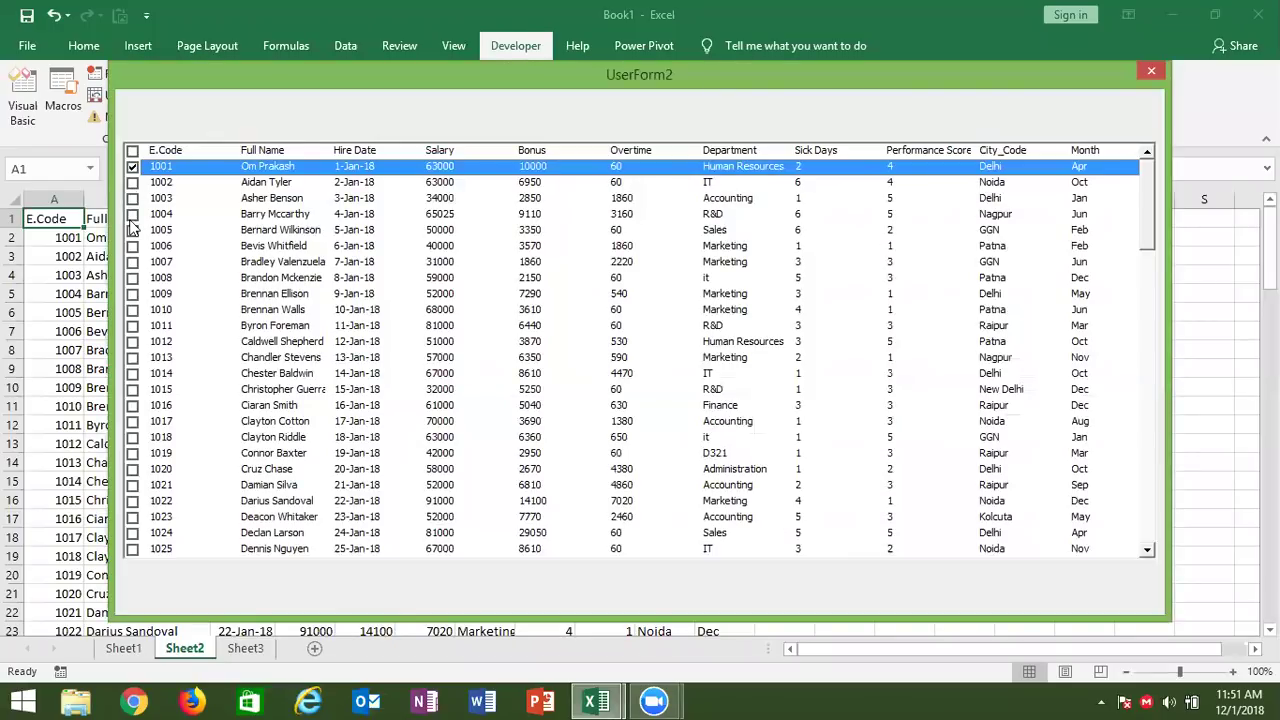
left_click(132, 182)
left_click(132, 214)
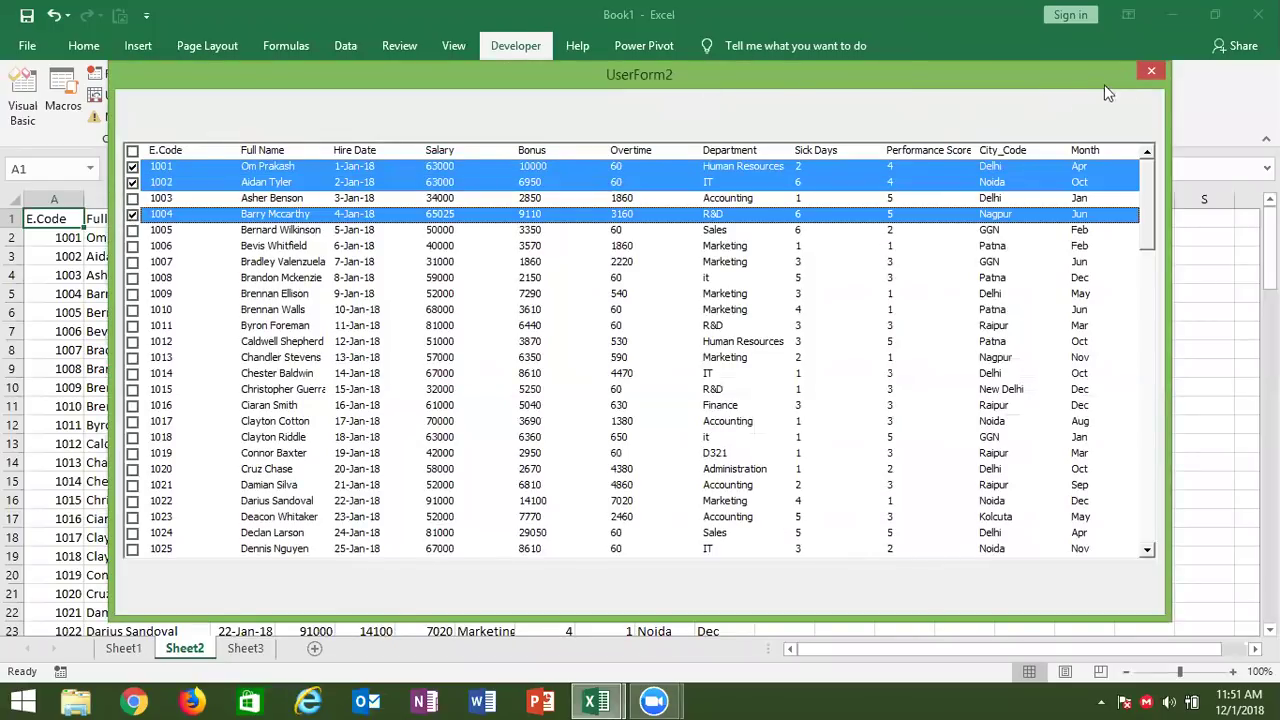
left_click(1148, 76)
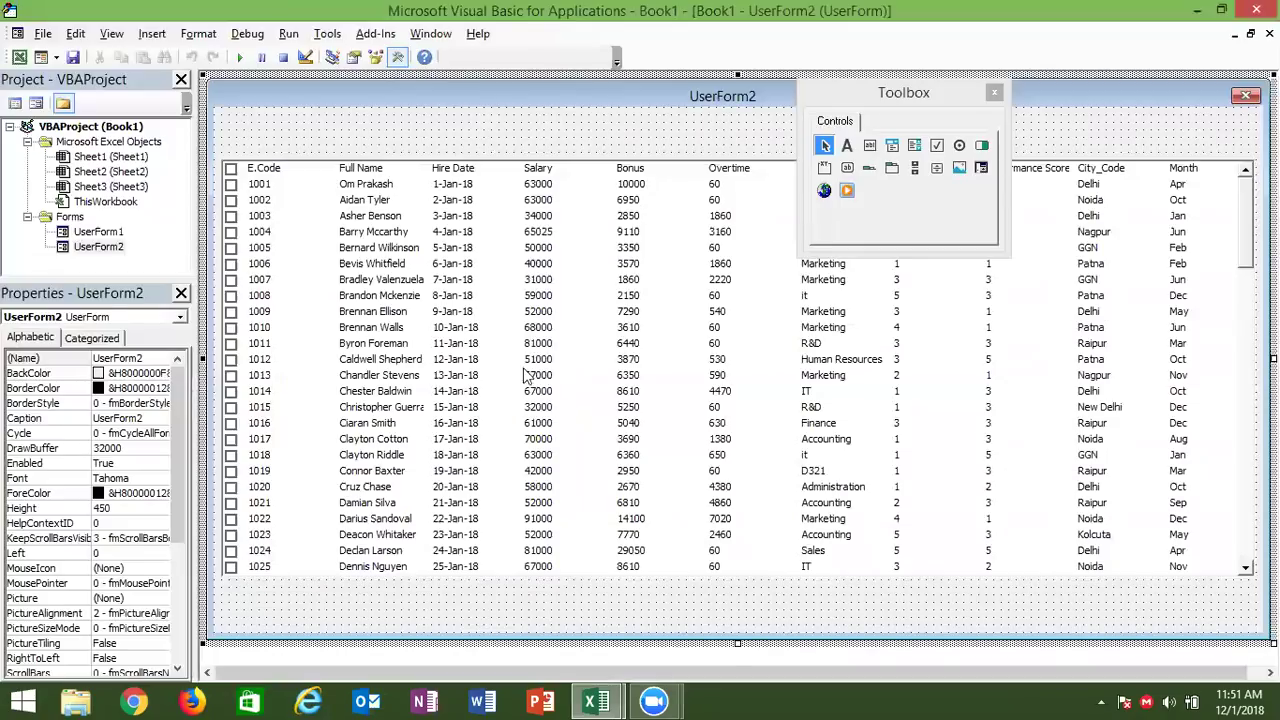
- Undo the move so the loop is back in ListBox1_Click, then reopen UserForm2's design
double_click(512, 379)
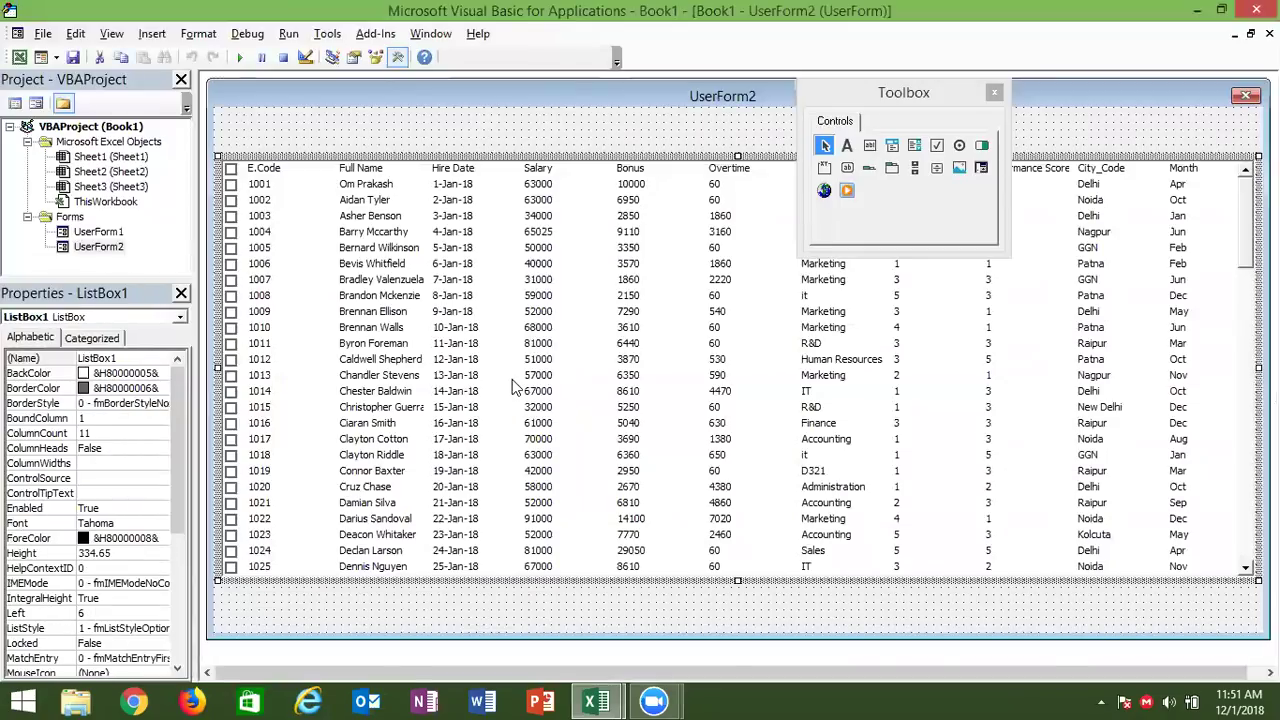
key("ctrl+z")
key("ctrl+z")
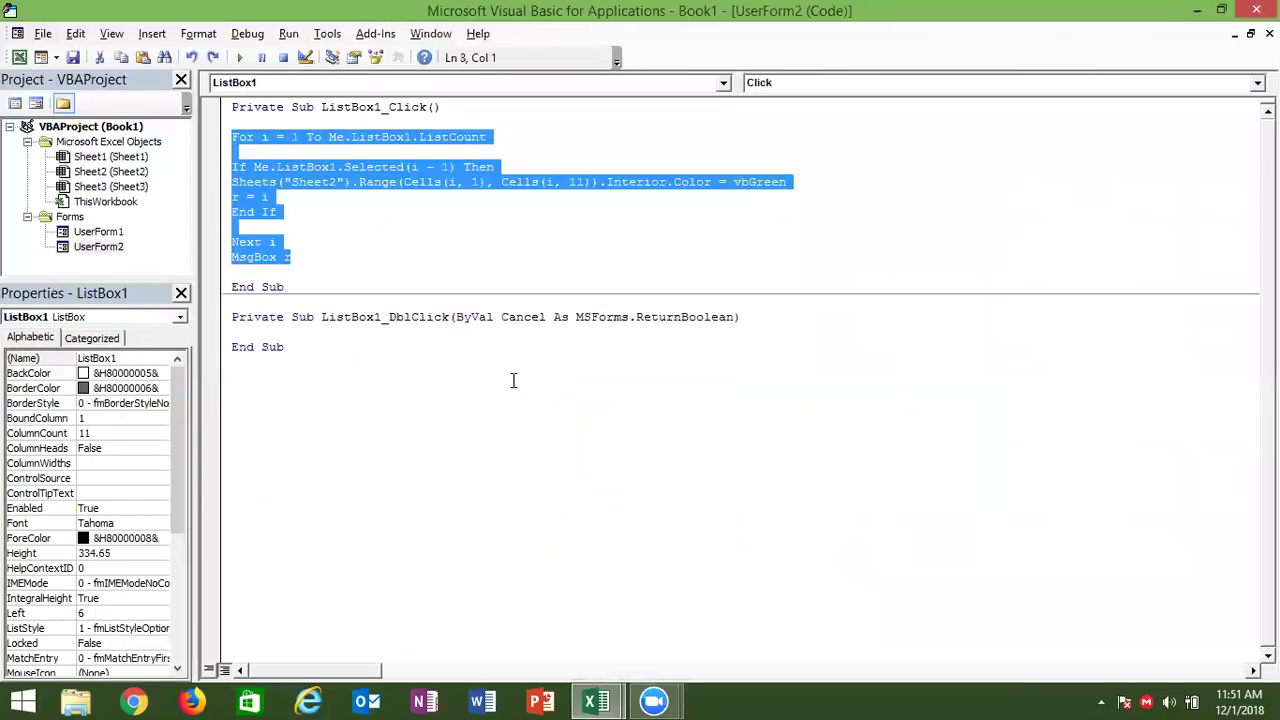
left_click(468, 376)
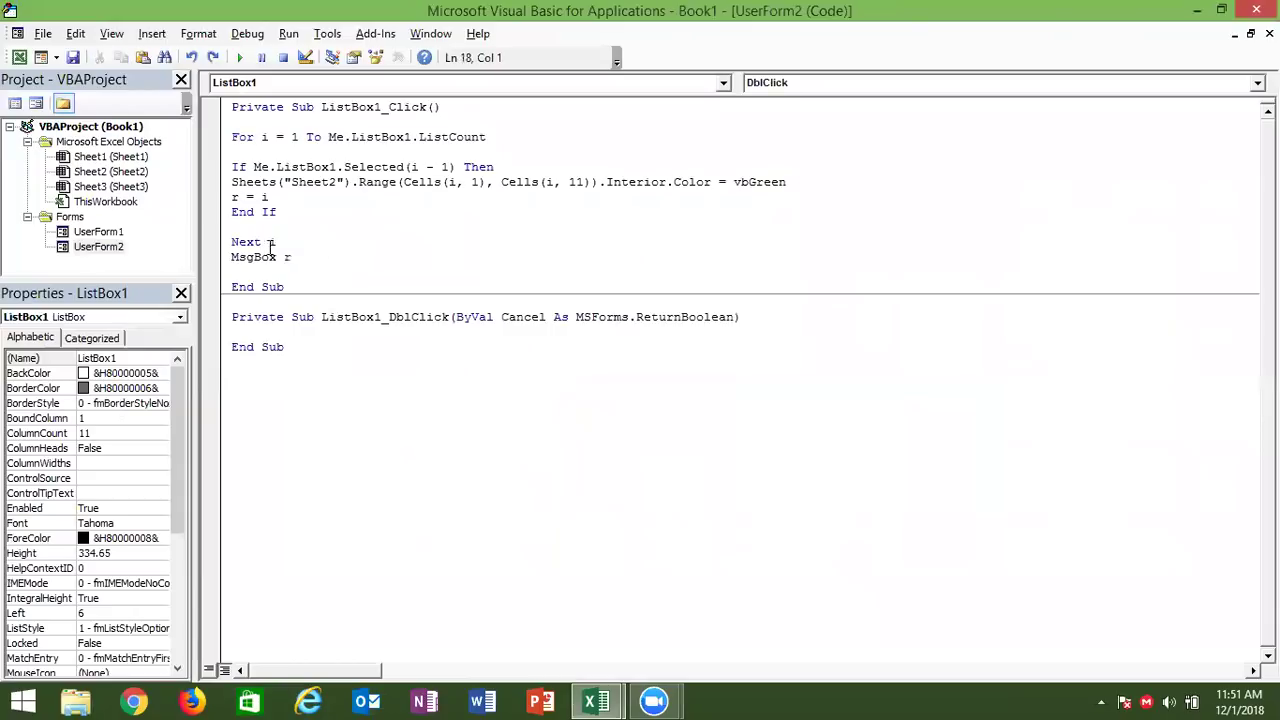
double_click(119, 247)
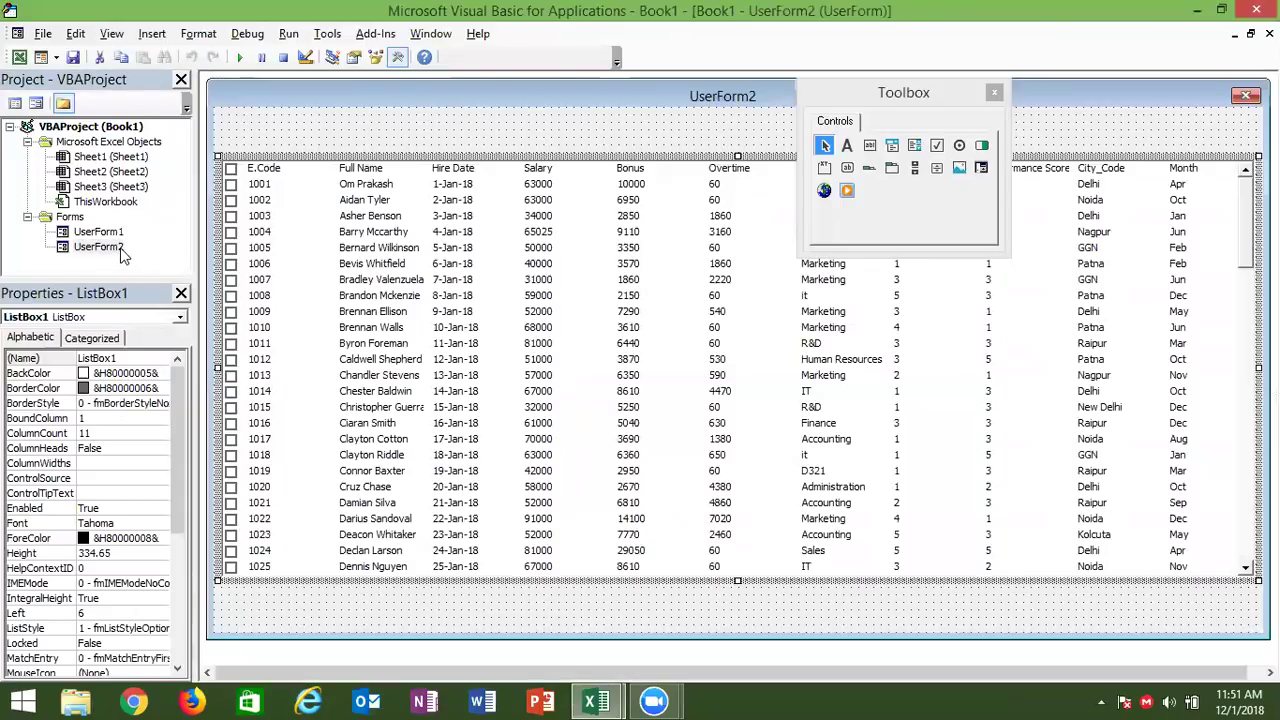
- Set ListBox1's MultiSelect property to 0 - fmMultiSelectSingle
left_click_drag(172, 399, 172, 564)
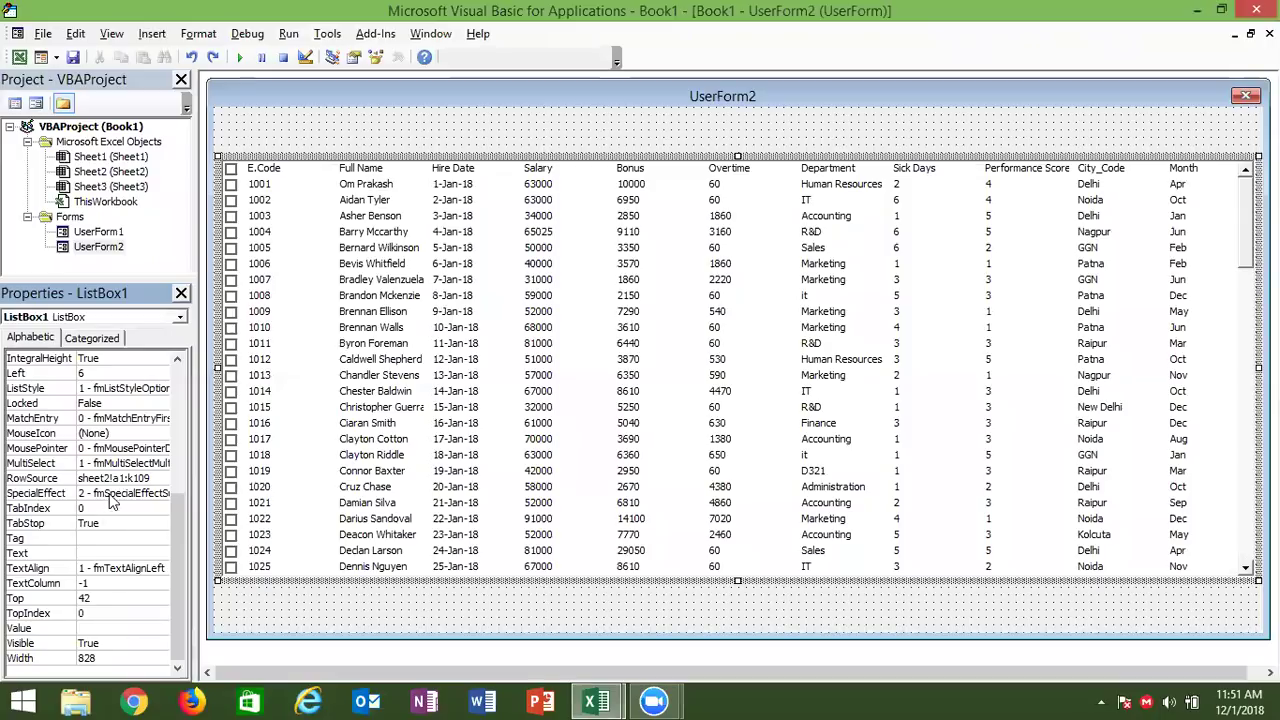
left_click(122, 463)
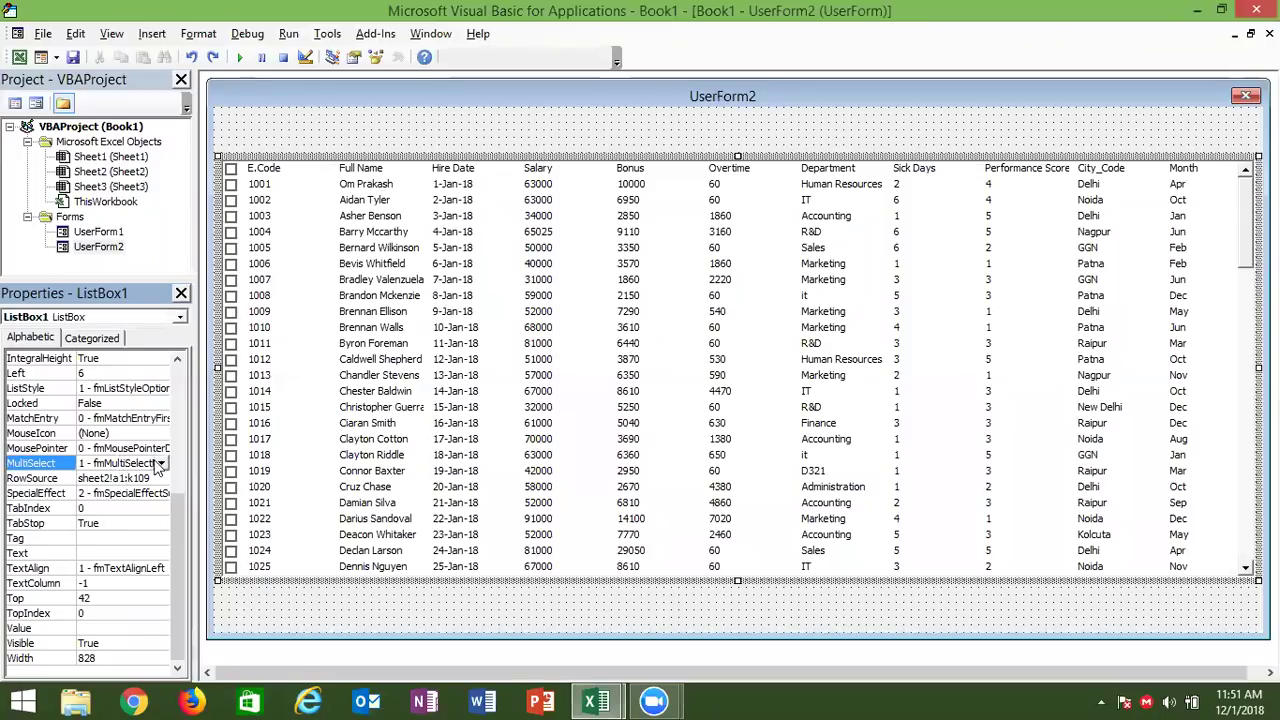
left_click(160, 463)
left_click(157, 477)
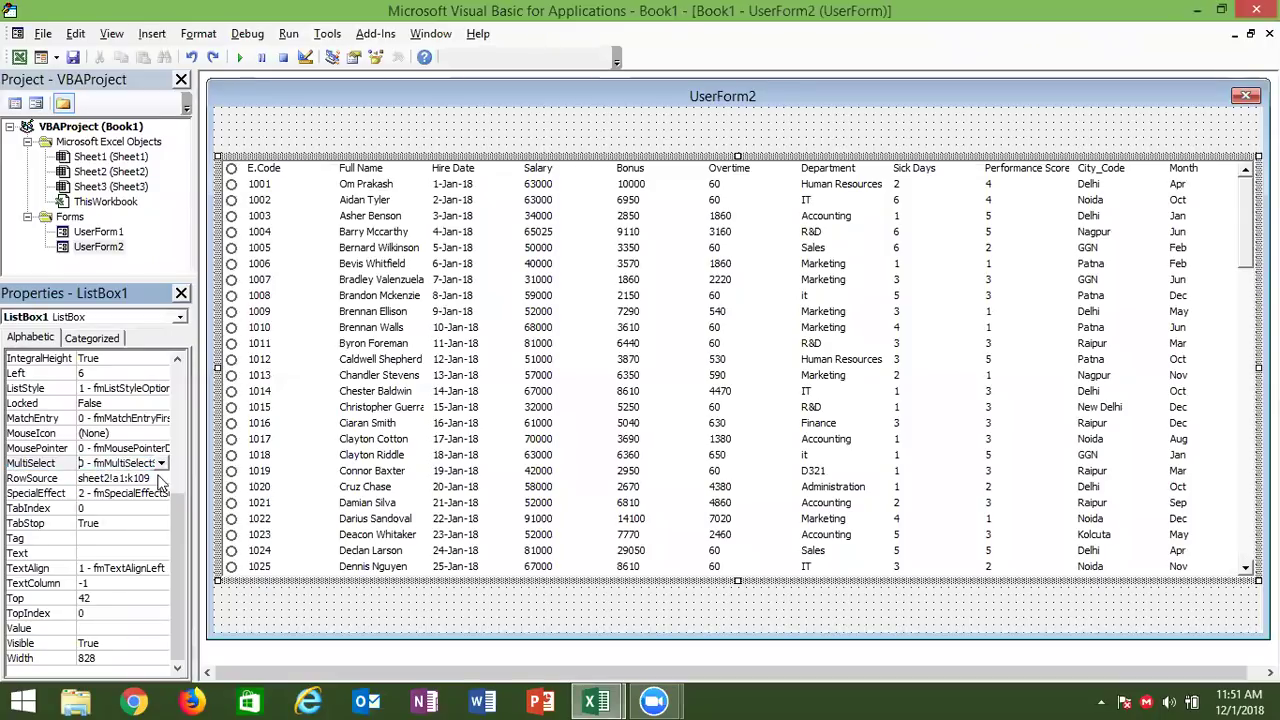
- Select the form and run UserForm2, dismissing the first row-number message
left_click(240, 58)
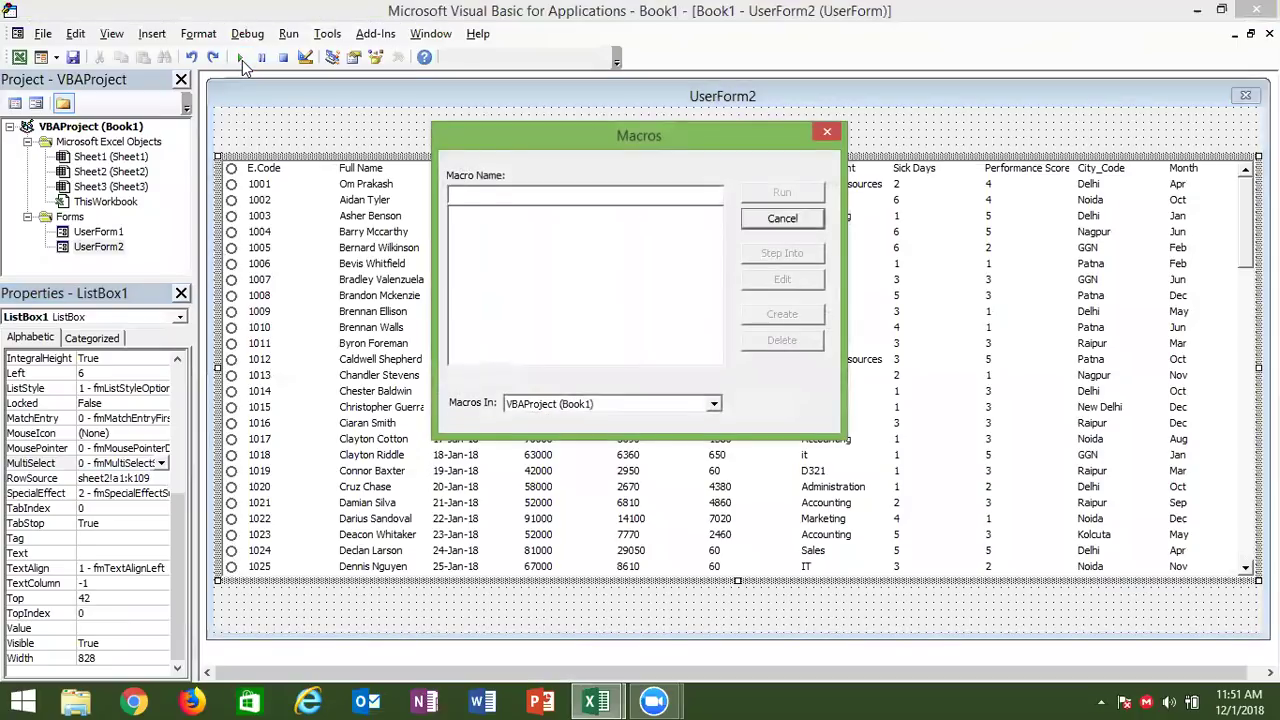
key("Escape")
left_click(259, 92)
left_click(242, 58)
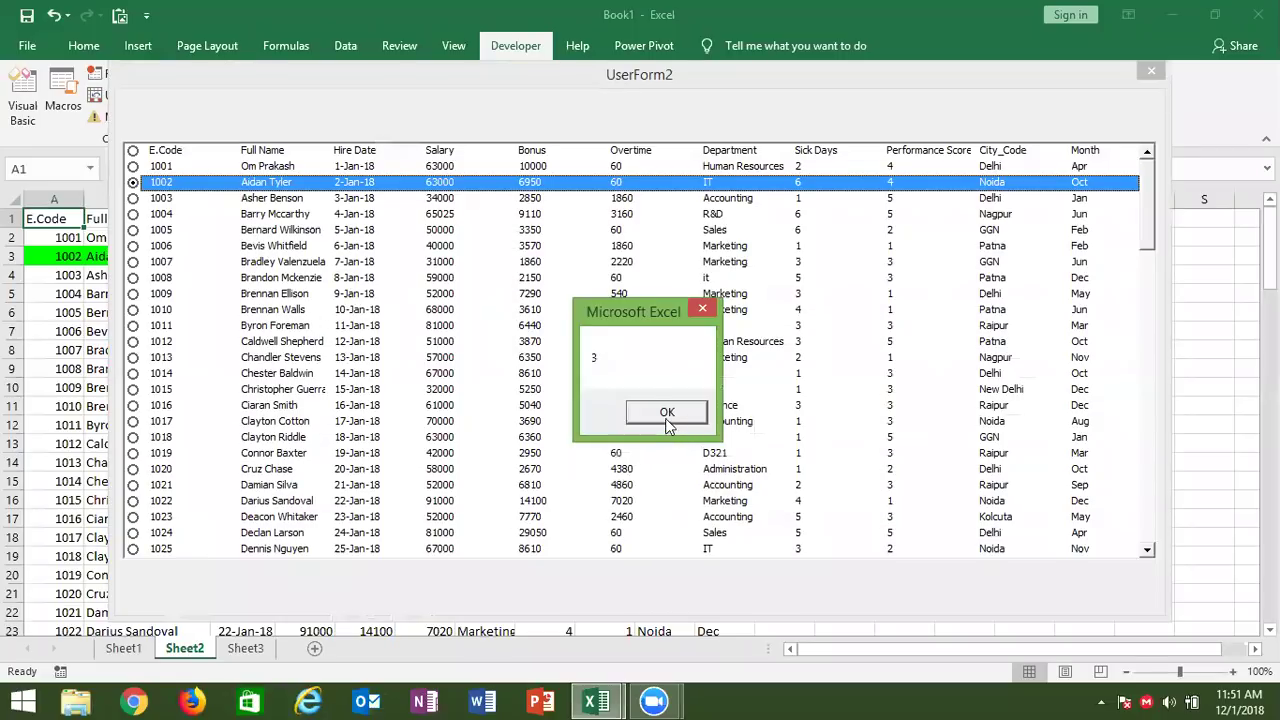
left_click(666, 418)
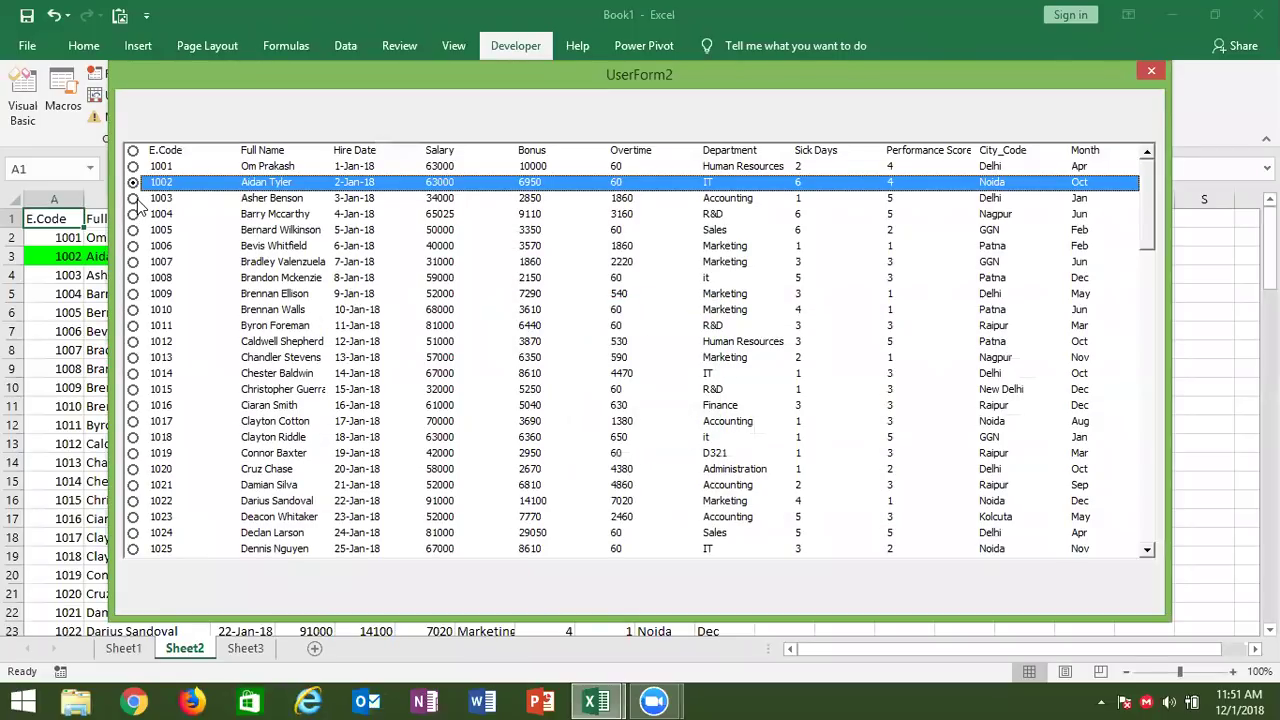
- Pick employees 1003 and 1004, acknowledging each row-number message, then close the form
left_click(135, 199)
left_click(662, 415)
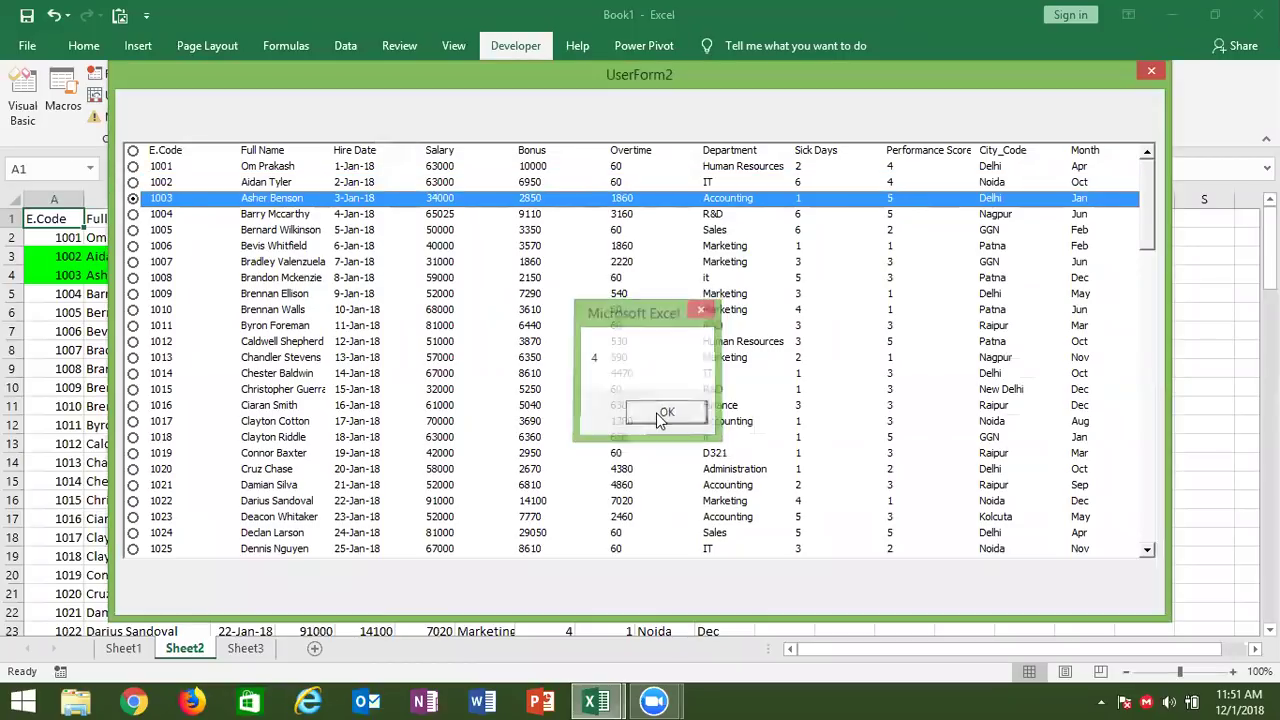
left_click(135, 214)
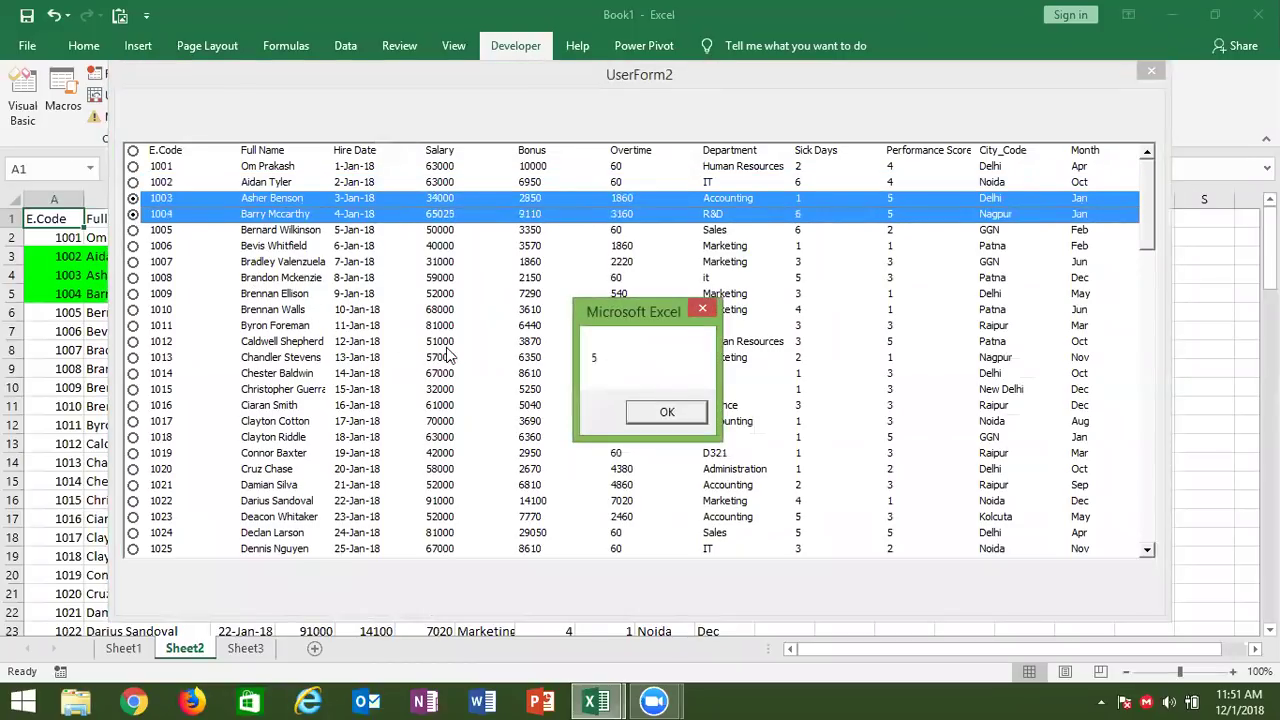
left_click(663, 413)
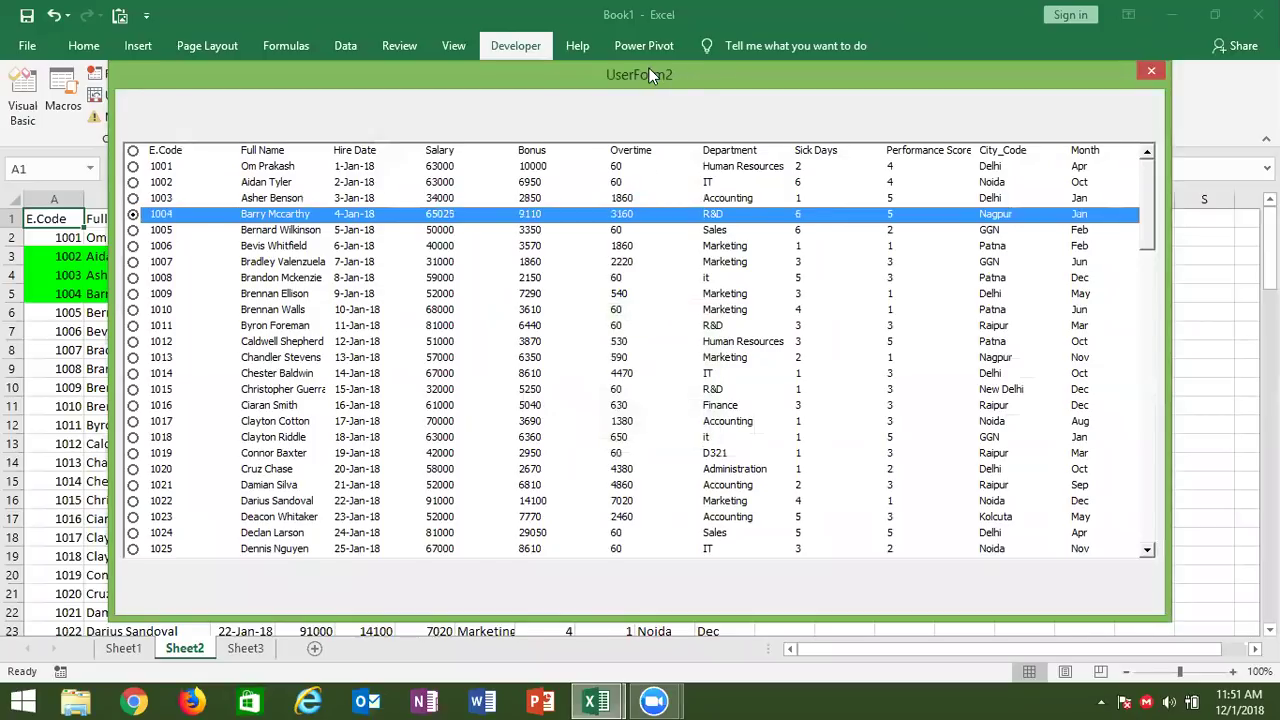
left_click_drag(649, 74, 689, 86)
left_click(1190, 84)
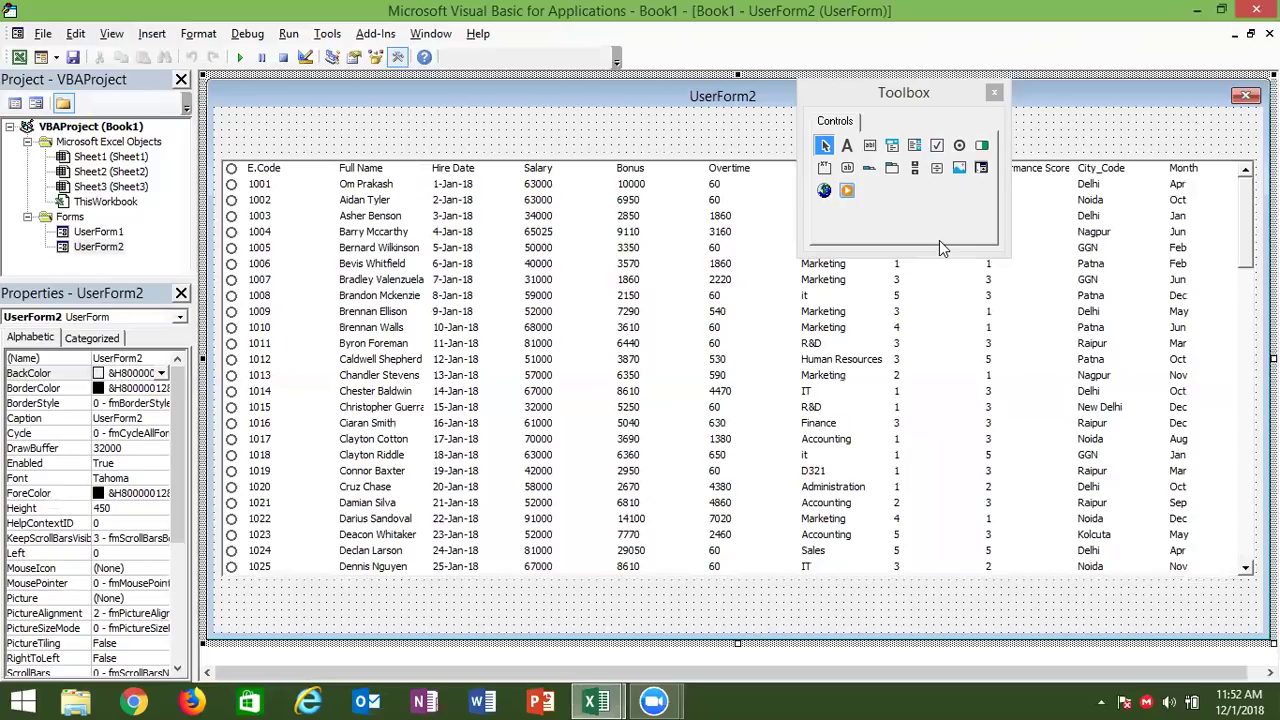
- Insert a new blank UserForm3 from the Insert menu
left_click(750, 316)
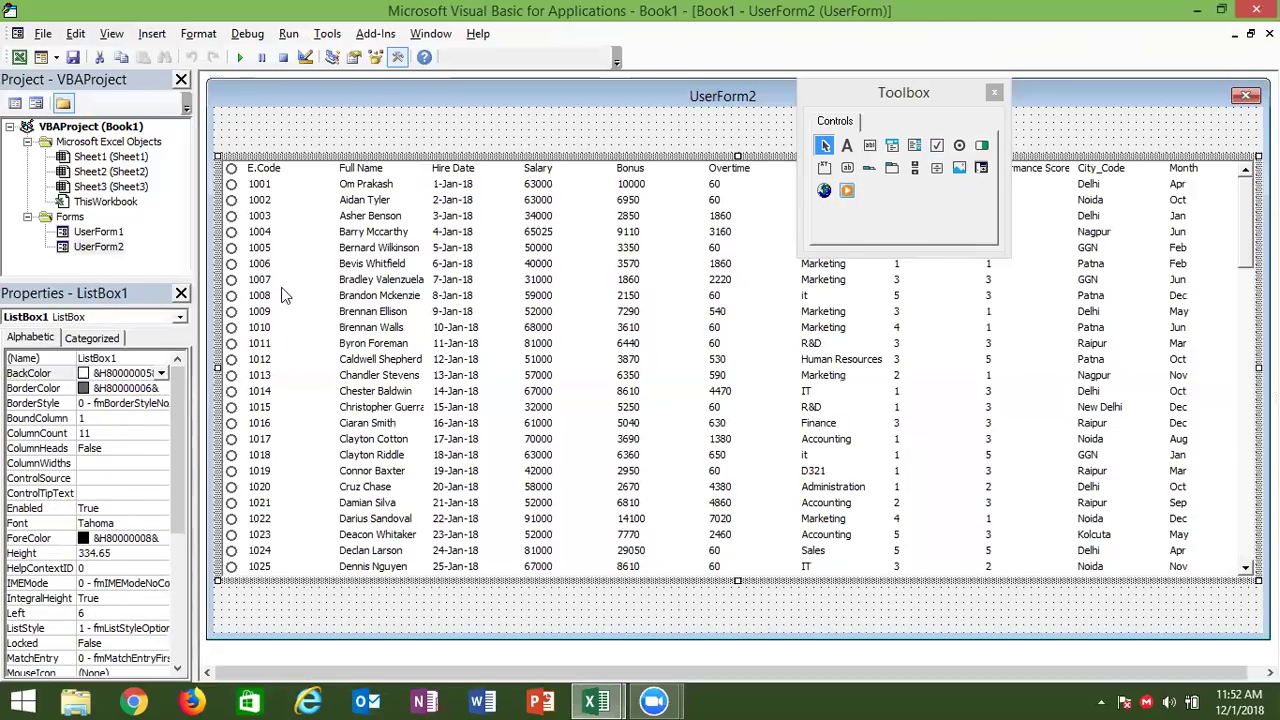
left_click(623, 120)
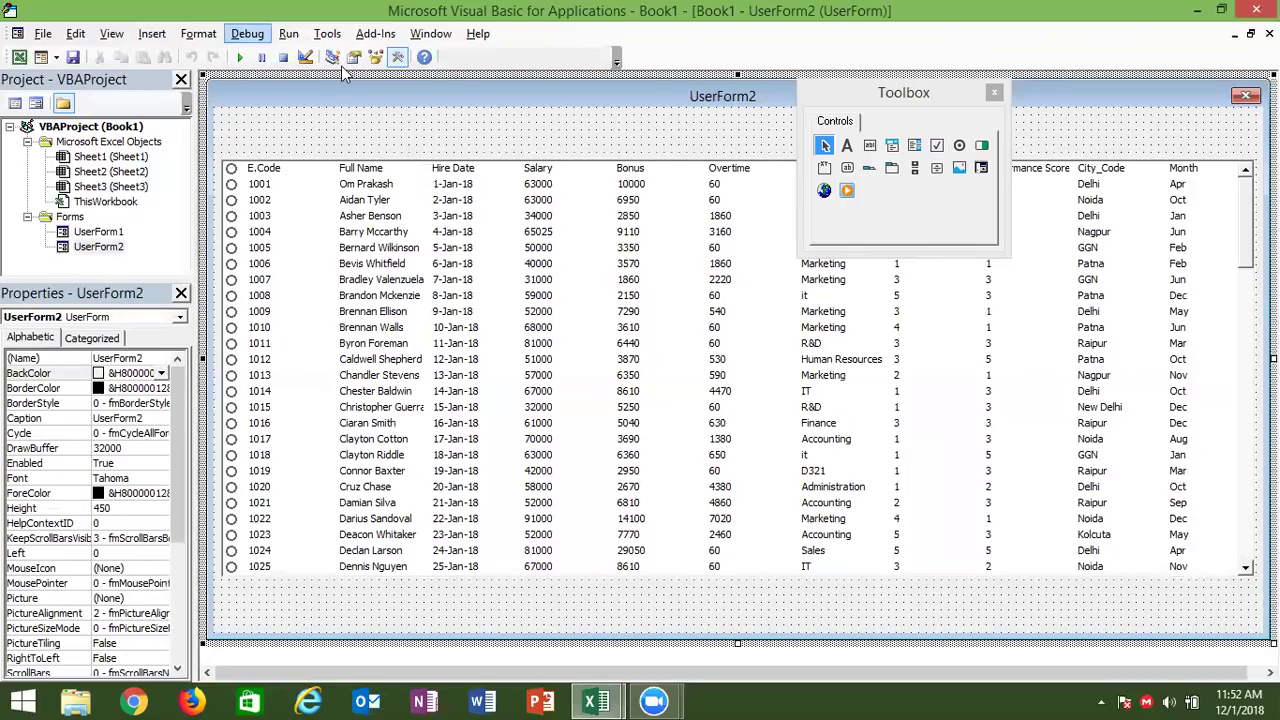
left_click(198, 33)
mouse_move(152, 33)
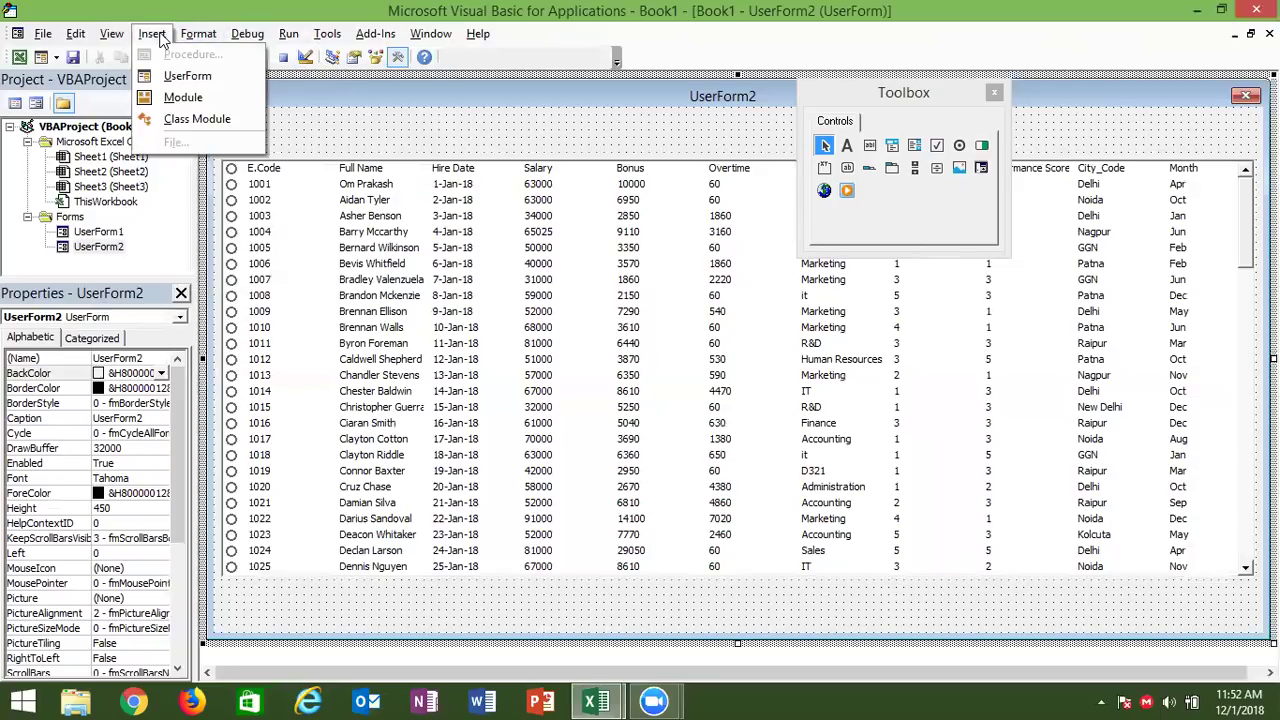
left_click(187, 76)
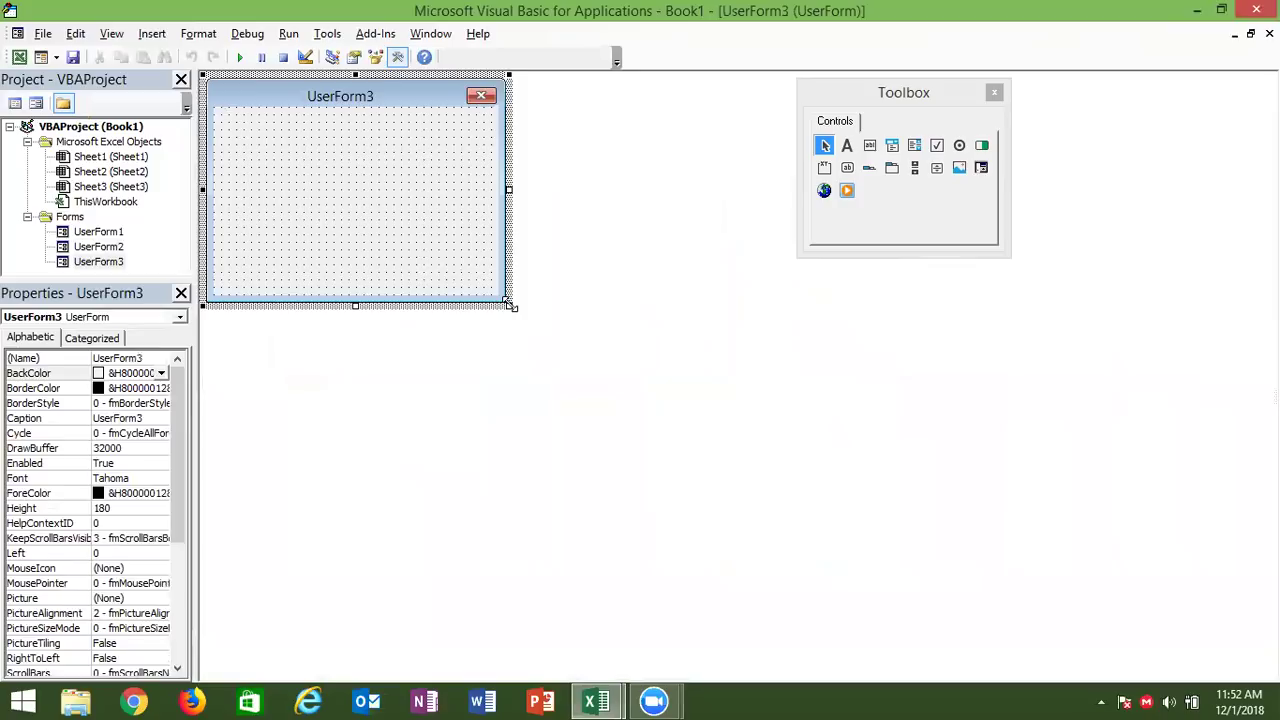
- Enlarge UserForm3 and draw a large ListBox1 across most of it
left_click_drag(509, 303, 1272, 605)
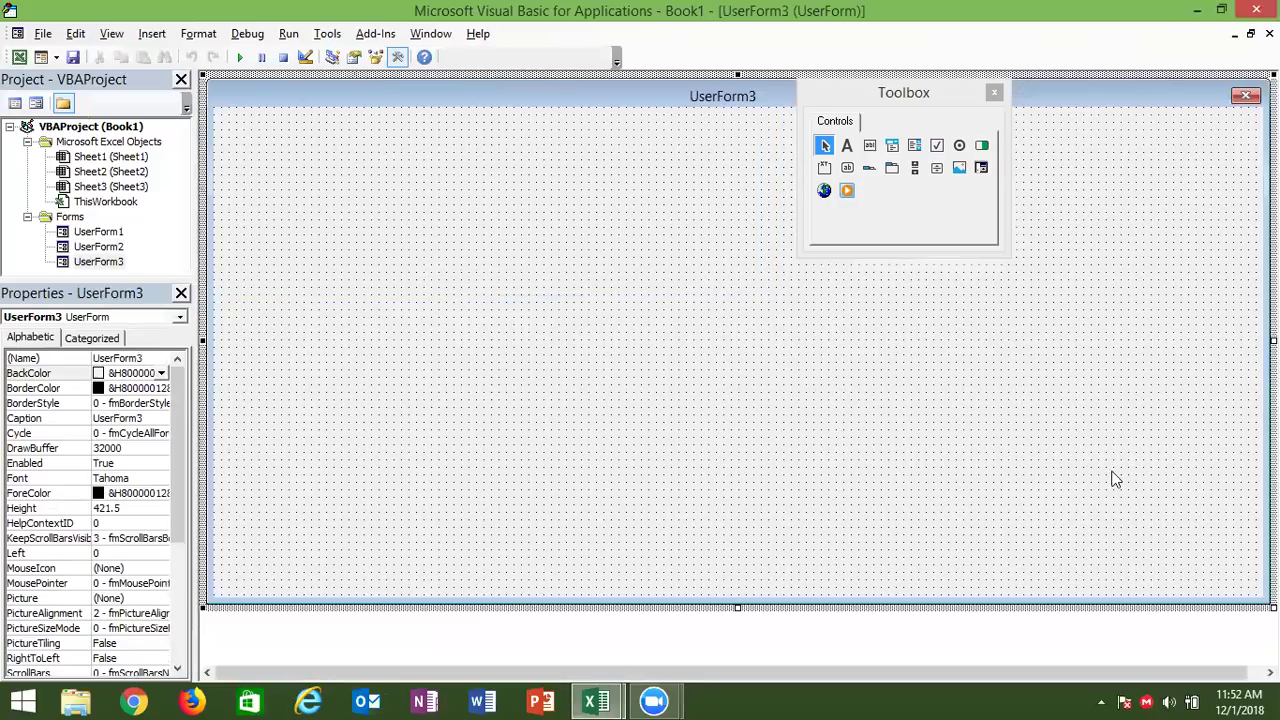
left_click(914, 148)
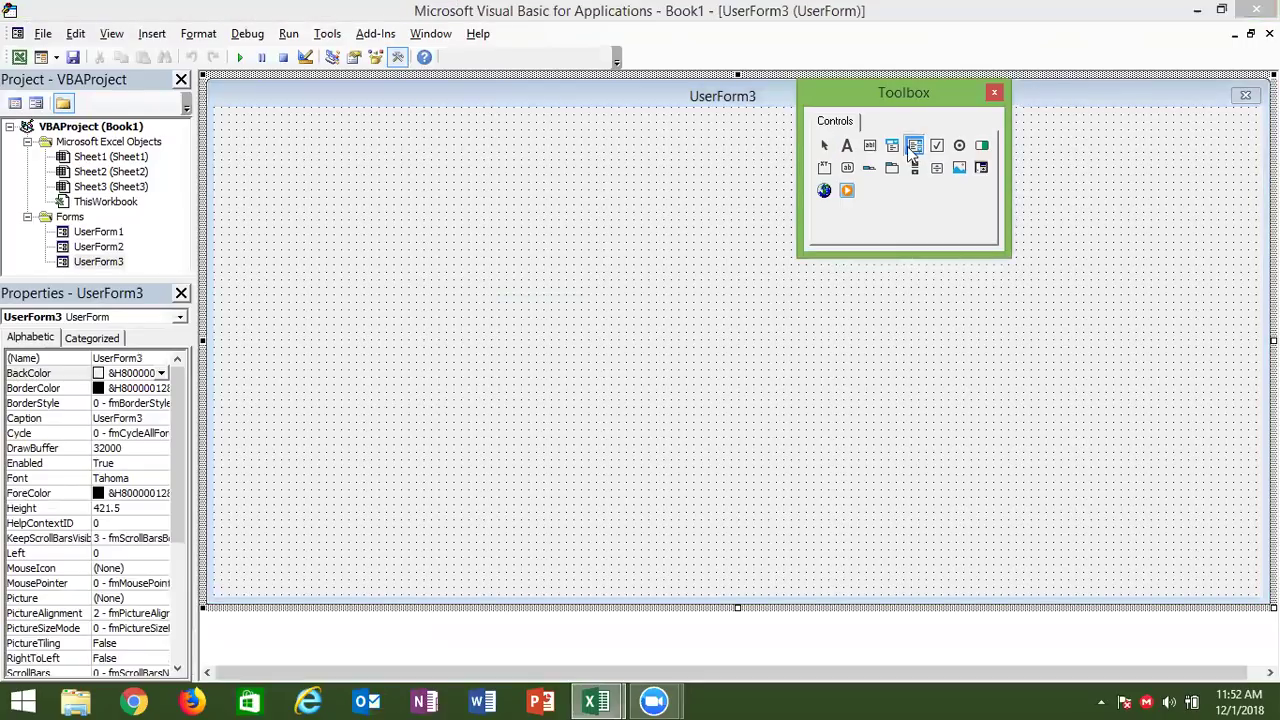
mouse_move(215, 183)
left_mouse_down()
mouse_move(1127, 377)
mouse_move(1258, 553)
left_mouse_up()
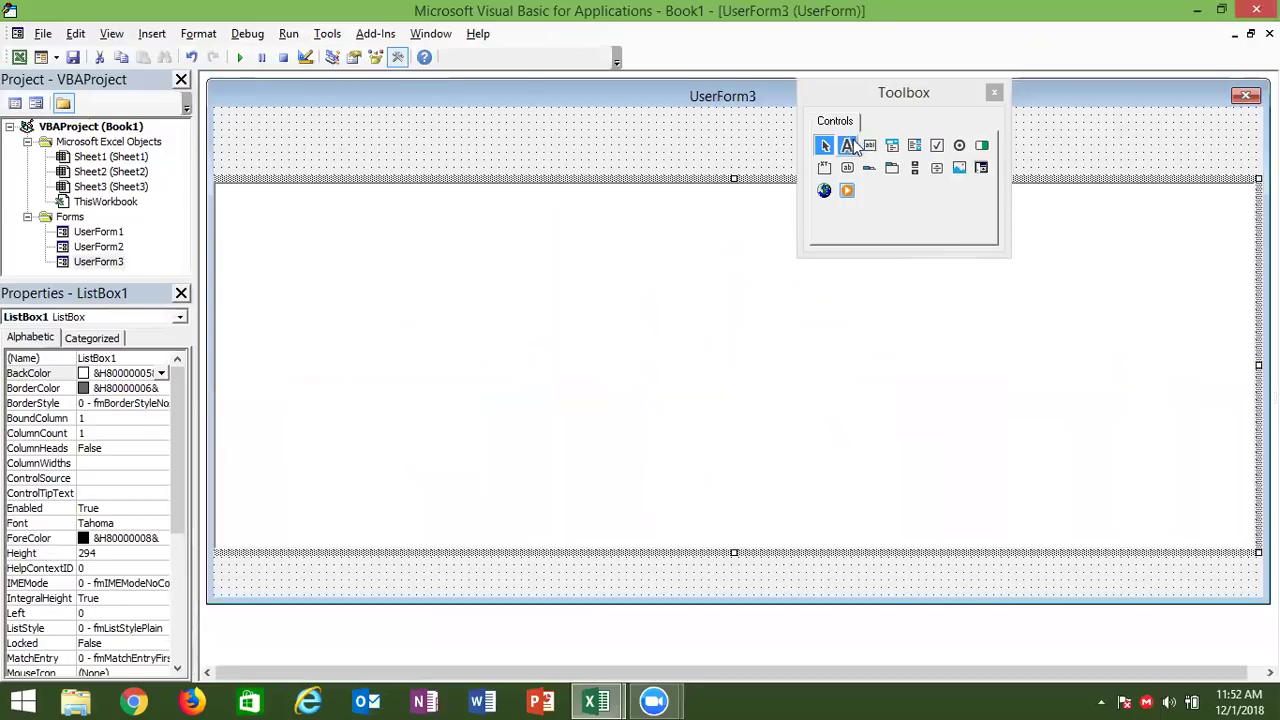
- Draw a text box near the top of UserForm3 with a button captioned Search beside it
left_click(870, 146)
left_click_drag(304, 124, 420, 155)
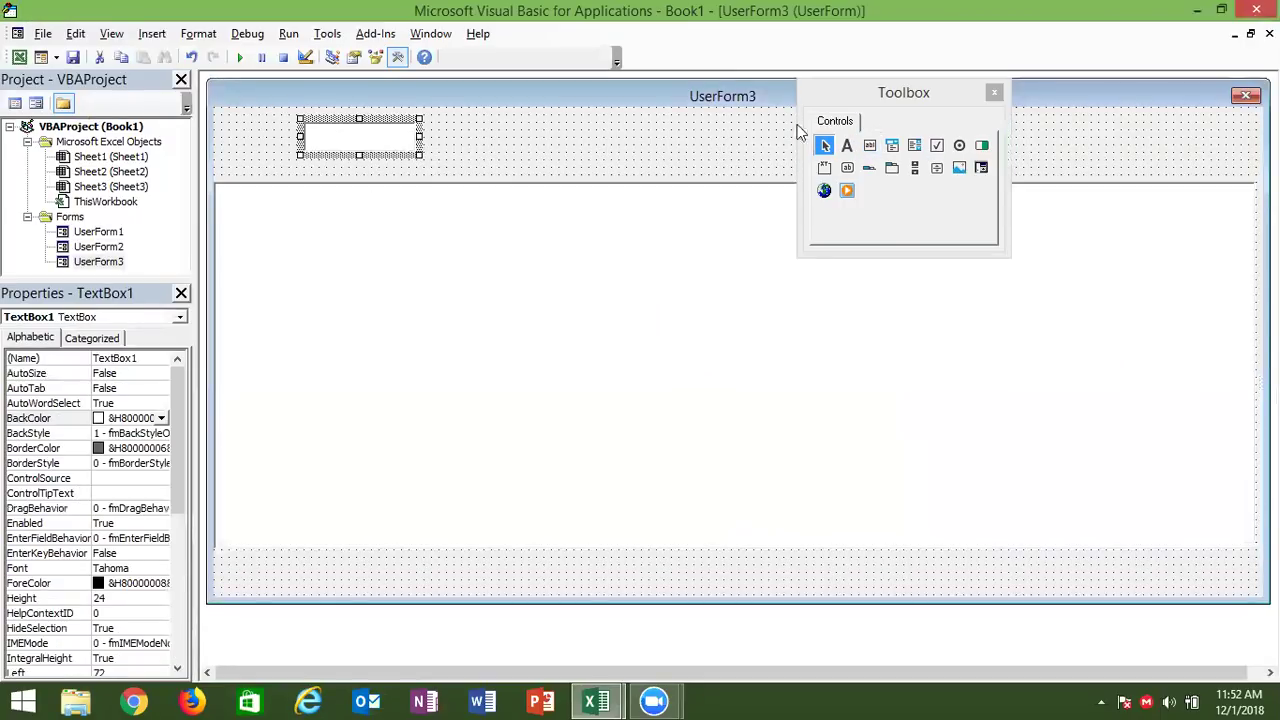
left_click(848, 167)
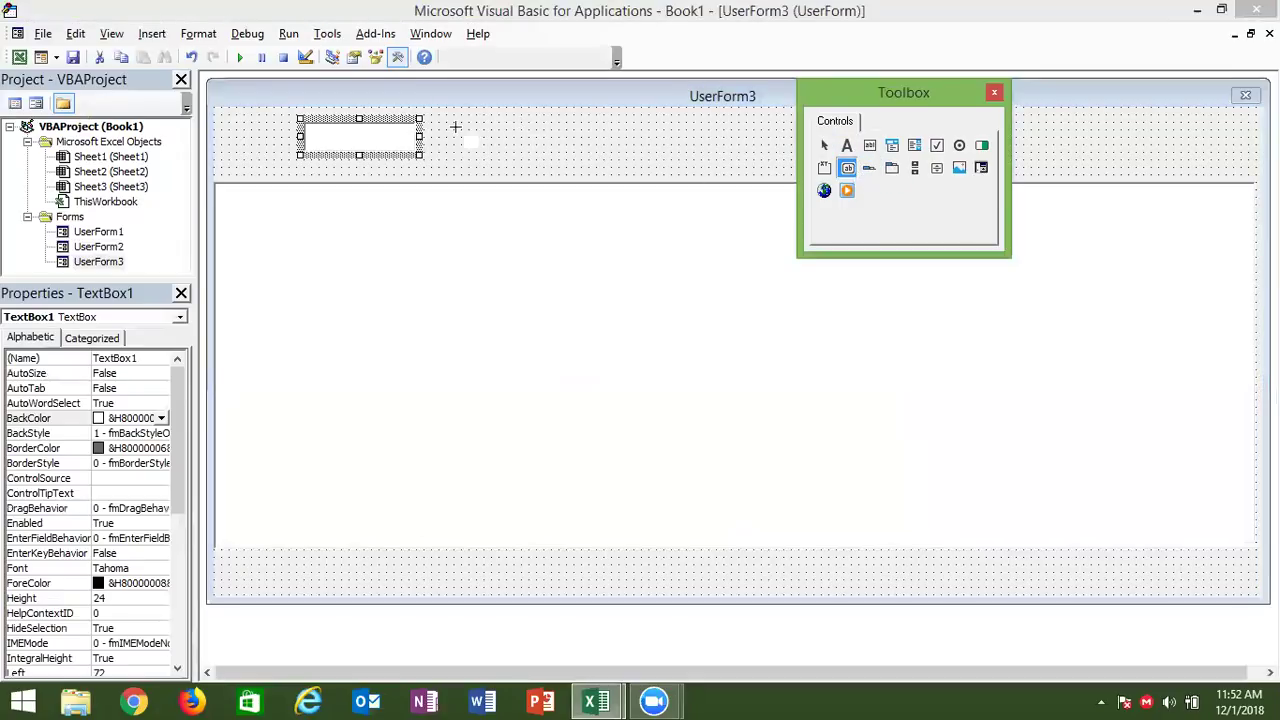
left_click_drag(448, 121, 521, 149)
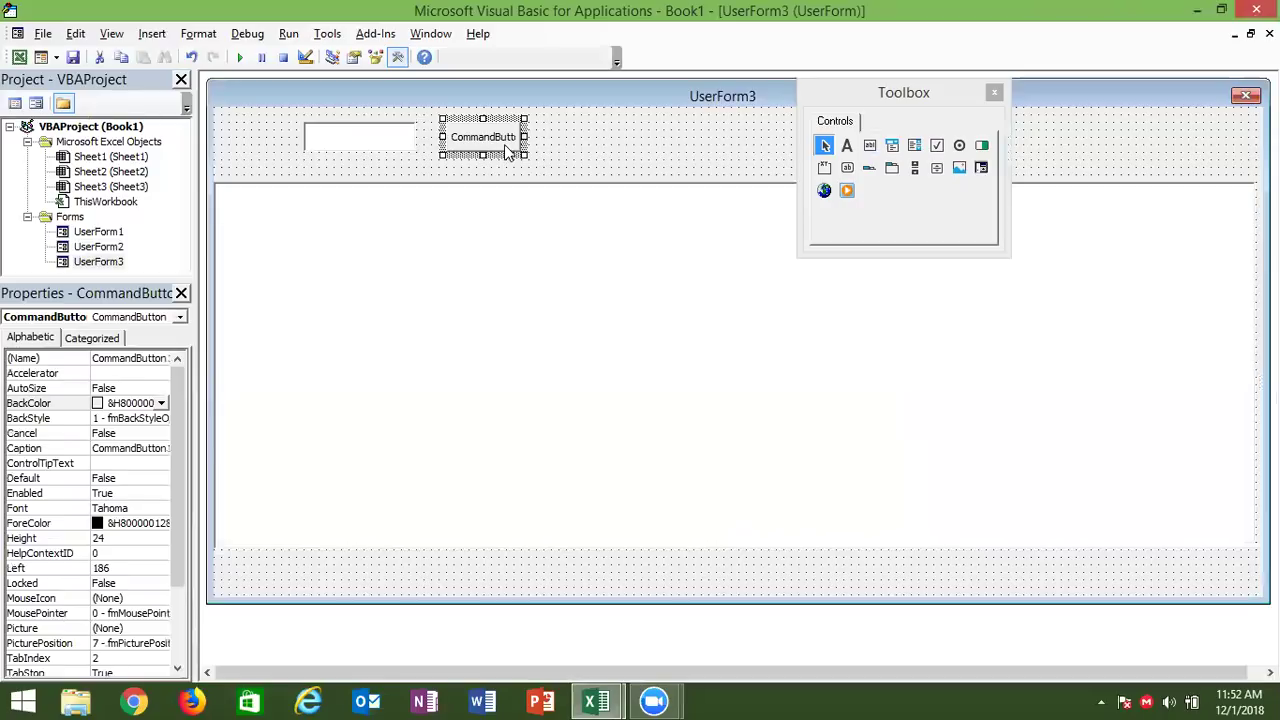
left_click(512, 148)
key("BackSpace")
key("BackSpace")
key("BackSpace")
key("BackSpace")
key("BackSpace")
key("BackSpace")
key("BackSpace")
type("Search")
left_click(272, 141)
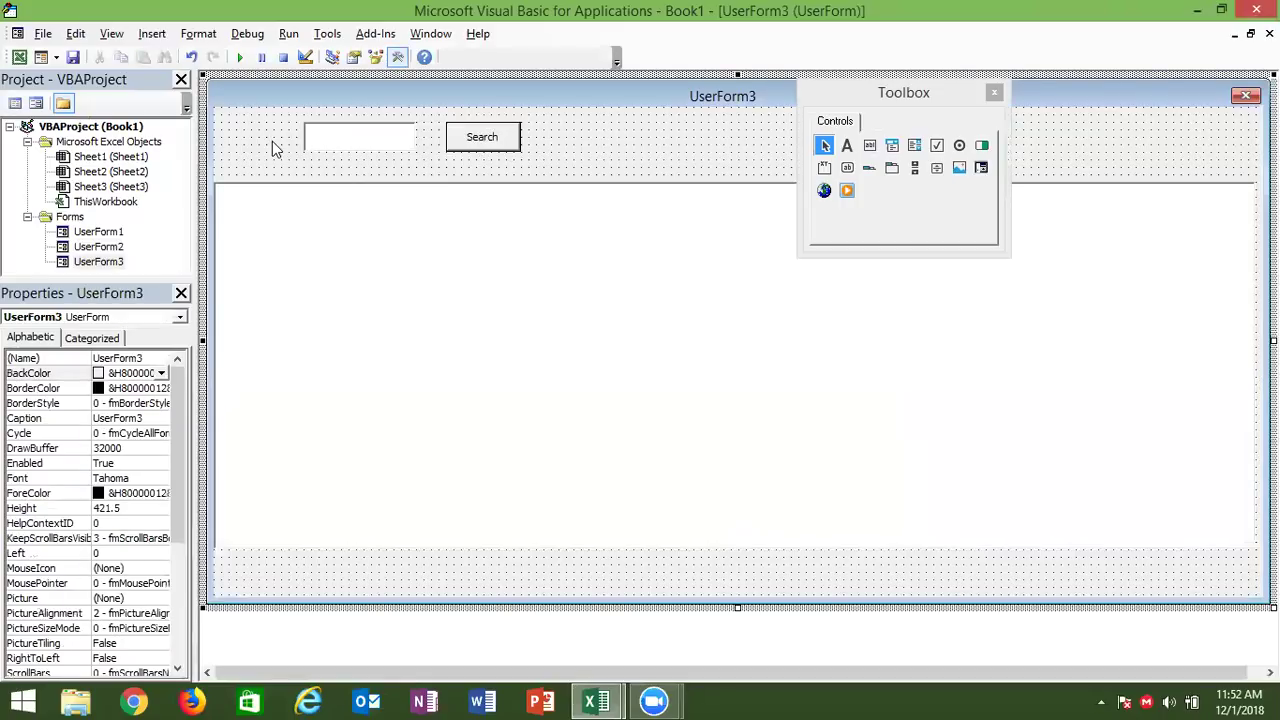
- Add a label captioned Search to the left of the text box
left_click(847, 146)
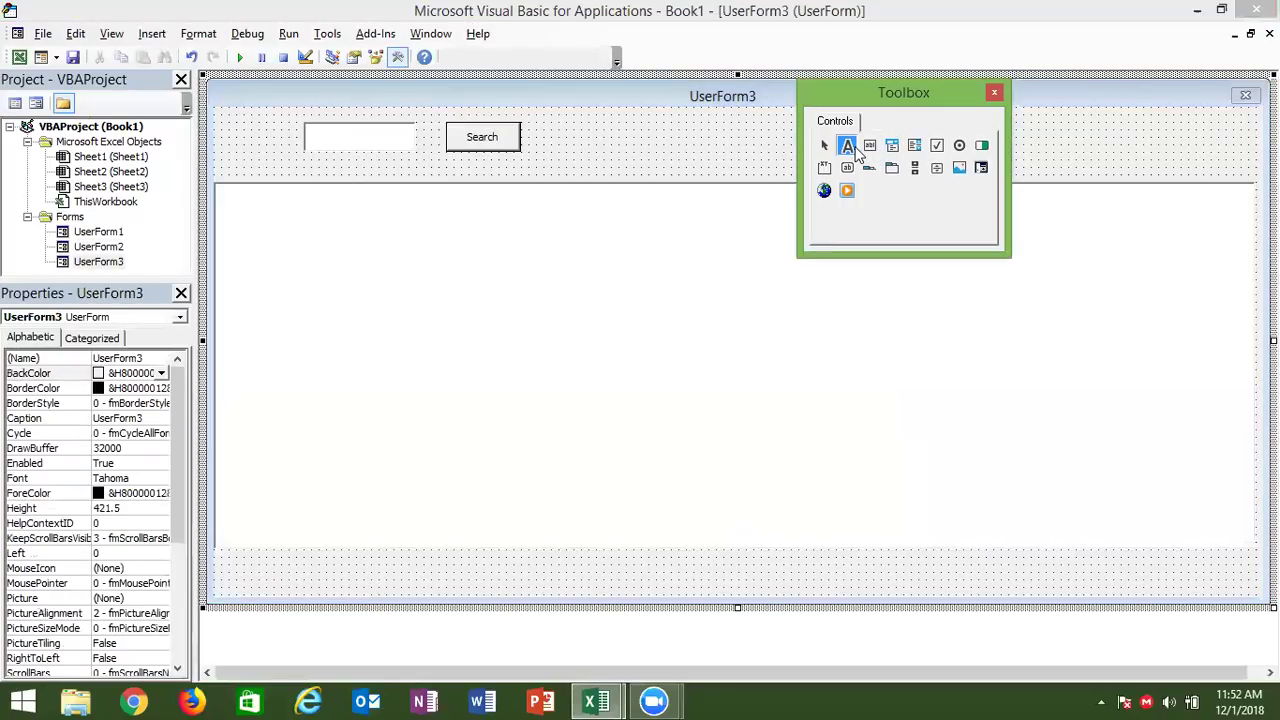
left_click_drag(217, 119, 286, 148)
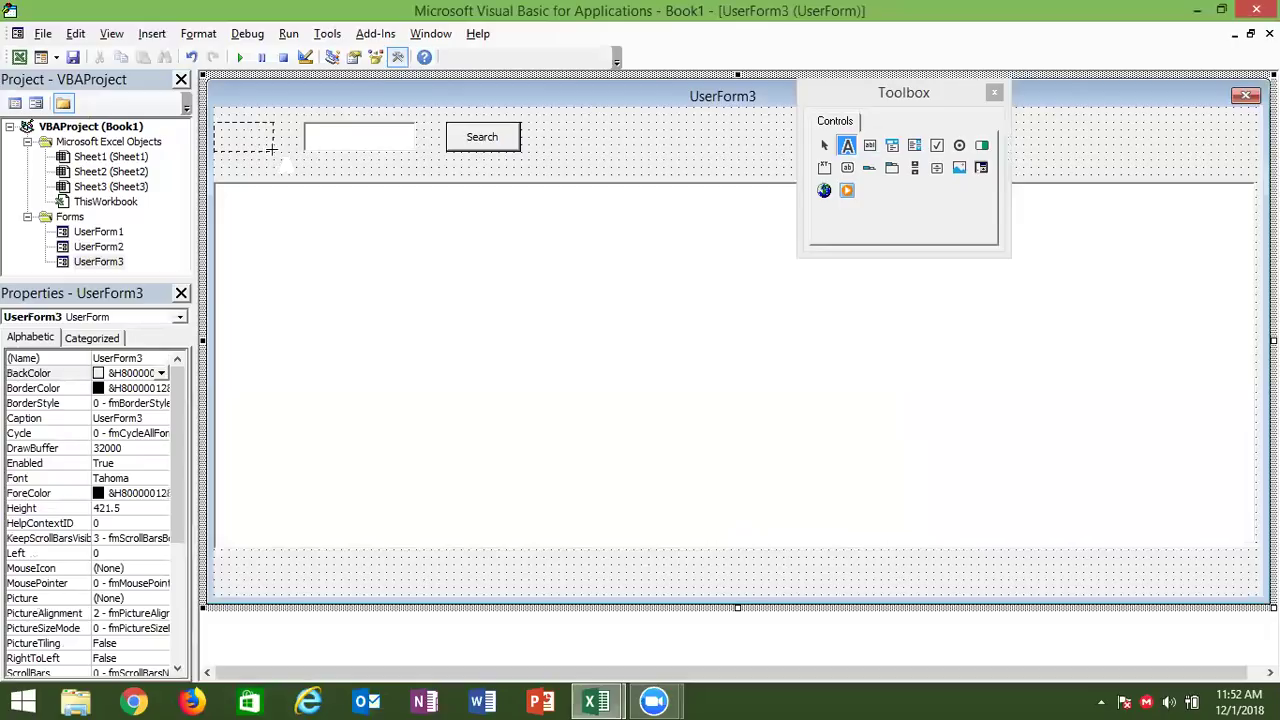
left_click(262, 140)
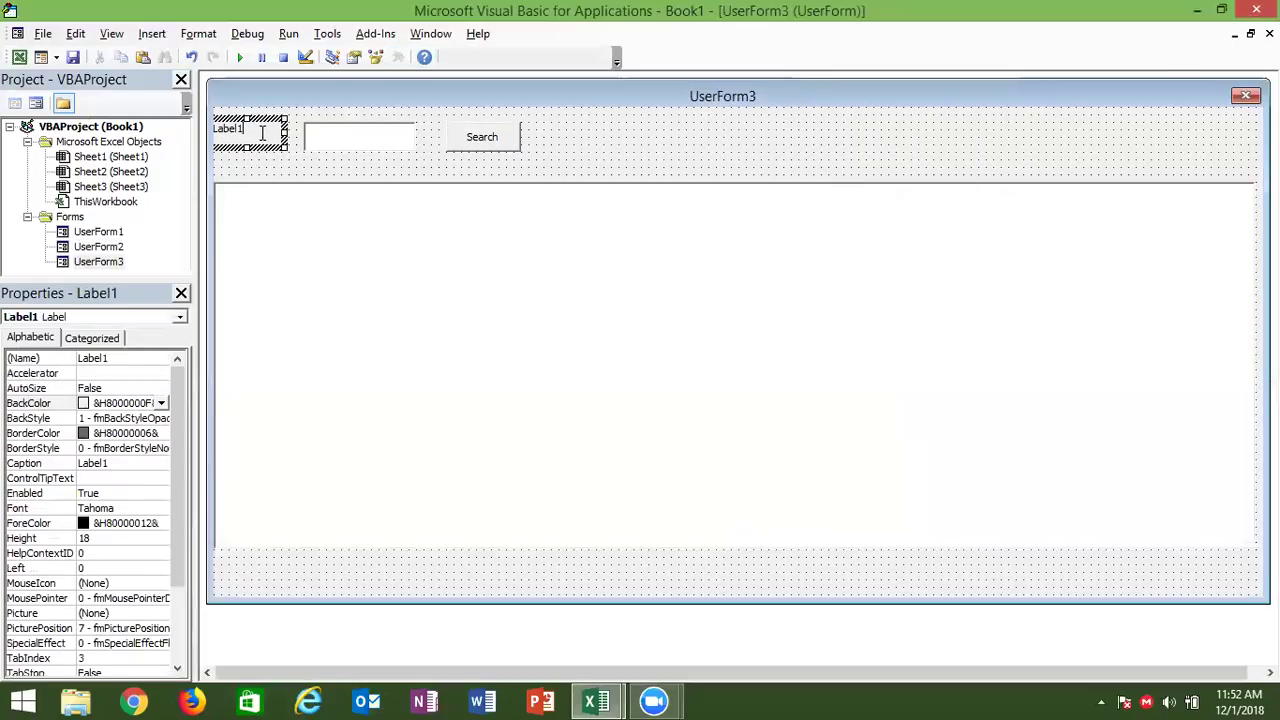
key("BackSpace")
key("BackSpace")
key("BackSpace")
key("BackSpace")
type("Sear")
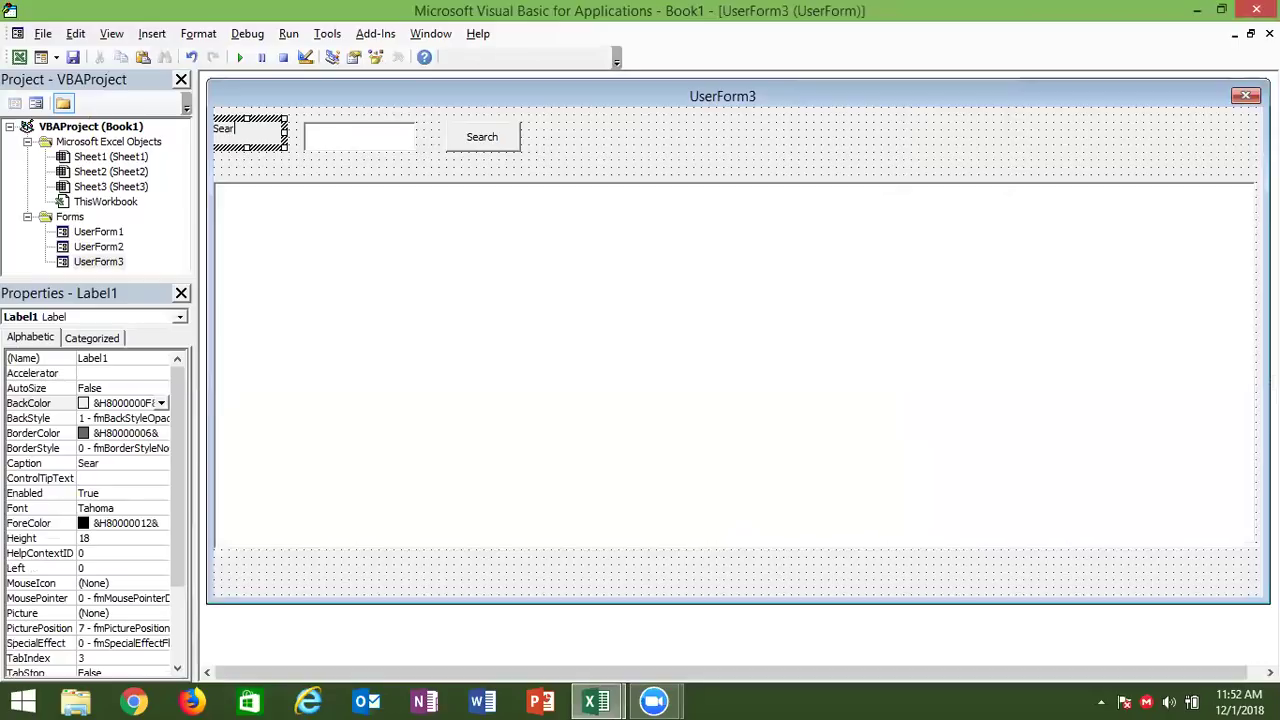
type("ch")
left_click(668, 145)
- Return to Excel and inspect the Month (K1) and City_Code (J1) headers on Sheet2
key("alt+F11")
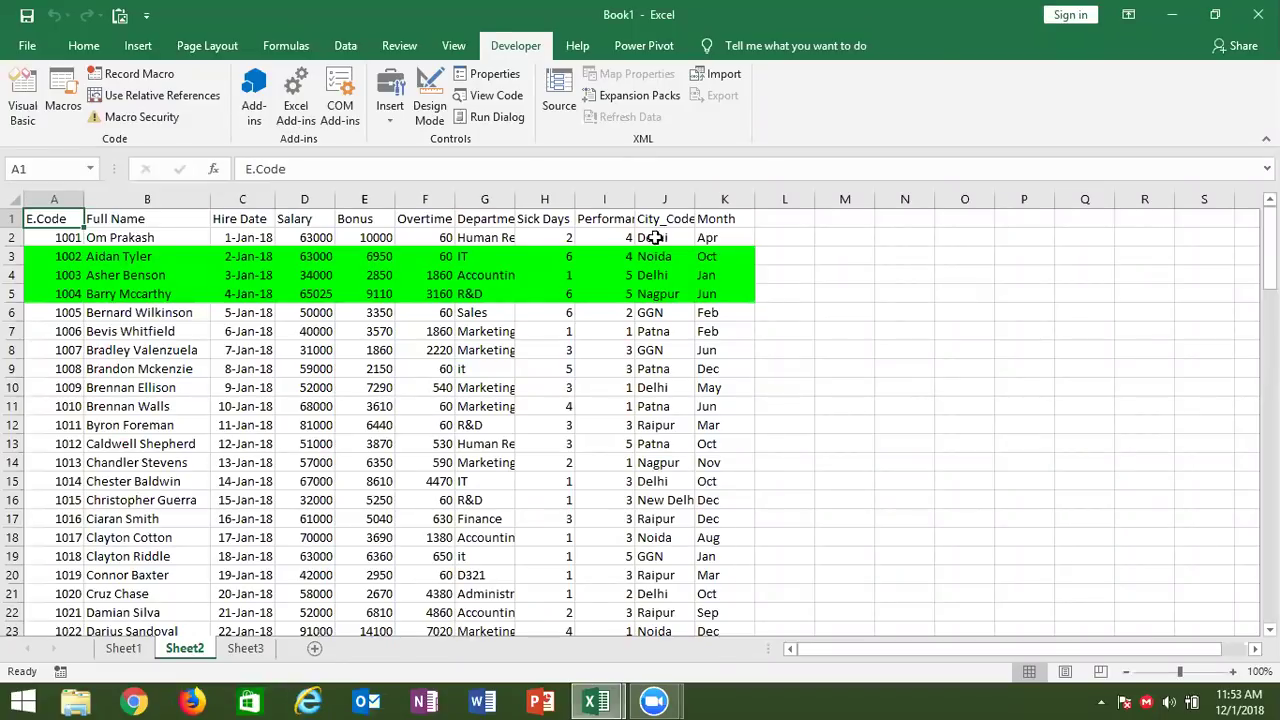
left_click(700, 219)
left_click(667, 220)
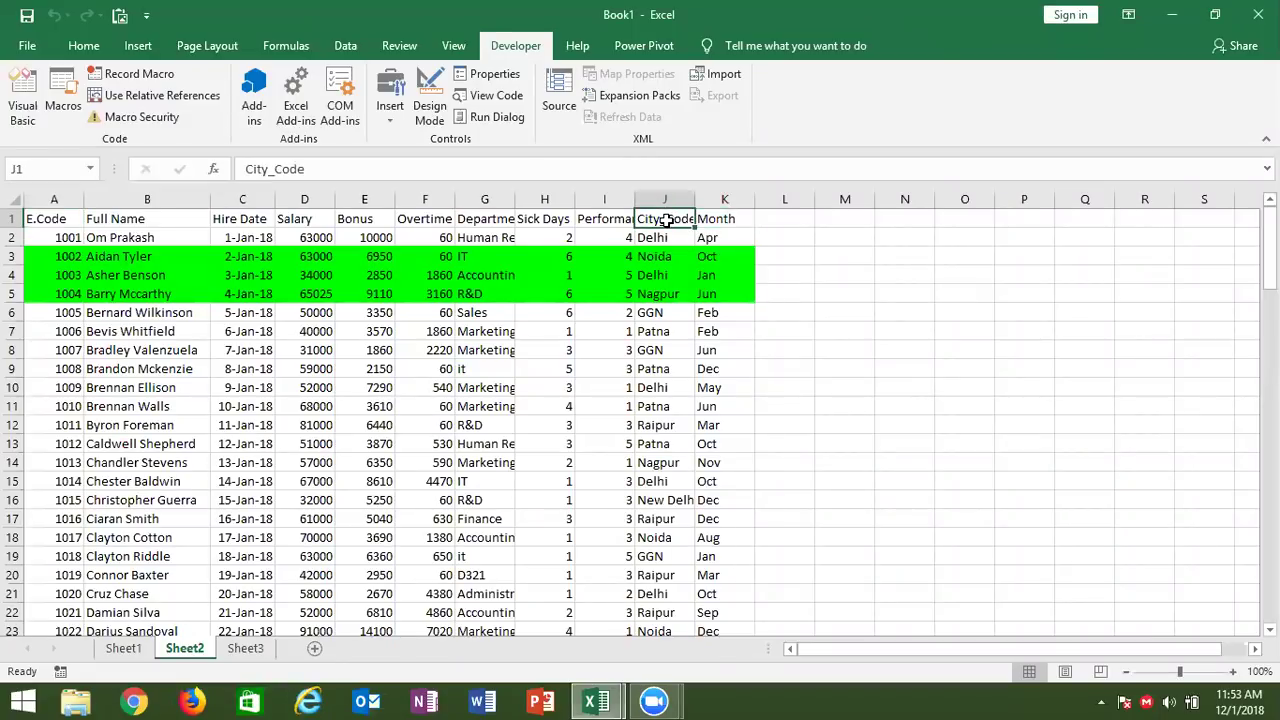
left_click(725, 216)
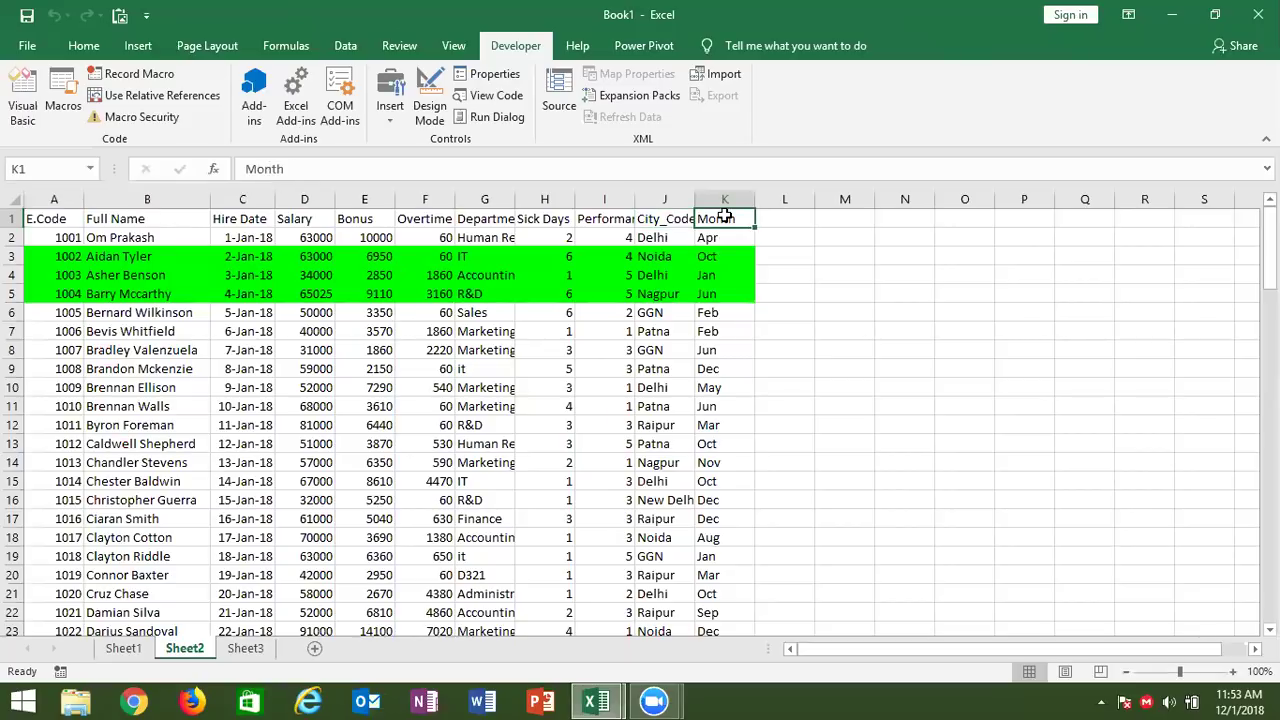
- Run UserForm3 over the sheet and search for Jan
key("alt+F11")
left_click(242, 58)
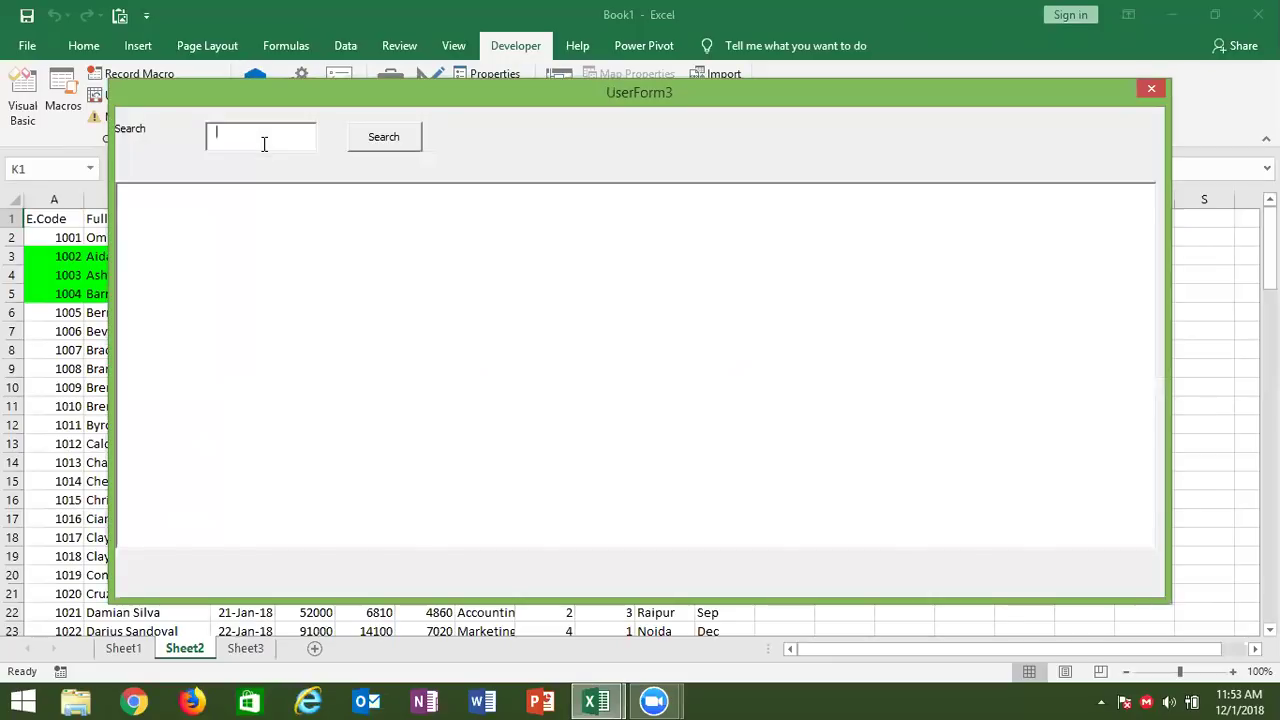
type("Jan")
left_click(373, 143)
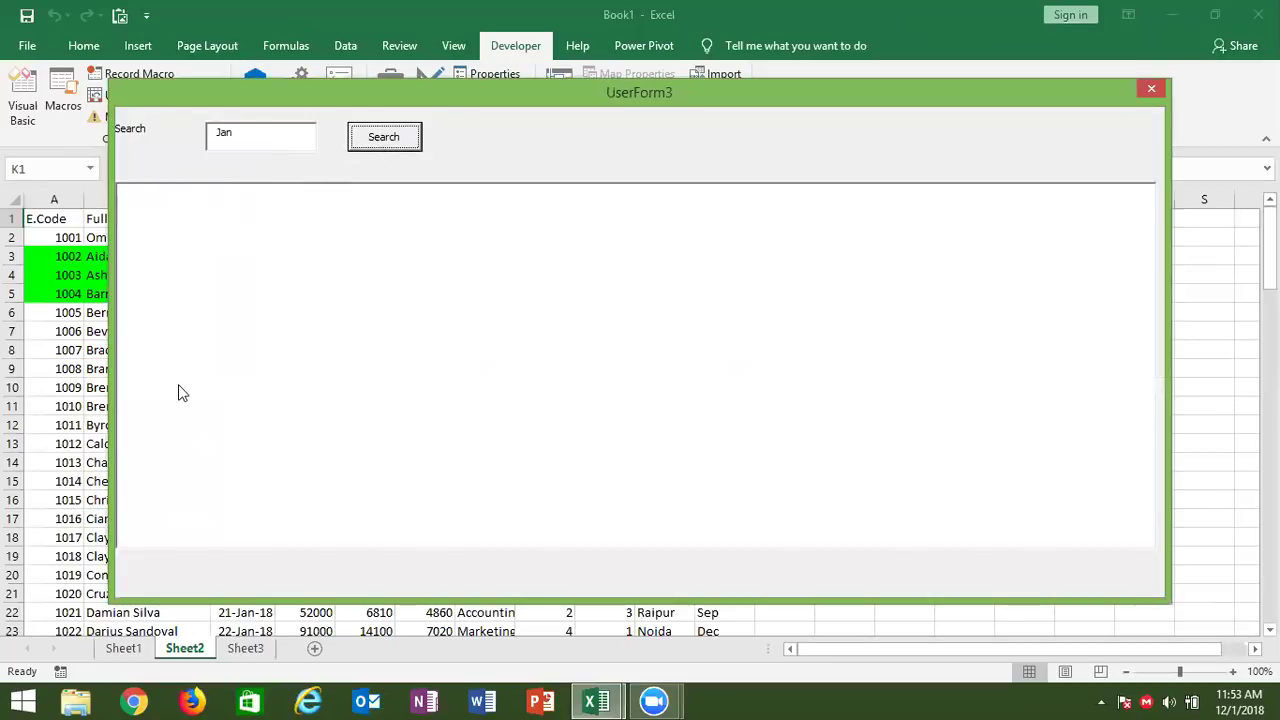
- Clear Jan from the search box and close the running form
left_click(255, 136)
key("BackSpace")
key("BackSpace")
key("BackSpace")
key("BackSpace")
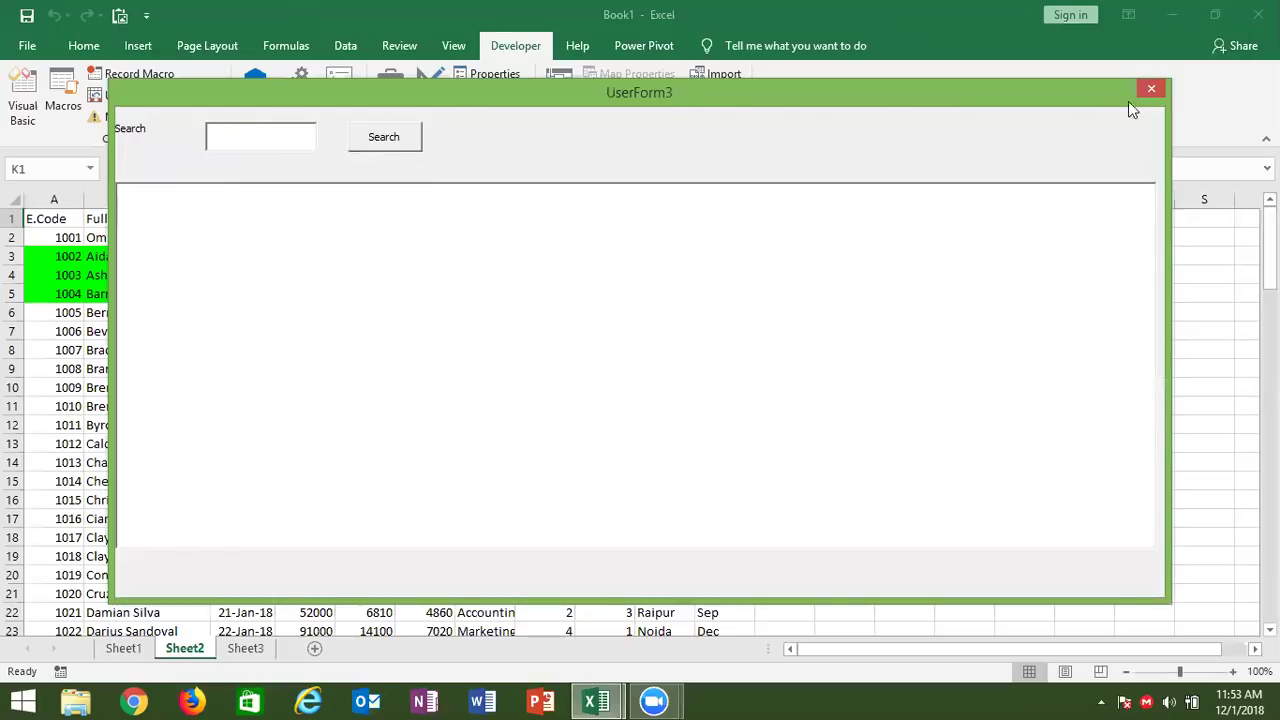
left_click(1155, 96)
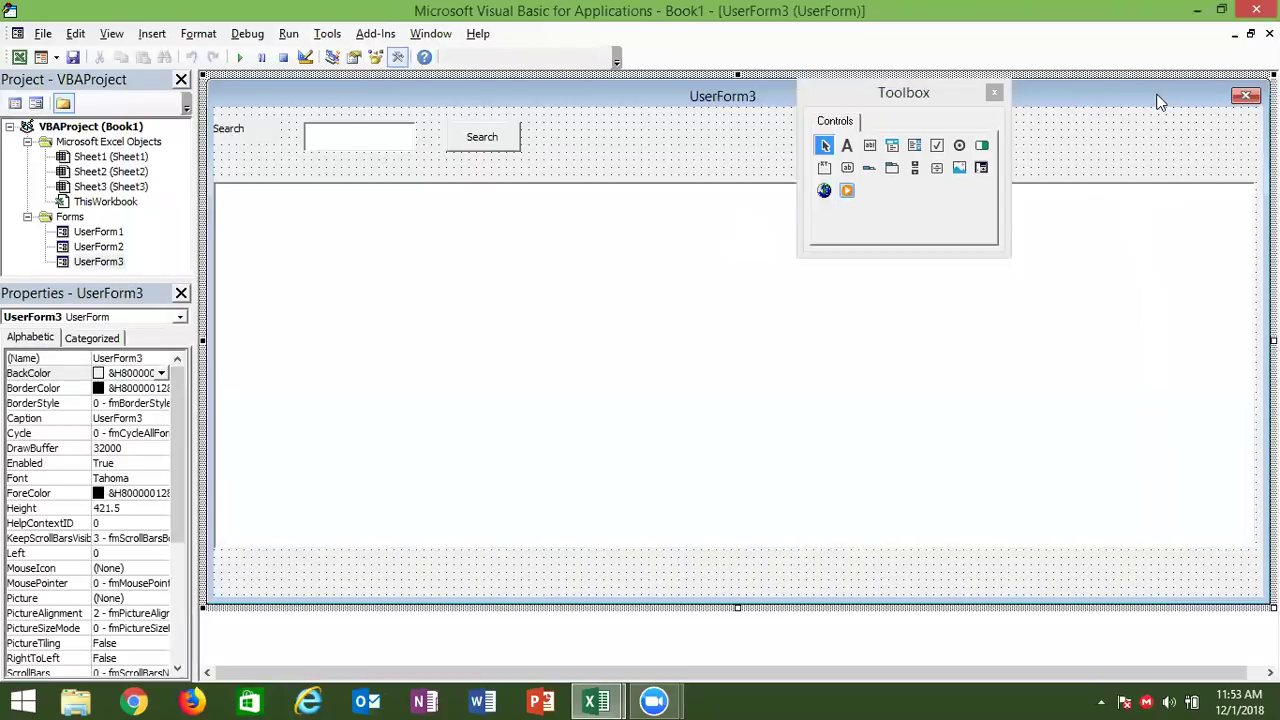
- Open CommandButton1_Click for the Search button and add blank lines inside it
left_click(517, 140)
double_click(517, 140)
key("Return")
key("Return")
key("Return")
key("Return")
key("Return")
key("Up")
key("Up")
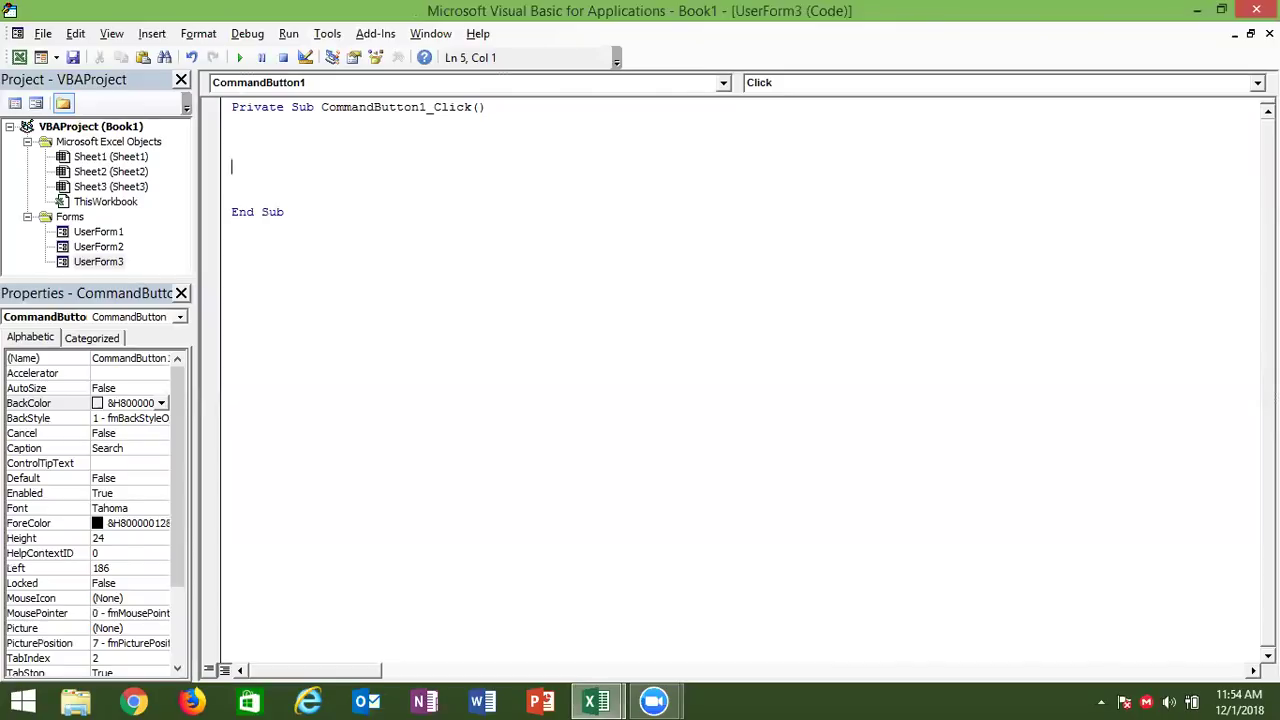
- Declare dt(1 To 150, 1 To 11) As Variant in the Search click procedure
key("Return")
key("Up")
key("Up")
type("im")
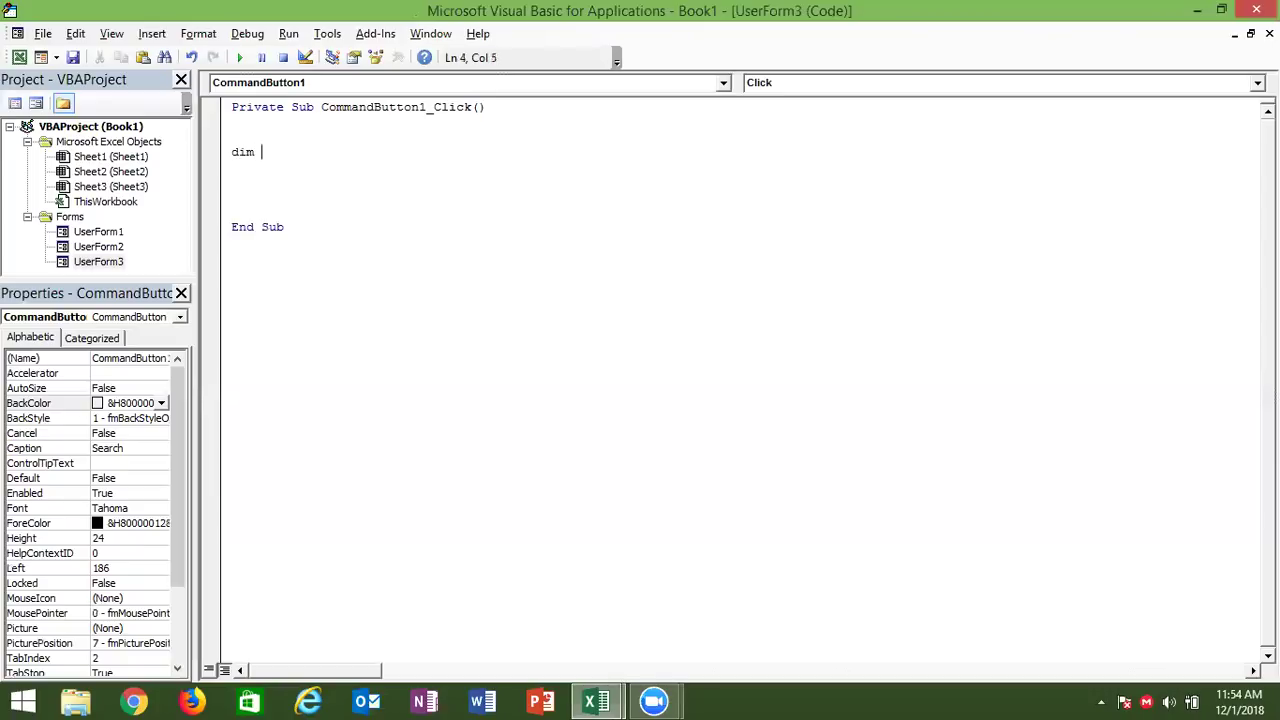
type(" dt")
type("(1 to ")
type("150")
type(",1 to 11")
type(") ")
type("as ")
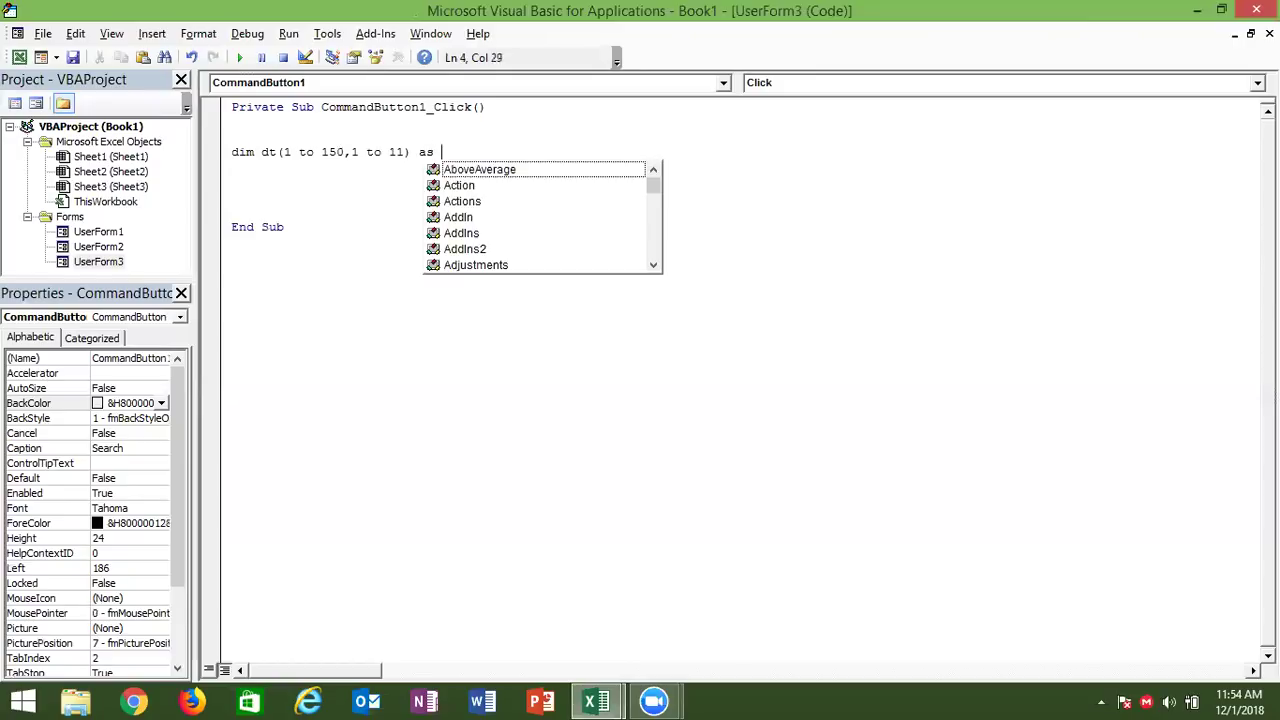
type("ve")
key("BackSpace")
key("Down")
key("Down")
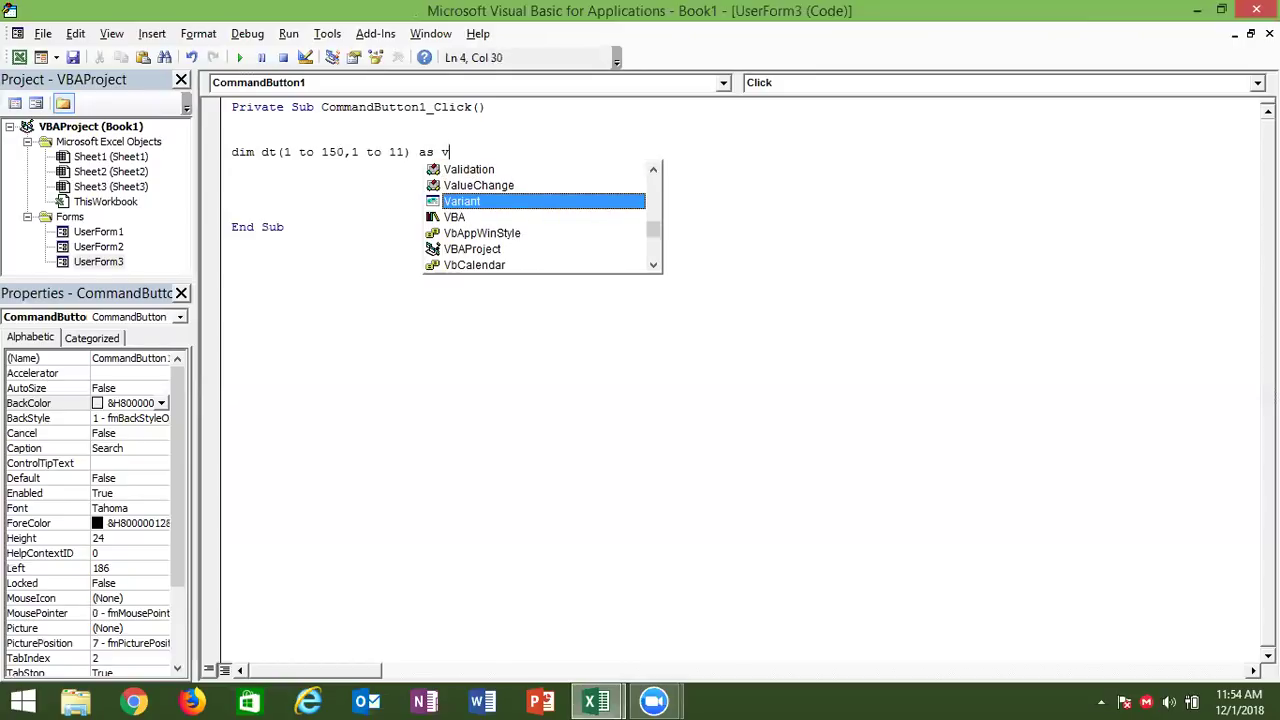
key("Tab")
key("Return")
key("Return")
key("Return")
key("Return")
- Start the loop line For i = 2 To Range("A65000" below the declaration
left_click(232, 196)
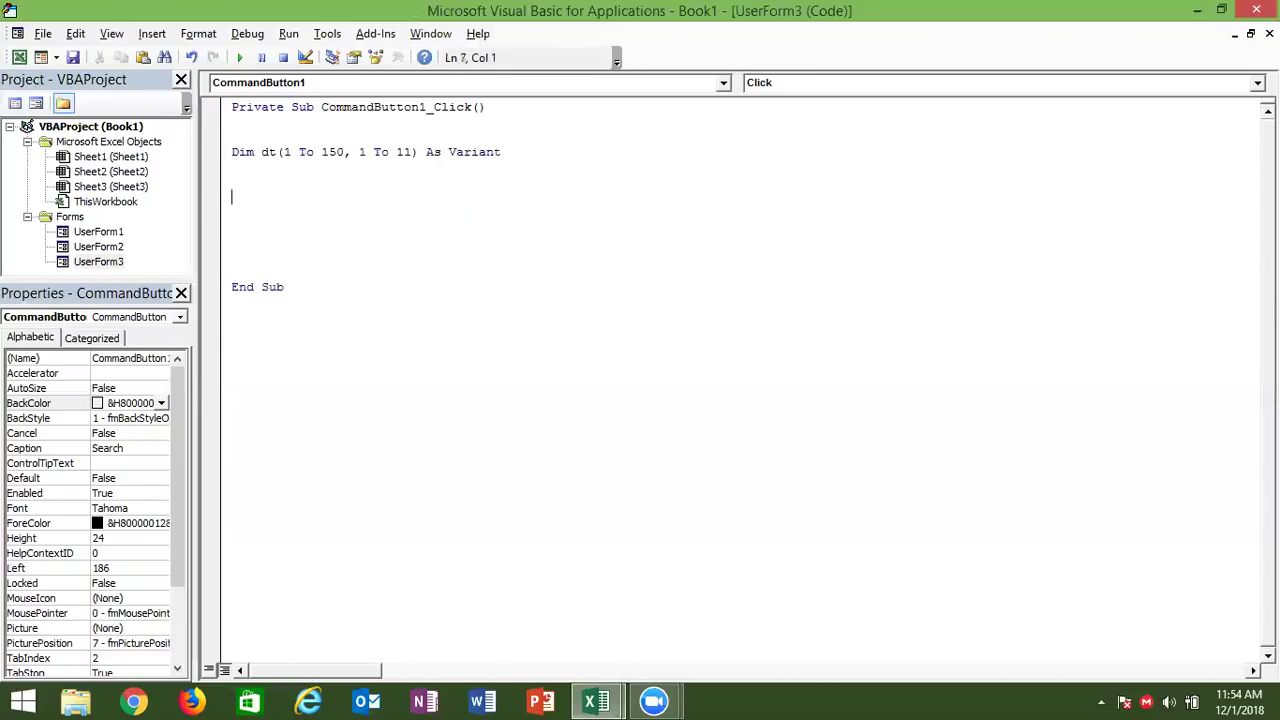
type("for ")
type("1")
key("shift+Left")
key("BackSpace")
type("i = 2 to ")
type("range(\"A650000")
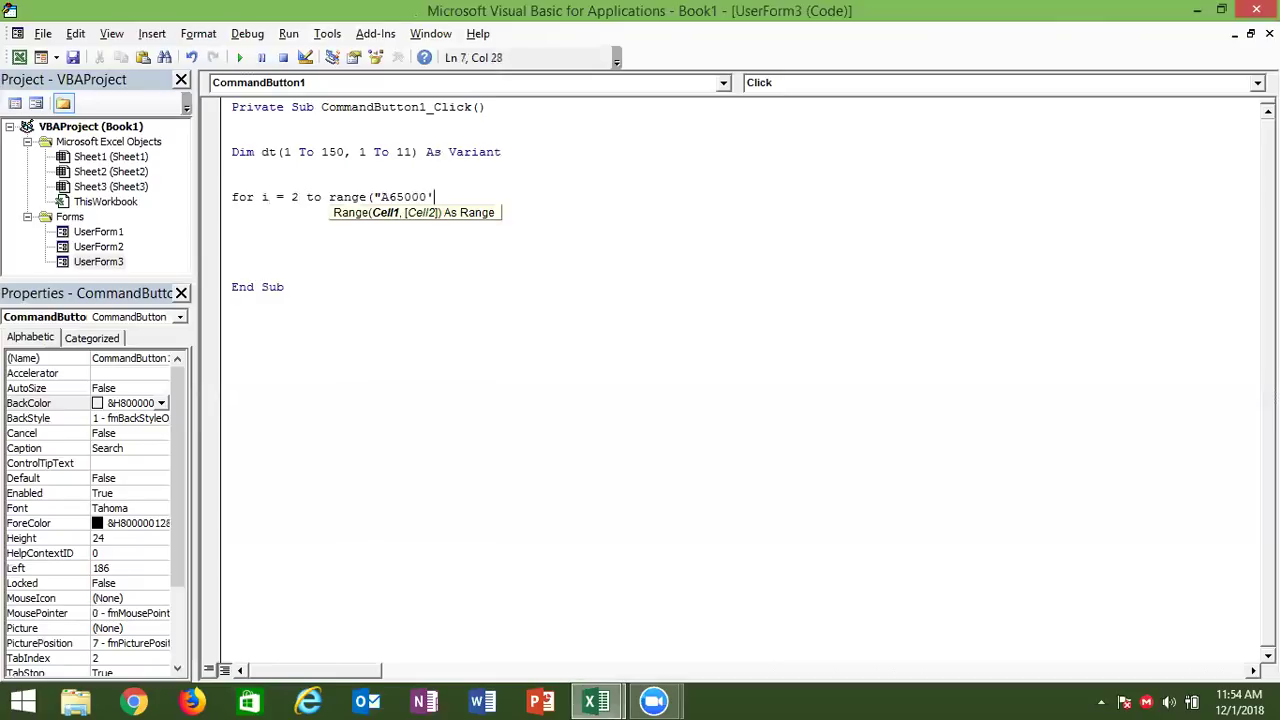
- Complete For i = 2 To Range("A65000").End(xlUp).Row and close it with Next i
key("BackSpace")
type("\"")
type(").en")
key("Tab")
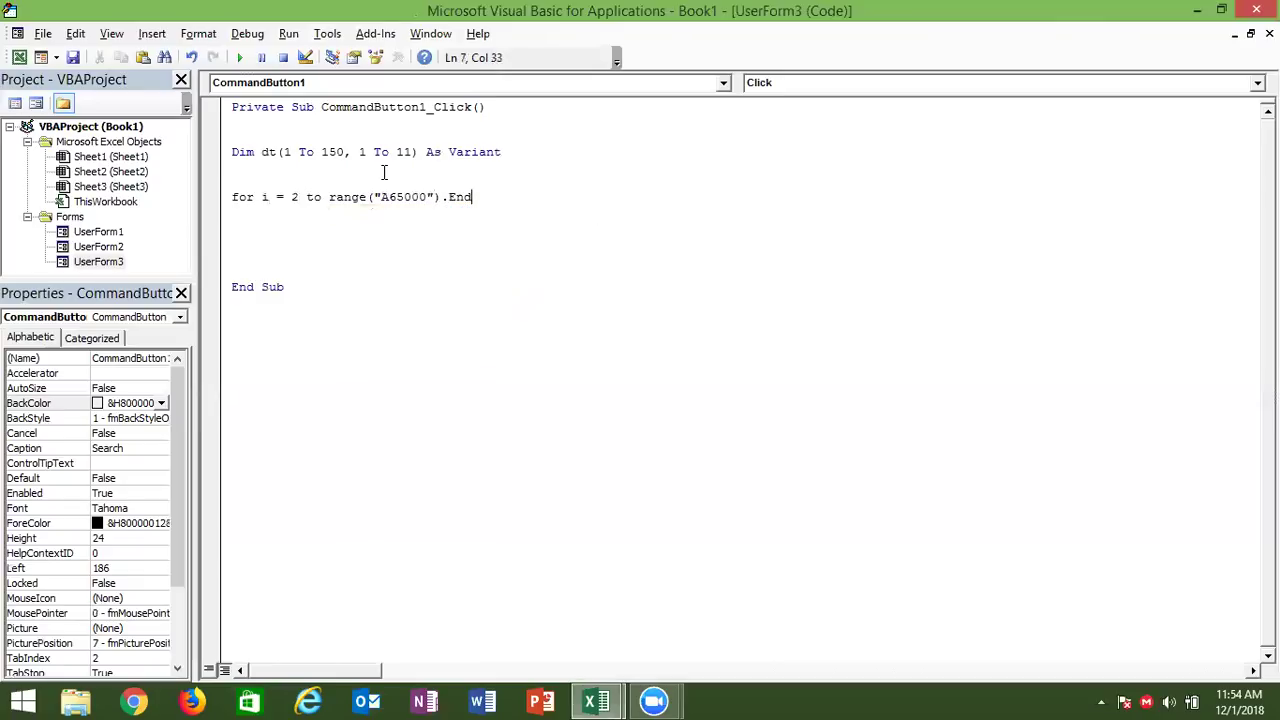
type("(xlu")
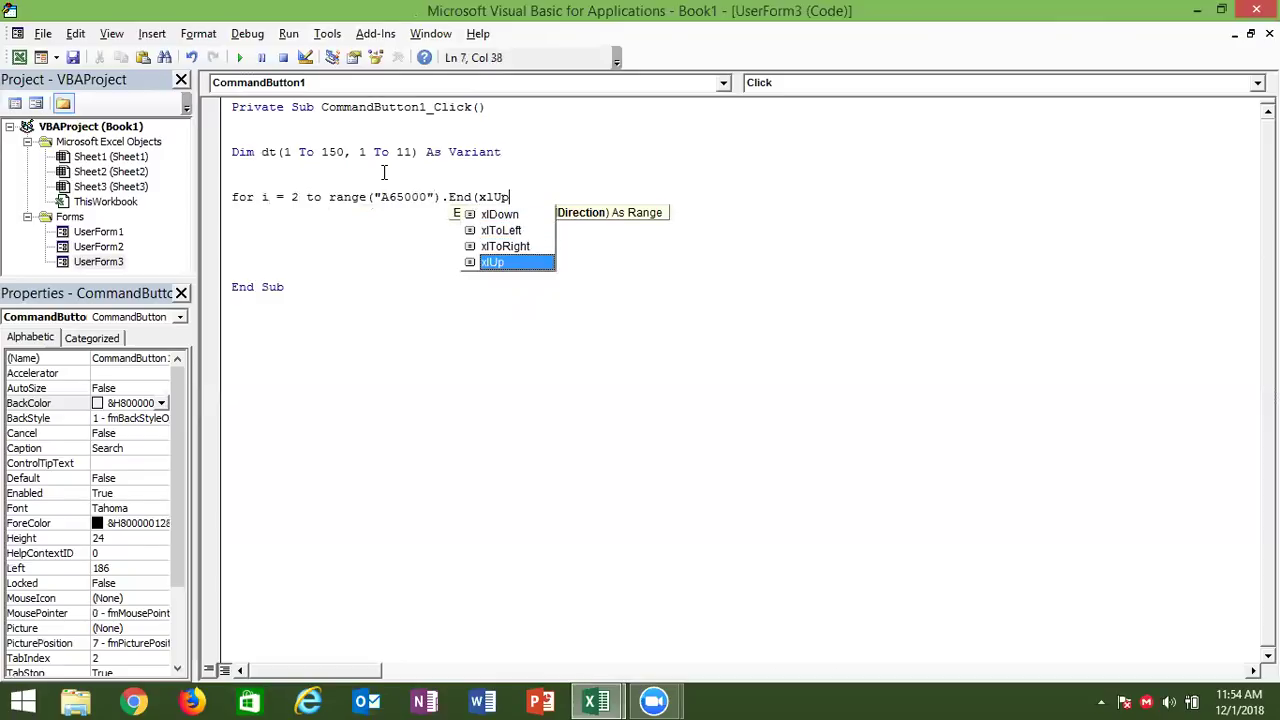
key("Tab")
type(").ro")
key("Tab")
key("Return")
key("Return")
key("Return")
type("next i")
key("Return")
left_click(232, 211)
key("Return")
key("Return")
key("Return")
key("Return")
key("Up")
key("Up")
key("Up")
- Add If Cells(i, 11).Value = Me.TextBox1.Value Then inside the i loop
type("if")
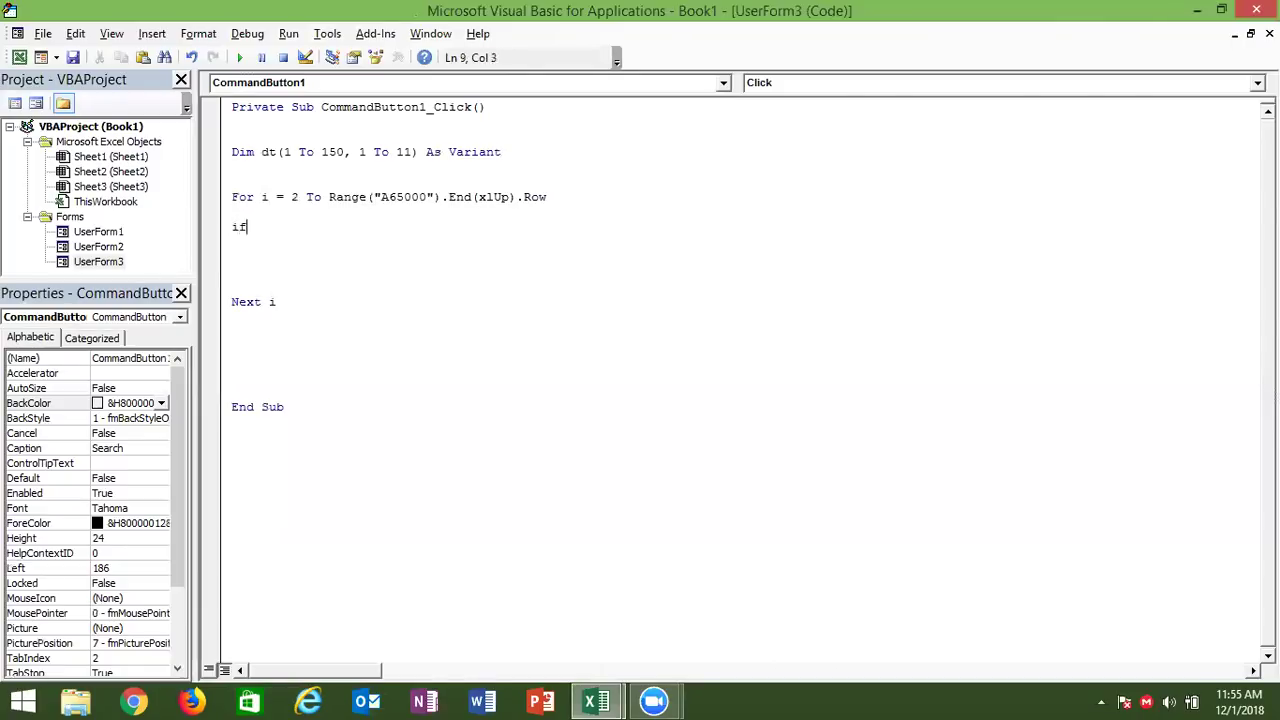
type(" cells(i,11")
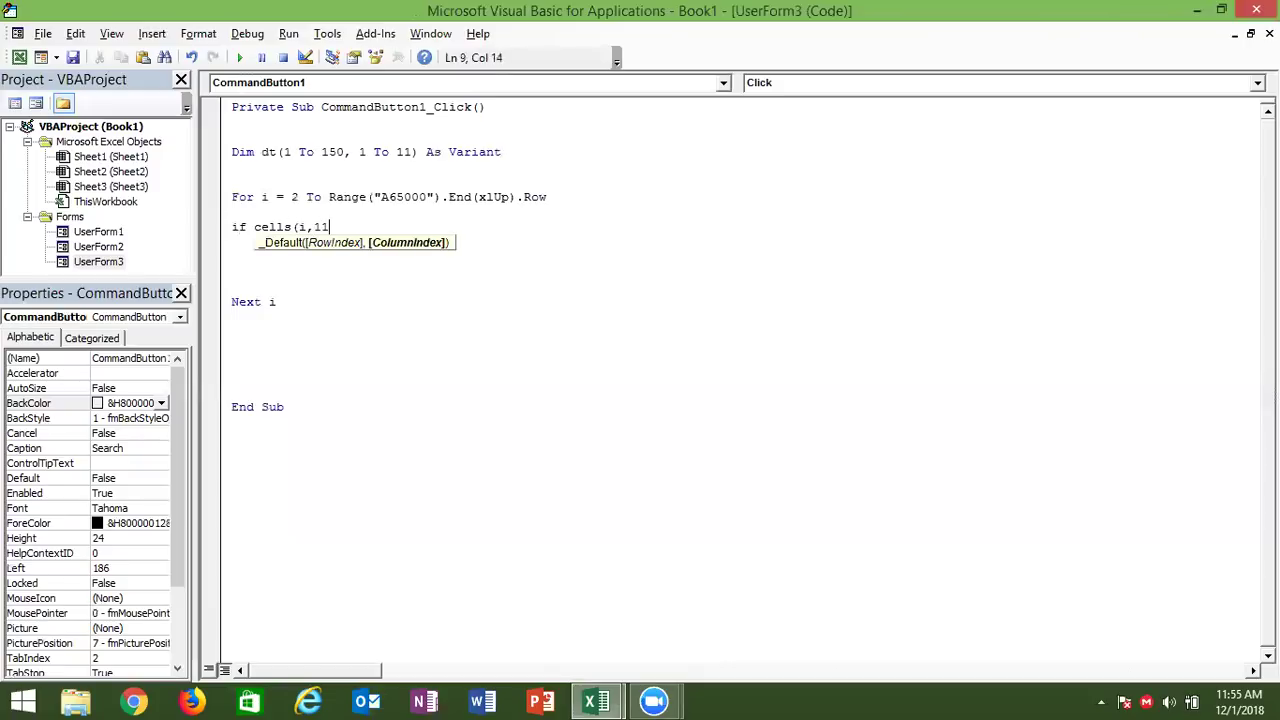
type(").value=me")
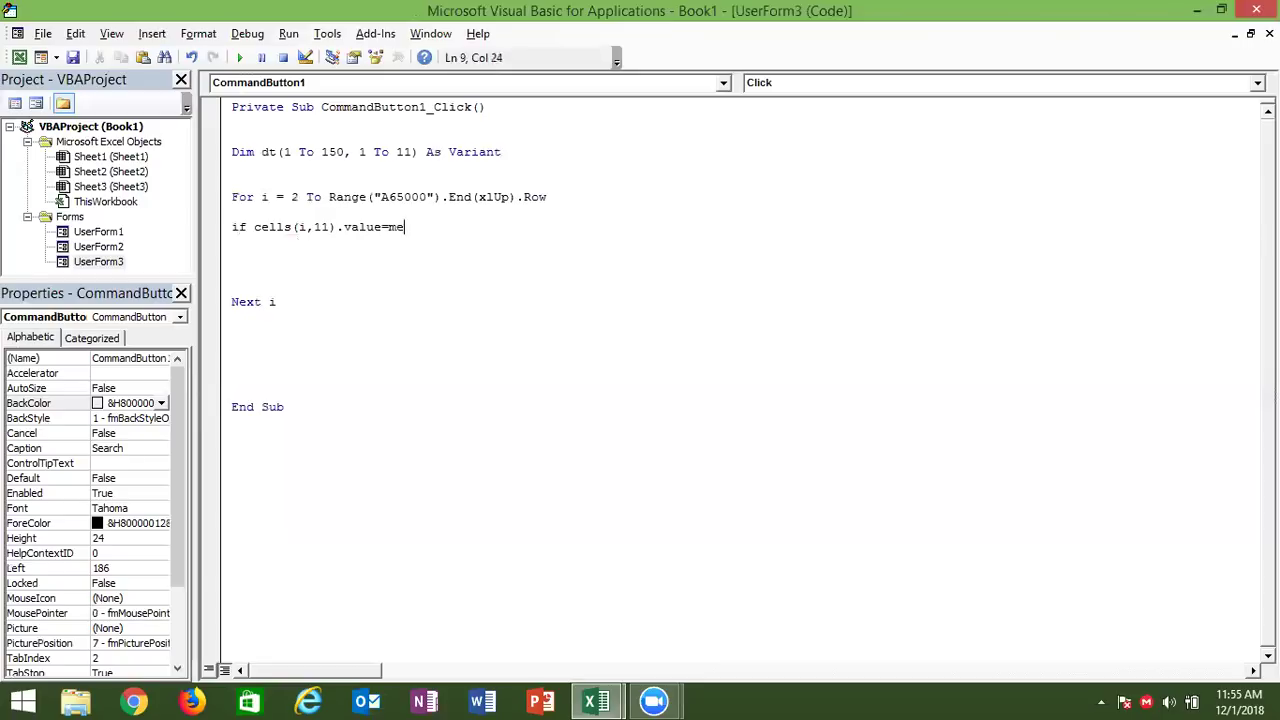
type(".Te")
key("Tab")
type(".Va")
key("Tab")
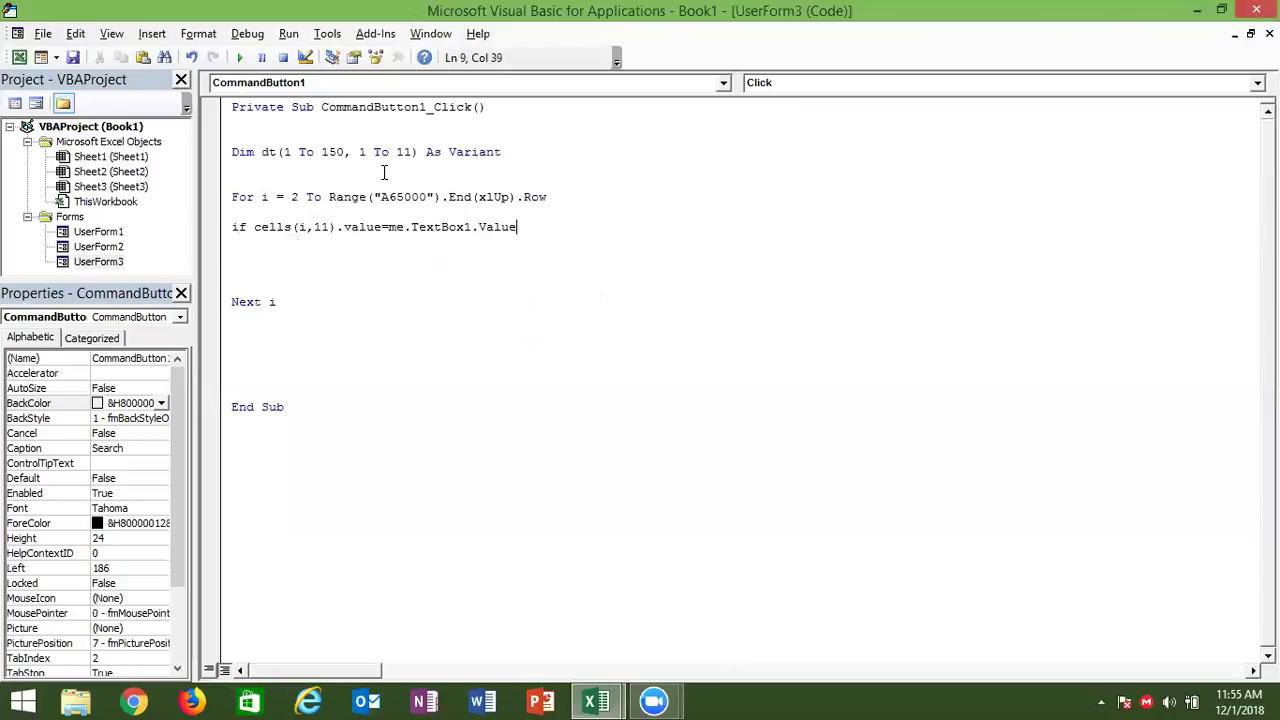
type("t")
key("Return")
- Inside the If block, add For j = 1 To 11 and start a dt(i,j) line
key("Return")
key("Return")
key("Tab")
key("Up")
key("Tab")
type("for j = 1 to 11")
key("Return")
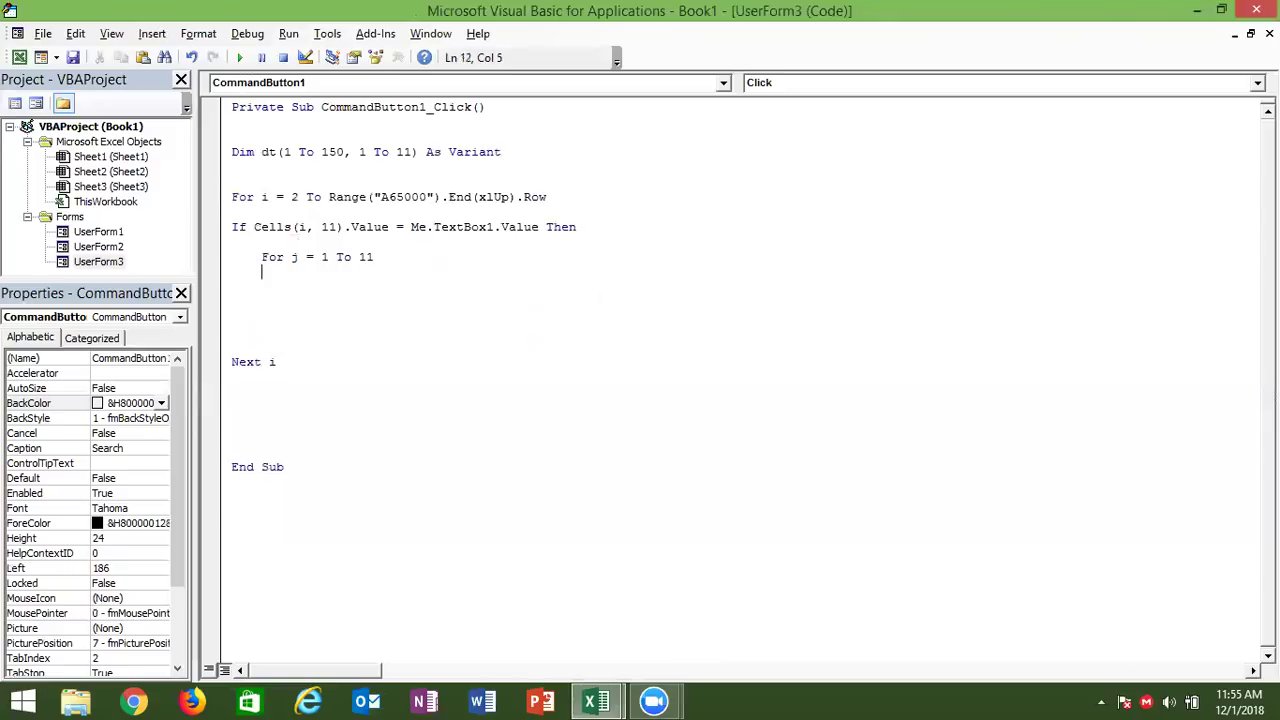
type("dt(")
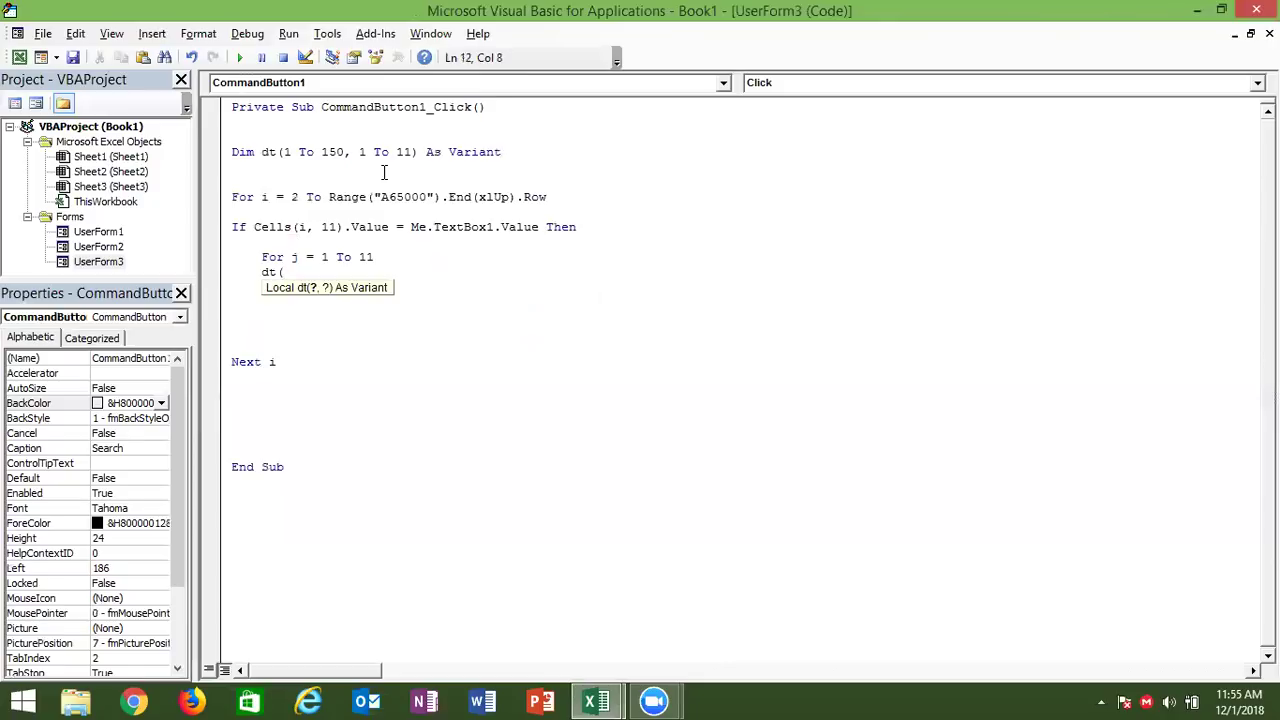
type("i,j")
type(")")
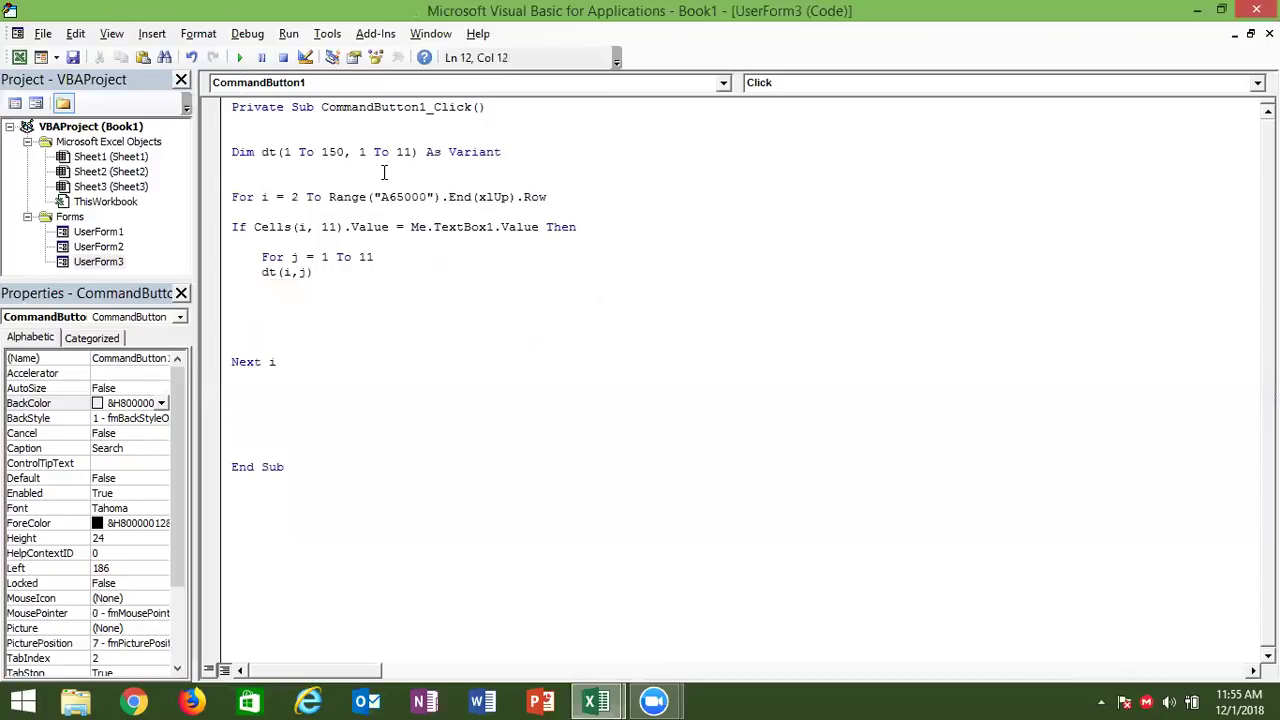
key("Delete")
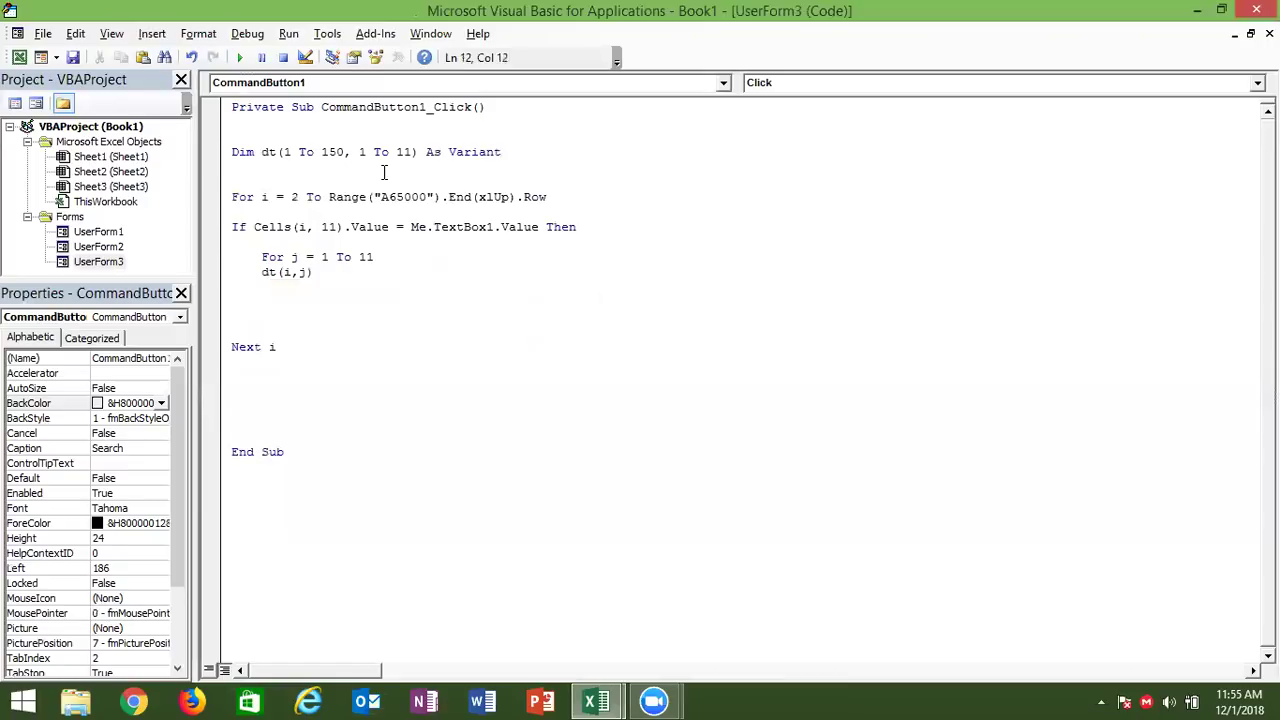
- Dismiss the compile error and add r = r + 1 and dt(r, j) = Cells(i, j).Value
left_click(297, 206)
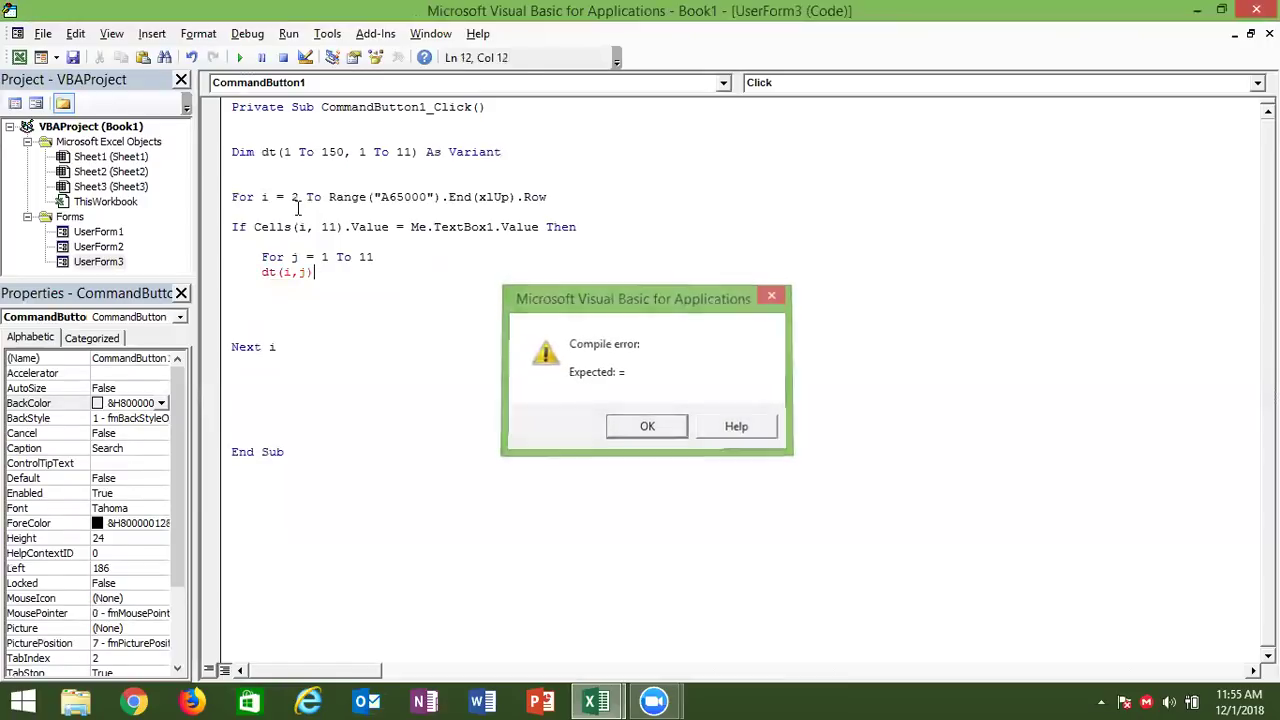
key("Return")
key("BackSpace")
key("BackSpace")
key("BackSpace")
key("BackSpace")
key("BackSpace")
key("BackSpace")
key("BackSpace")
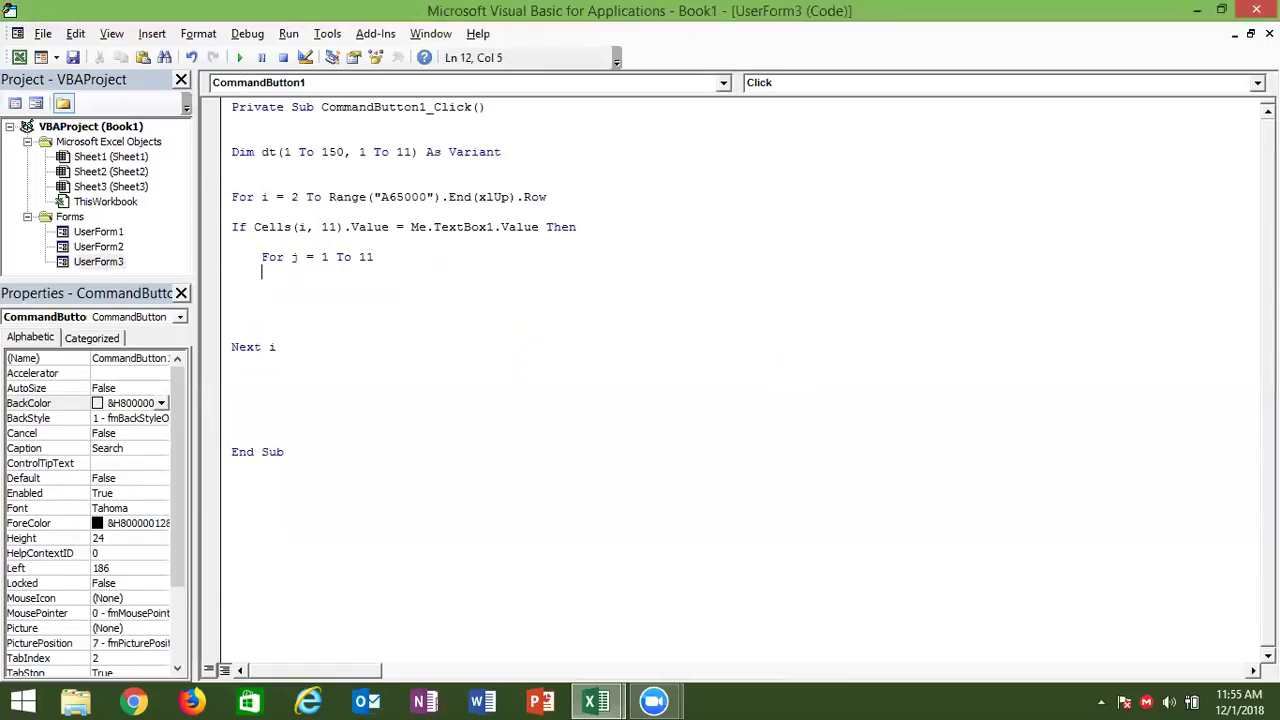
left_click(255, 242)
type("r=r+1")
left_click(272, 282)
key("Tab")
type("cells")
key("BackSpace")
key("BackSpace")
key("BackSpace")
type("dt")
type("(r,")
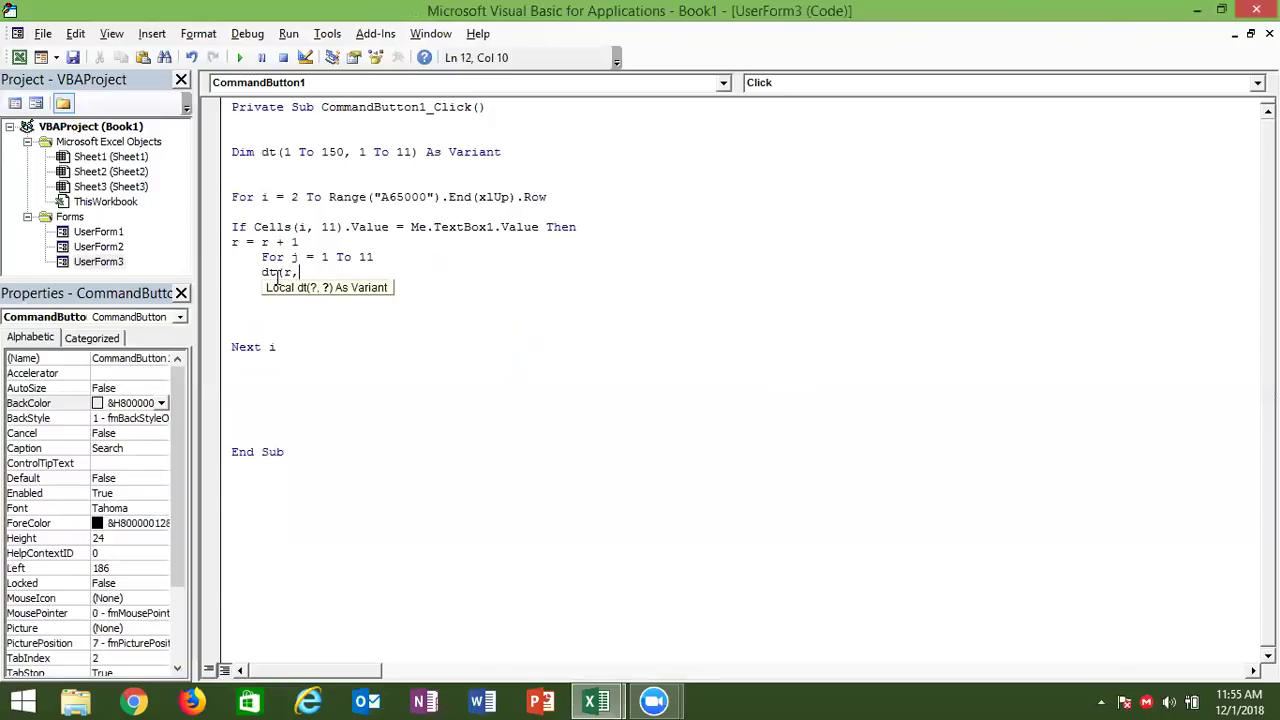
type("j")
type(")=")
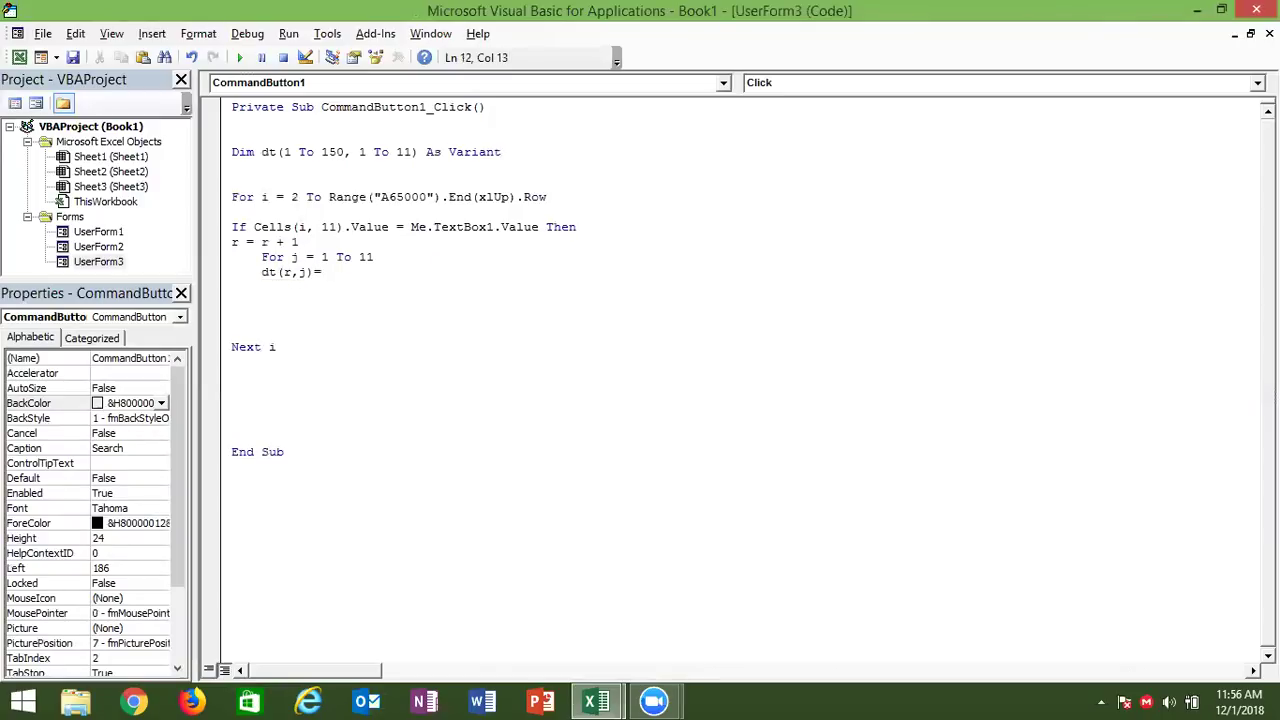
type("cells")
type("(i,j)")
type(".value")
key("Return")
- Close the loops with Next j and End If, then add Me.ListBox1.List = dt after Next i
type("next j")
key("Return")
key("Return")
type("end if")
key("Return")
key("Return")
key("Down")
key("Down")
key("Down")
key("Down")
key("Down")
key("Down")
key("Down")
key("Return")
key("Return")
type("me")
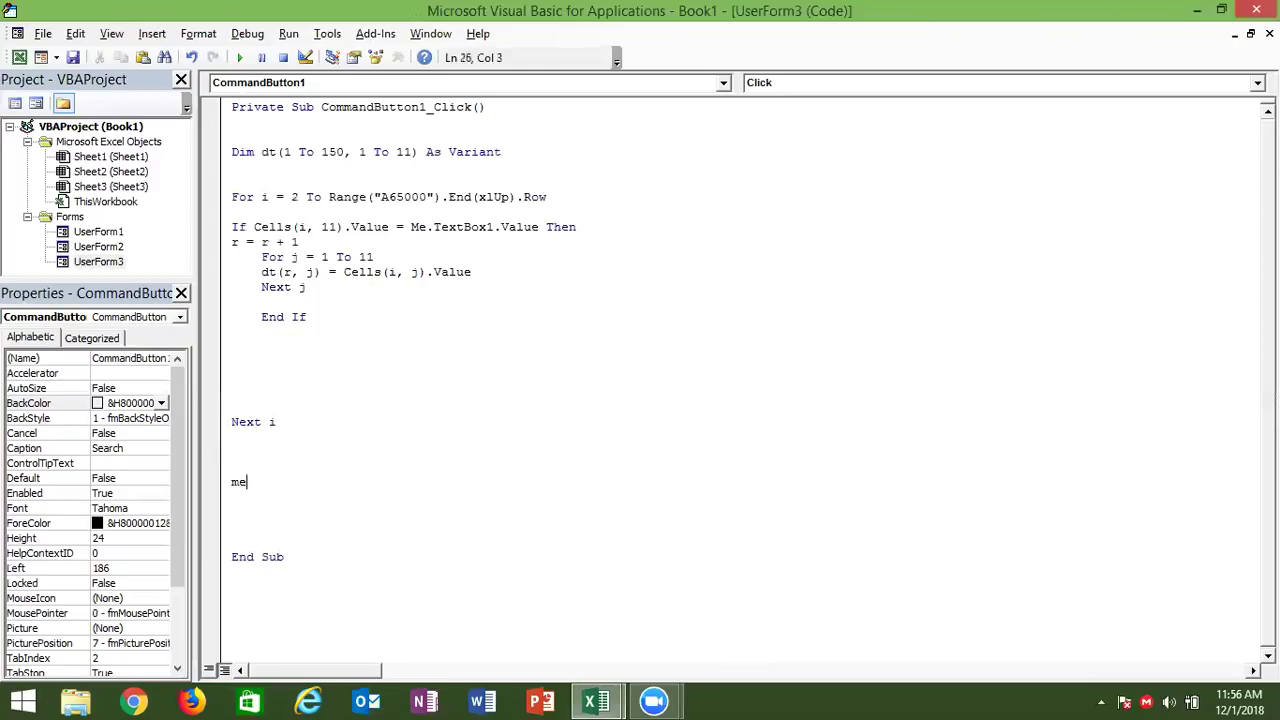
type(".li")
key("Tab")
type(".li")
key("Tab")
type("= dt")
- Run UserForm3, search for Apr to list nine employees from 1001 to 1097, then close it
left_click(300, 287)
left_click(250, 182)
left_click(241, 60)
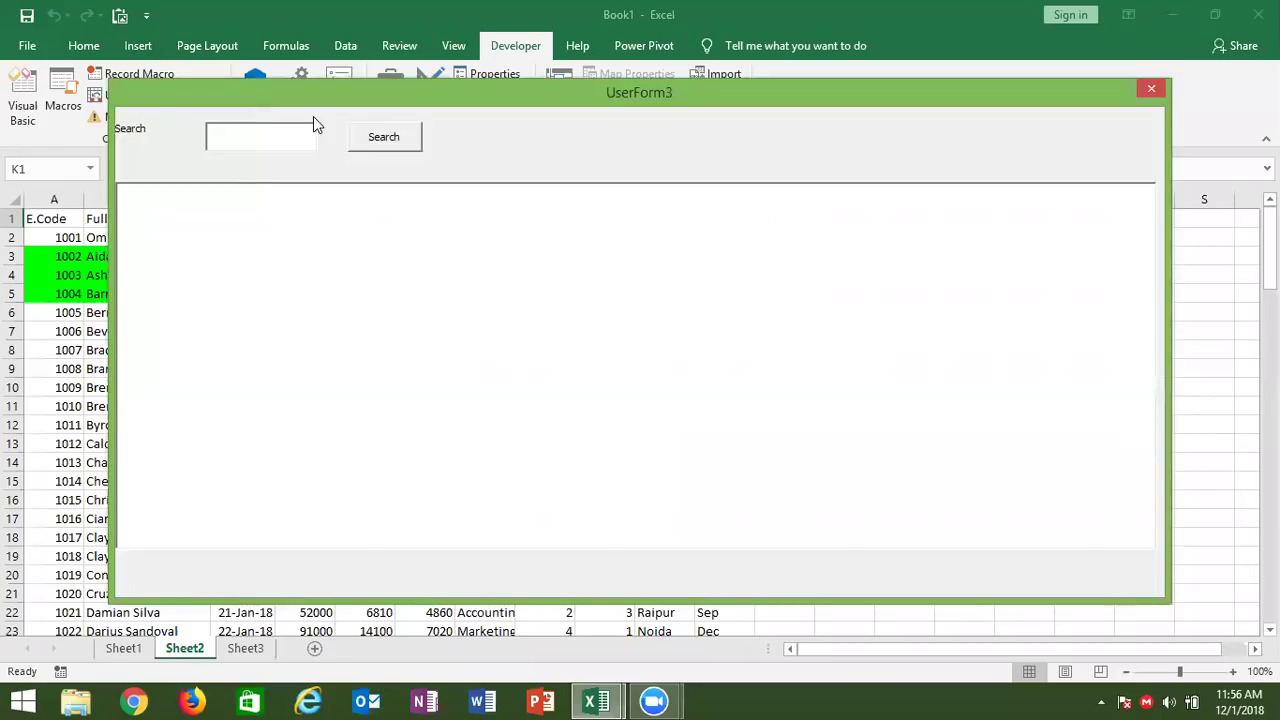
type("Apr")
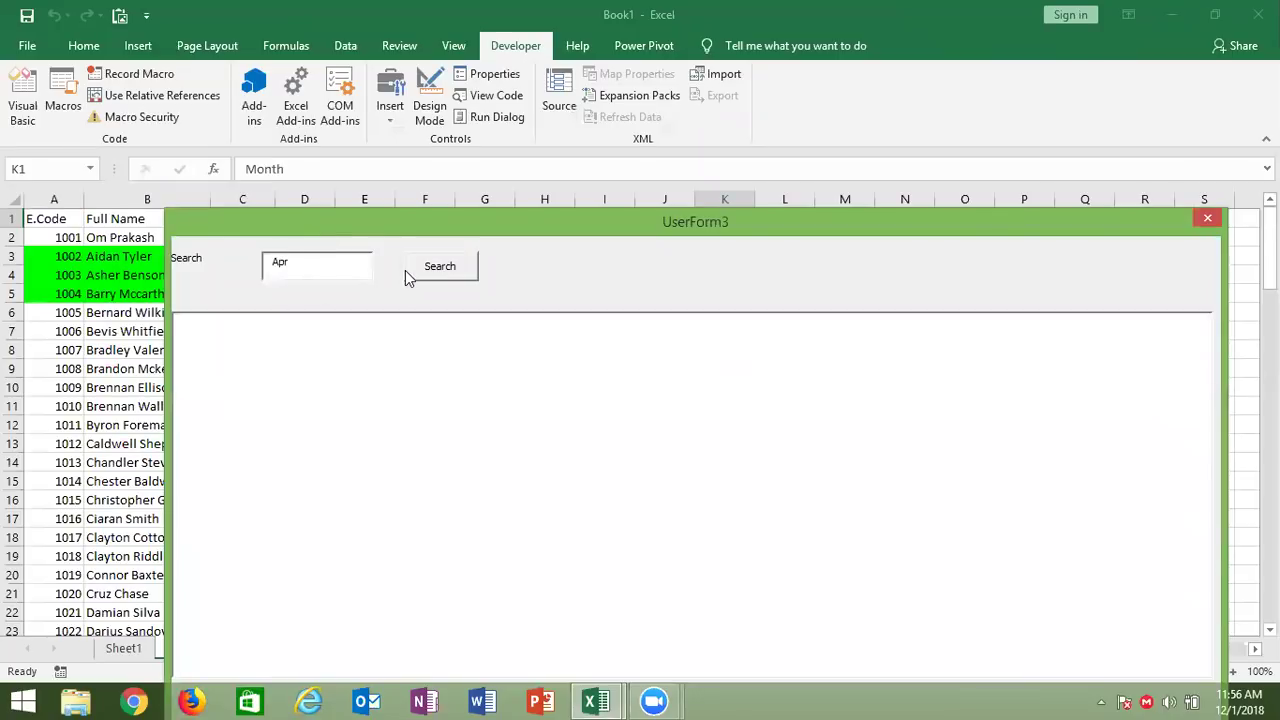
left_click(421, 276)
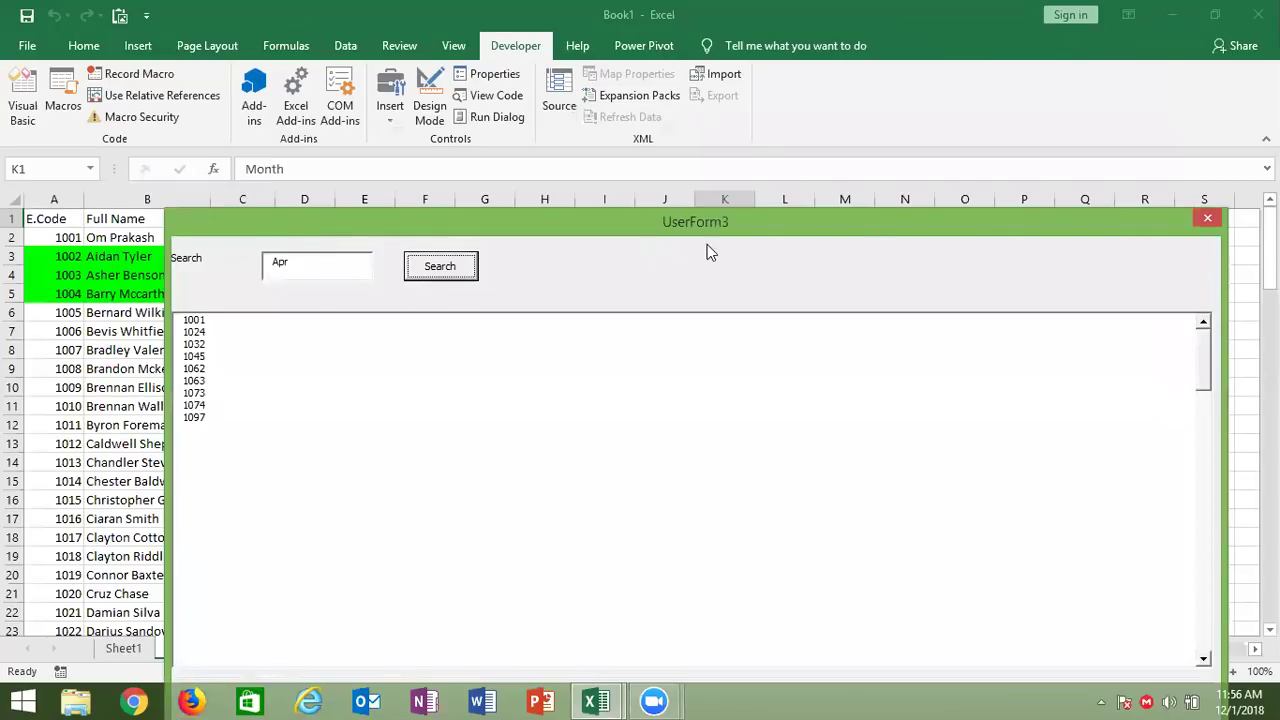
left_click(1207, 223)
- Set ListBox1's ColumnCount to 11, then run UserForm3 again
left_click(808, 328)
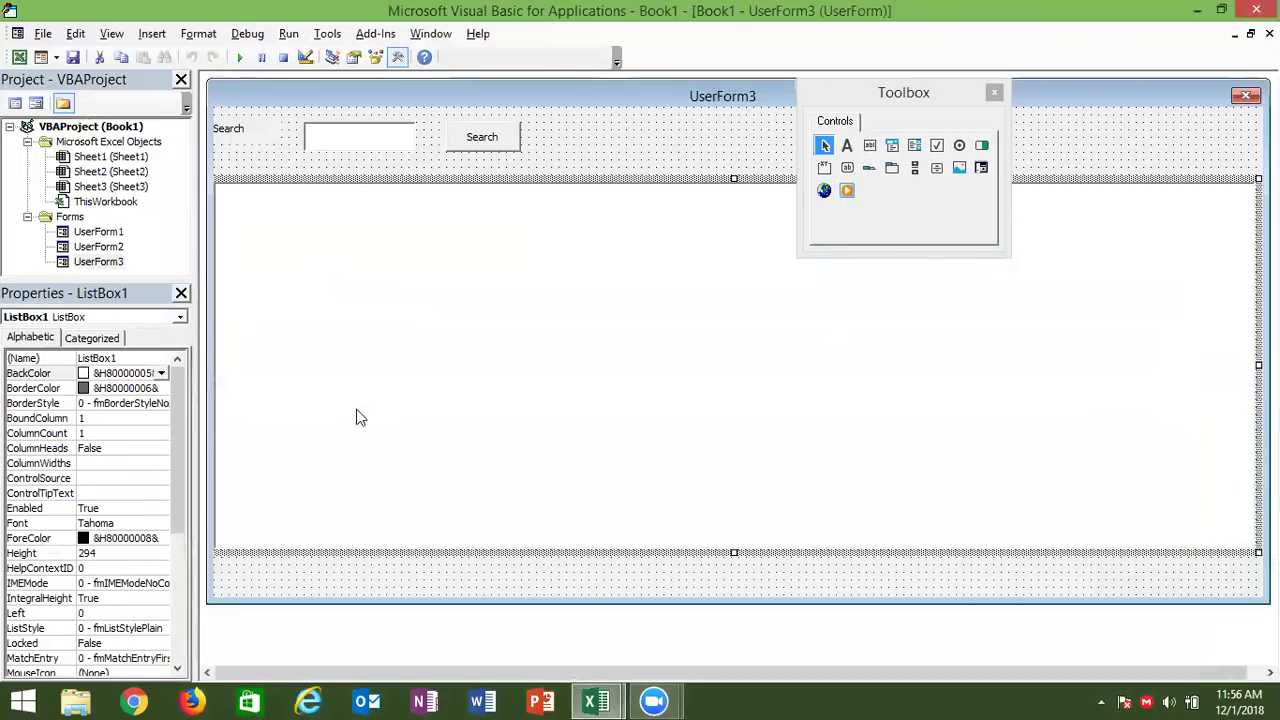
mouse_move(176, 442)
left_mouse_down()
mouse_move(176, 476)
mouse_move(176, 425)
left_mouse_up()
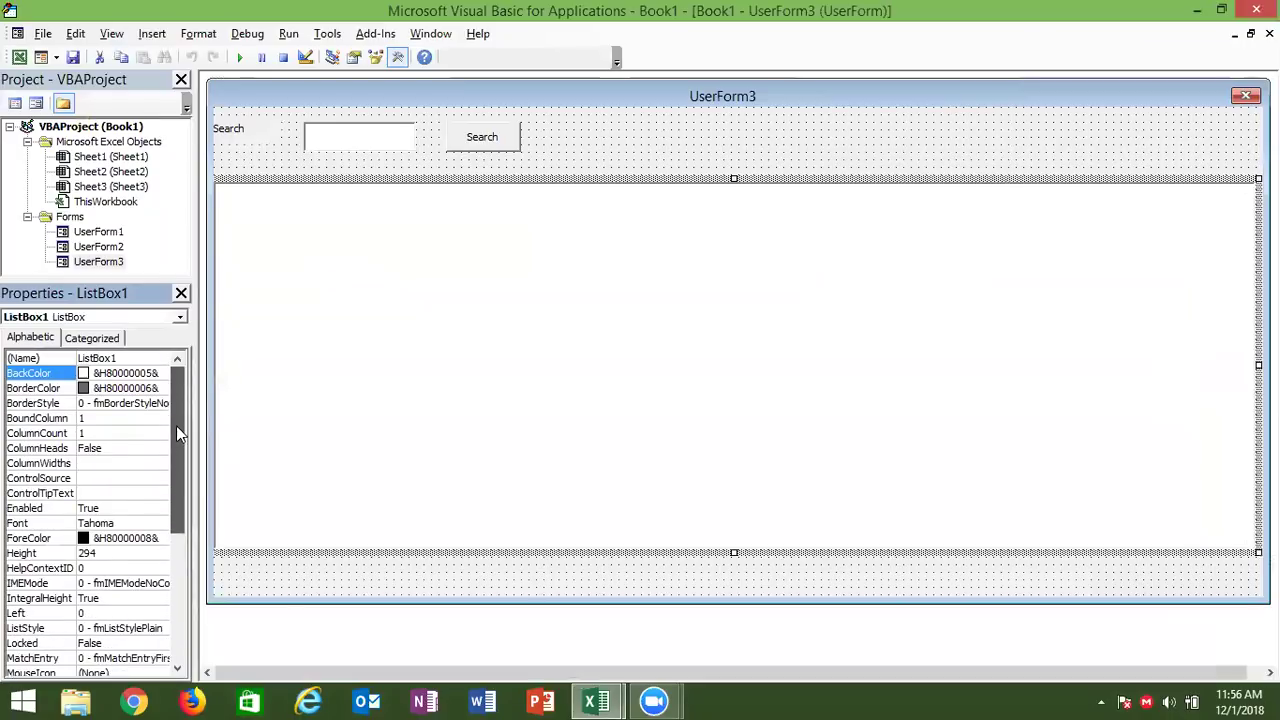
left_click(131, 418)
left_click(131, 433)
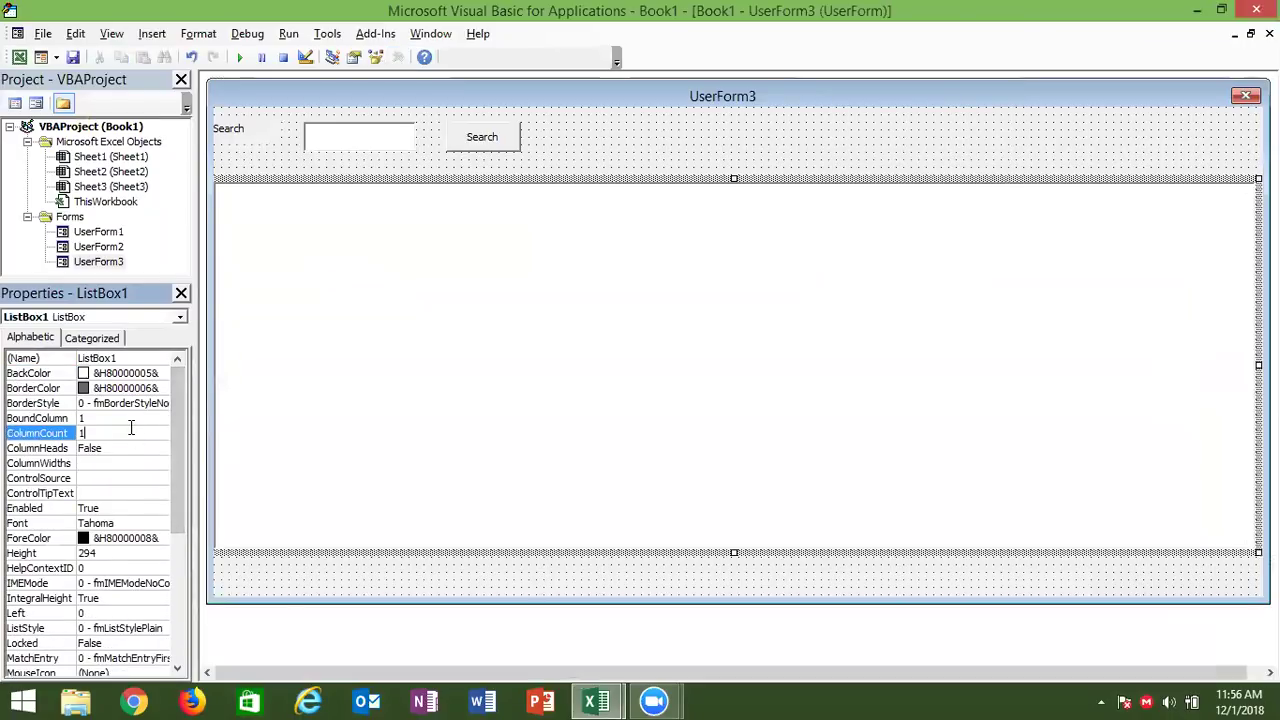
type("11")
key("BackSpace")
left_click(251, 135)
left_click(298, 90)
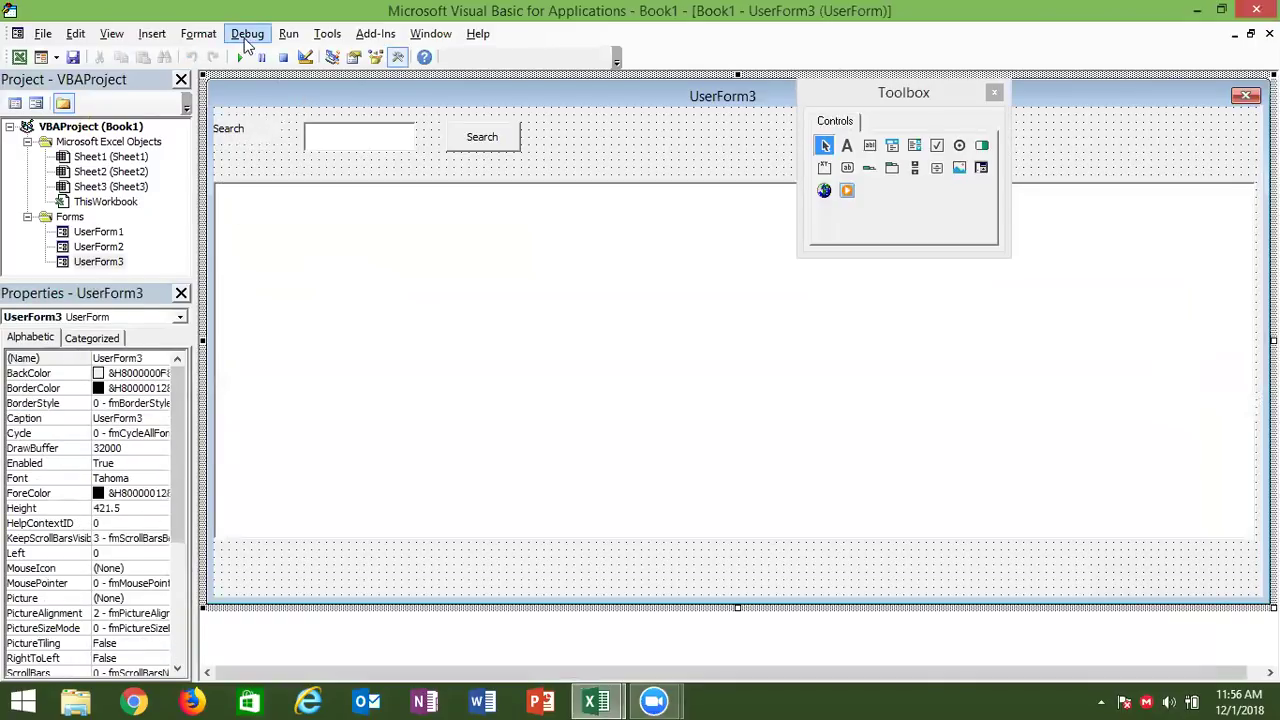
left_click(242, 57)
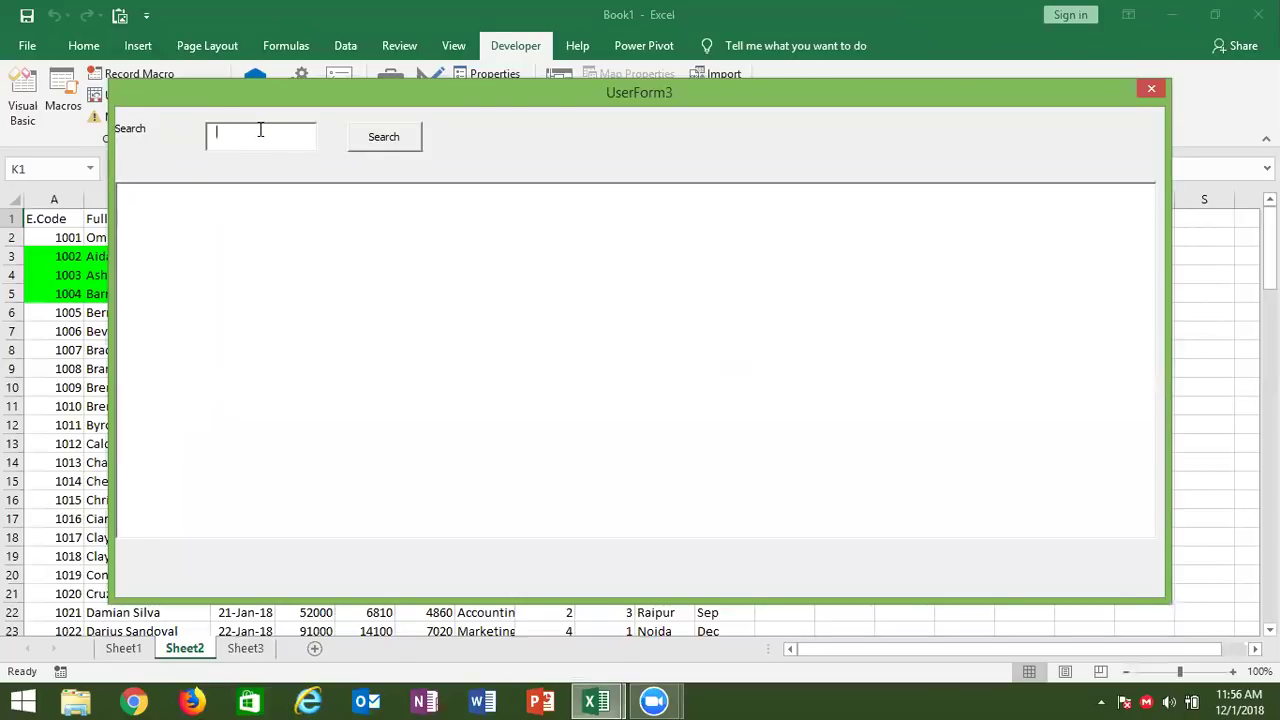
- Search for 'Apr', select a couple of the 11-column result rows, then close the form
type("Apr")
left_click(370, 143)
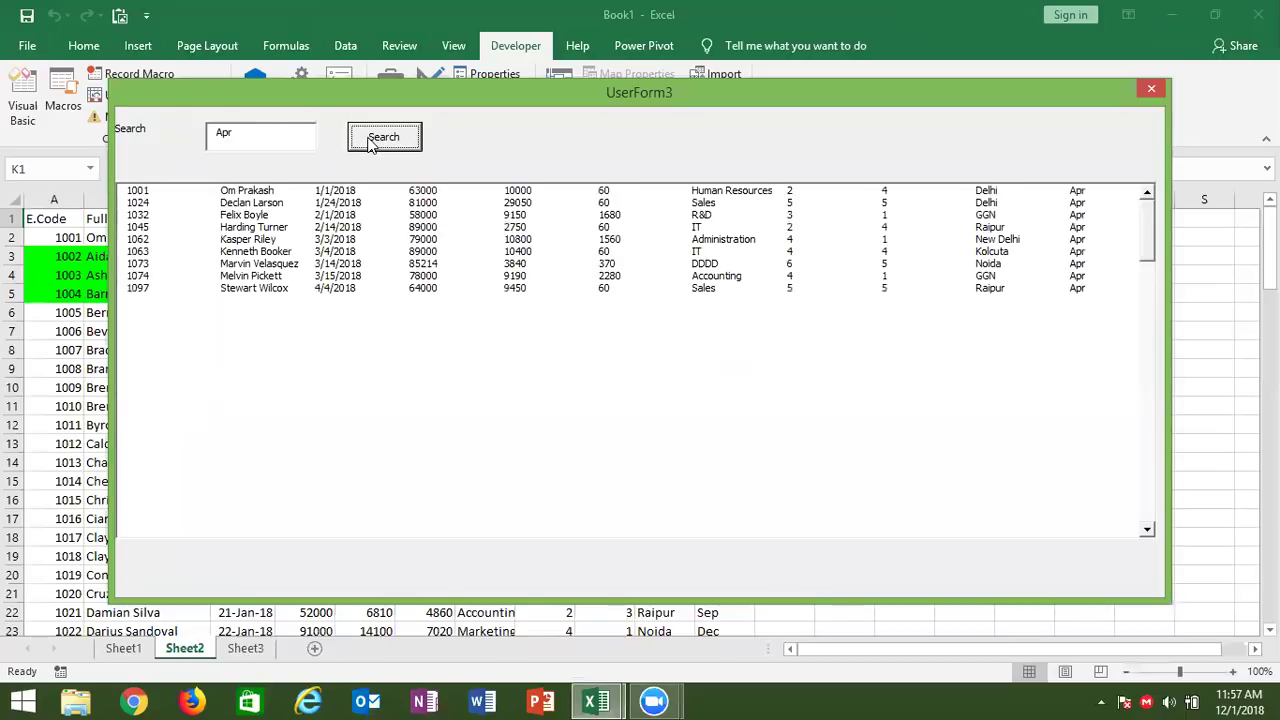
left_click(282, 252)
left_click_drag(281, 258, 281, 220)
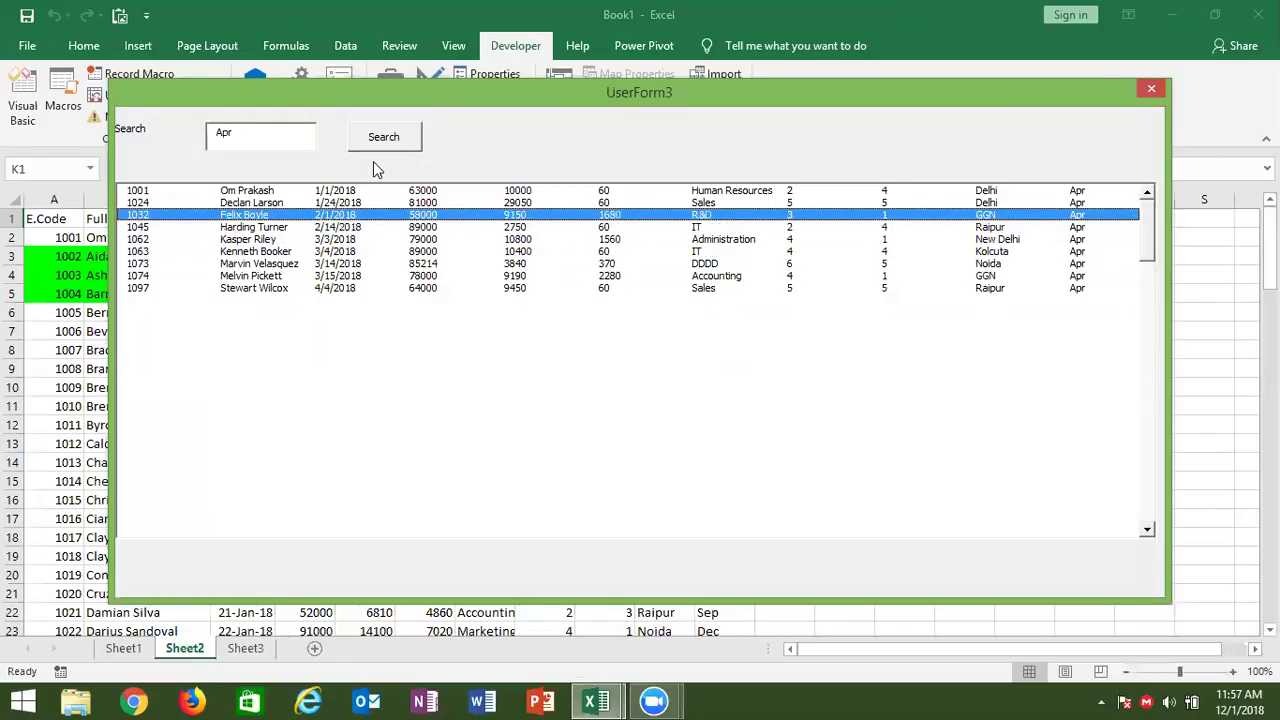
left_click(1150, 90)
- In CommandButton1_Click, add the line r = 1 below the Dim statement
double_click(630, 248)
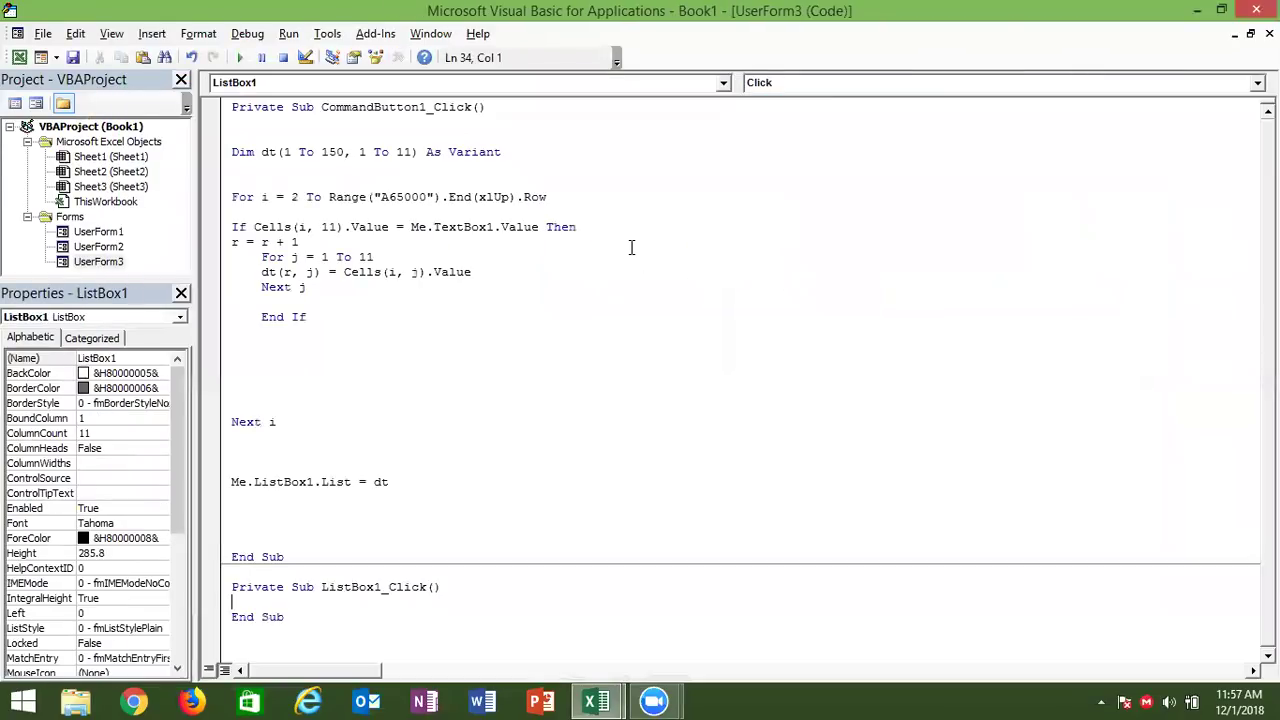
double_click(267, 272)
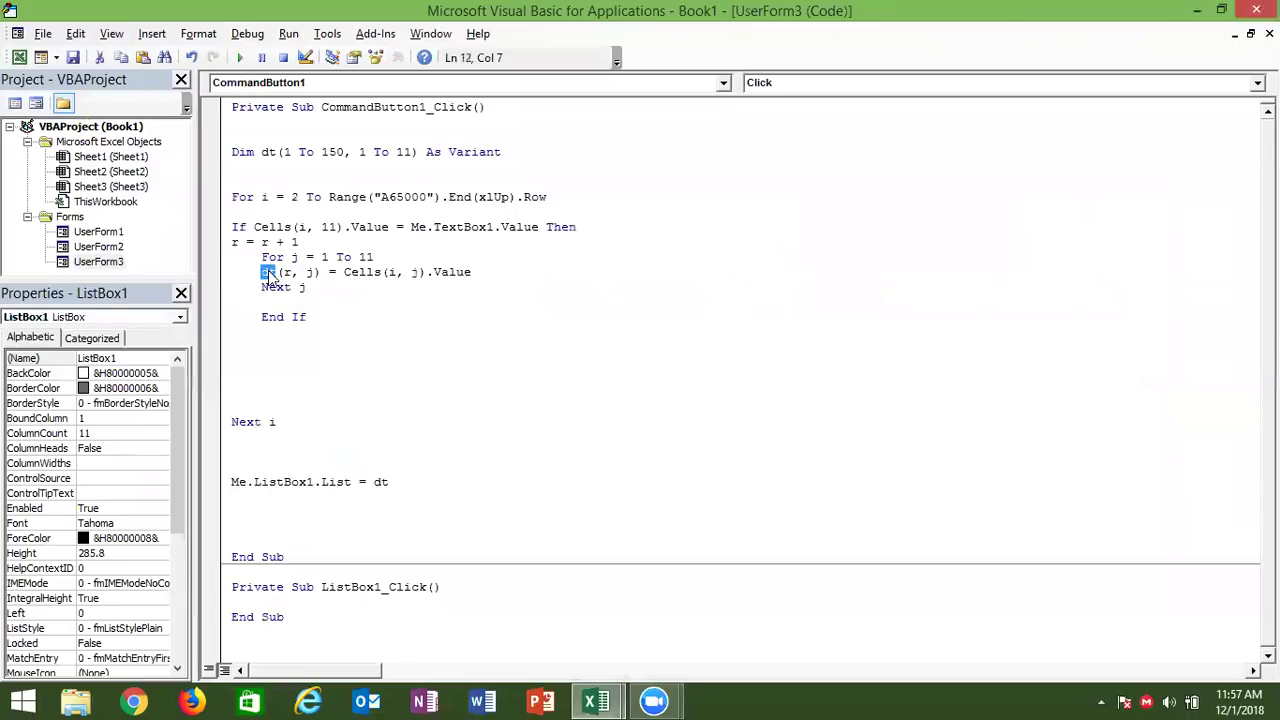
left_click(256, 180)
key("Up")
key("Up")
key("Up")
key("Down")
type("r=1")
key("Return")
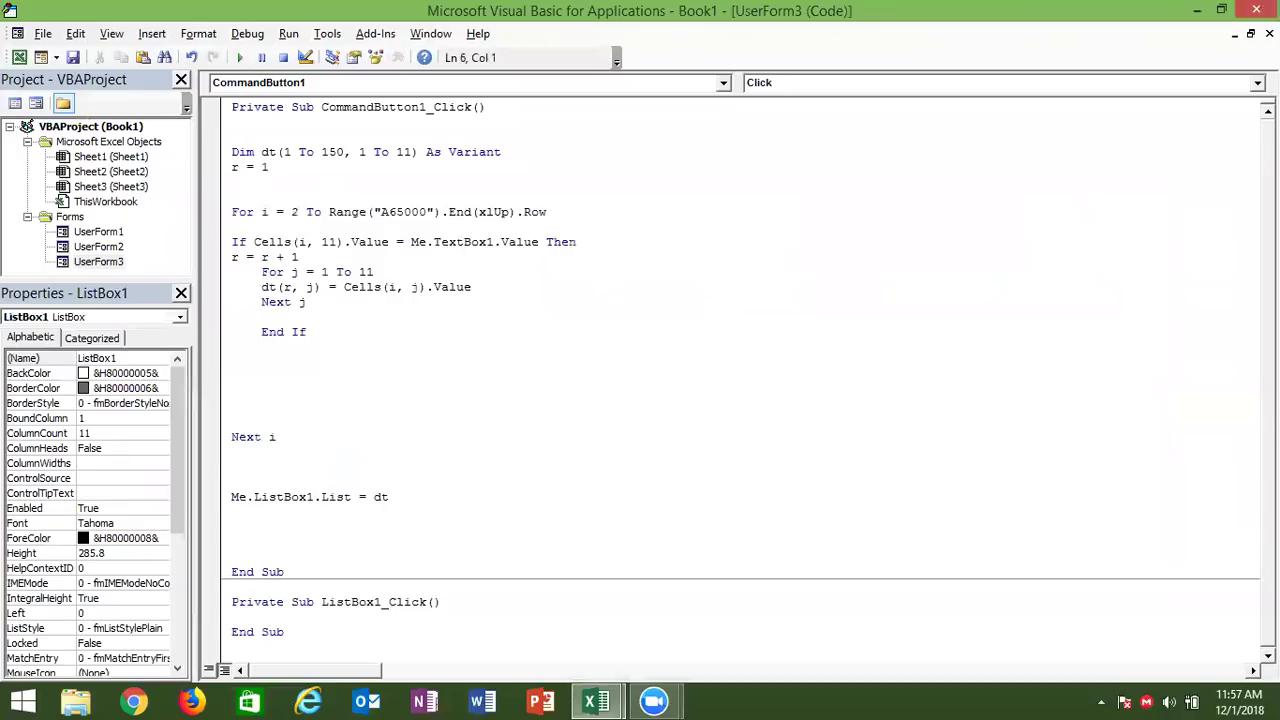
- Copy the For j loop below r = 1, changing it to dt(r, j) = Cells(1, j).Value
left_click_drag(306, 302, 263, 273)
key("ctrl+c")
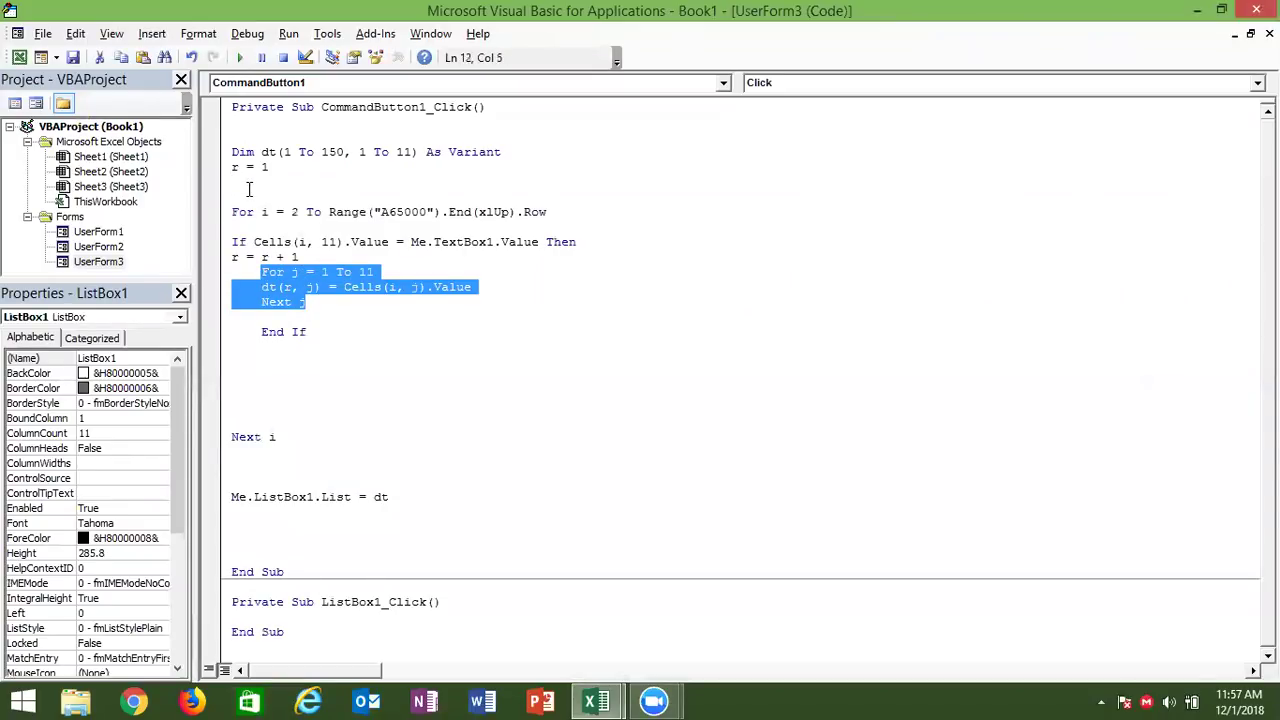
left_click(249, 182)
key("ctrl+v")
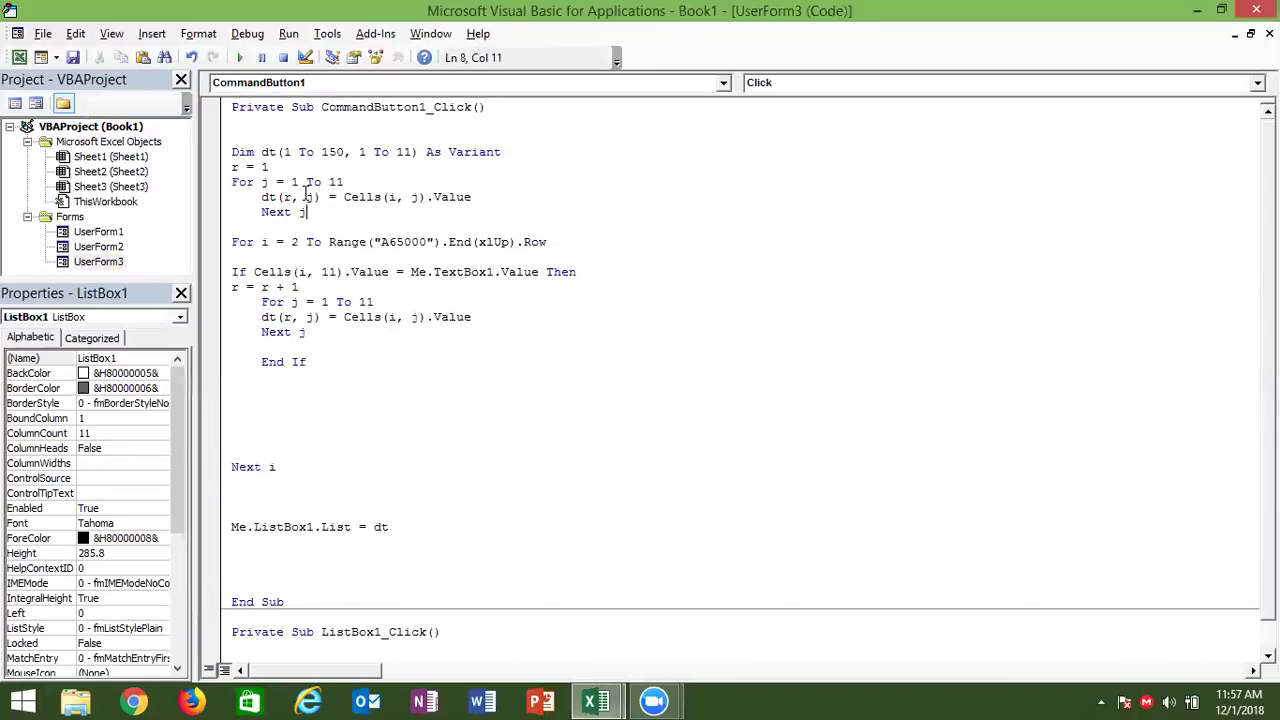
double_click(287, 197)
type("r")
double_click(309, 197)
double_click(392, 197)
type("1")
left_click(431, 212)
left_click(297, 224)
- Run UserForm3, search 'Apr' to see headers above the rows, select two rows, then close it
left_click(240, 58)
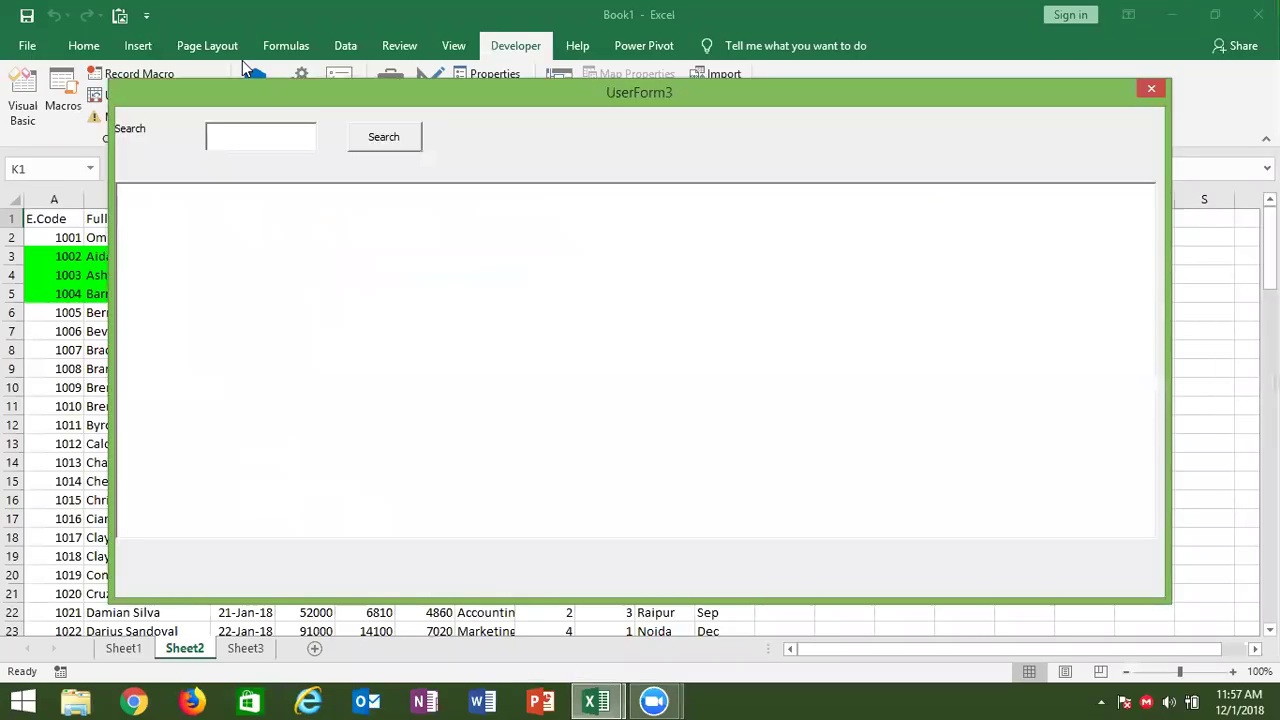
type("Ap")
key("BackSpace")
type("pr")
left_click(366, 140)
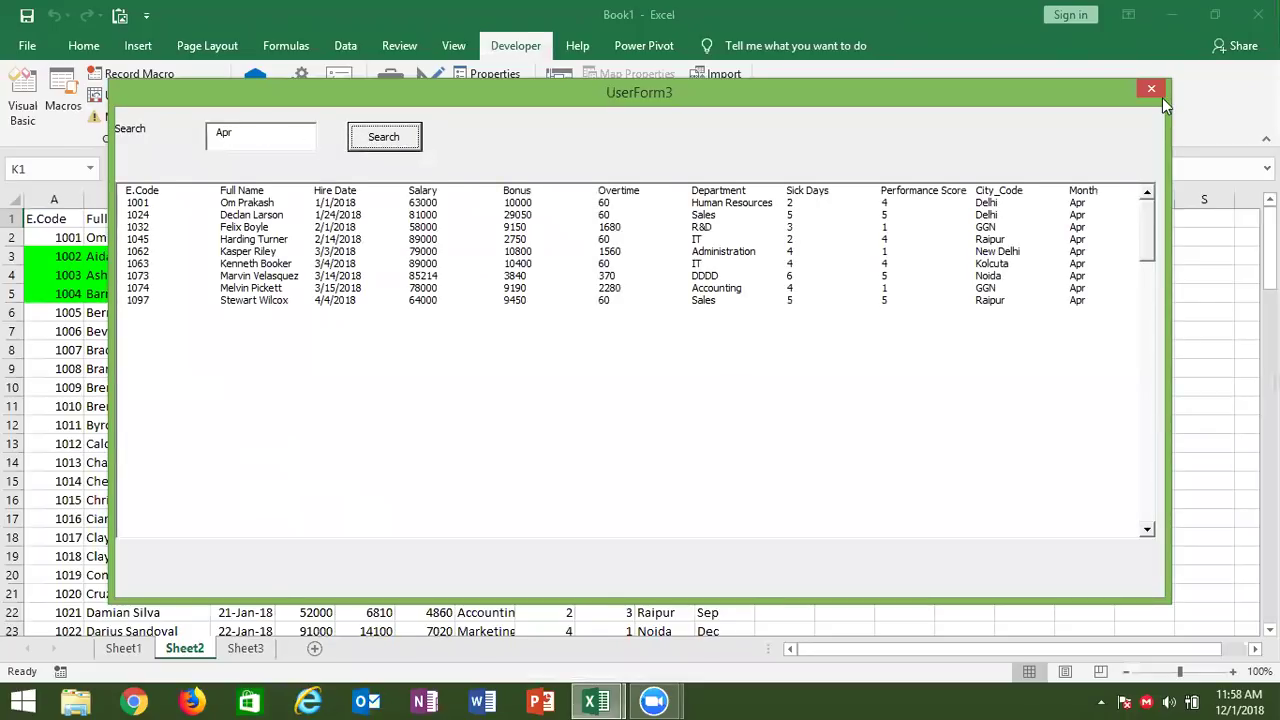
left_click(977, 228)
left_click(1020, 215)
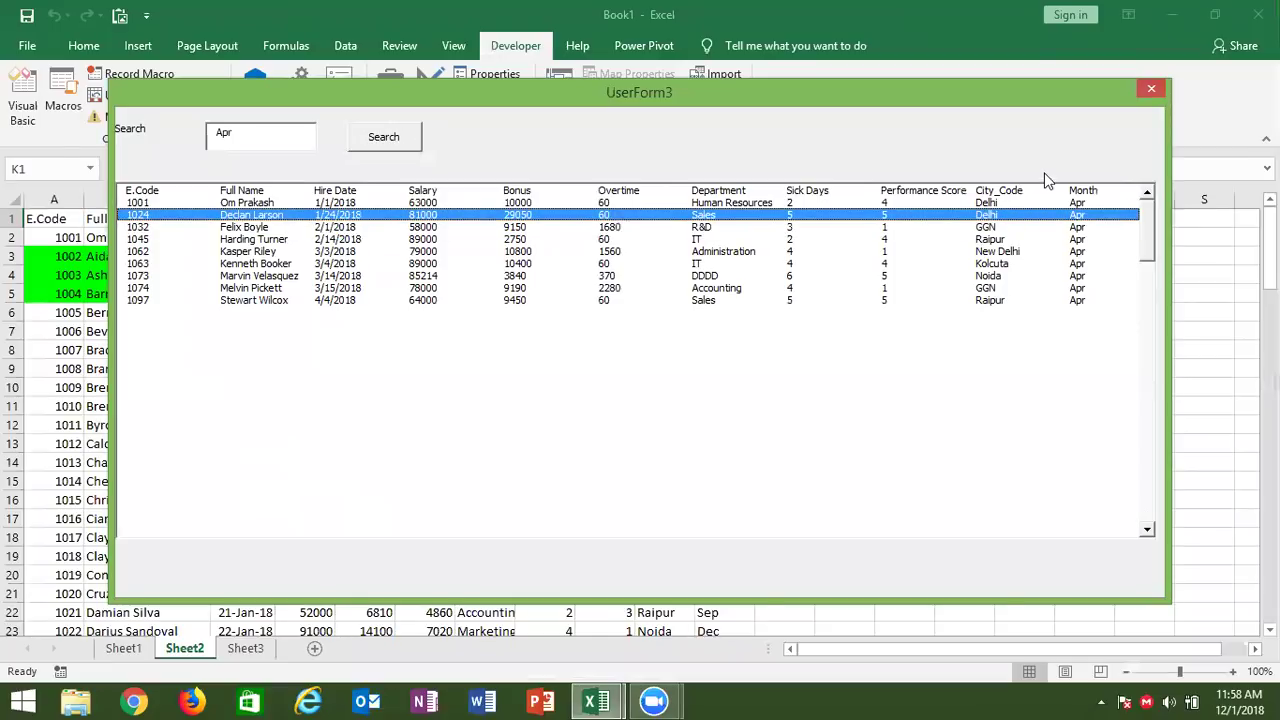
left_click(1149, 92)
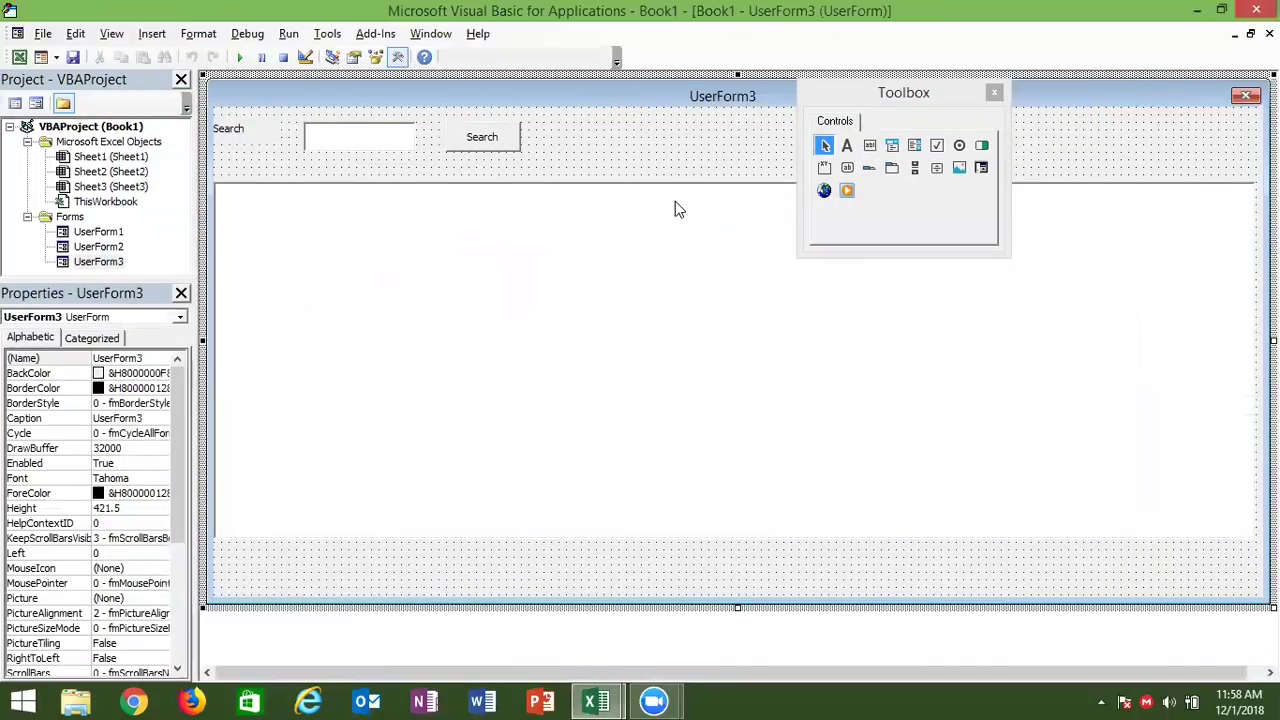
- View the Search button's code, glance at the Excel workbook, and run UserForm3 again
double_click(517, 148)
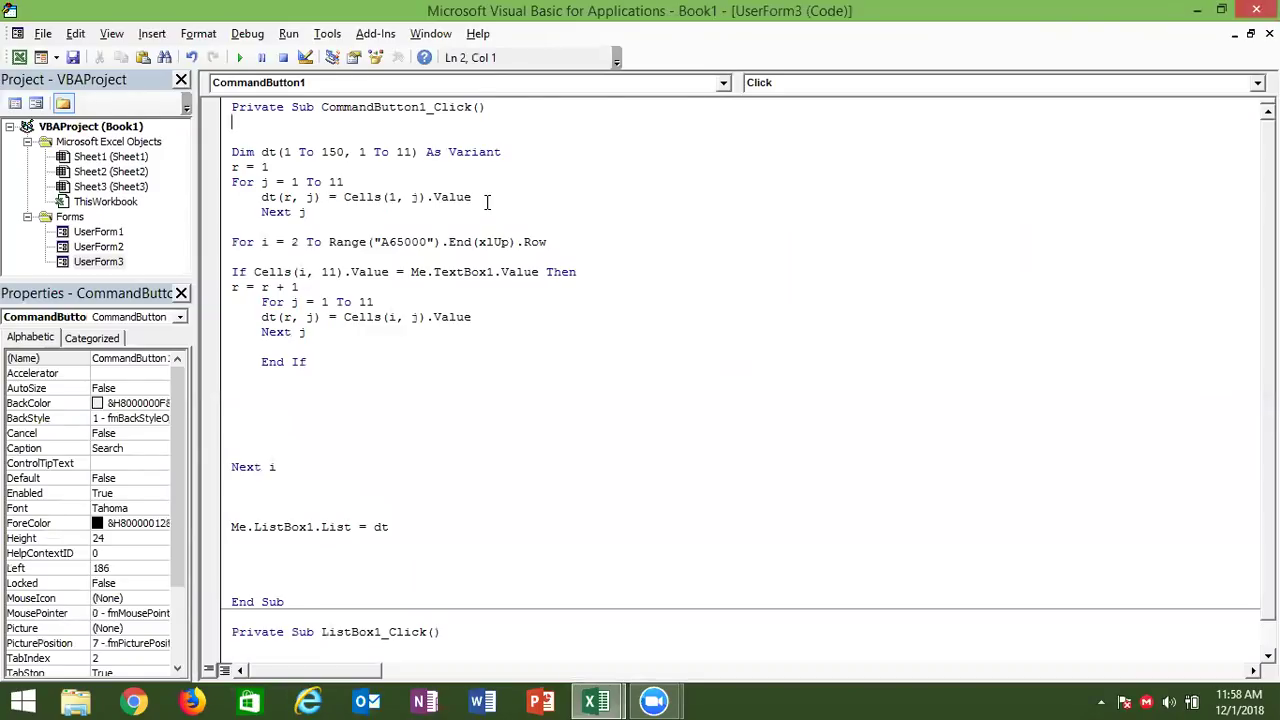
key("alt+Tab")
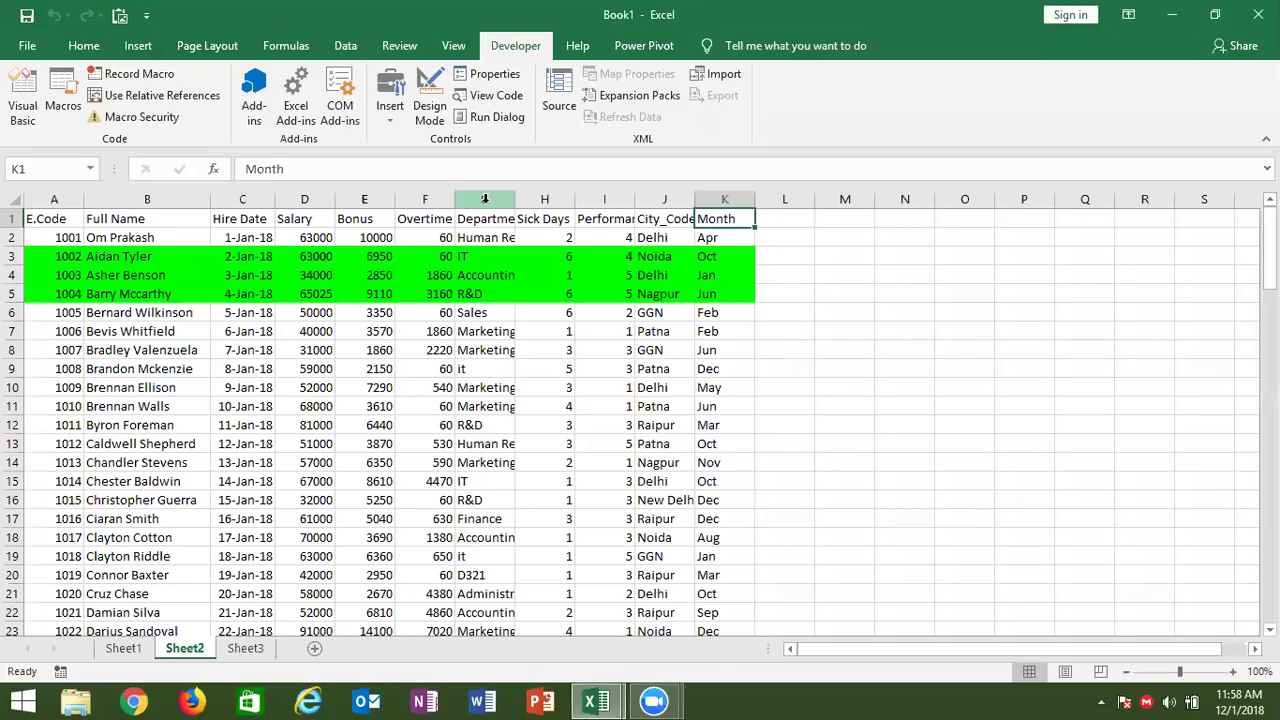
key("alt+Tab")
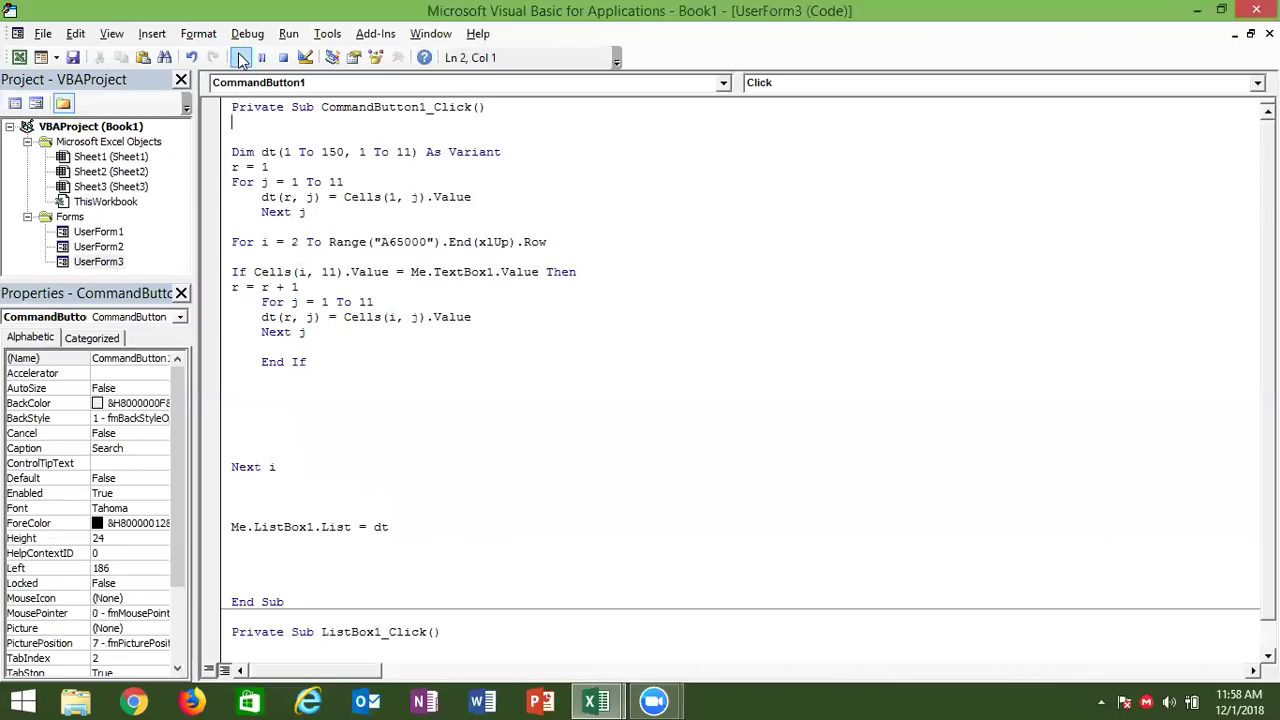
left_click(239, 57)
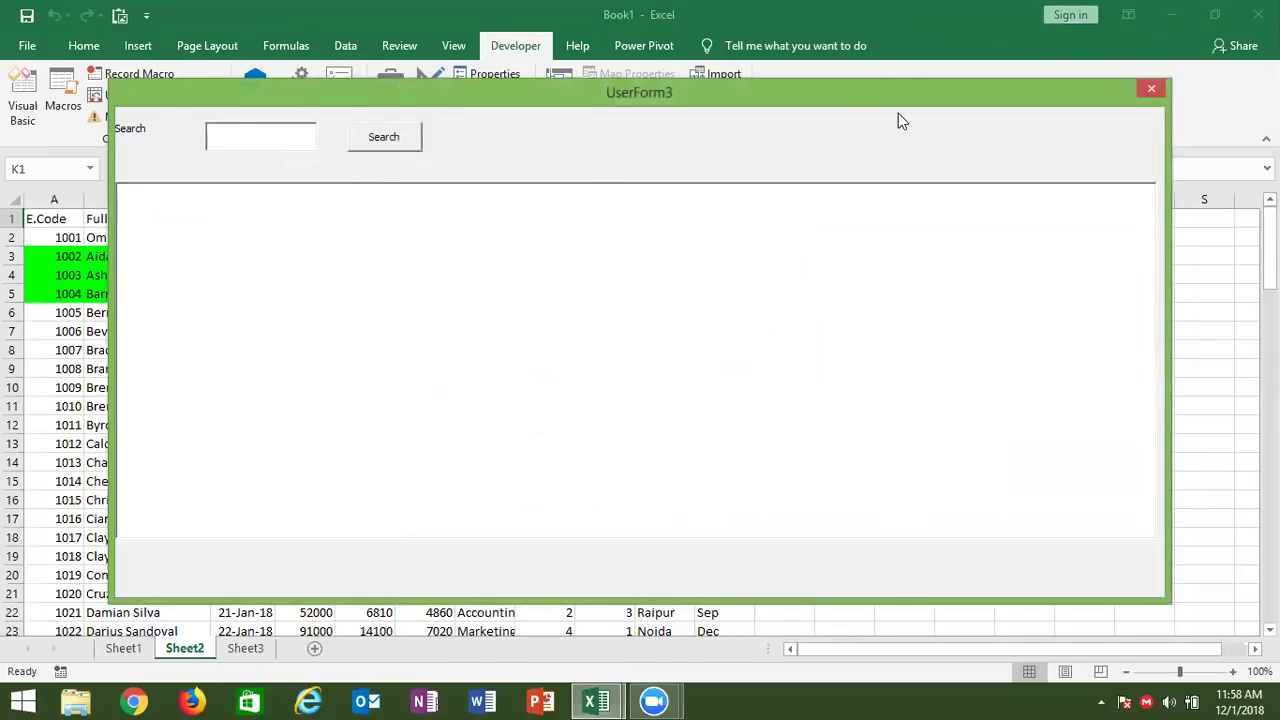
- Close the running form and draw a new text box right of the Search button
left_click(1151, 92)
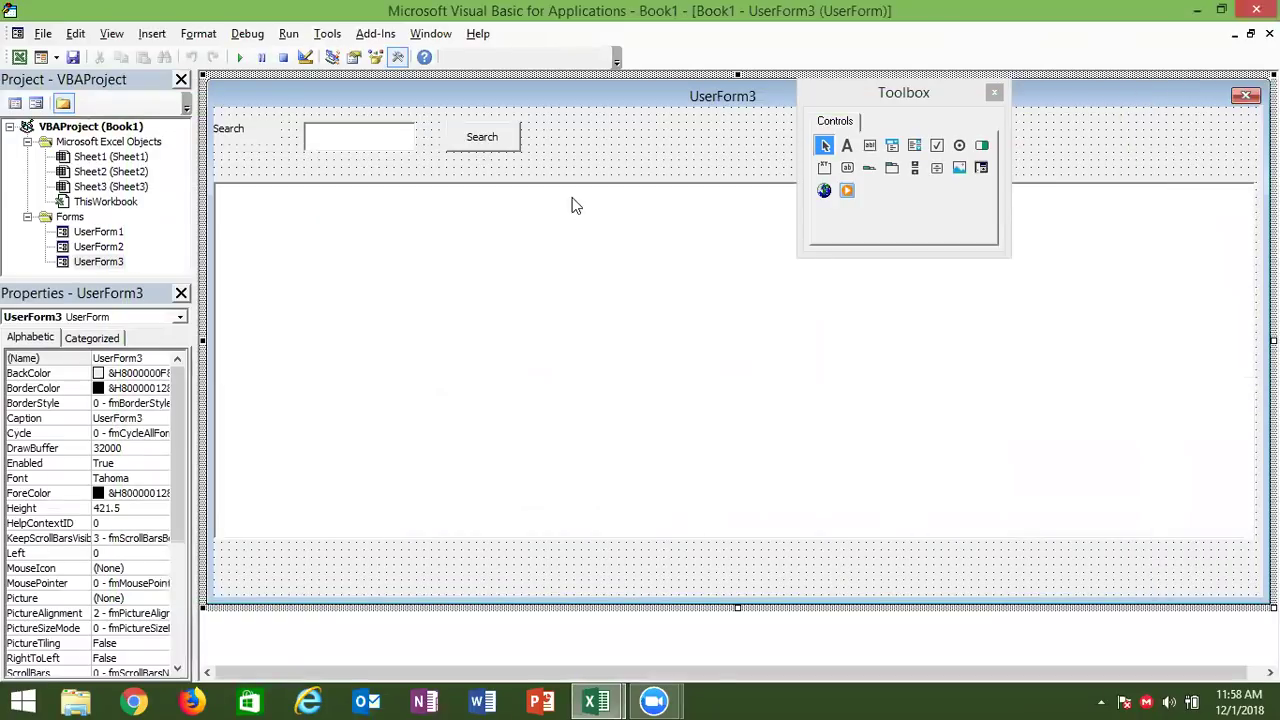
left_click_drag(909, 96, 1073, 157)
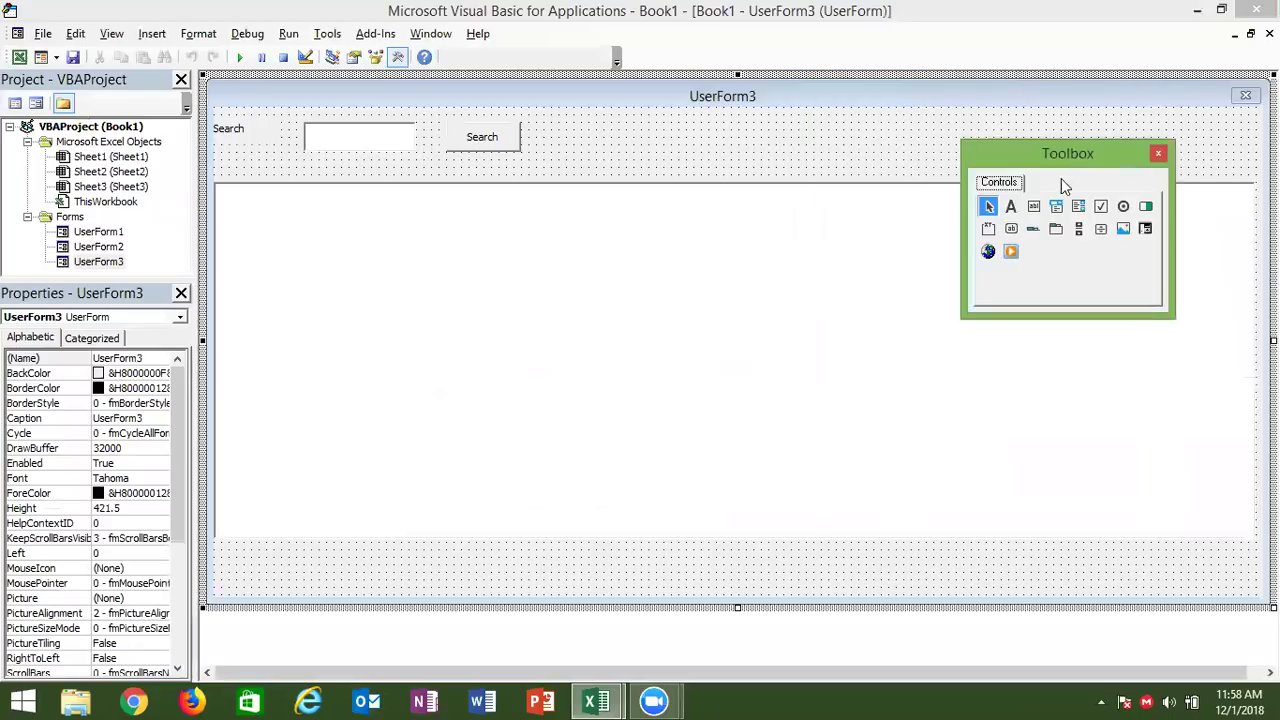
left_click(1036, 218)
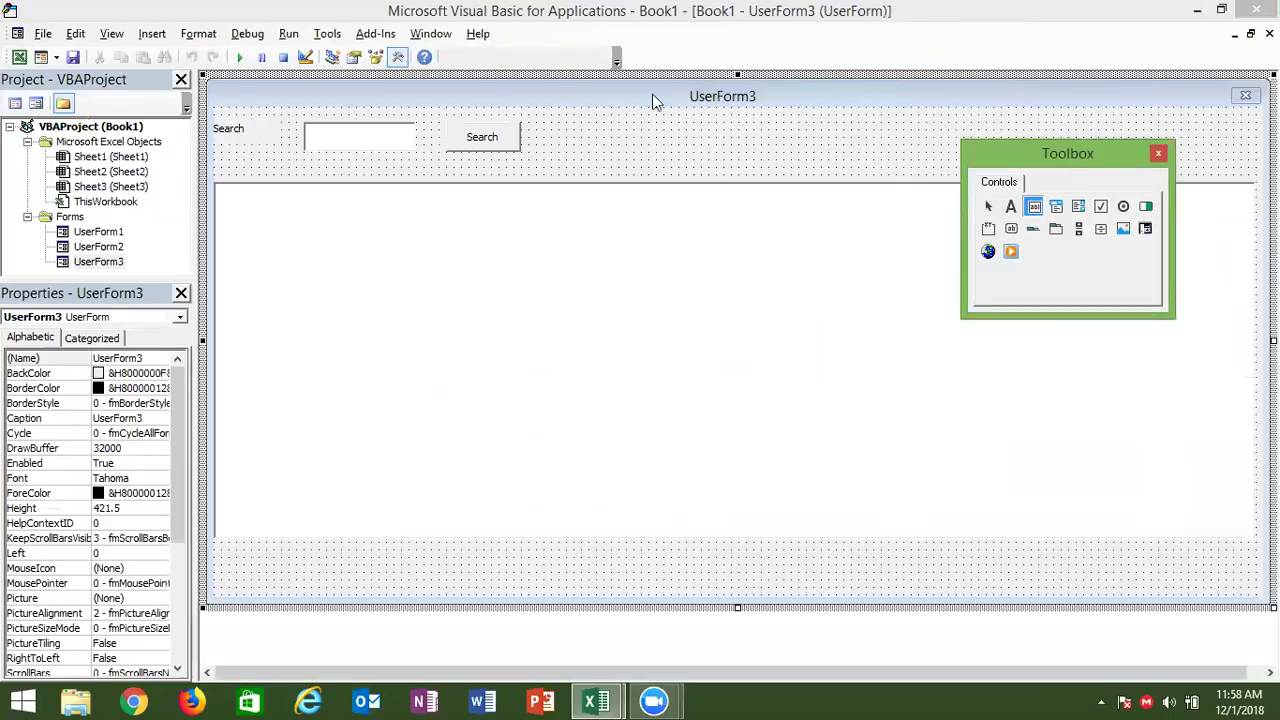
mouse_move(663, 123)
left_mouse_down()
mouse_move(771, 155)
mouse_move(715, 148)
left_mouse_up()
left_click(795, 155)
- Paste the search code into TextBox2_Change and change its TextBox1 reference to TextBox2
double_click(715, 148)
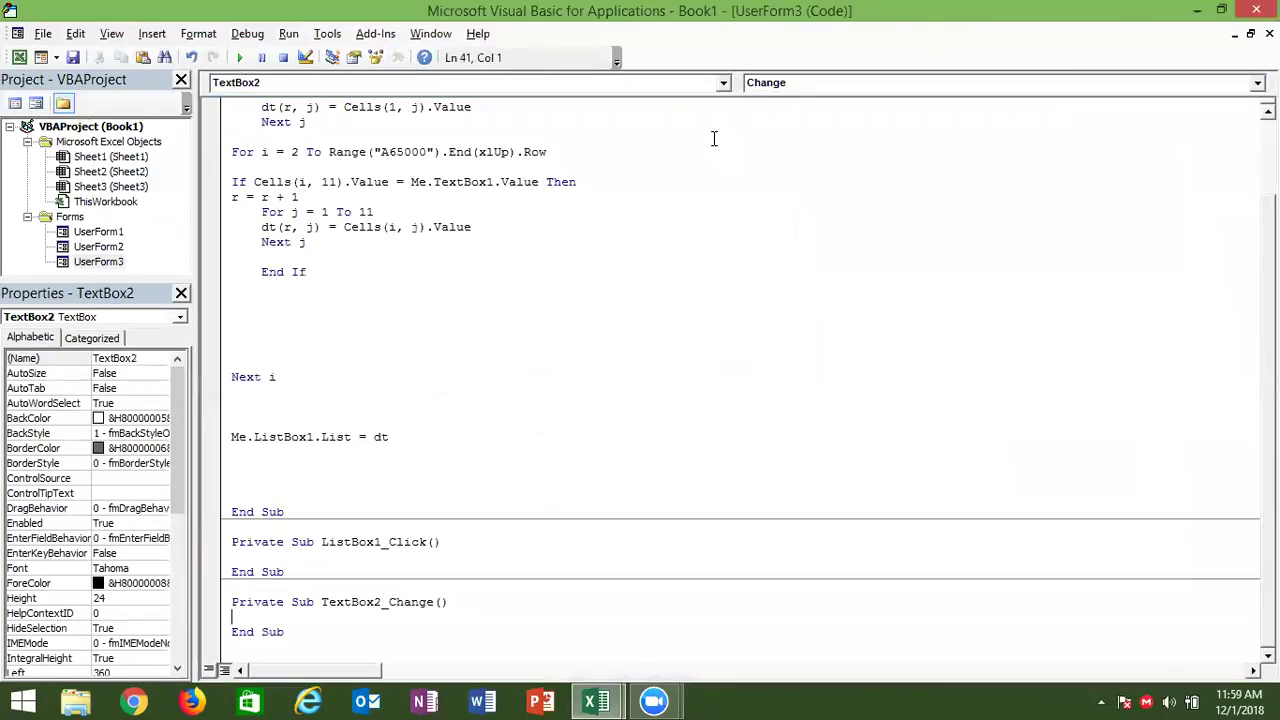
double_click(374, 436)
left_click_drag(374, 436, 231, 155)
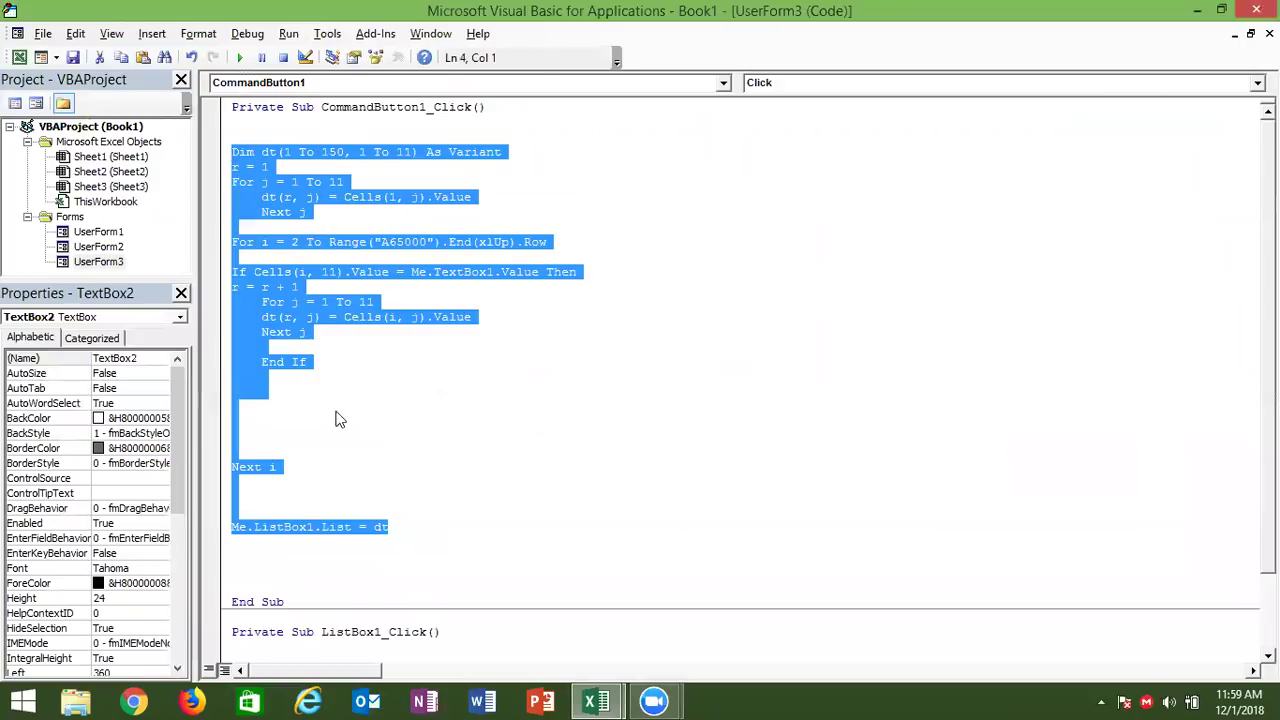
scroll(660, 557, "down", 2)
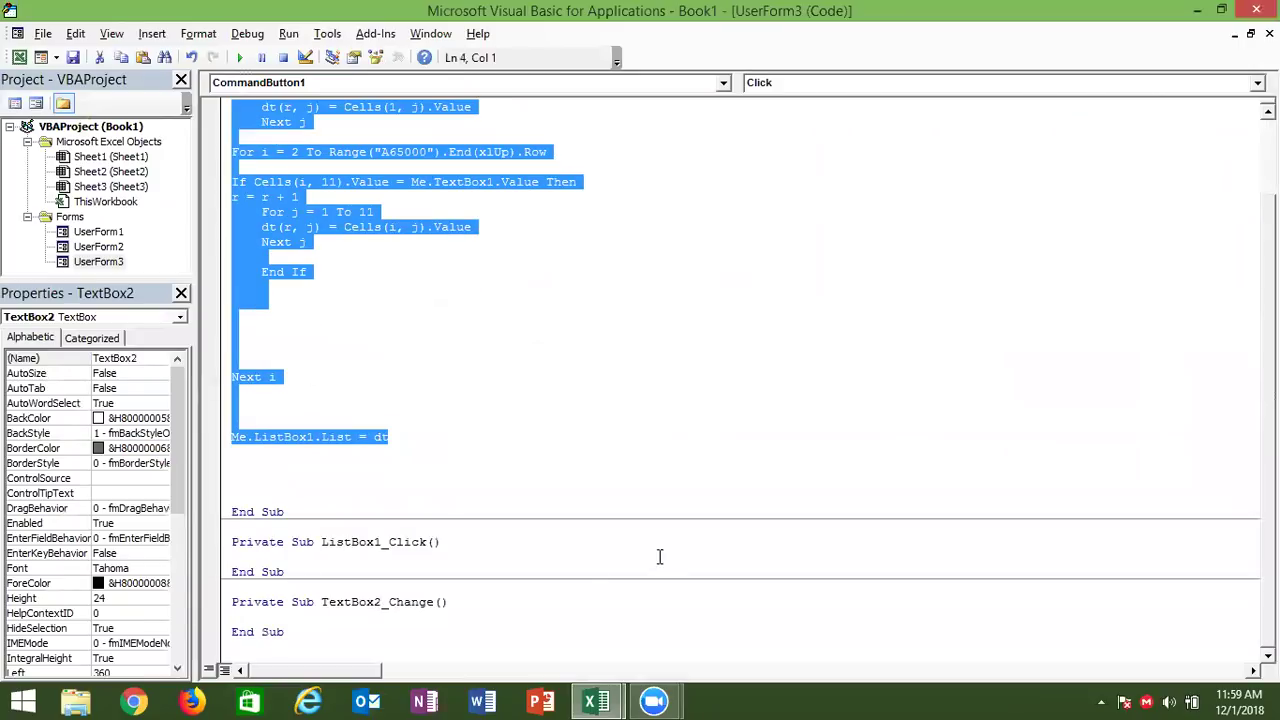
left_click(241, 617)
type("Dim dt(1 To 150, 1 To 11) As Variant r = 1 For j = 1 To 11     dt(r, j) = Cells(1, j).Value     Next j  For i = 2 To Range(\"A65000\").End(xlUp).Row  If Cells(i, 11).Value = Me.TextBox1.Value Then r = r + 1     For j = 1 To 11     dt(r, j) = Cells(i, j).Value     Next j      End If       Next i    Me.ListBox1.List = dt")
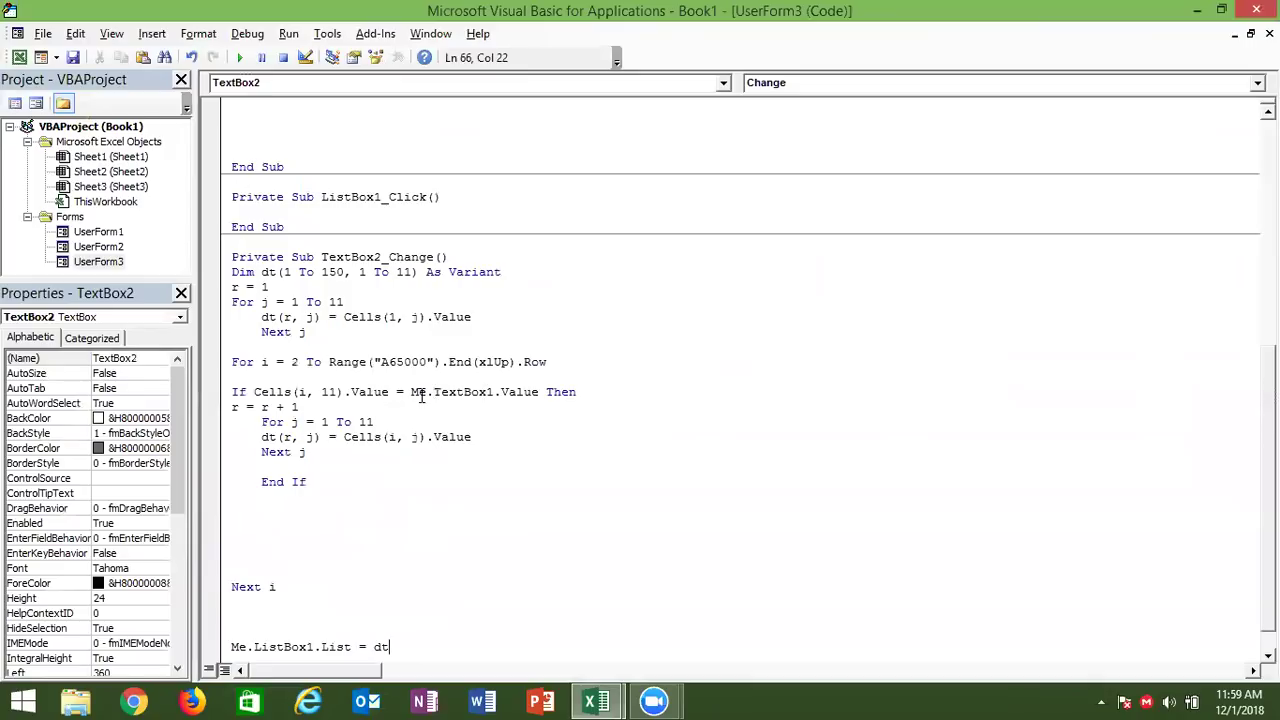
left_click(497, 393)
key("BackSpace")
type("2")
double_click(490, 422)
left_click(490, 422)
- Run UserForm3, type 'Apr' then 'apr' in the new box to watch the list update, then close it
left_click(240, 57)
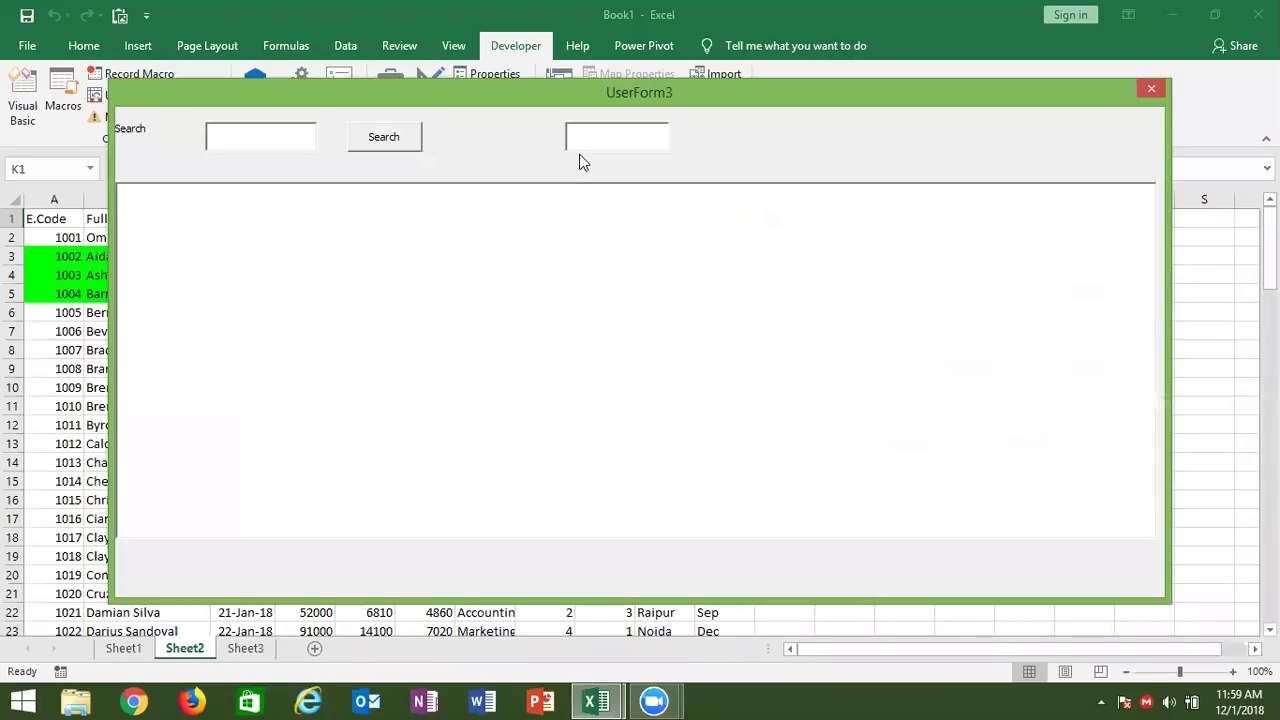
type("apr")
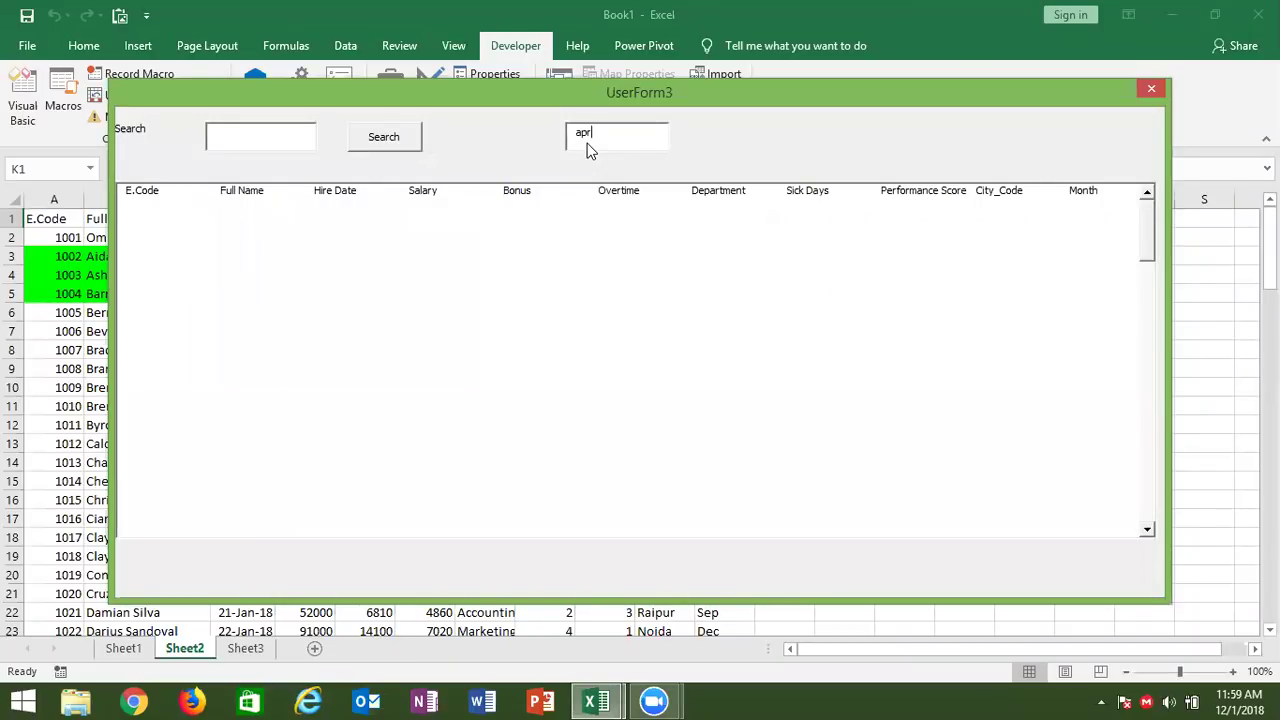
key("BackSpace")
key("BackSpace")
key("BackSpace")
type("Apr")
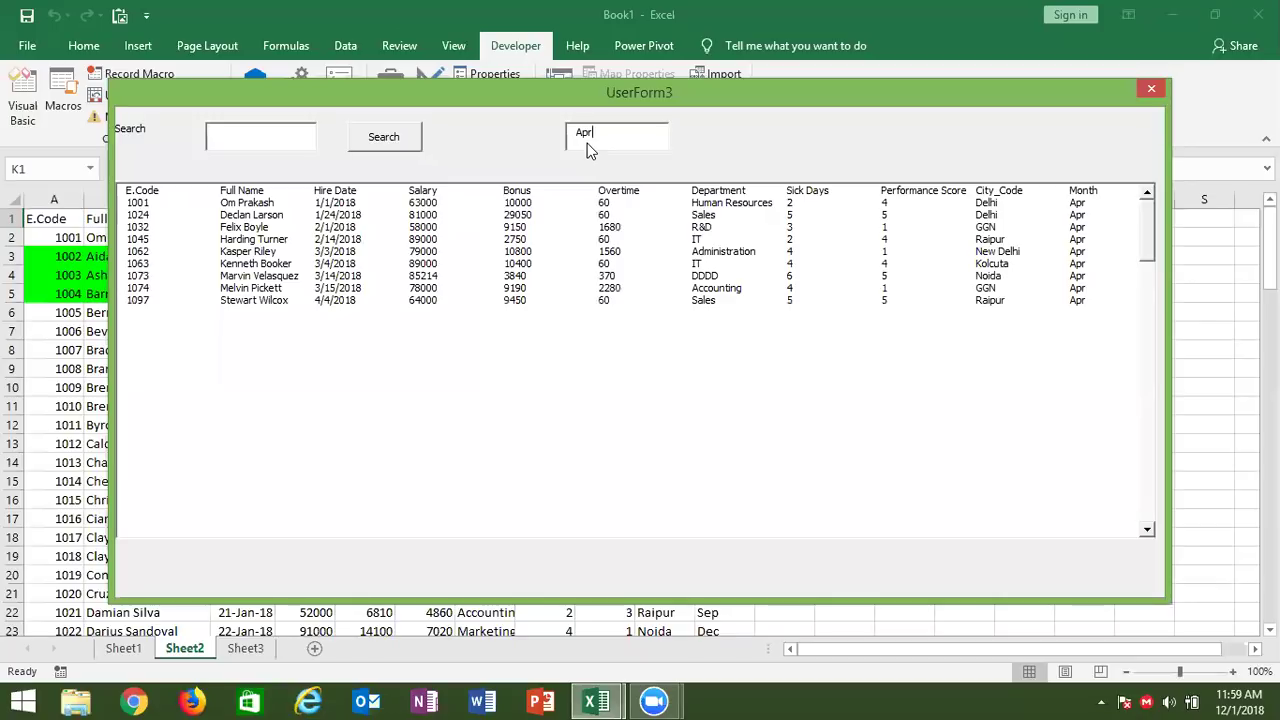
key("BackSpace")
key("BackSpace")
key("BackSpace")
type("apr")
key("BackSpace")
key("BackSpace")
key("BackSpace")
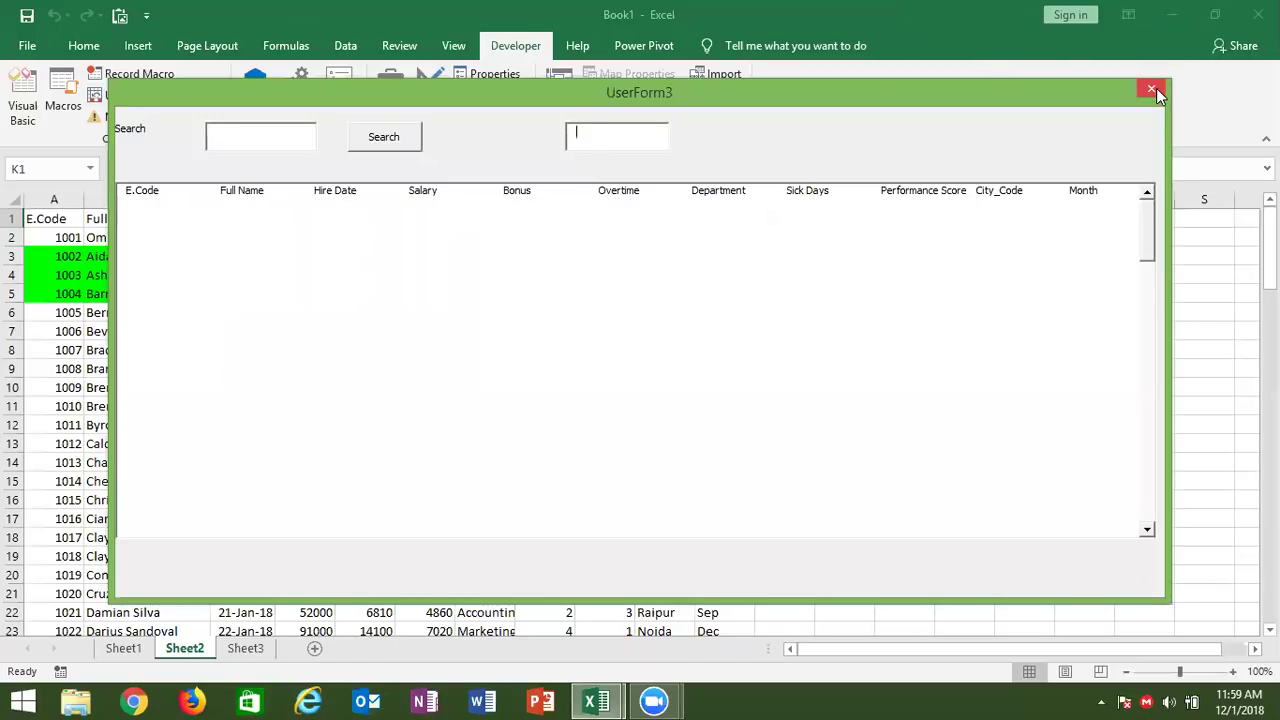
left_click(1152, 90)
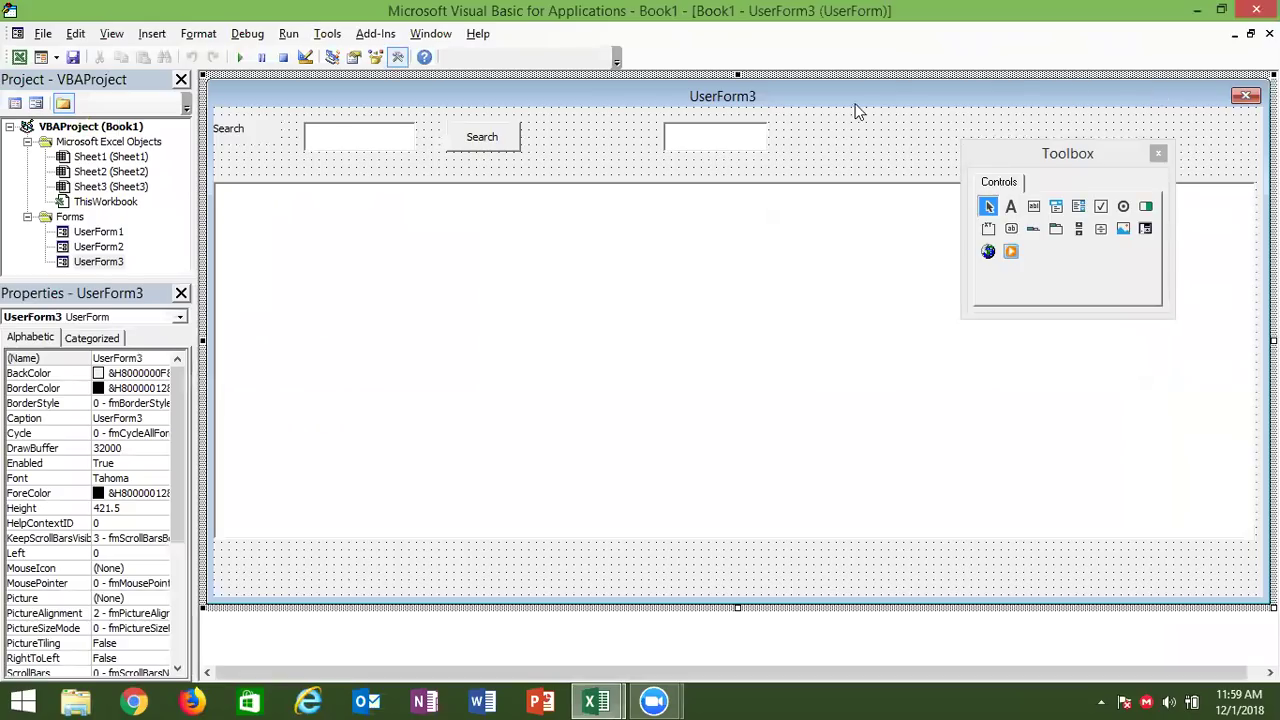
- Wrap both Cells(i, 11).Value and Me.TextBox2.Value in UCase() for a case-insensitive comparison
double_click(755, 140)
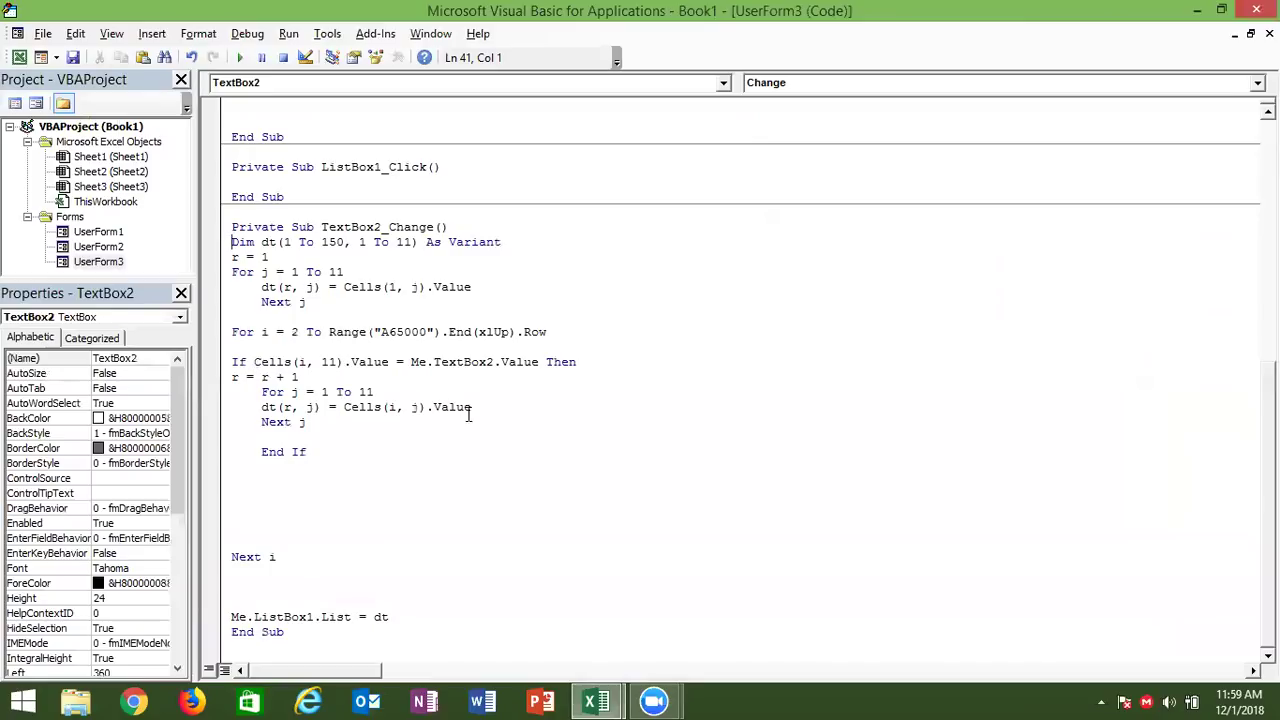
left_click(254, 362)
type("ucase(")
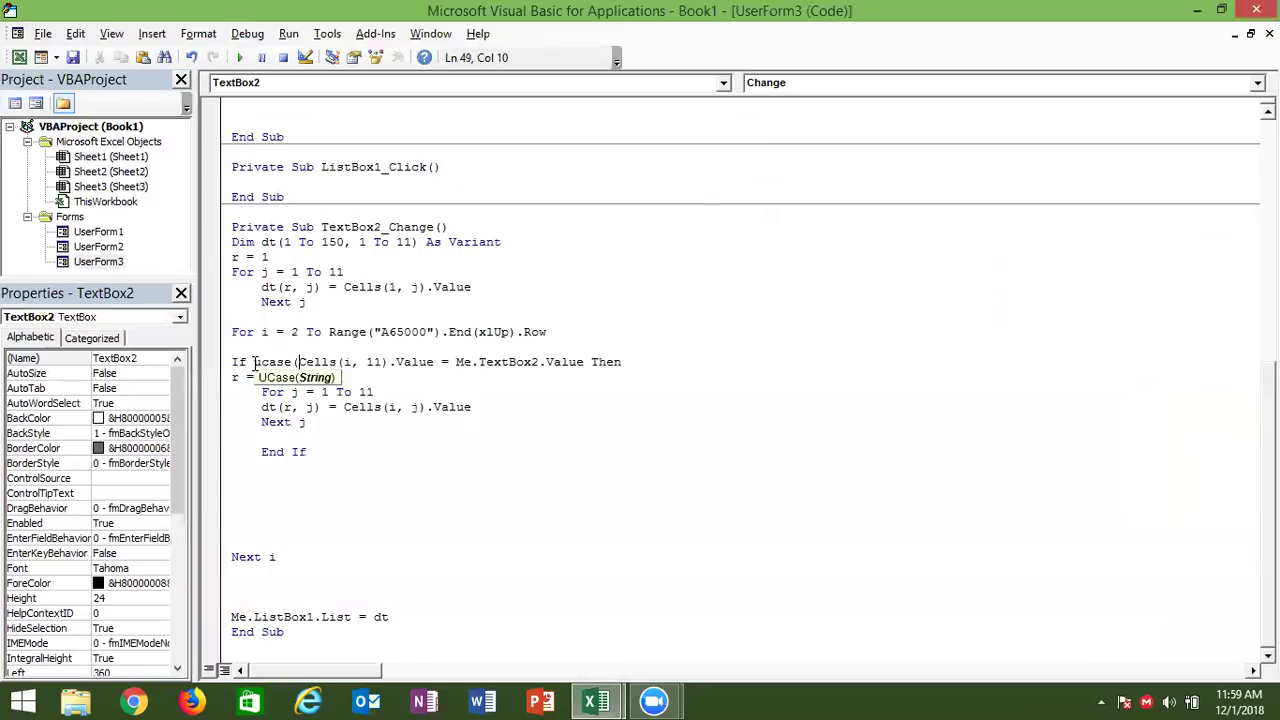
left_click(434, 362)
type(")")
left_click(463, 362)
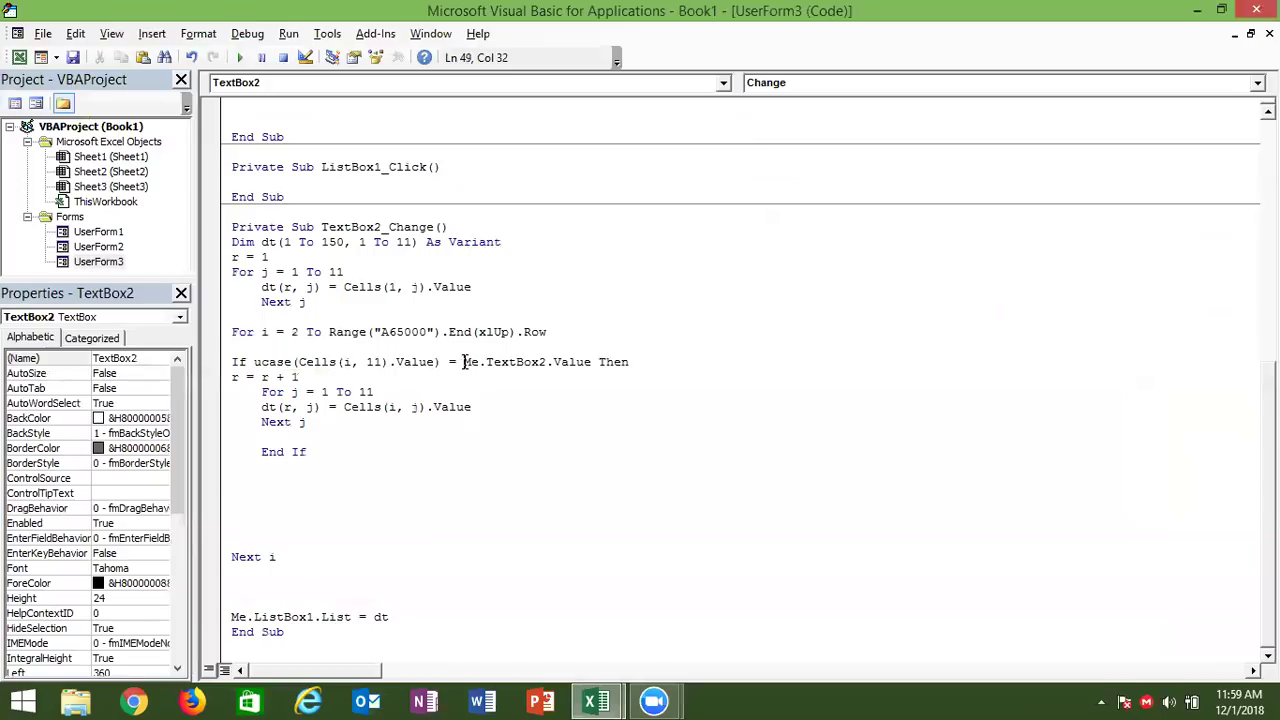
type("ucase")
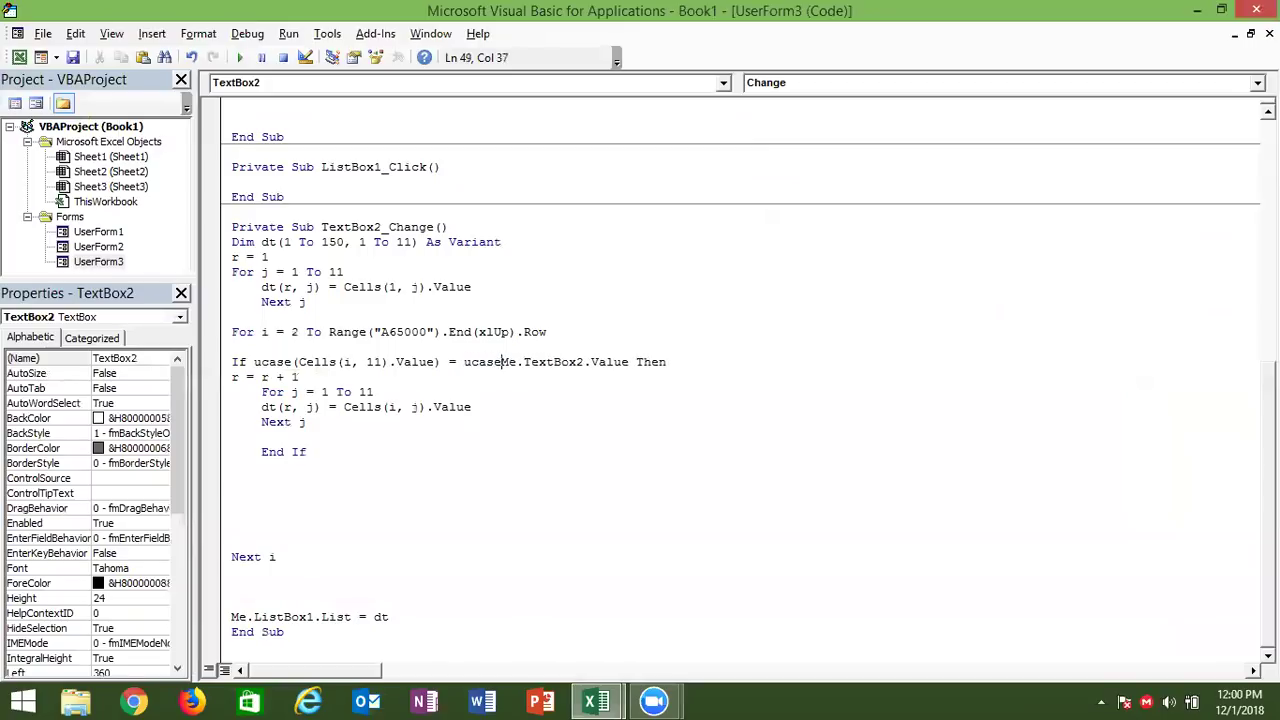
type("(")
left_click(638, 362)
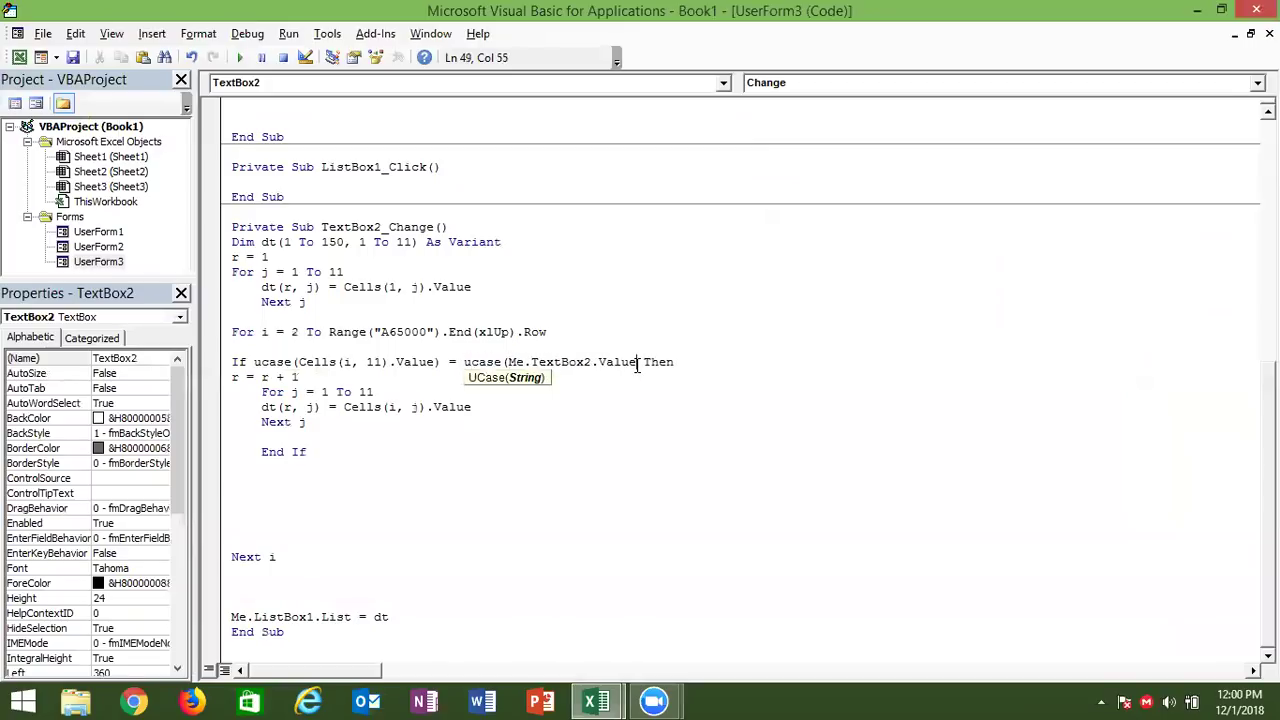
type(")")
left_click(647, 405)
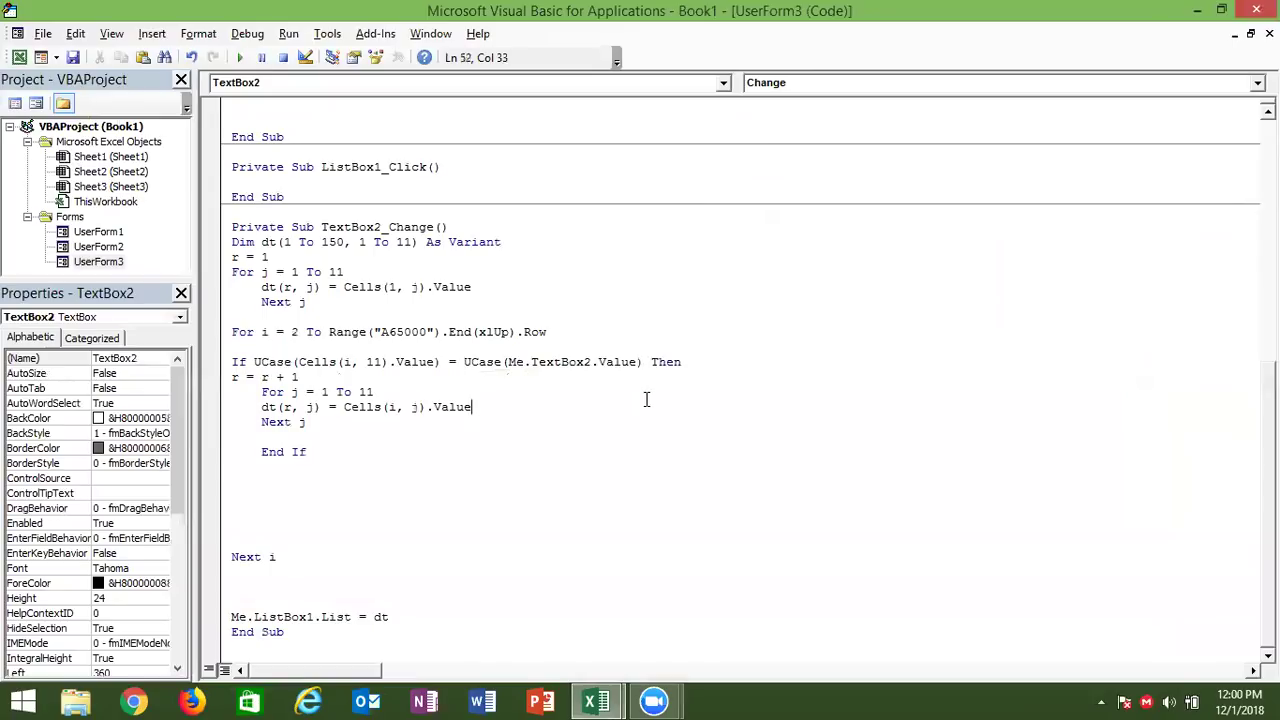
- Run UserForm3, type 'apr' in the live-search box to list April rows, then close it
left_click(239, 57)
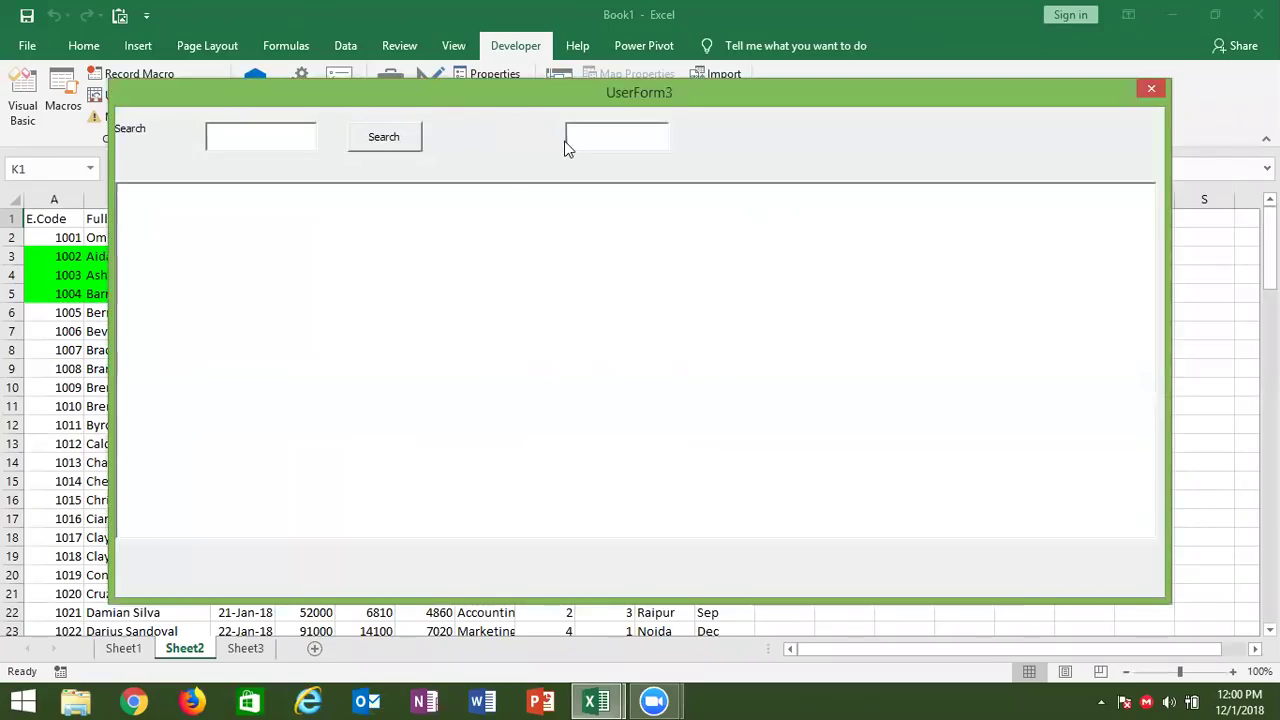
left_click(568, 140)
type("apr")
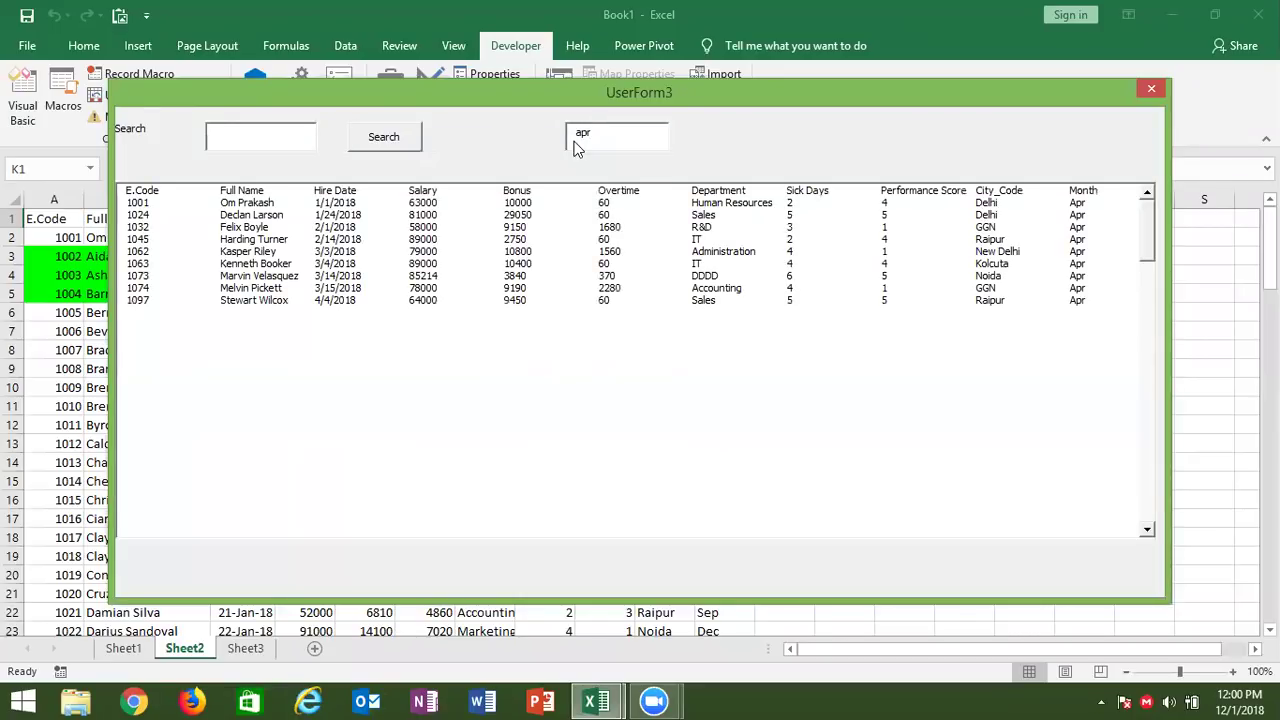
key("BackSpace")
key("BackSpace")
key("BackSpace")
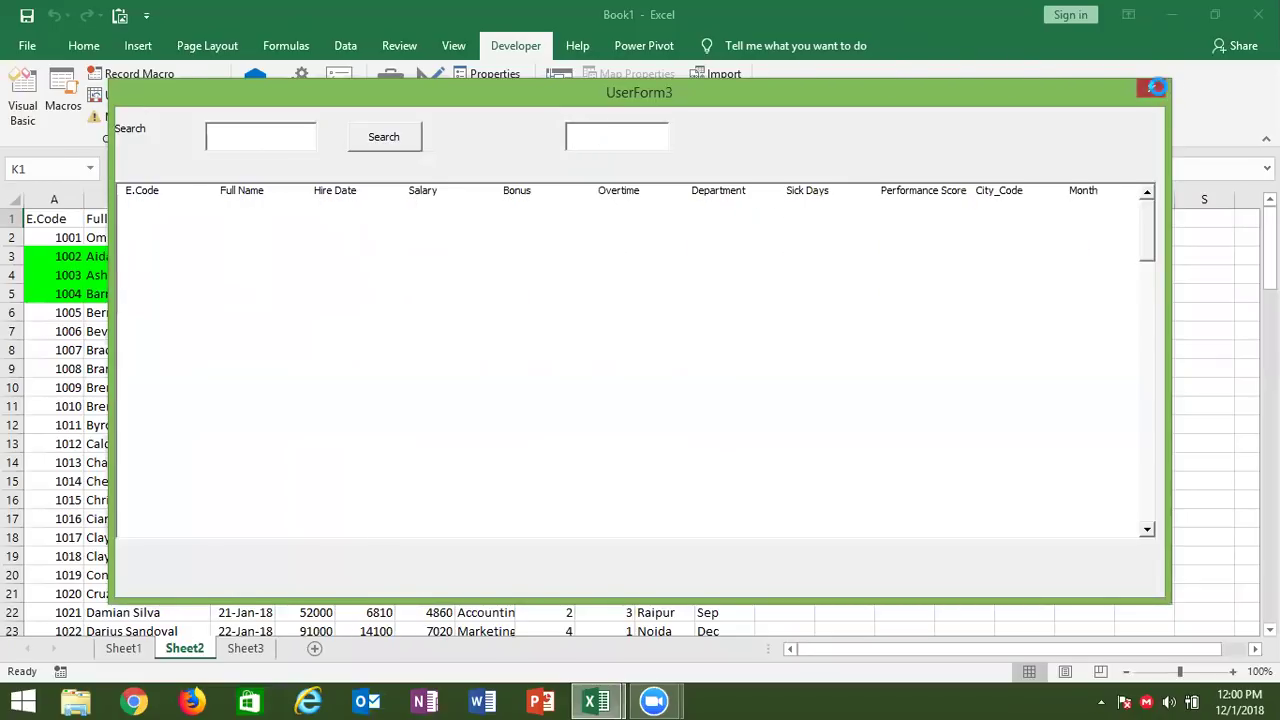
left_click(1151, 88)
- Check the City_Code column on Sheet2 (cells J3 and J1), then return to the VBA editor
key("alt+F11")
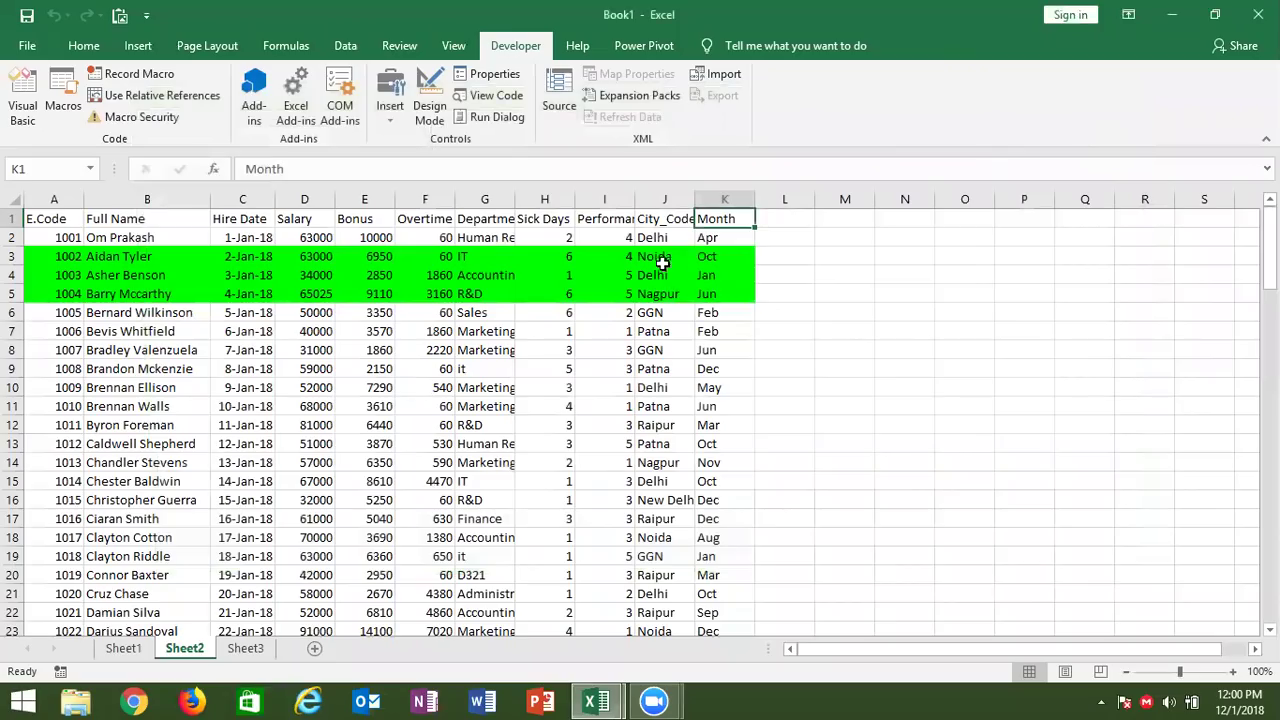
left_click(664, 259)
left_click(662, 219)
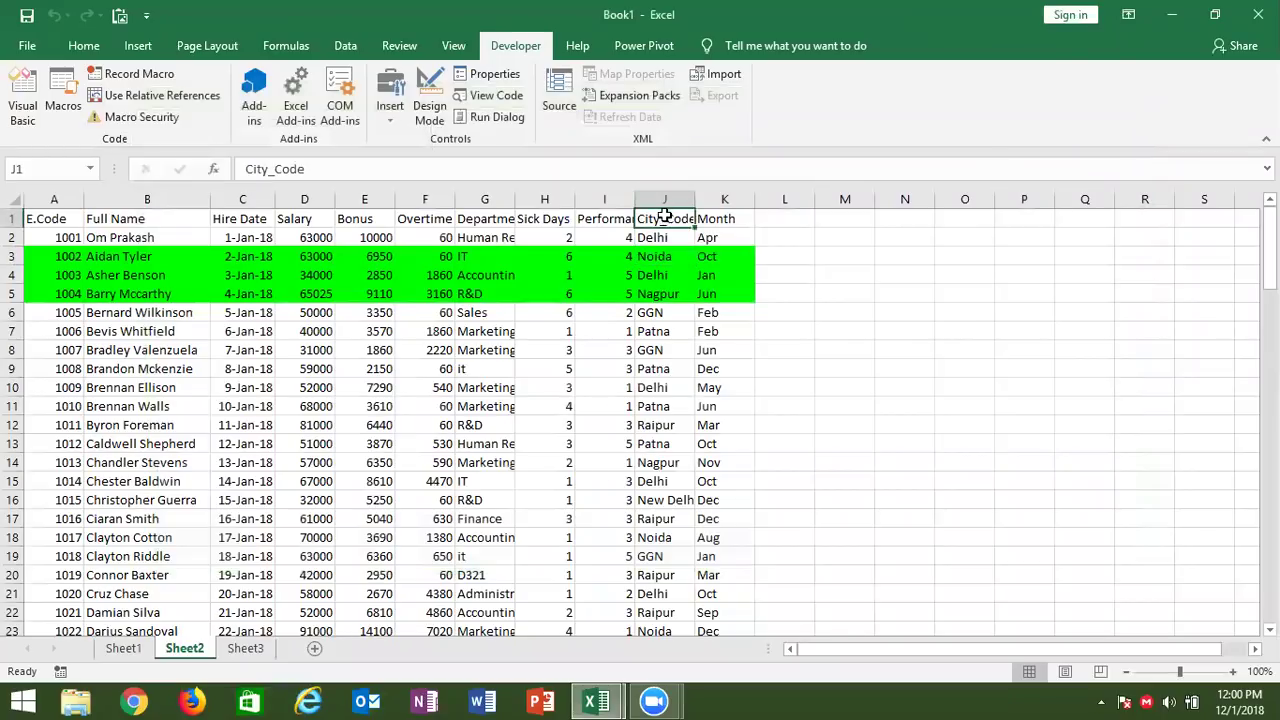
key("alt+F11")
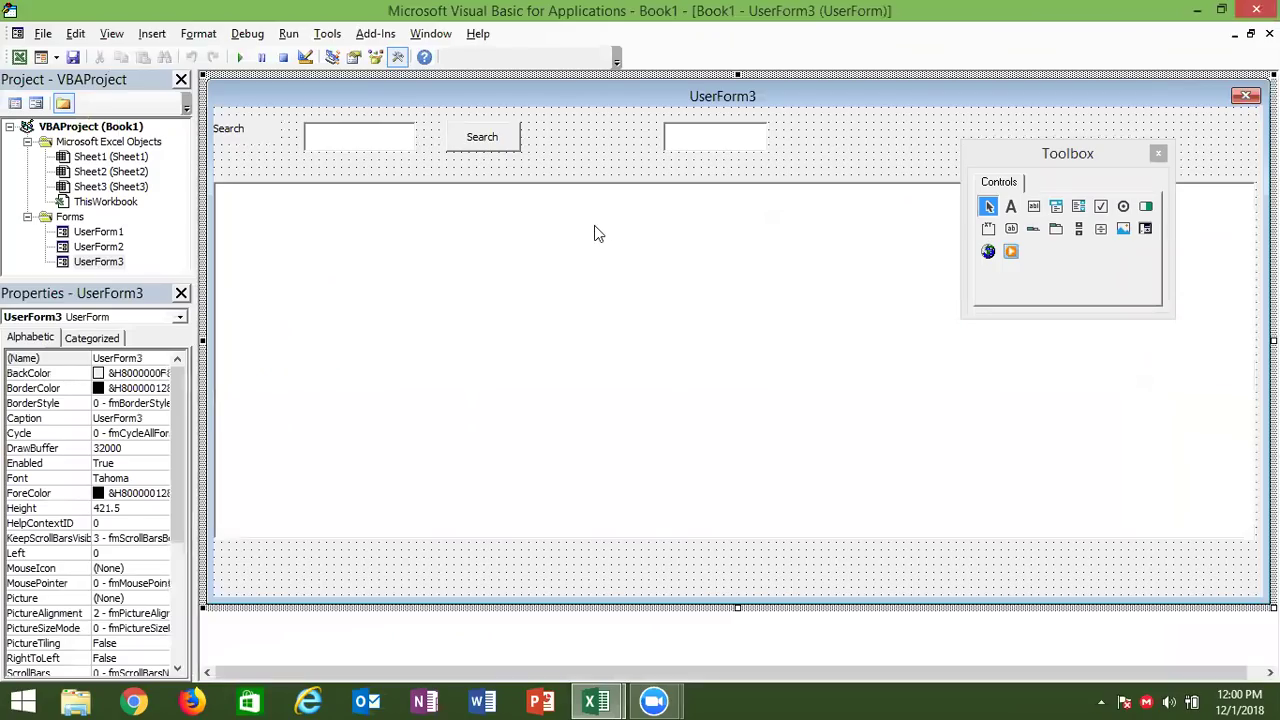
- Change the If line to Cells(i, 10) so the live search matches City_Code, then run UserForm3
double_click(617, 226)
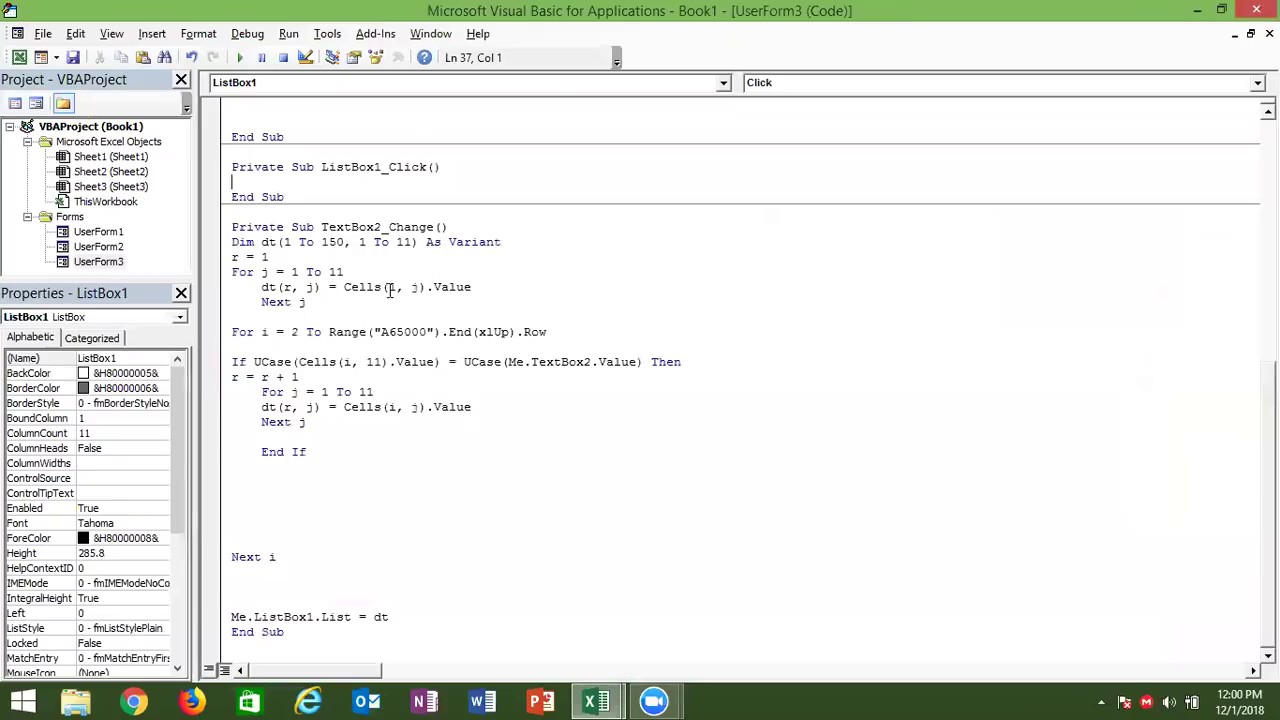
left_click(404, 244)
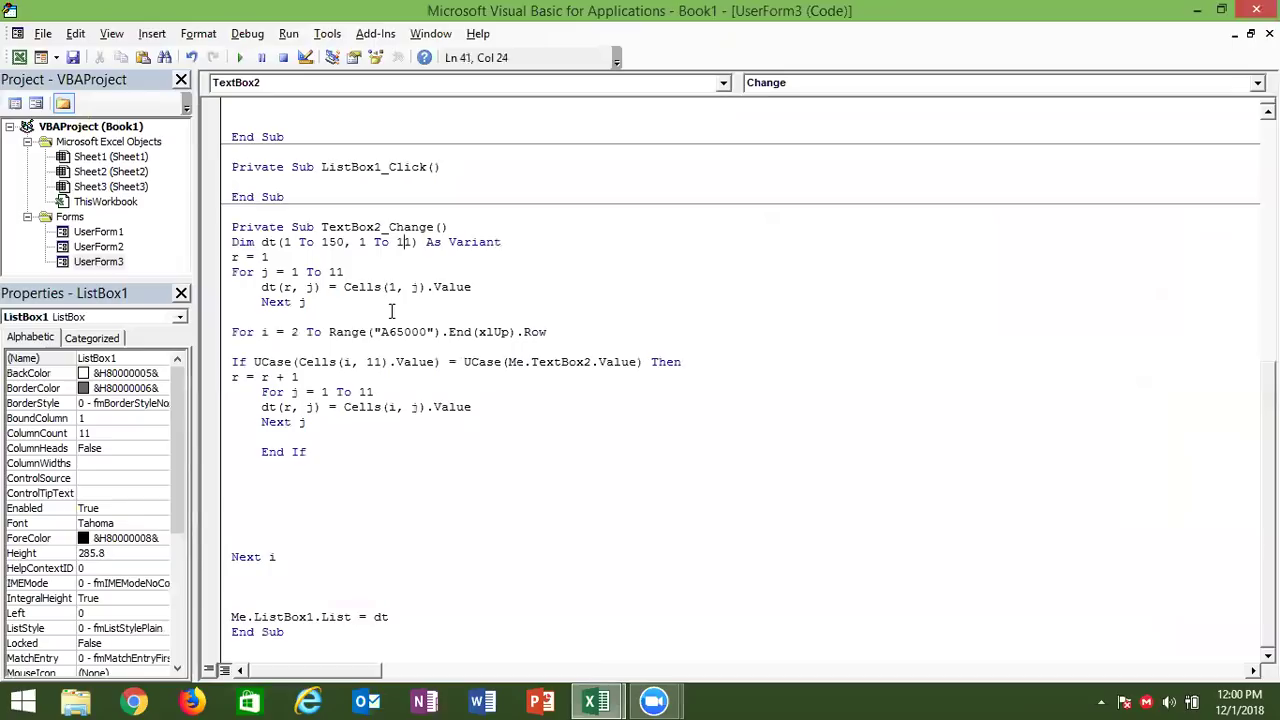
left_click(375, 363)
key("Delete")
type("0")
left_click(398, 387)
left_click(239, 58)
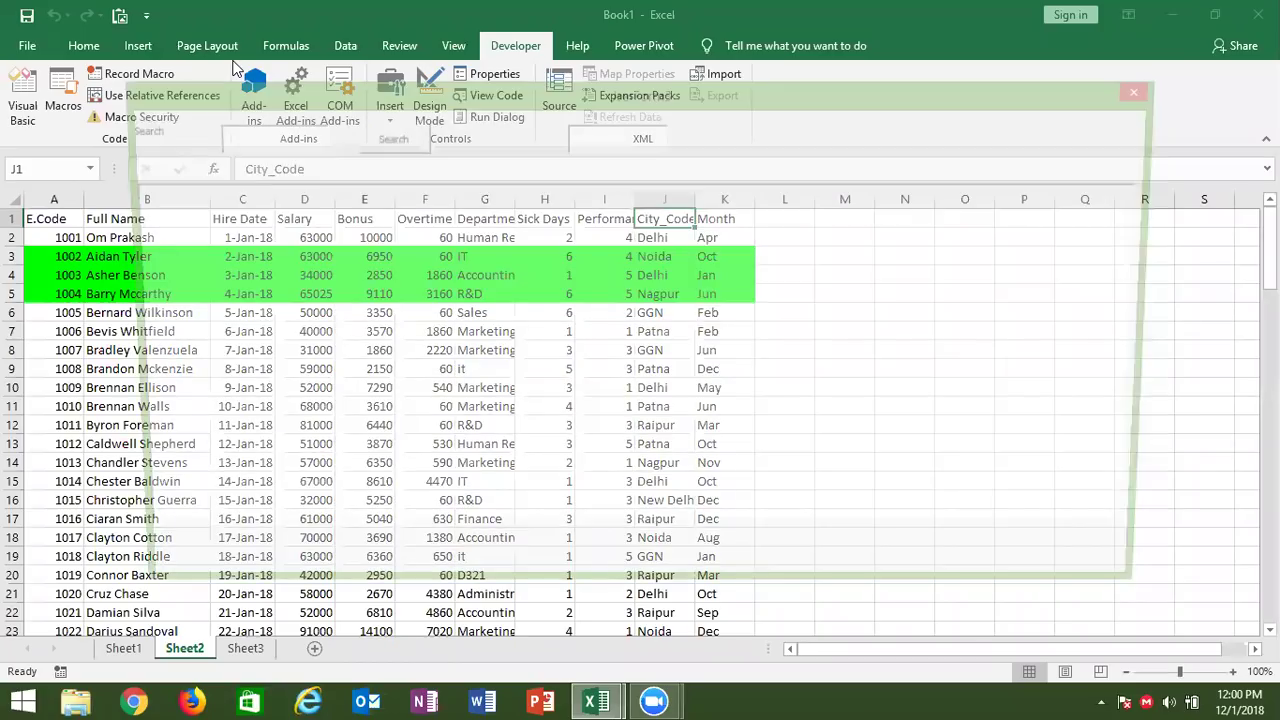
- Search UserForm3's live box for delhi, pune and patna in turn, clearing between each
left_click(600, 136)
type("d")
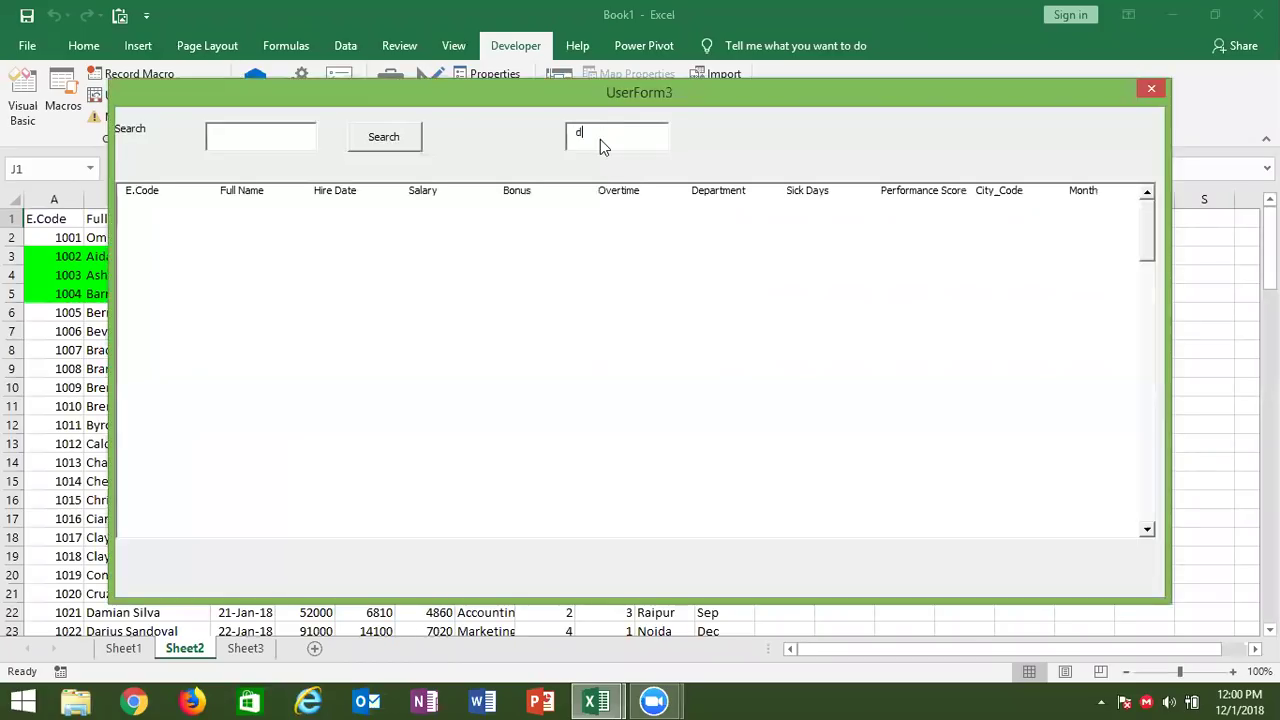
type("elhi")
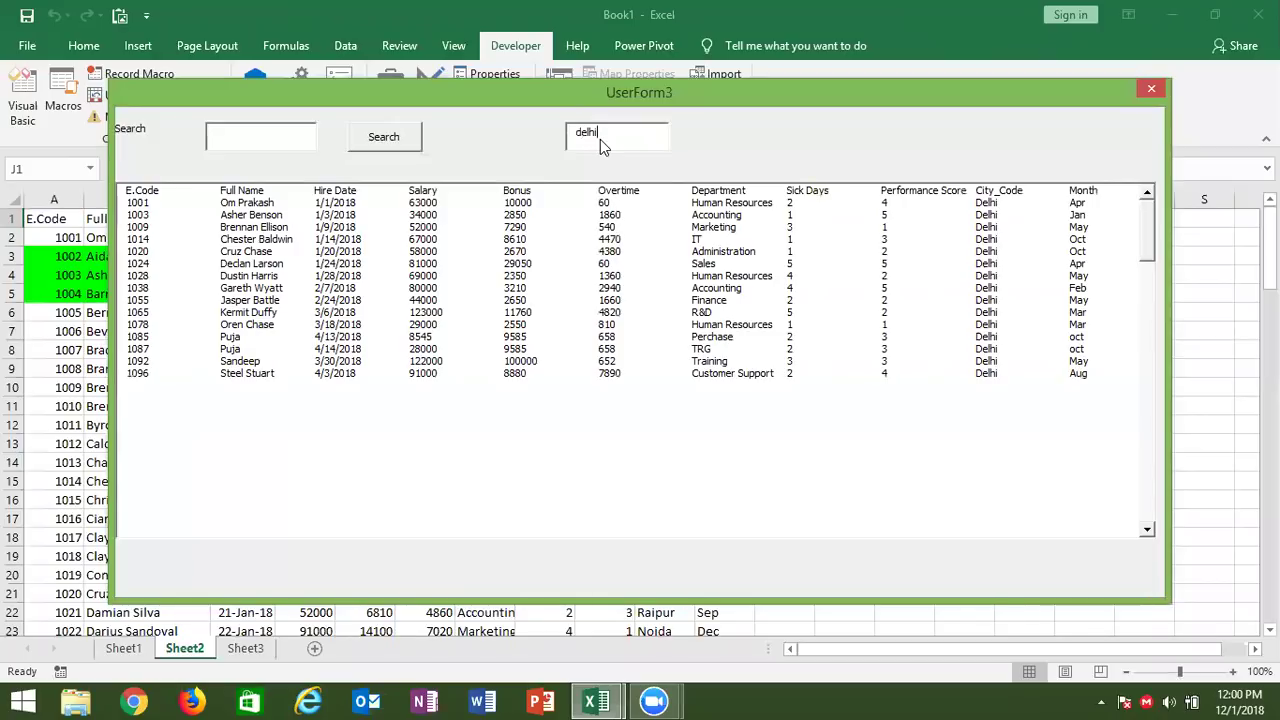
key("BackSpace")
key("BackSpace")
key("BackSpace")
type("new")
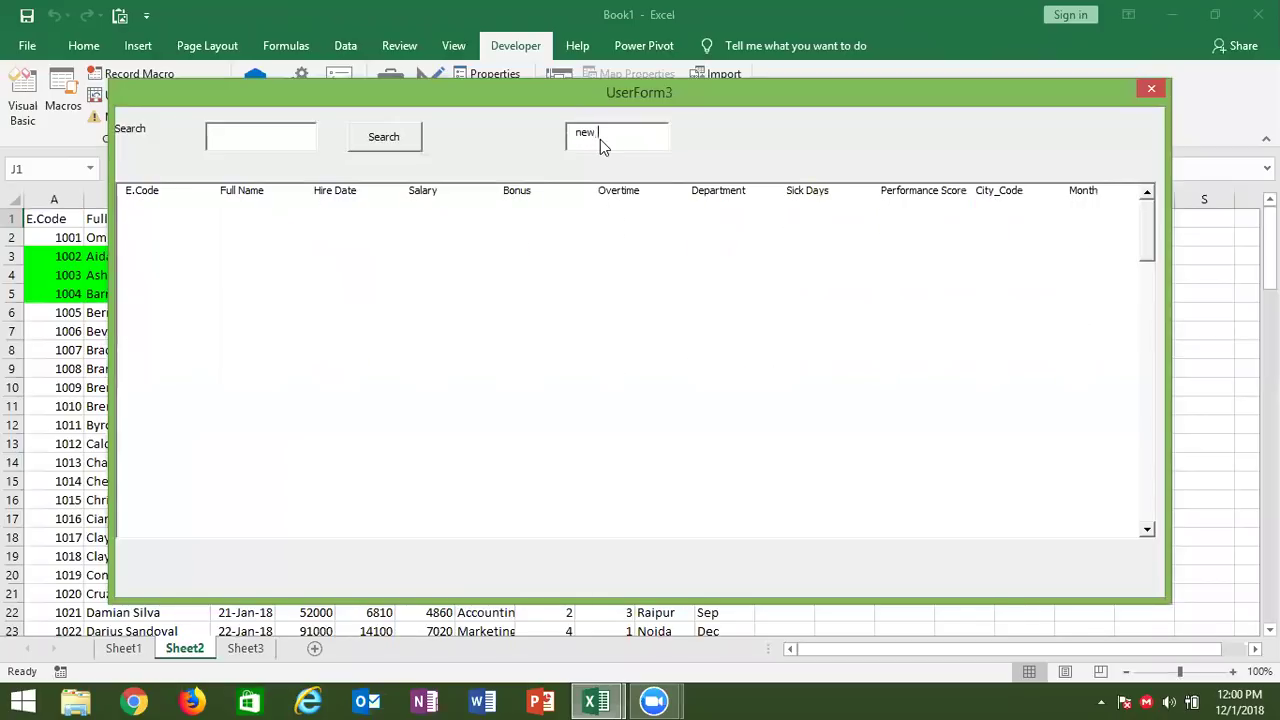
type("delh")
type("i")
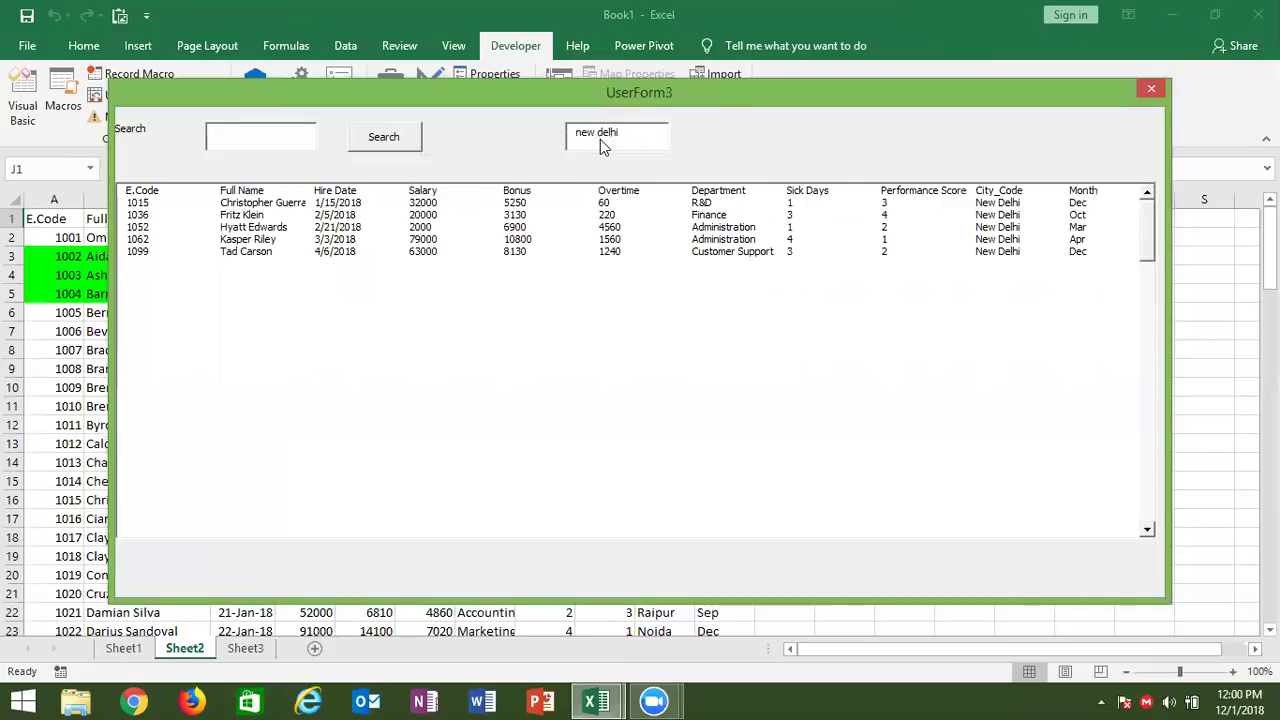
key("BackSpace")
key("BackSpace")
key("BackSpace")
type("pune")
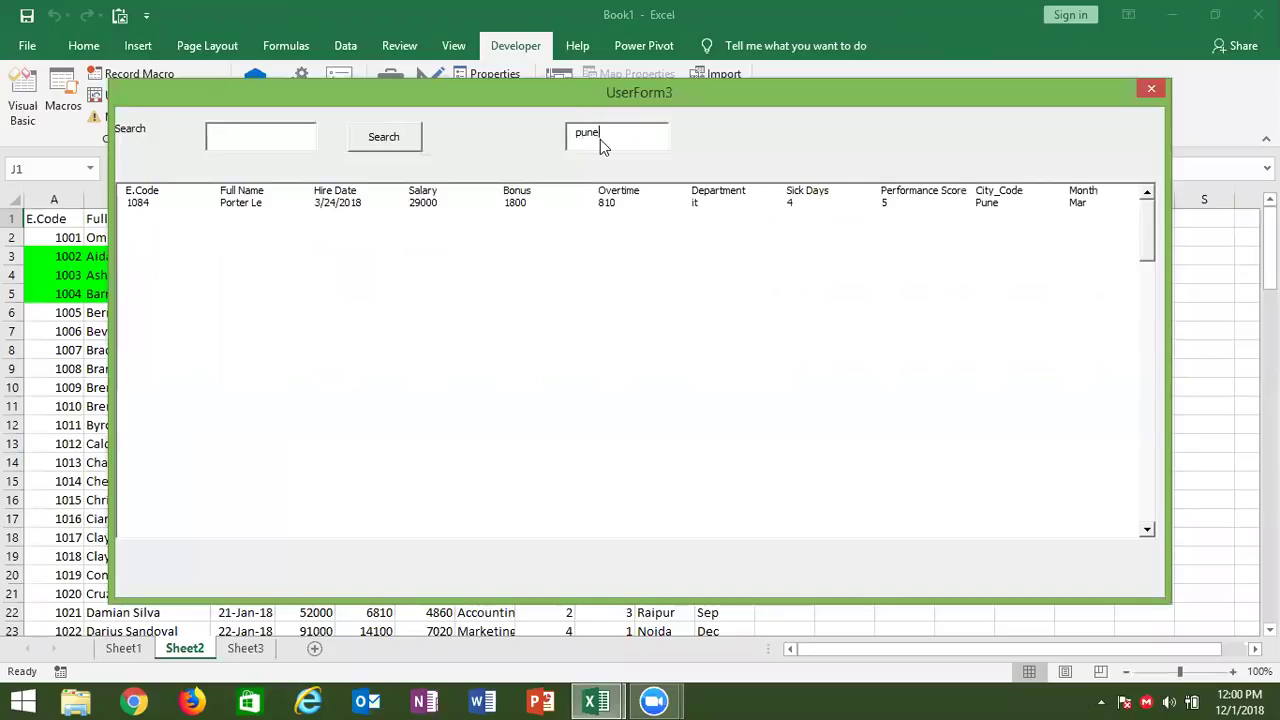
key("BackSpace")
key("BackSpace")
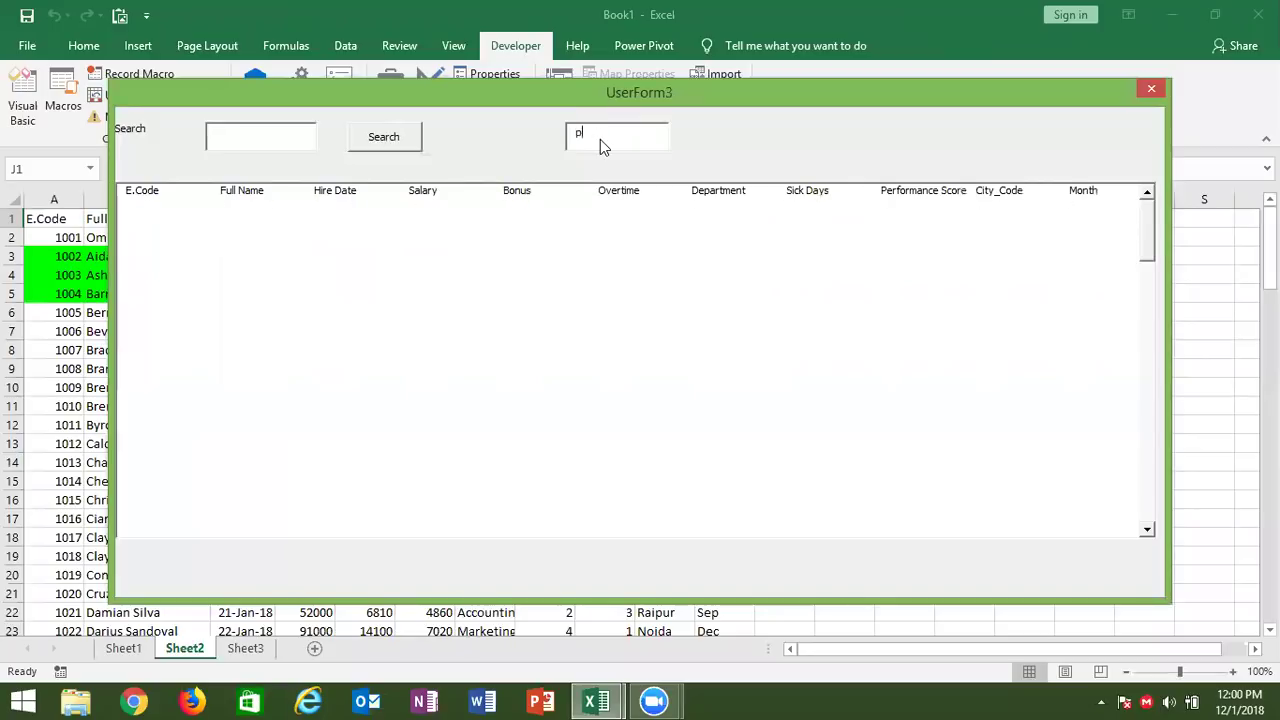
type("atna")
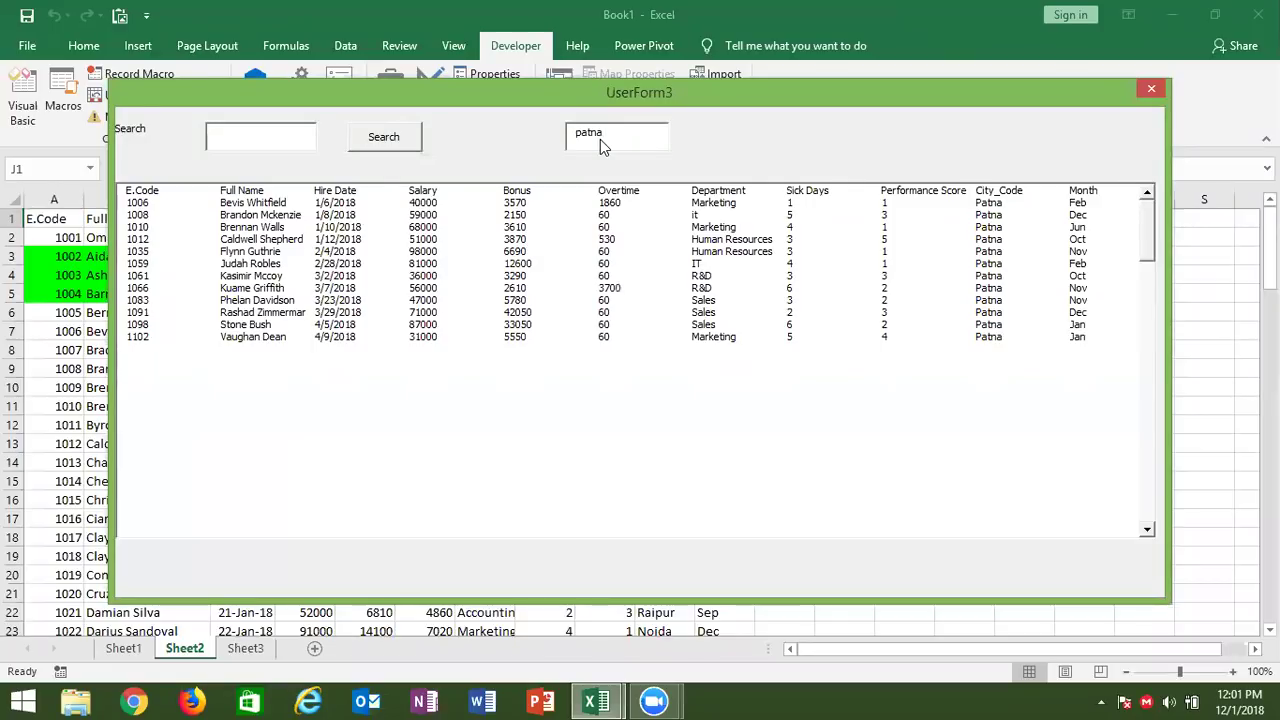
key("BackSpace")
key("BackSpace")
key("BackSpace")
key("BackSpace")
key("BackSpace")
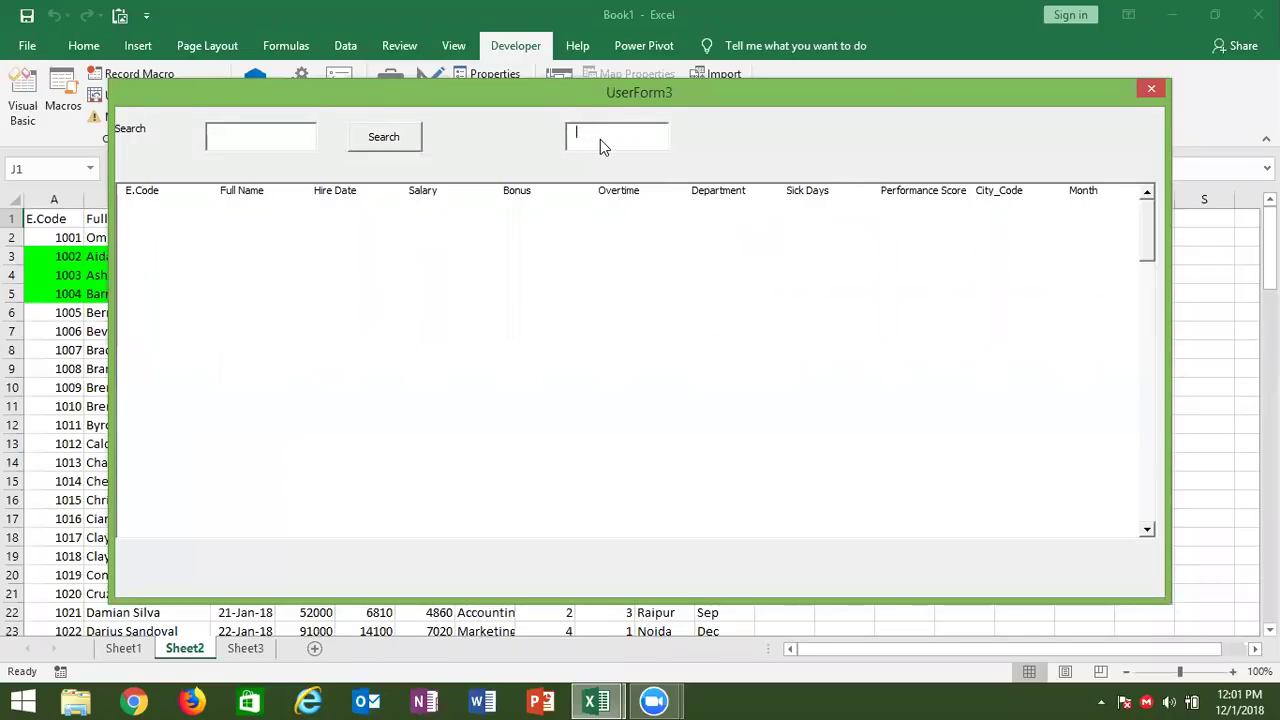
type("delhi")
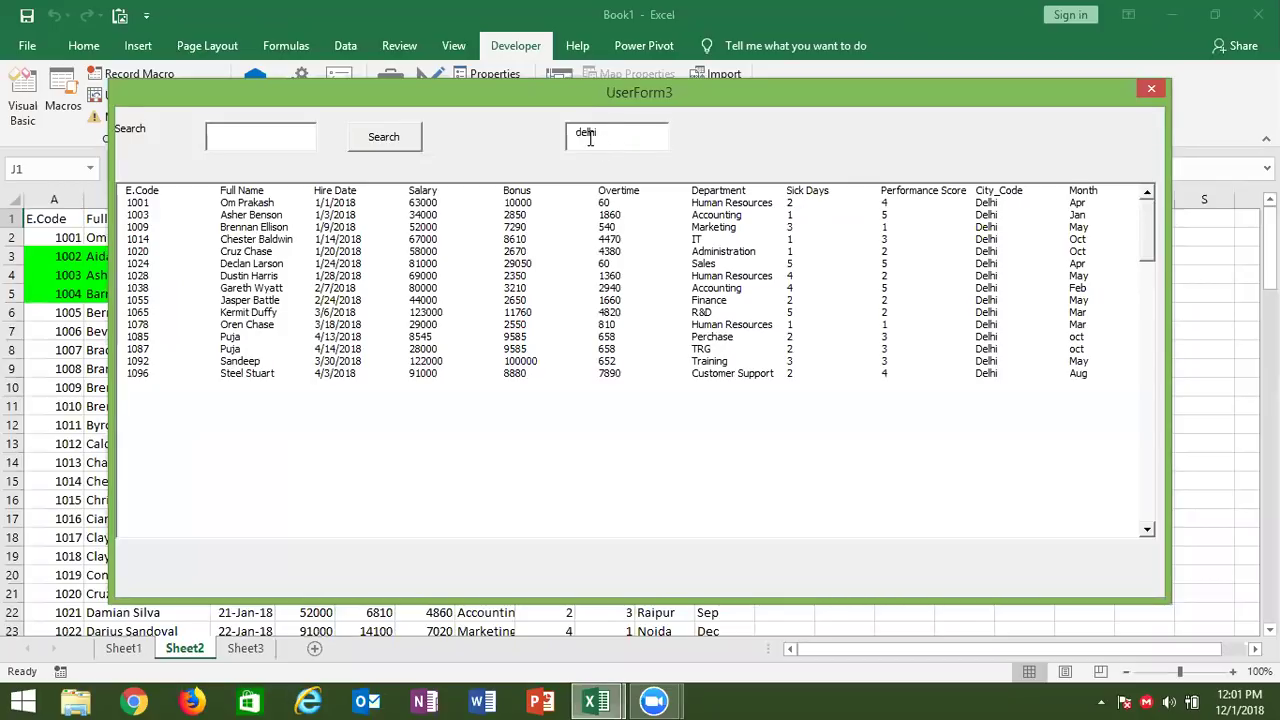
- Search for 'new delhi', then 'pune', and select the single Pune employee row, code 1084
double_click(590, 137)
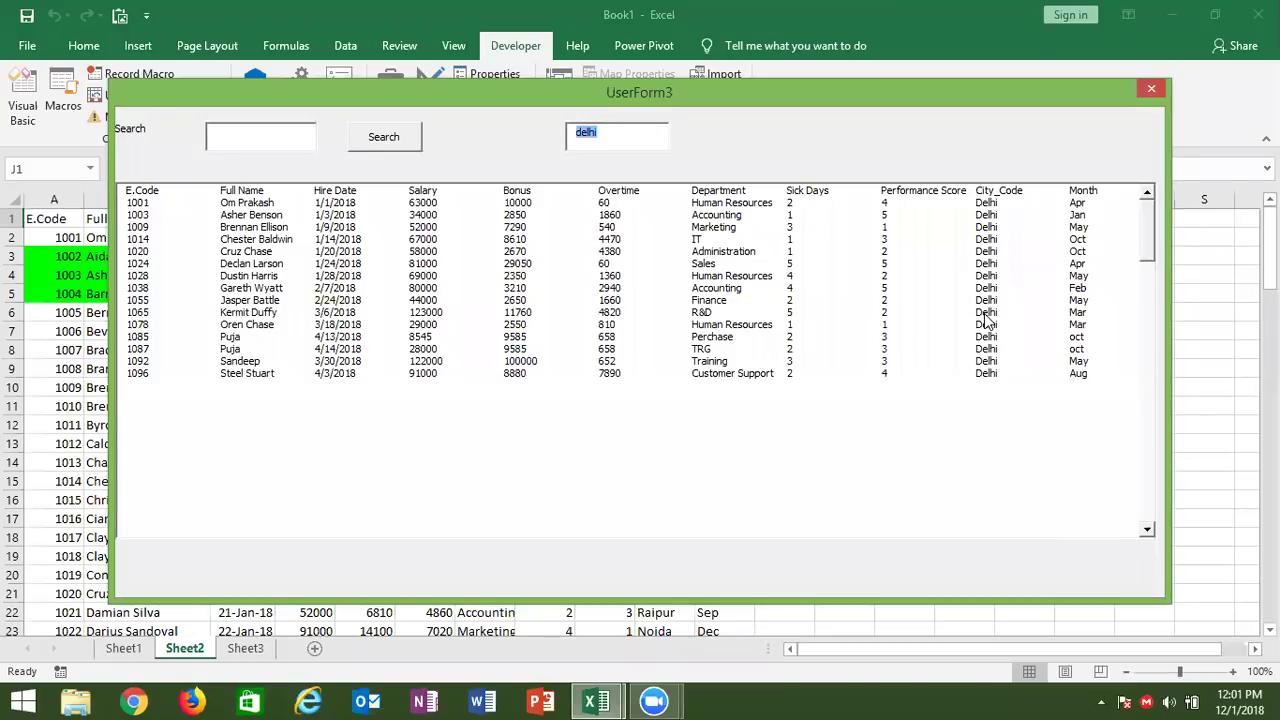
type("new delhi")
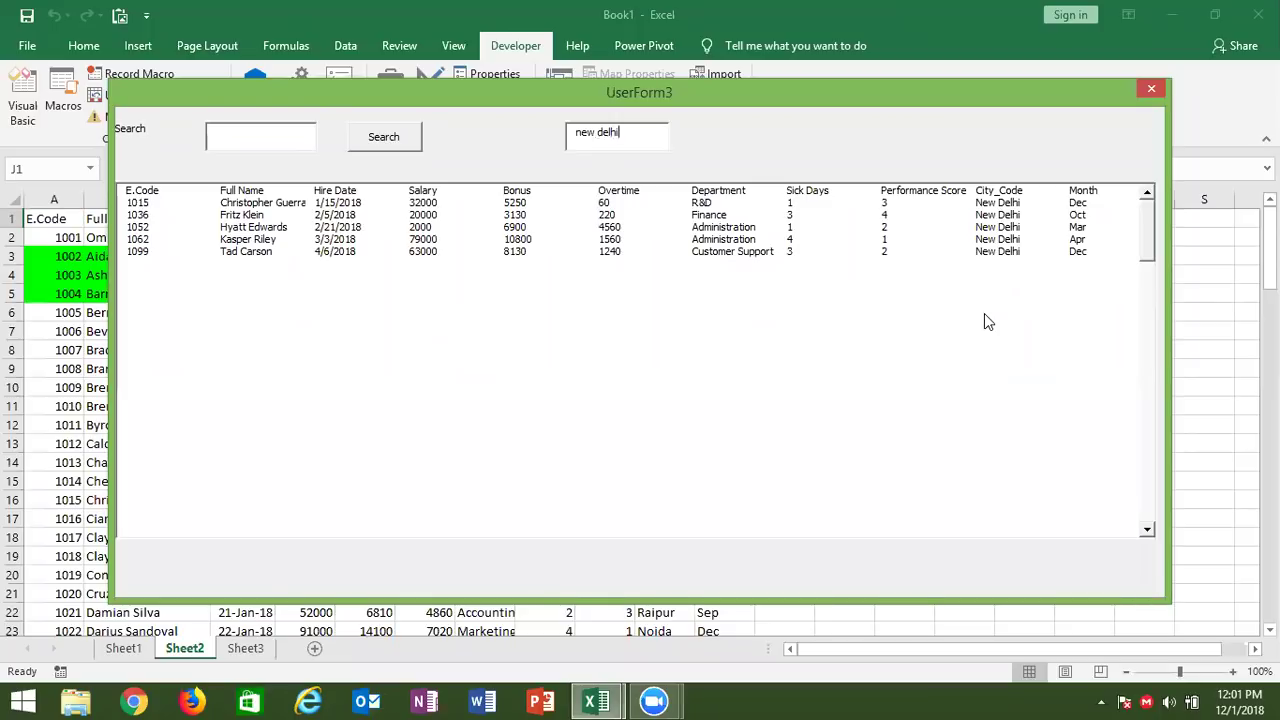
key("BackSpace")
key("BackSpace")
key("BackSpace")
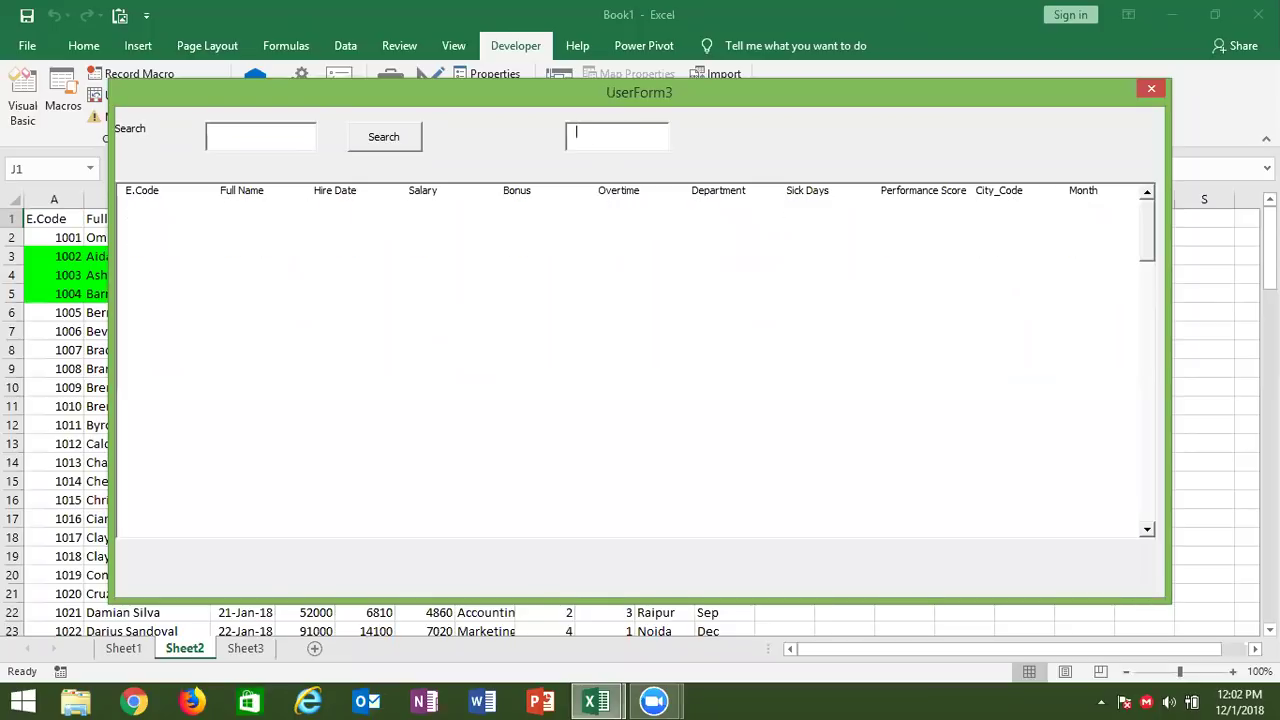
type("pune")
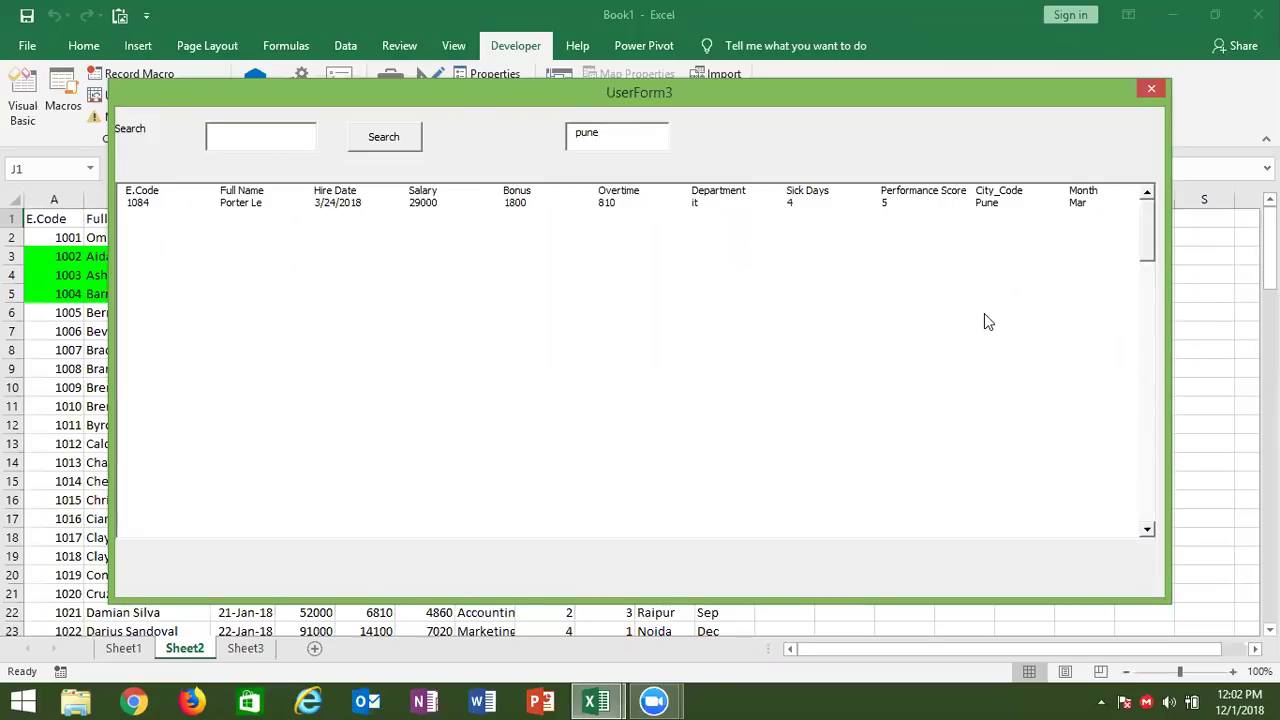
left_click(528, 204)
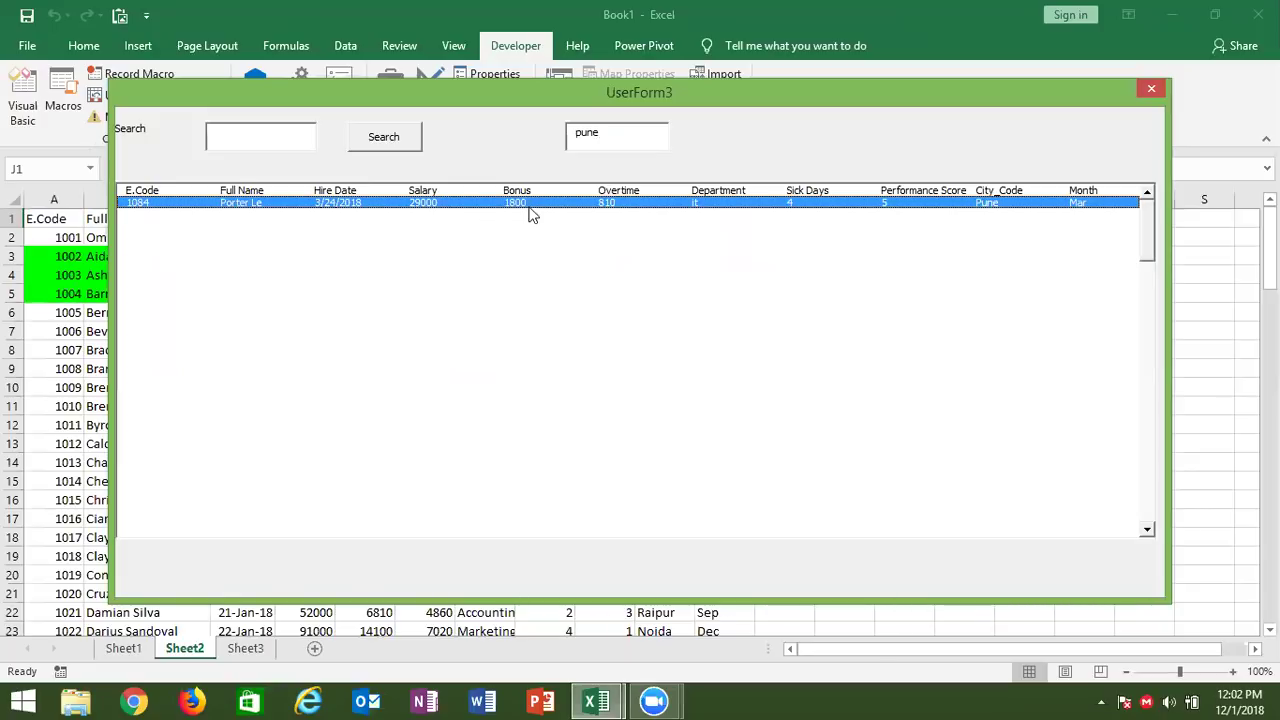
left_click(533, 205)
left_click(533, 206)
- Close UserForm3, insert a new UserForm4 and enlarge it to a height of 318
left_click(1152, 90)
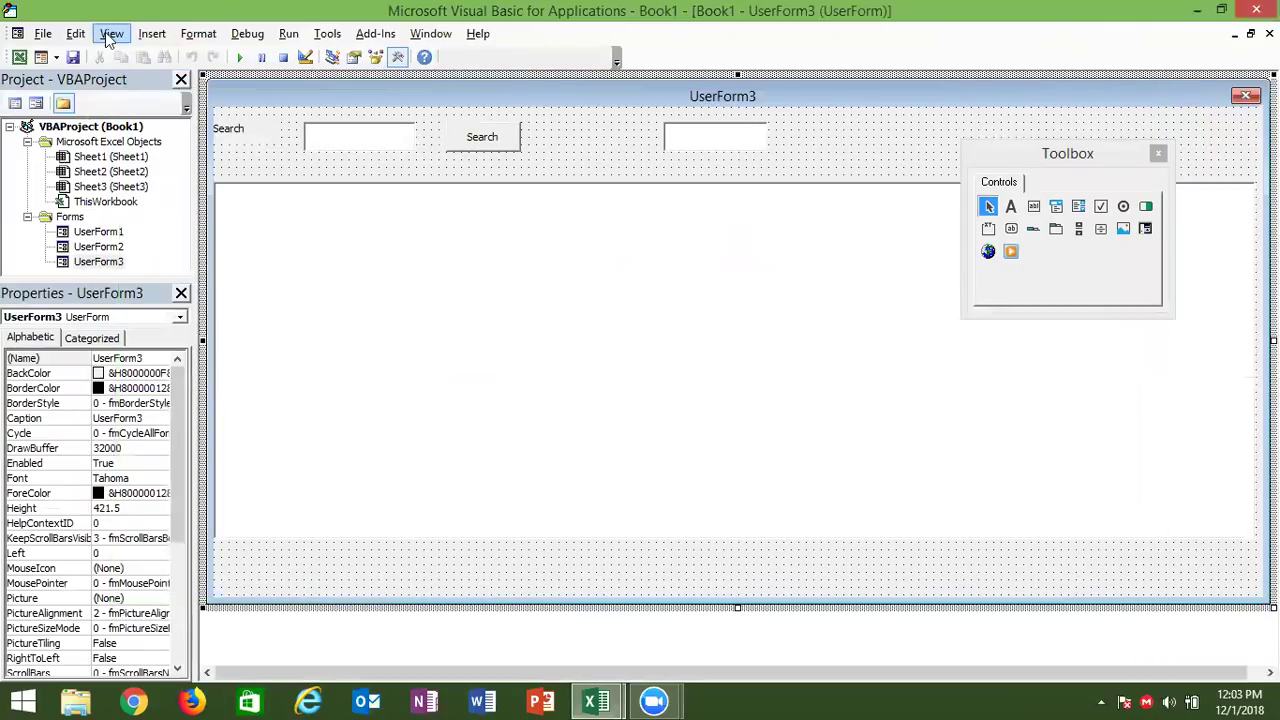
left_click(152, 33)
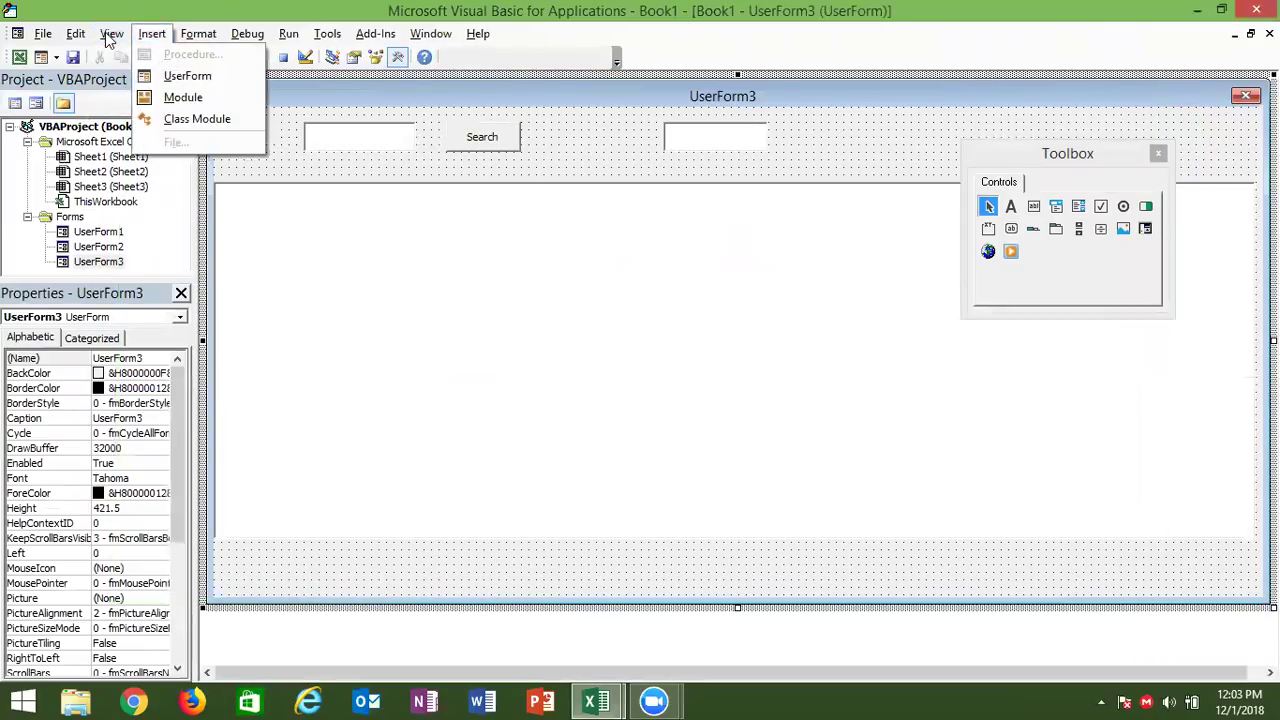
left_click(180, 77)
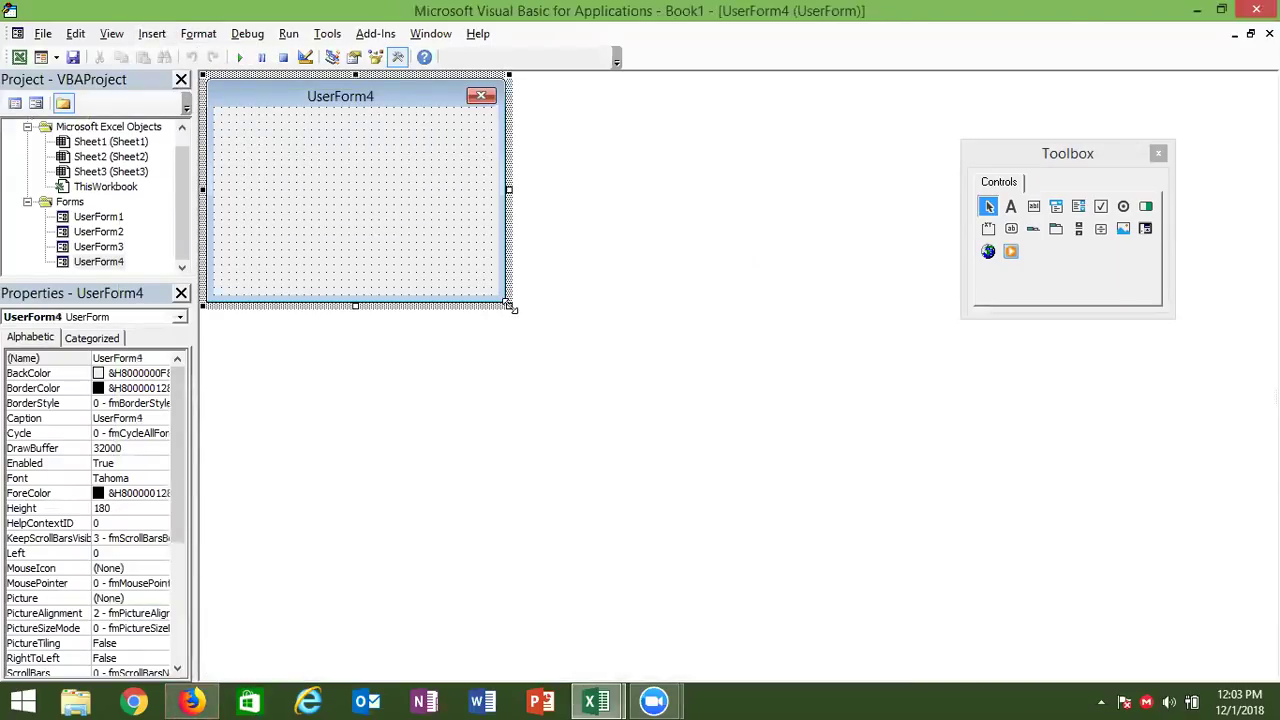
left_click_drag(508, 305, 968, 477)
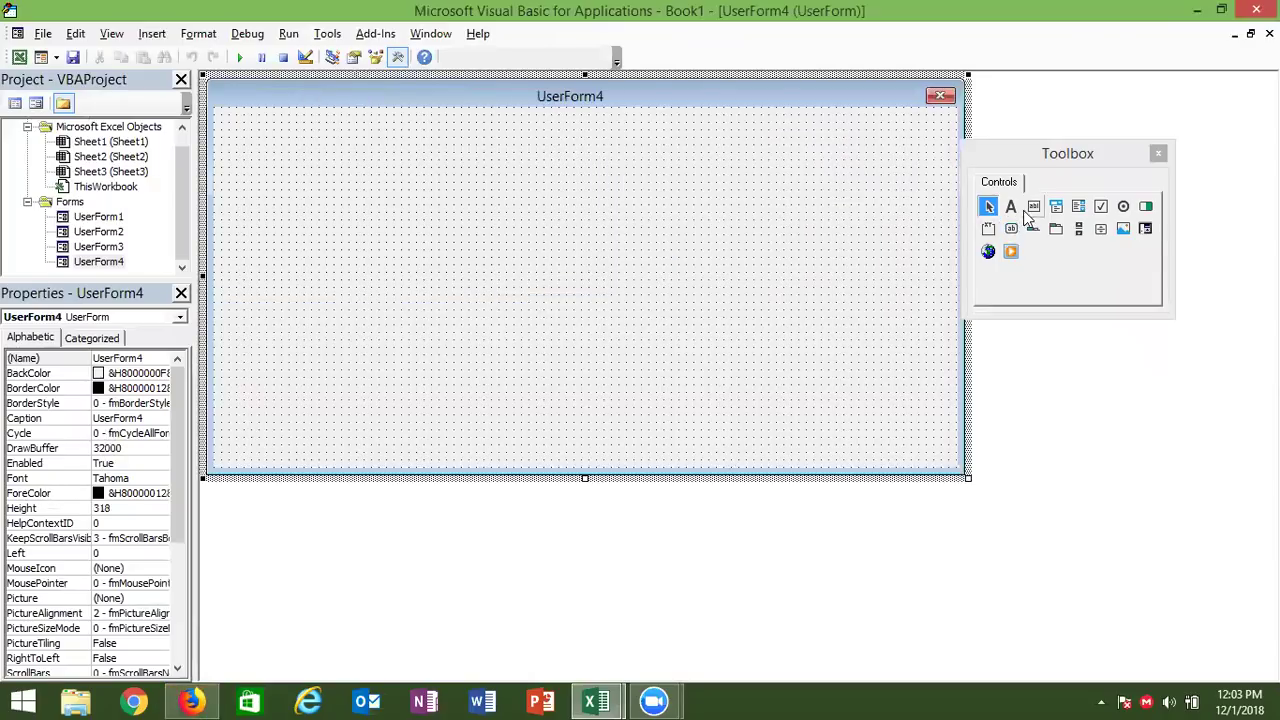
- Draw TextBox1 on UserForm4 and position it in the form's top-left corner
left_click(1031, 208)
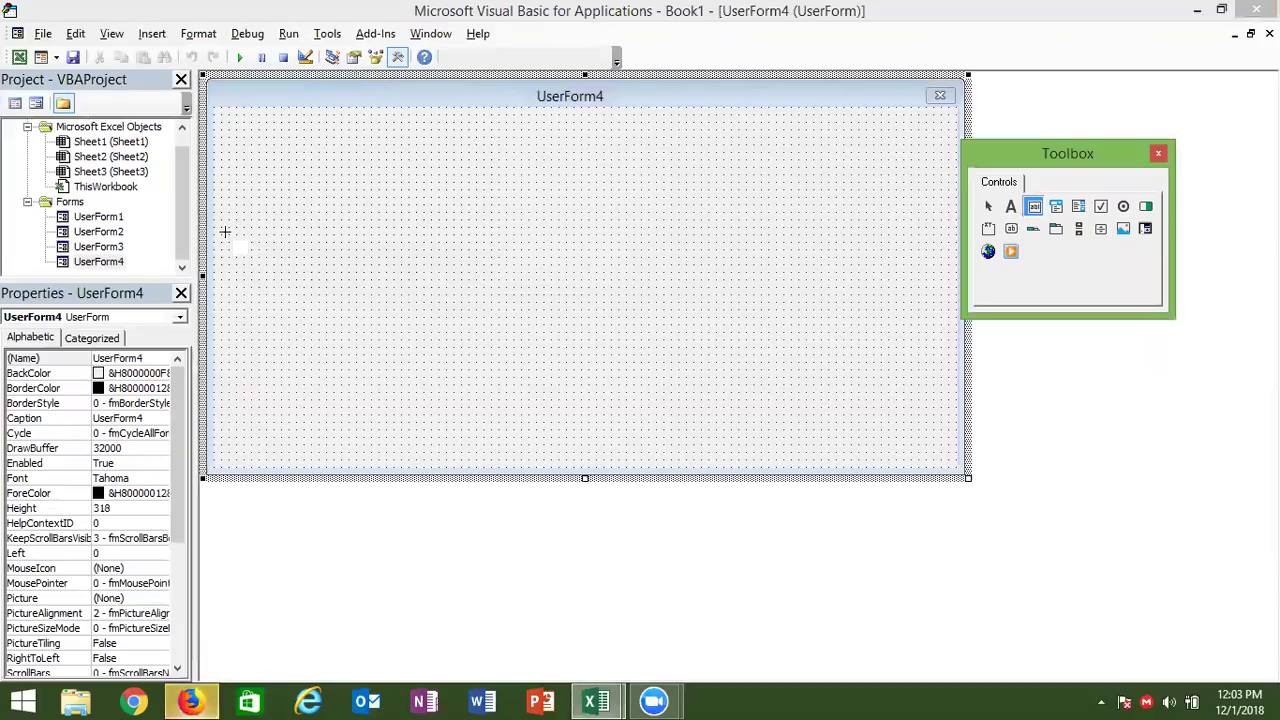
left_click_drag(217, 193, 361, 231)
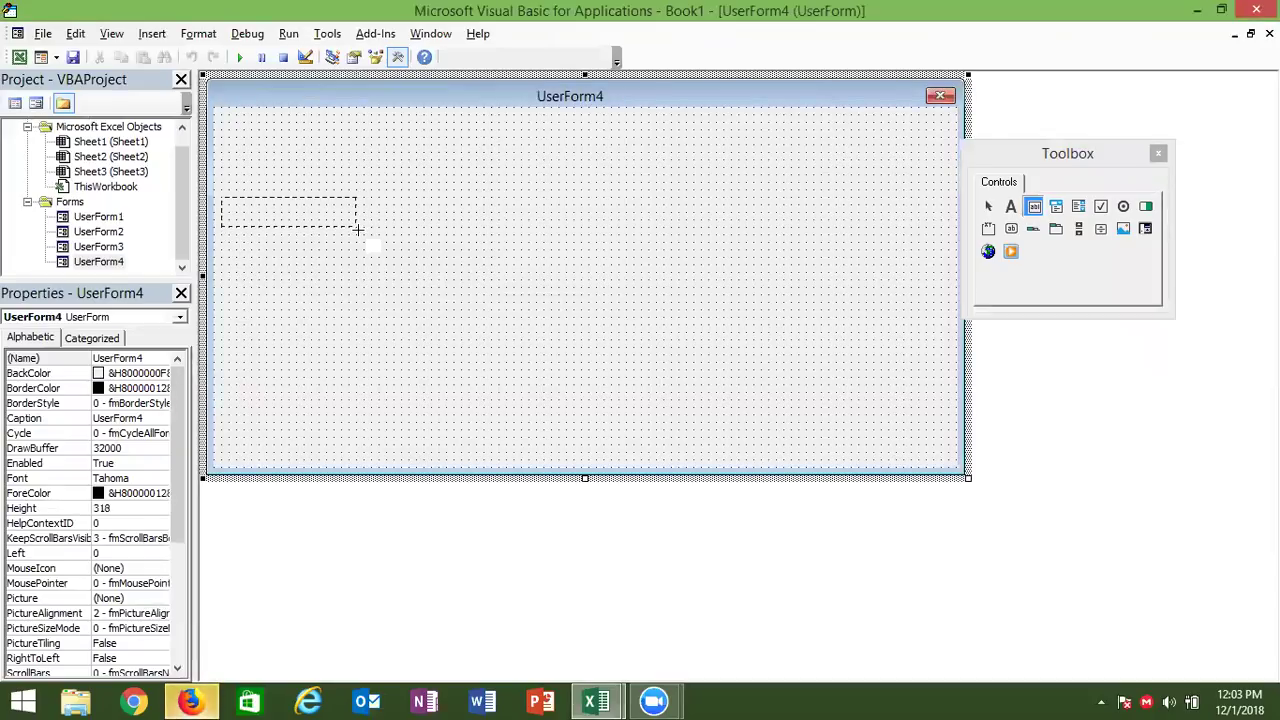
left_click_drag(336, 222, 338, 174)
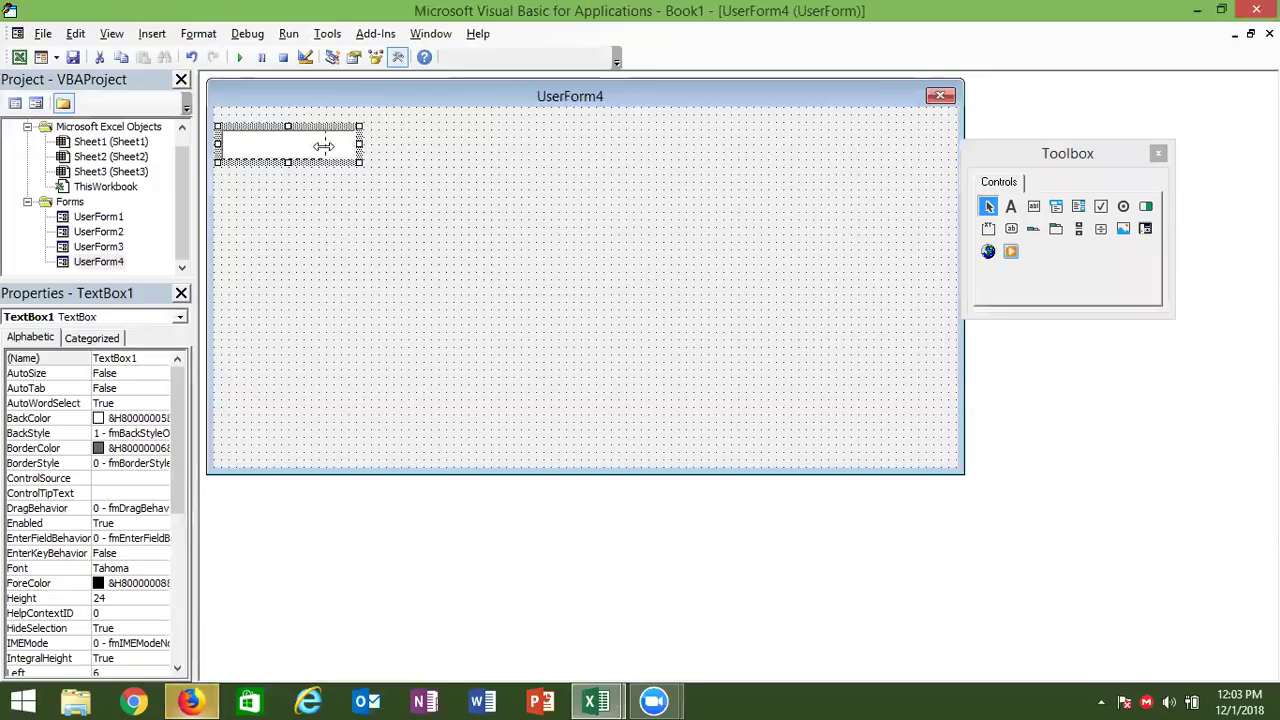
left_click(309, 231)
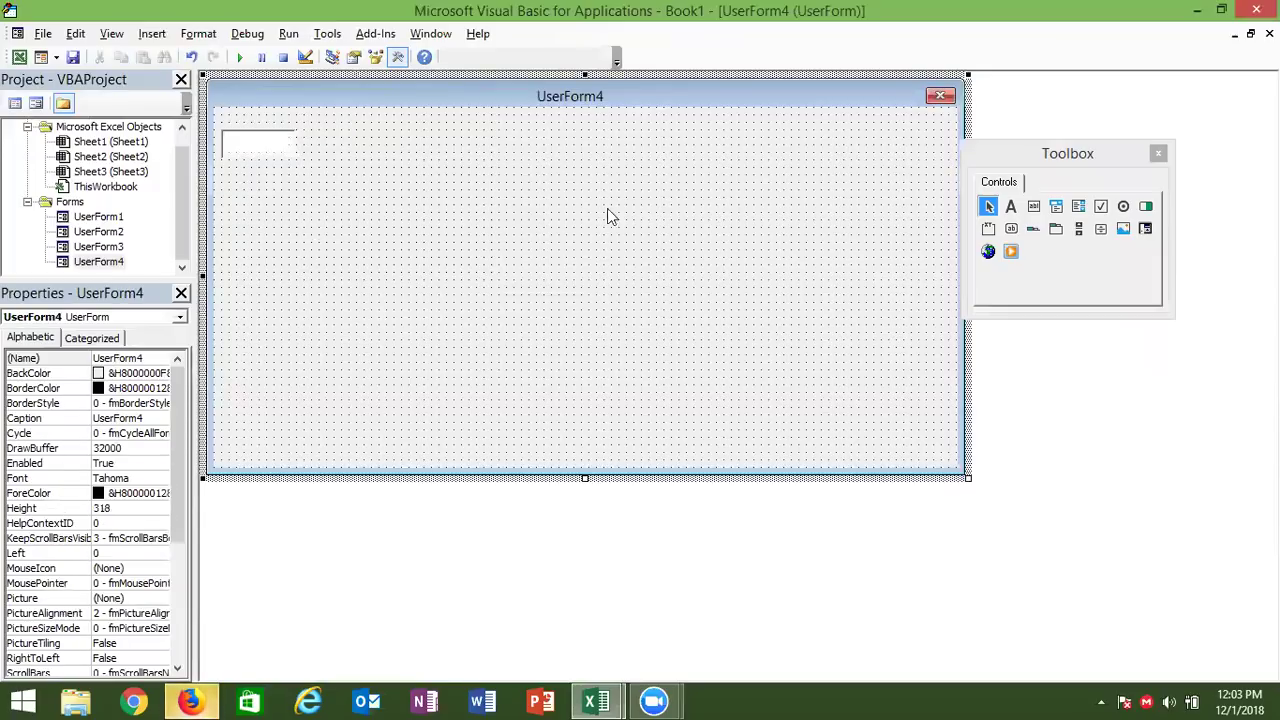
- Draw a second text box below TextBox1 and copy it rightward to build a row
left_click(1034, 207)
mouse_move(222, 228)
left_mouse_down()
mouse_move(480, 281)
mouse_move(491, 267)
mouse_move(632, 267)
left_mouse_up()
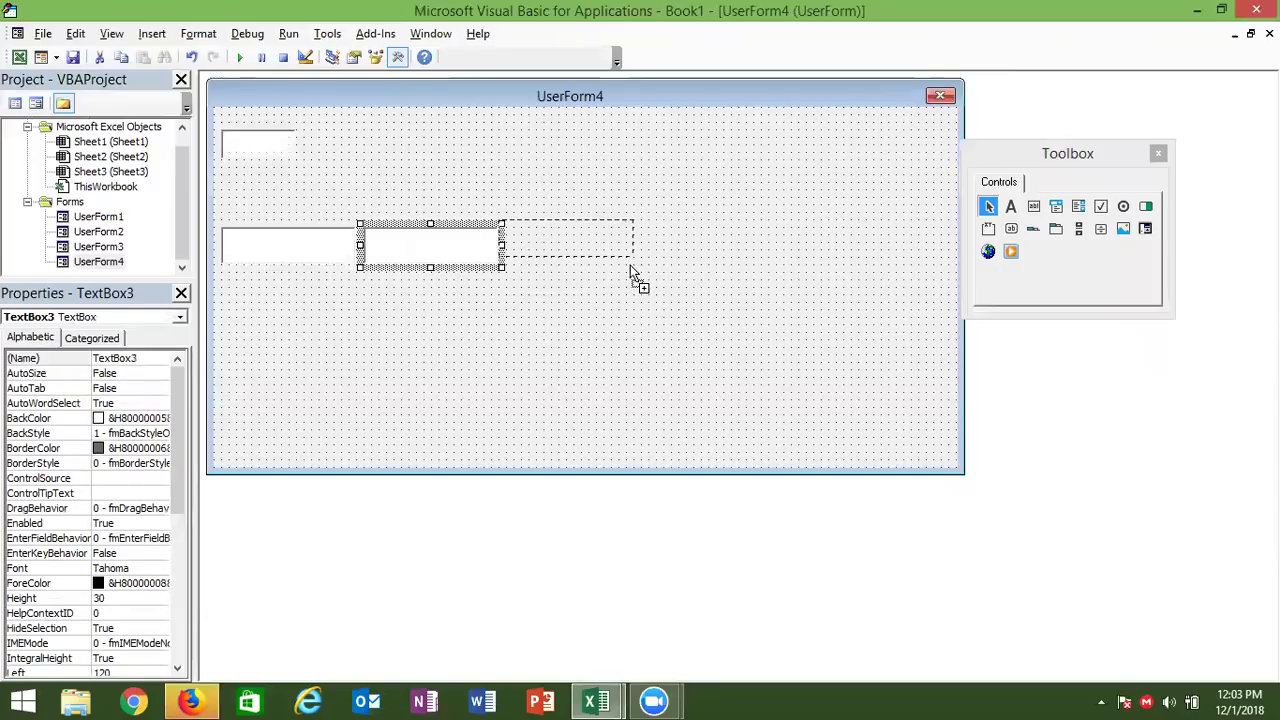
left_click_drag(632, 267, 935, 272)
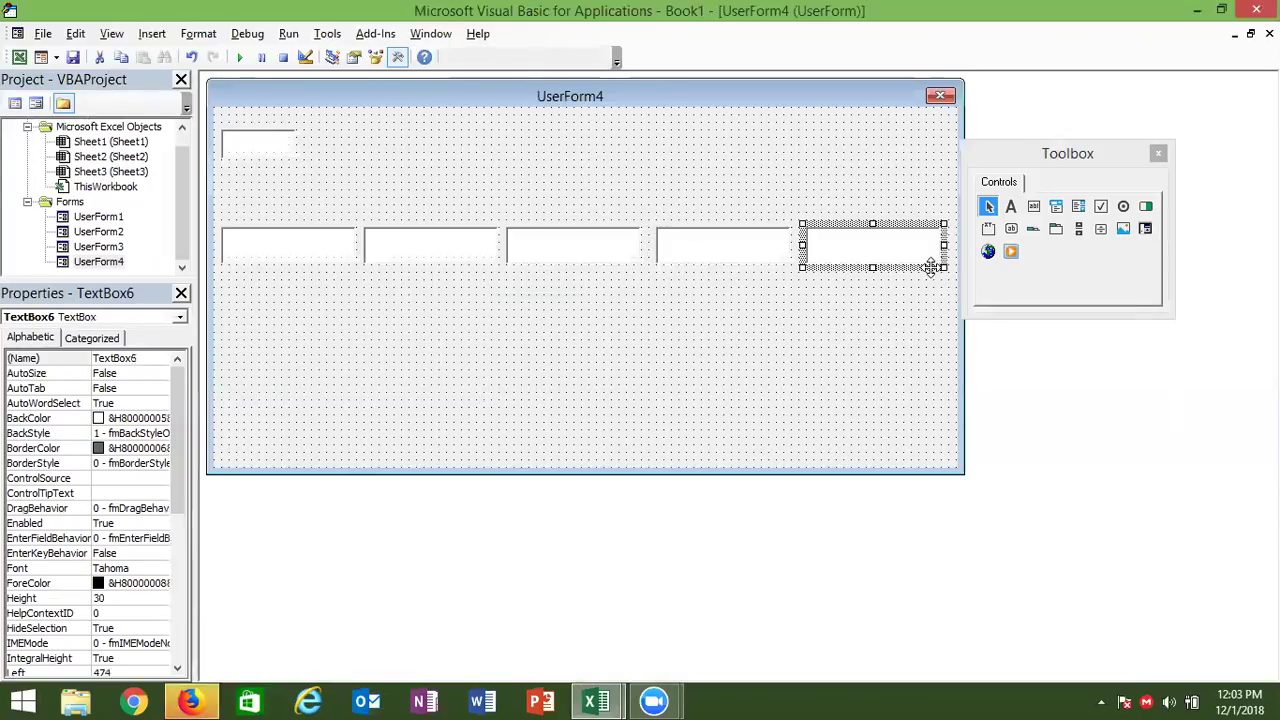
- Duplicate the row of five text boxes beneath the original, then reopen UserForm3's design
left_click(783, 257, "ctrl")
left_click(625, 257, "ctrl")
left_click(362, 253, "ctrl")
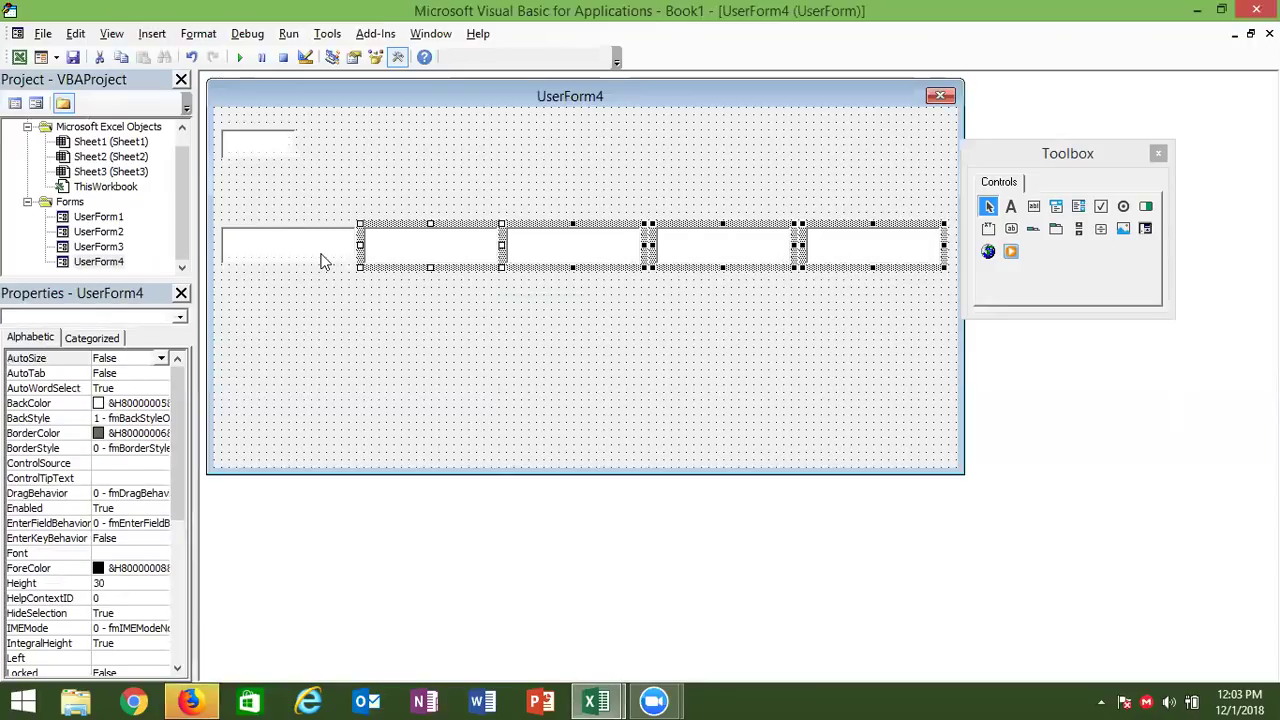
left_click(322, 256, "ctrl")
left_click_drag(372, 268, 379, 332)
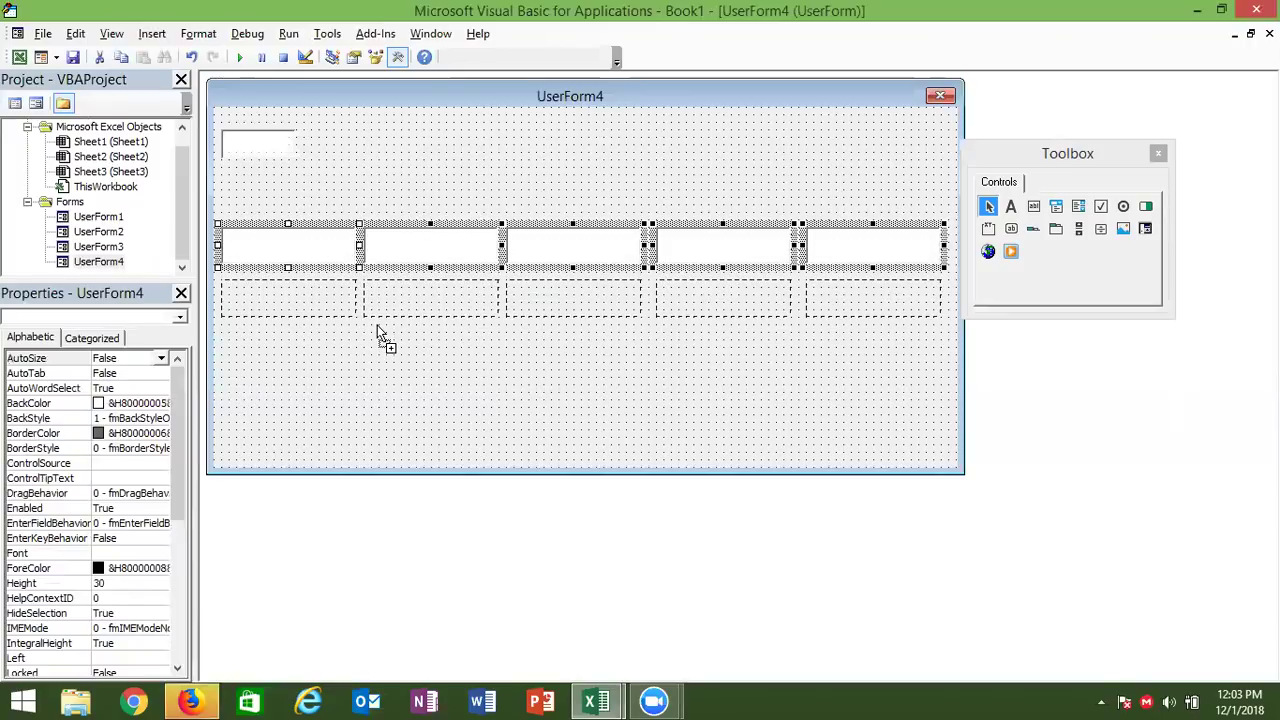
left_click_drag(379, 332, 376, 330)
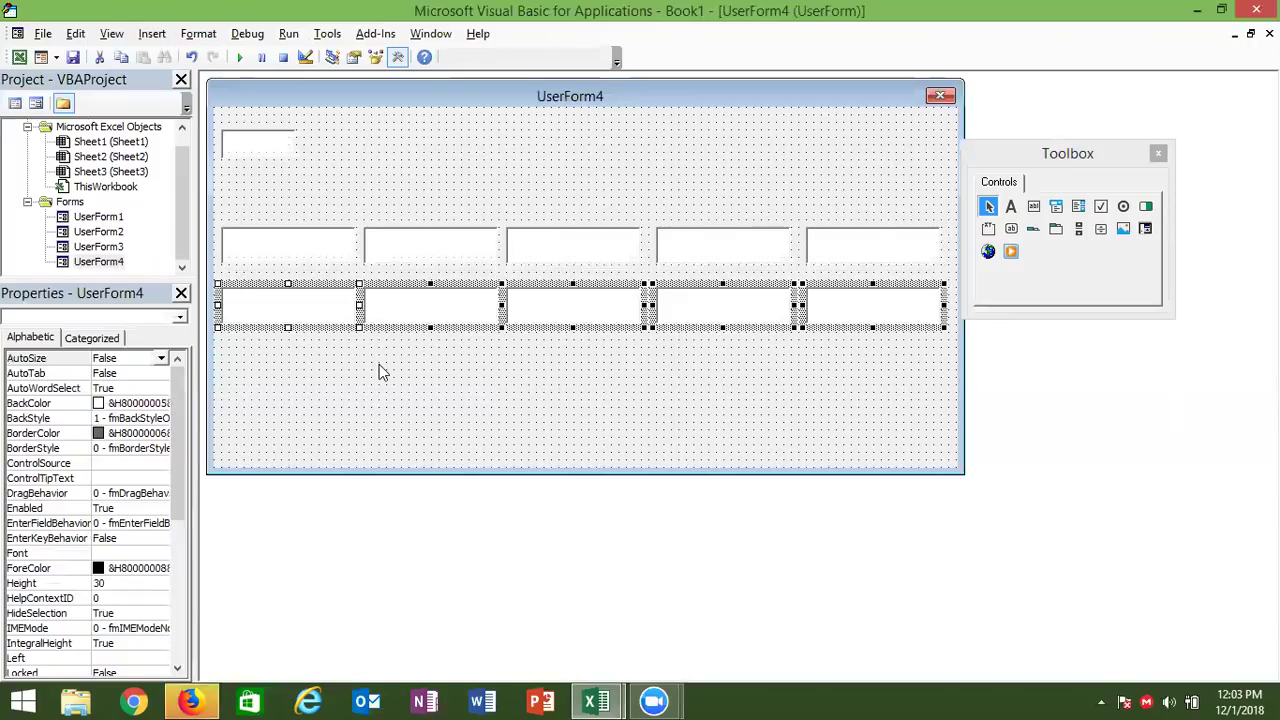
left_click(379, 369)
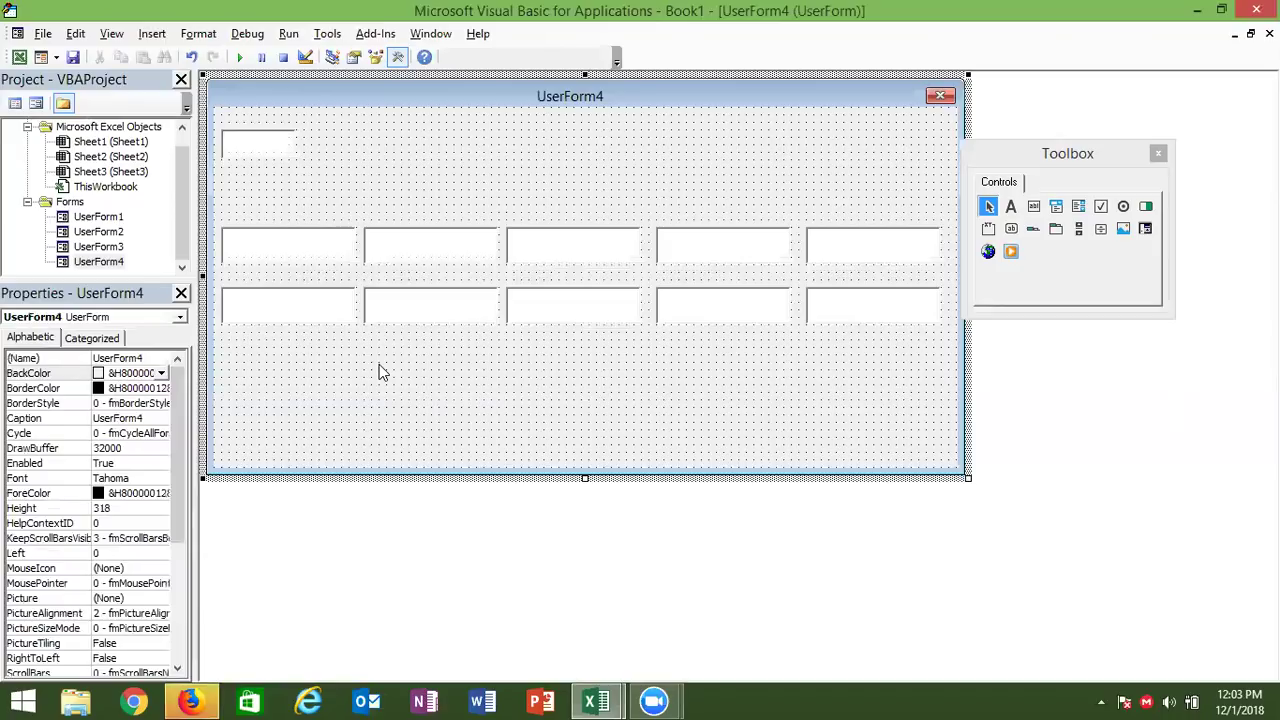
double_click(112, 247)
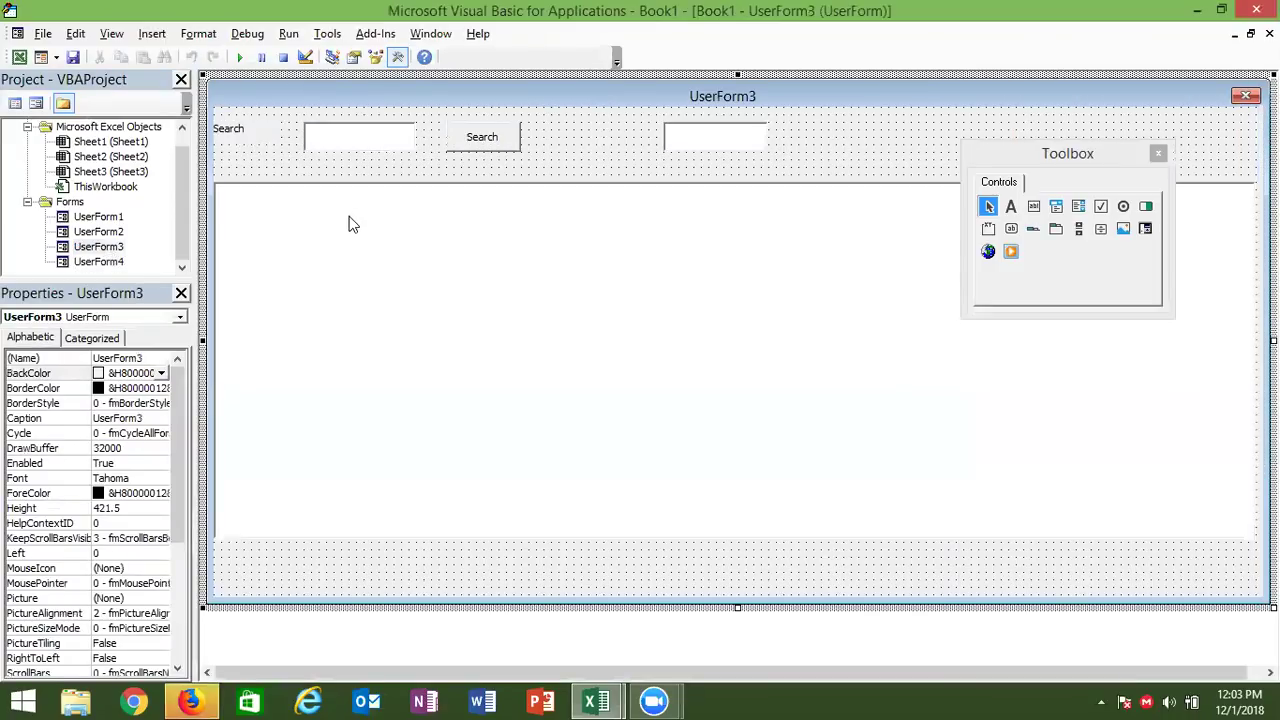
- Check column A of the Sheet2 data in Excel, then reopen UserForm4 and select TextBox1
left_click(349, 224)
key("alt+Tab")
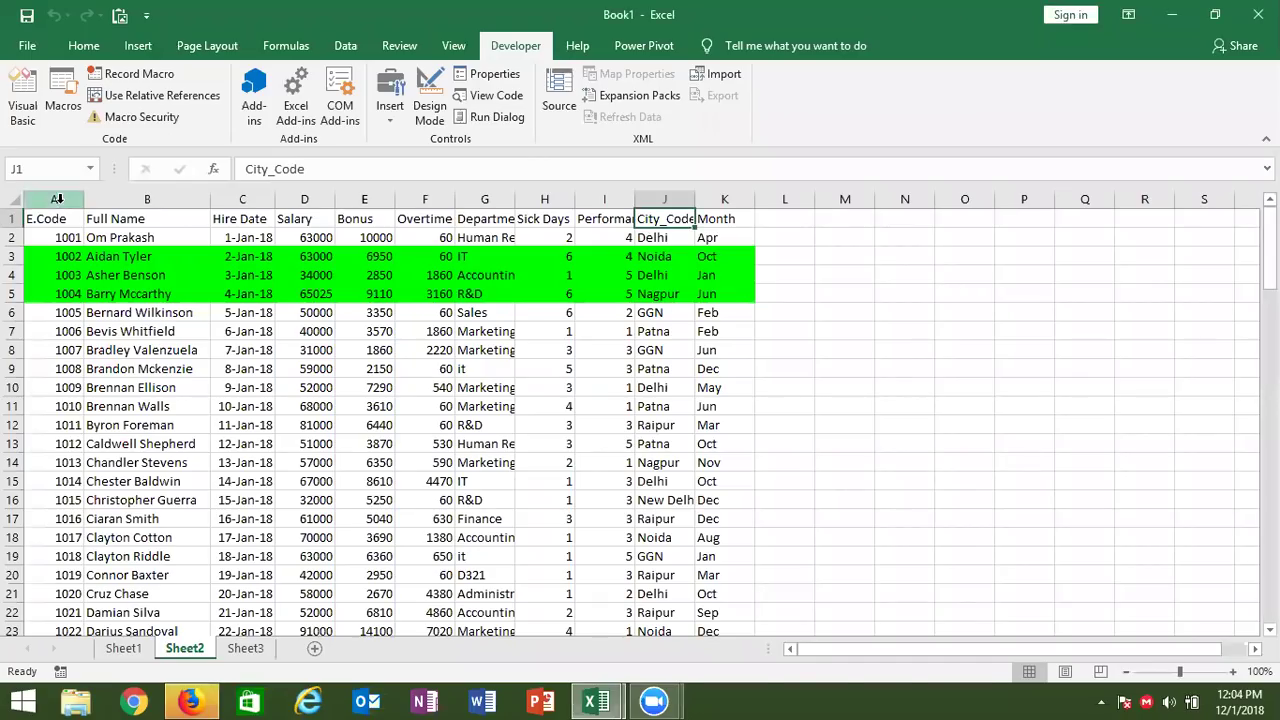
left_click(57, 199)
key("alt+Tab")
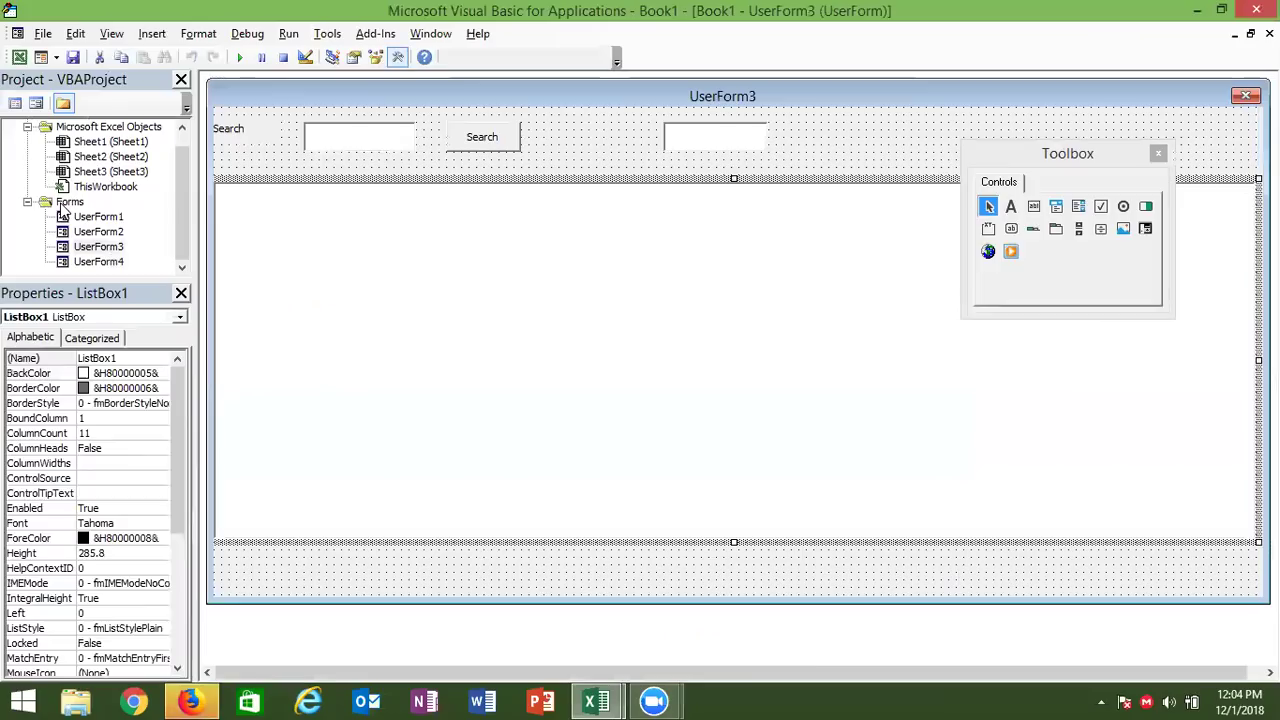
double_click(110, 262)
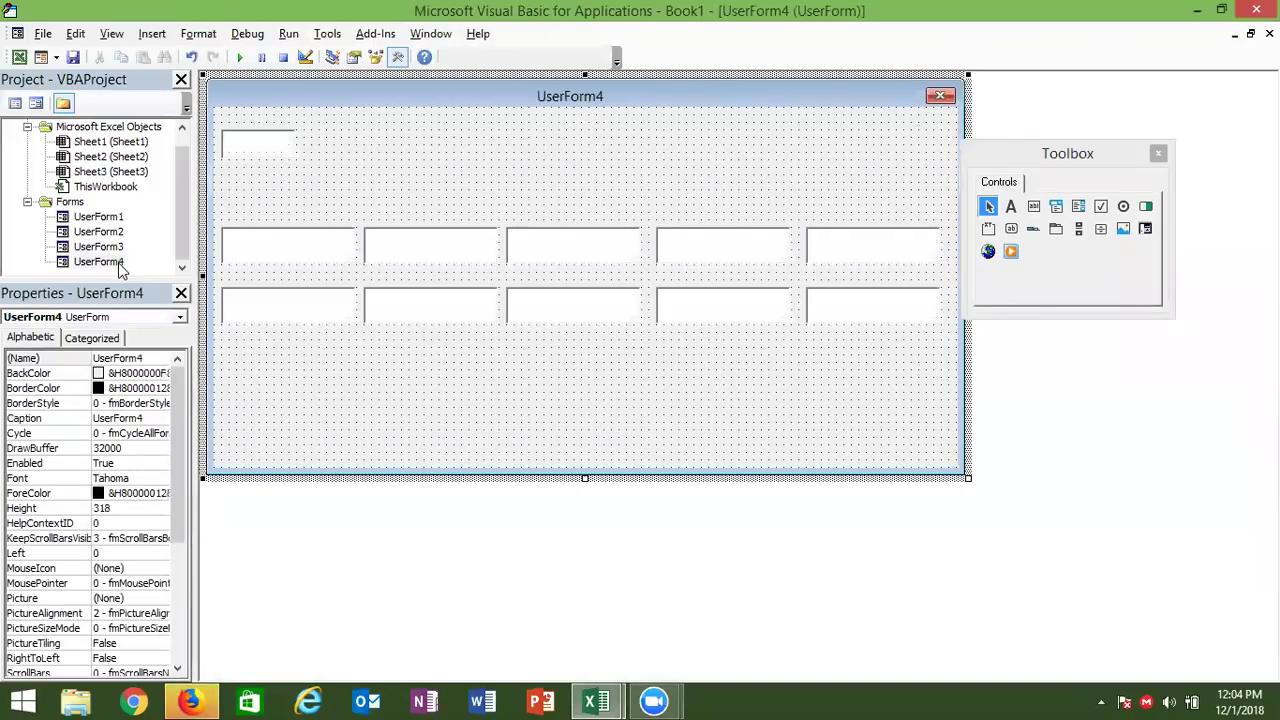
left_click(270, 148)
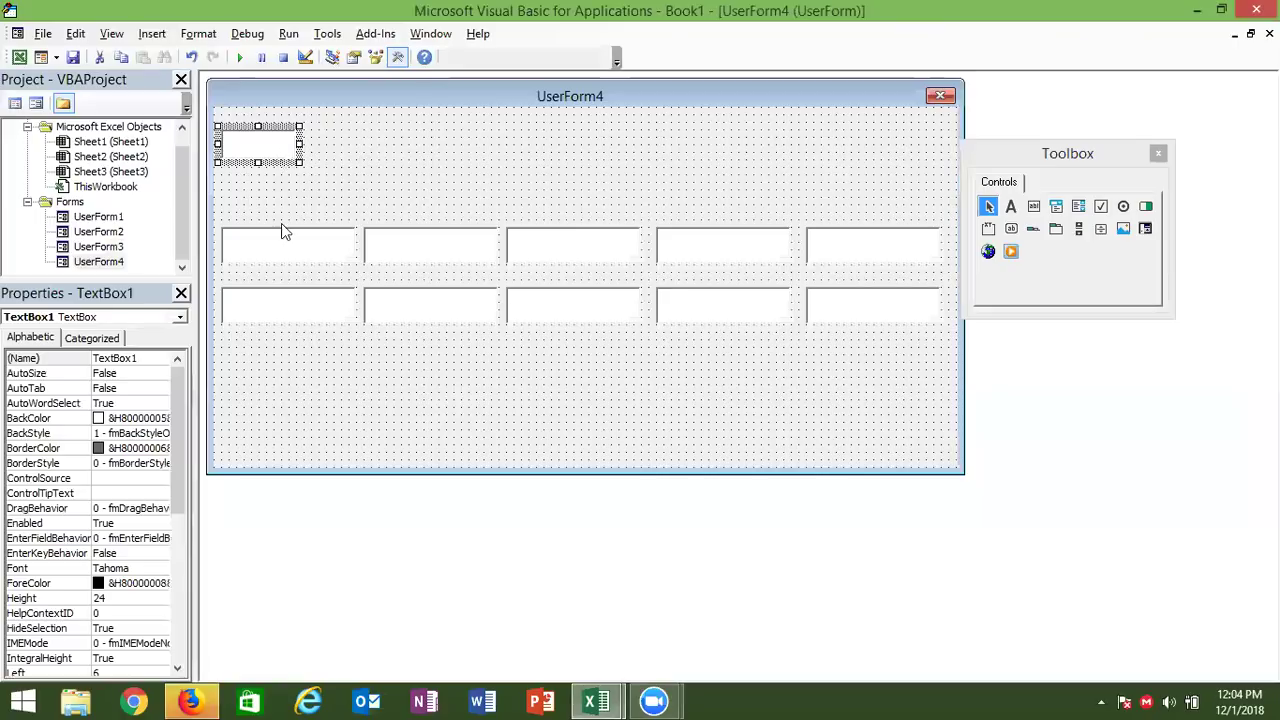
- Inspect TextBox2 and TextBox10 on UserForm4, then reopen UserForm3's design
left_click(280, 251)
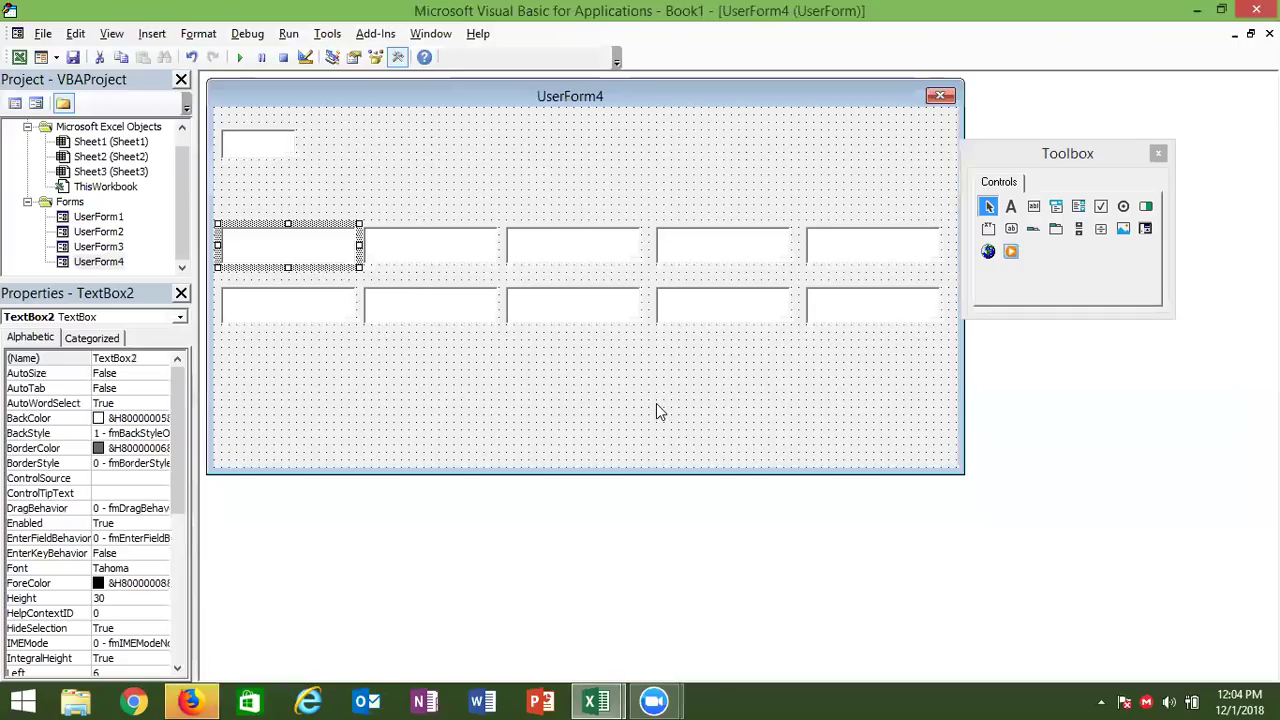
left_click(753, 313)
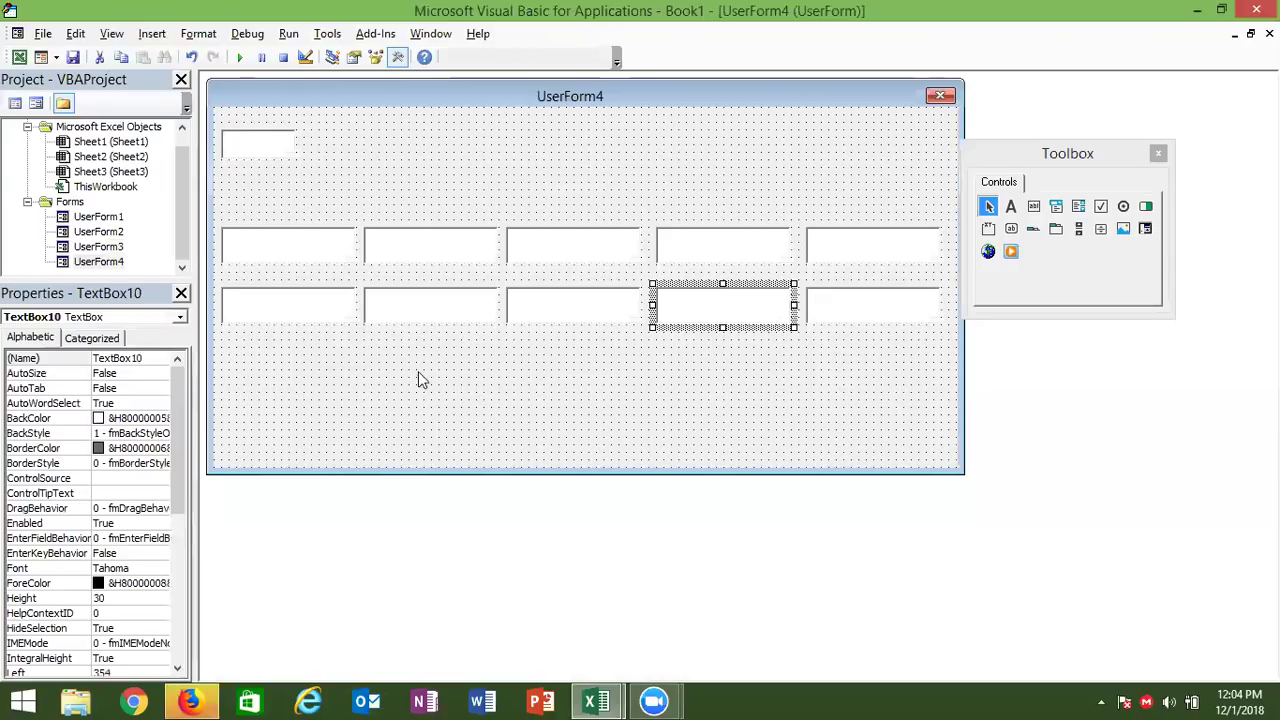
double_click(104, 247)
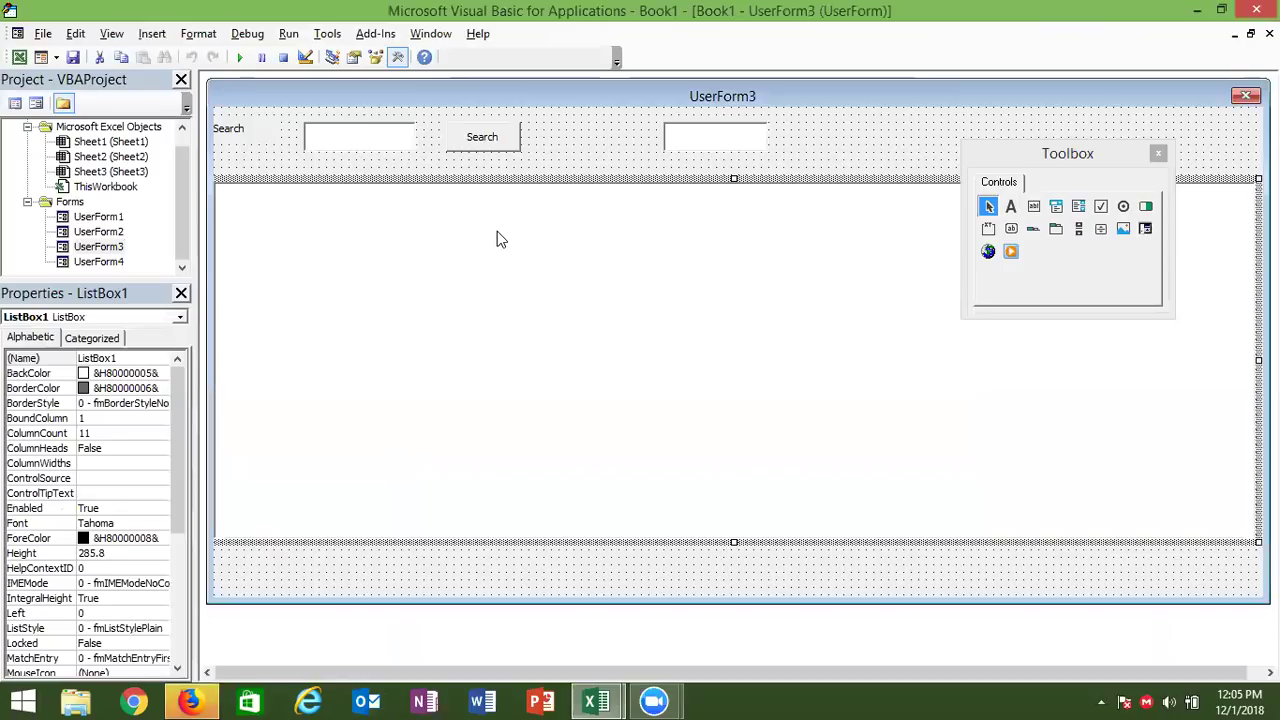
key("F7")
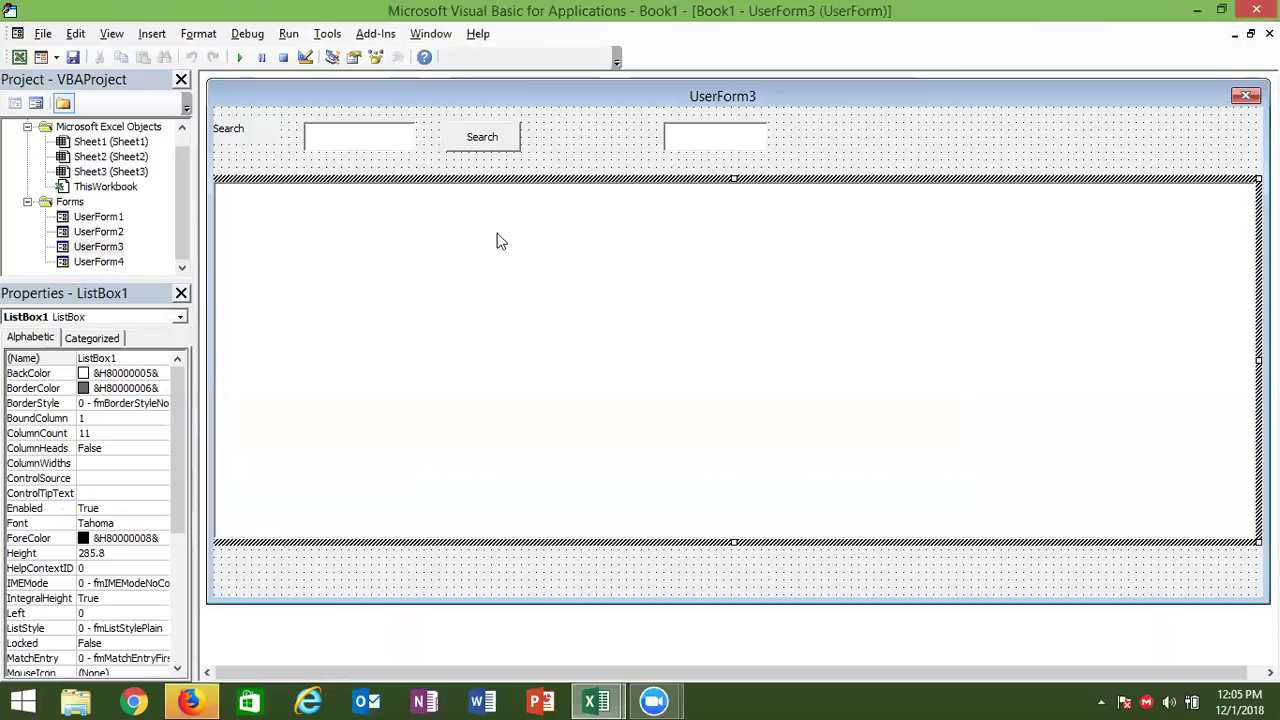
double_click(98, 261)
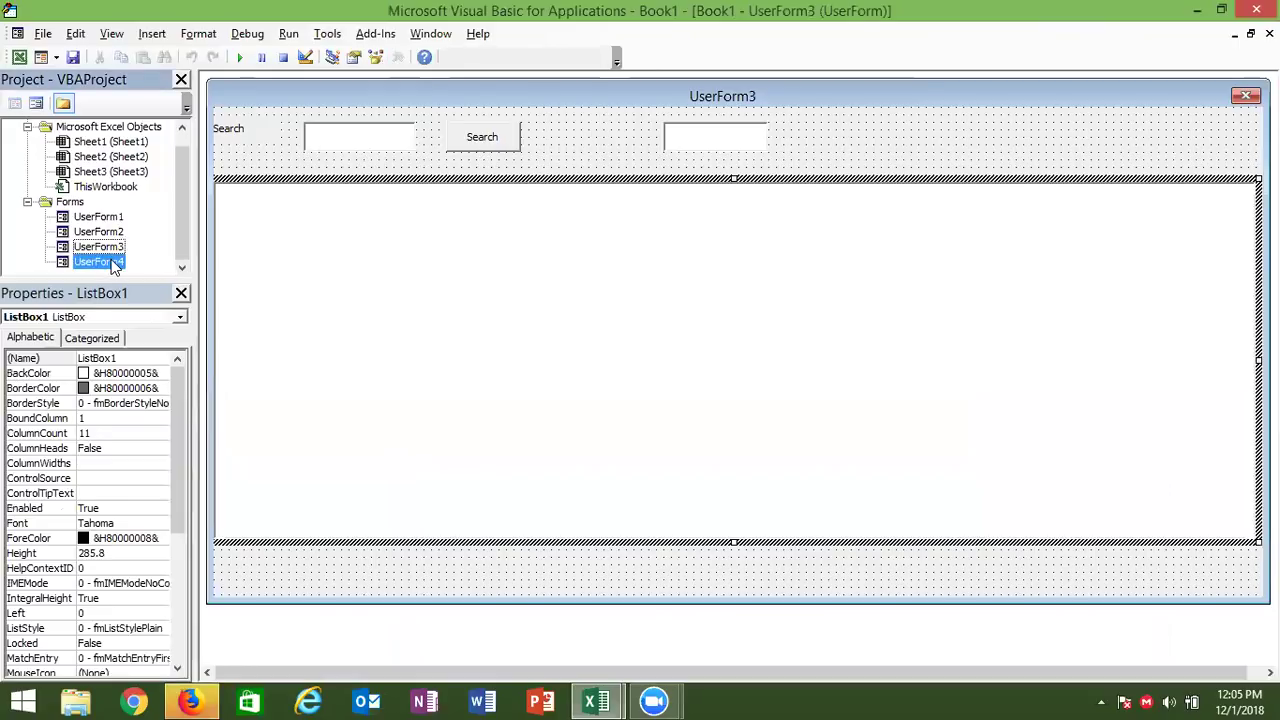
left_click(272, 150)
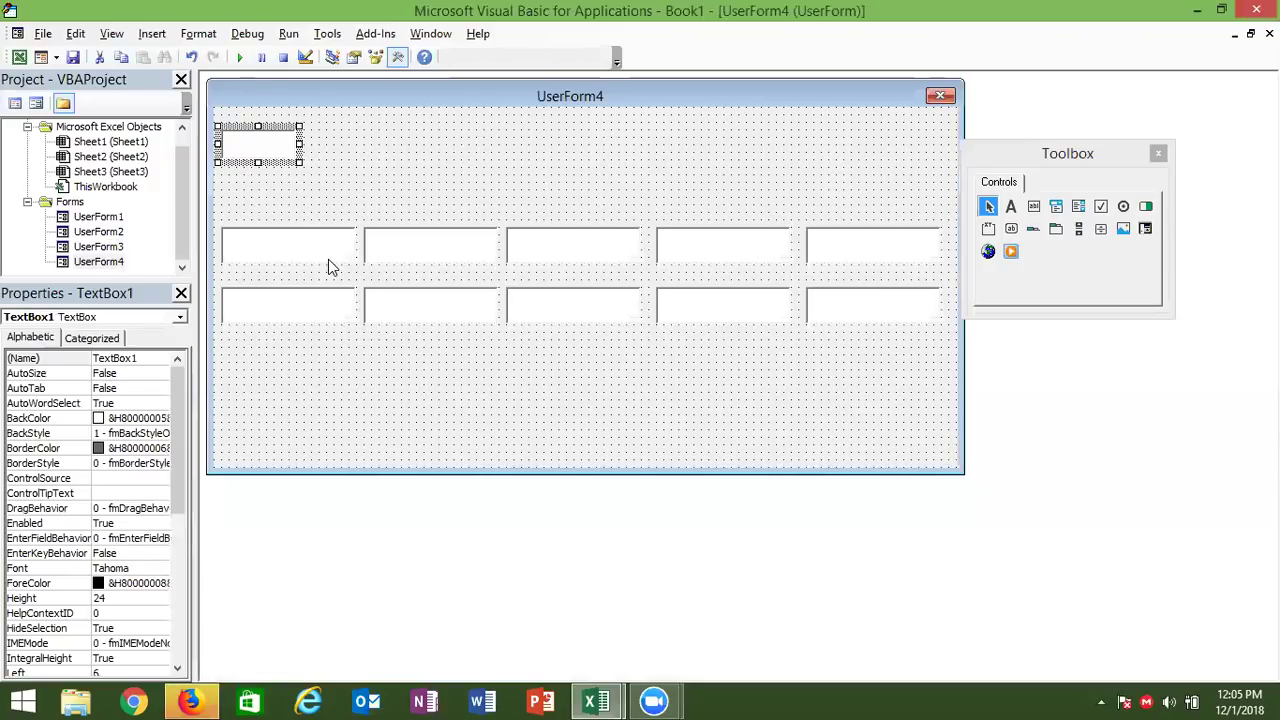
left_click(100, 248)
double_click(100, 248)
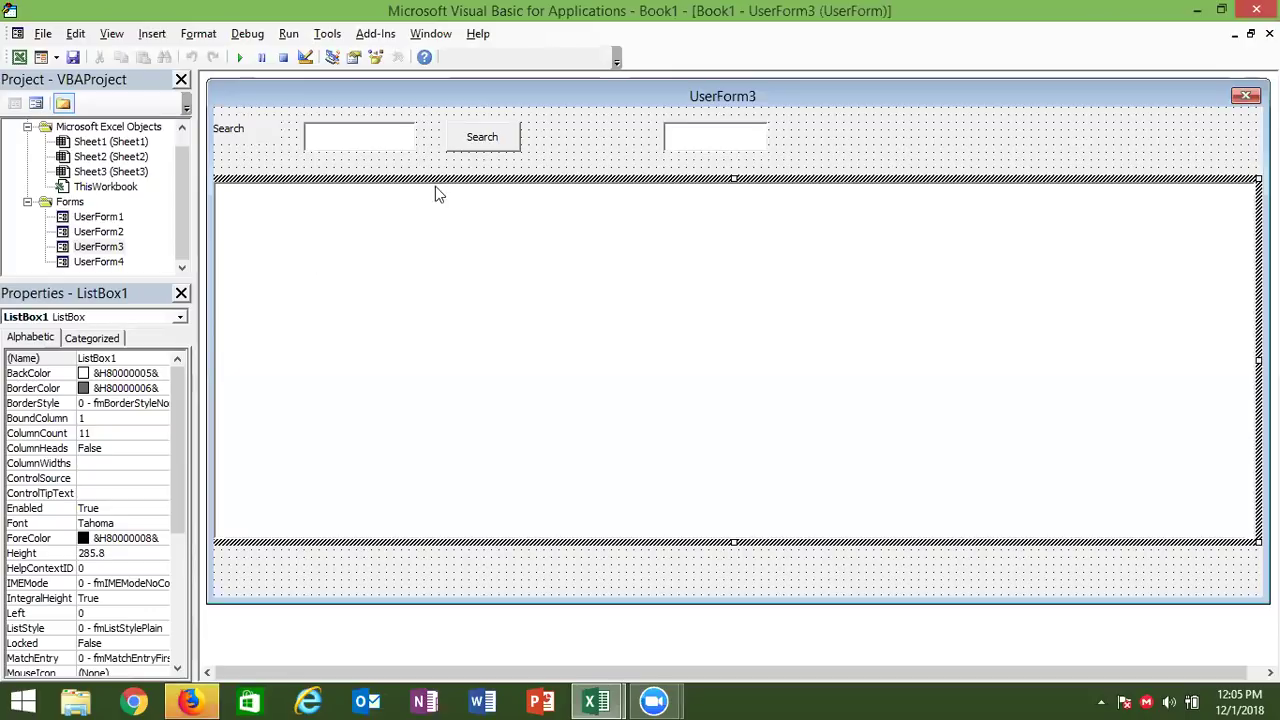
left_click(857, 152)
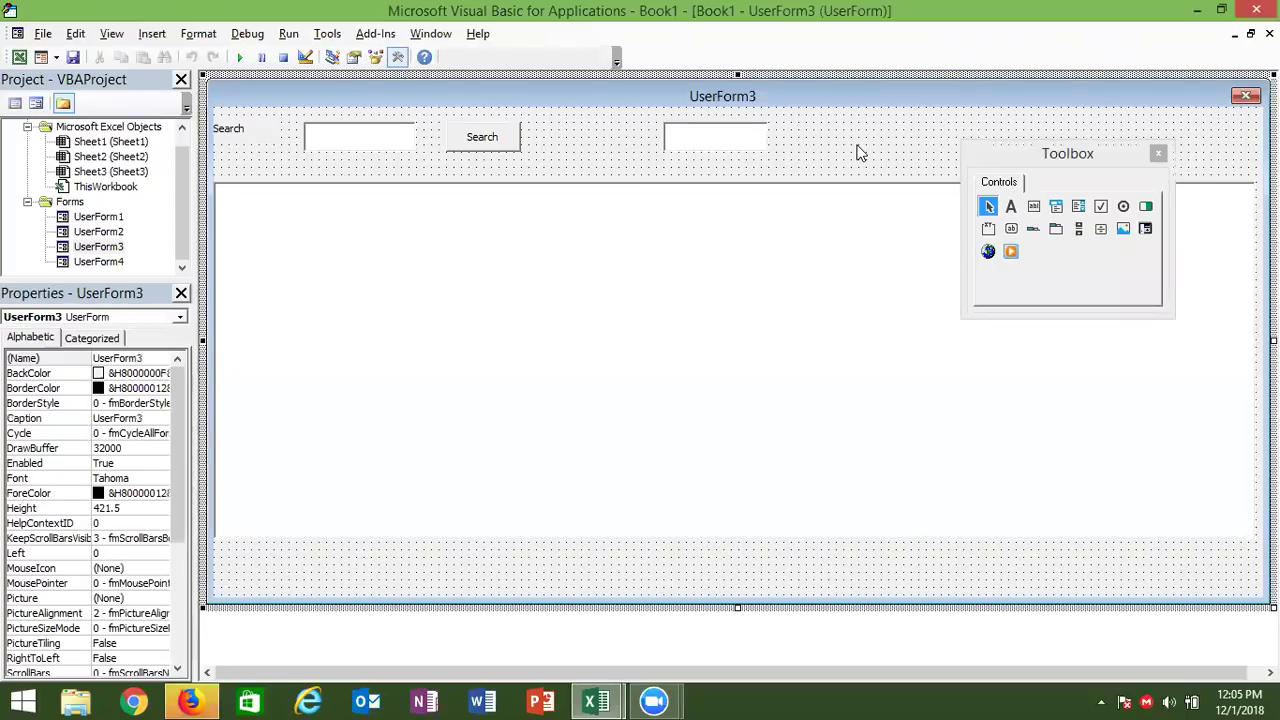
left_click(521, 310)
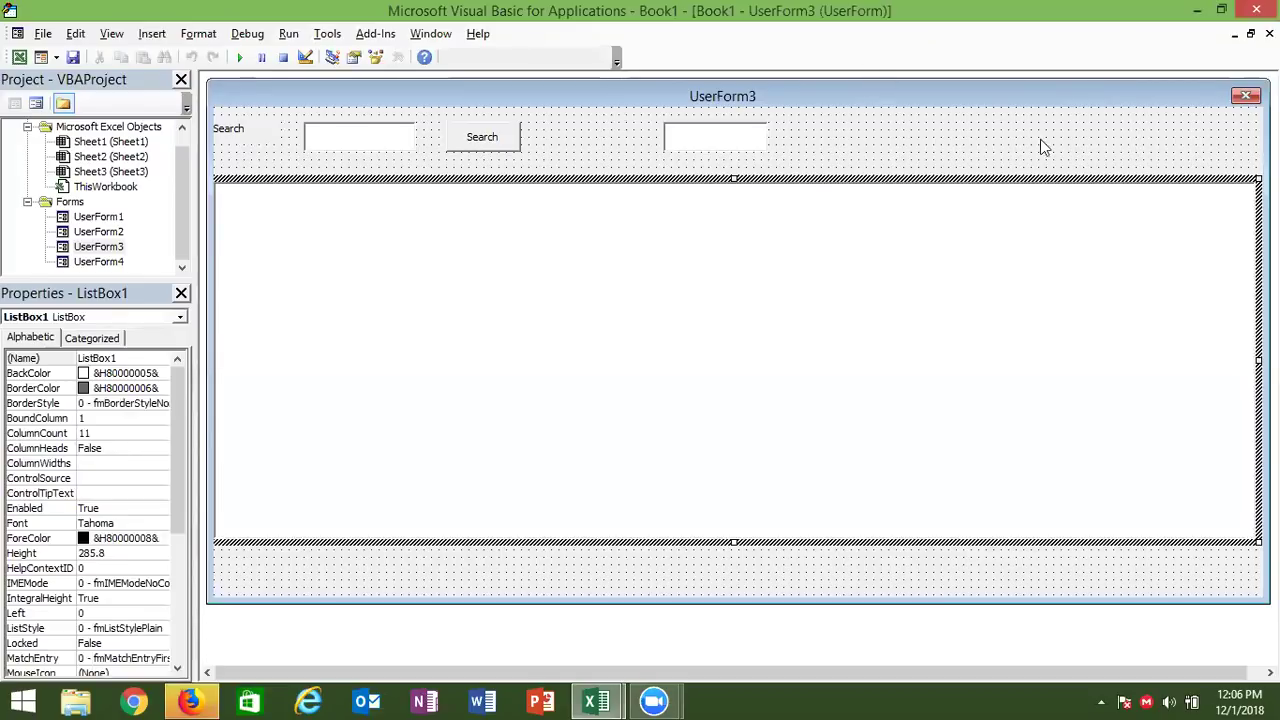
- Save the workbook in the VBA folder as macro-enabled 'List Box Project -1'
key("alt+F11")
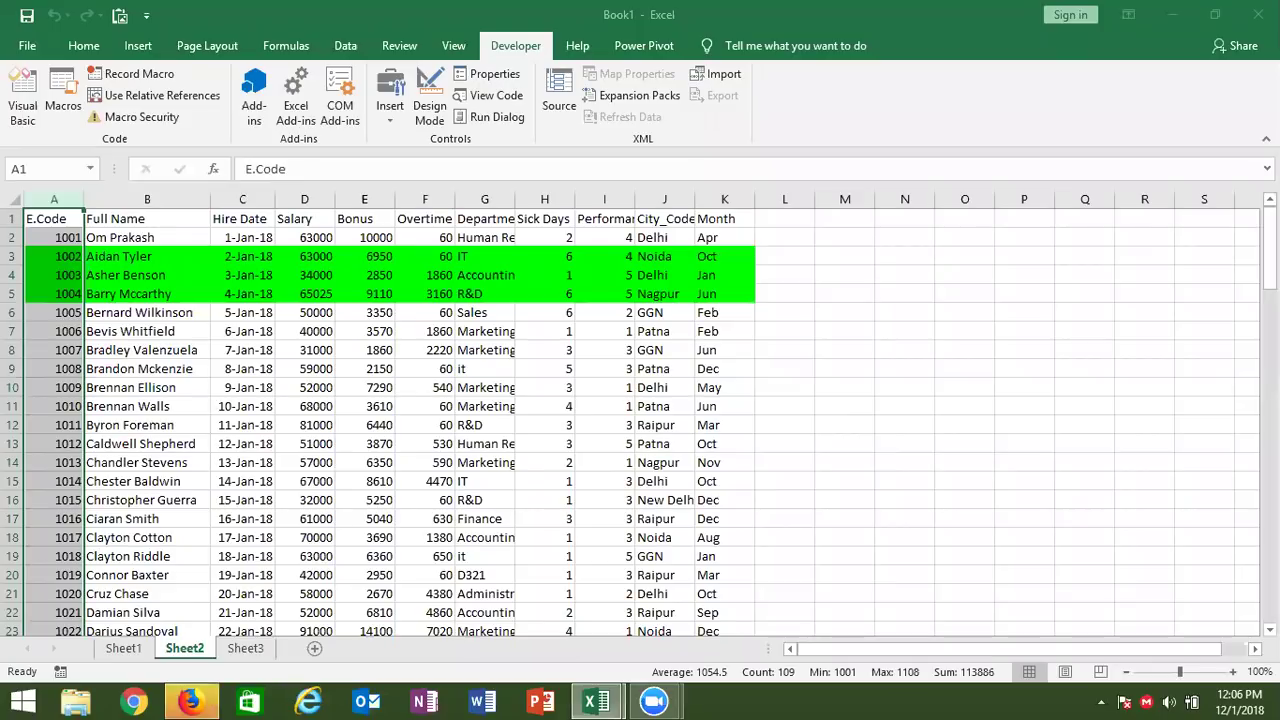
left_click(25, 45)
left_click(38, 231)
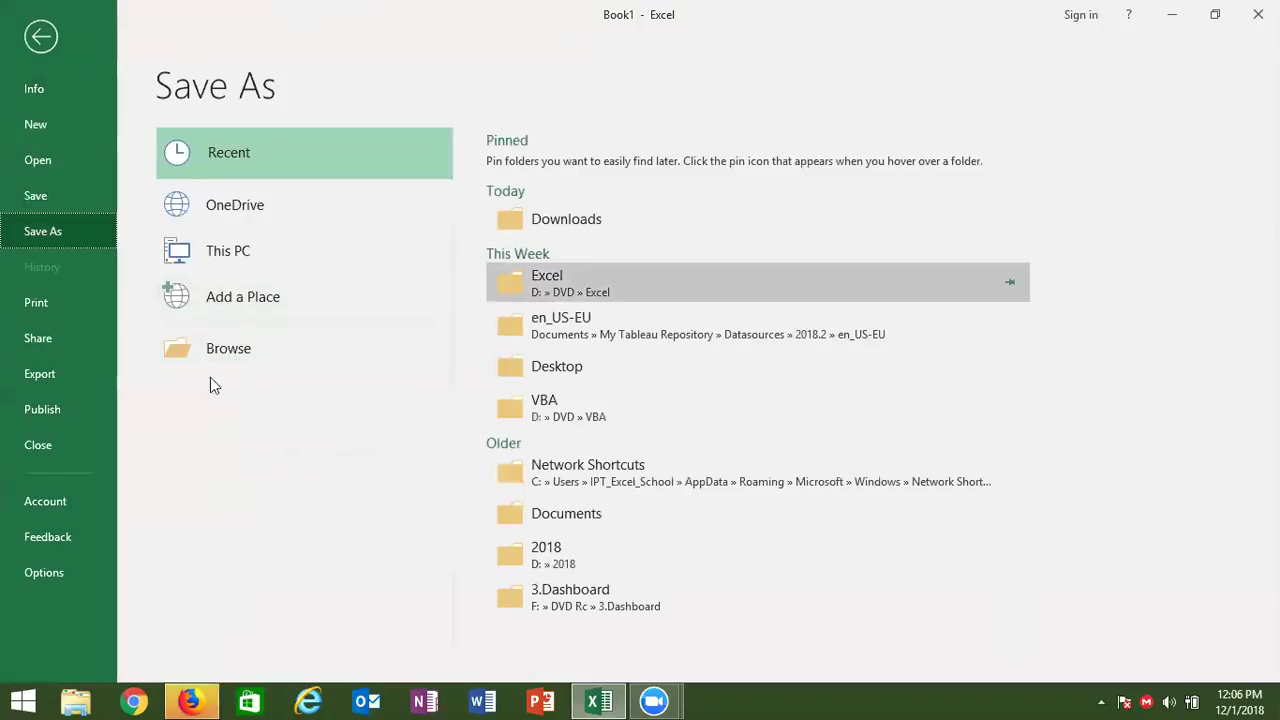
left_click(536, 418)
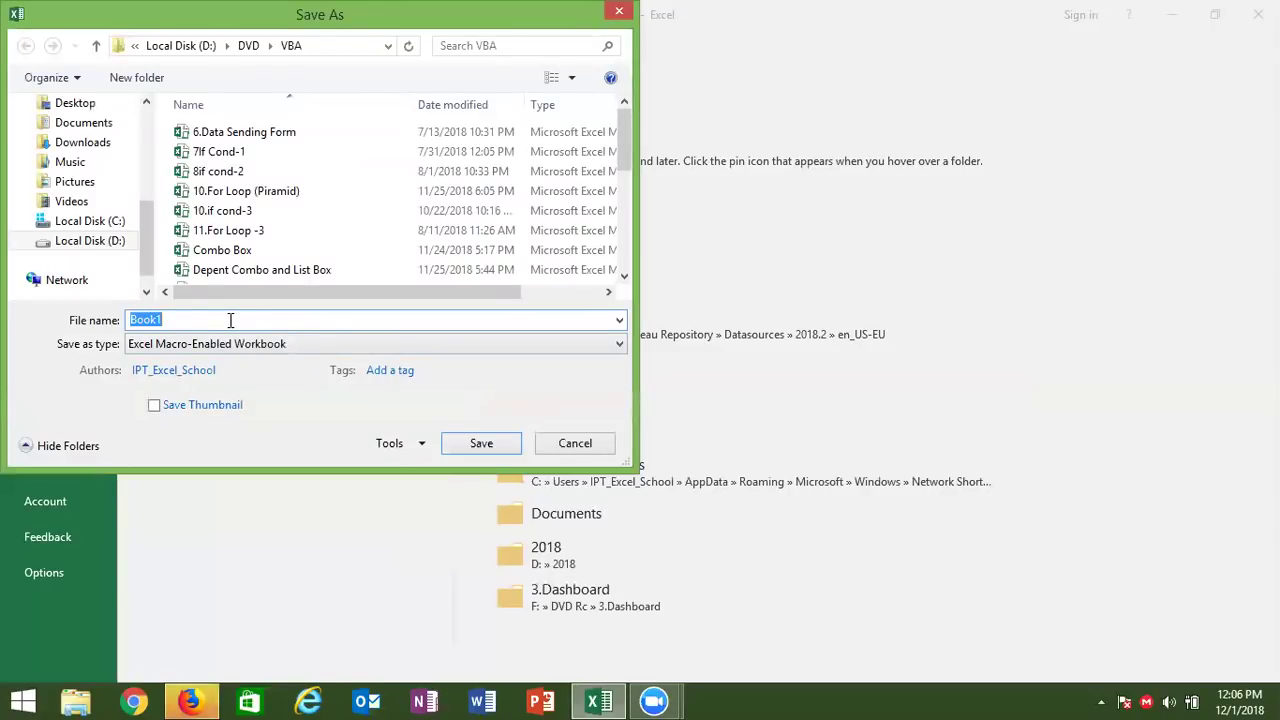
type("List")
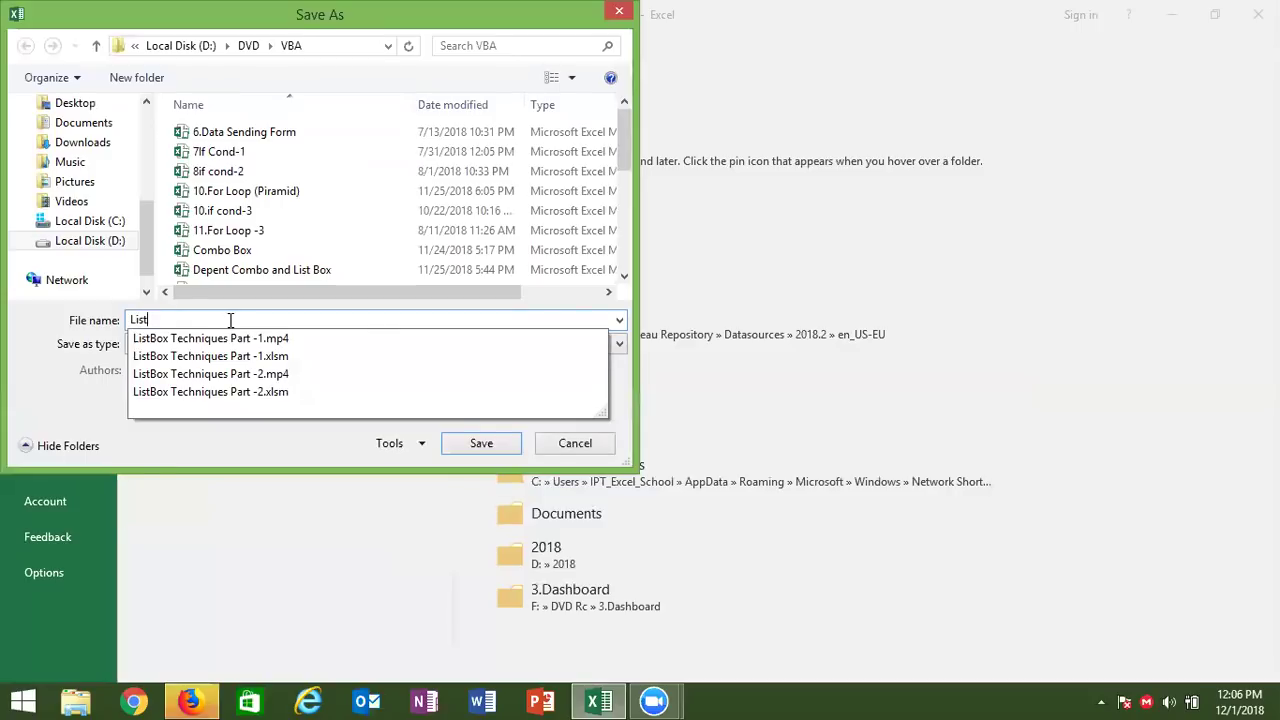
key("BackSpace")
type("t Box ")
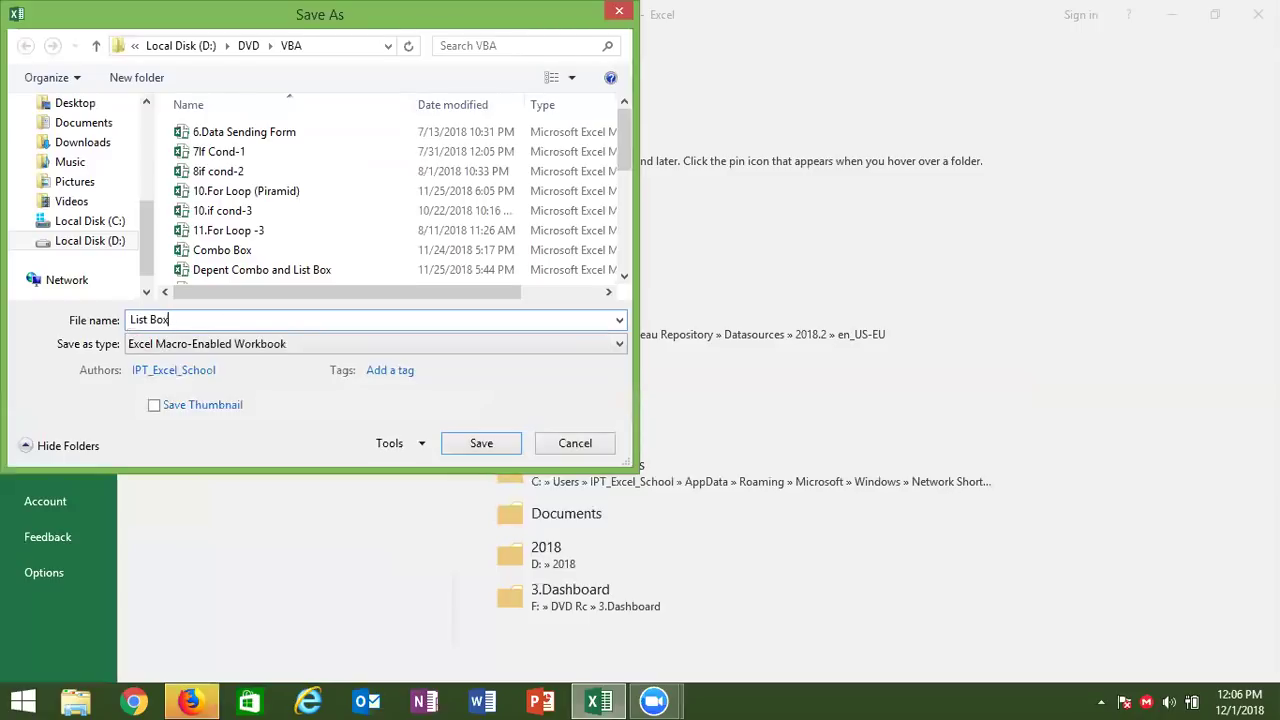
type("PRE")
key("BackSpace")
key("BackSpace")
type("roject -1")
left_click(503, 442)
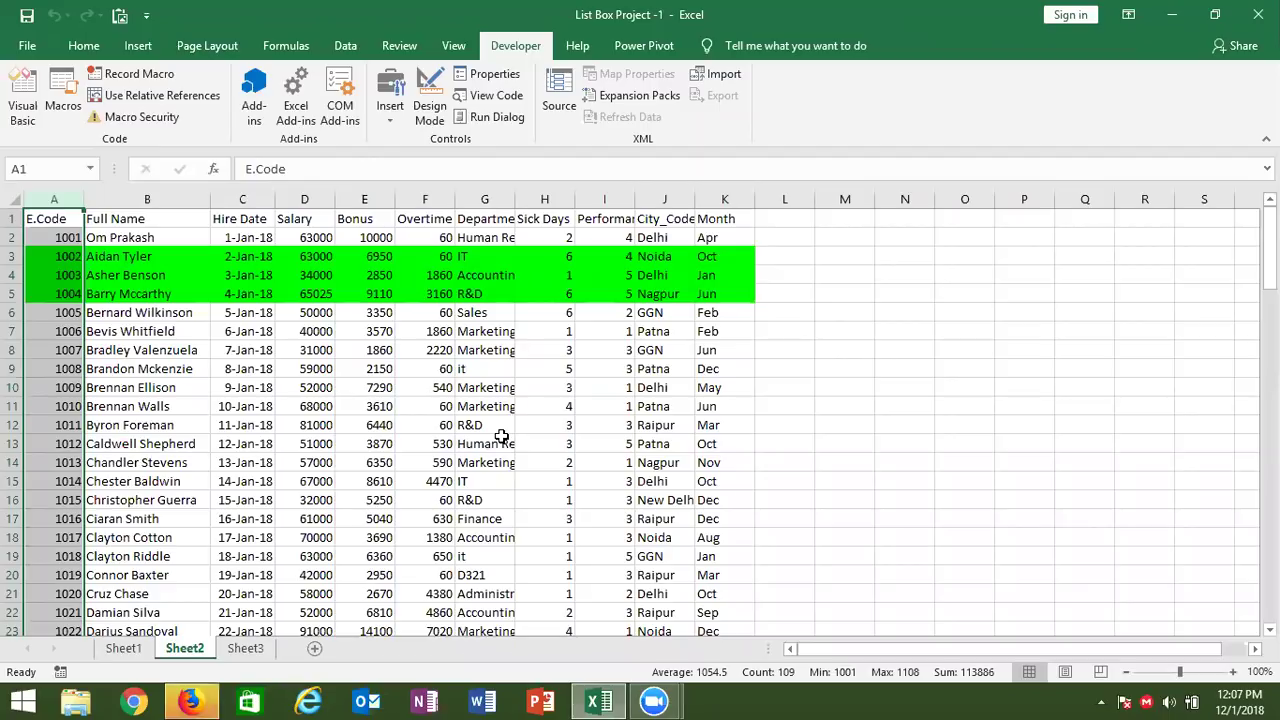
- Clear the column A selection at D8, then hide the List Box Project workbook with Windows+D
left_click(305, 349)
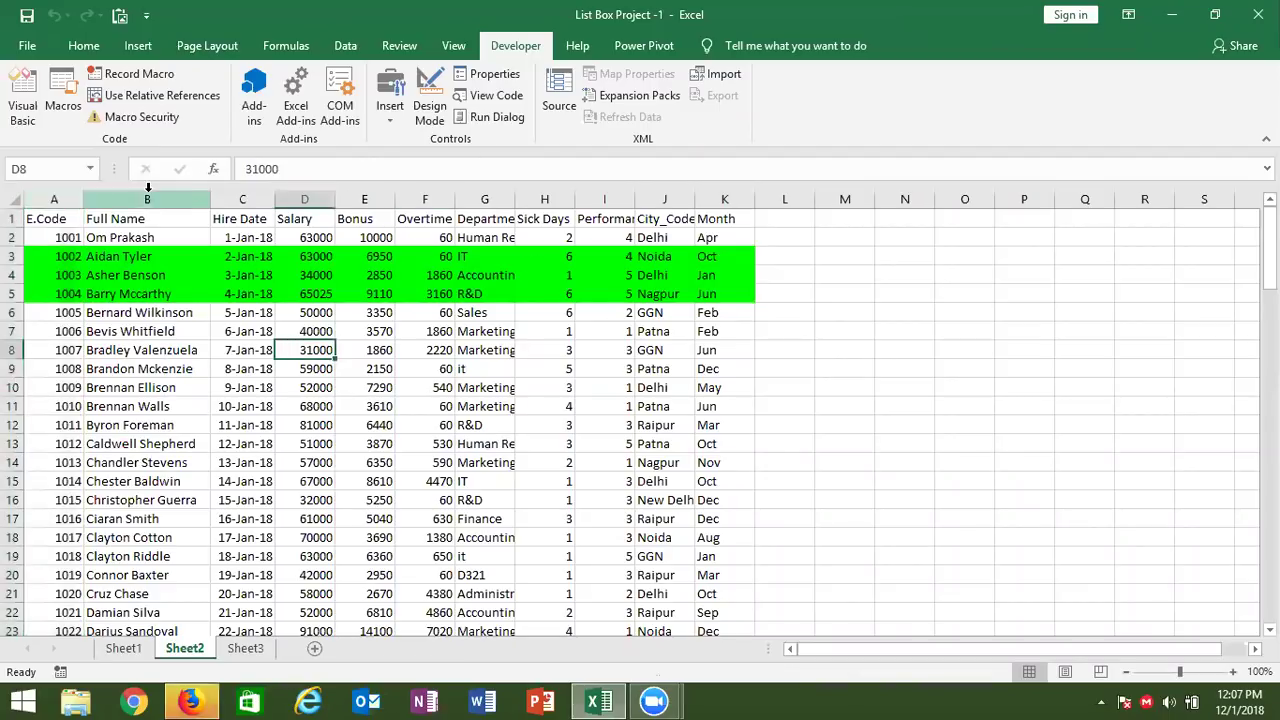
key("super+d")
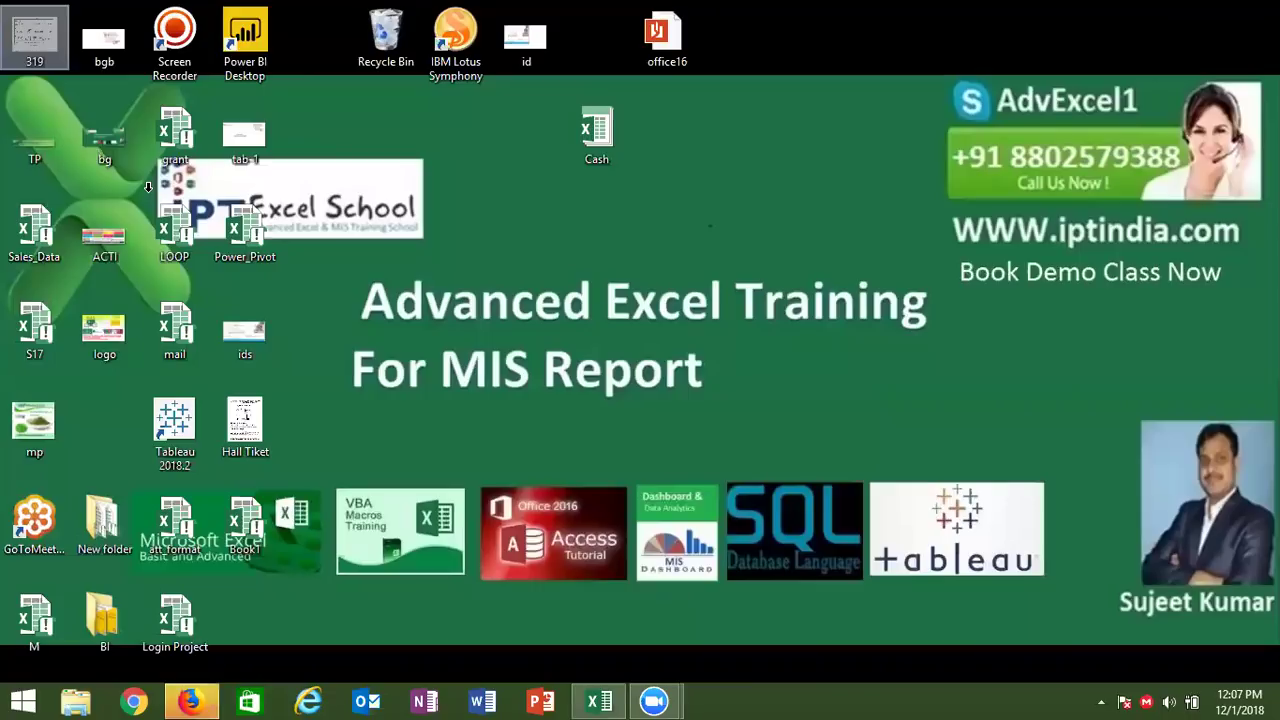